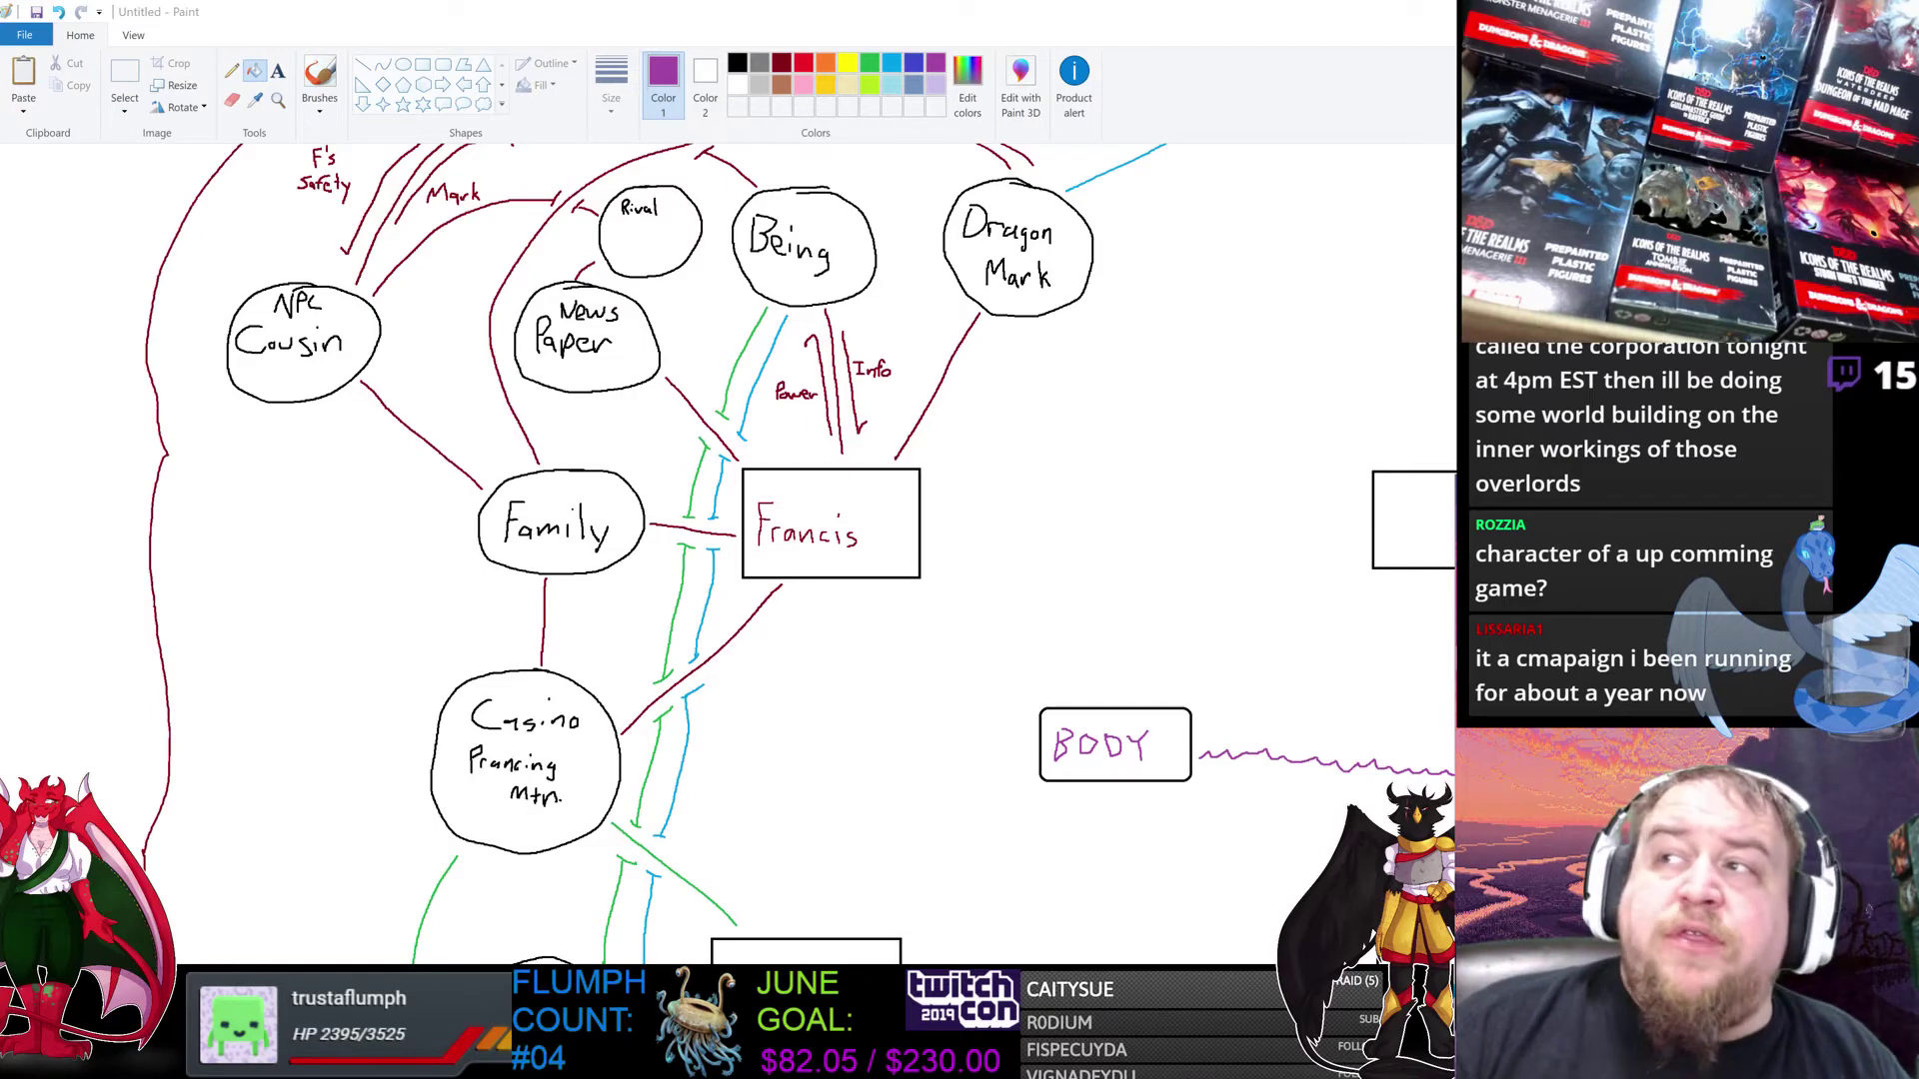
Step: Examine the relationship map around the Francis and Moola boxes, from the Dragon Mark circle down to the NPC Lover circle
scroll(800, 550, "down", 5)
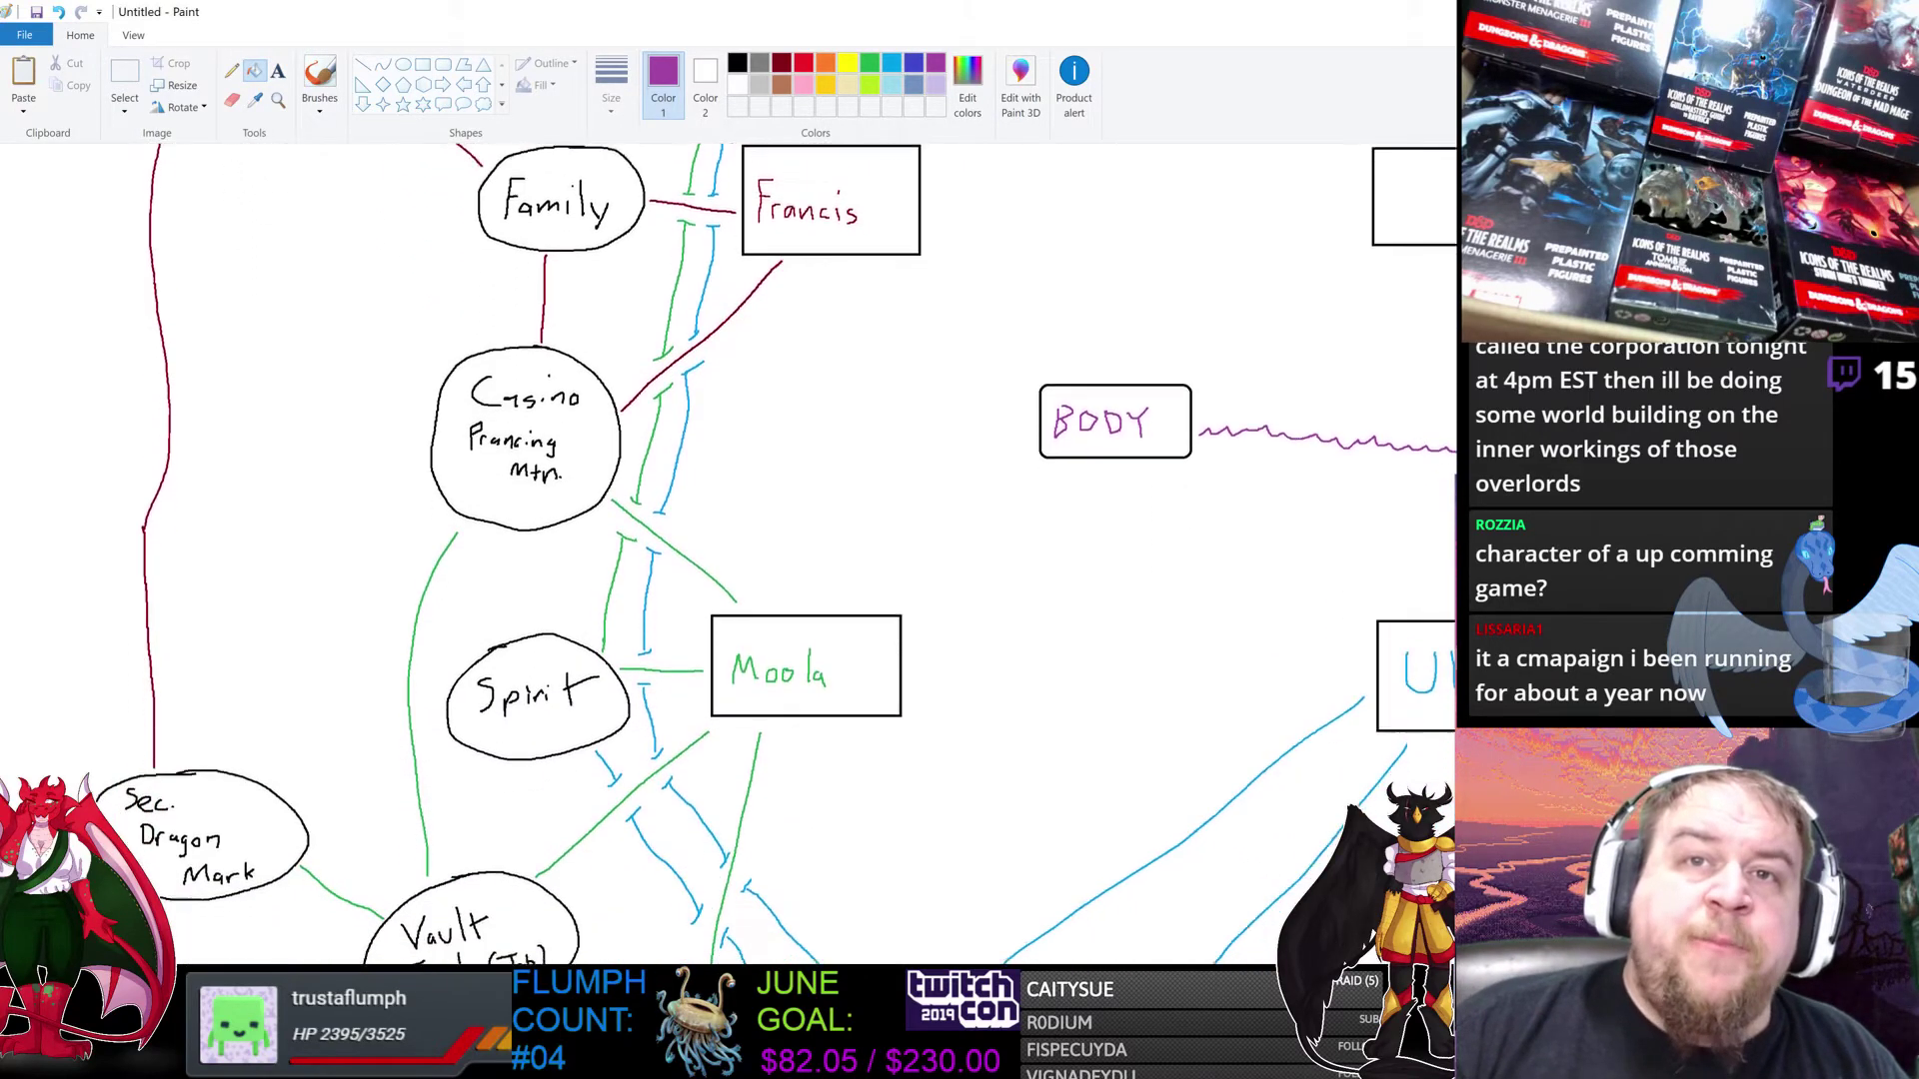
scroll(1317, 470, "down", 1)
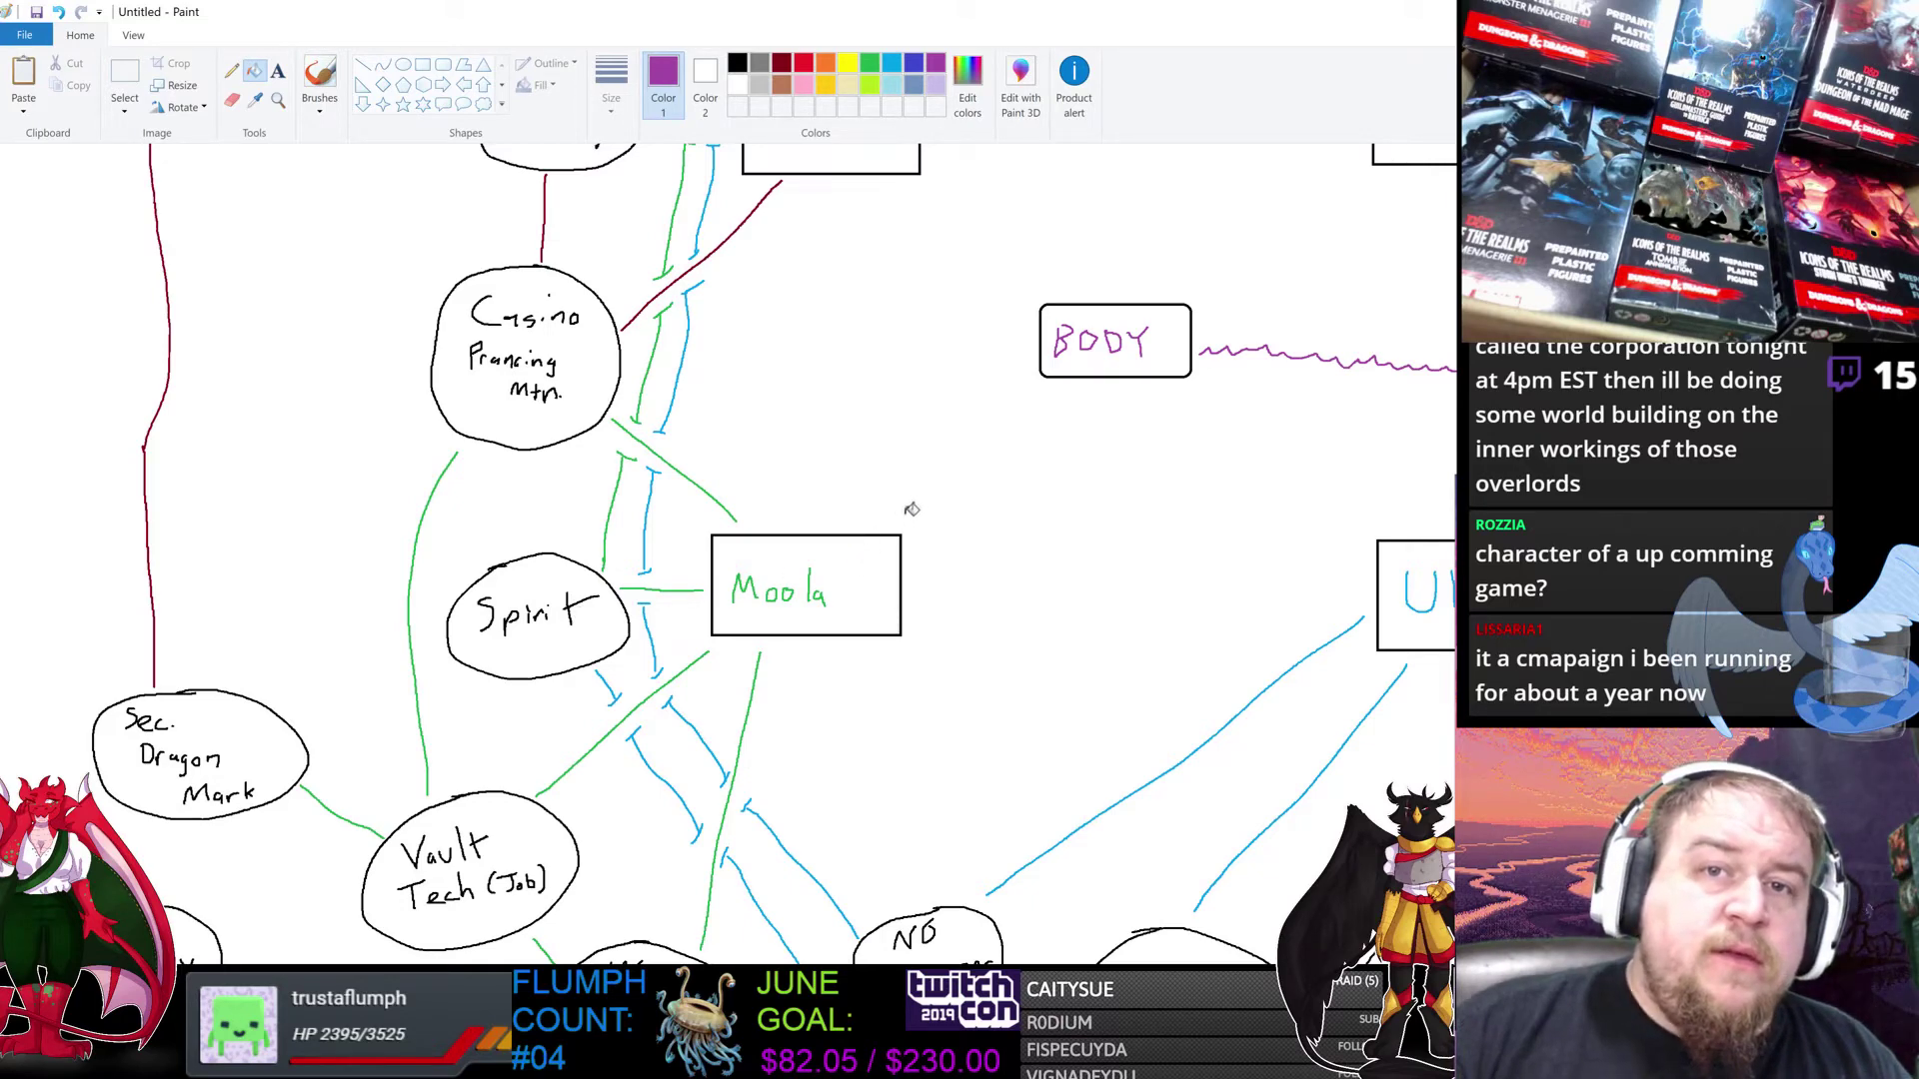
scroll(924, 512, "up", 5)
scroll(934, 518, "down", 6)
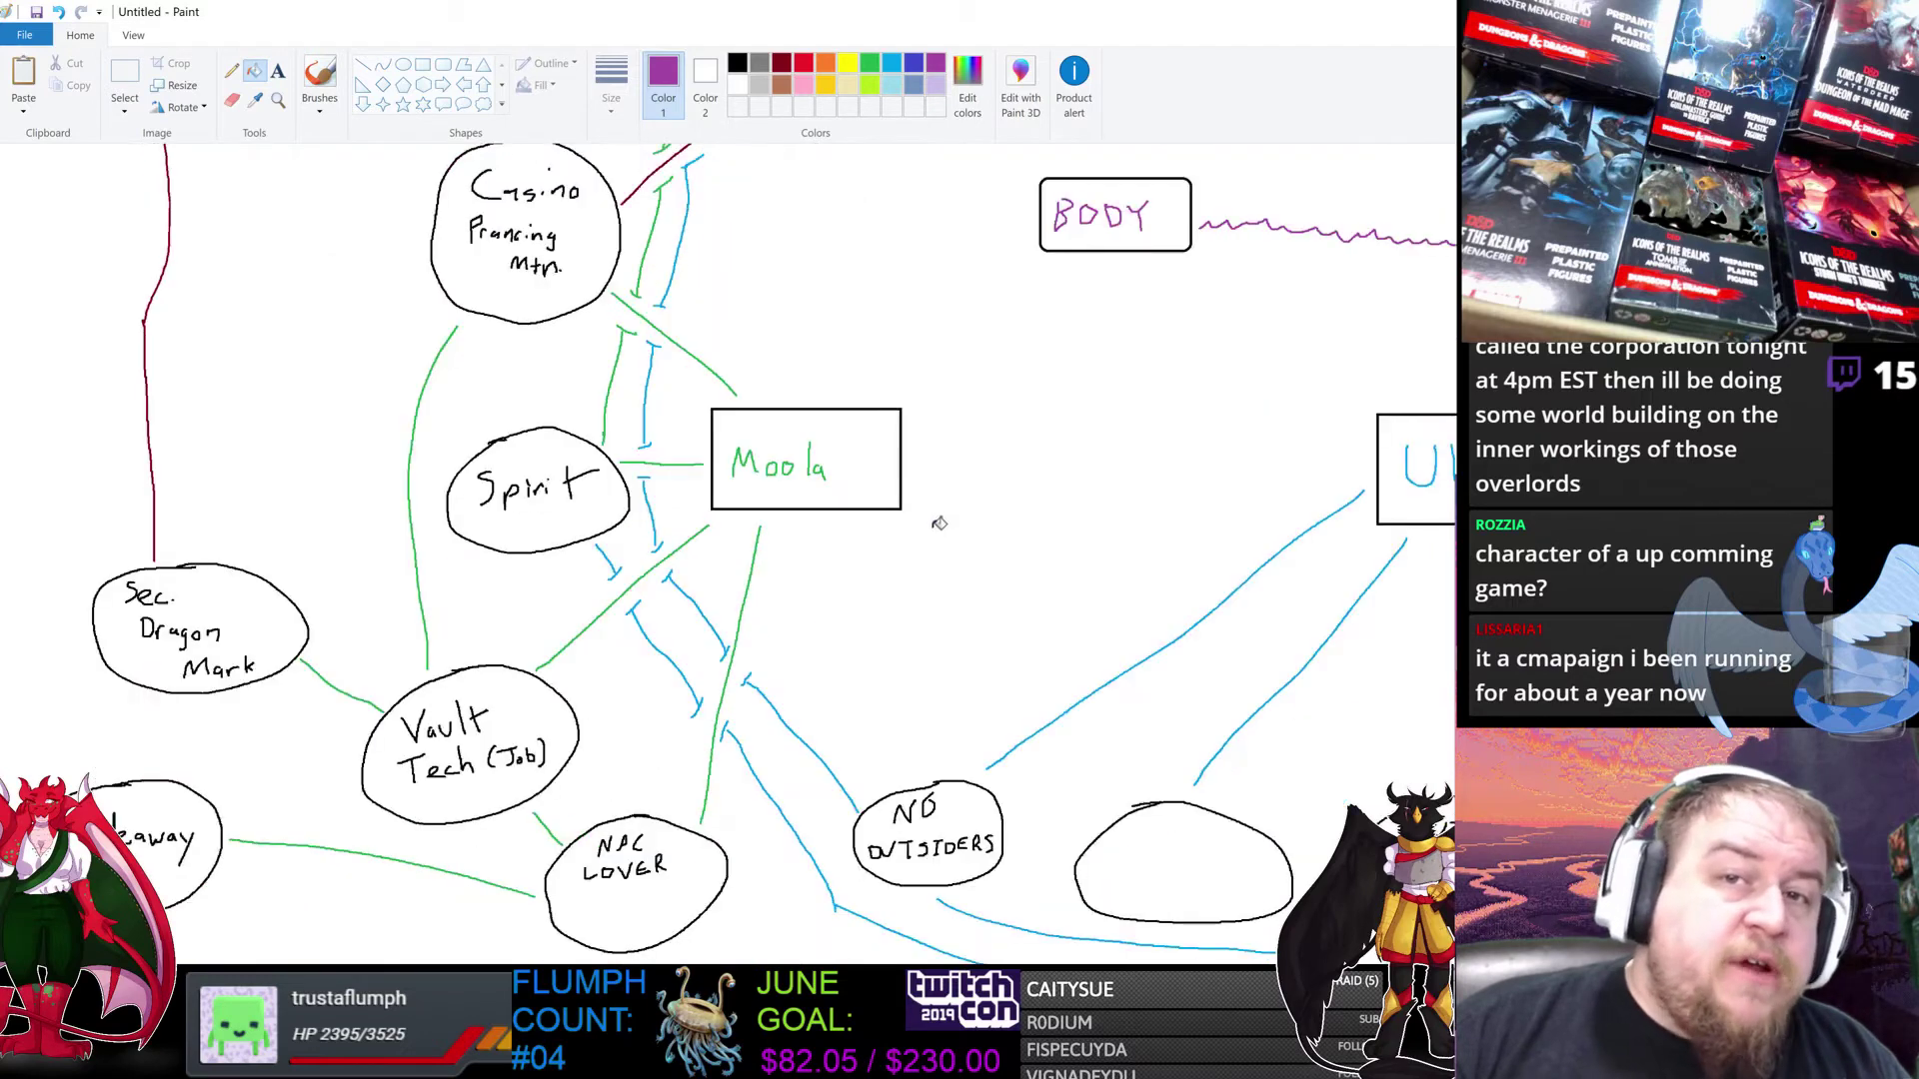
scroll(940, 520, "up", 2)
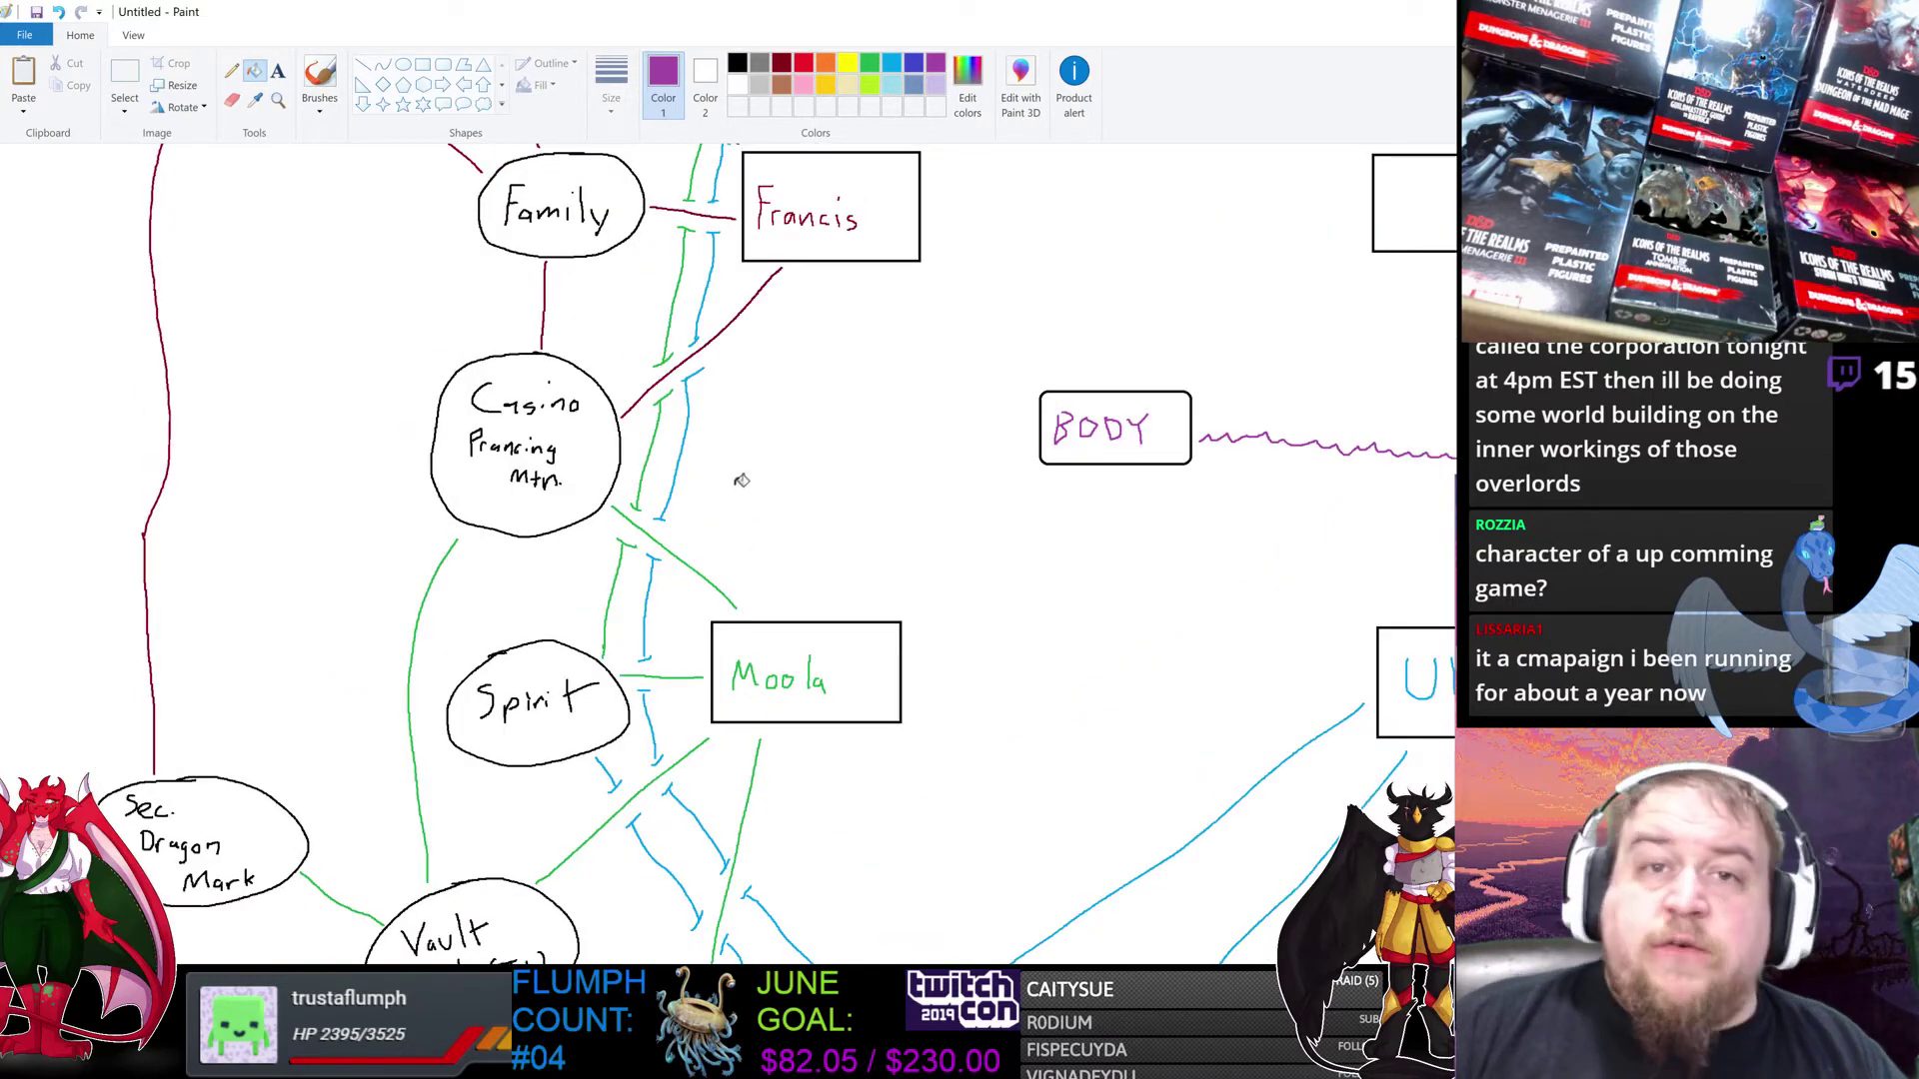
scroll(859, 462, "up", 2)
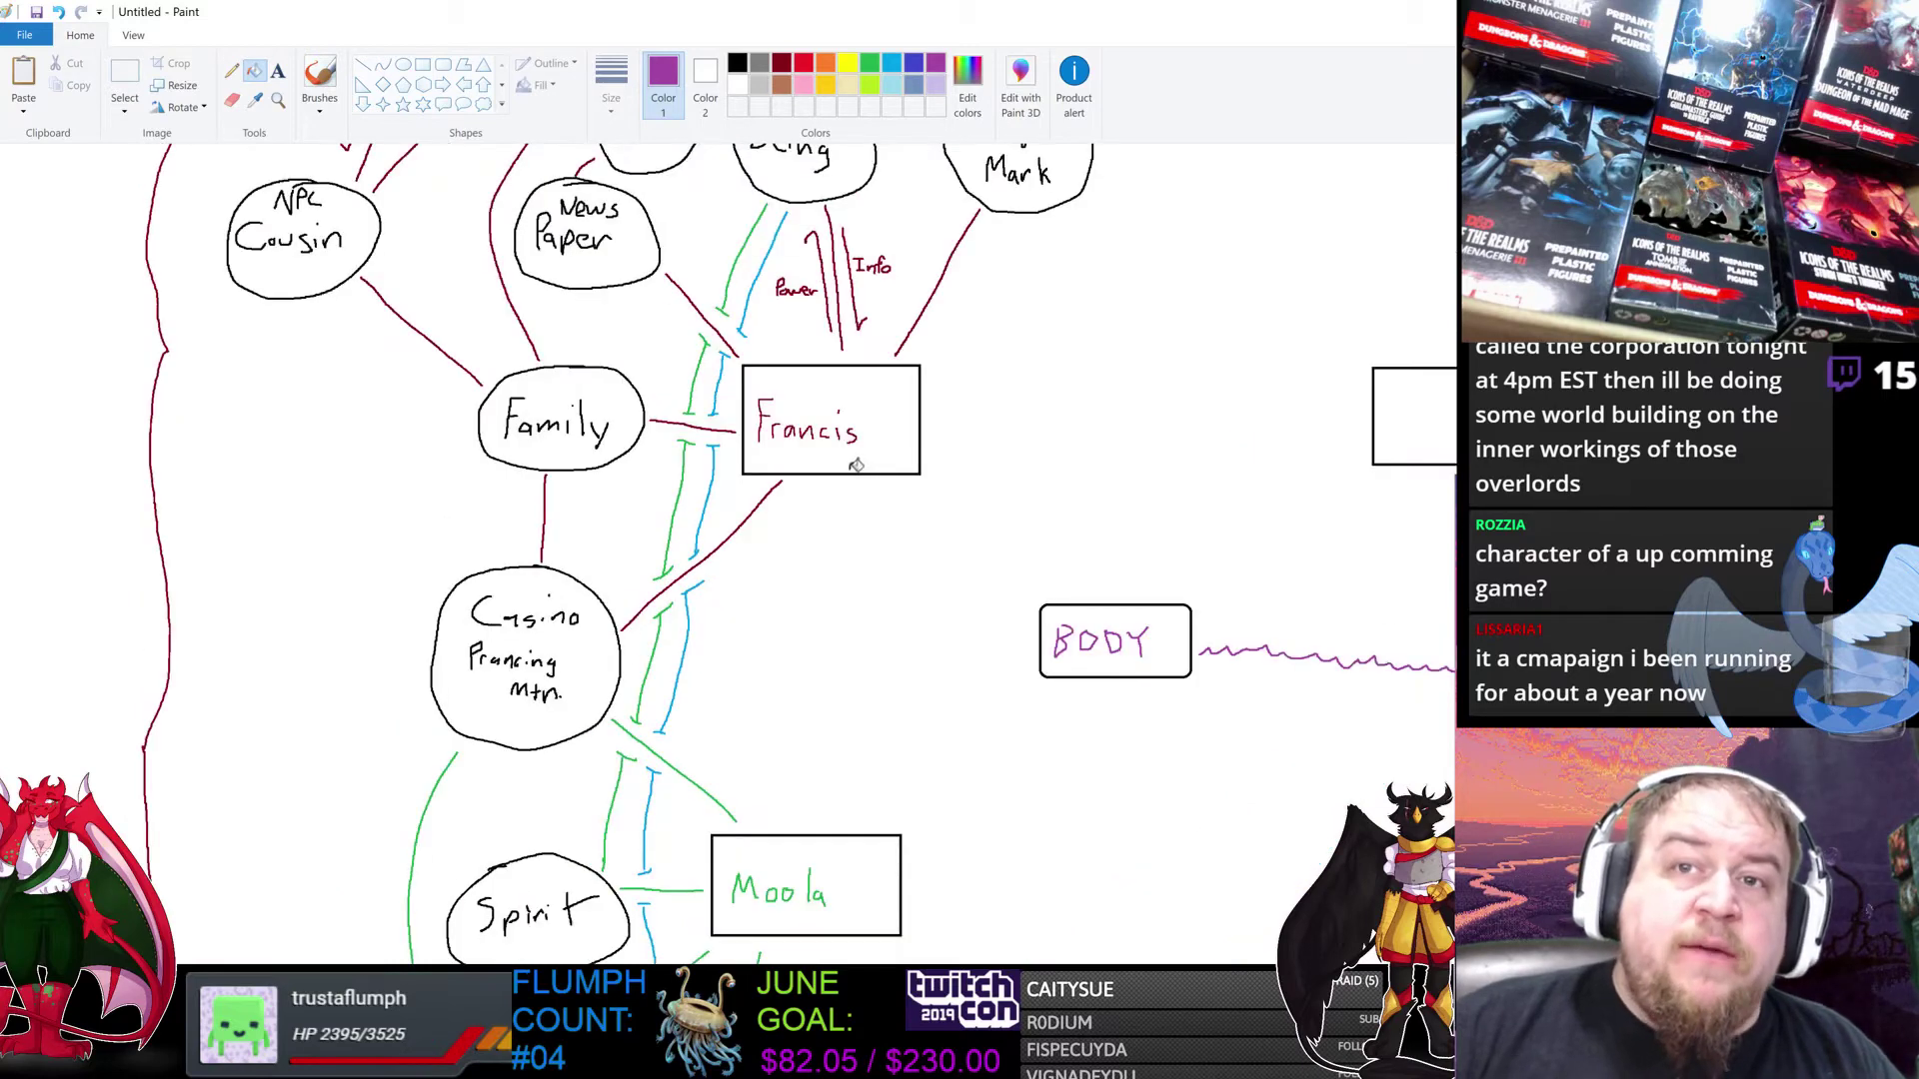
scroll(854, 465, "up", 2)
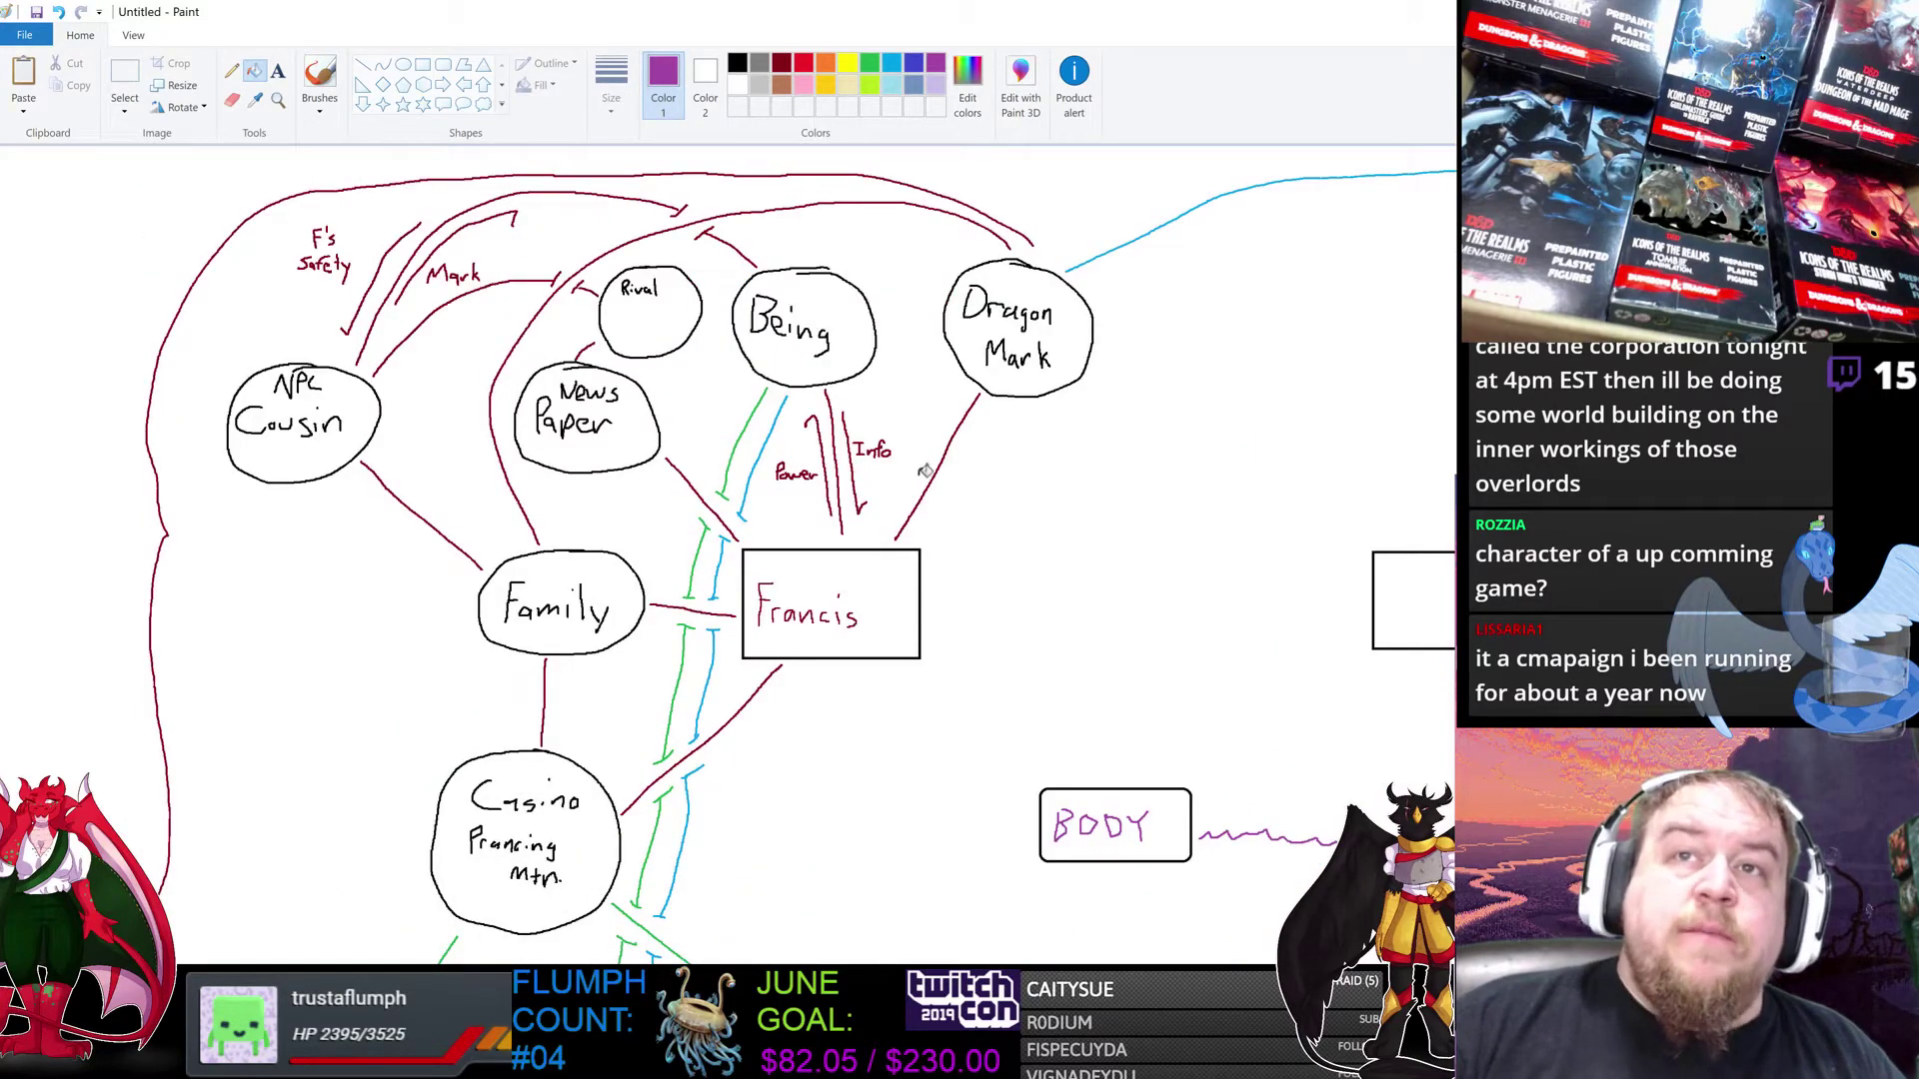
scroll(927, 473, "down", 2)
scroll(928, 473, "down", 4)
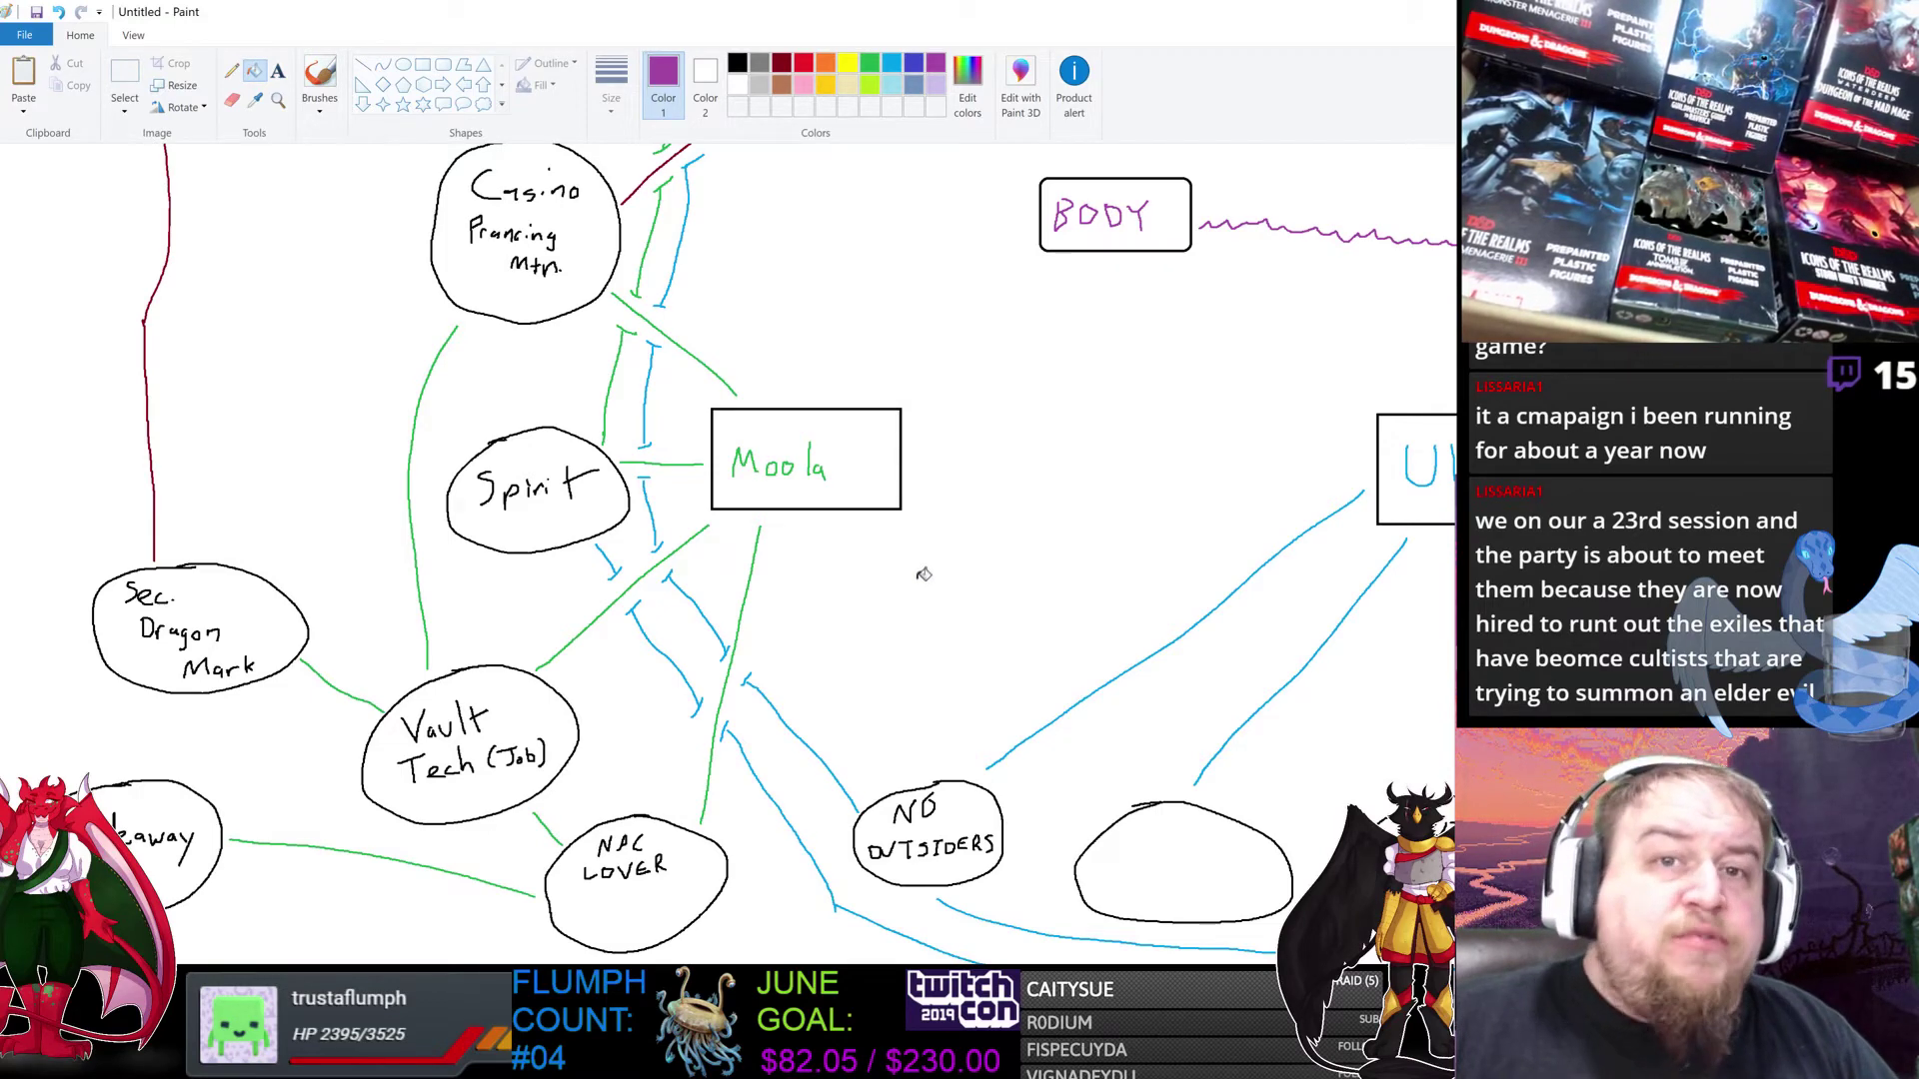
scroll(932, 582, "up", 5)
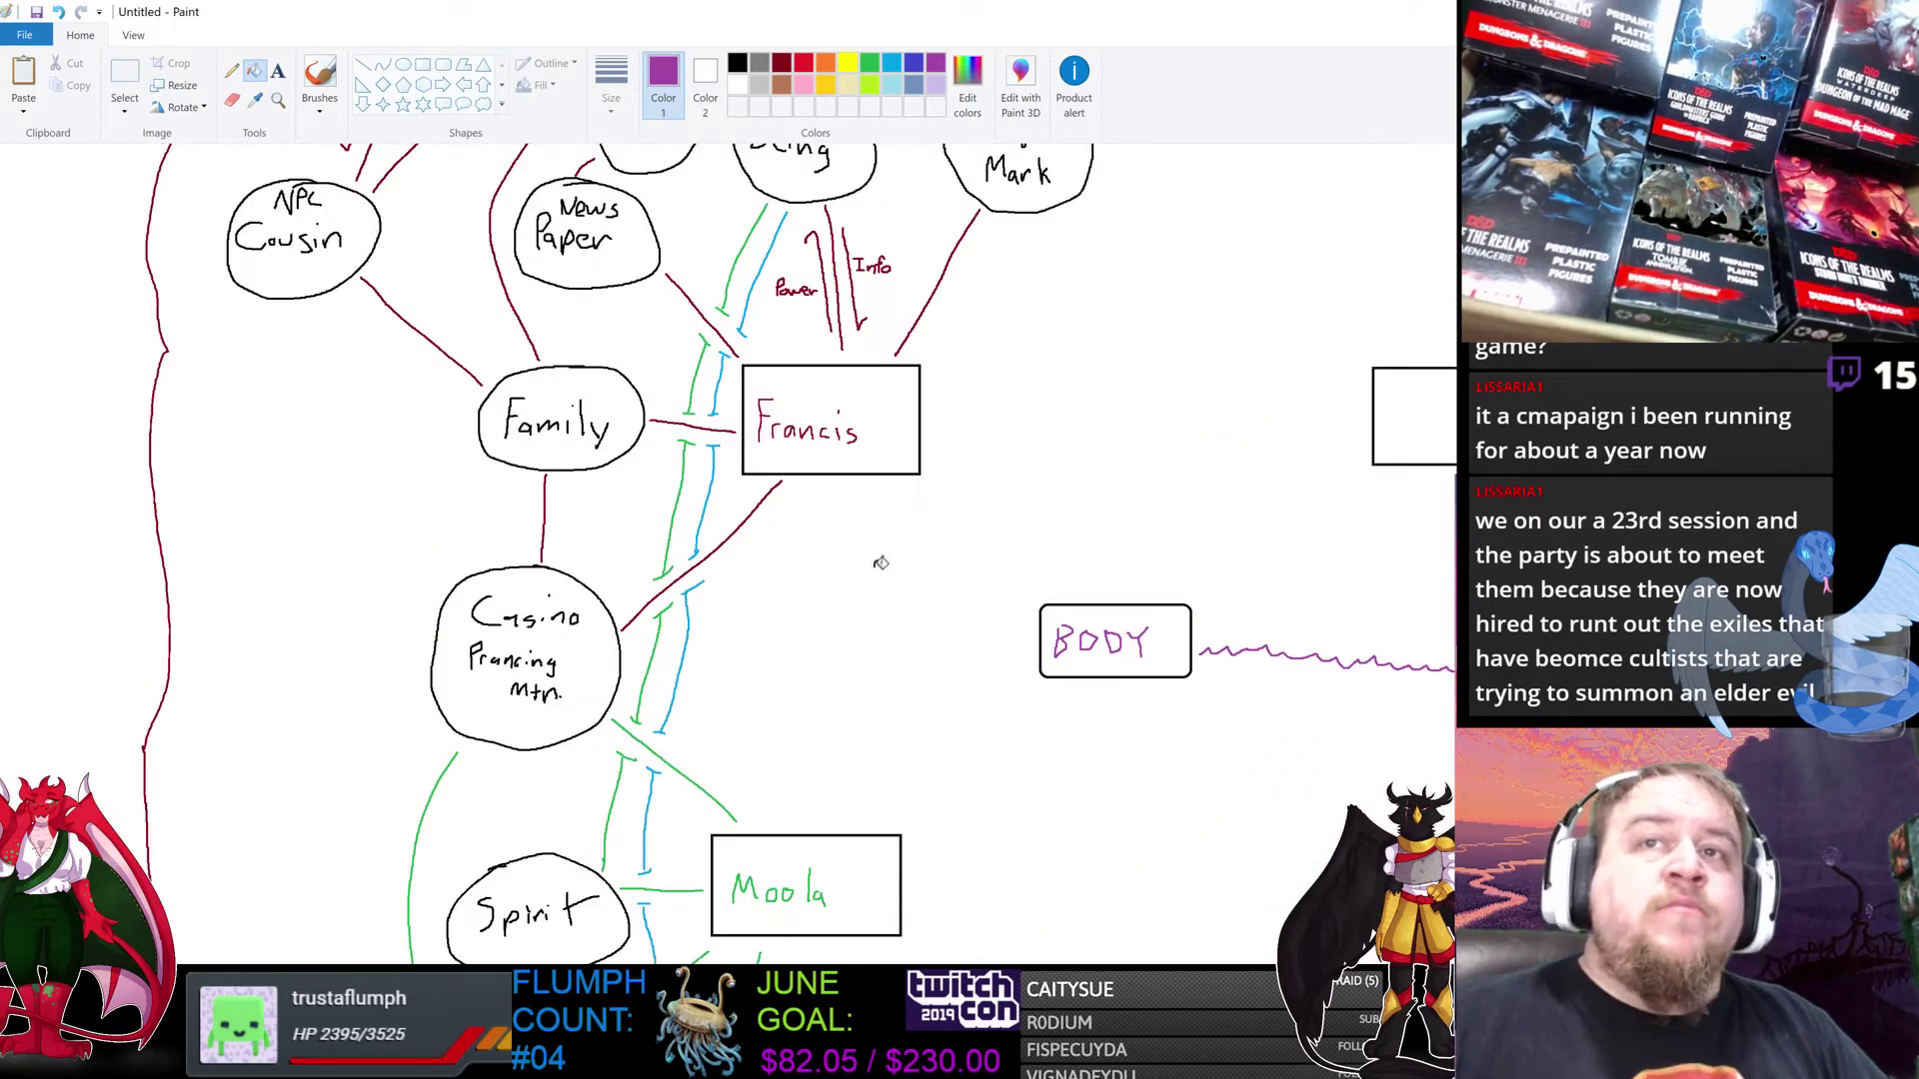
scroll(893, 544, "up", 2)
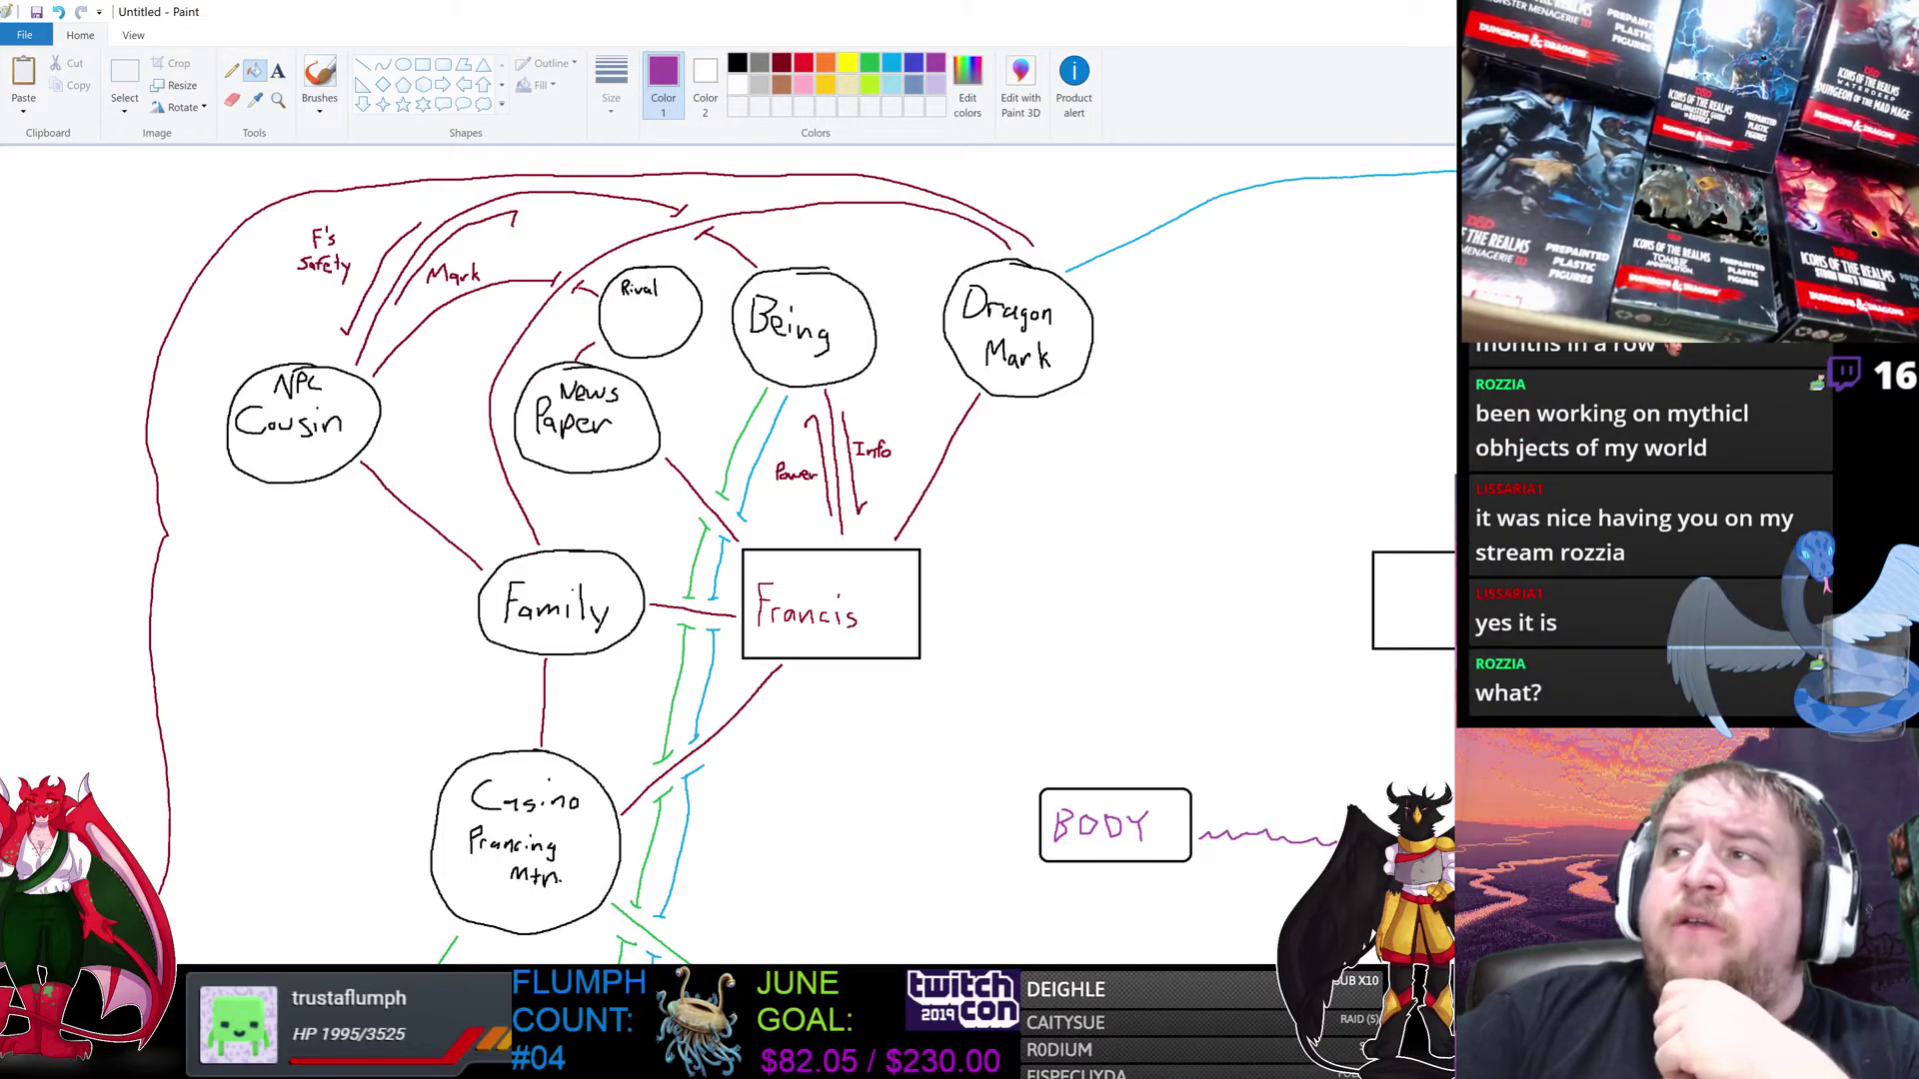
scroll(1289, 626, "down", 5)
scroll(1289, 626, "up", 4)
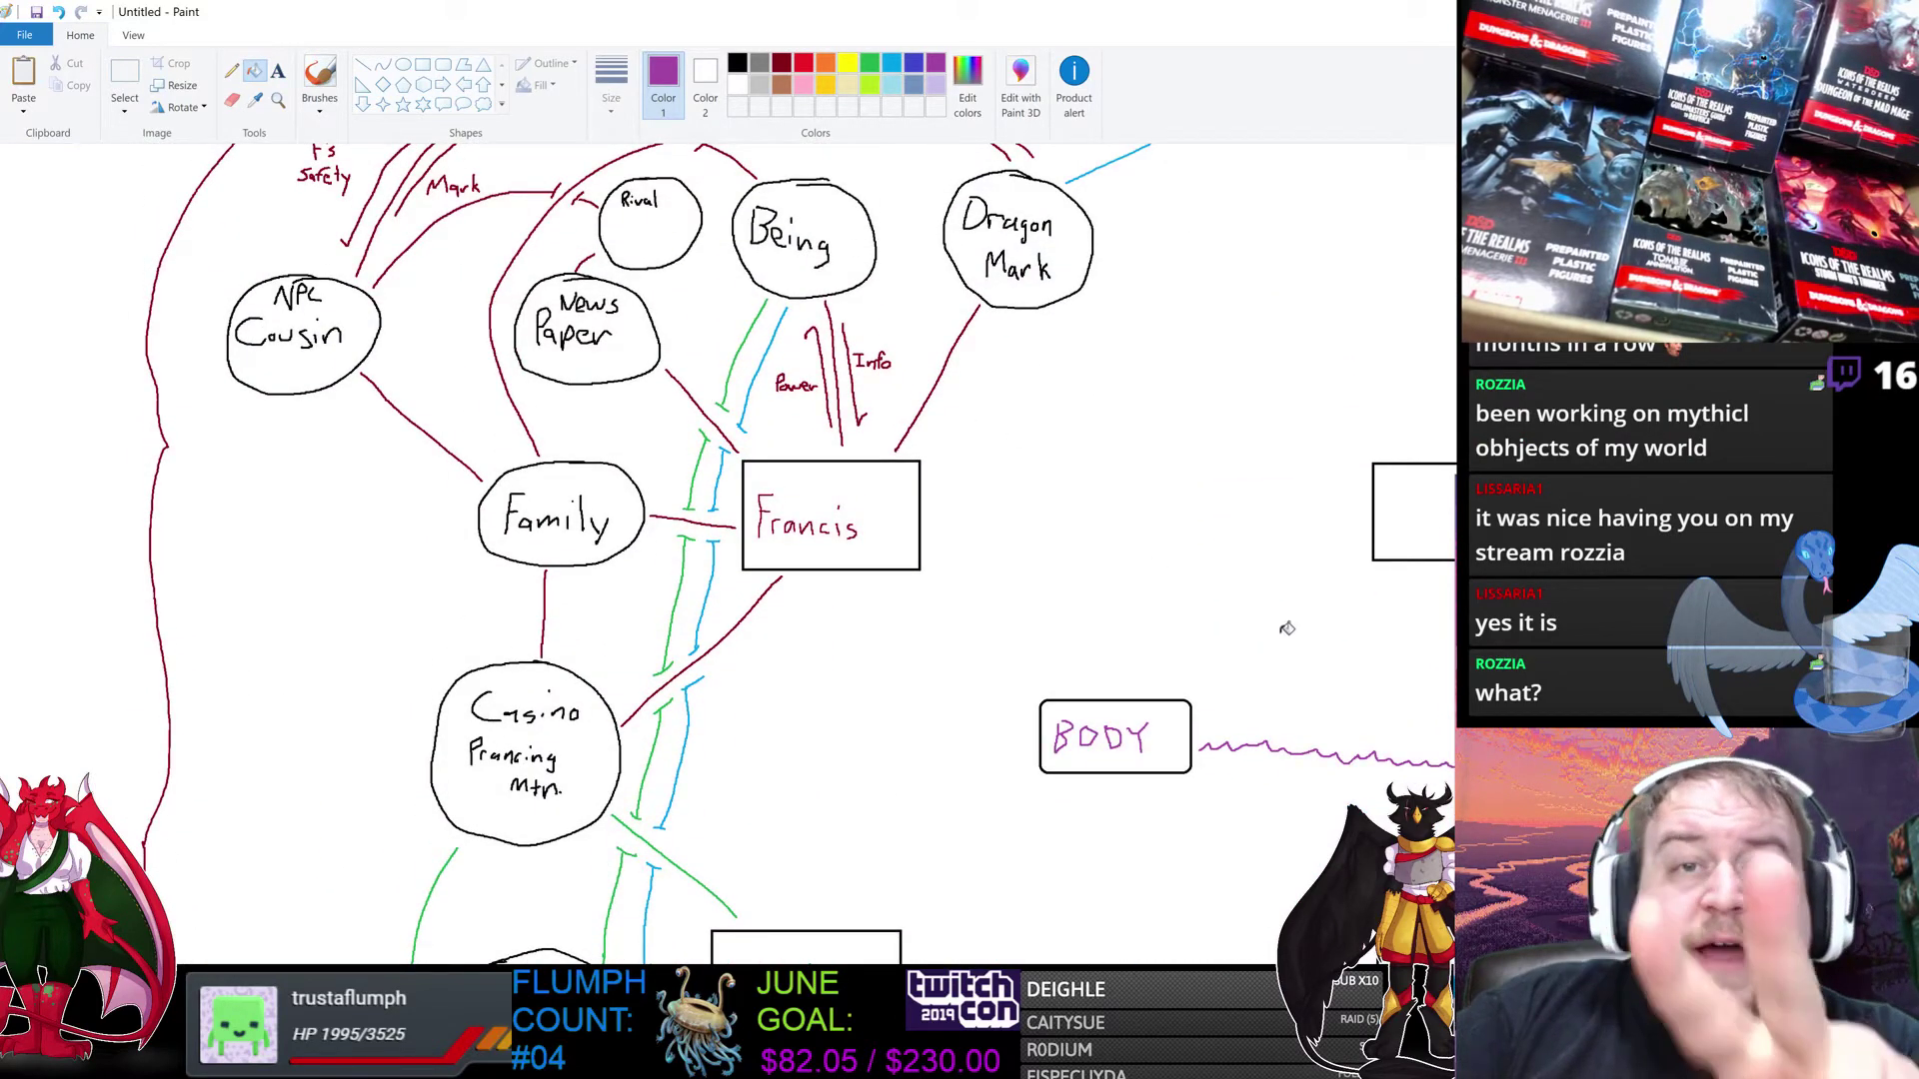
scroll(727, 555, "down", 5)
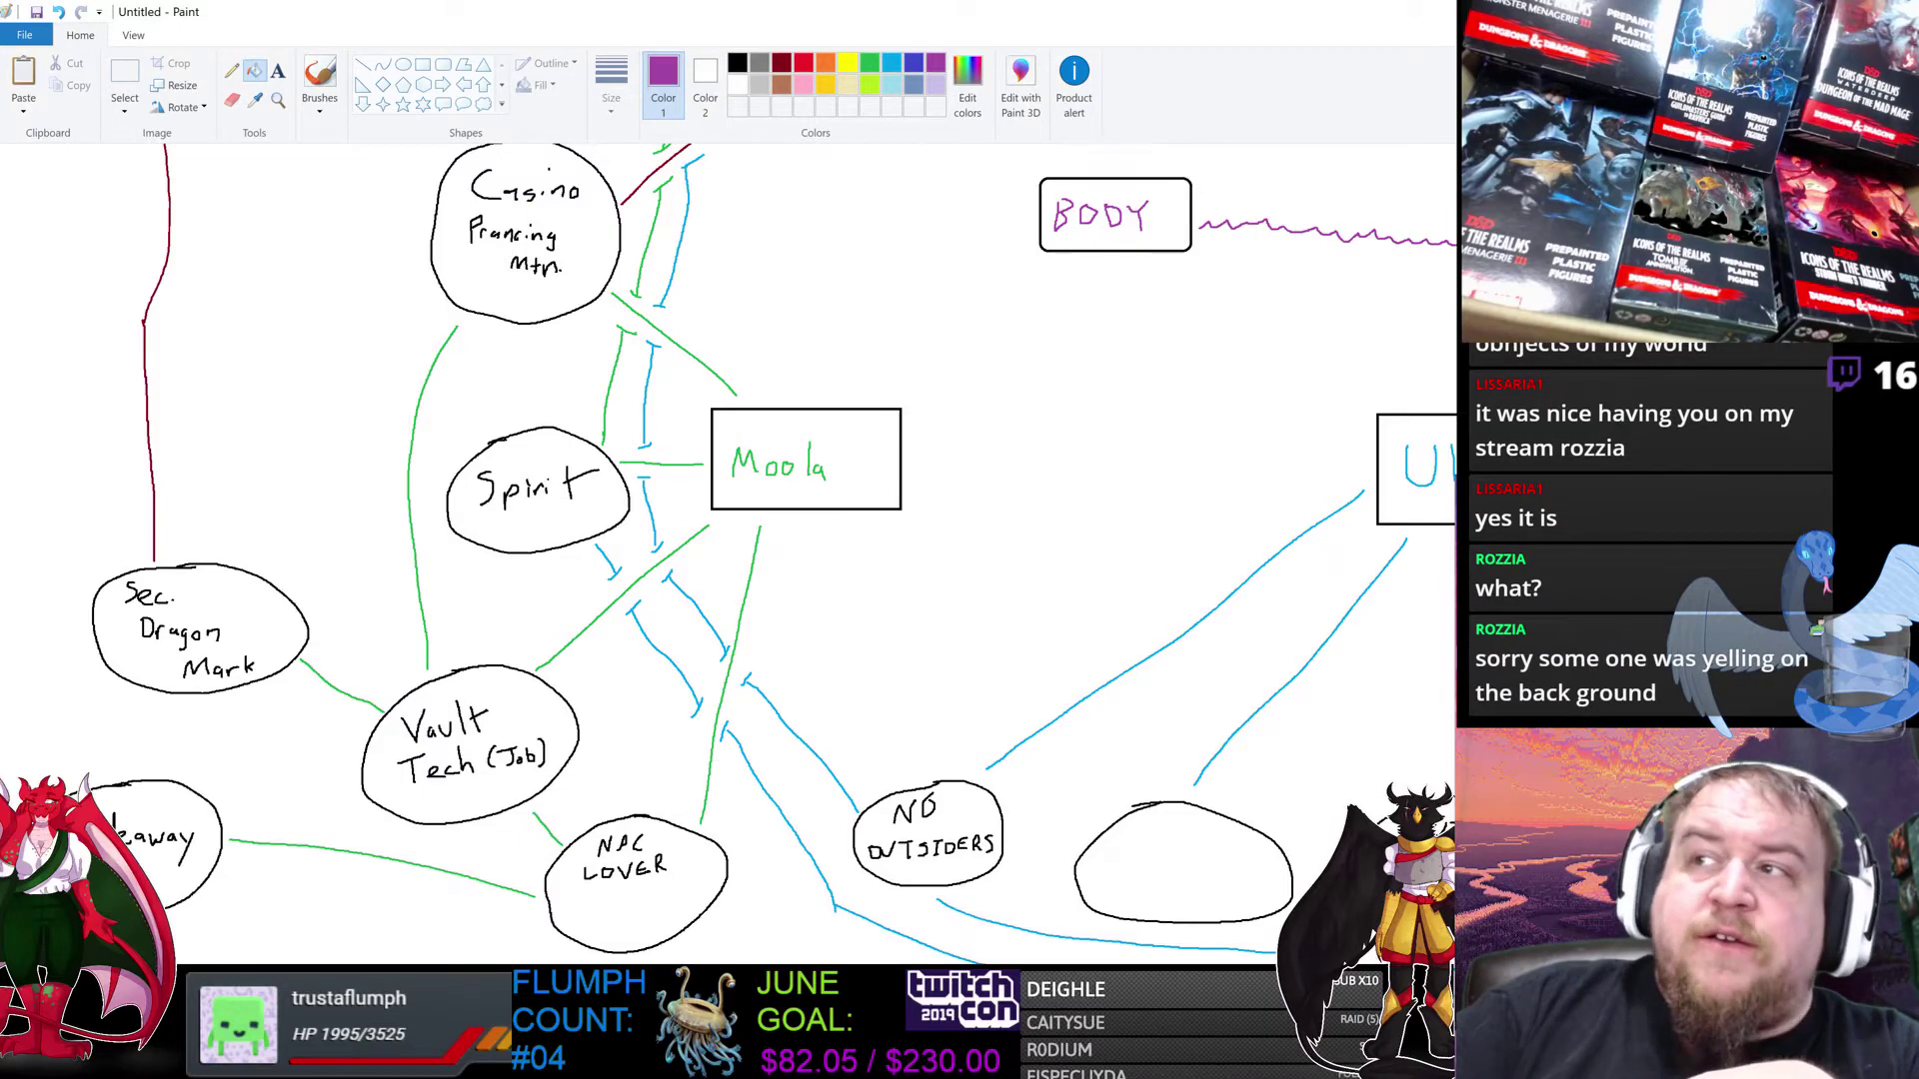
scroll(949, 375, "up", 10)
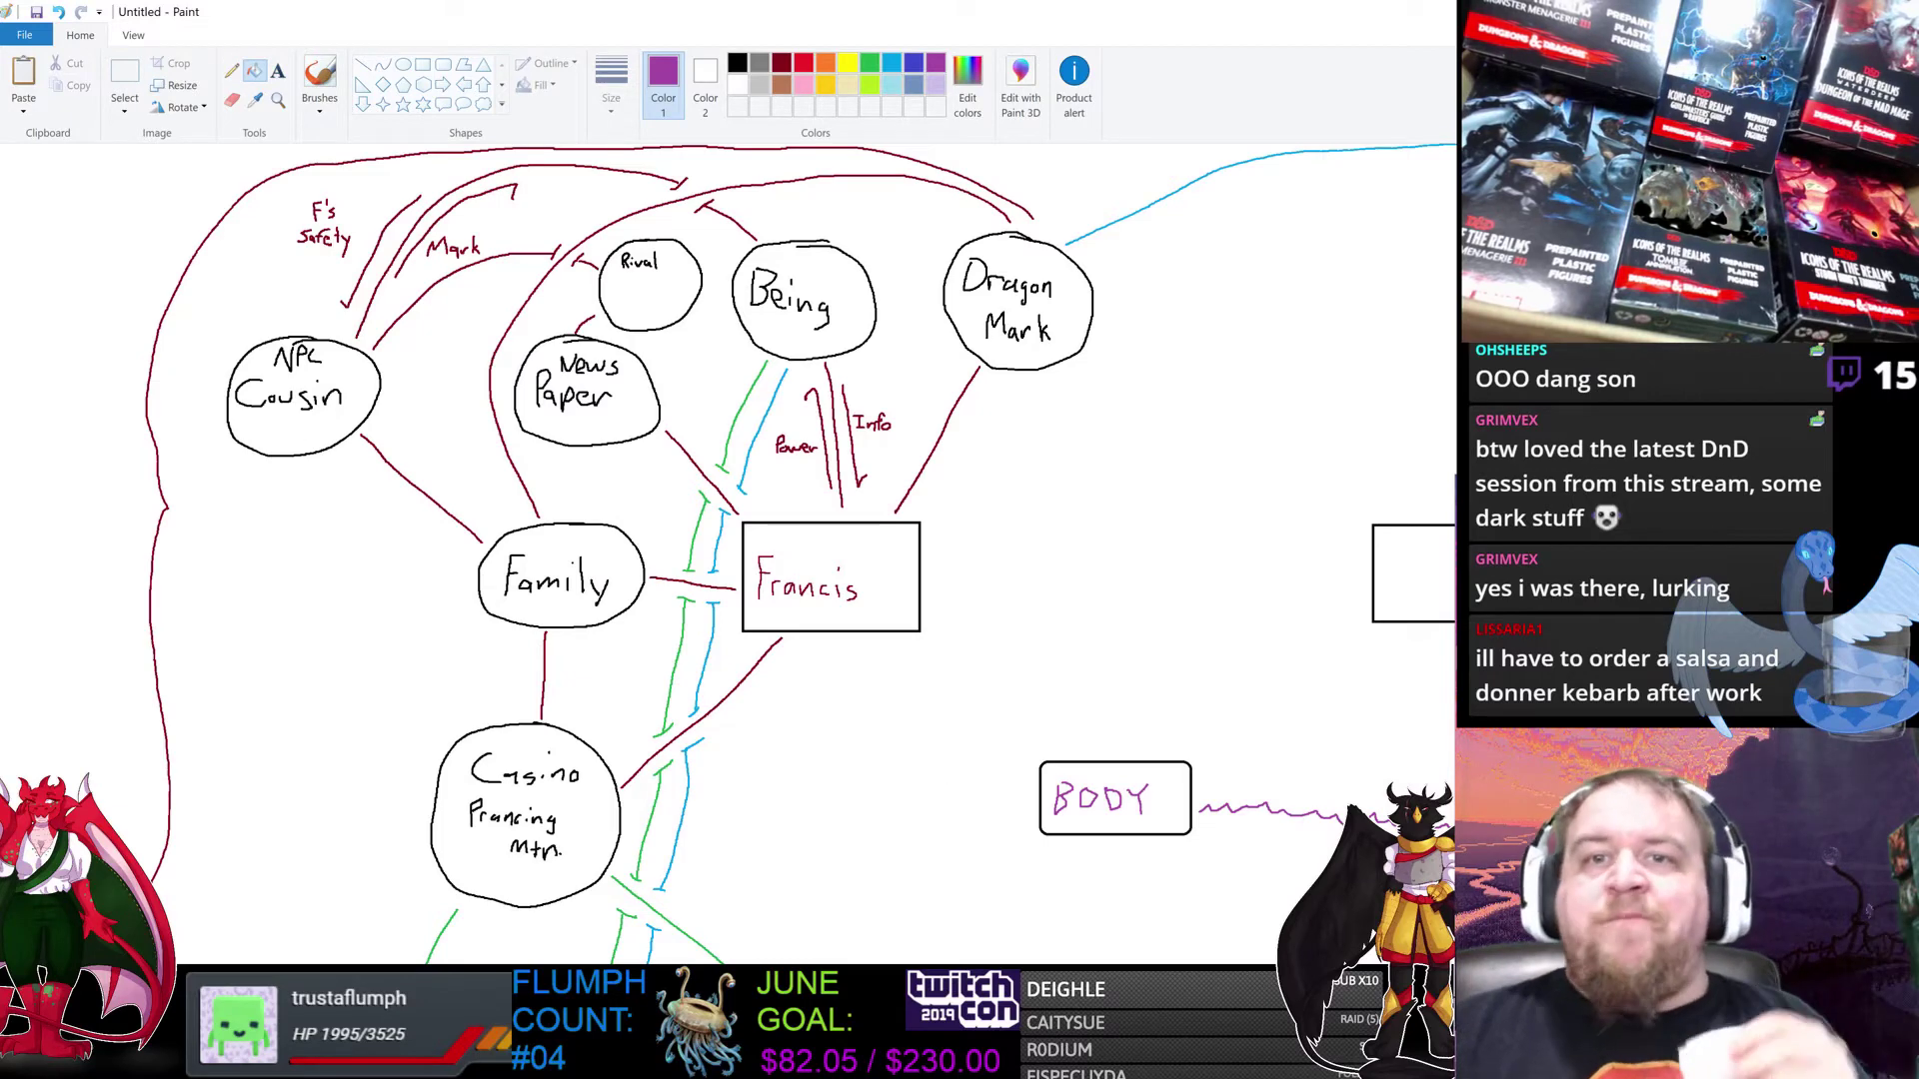
Step: Switch to the Word notes and review Character 4's ability scores, racial traits and character traits beside the map
key("alt+Tab")
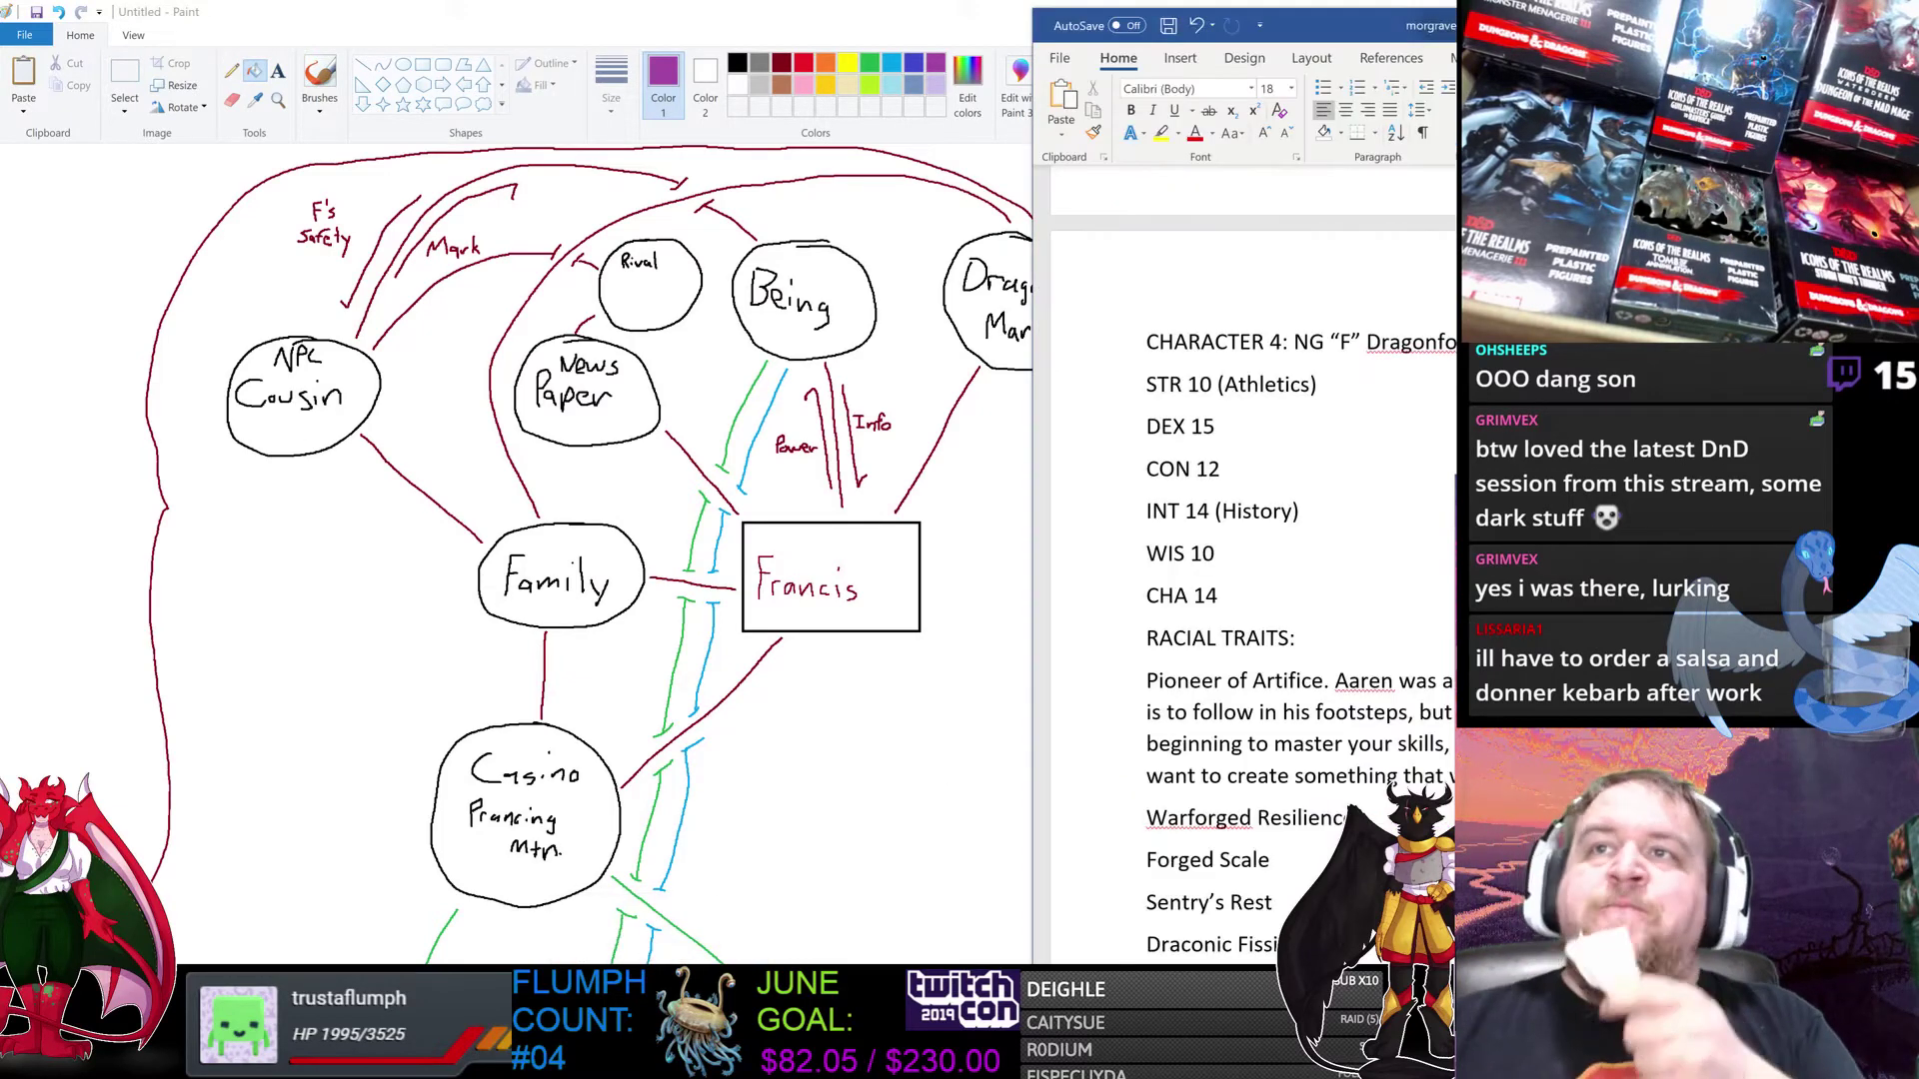
scroll(1245, 559, "up", 1)
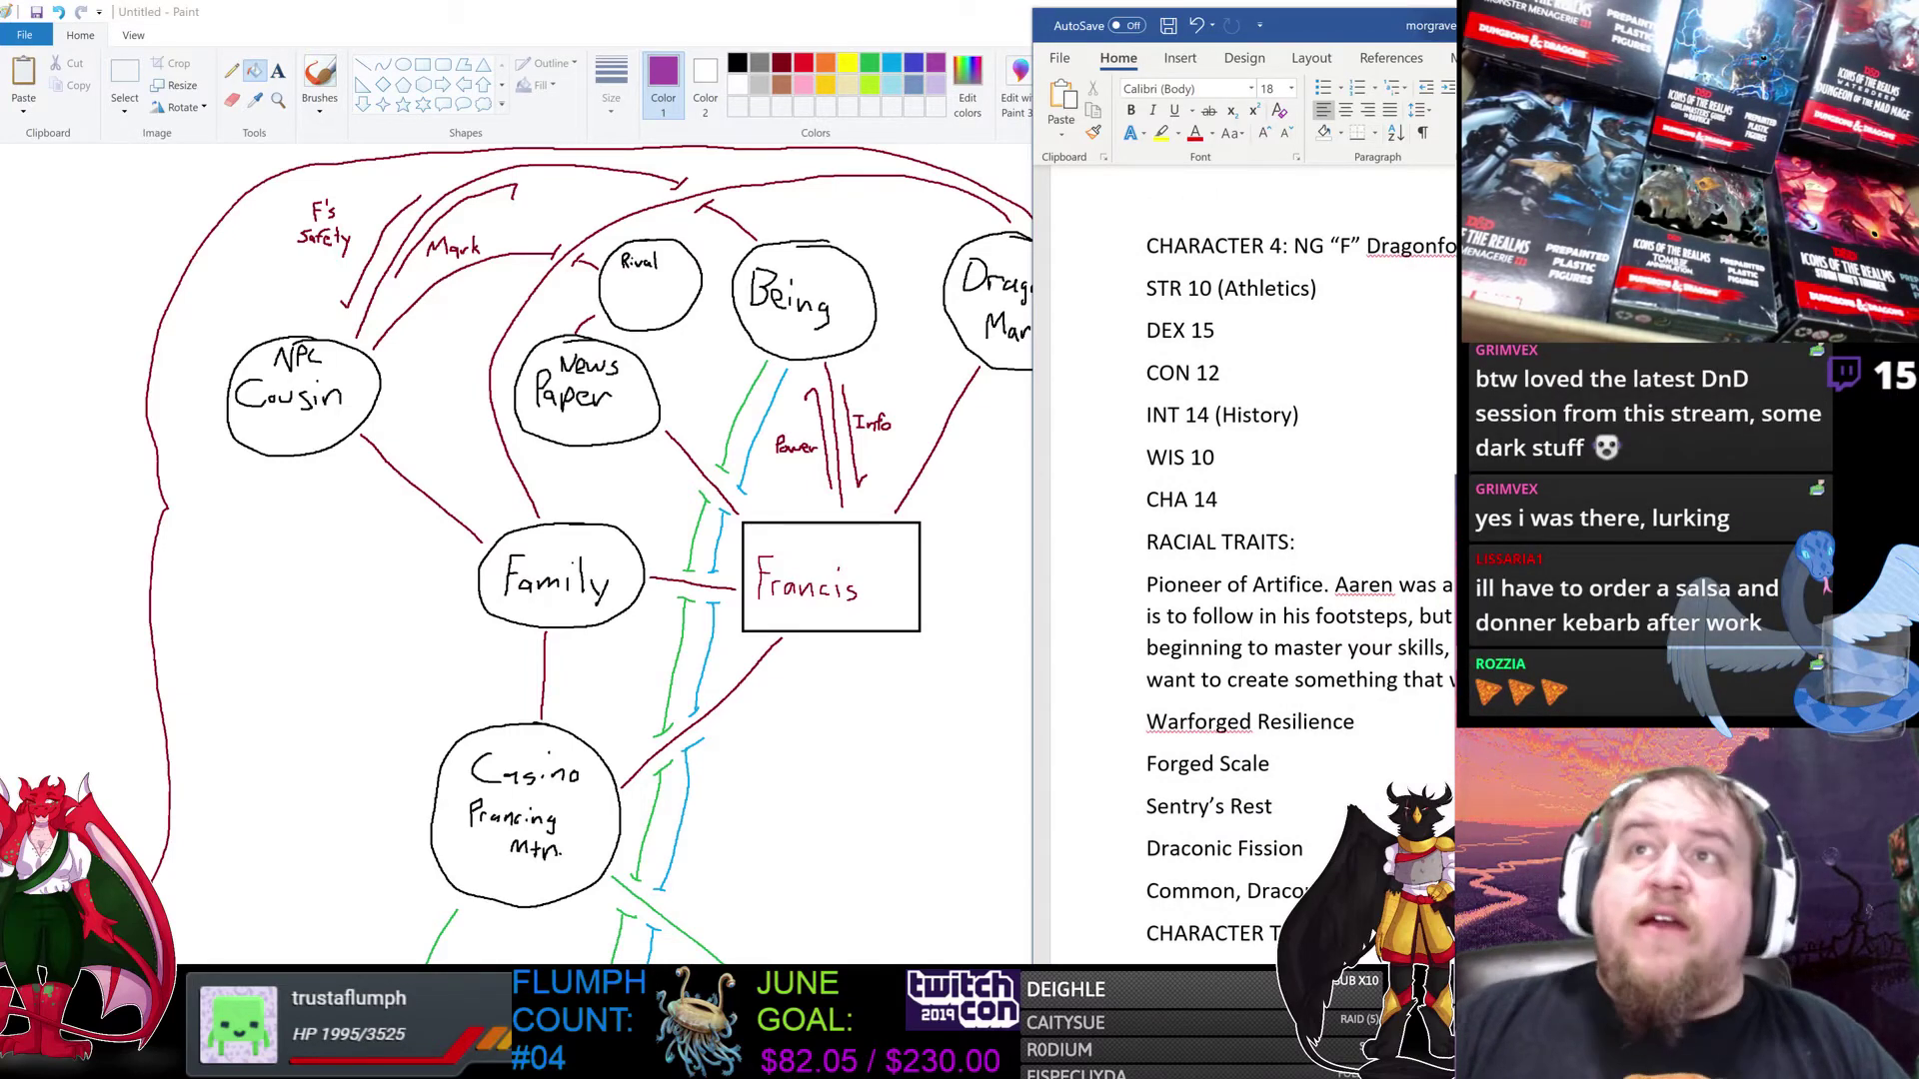
key("alt+Tab")
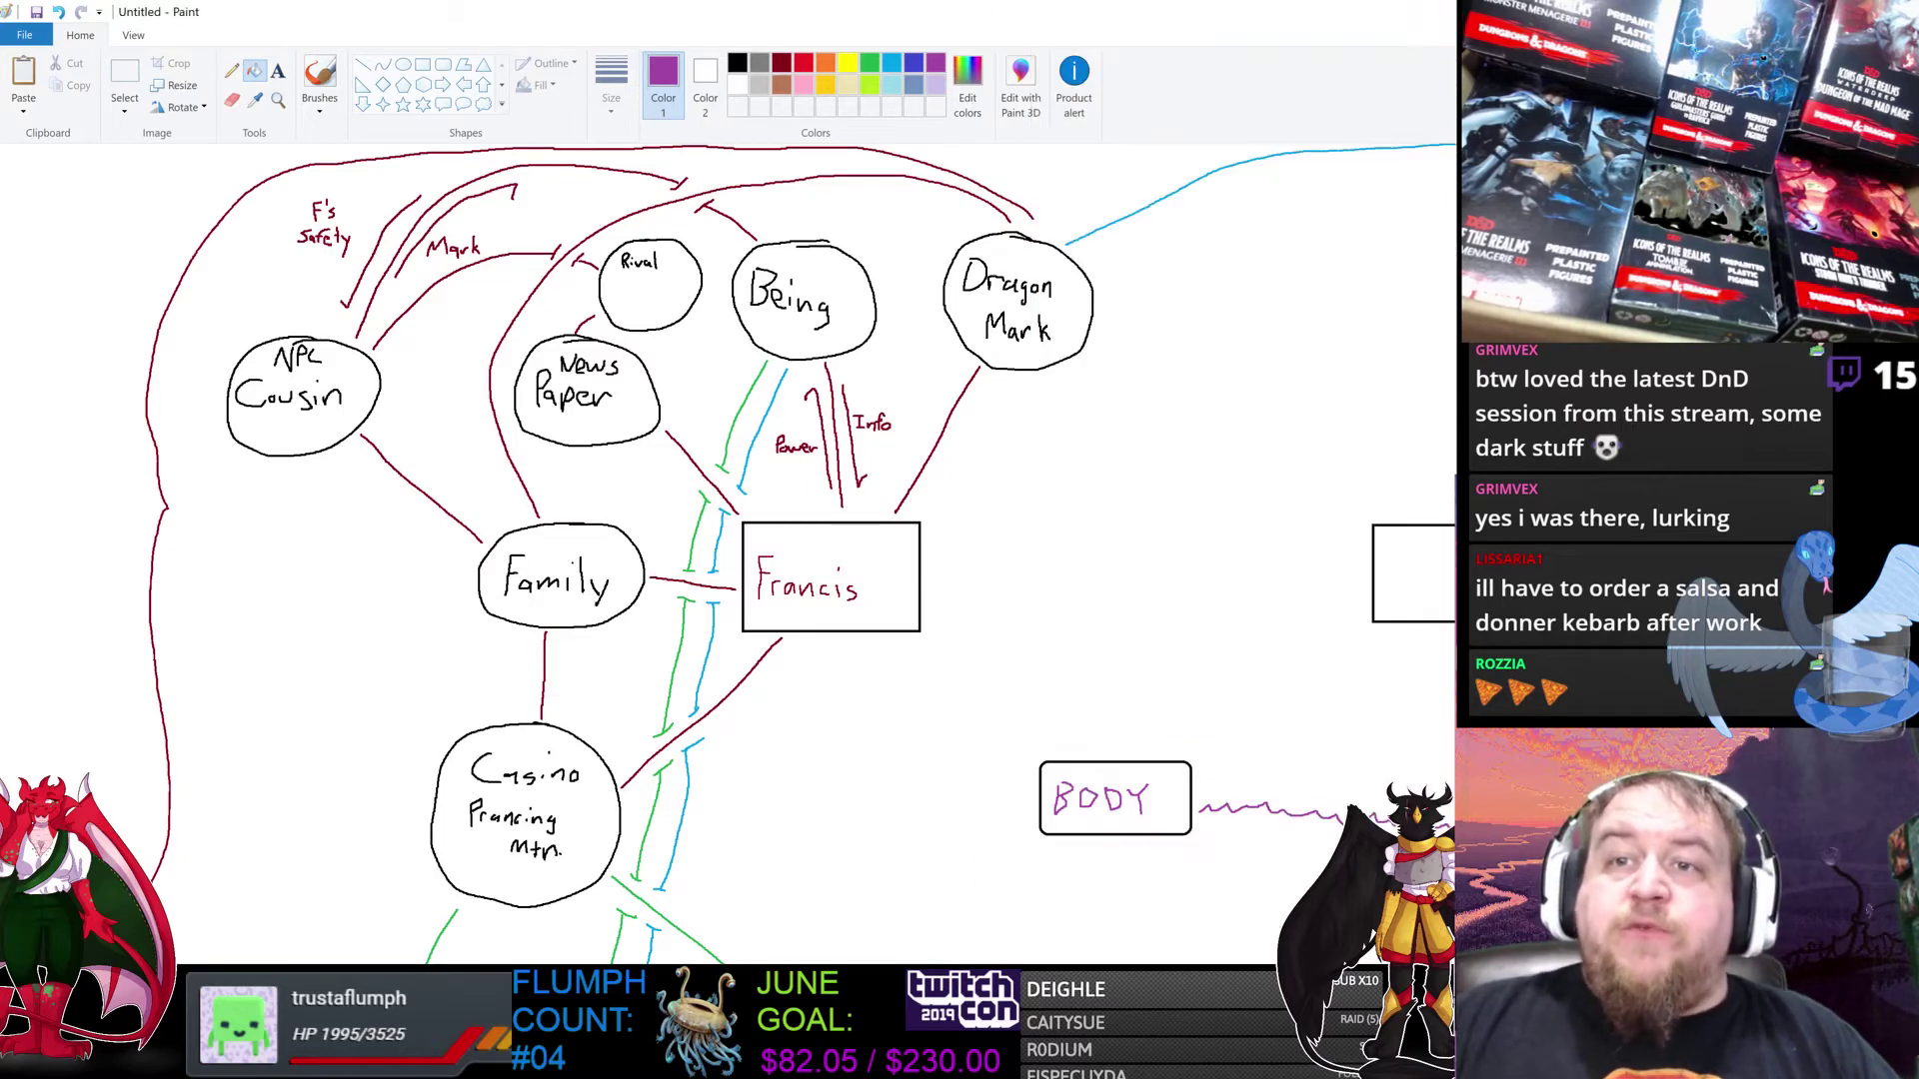
scroll(1234, 908, "right", 5)
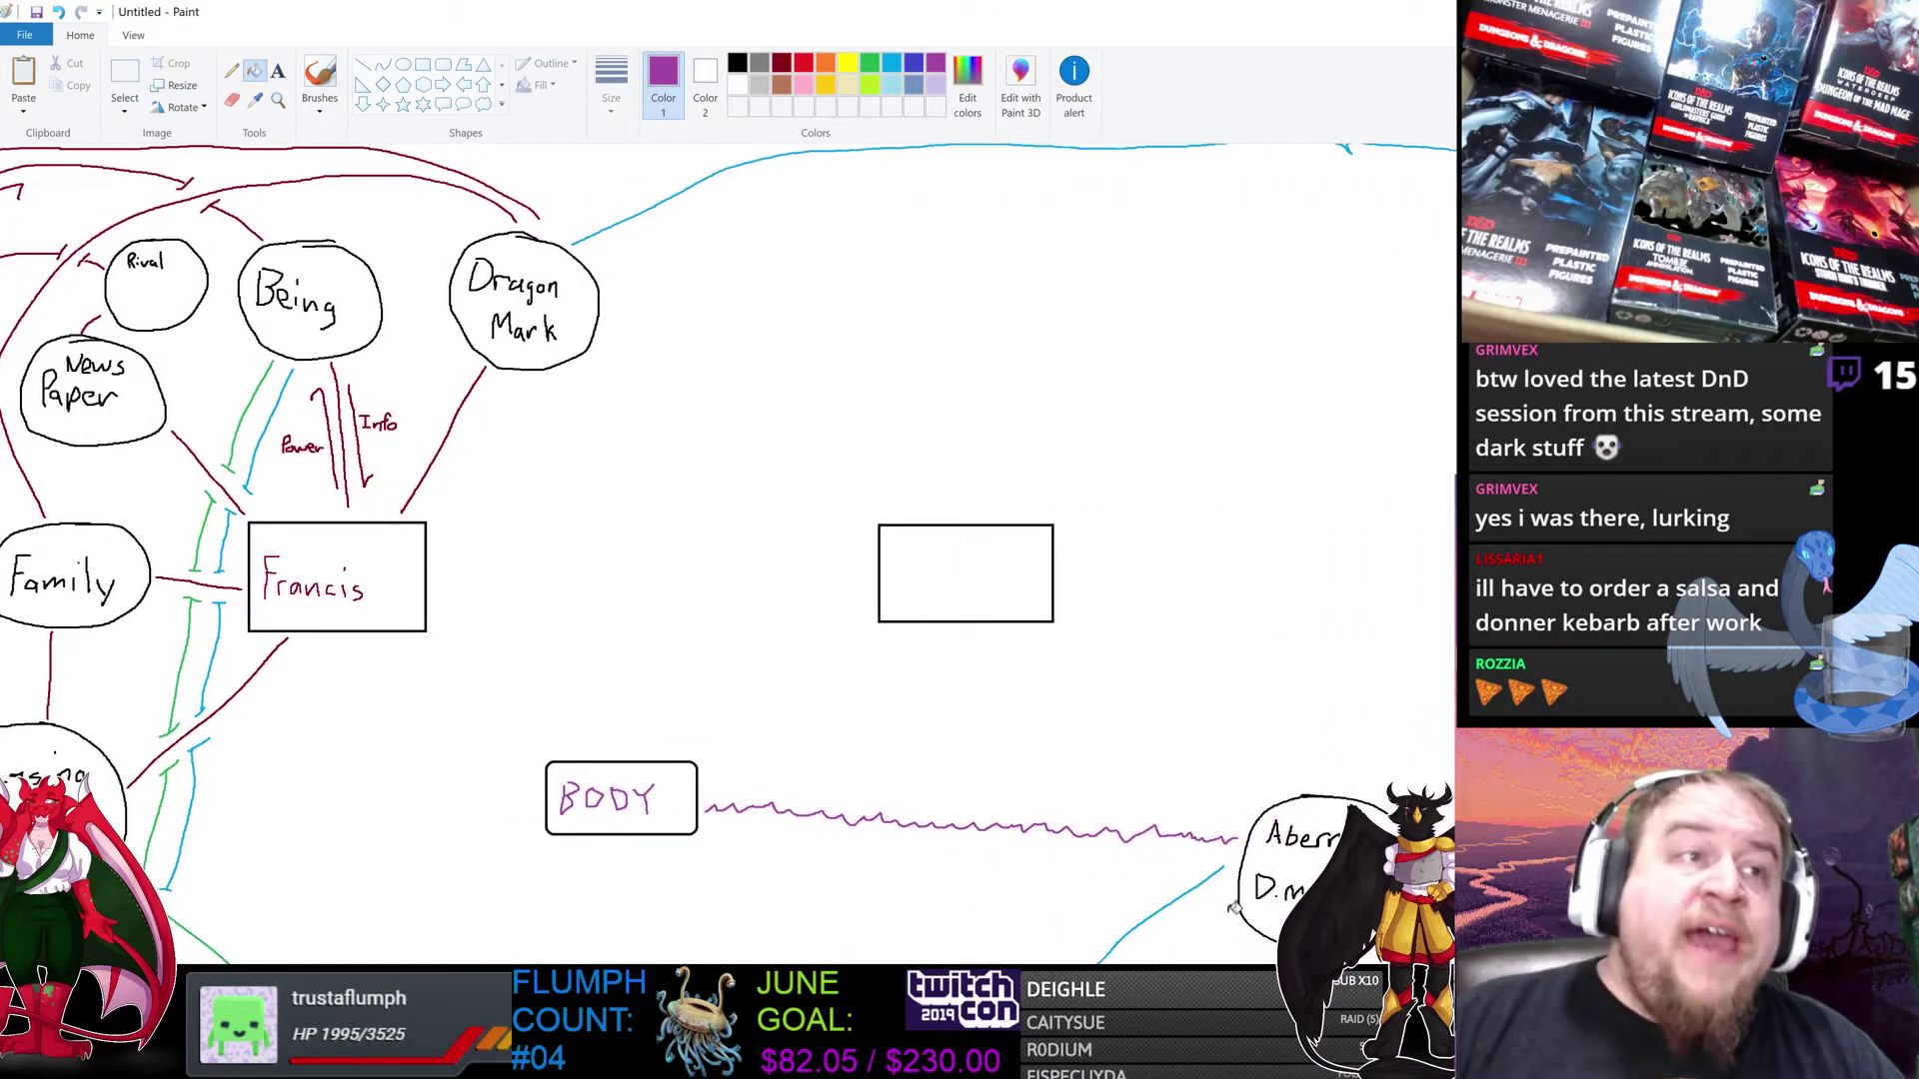
mouse_move(899, 959)
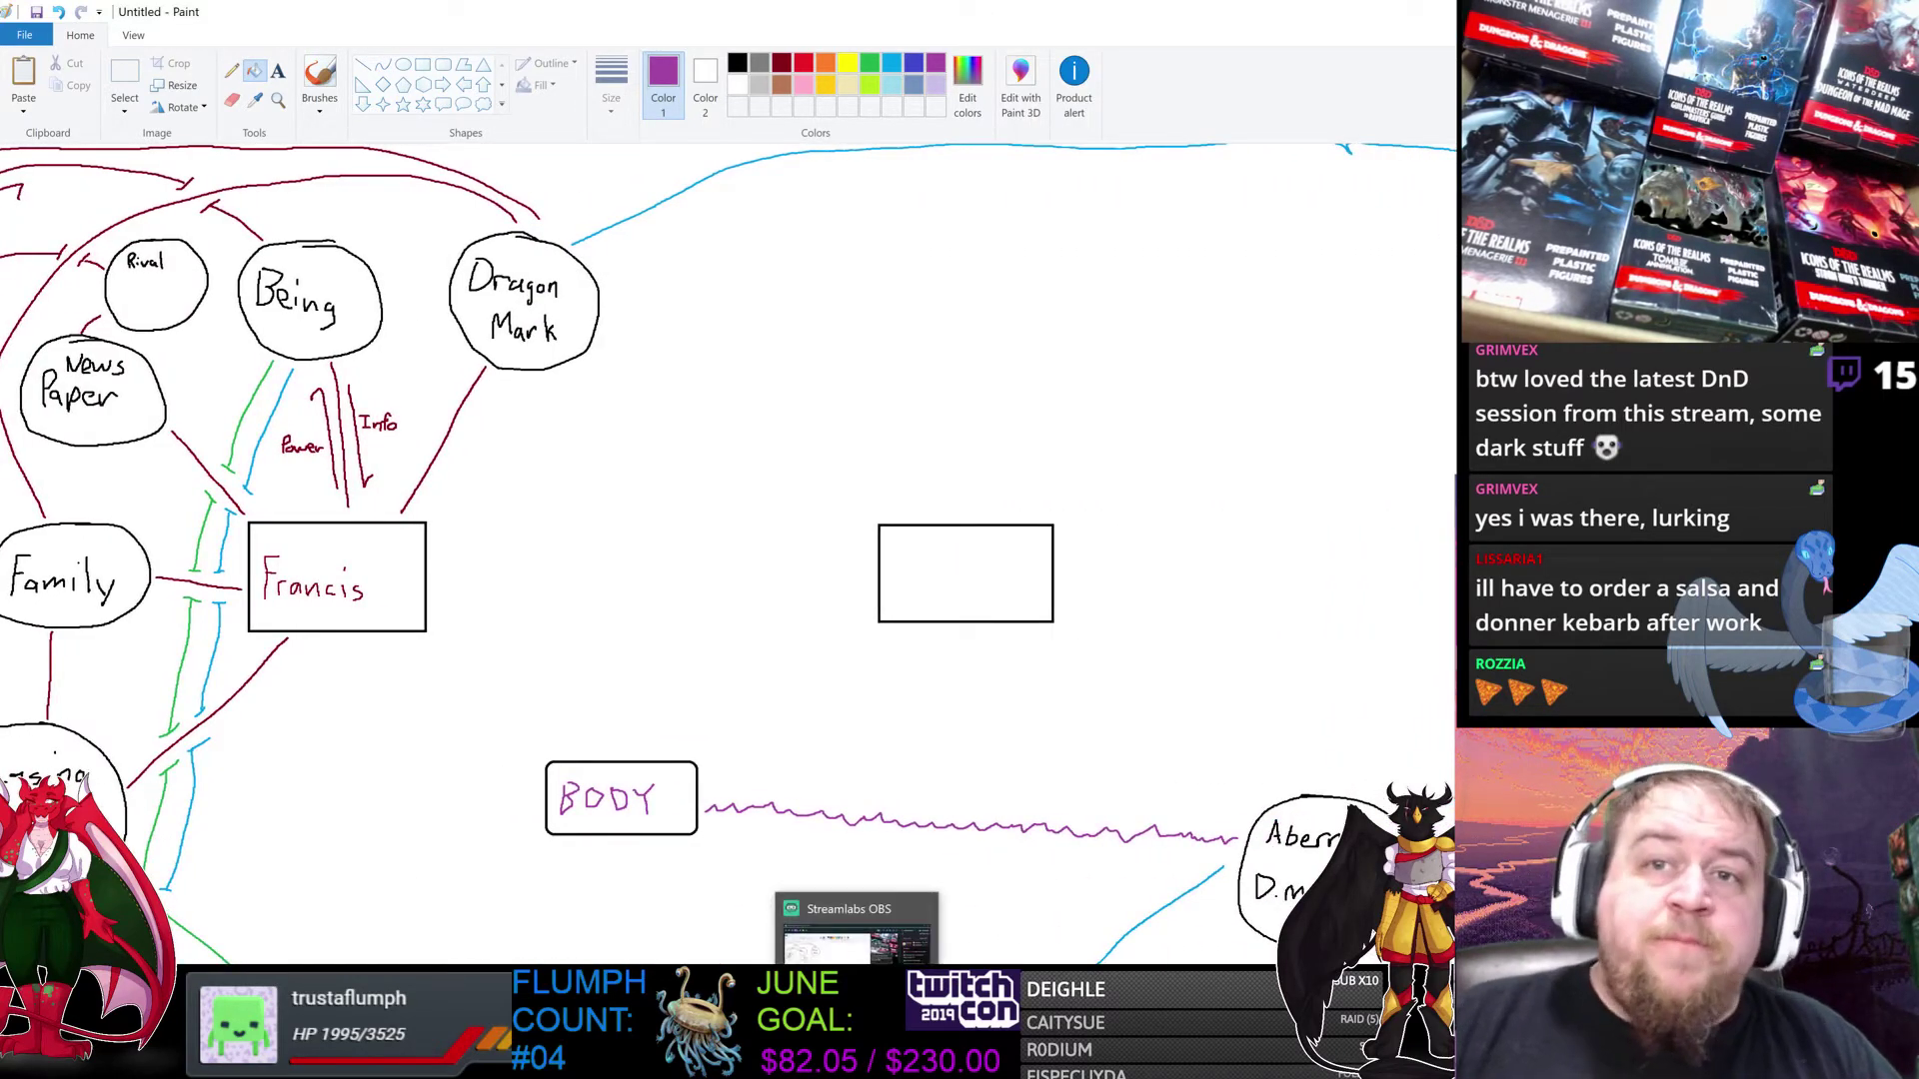
left_click(604, 924)
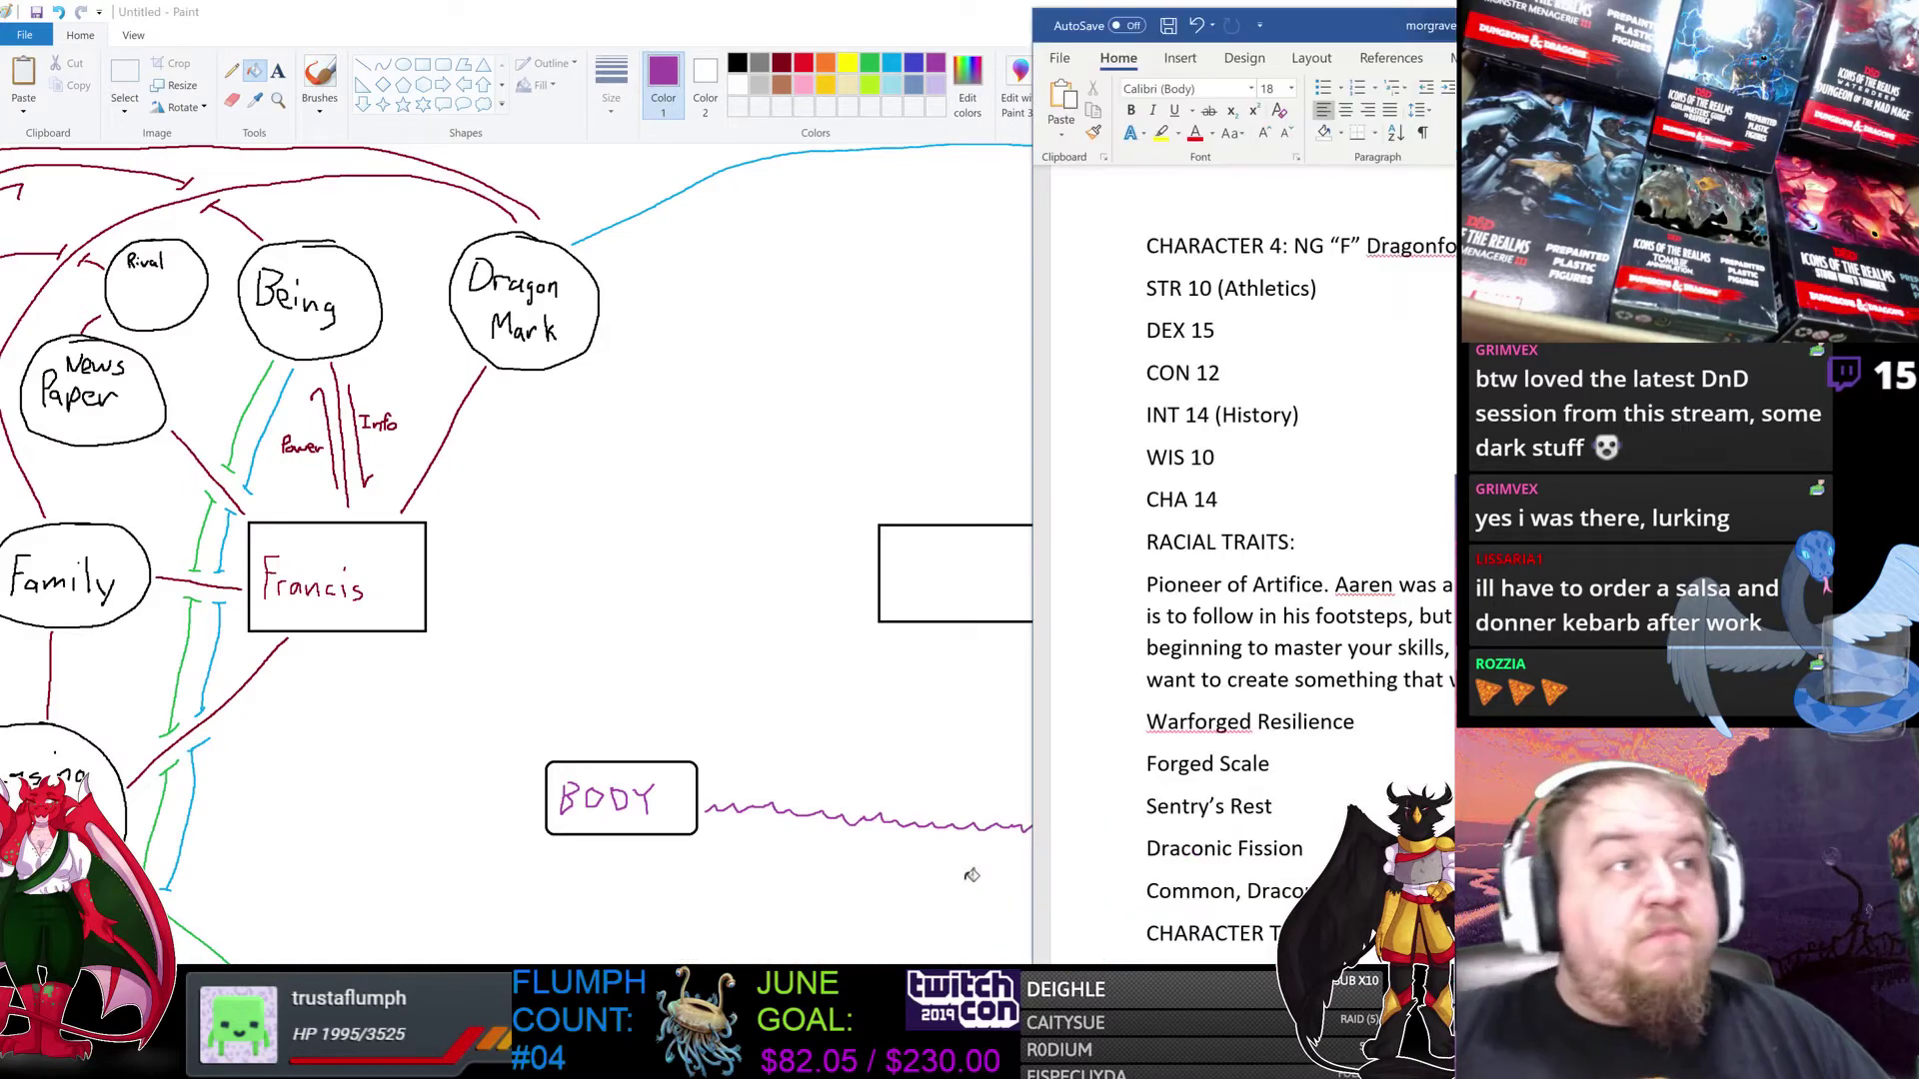
left_click(1301, 541)
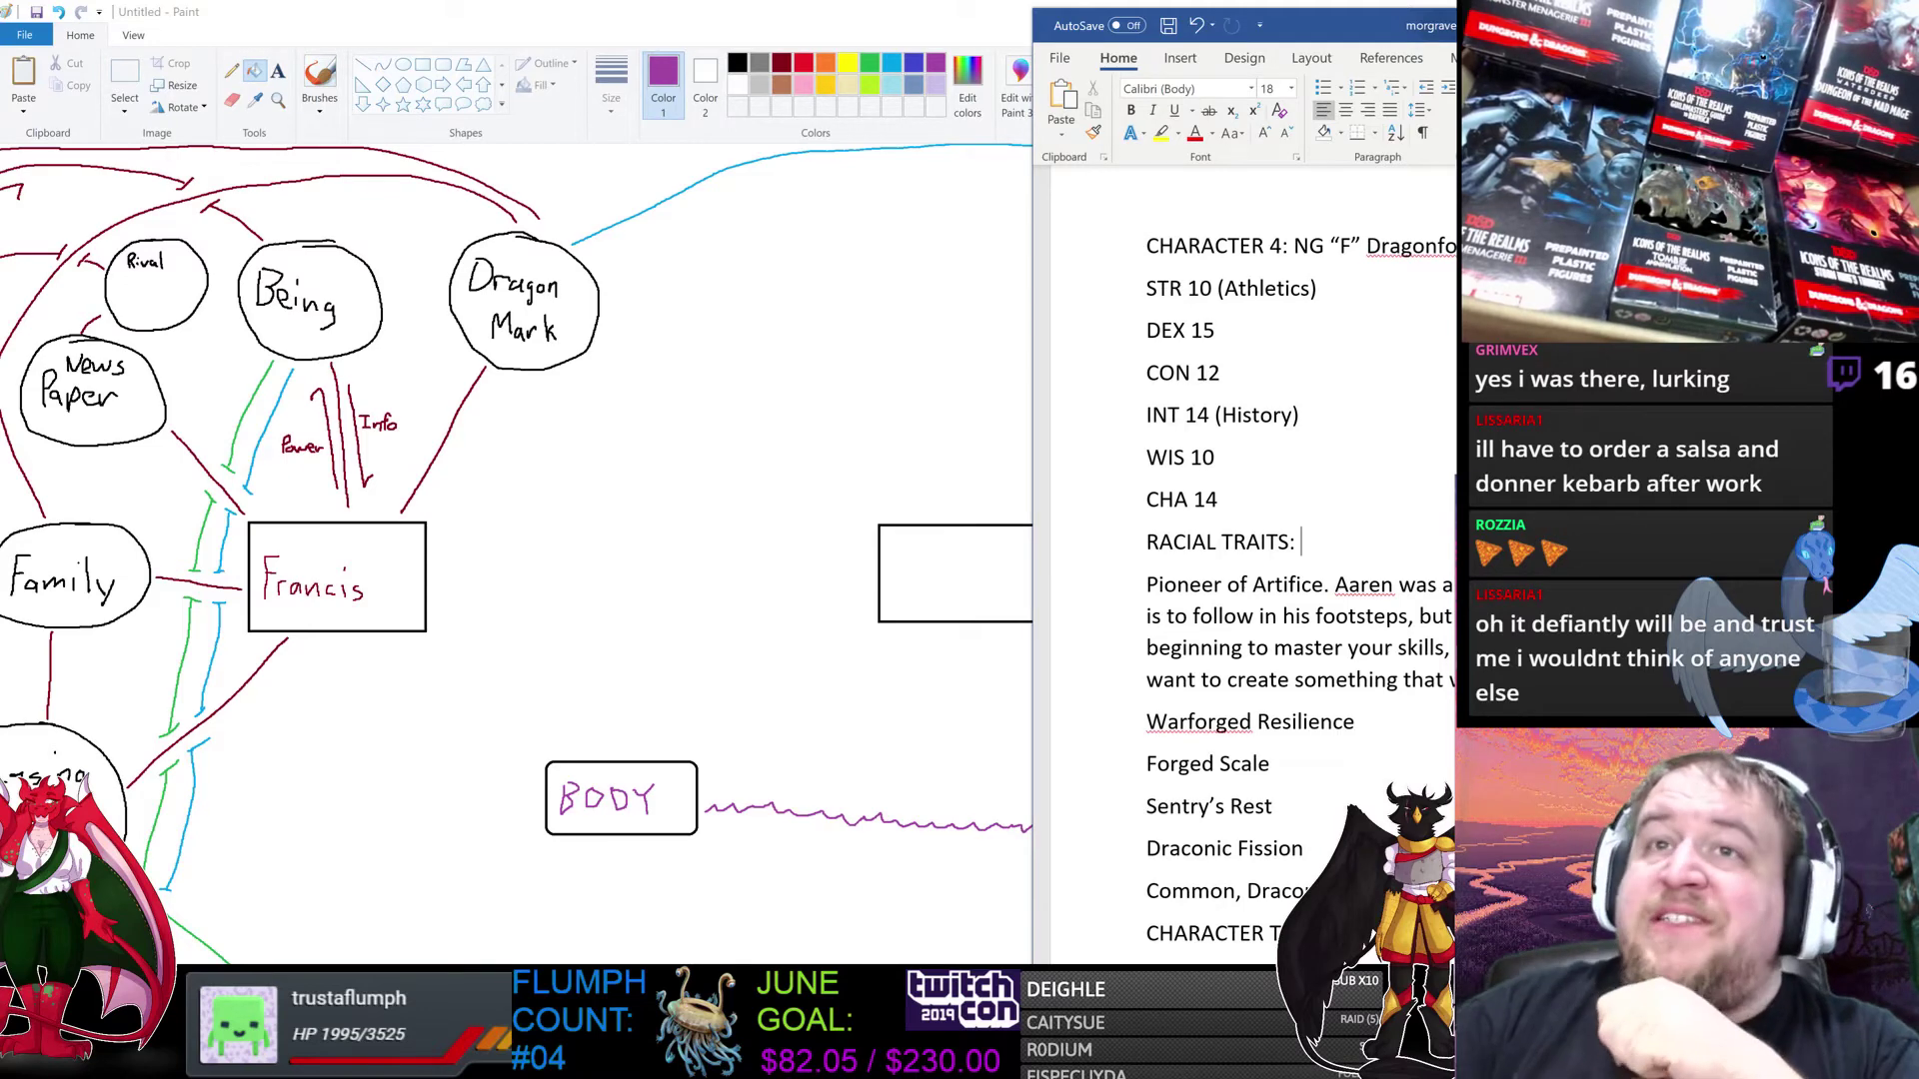
scroll(1249, 559, "down", 1)
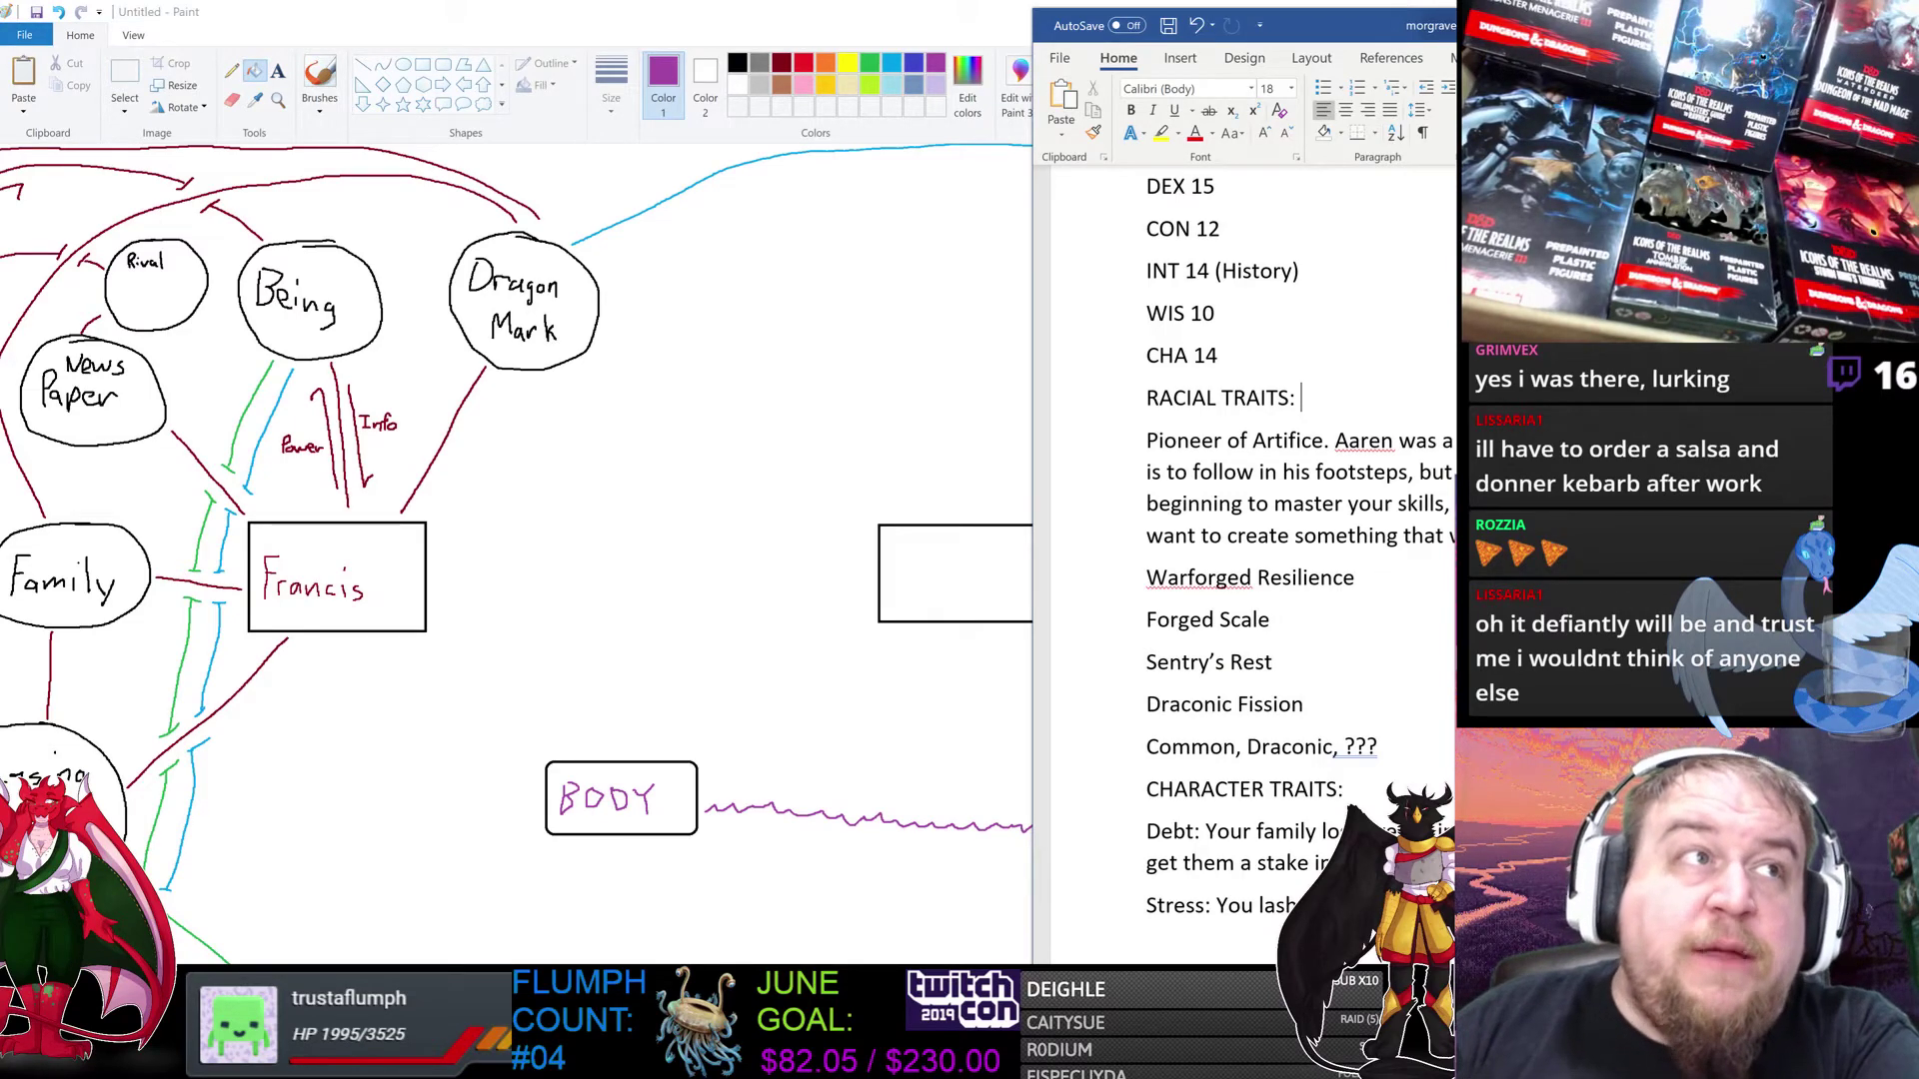
scroll(1394, 450, "up", 1)
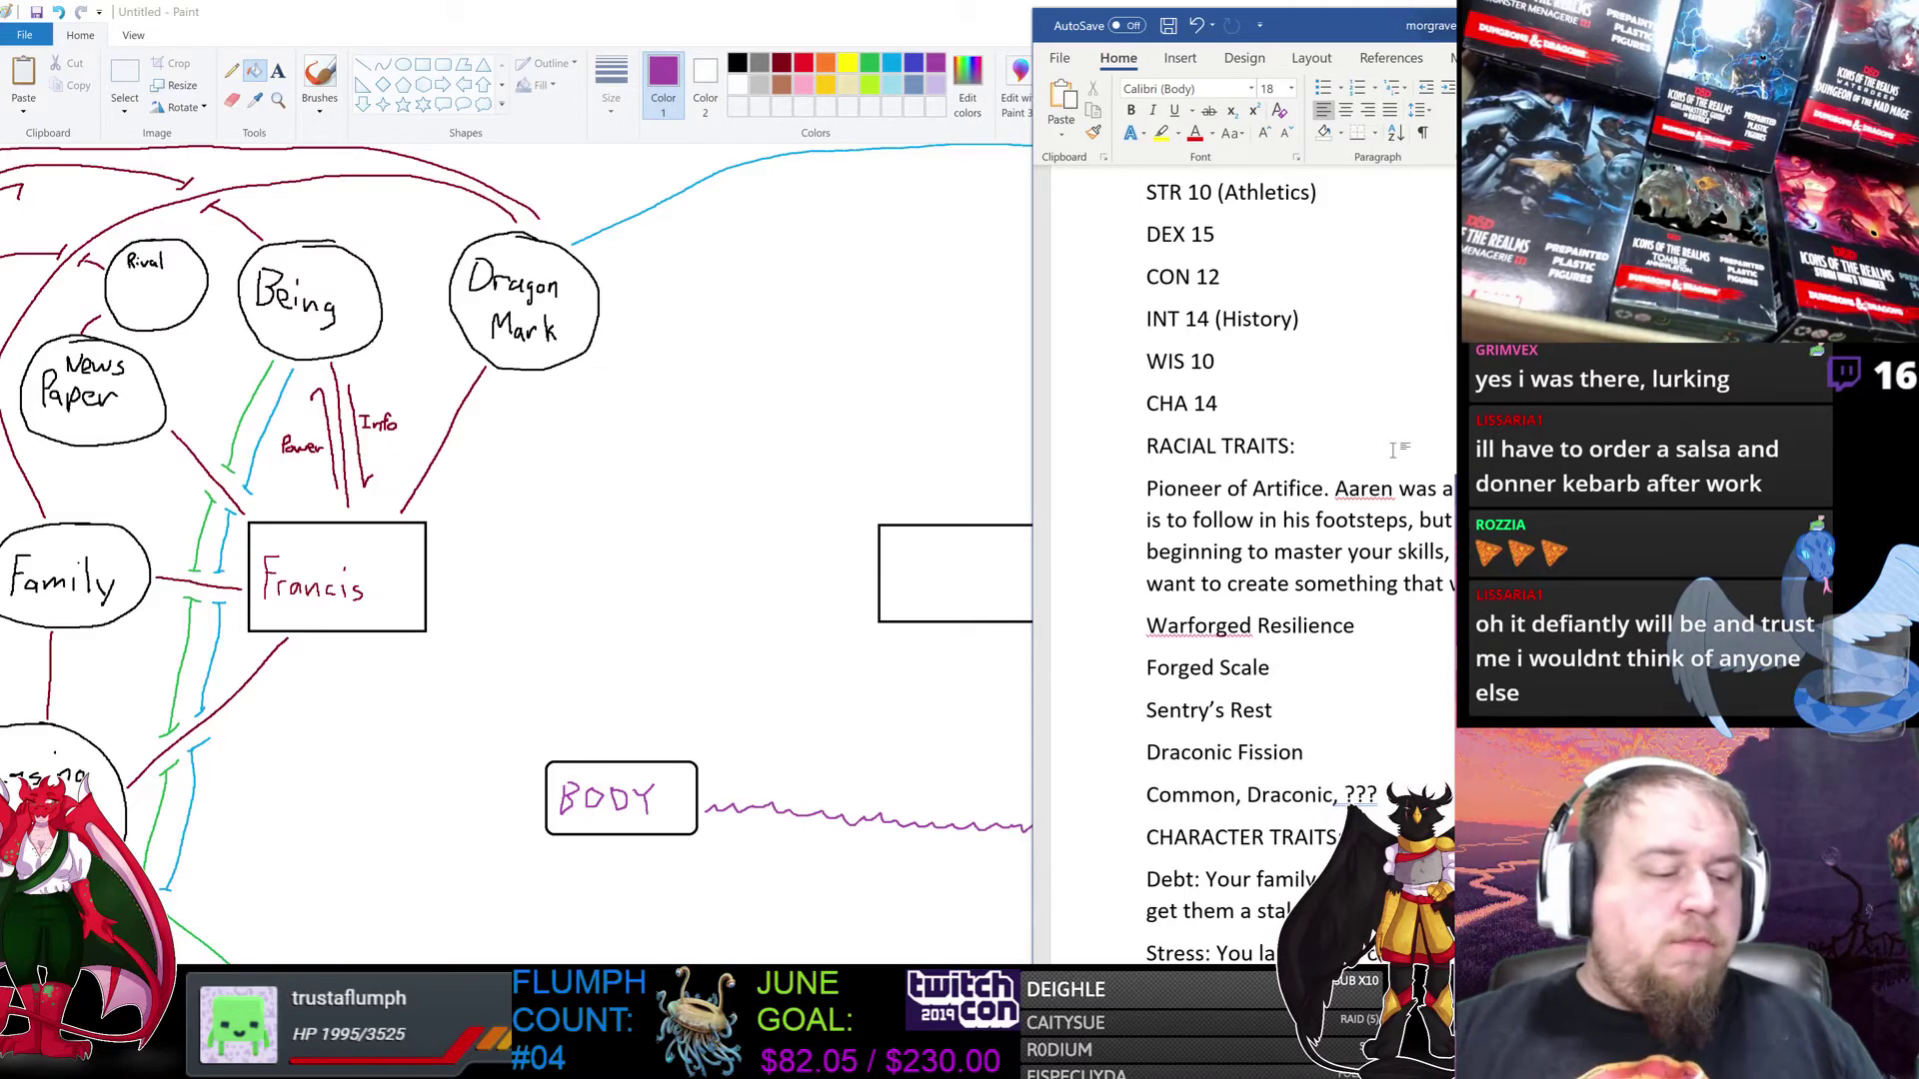
Step: Return to Paint and draw six empty black ovals with the Pencil above and to the right of the blank box
left_click(848, 12)
left_click(740, 64)
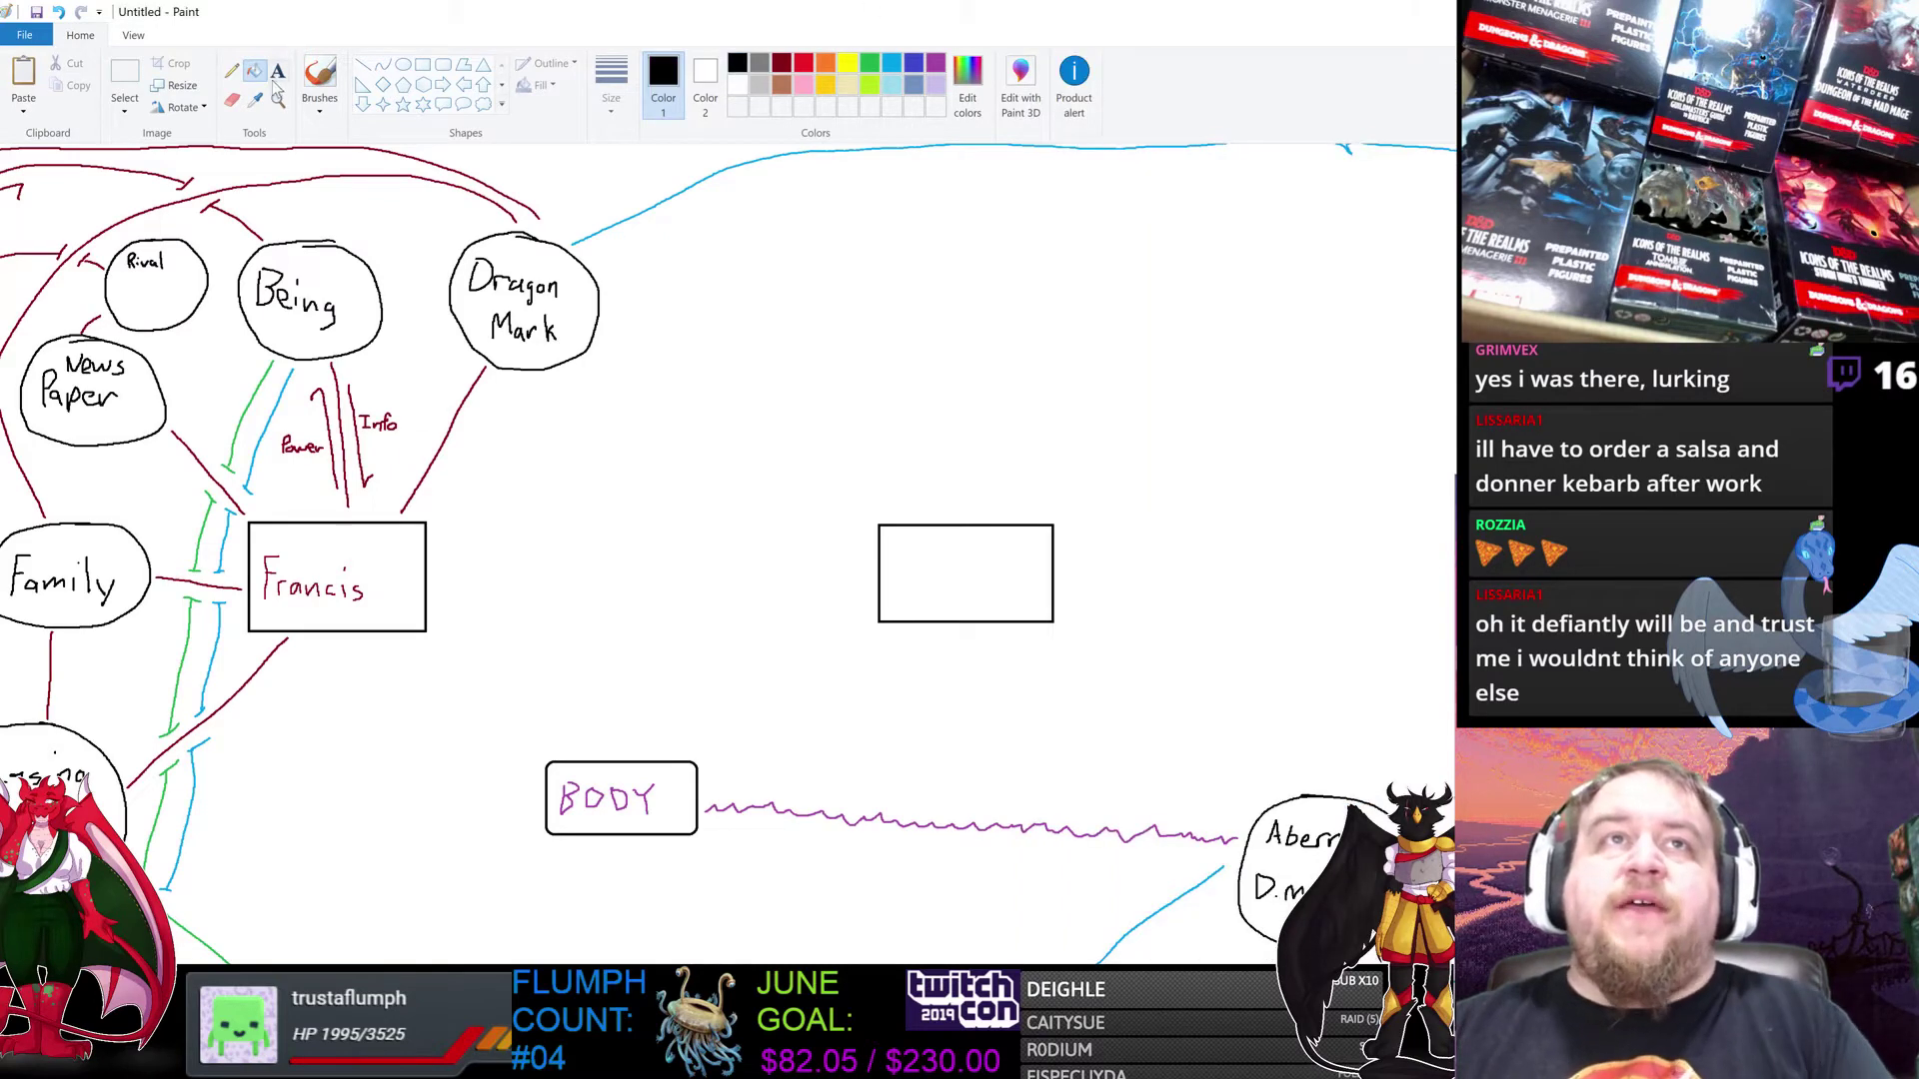
left_click(233, 73)
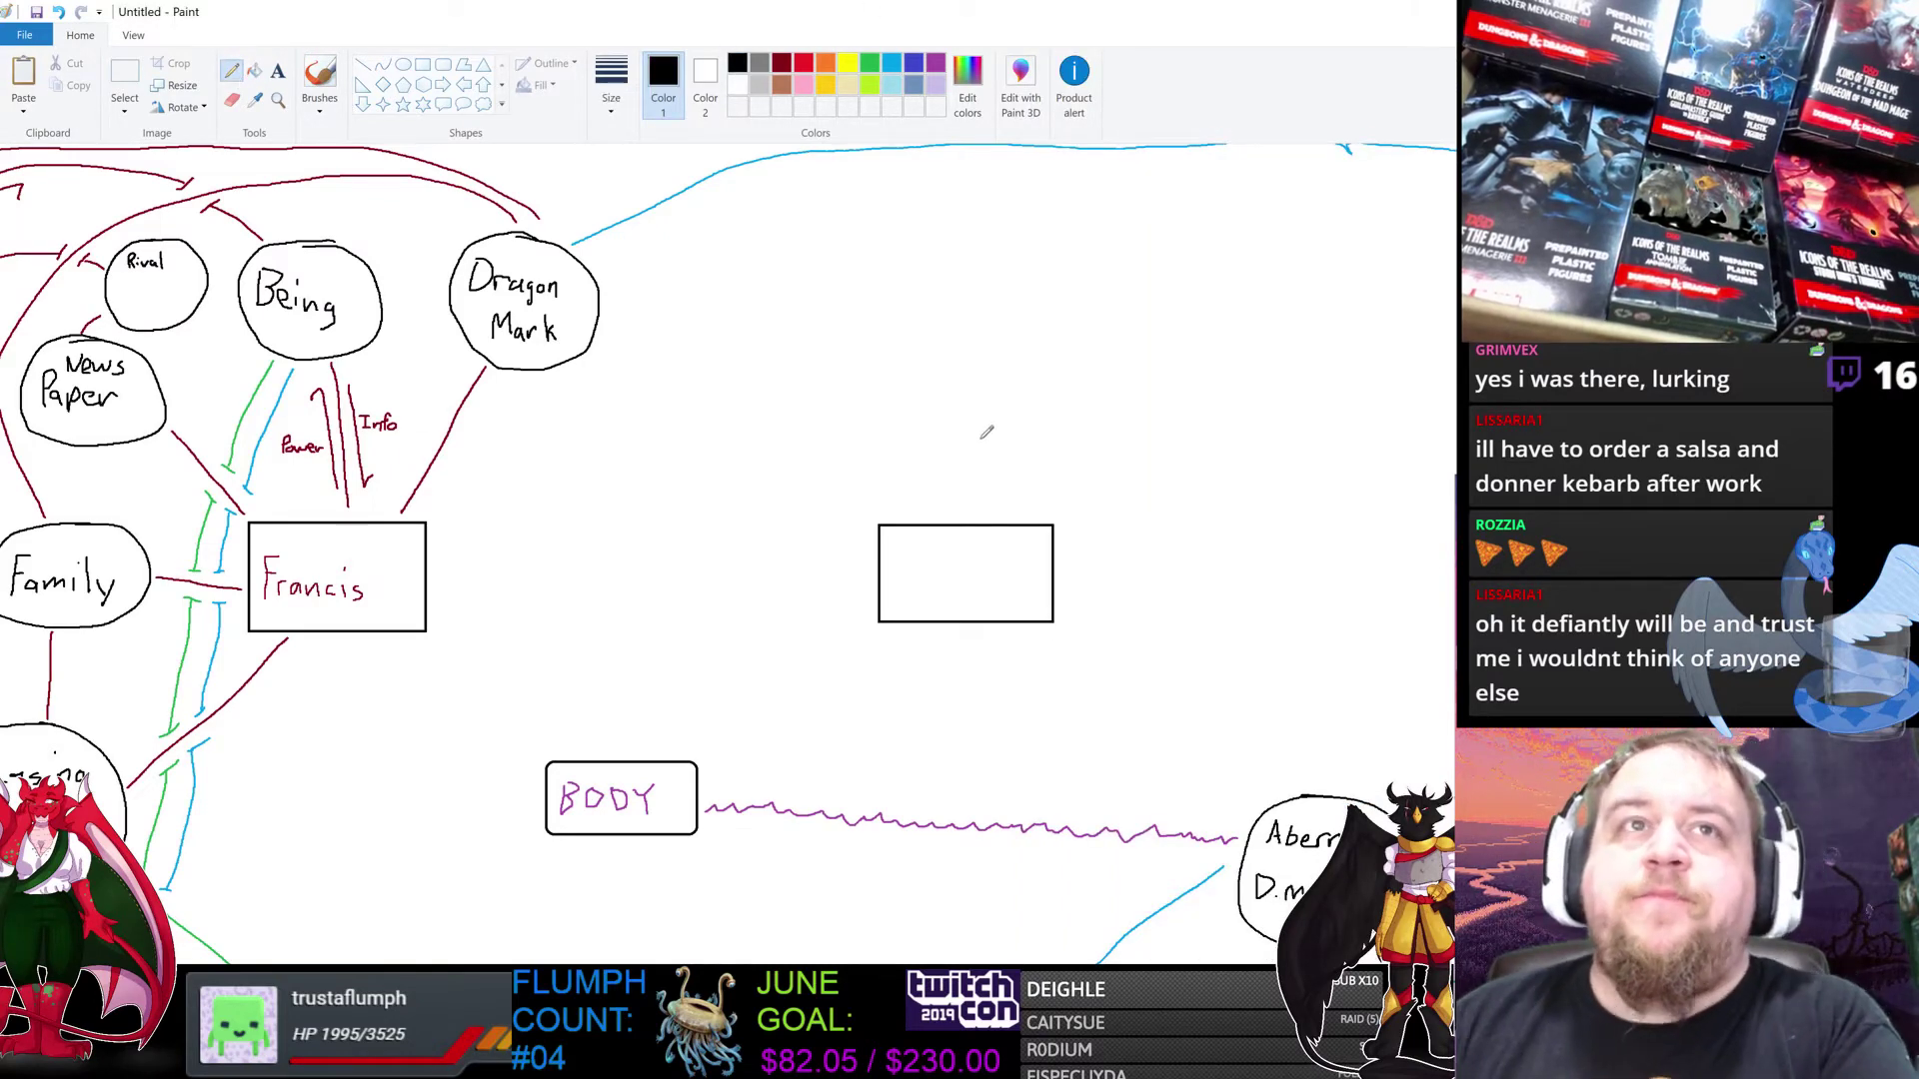
mouse_move(756, 213)
left_mouse_down()
mouse_move(920, 266)
mouse_move(800, 195)
left_mouse_up()
mouse_move(1059, 200)
left_mouse_down()
mouse_move(984, 251)
mouse_move(1099, 203)
left_mouse_up()
mouse_move(1251, 208)
left_mouse_down()
mouse_move(1361, 222)
mouse_move(1297, 282)
mouse_move(1267, 200)
left_mouse_up()
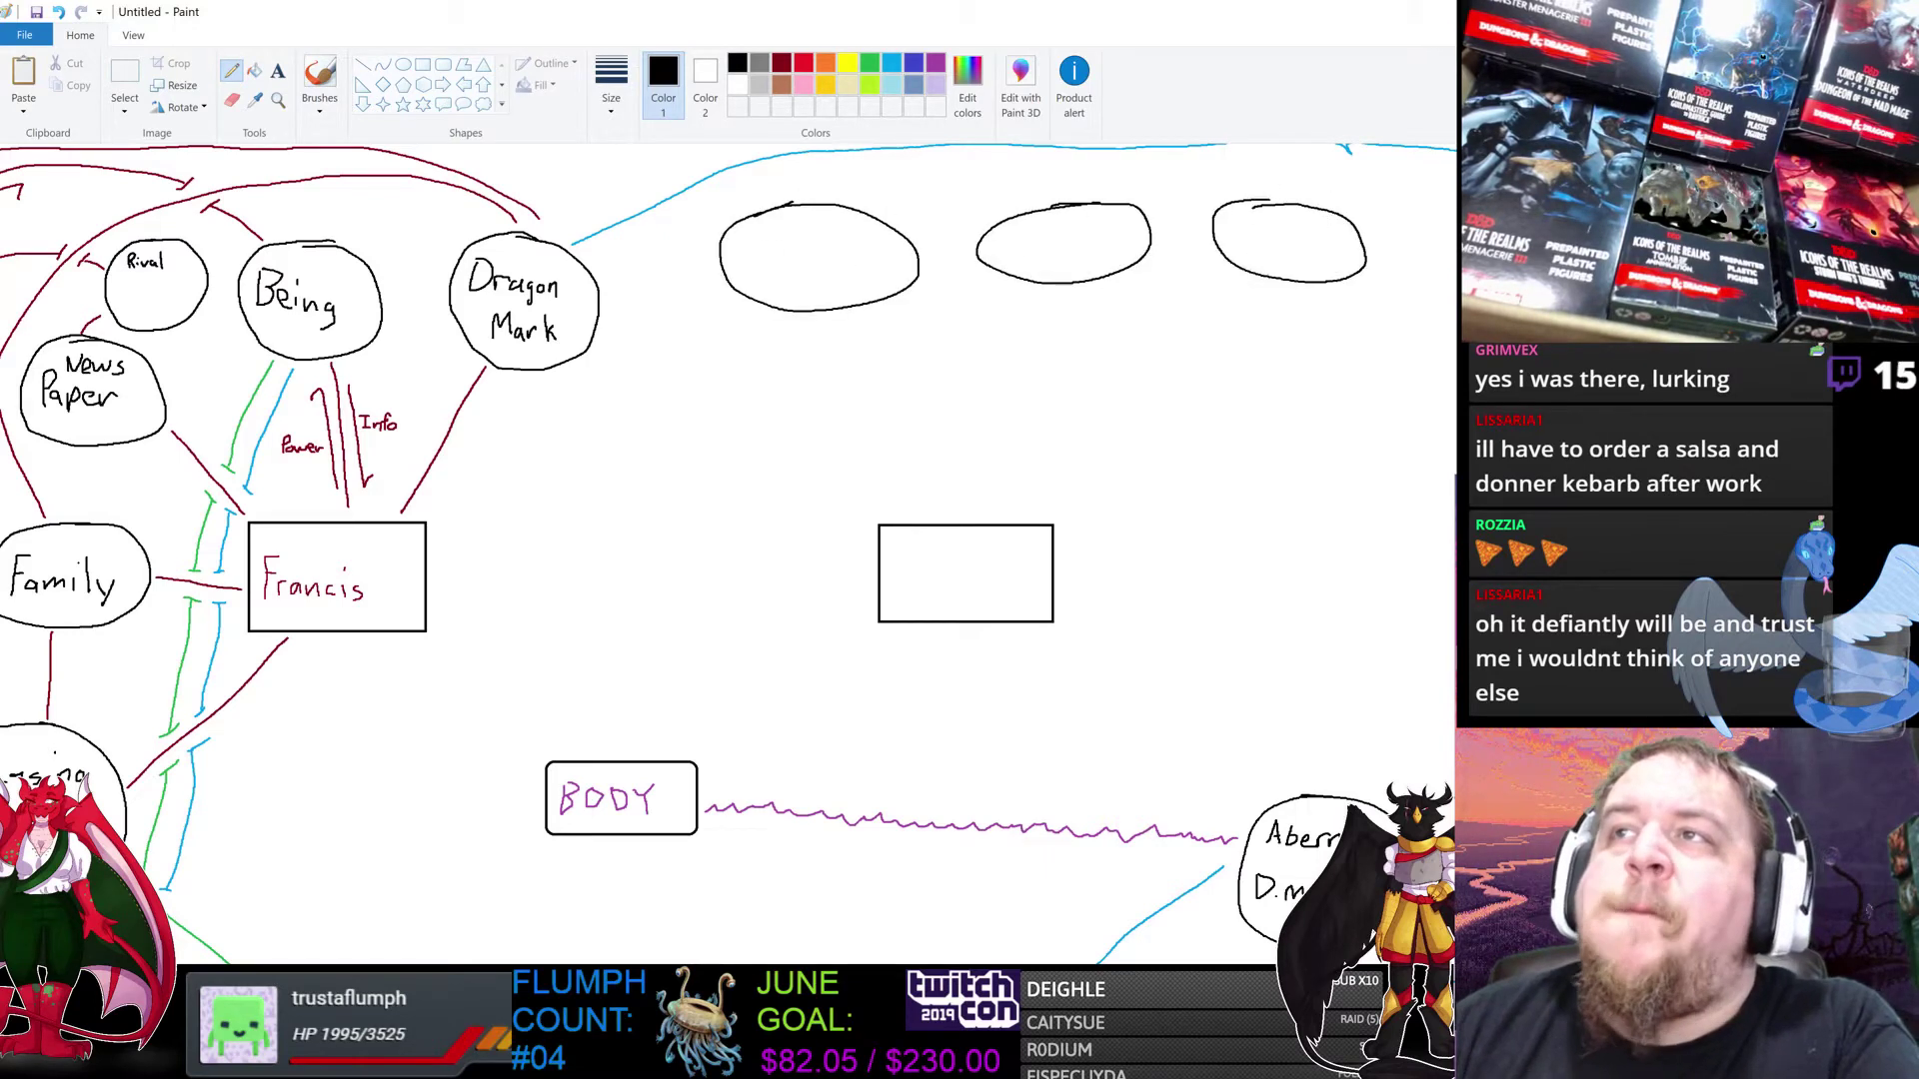
left_click_drag(1455, 314, 1455, 411)
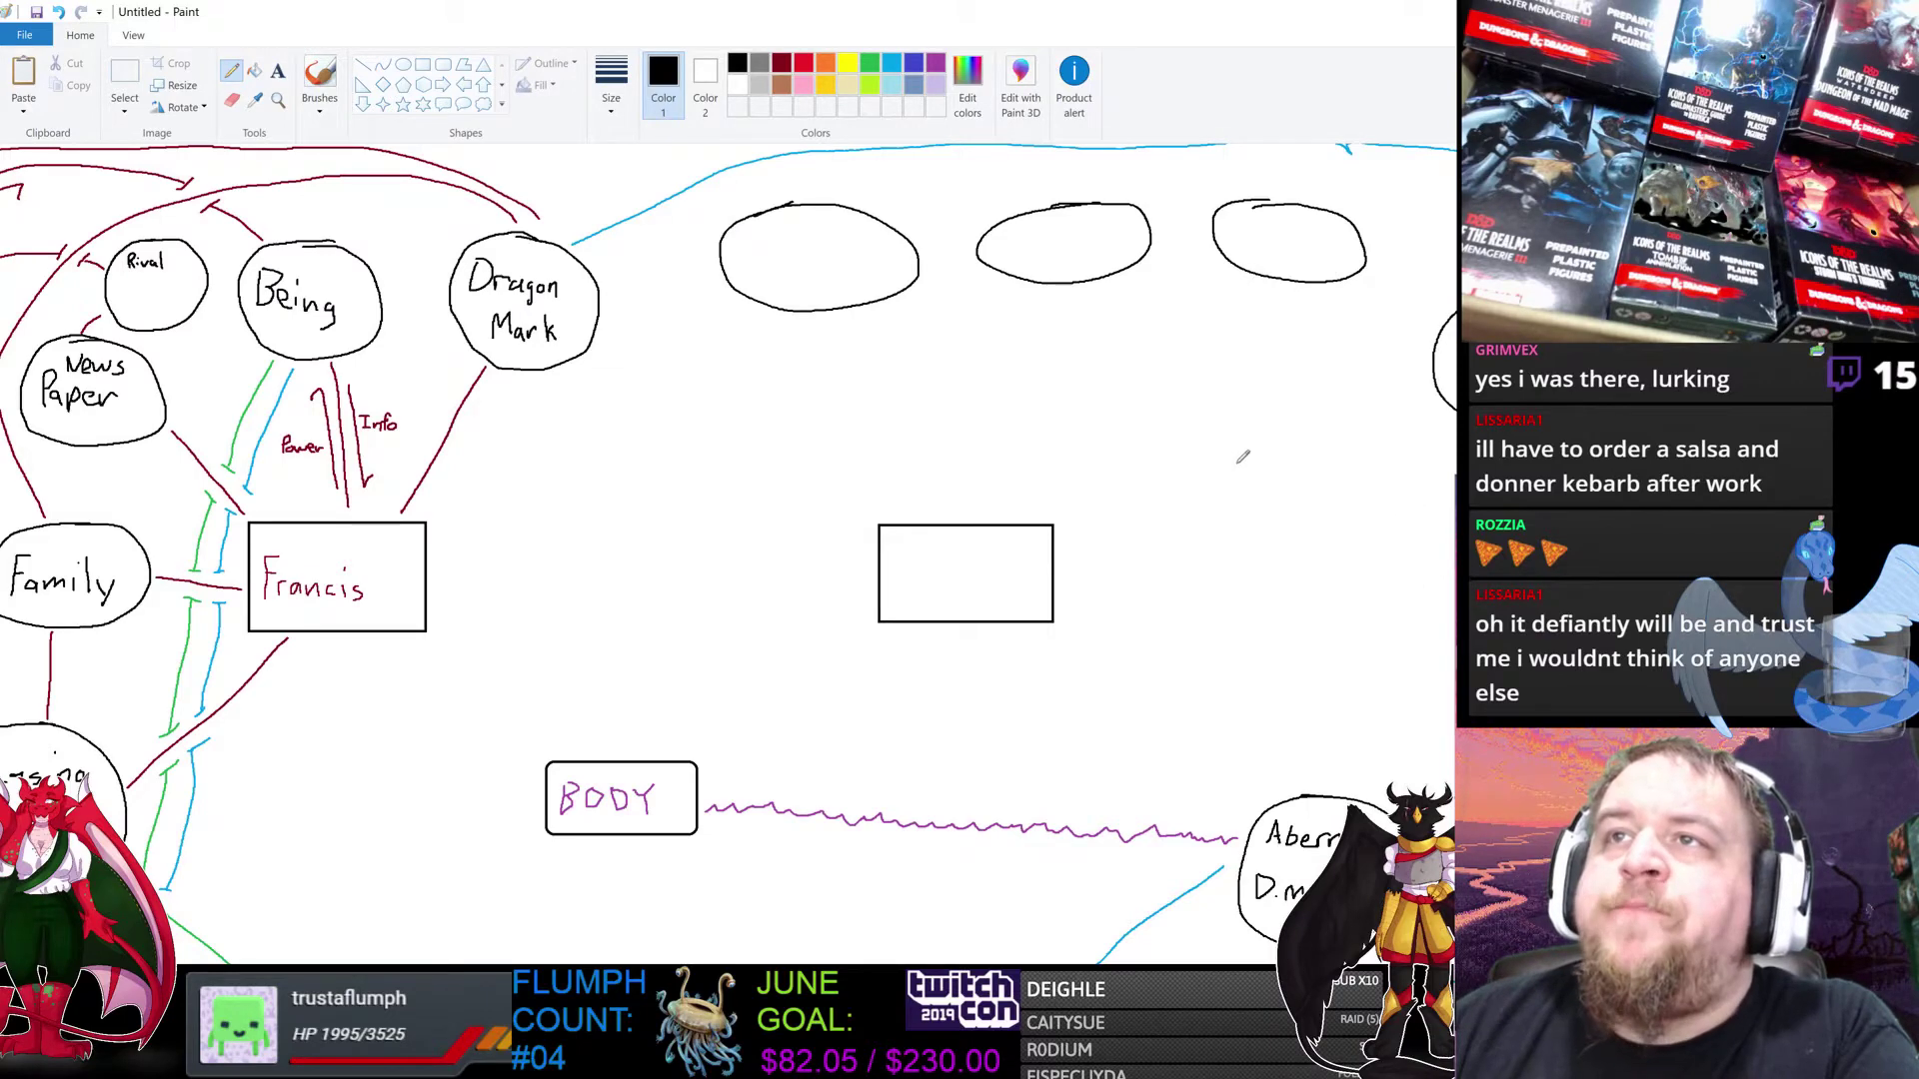
mouse_move(1242, 449)
left_mouse_down()
mouse_move(1309, 458)
mouse_move(1199, 470)
mouse_move(1244, 440)
left_mouse_up()
mouse_move(1231, 608)
left_mouse_down()
mouse_move(1305, 667)
mouse_move(1184, 611)
mouse_move(1278, 607)
left_mouse_up()
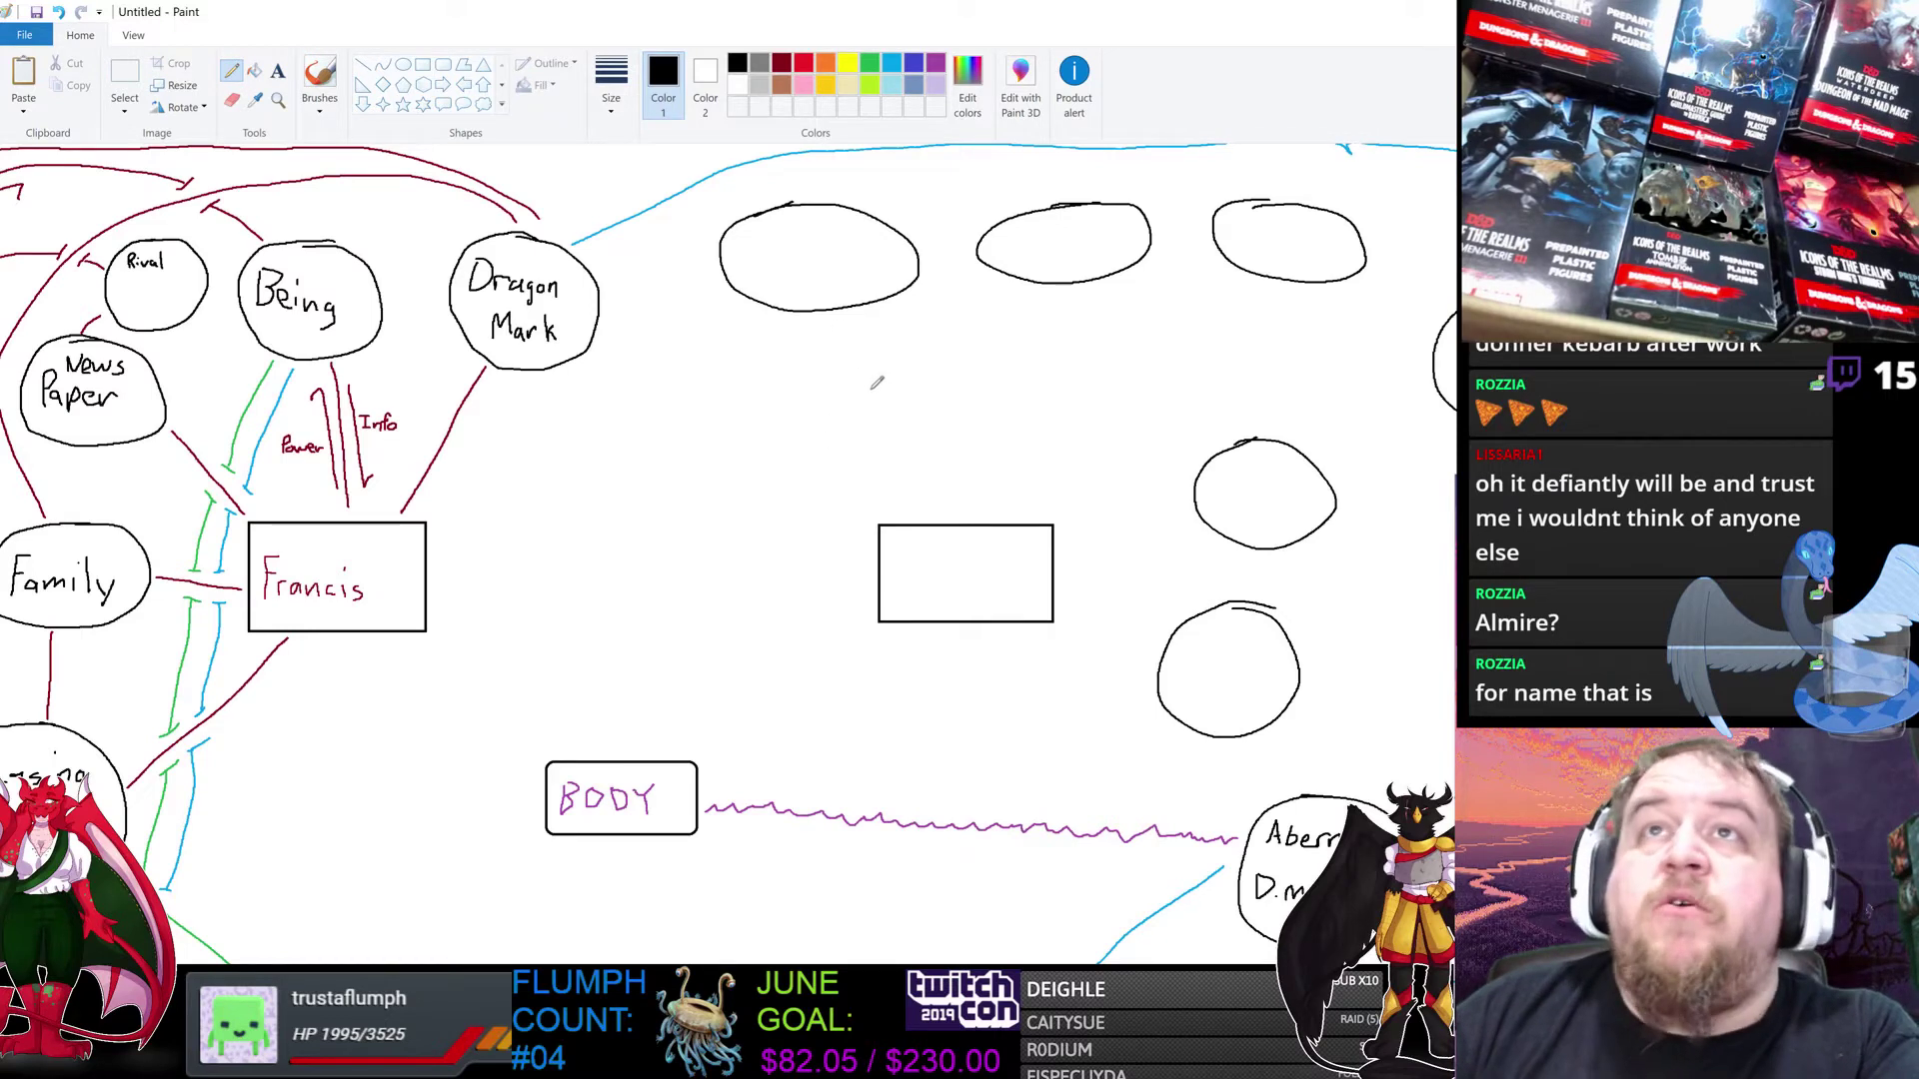
Step: Write "Almire" in orange inside the blank box with the Pencil
left_click(826, 65)
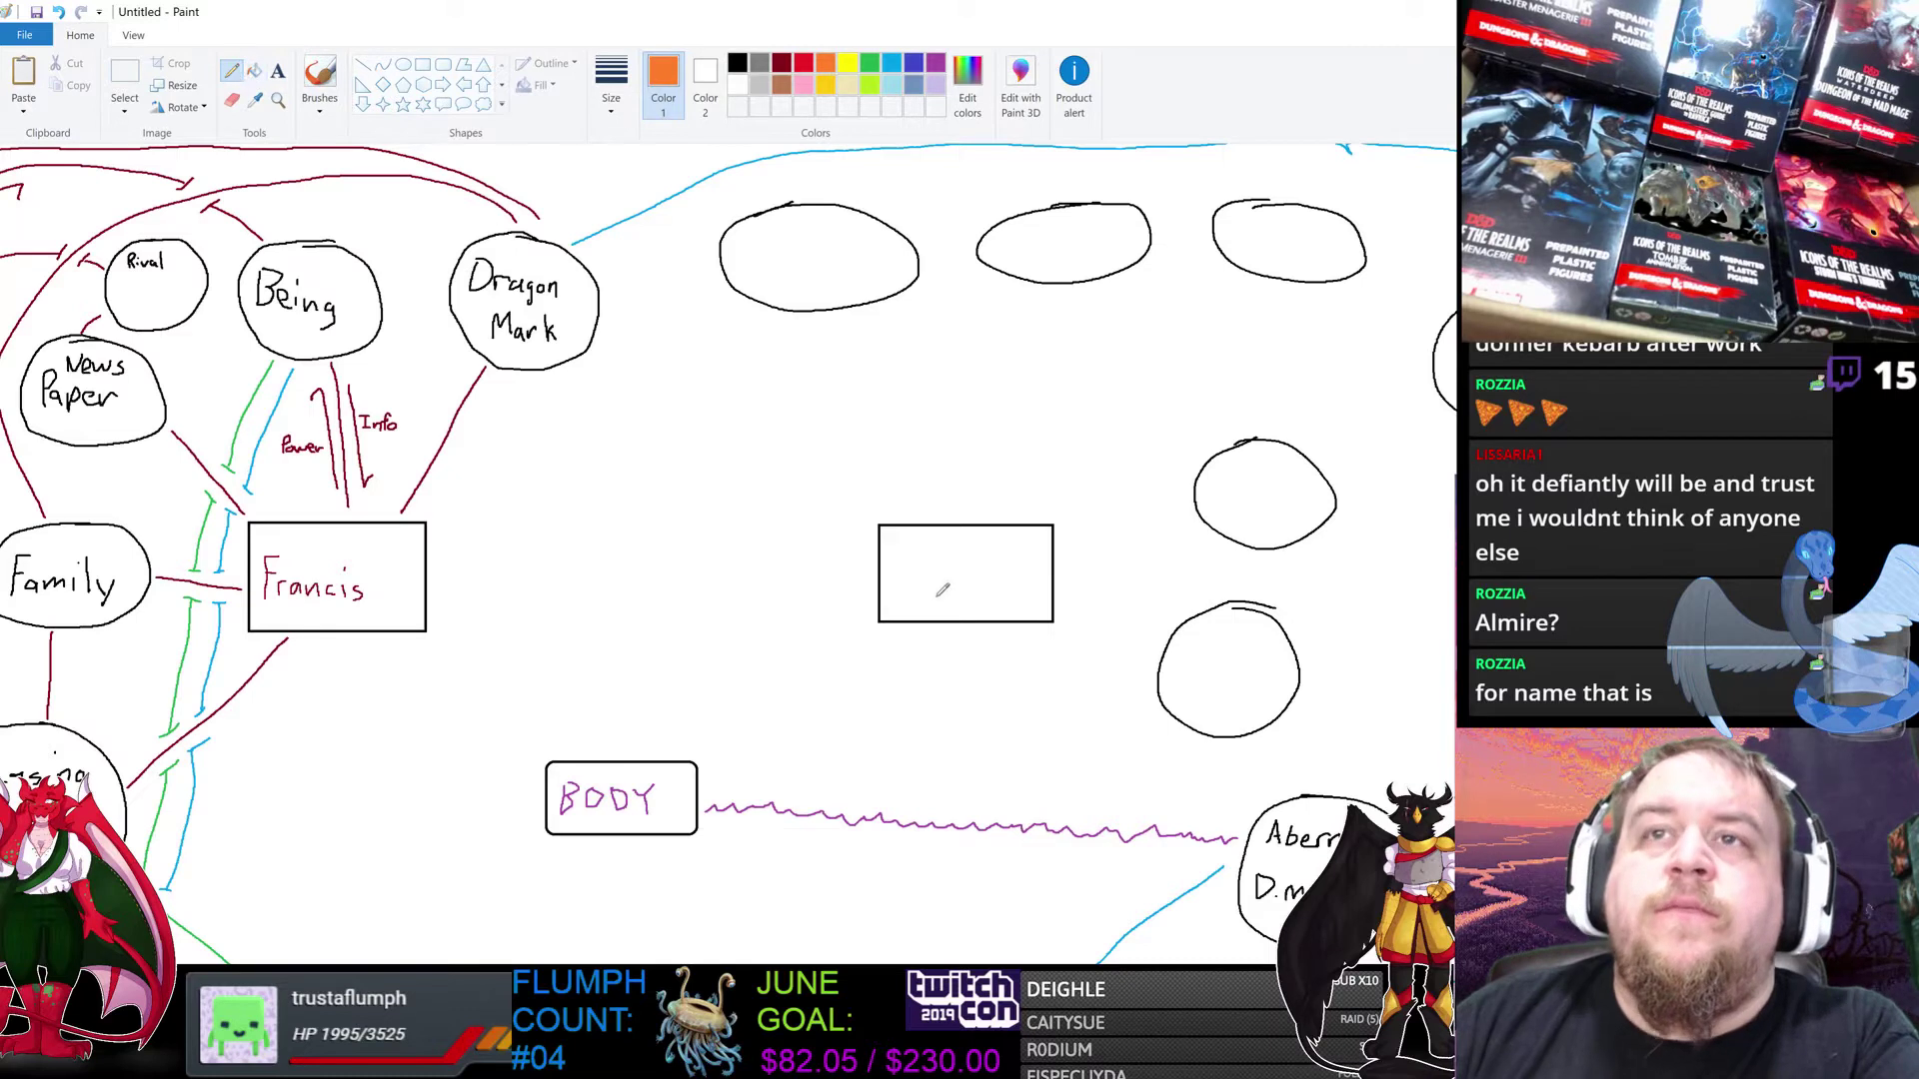
mouse_move(902, 589)
left_mouse_down()
mouse_move(911, 546)
mouse_move(918, 598)
mouse_move(915, 577)
mouse_move(936, 597)
mouse_move(950, 571)
mouse_move(969, 599)
mouse_move(983, 578)
mouse_move(1027, 595)
left_mouse_up()
left_click(973, 561)
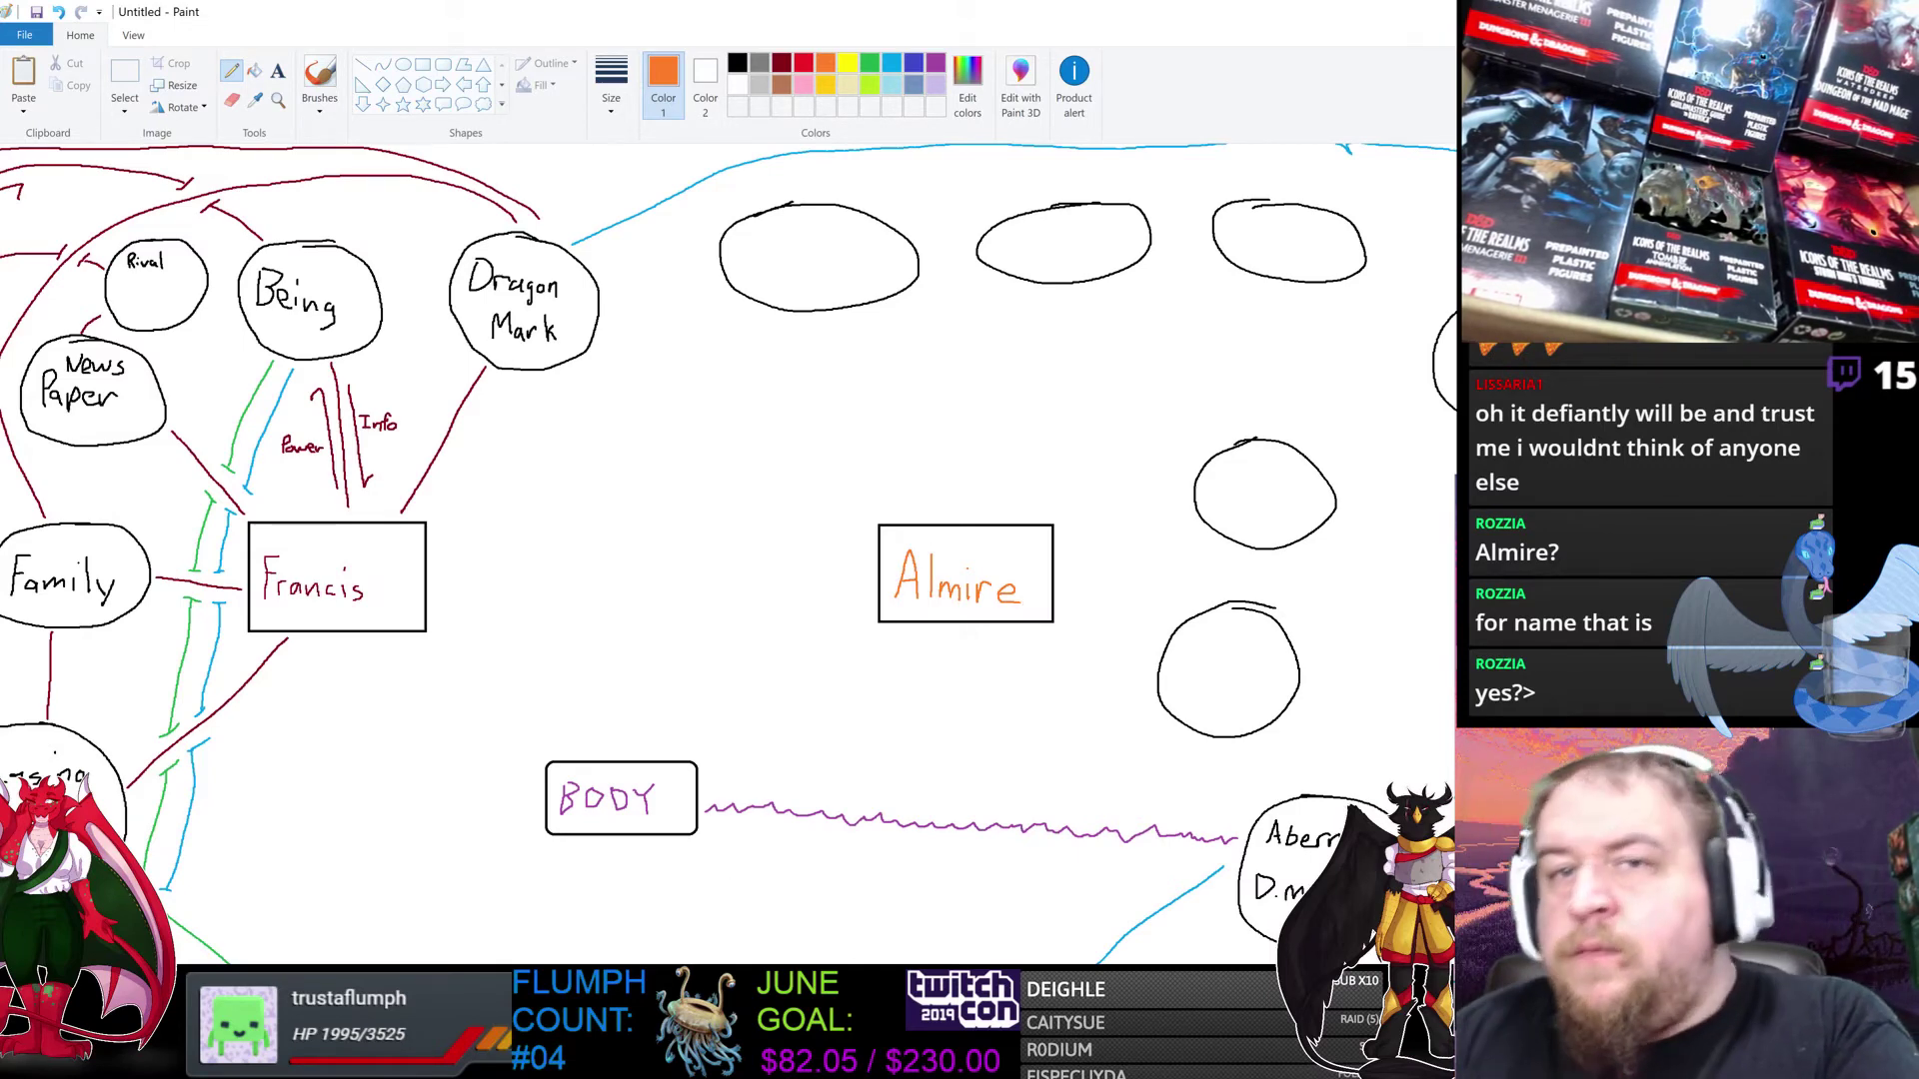
Step: Consult the Word character notes and write "AAREN" and "LIFE GOAL" in black in the first two ovals above the Almire box
mouse_move(660, 1059)
left_click(603, 929)
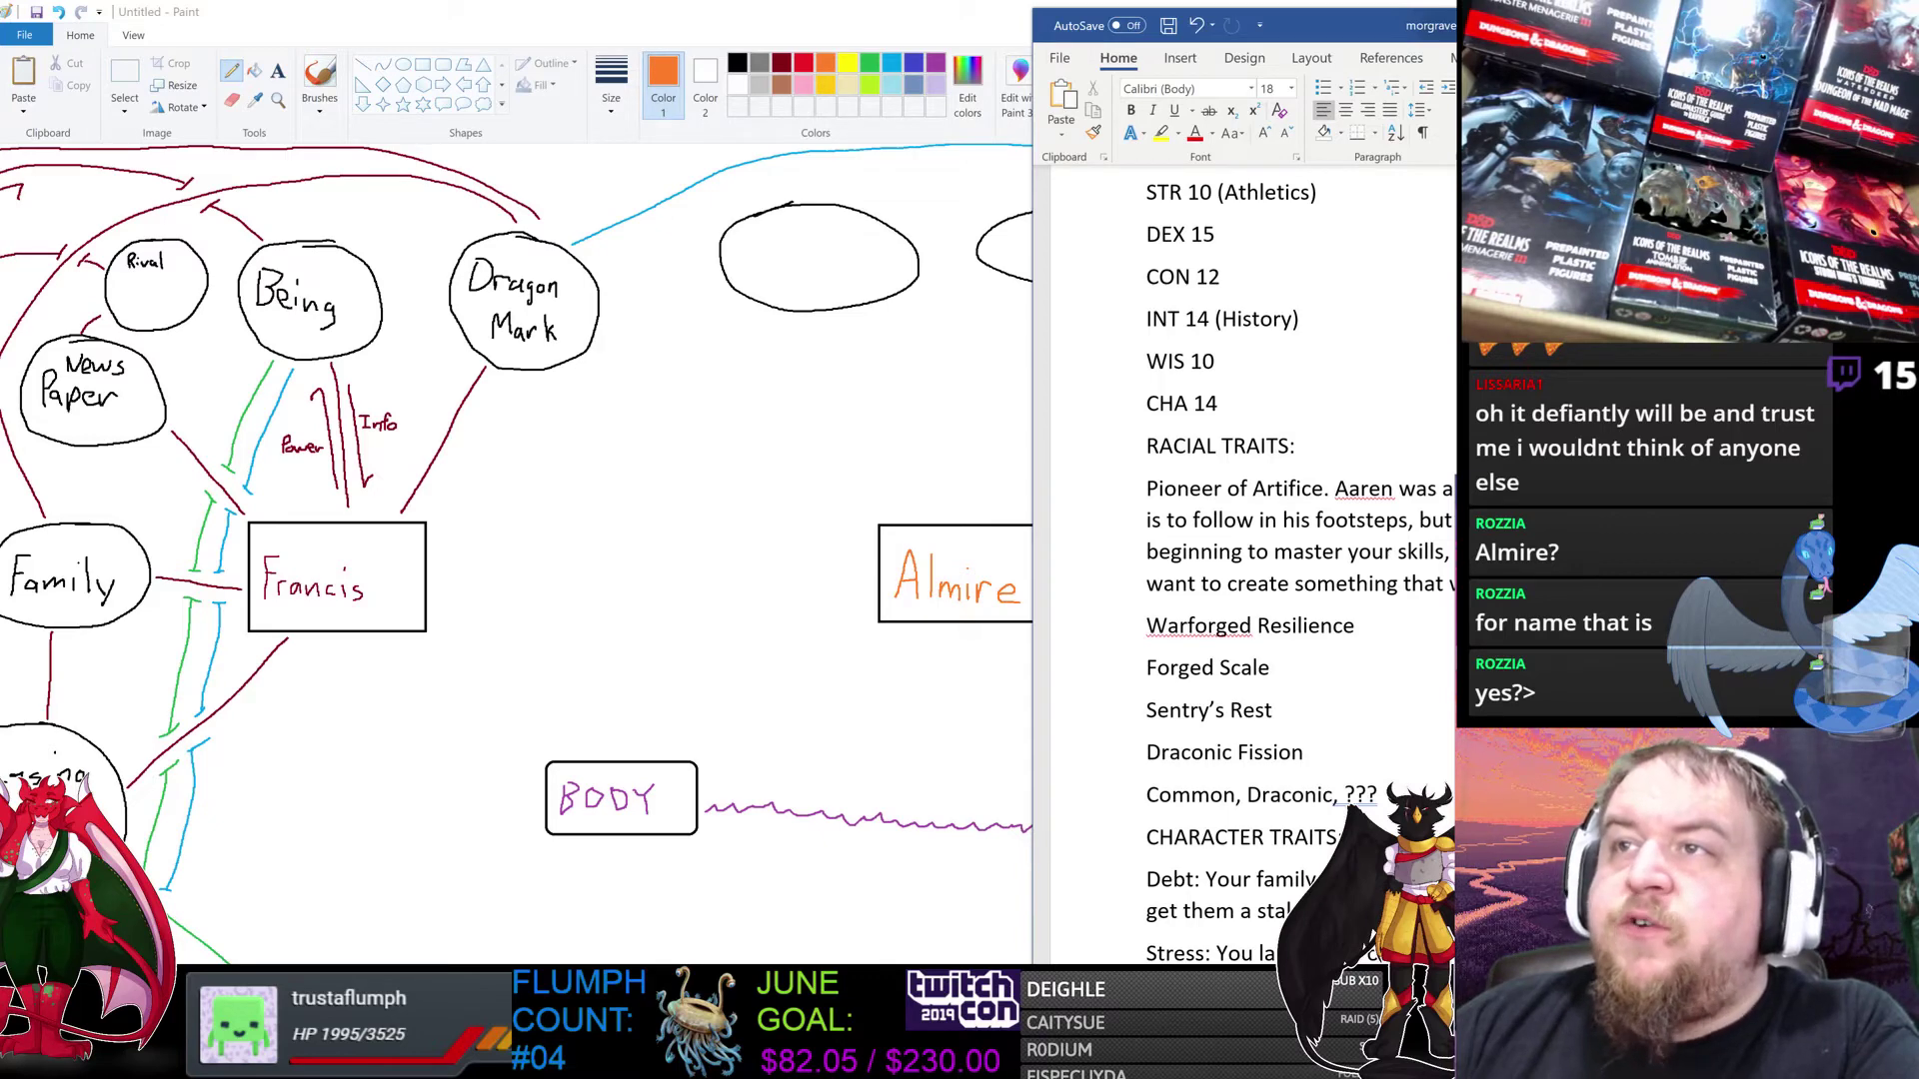
left_click(862, 17)
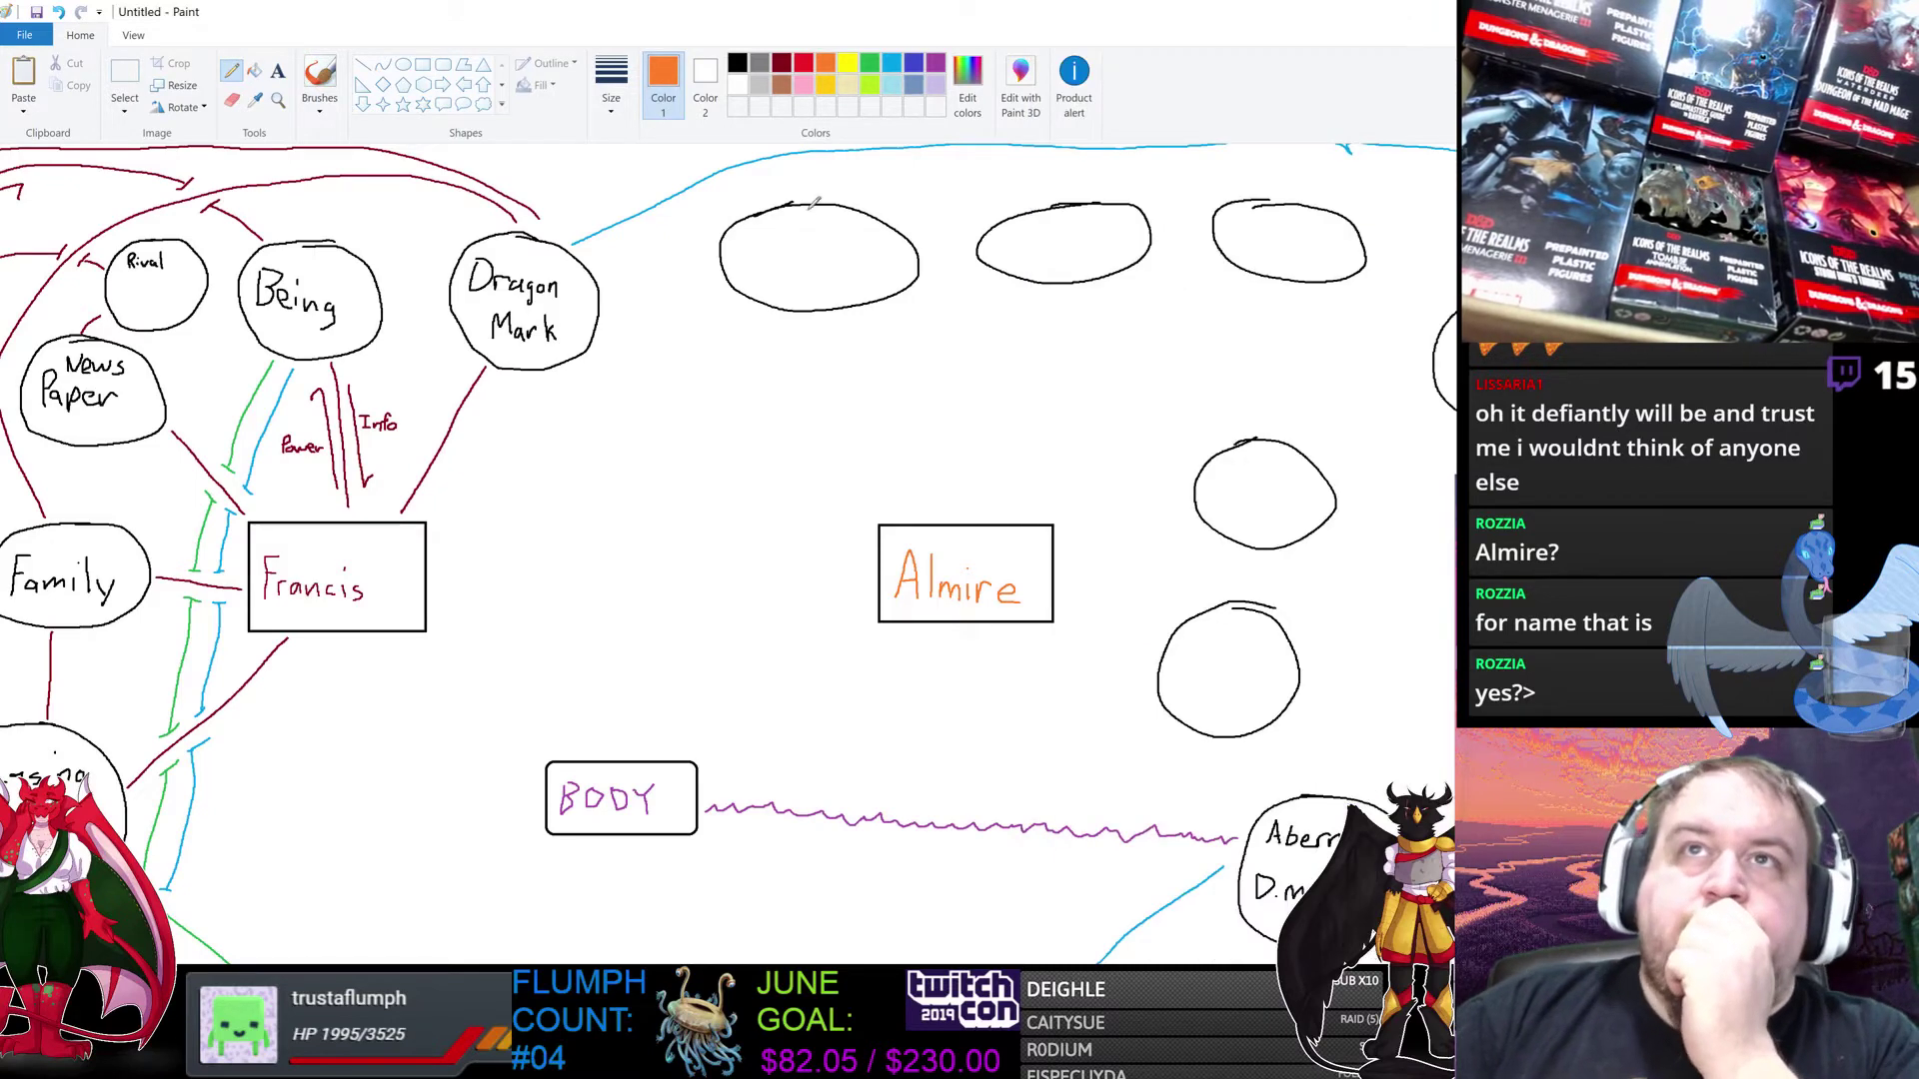
left_click(737, 66)
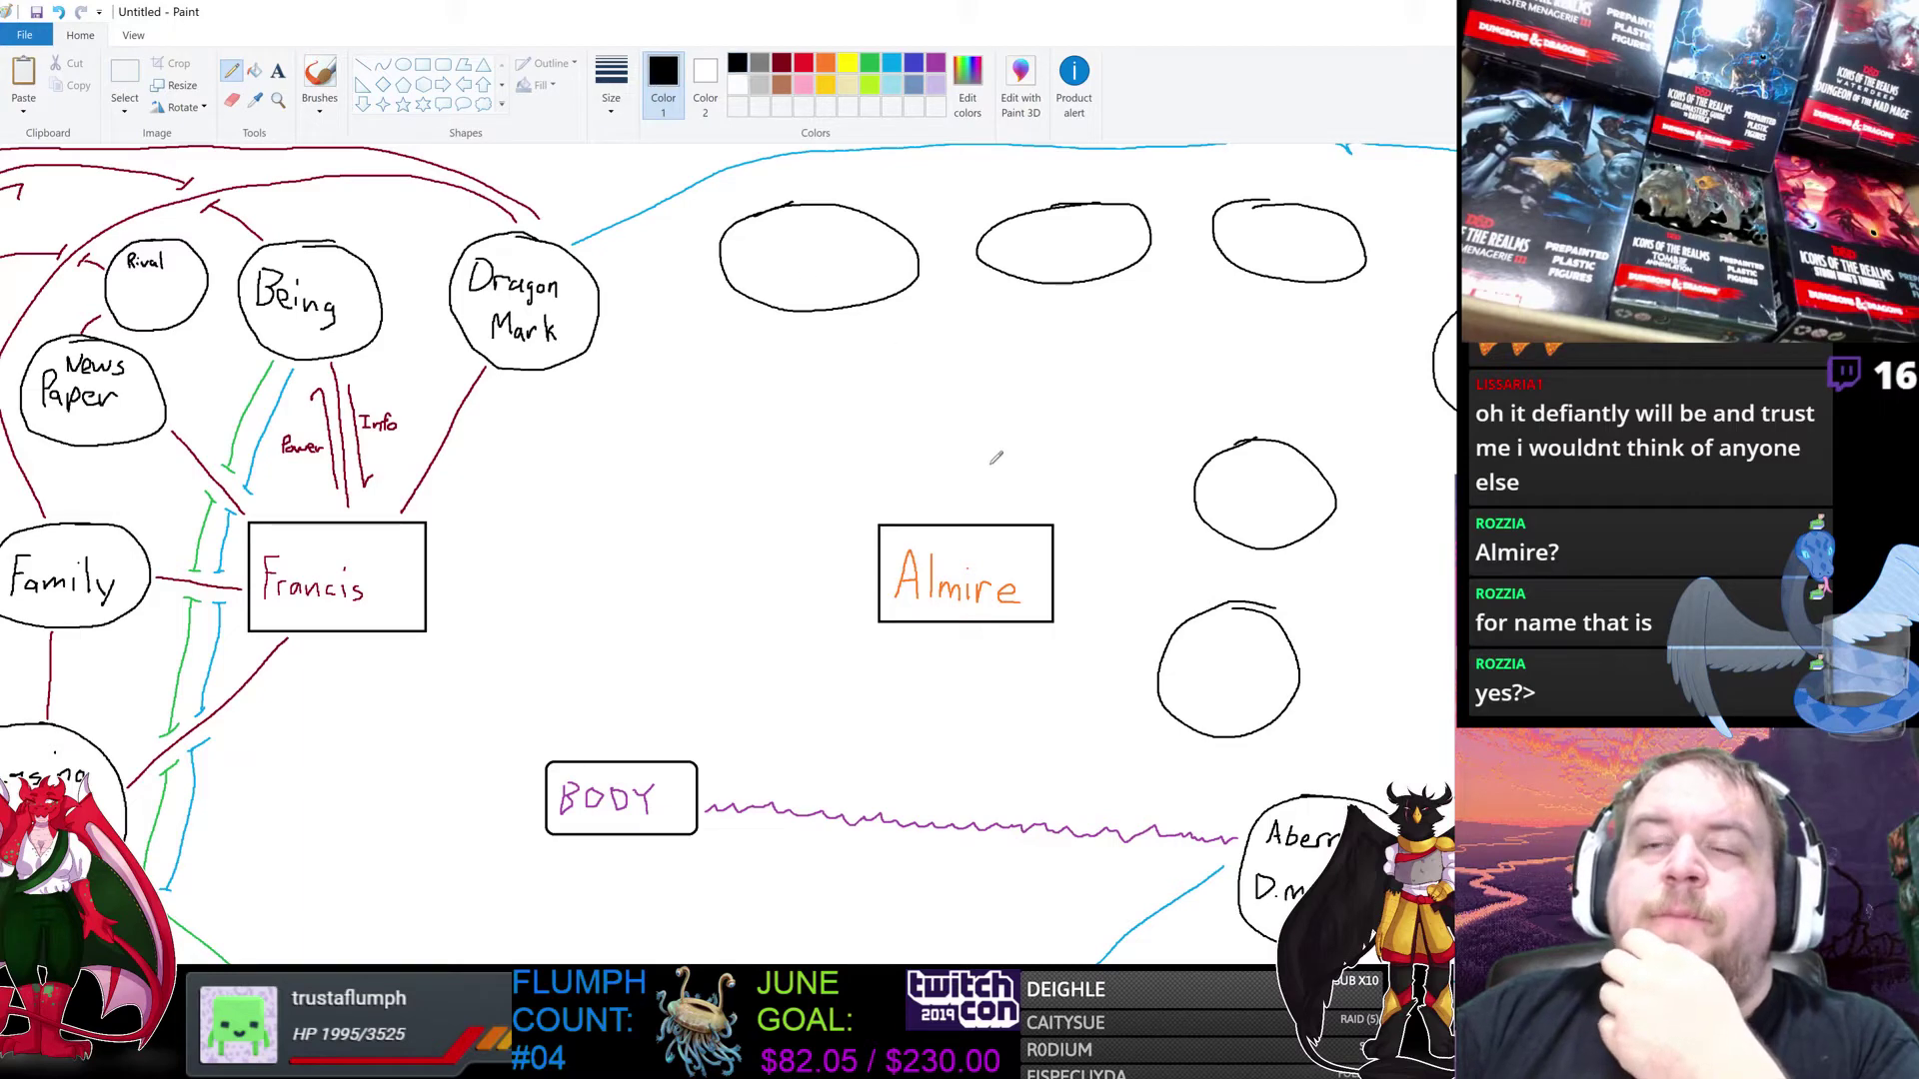
mouse_move(672, 1061)
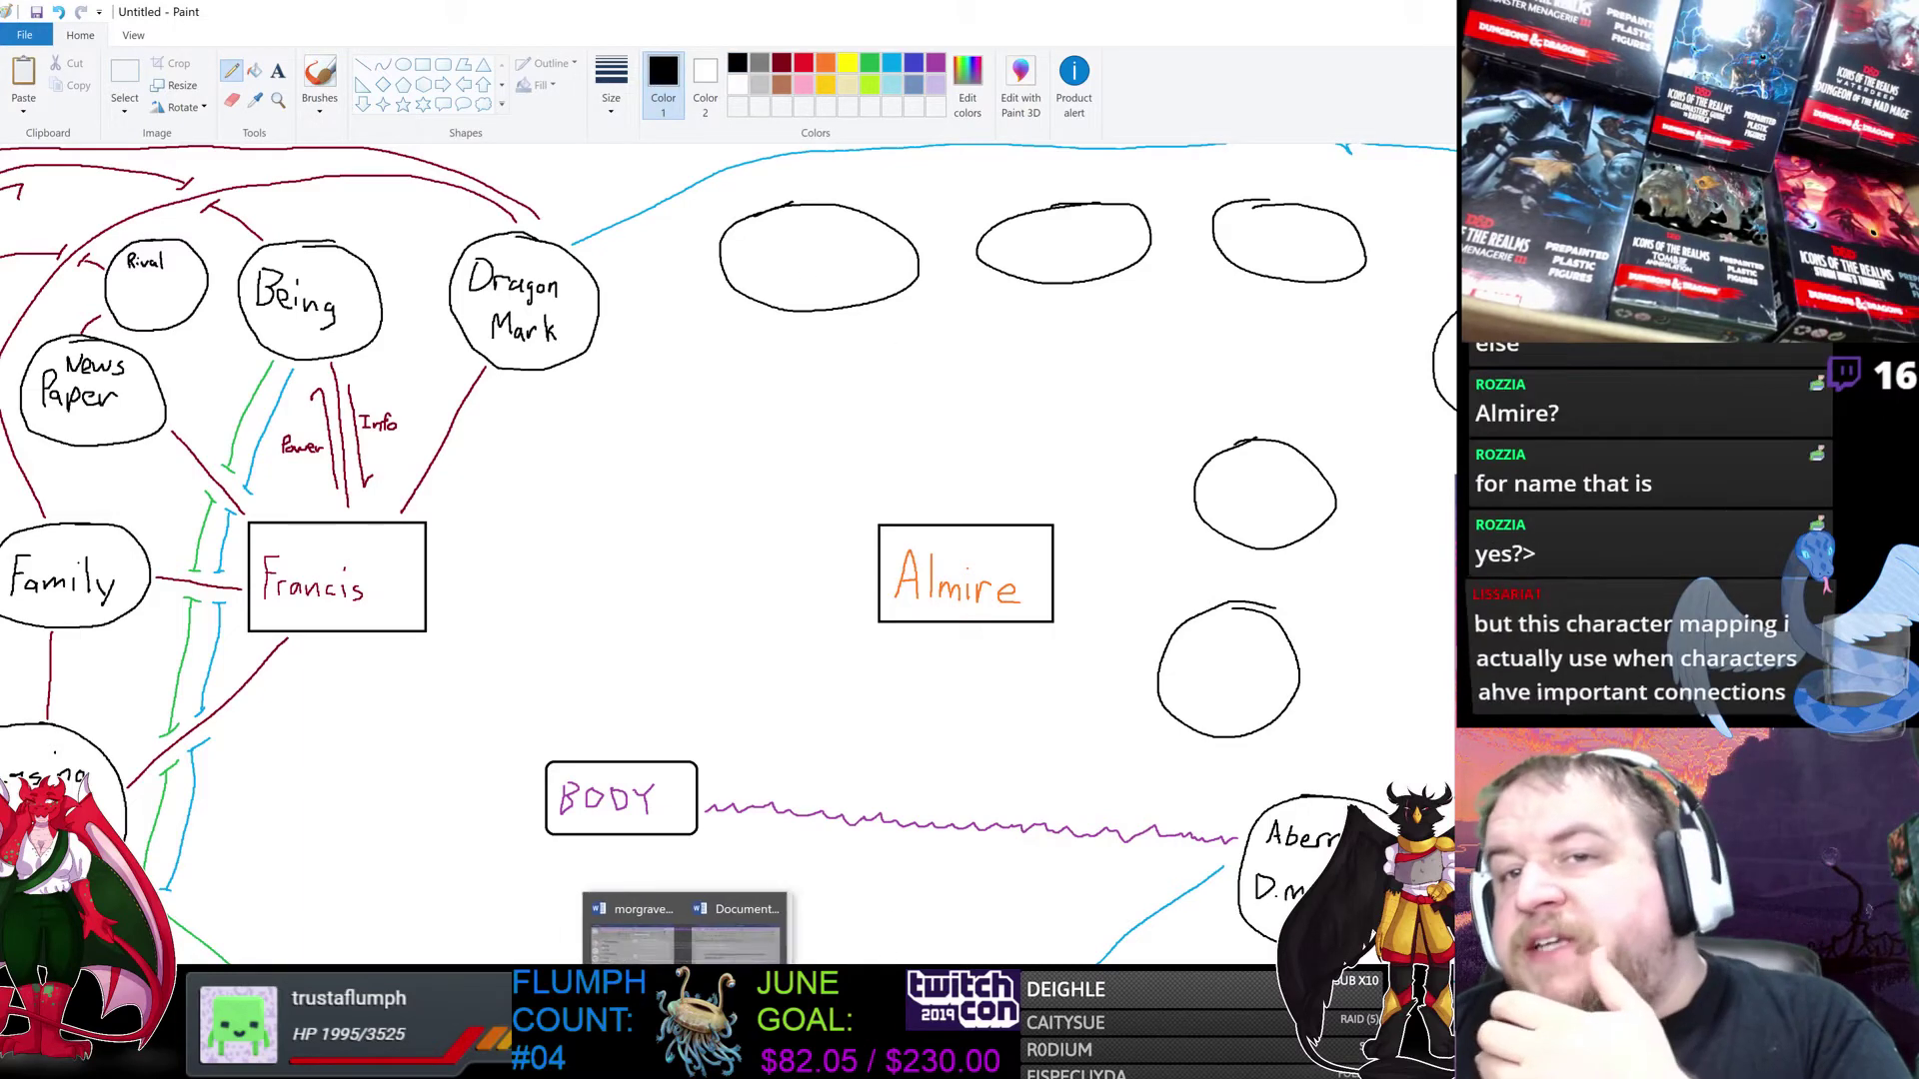
left_click(625, 929)
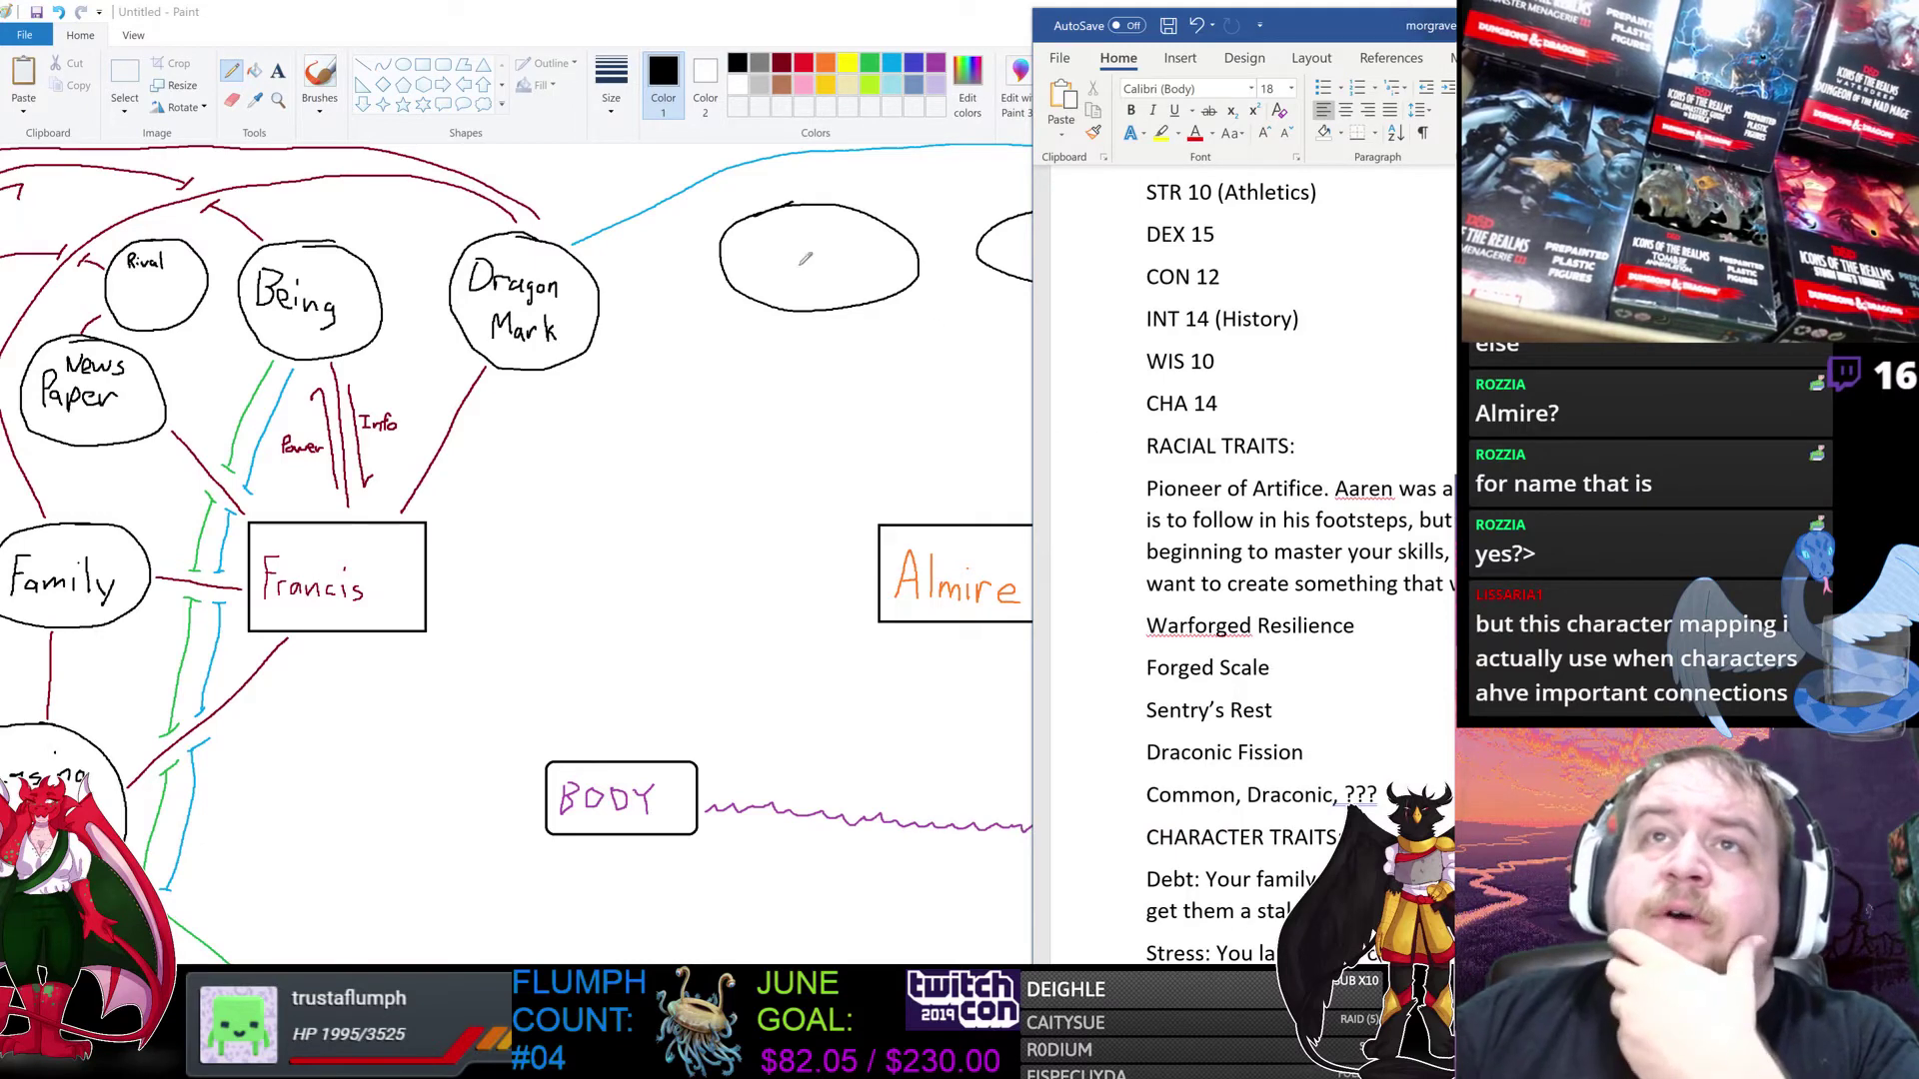
mouse_move(768, 269)
left_mouse_down()
mouse_move(792, 246)
mouse_move(827, 262)
mouse_move(884, 242)
left_mouse_up()
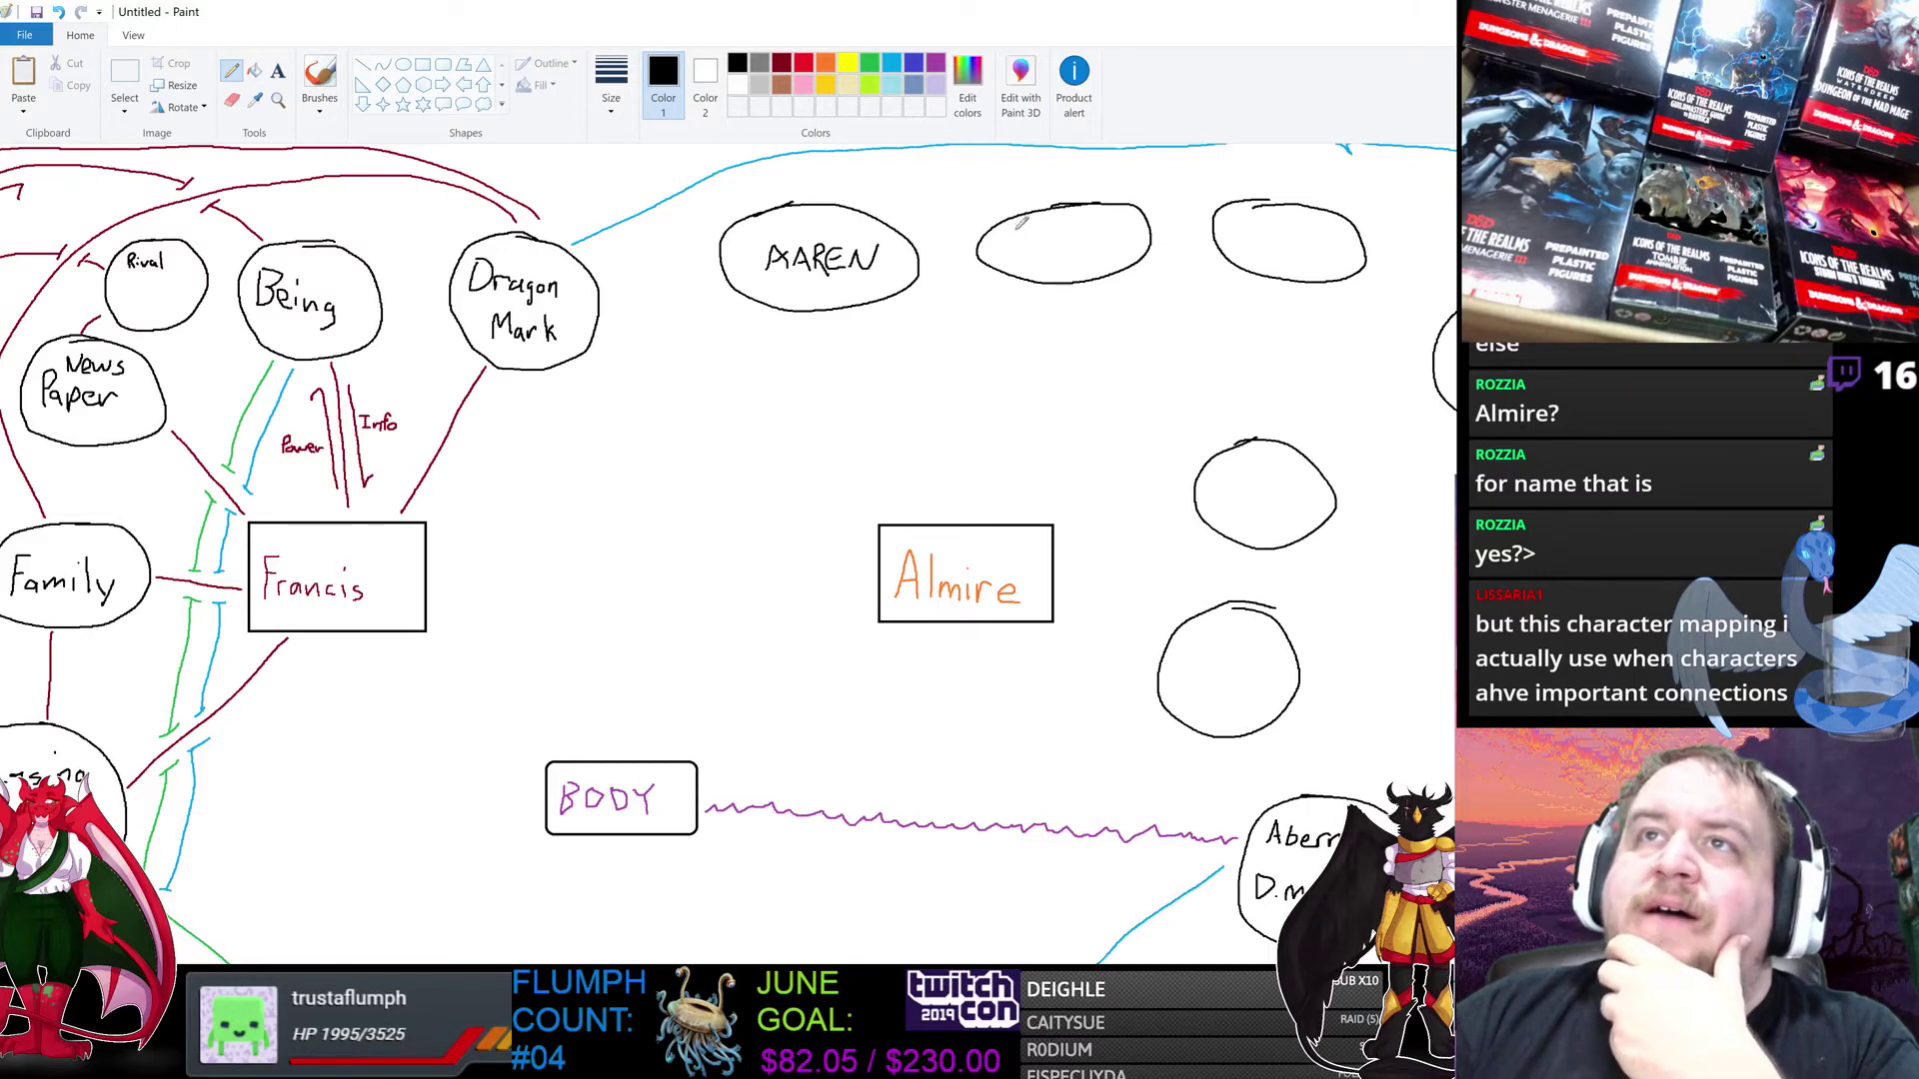
mouse_move(1014, 224)
left_mouse_down()
mouse_move(1058, 227)
mouse_move(1042, 242)
mouse_move(1085, 219)
mouse_move(1040, 268)
mouse_move(1081, 250)
mouse_move(1106, 266)
left_mouse_up()
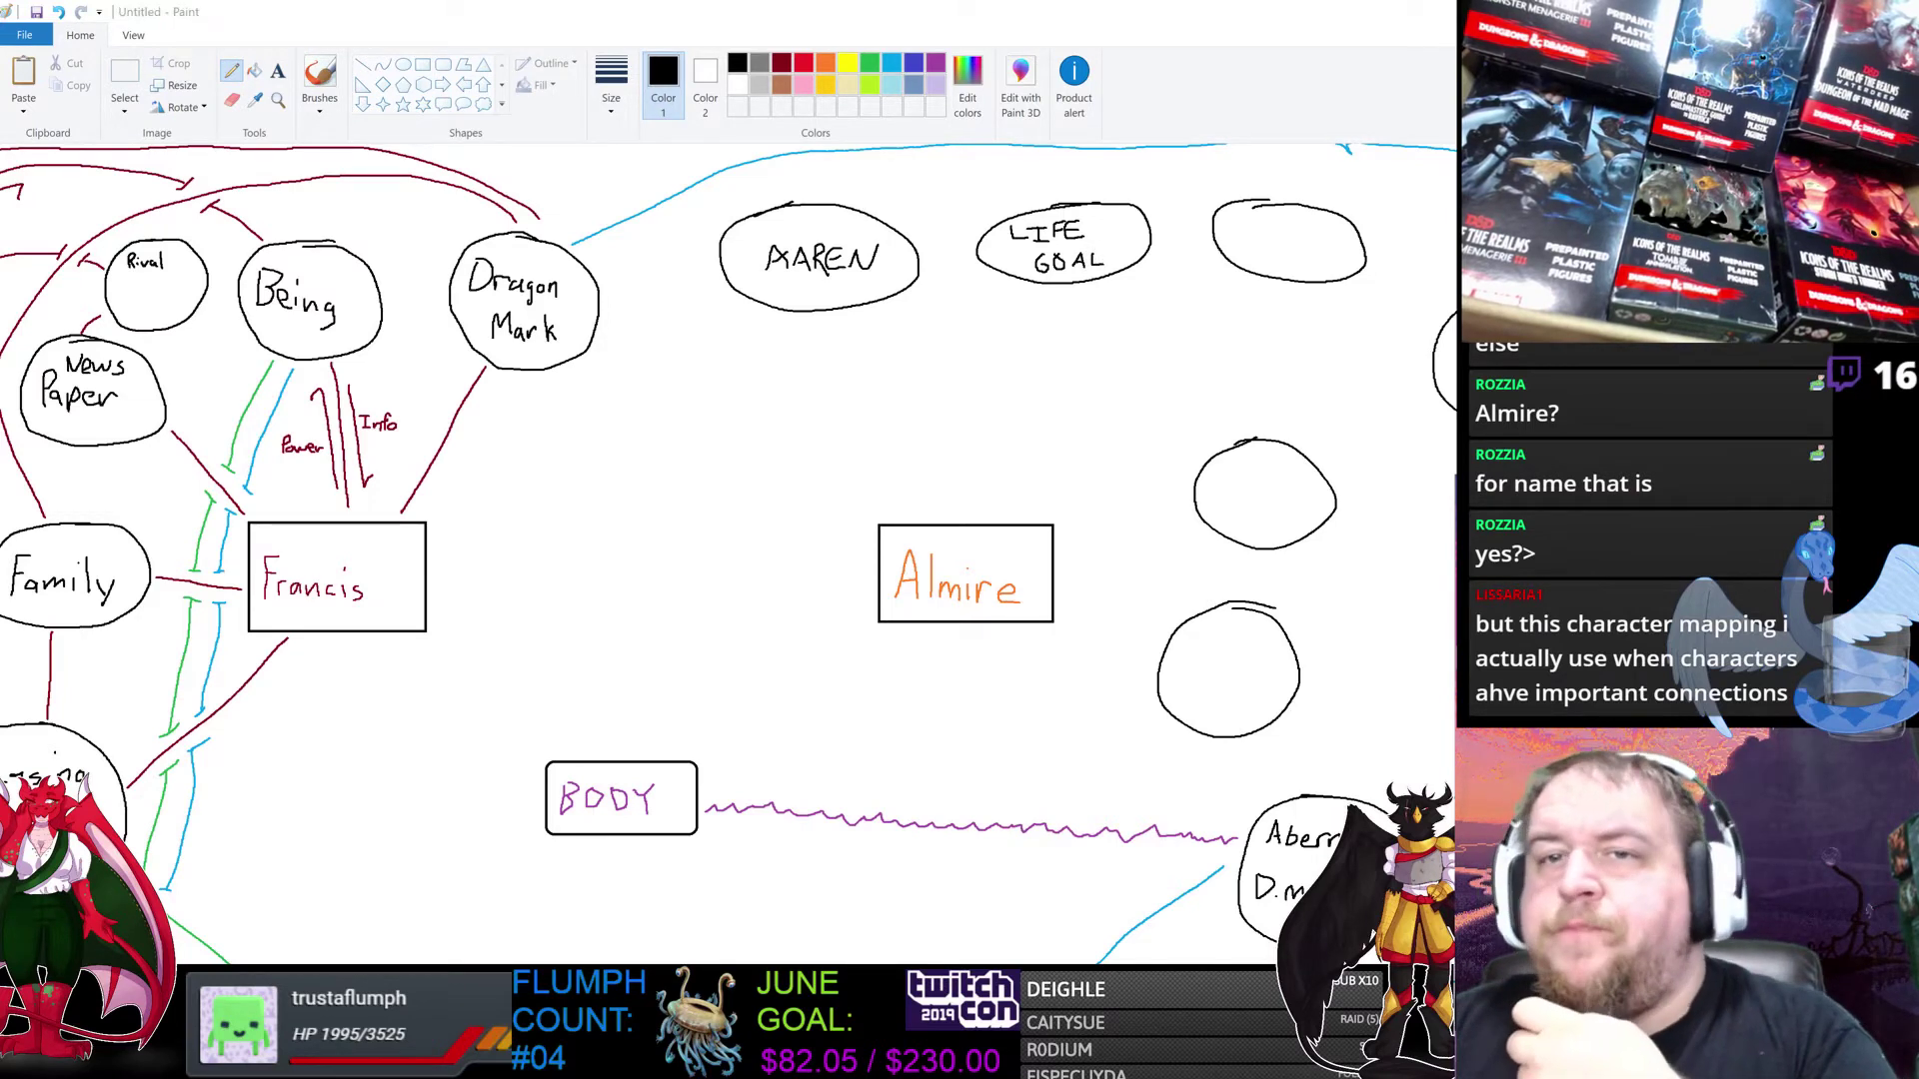
Step: Review the character and background traits in the Word notes, and write "200 GP" in the third oval of the Paint map
key("alt+Tab")
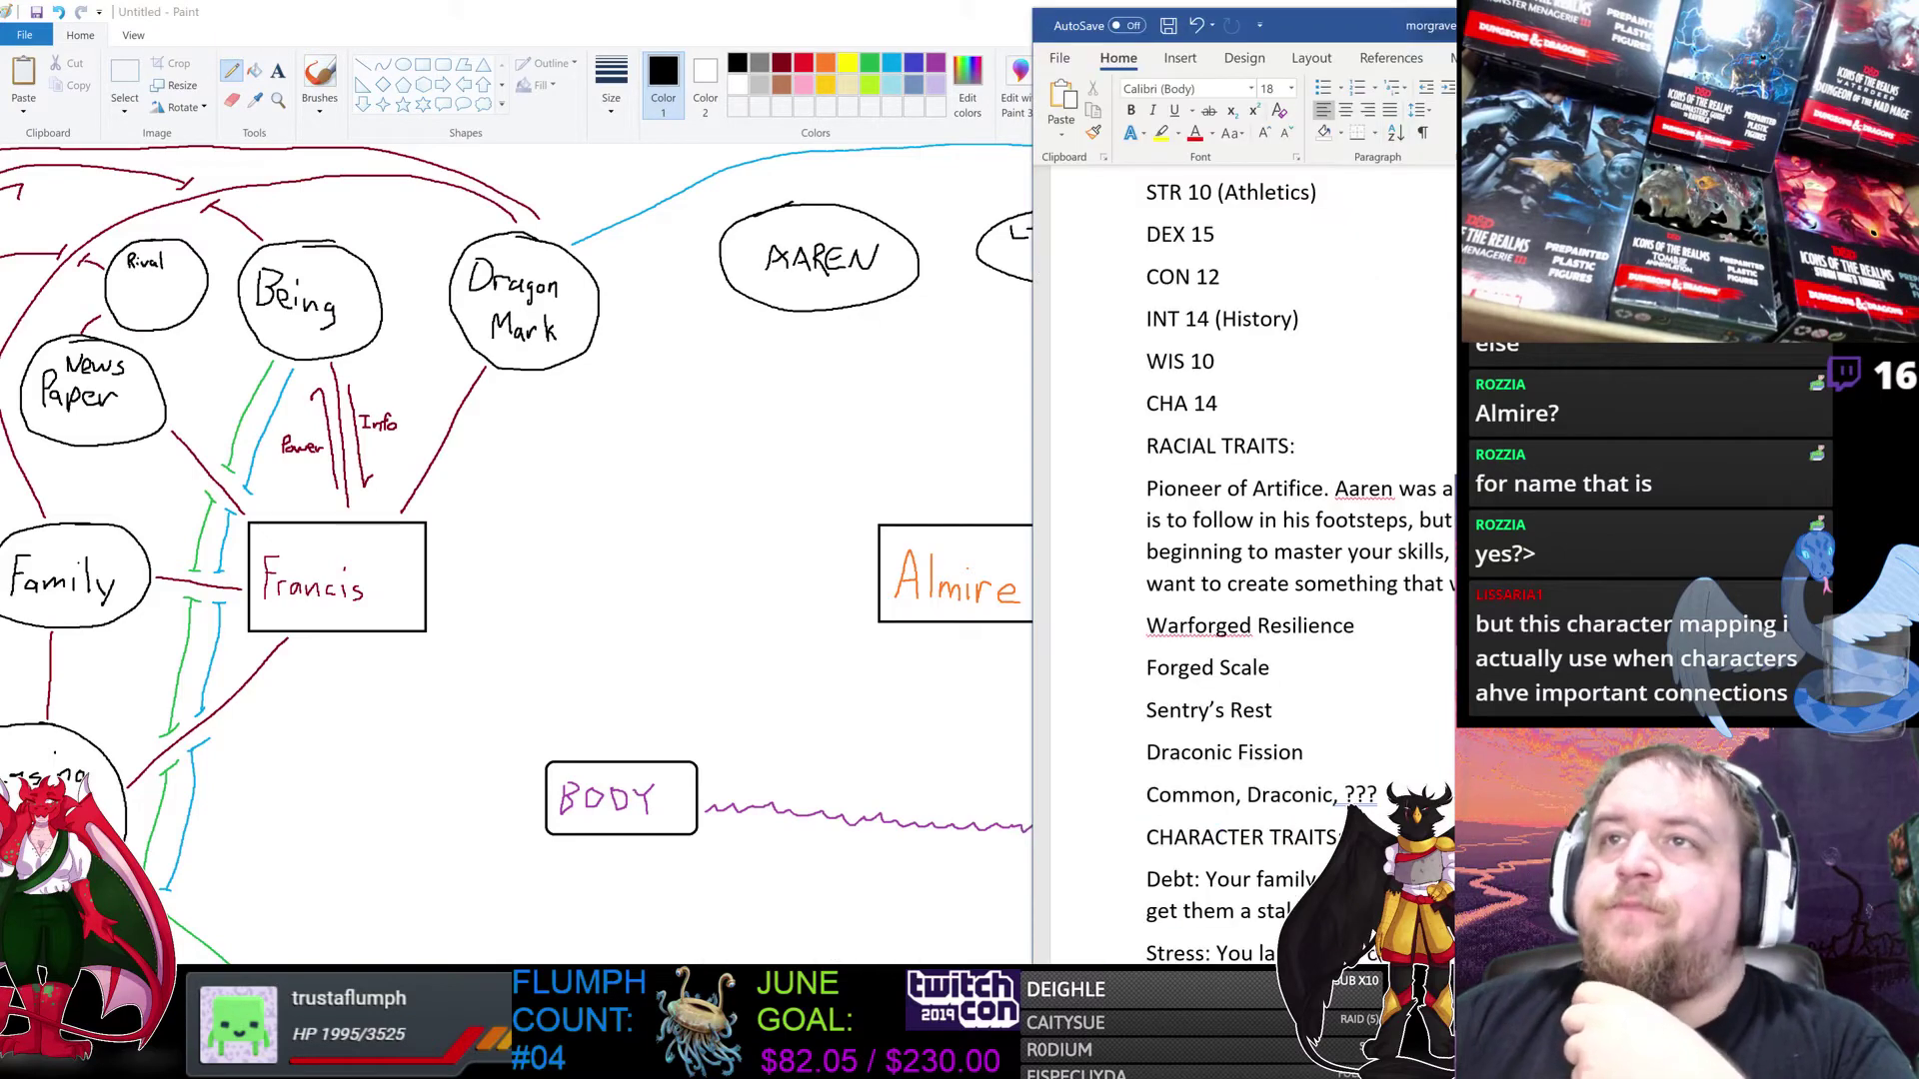
scroll(1249, 550, "down", 4)
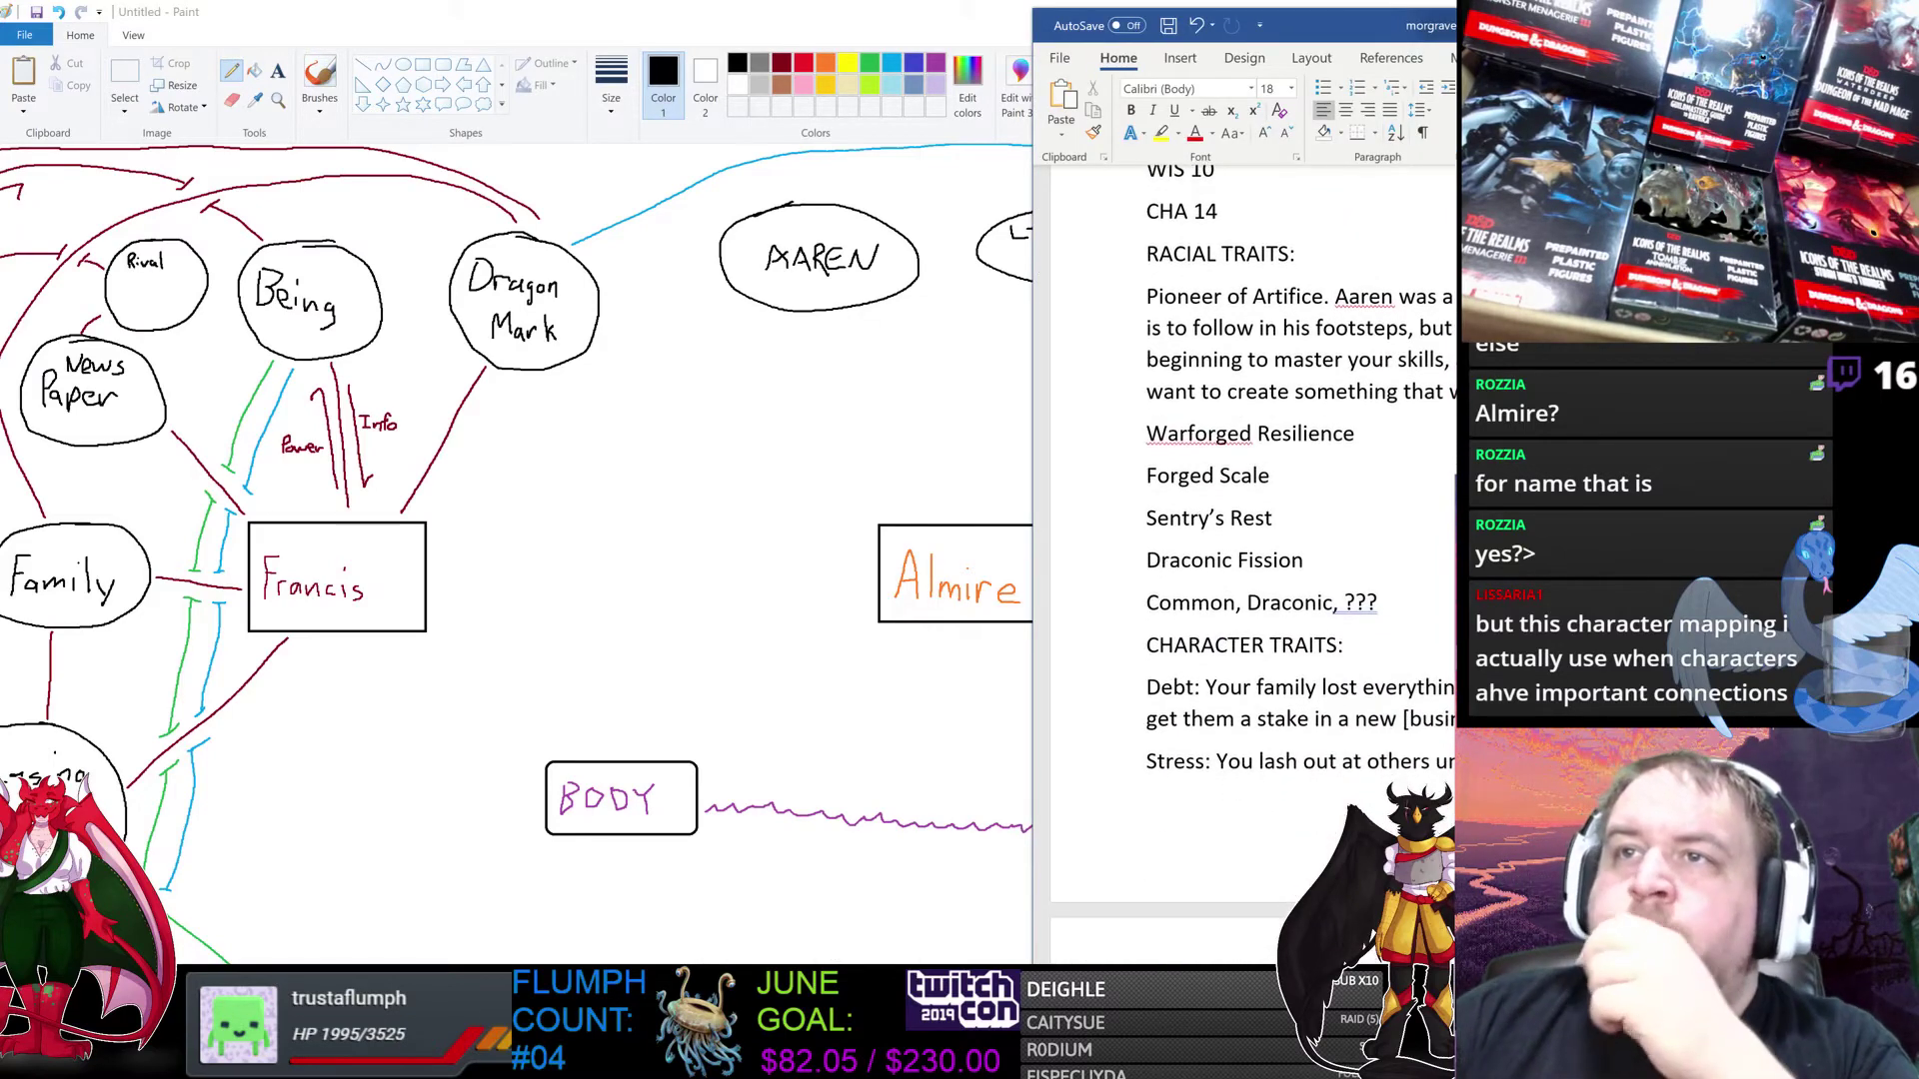
scroll(1250, 540, "down", 6)
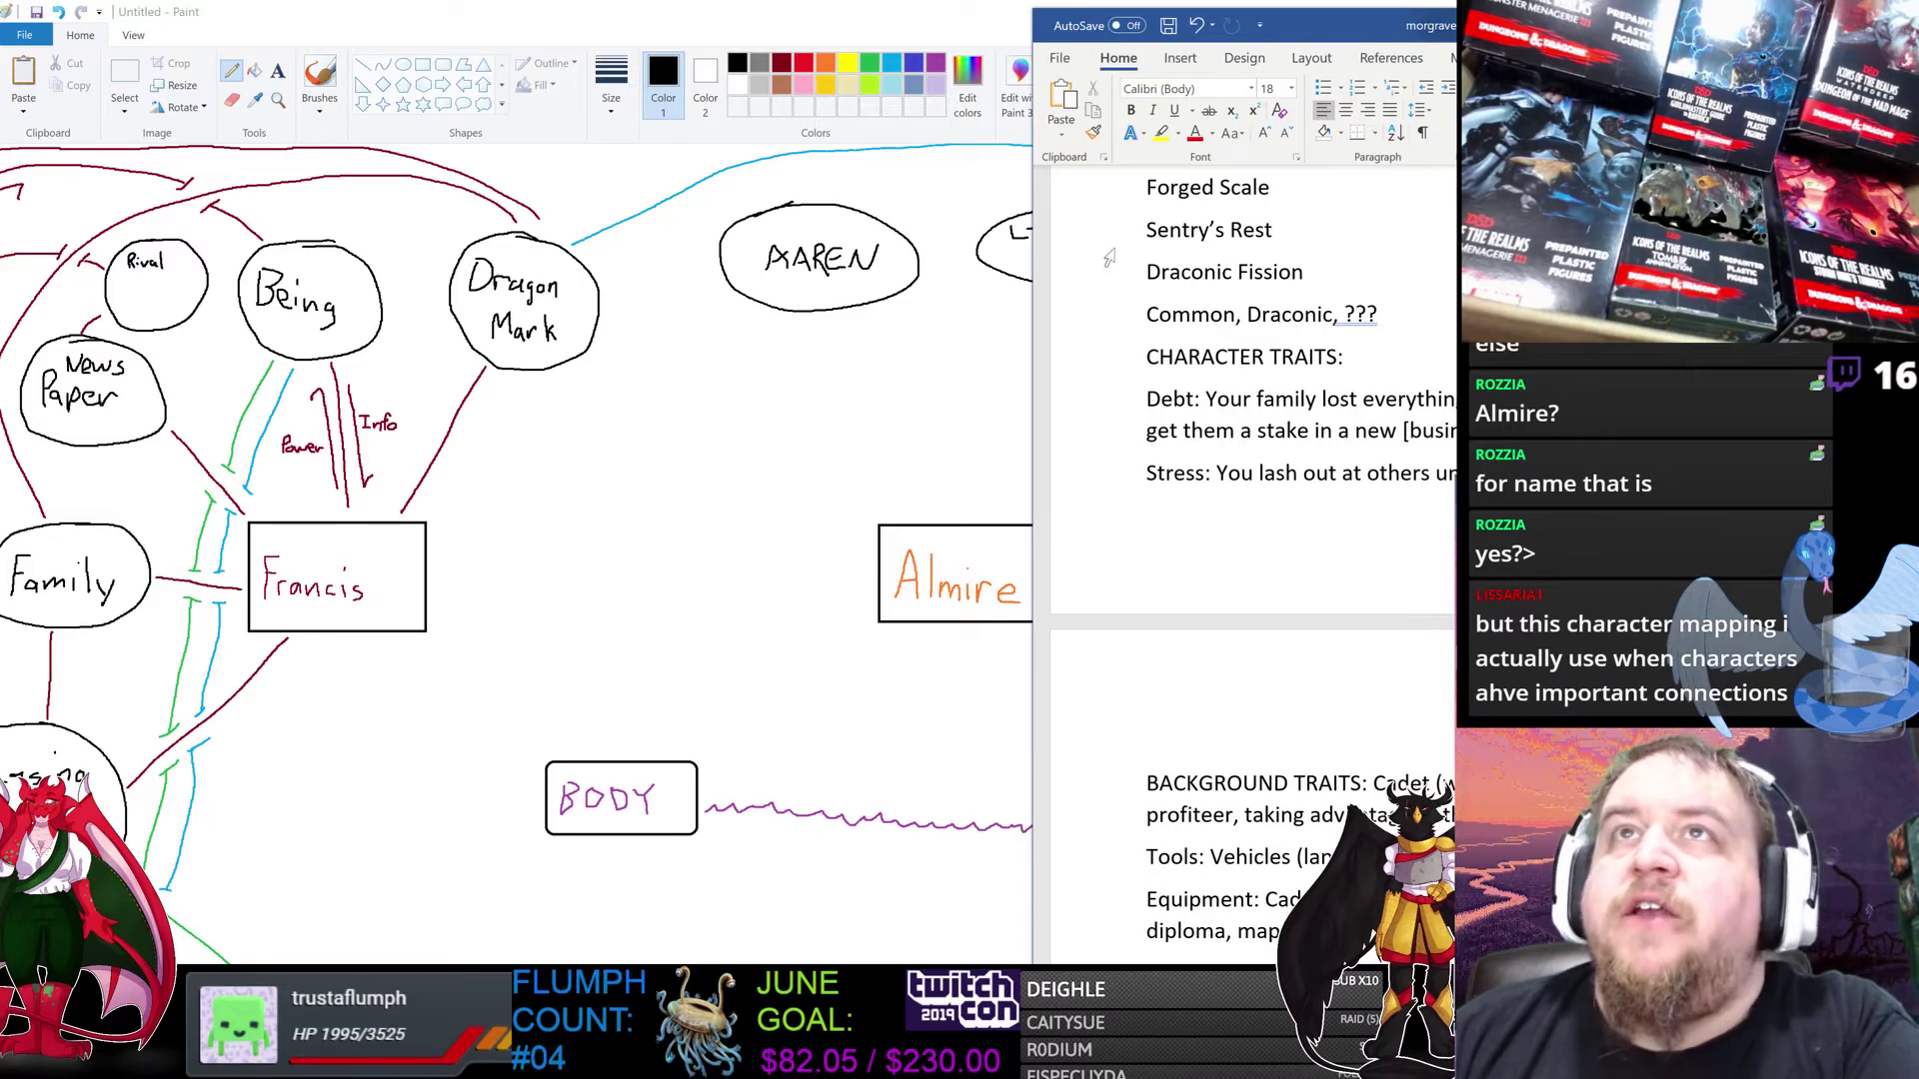
scroll(1254, 516, "down", 5)
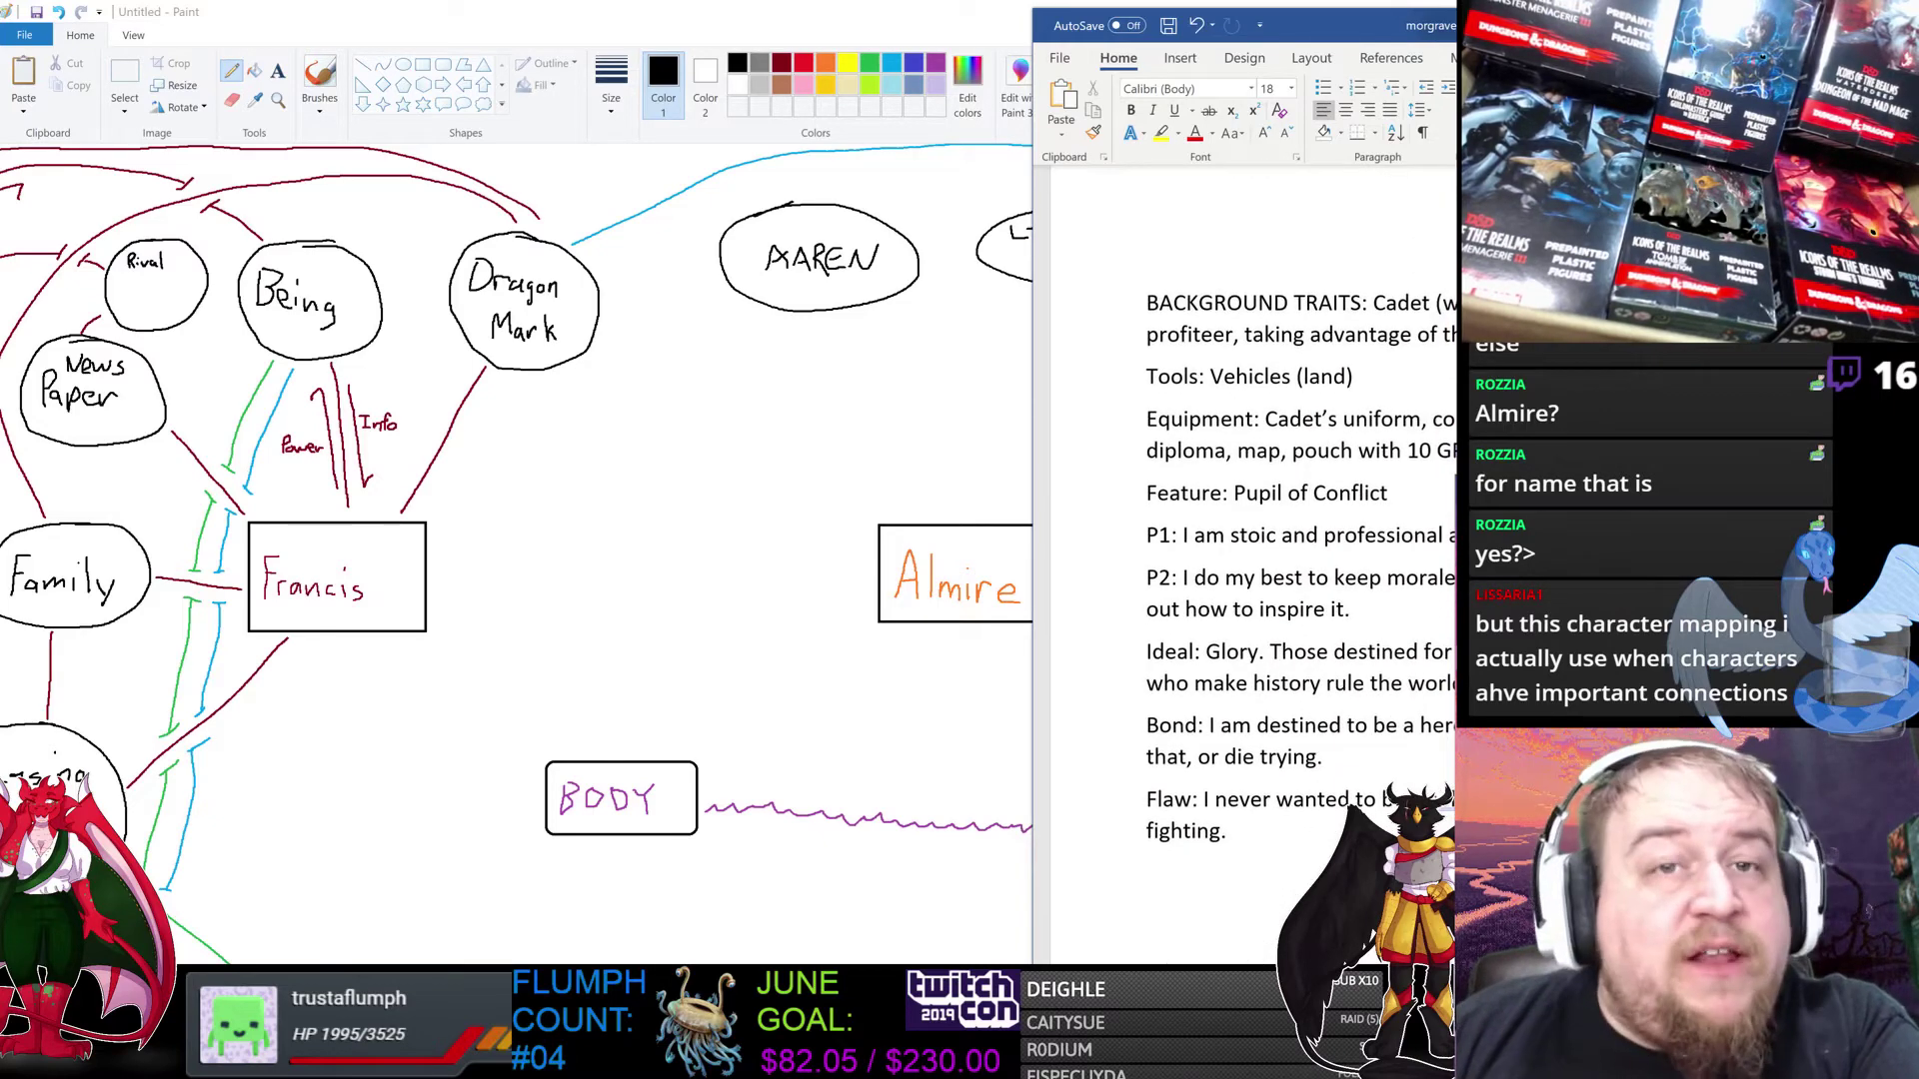
scroll(1254, 517, "up", 5)
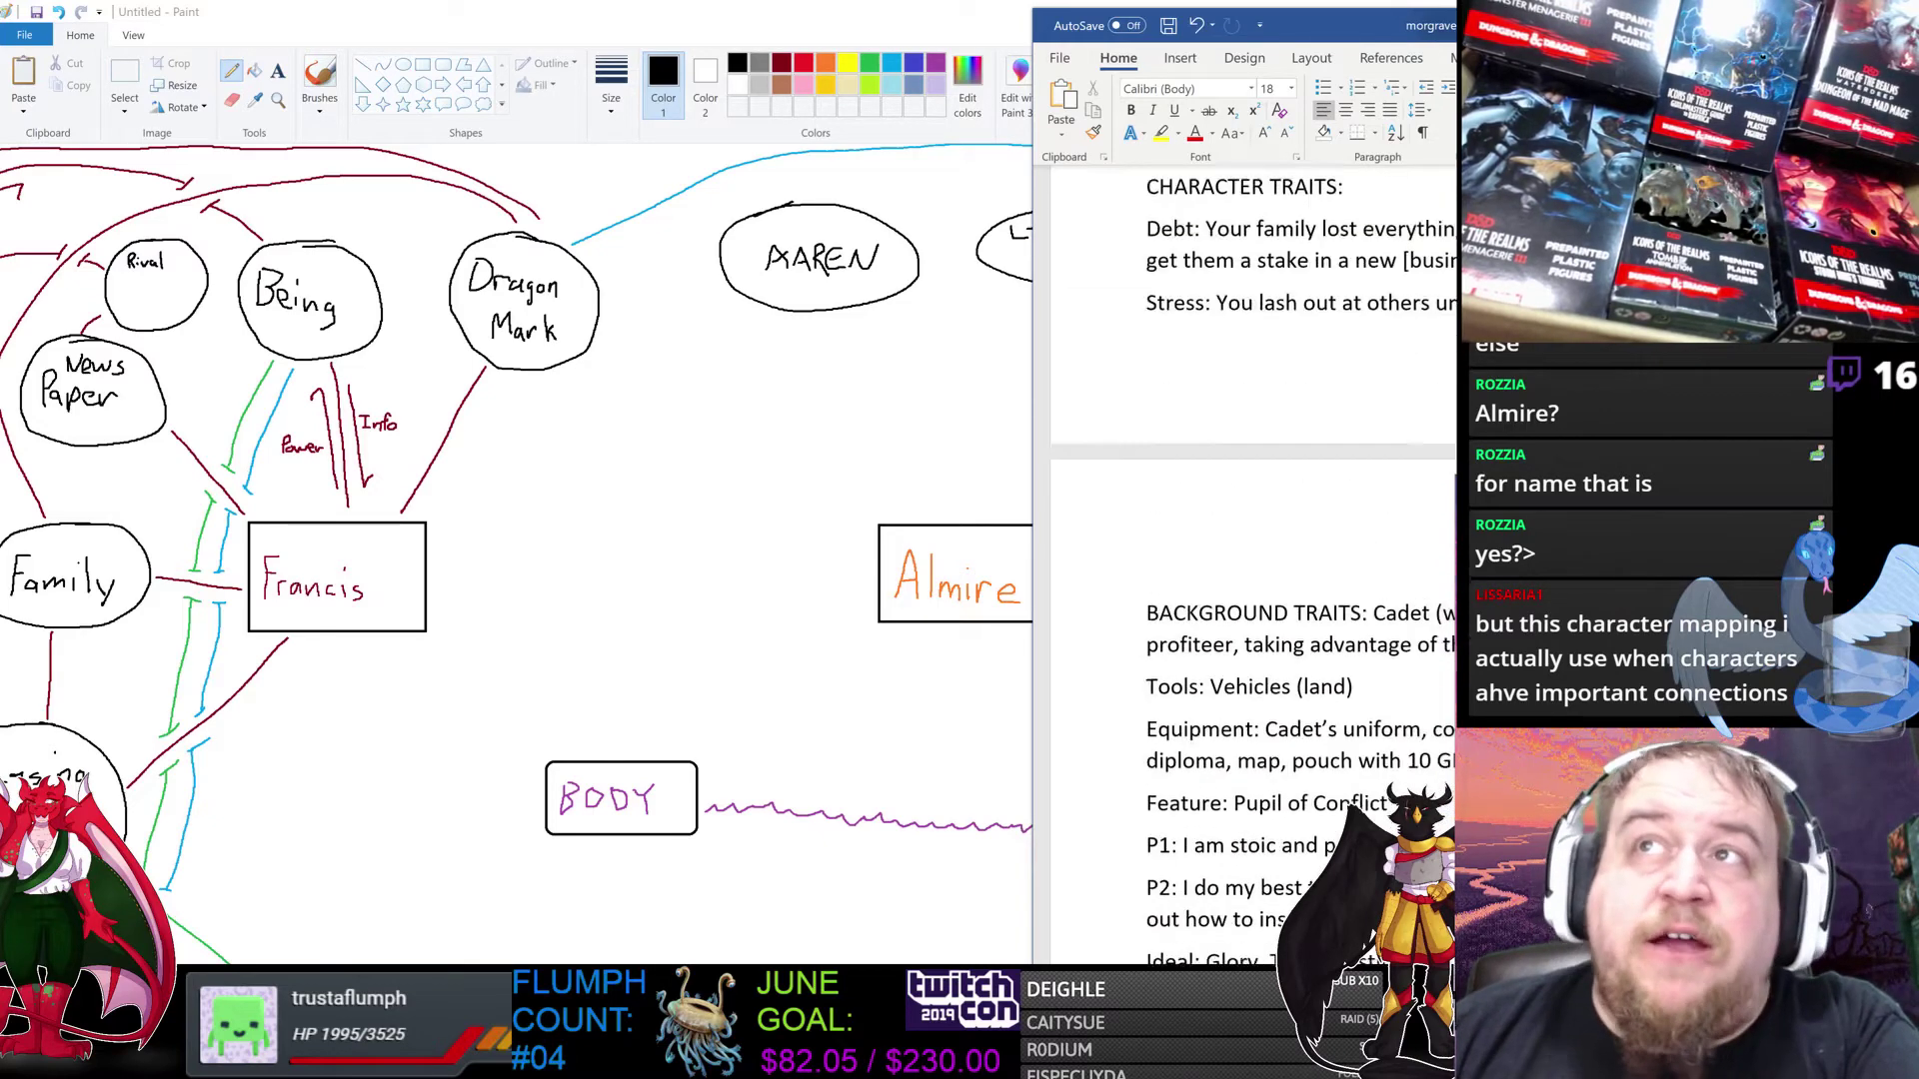
left_click(946, 14)
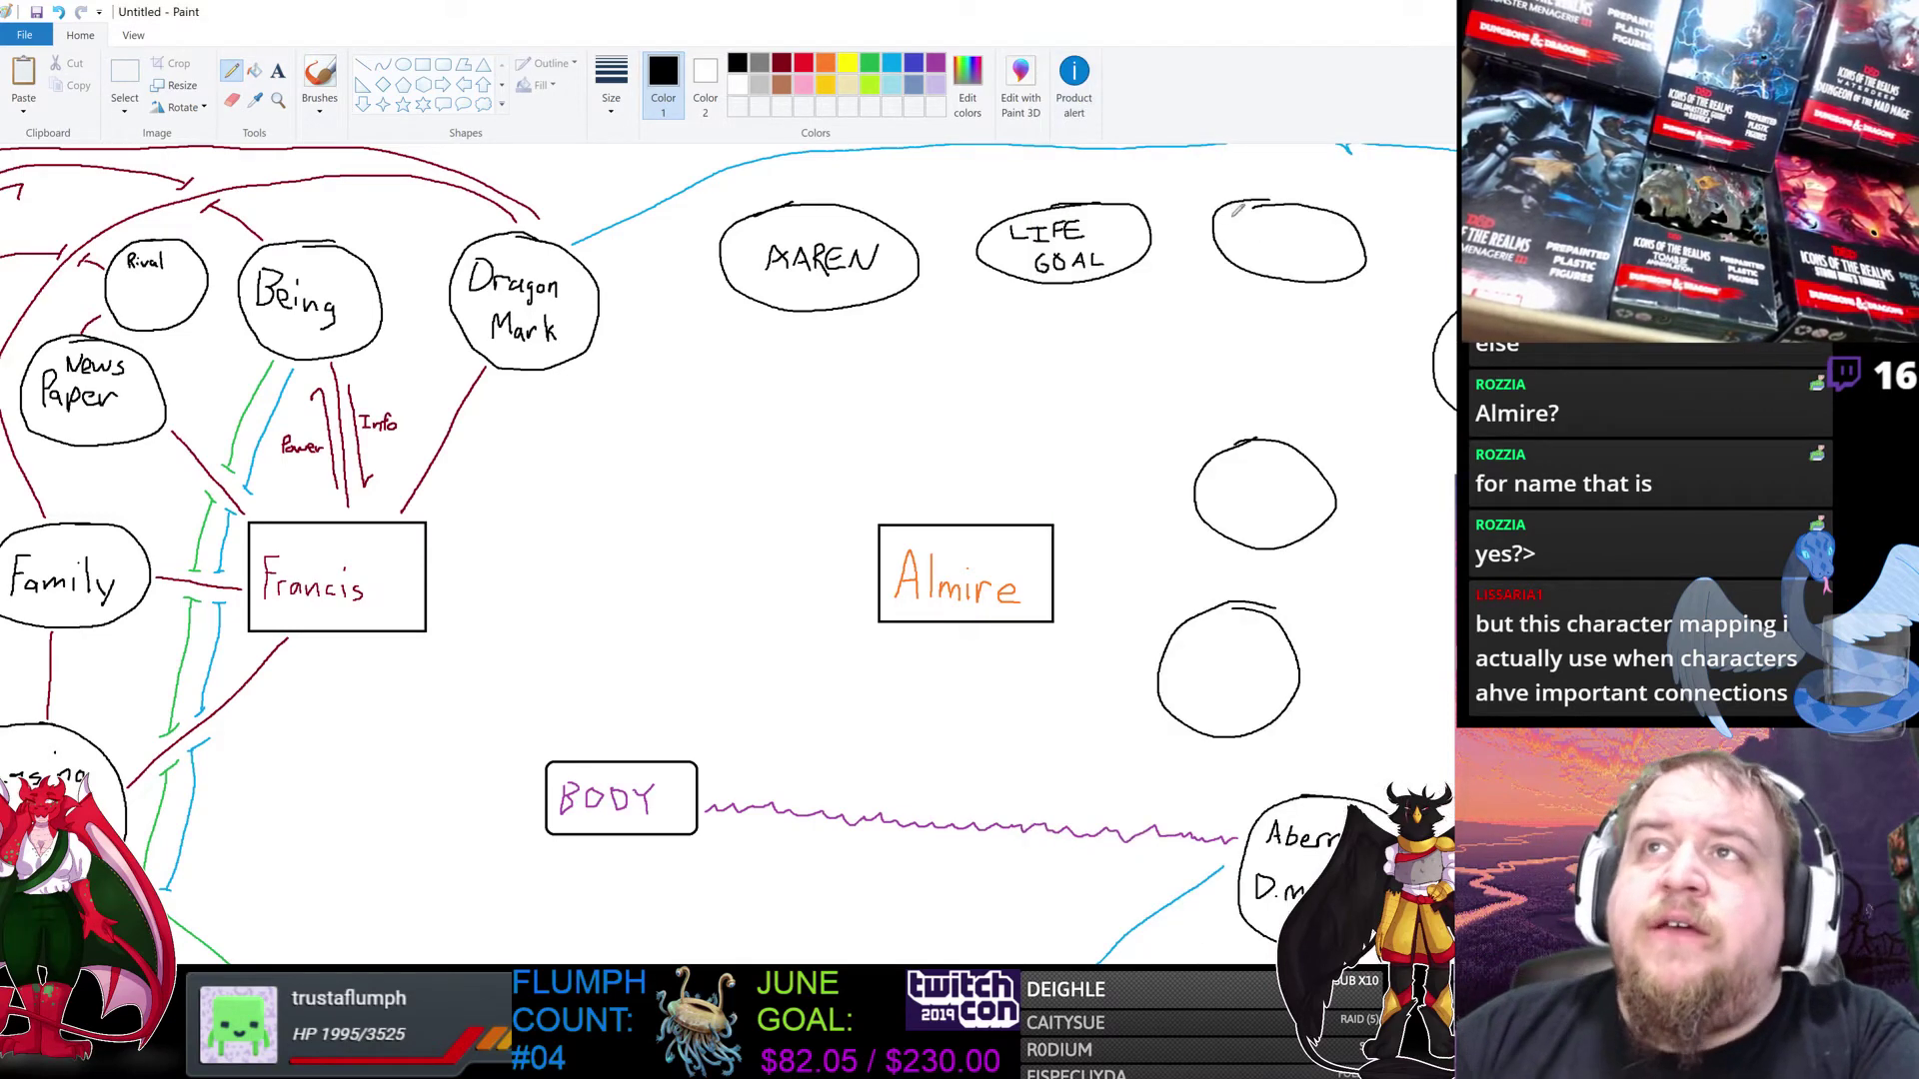
mouse_move(1238, 217)
left_mouse_down()
mouse_move(1297, 234)
mouse_move(1329, 214)
mouse_move(1315, 225)
left_mouse_up()
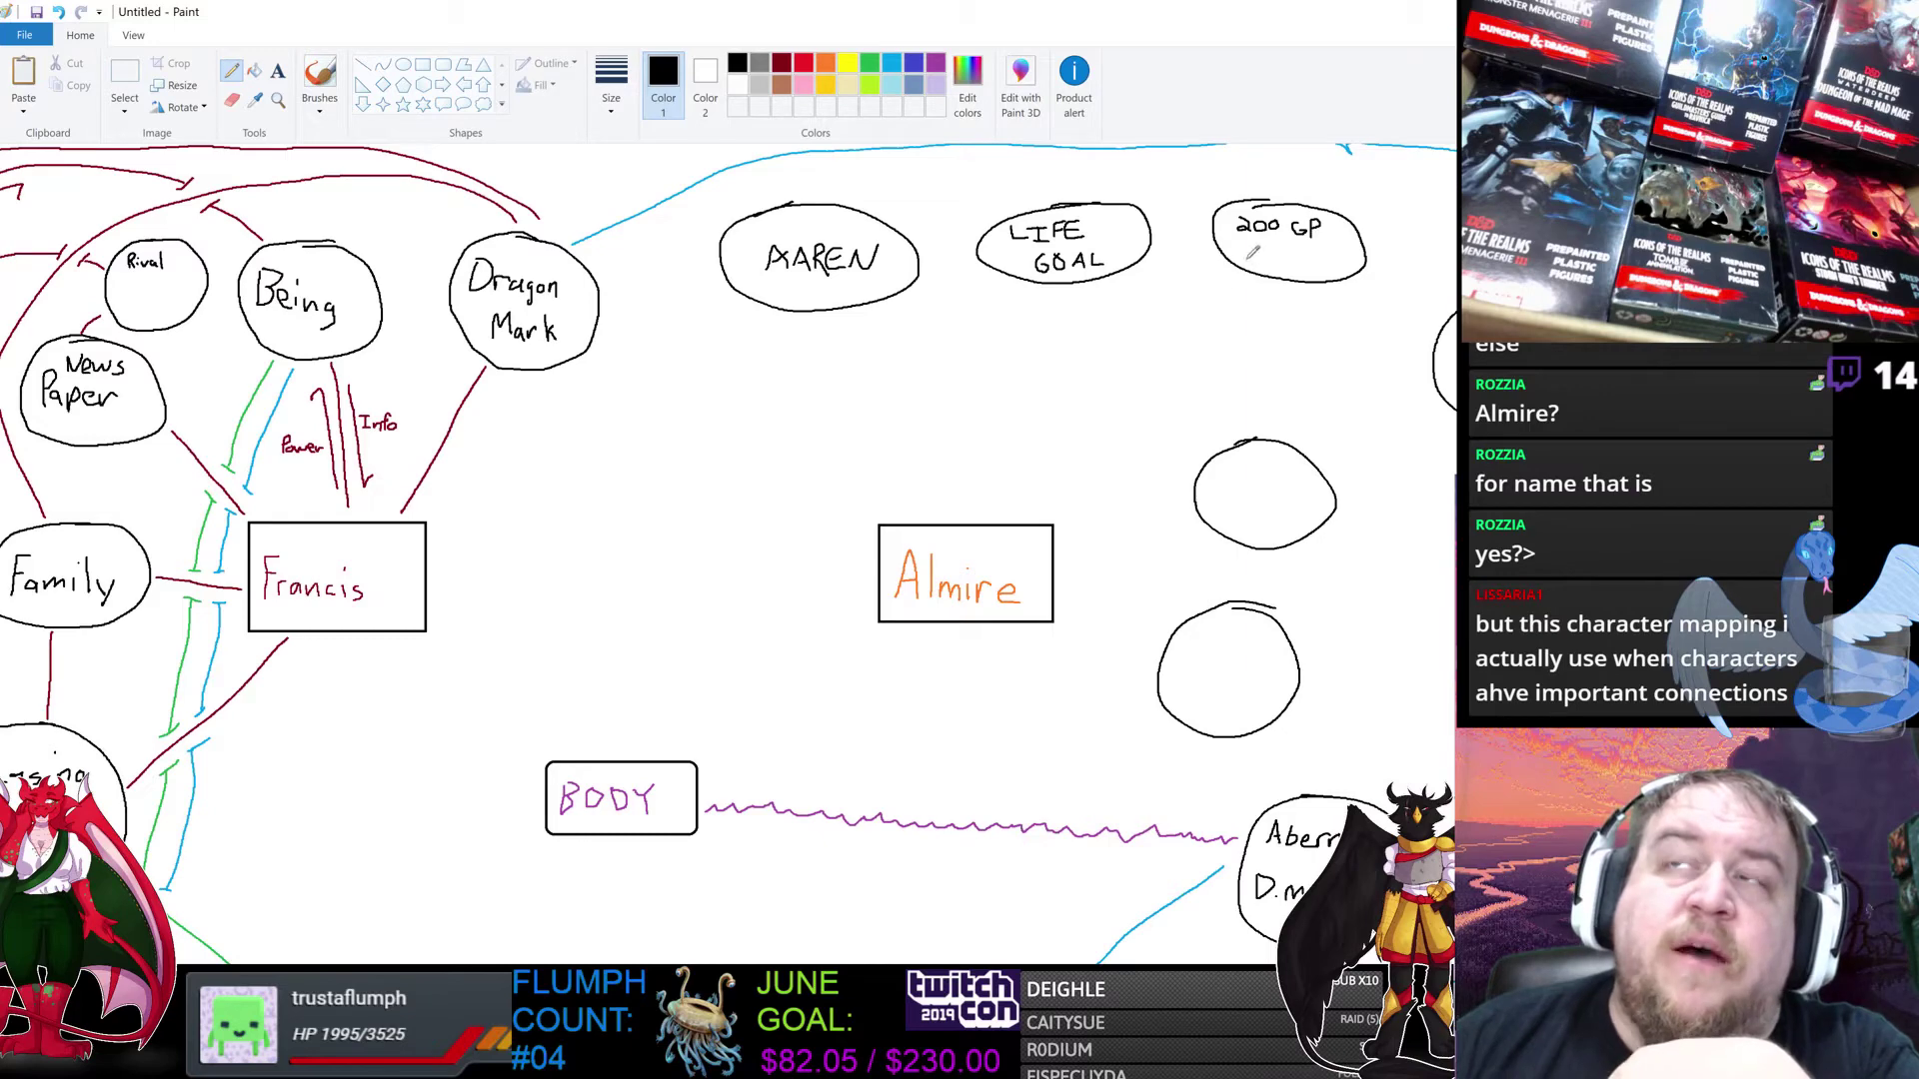
Step: Write "NPC" above and "MAKER" below the name AAREN in the first oval, and strike the name through
scroll(729, 555, "up", 1)
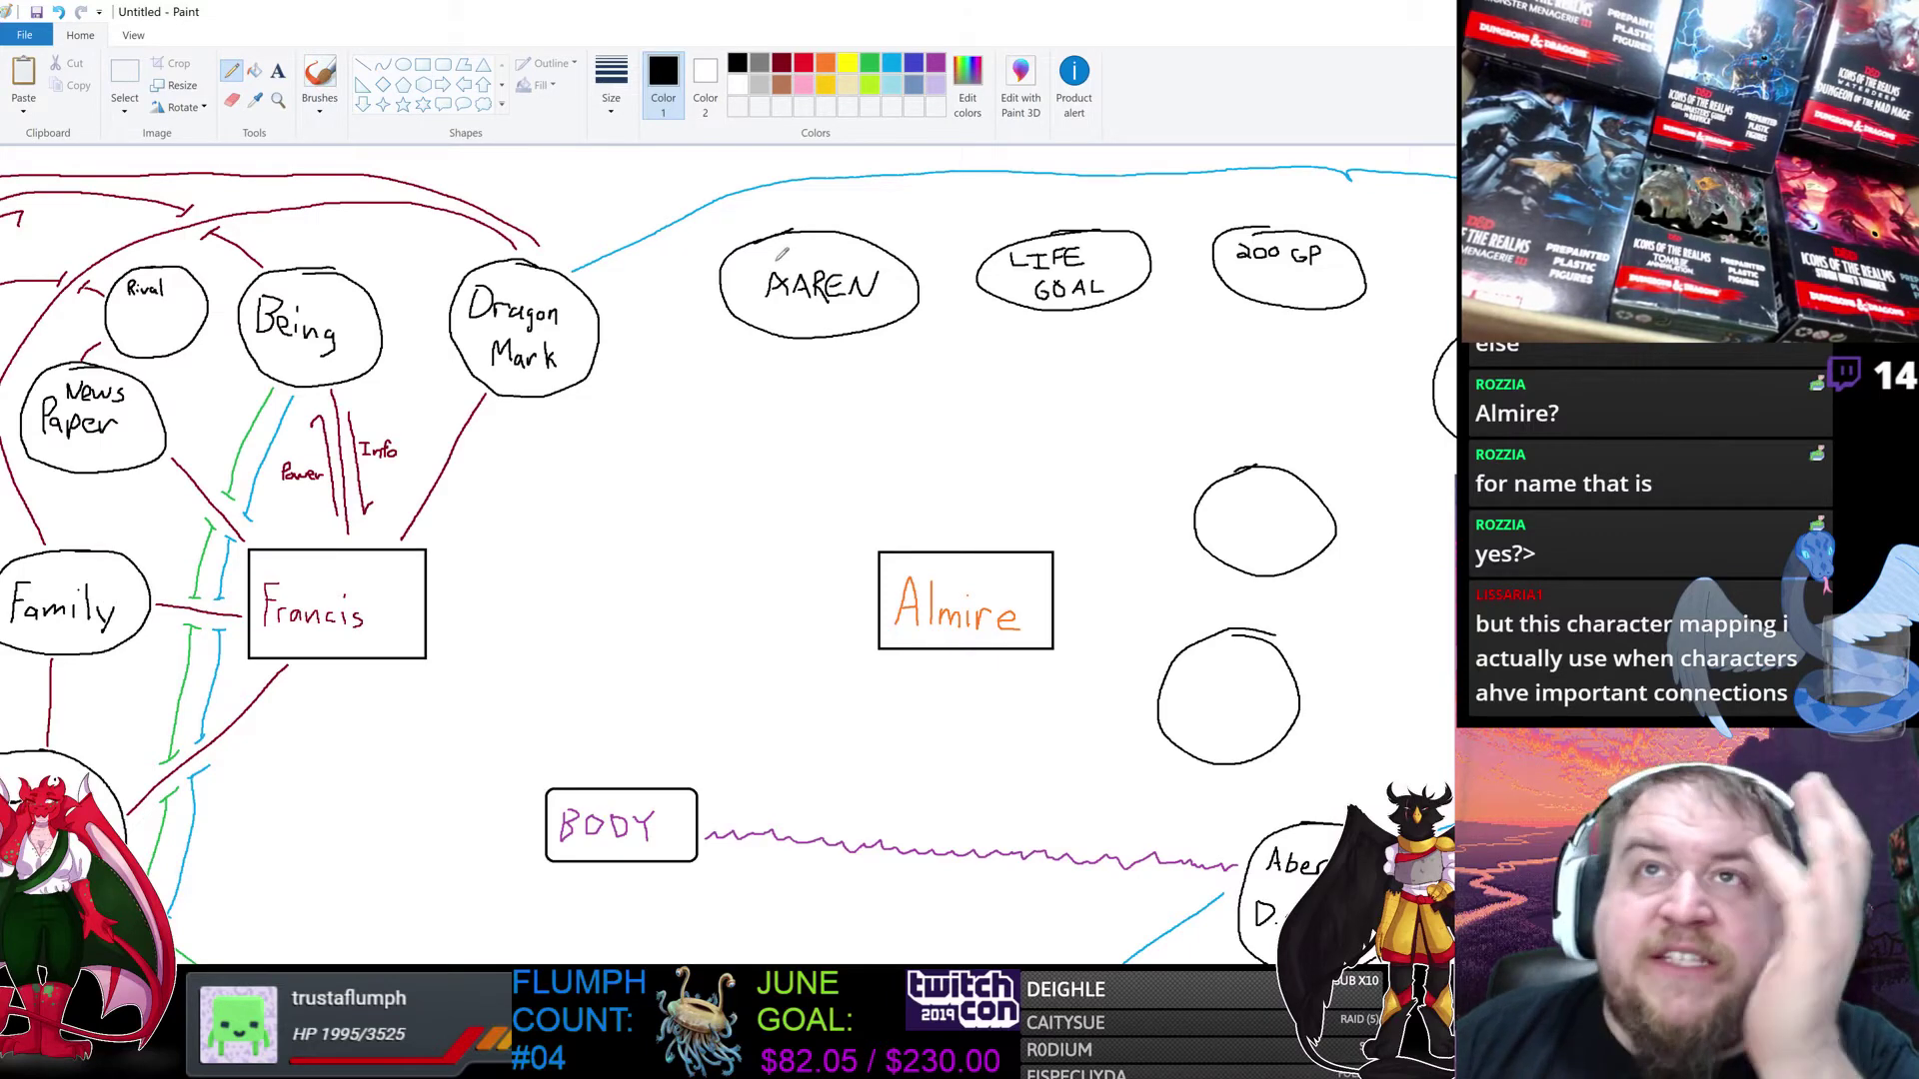
mouse_move(773, 268)
left_mouse_down()
mouse_move(789, 247)
mouse_move(818, 262)
left_mouse_up()
left_click_drag(768, 324, 840, 315)
left_click_drag(830, 325, 848, 315)
left_click_drag(848, 316, 857, 326)
left_click_drag(763, 287, 901, 280)
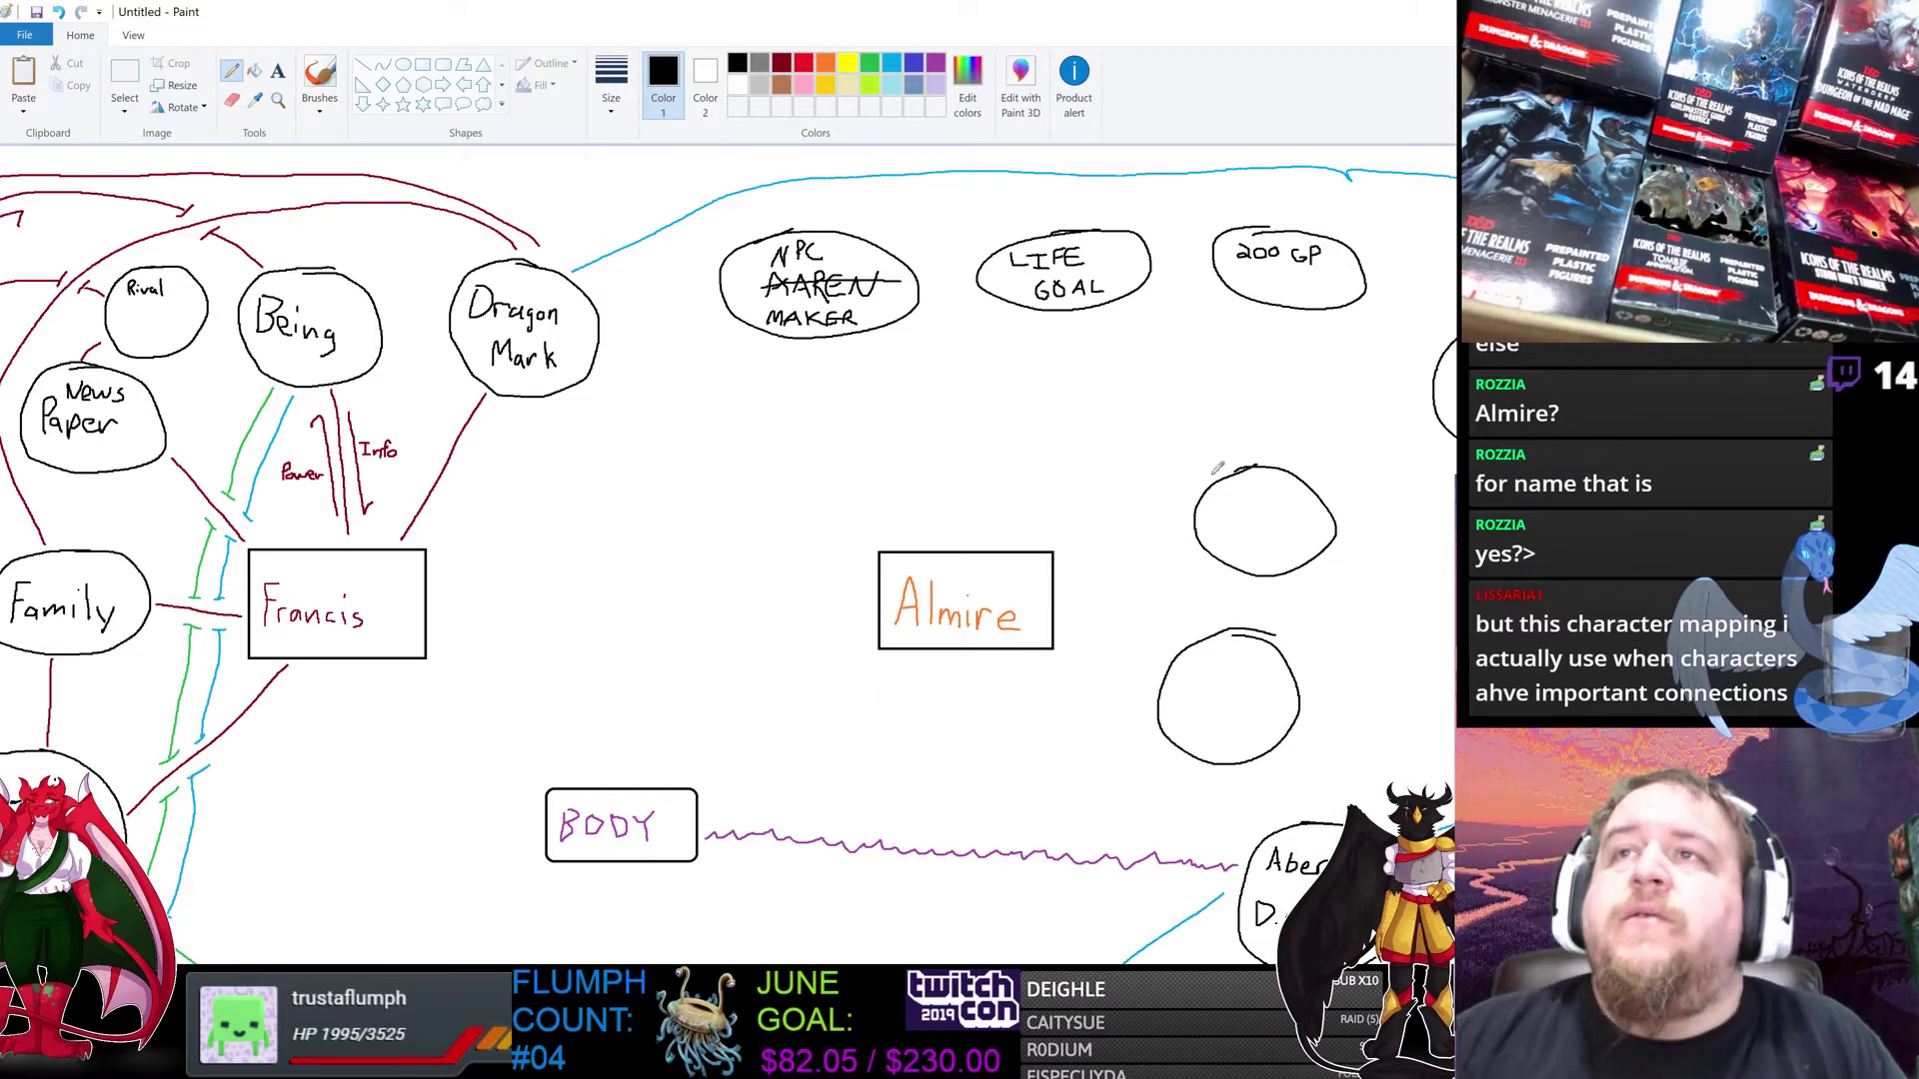
Step: Write "DEBT" in black under "200 GP" in the third oval
mouse_move(1251, 274)
left_mouse_down()
mouse_move(1264, 287)
mouse_move(1275, 270)
left_mouse_up()
left_click_drag(1264, 279, 1287, 287)
left_click_drag(1286, 288, 1313, 270)
left_click_drag(1305, 271, 1305, 289)
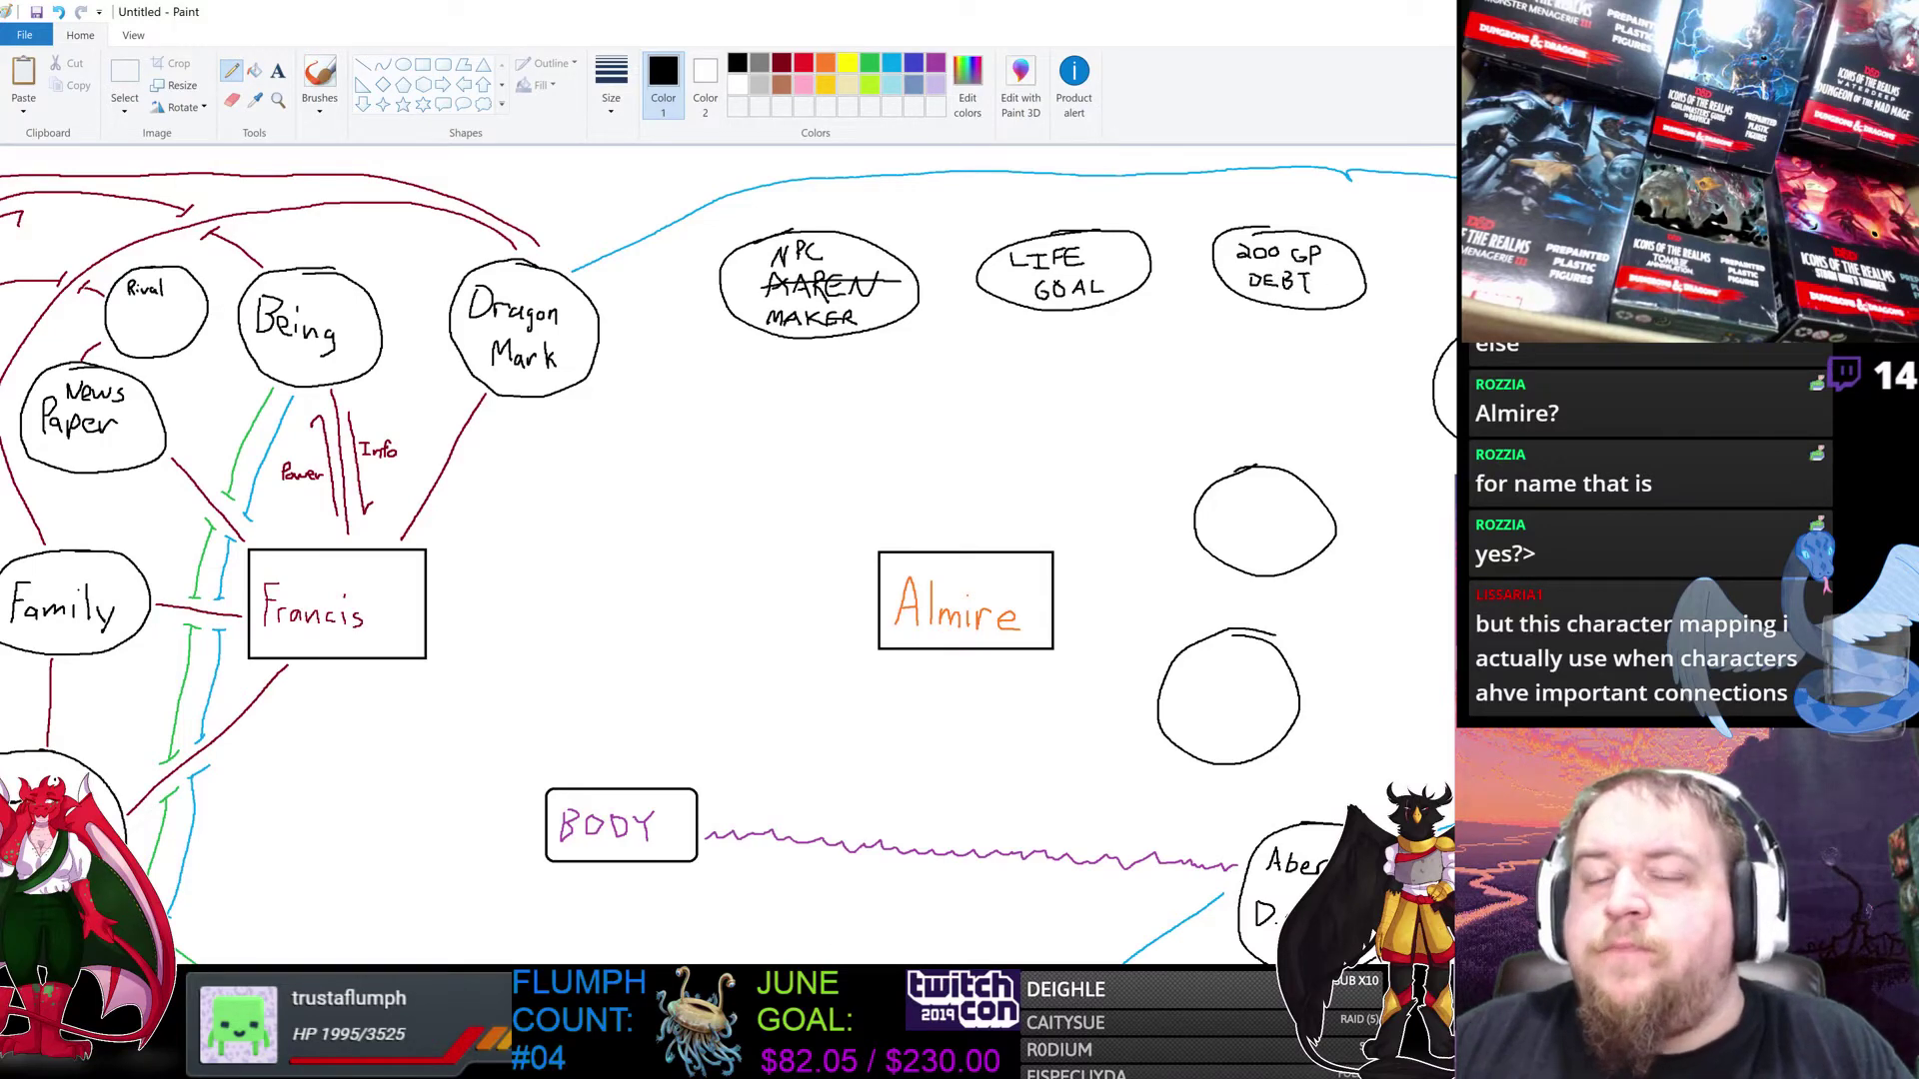
Step: Switch to the Word notes and highlight the profiteer text under Background Traits
left_click(755, 924)
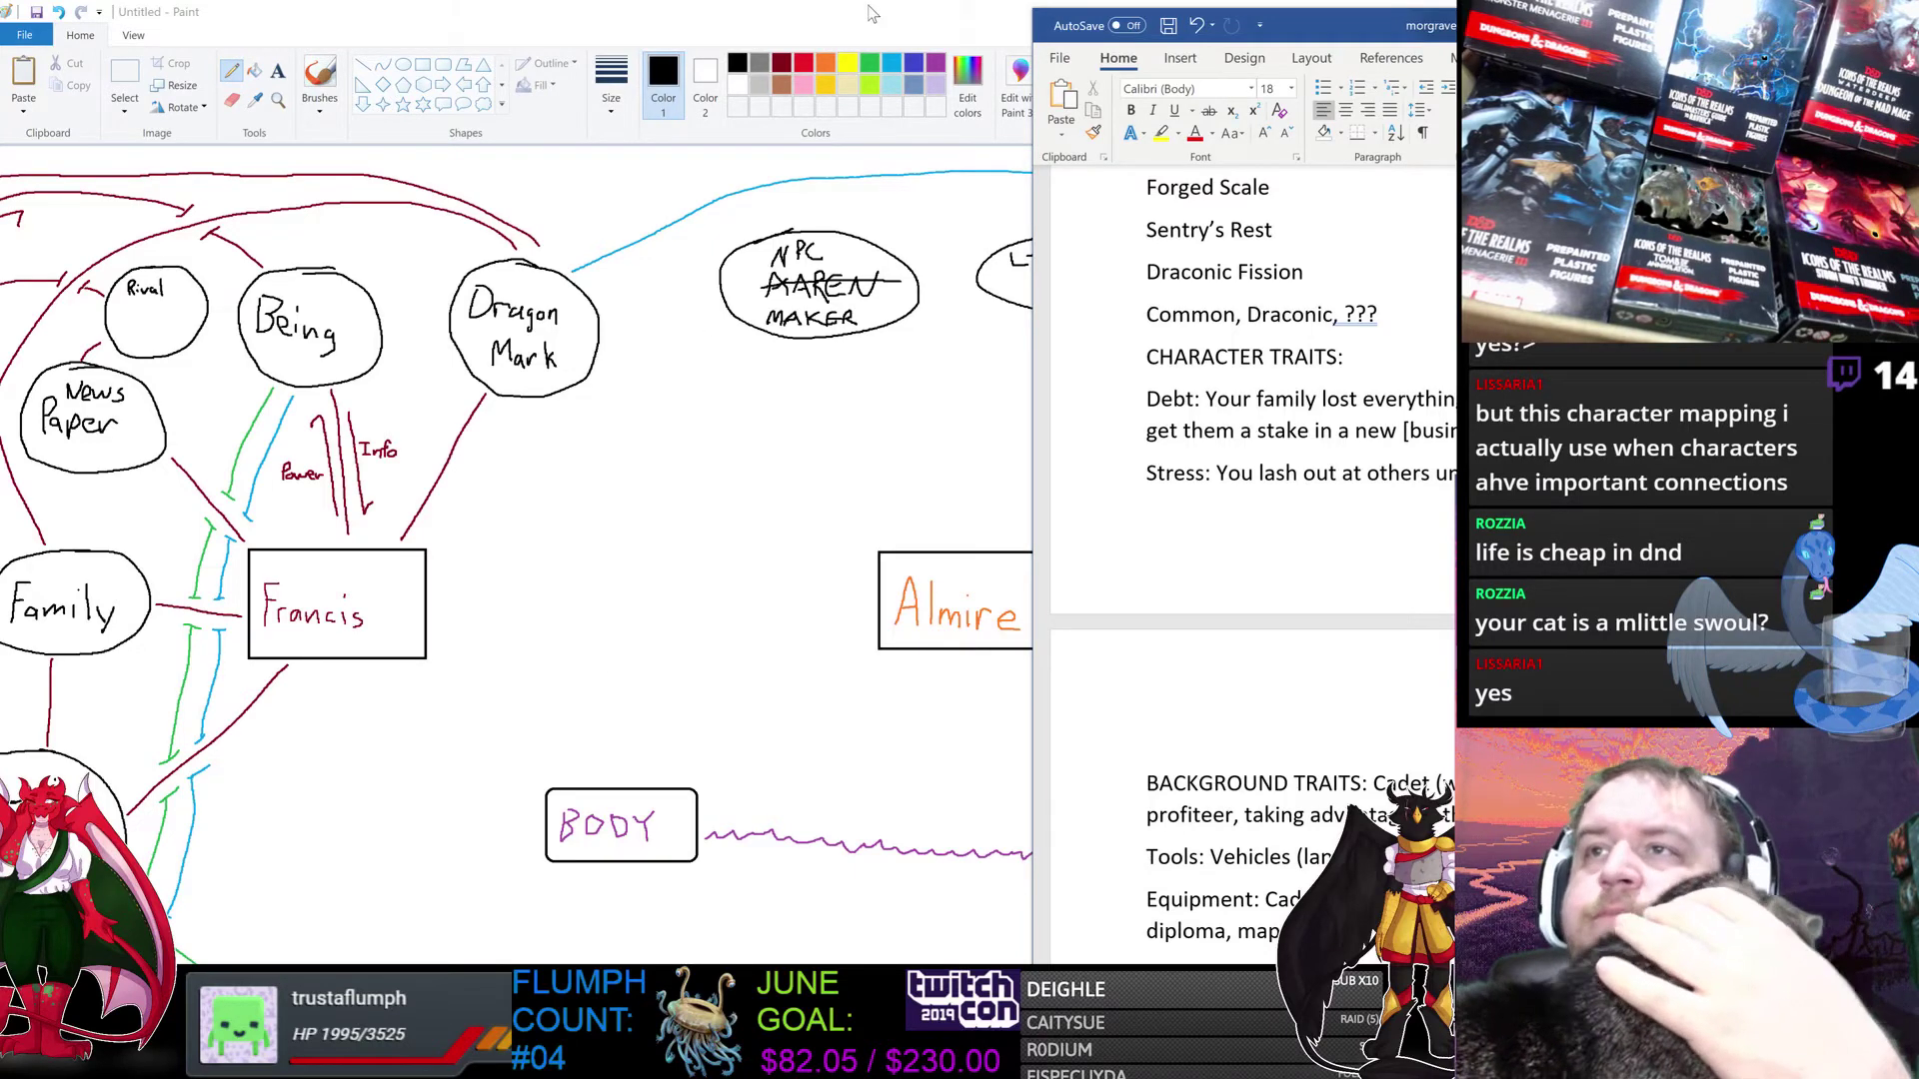
scroll(1250, 550, "down", 5)
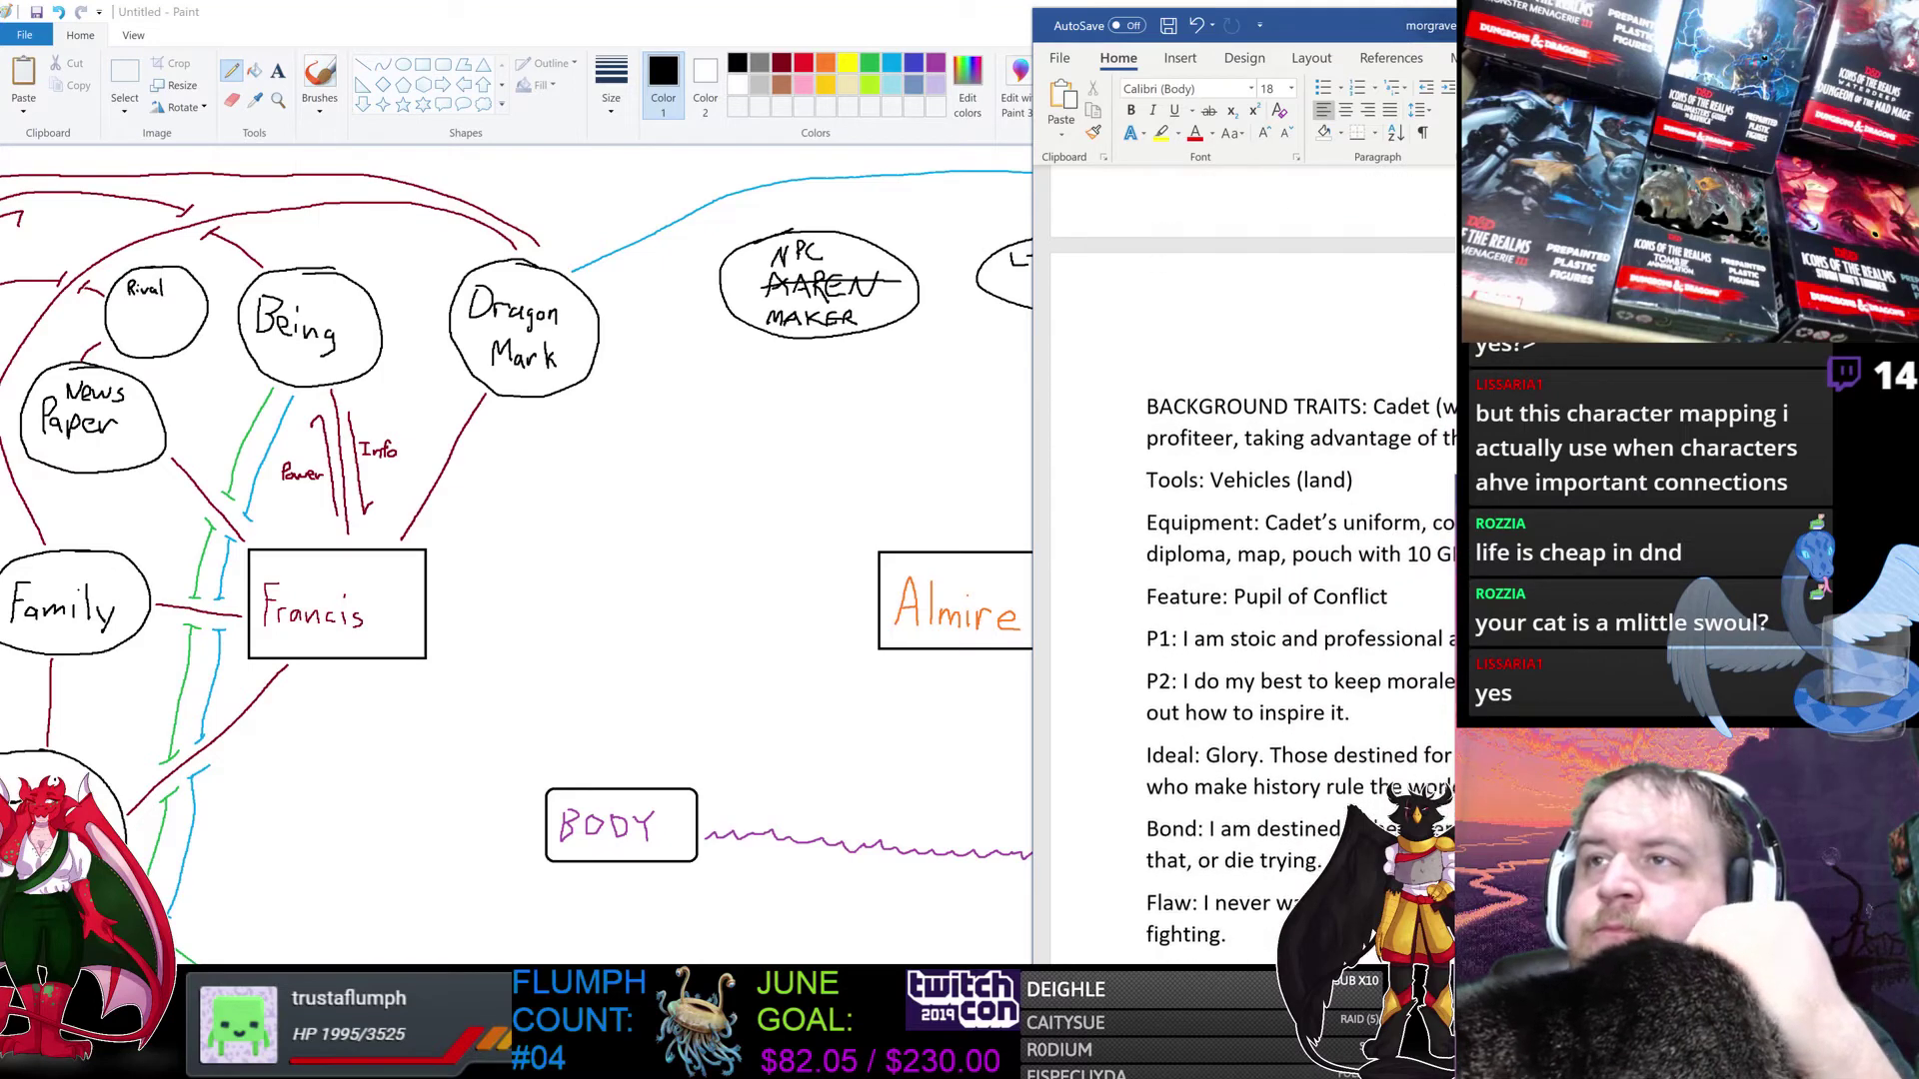
scroll(1249, 549, "down", 1)
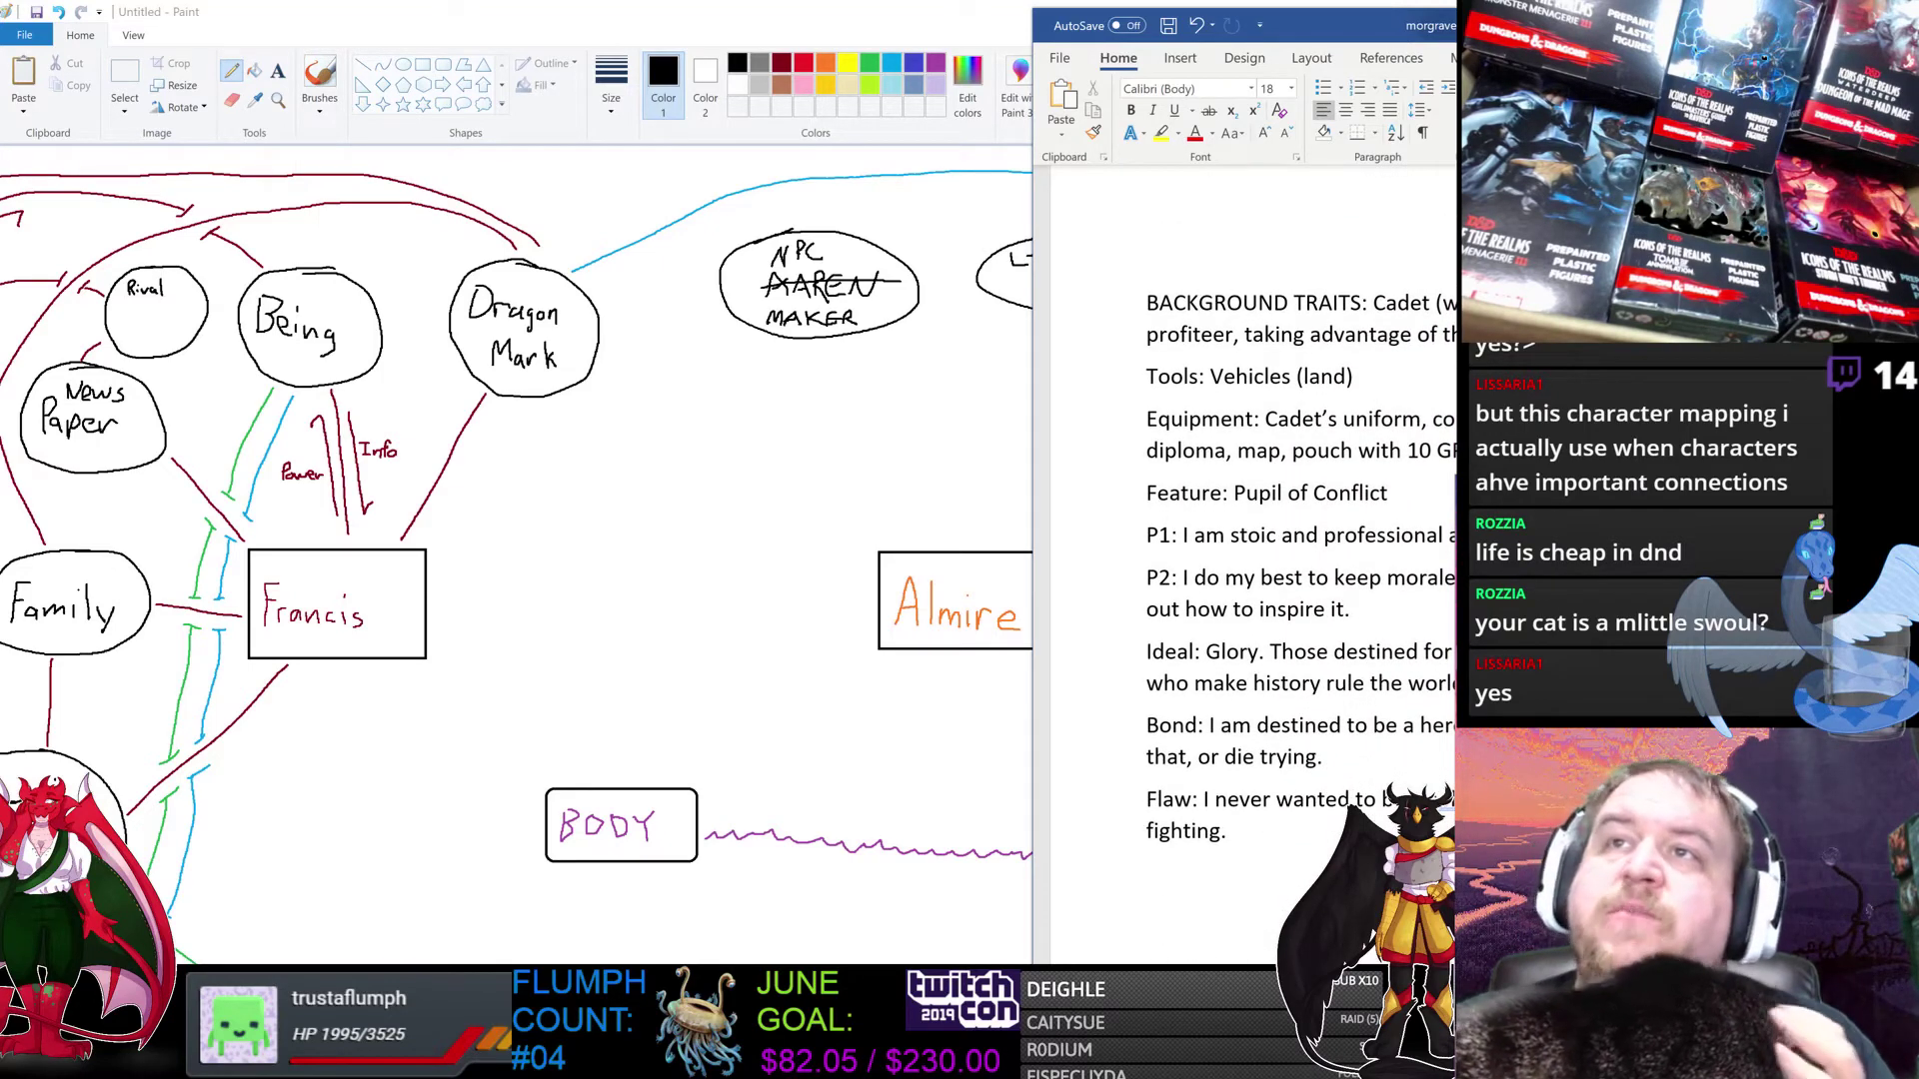
left_click_drag(1244, 335, 1457, 339)
left_click(1457, 334)
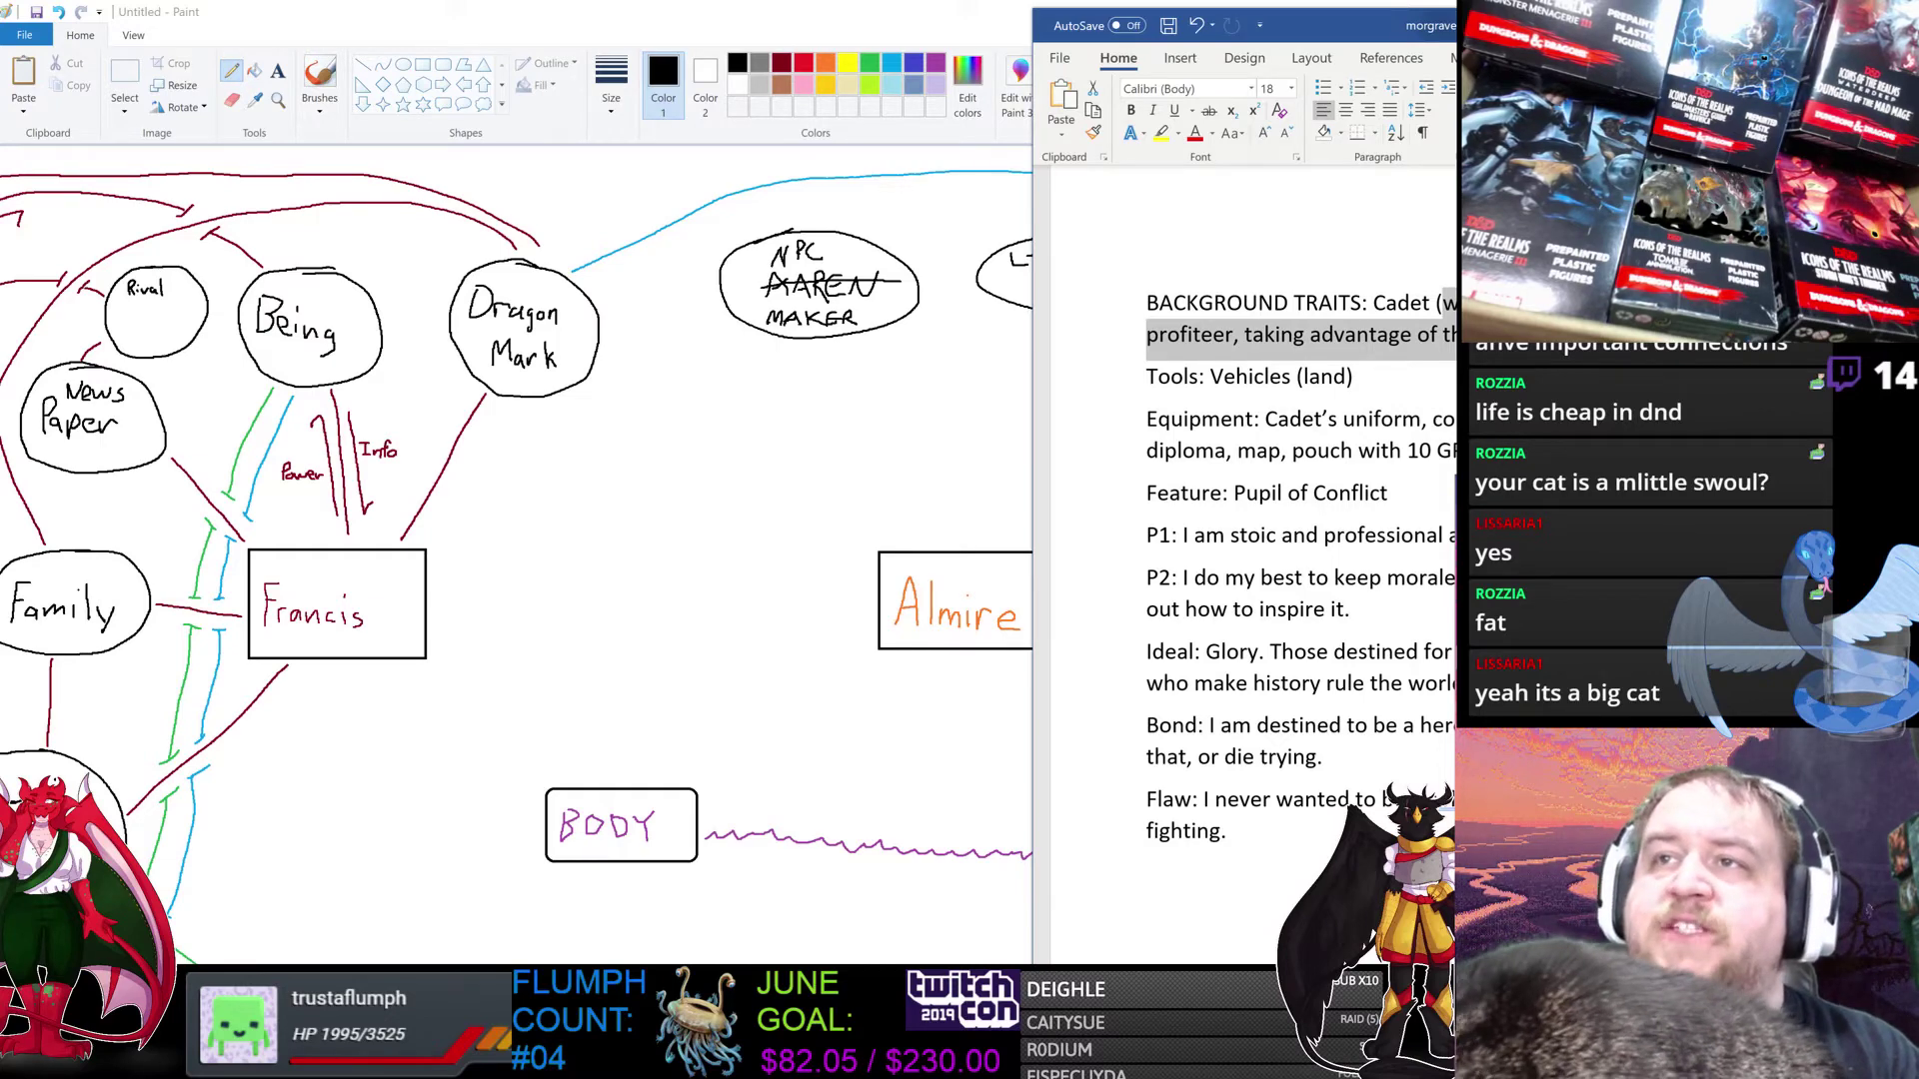
Step: Open the Morgrave Miscellany PDF in Acrobat Reader and go to the Backgrounds section of Chapter 2: Cultures of Eberron
left_click(710, 1062)
left_click(802, 929)
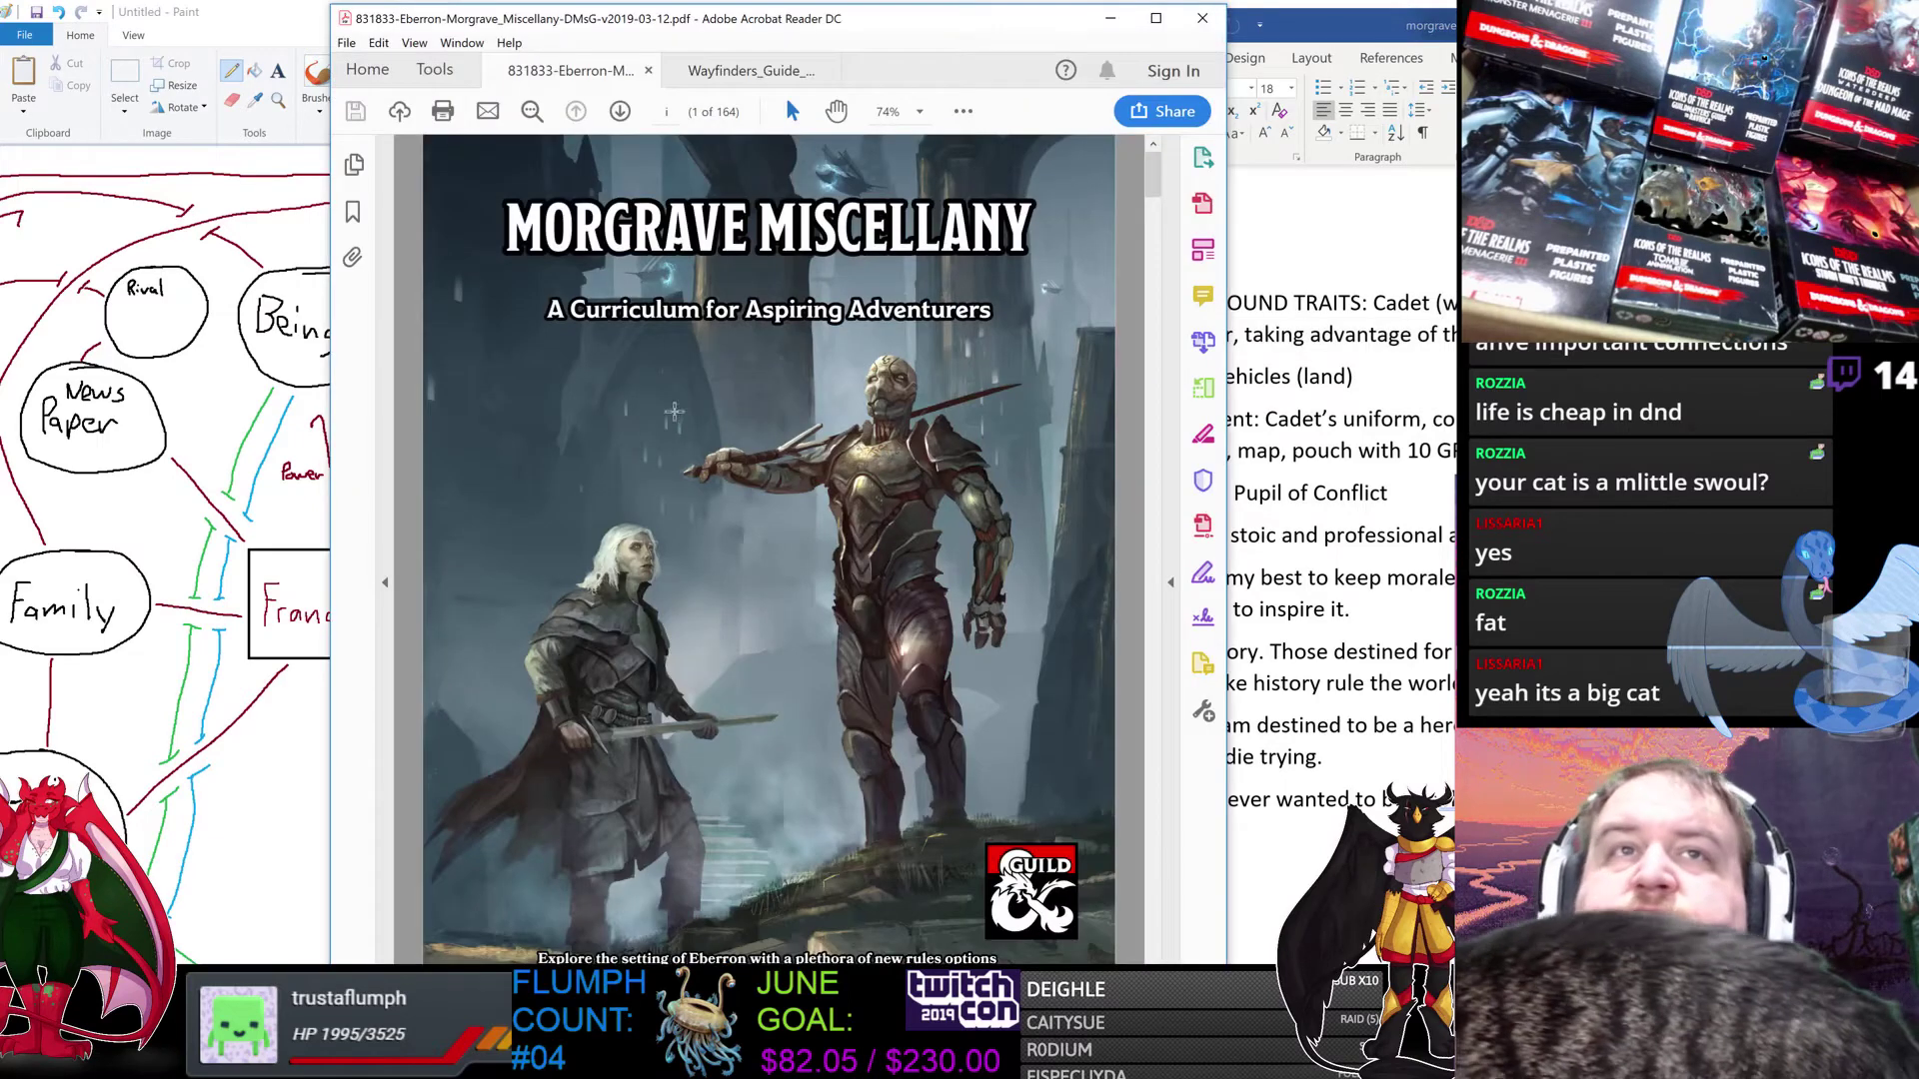
left_click(352, 211)
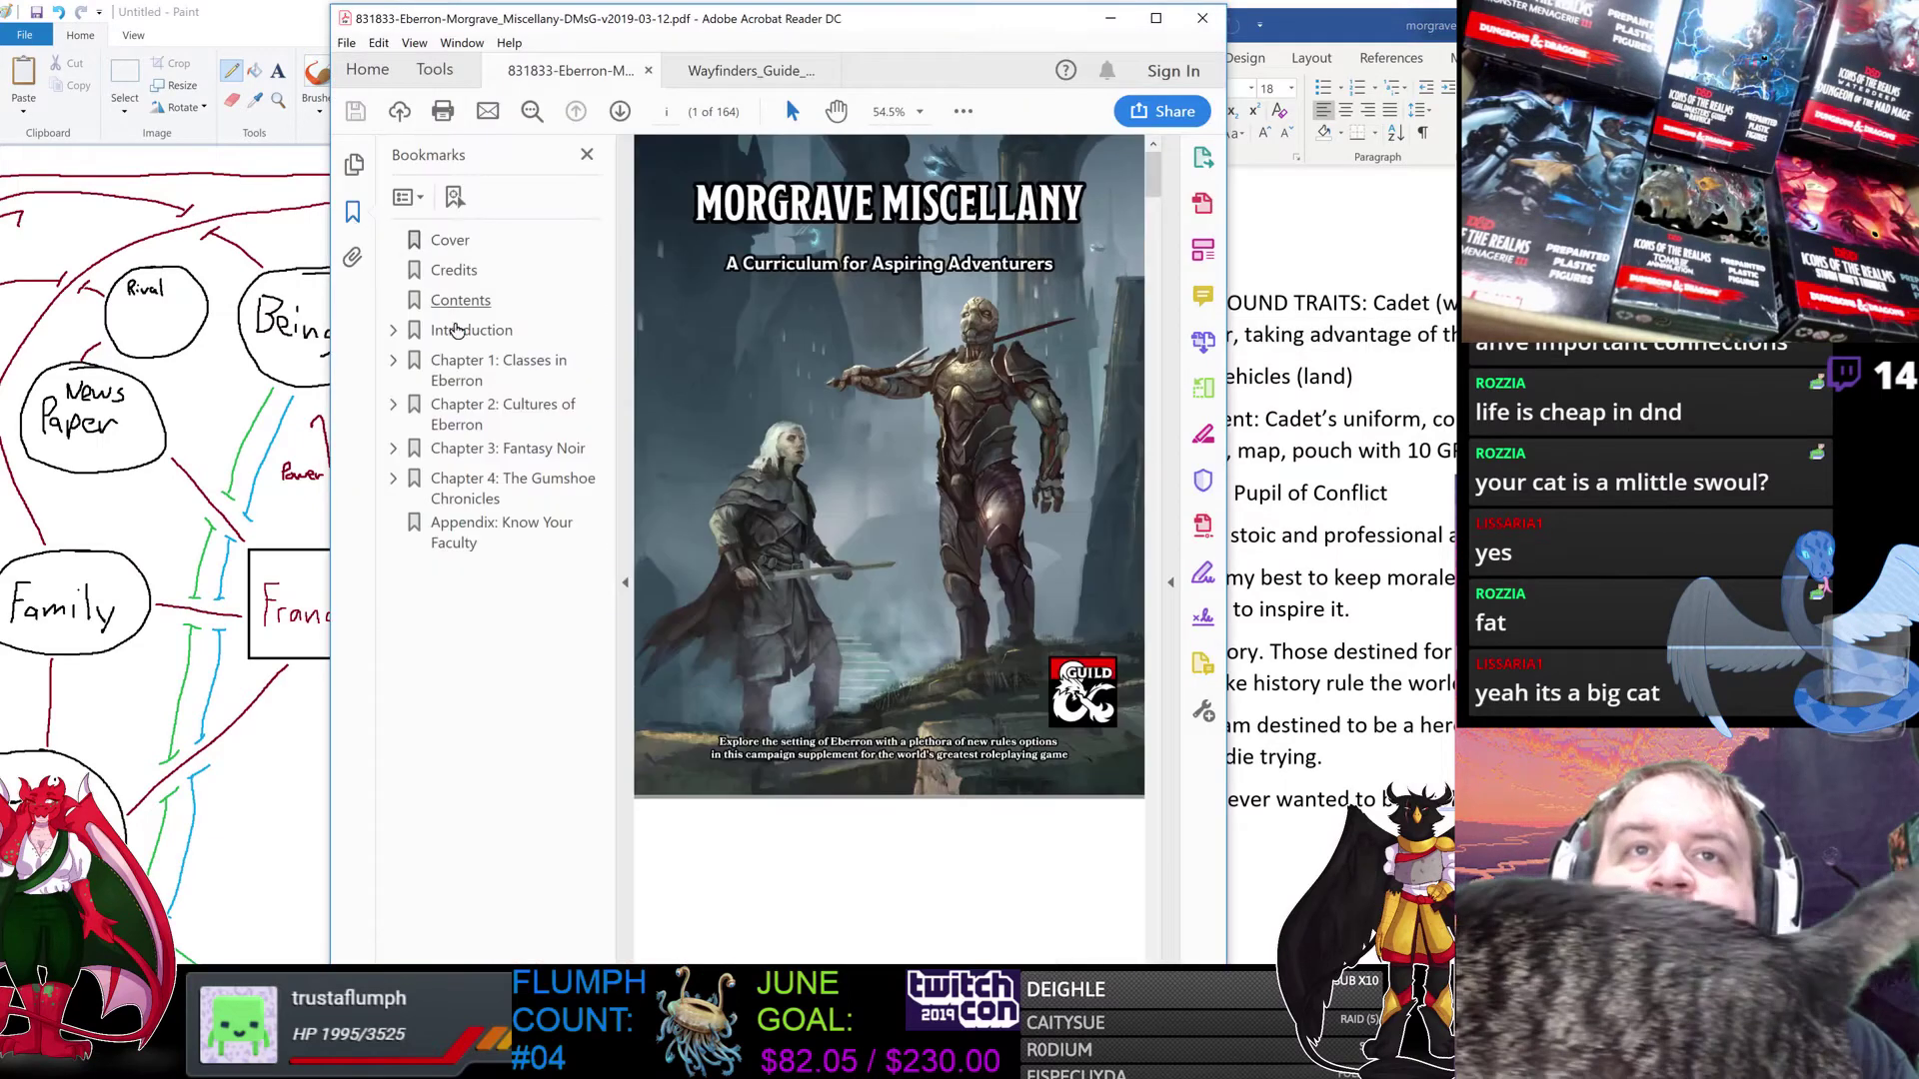
left_click(393, 449)
left_click(393, 448)
left_click(392, 404)
left_click(505, 733)
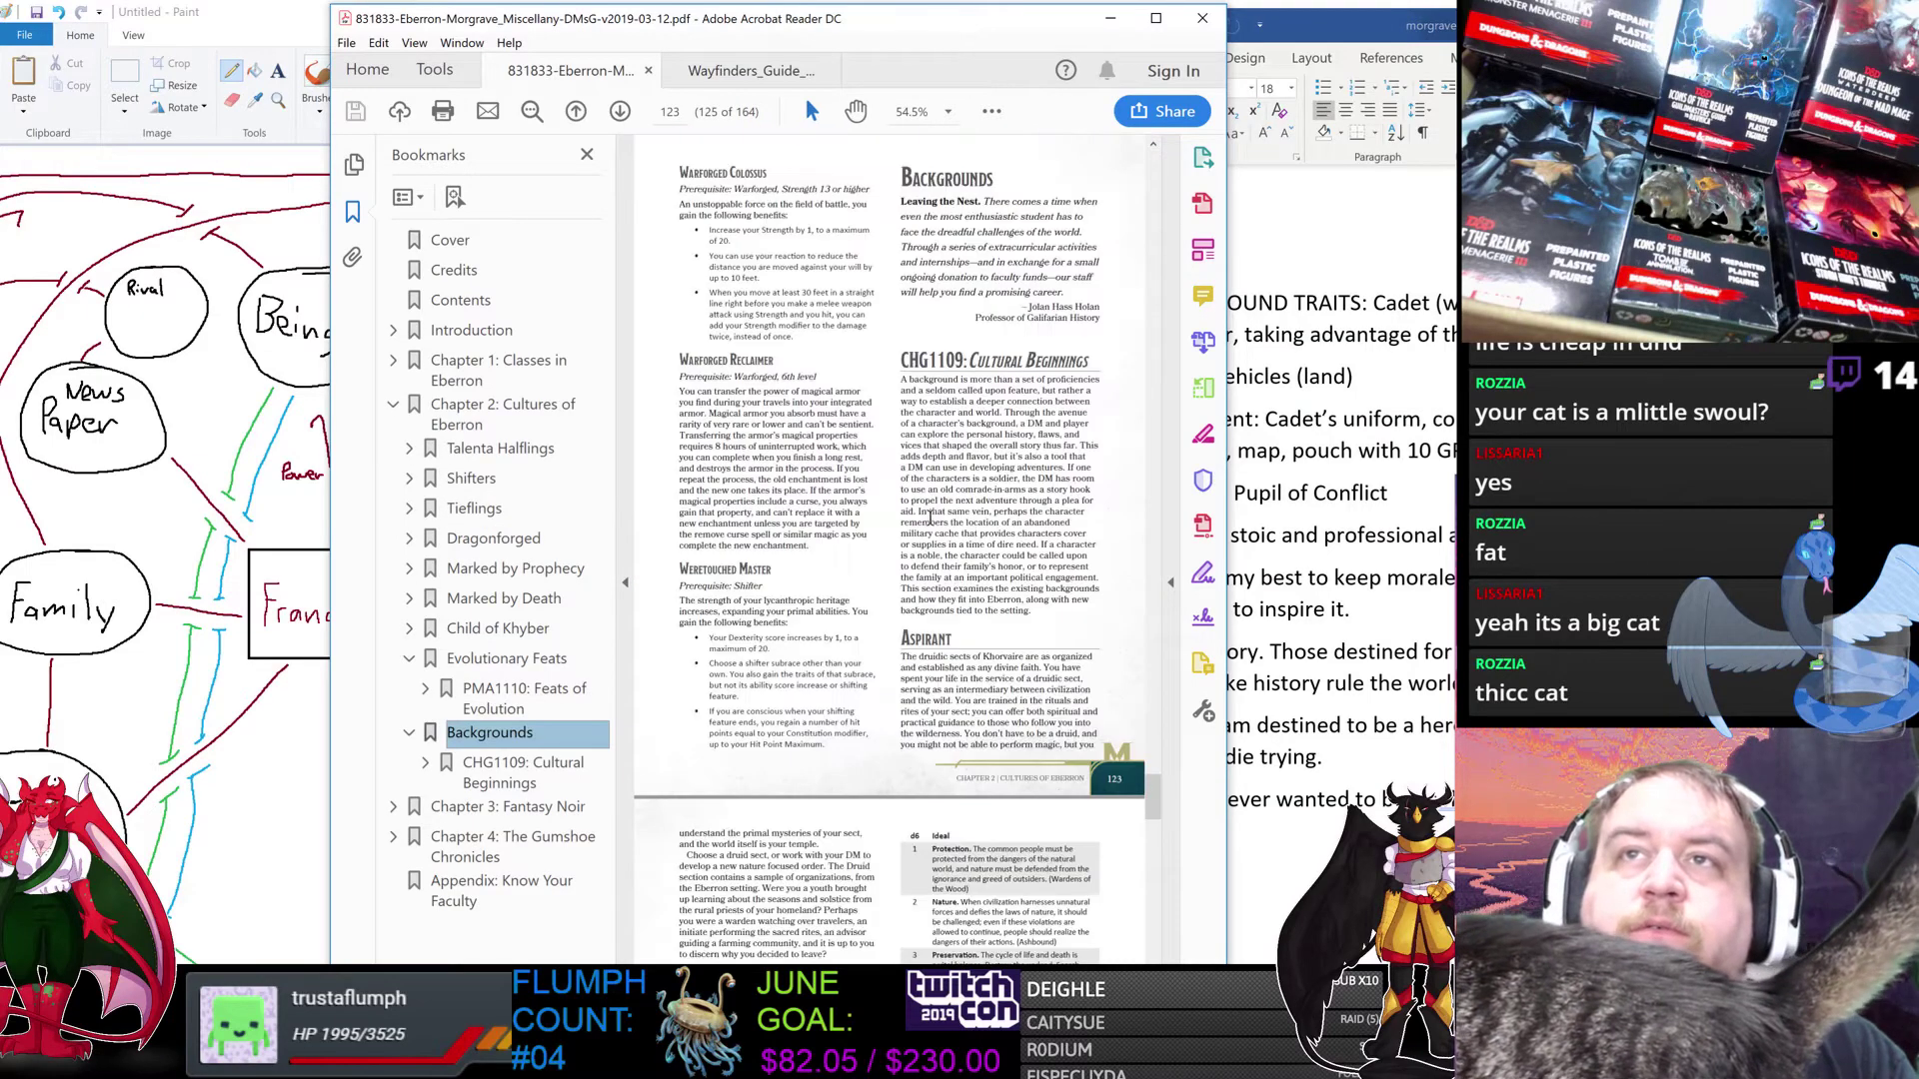
Step: Find and read the Cadet background on page 126, and put the PDF away
scroll(937, 524, "down", 3)
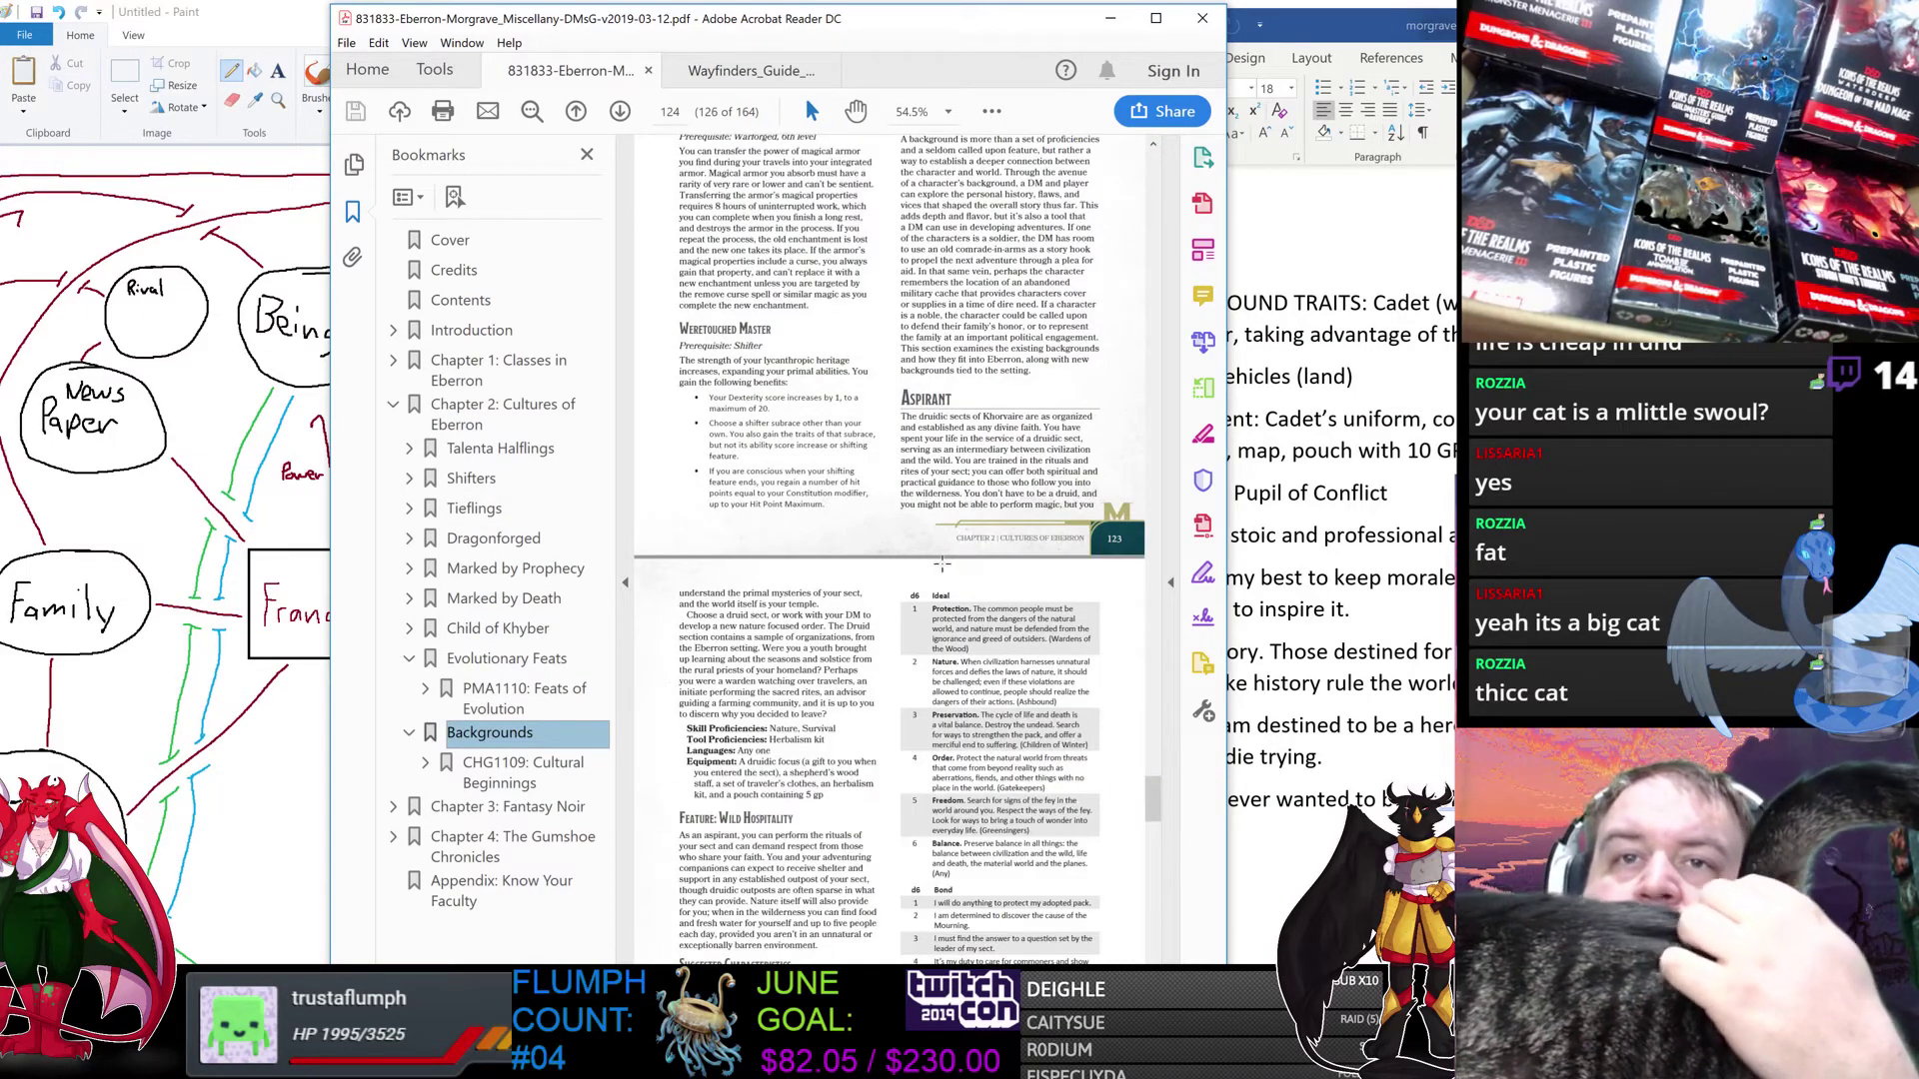
scroll(944, 570, "down", 3)
scroll(889, 575, "down", 15)
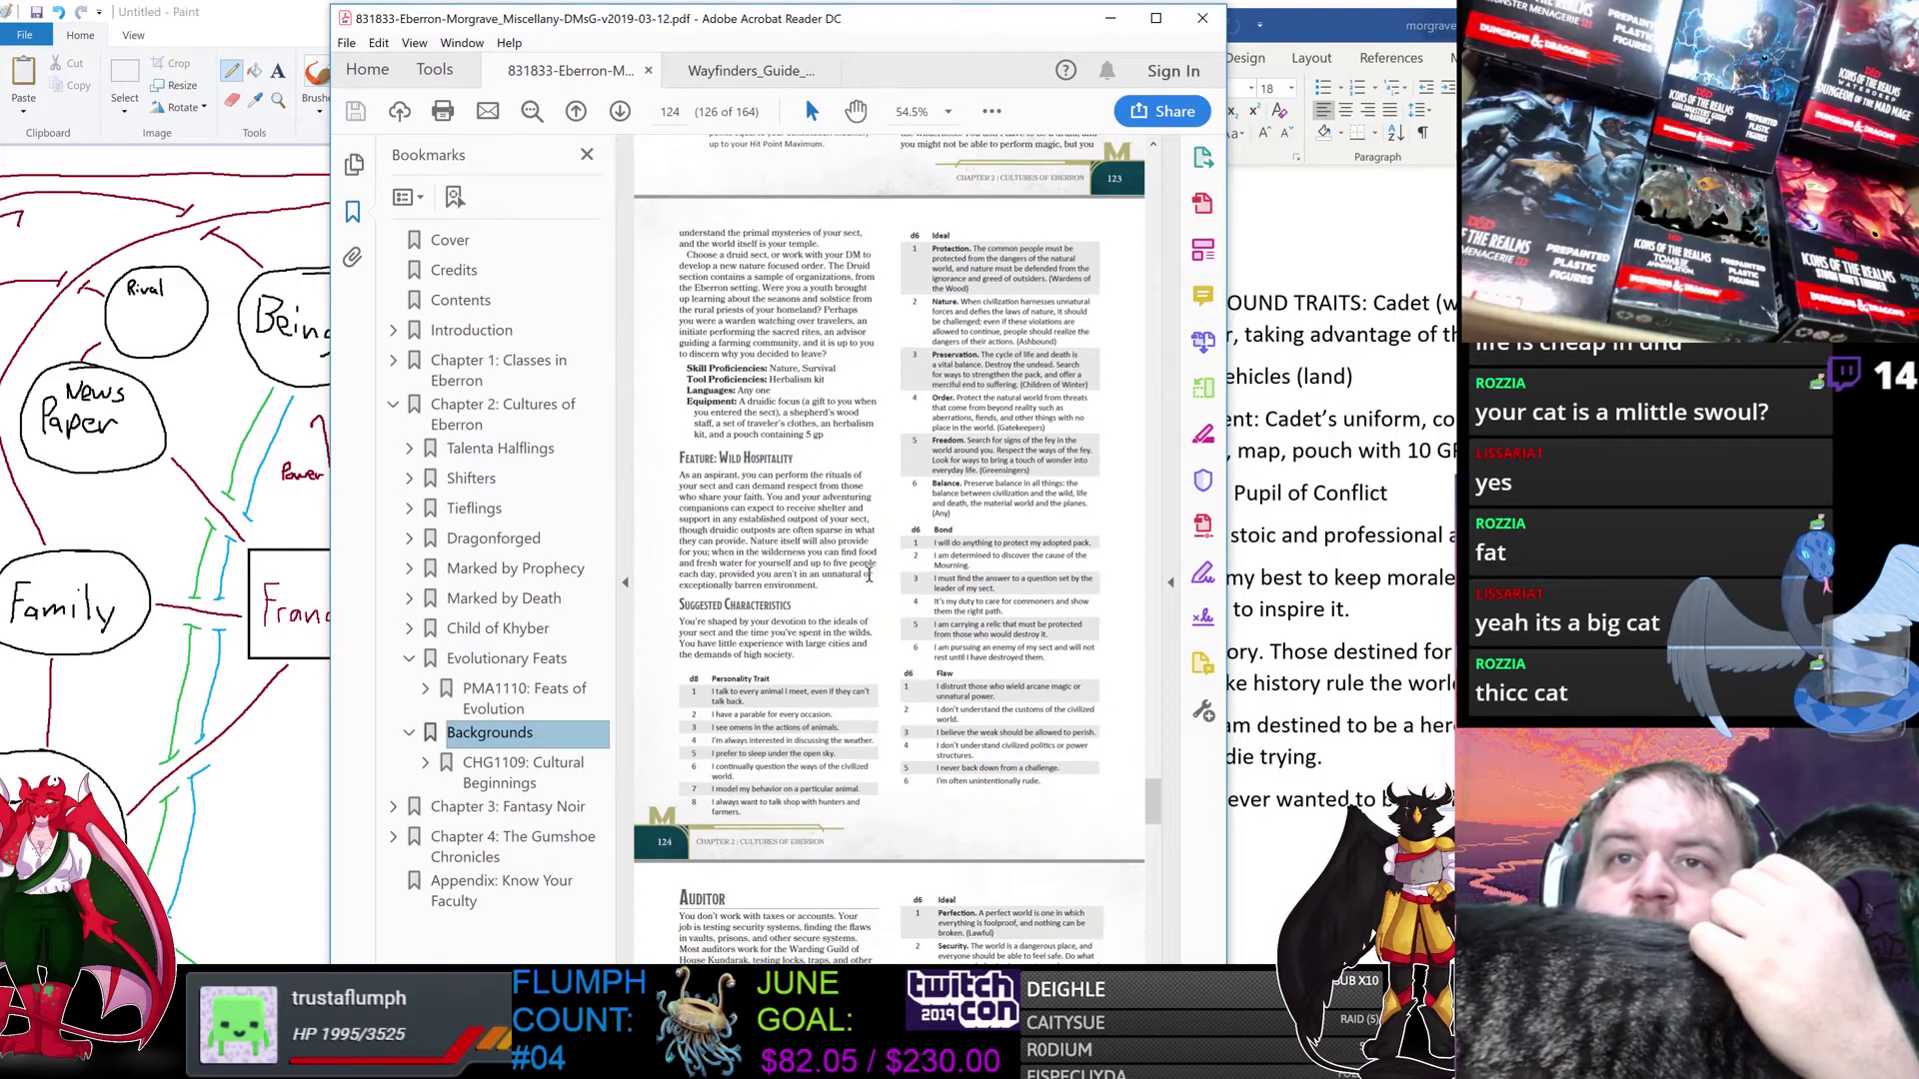
scroll(859, 588, "down", 10)
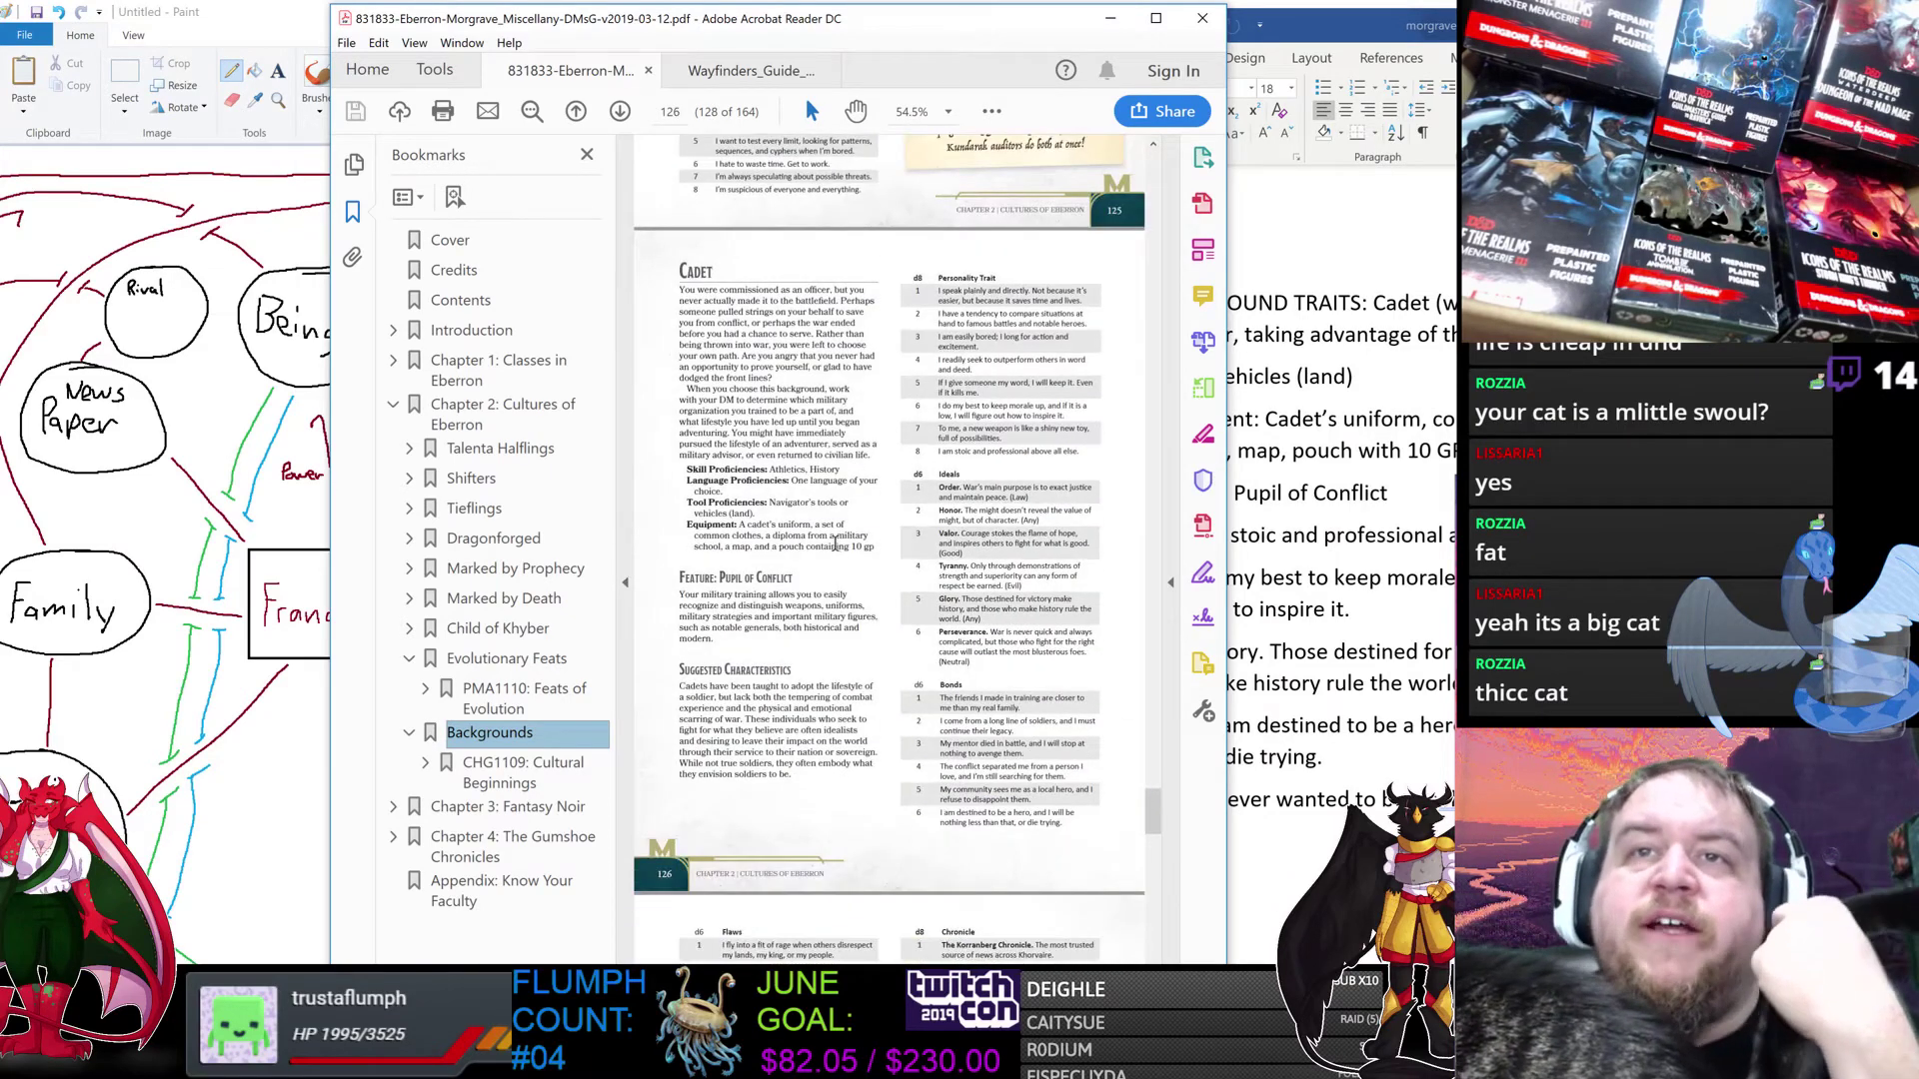
left_click(352, 211)
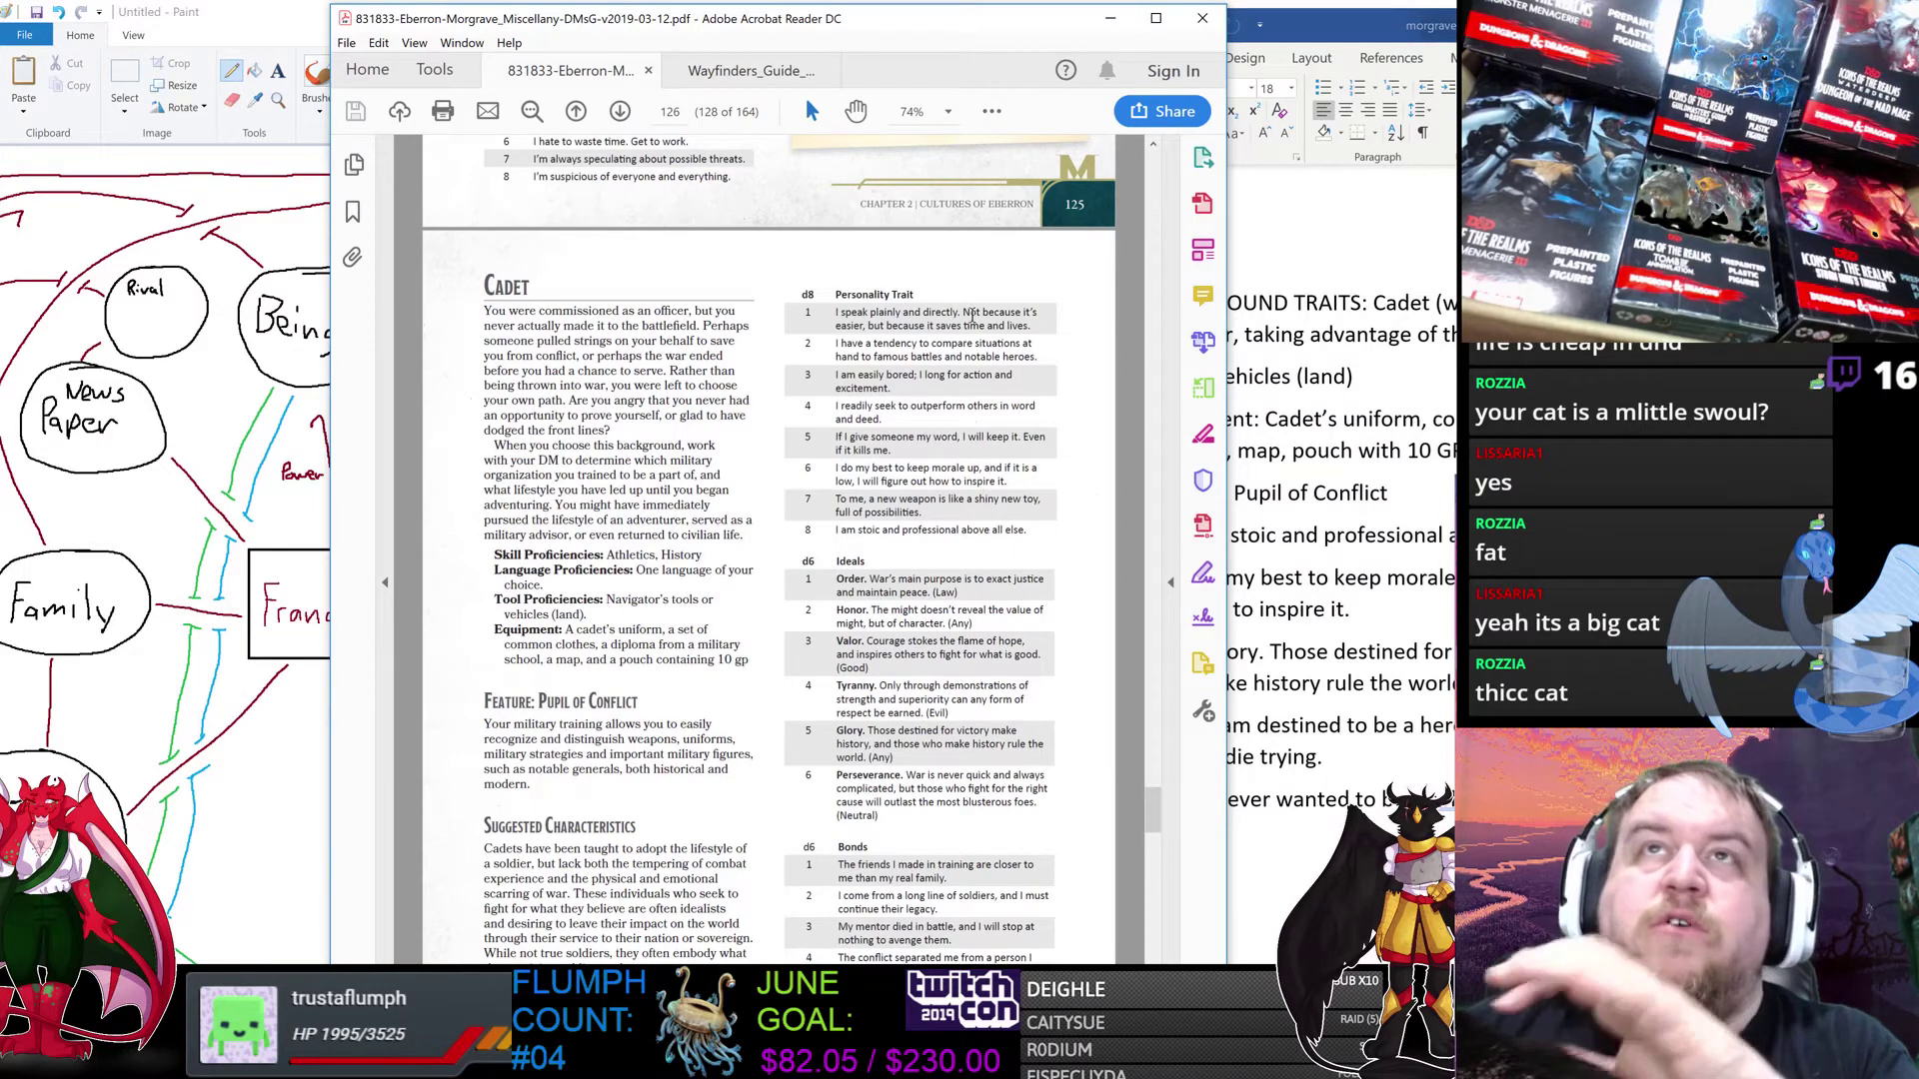
left_click(1109, 17)
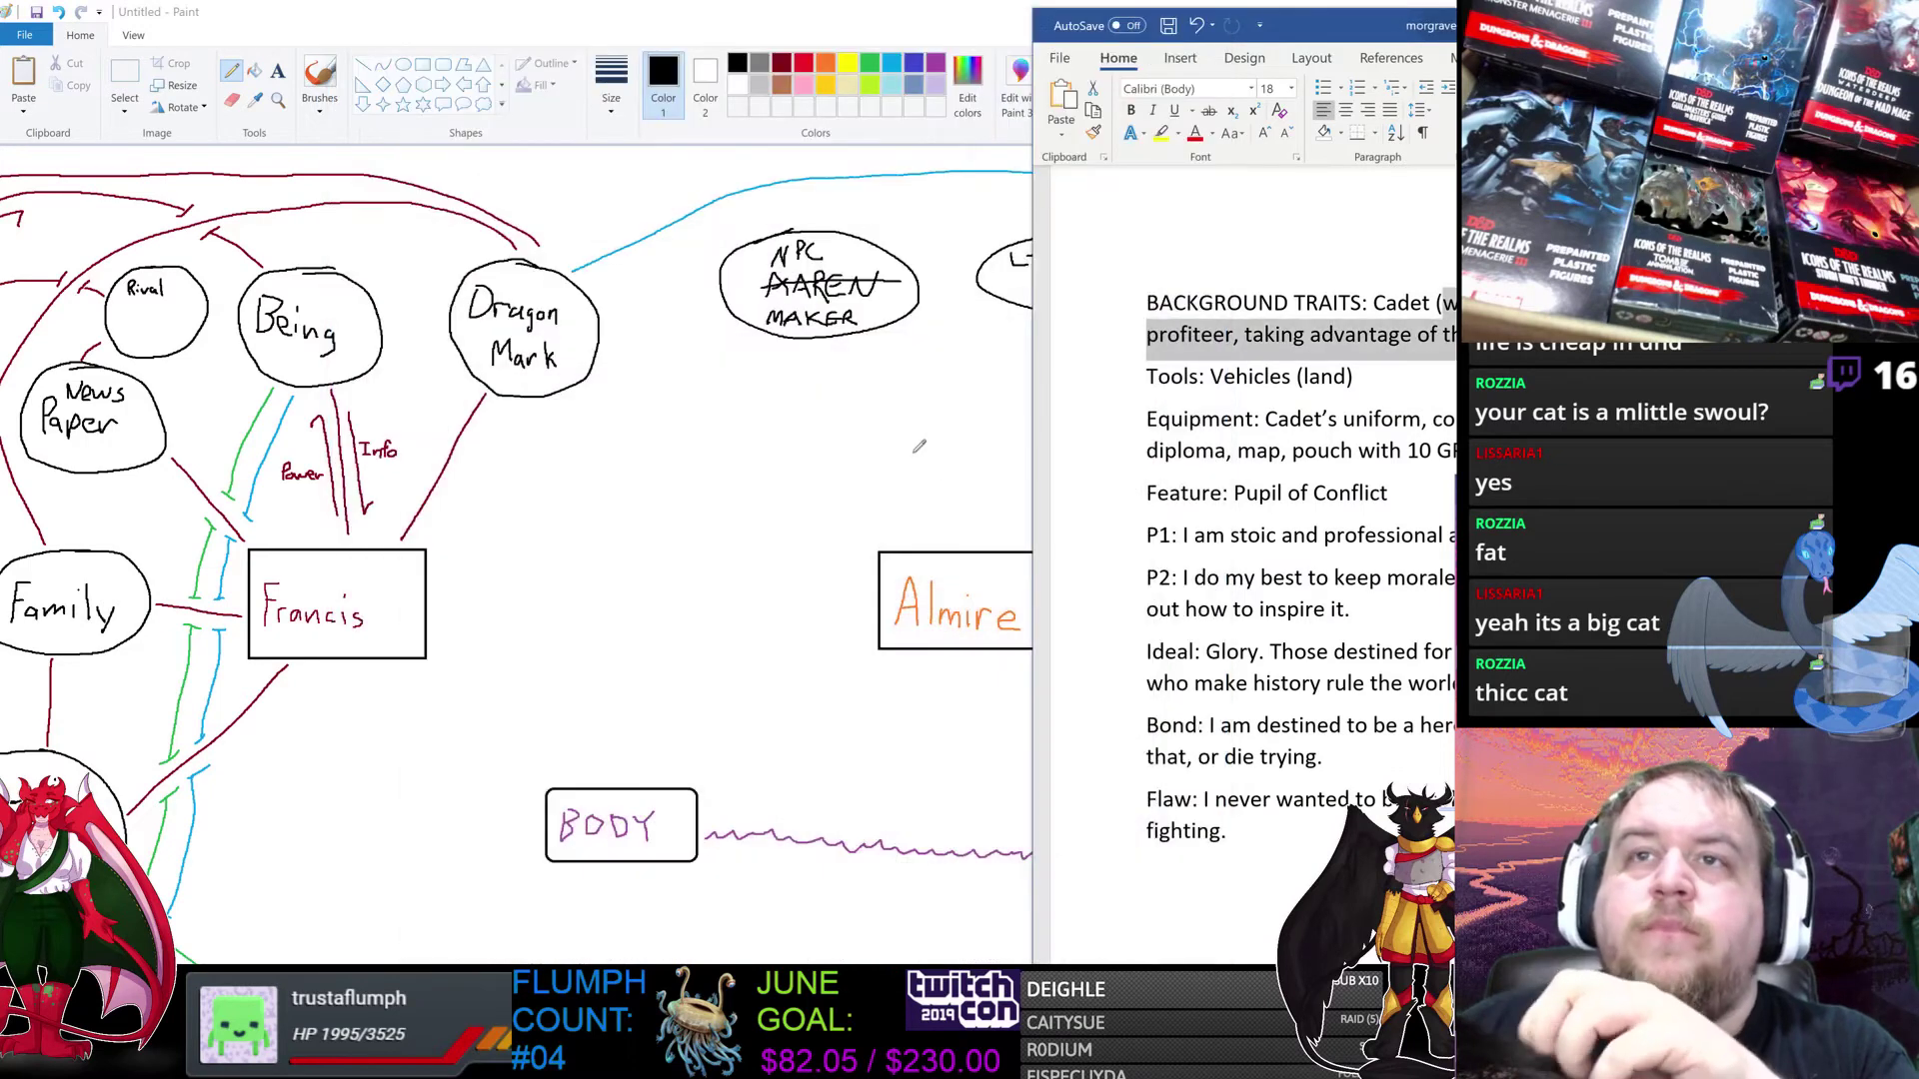
Step: Return to Paint and write "NPC CADET" in black inside the large empty circle below and beyond the 200 GP oval
left_click(996, 113)
scroll(699, 500, "right", 3)
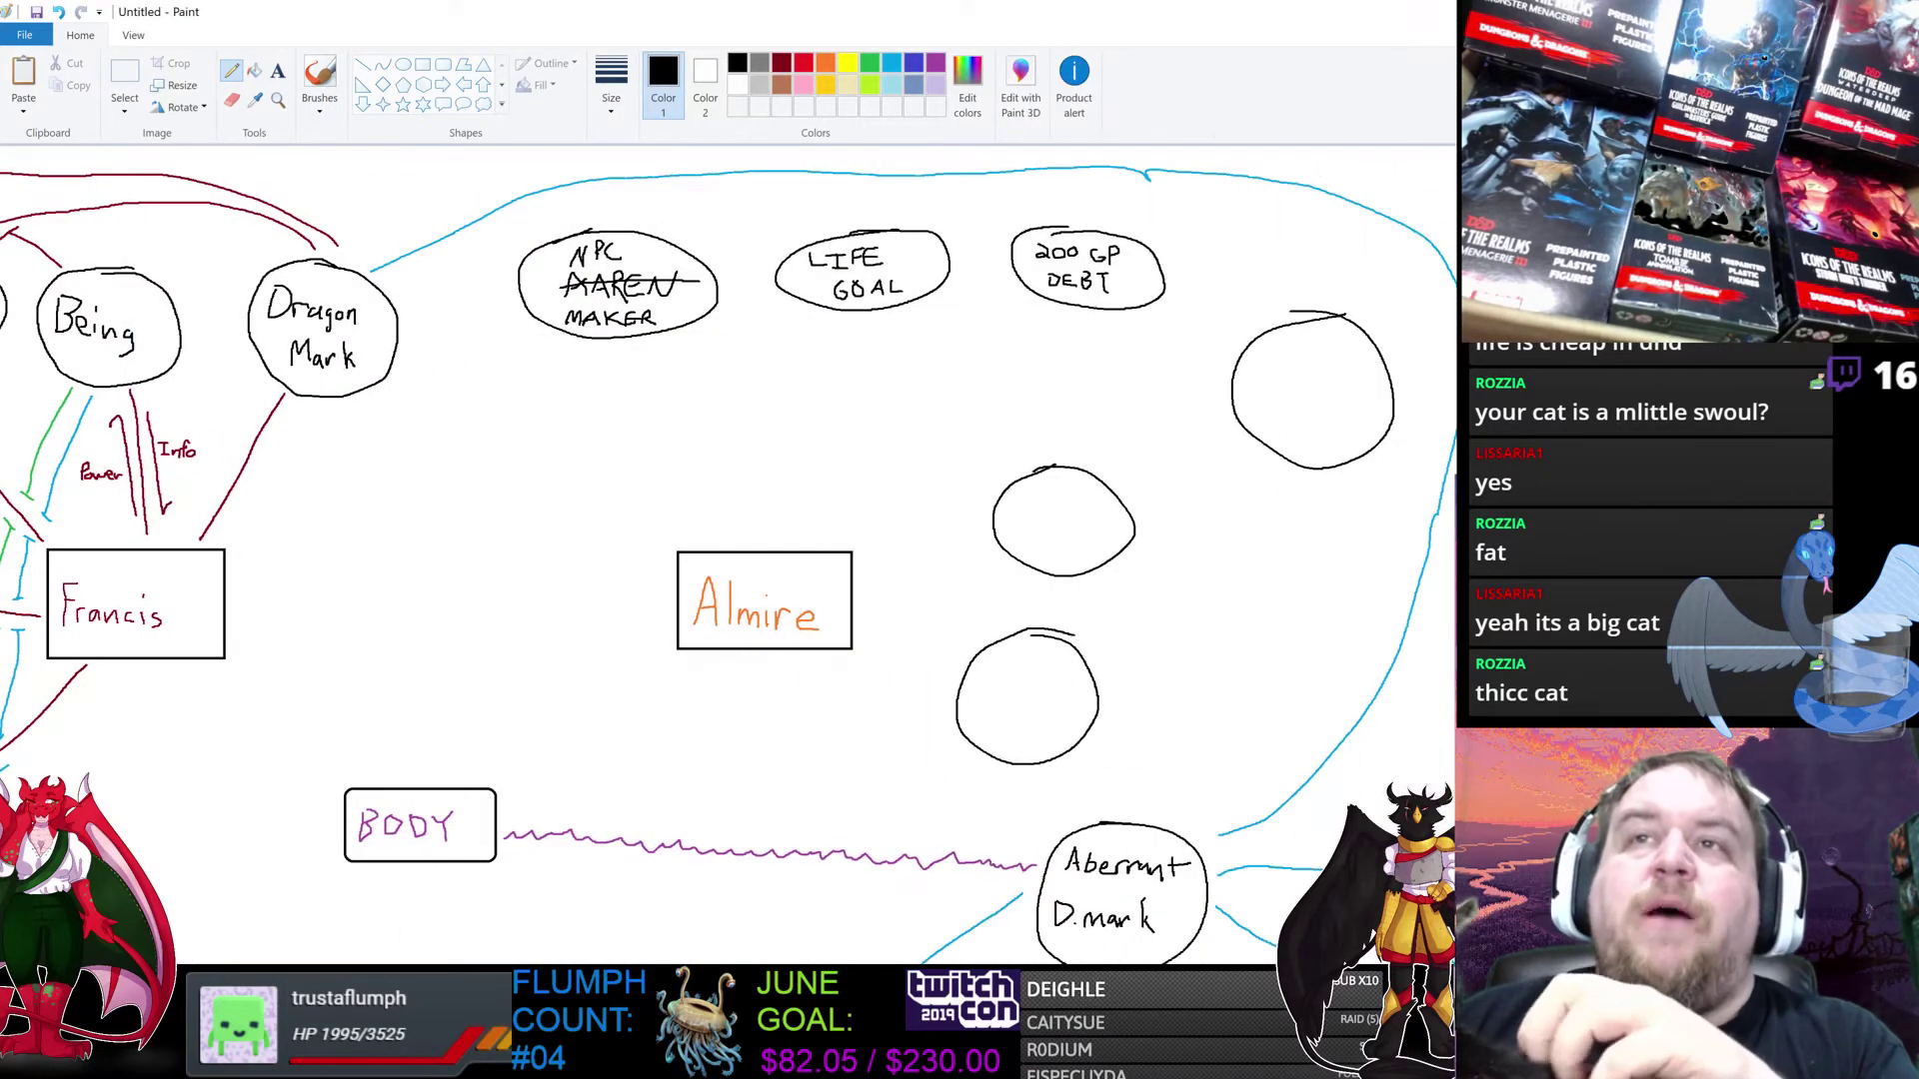
mouse_move(1281, 357)
left_mouse_down()
mouse_move(1310, 335)
mouse_move(1349, 359)
left_mouse_up()
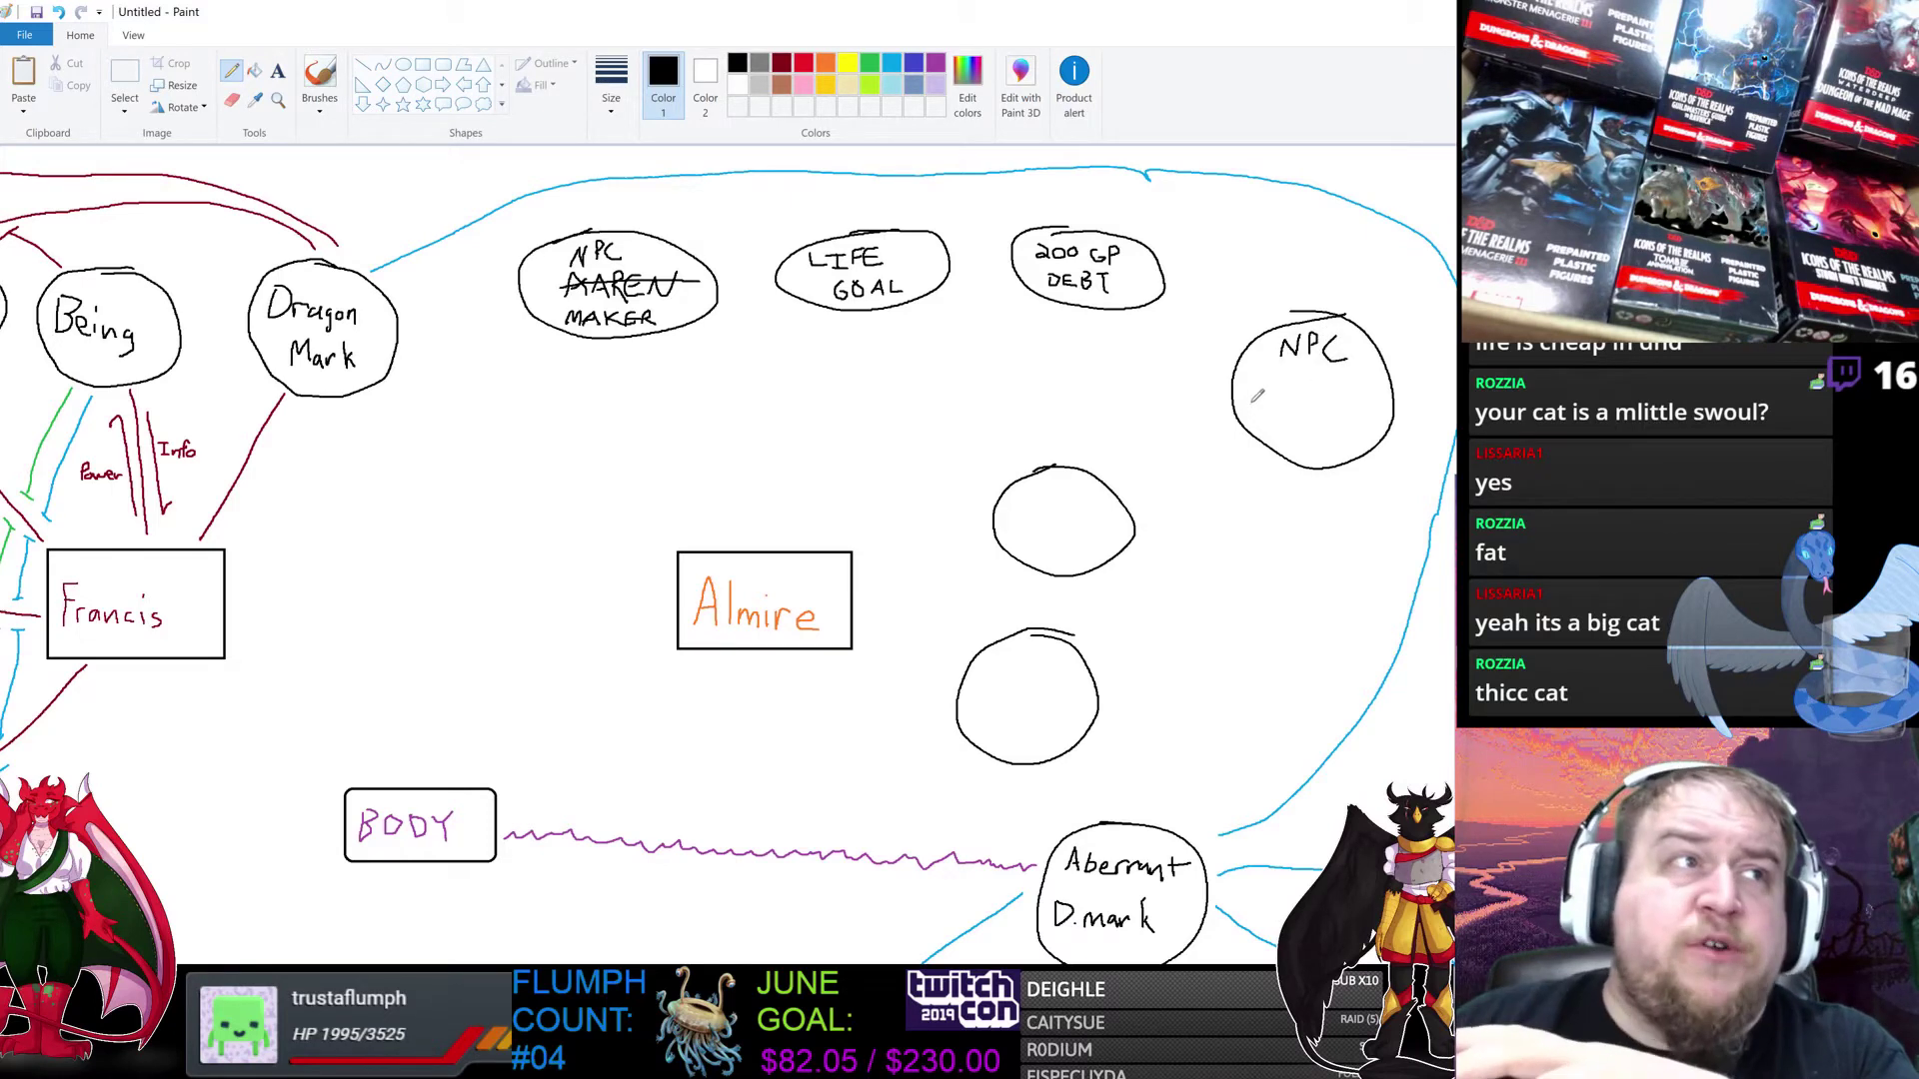
mouse_move(1255, 399)
left_mouse_down()
mouse_move(1241, 417)
mouse_move(1289, 423)
mouse_move(1315, 394)
mouse_move(1323, 421)
mouse_move(1369, 395)
mouse_move(1357, 425)
left_mouse_up()
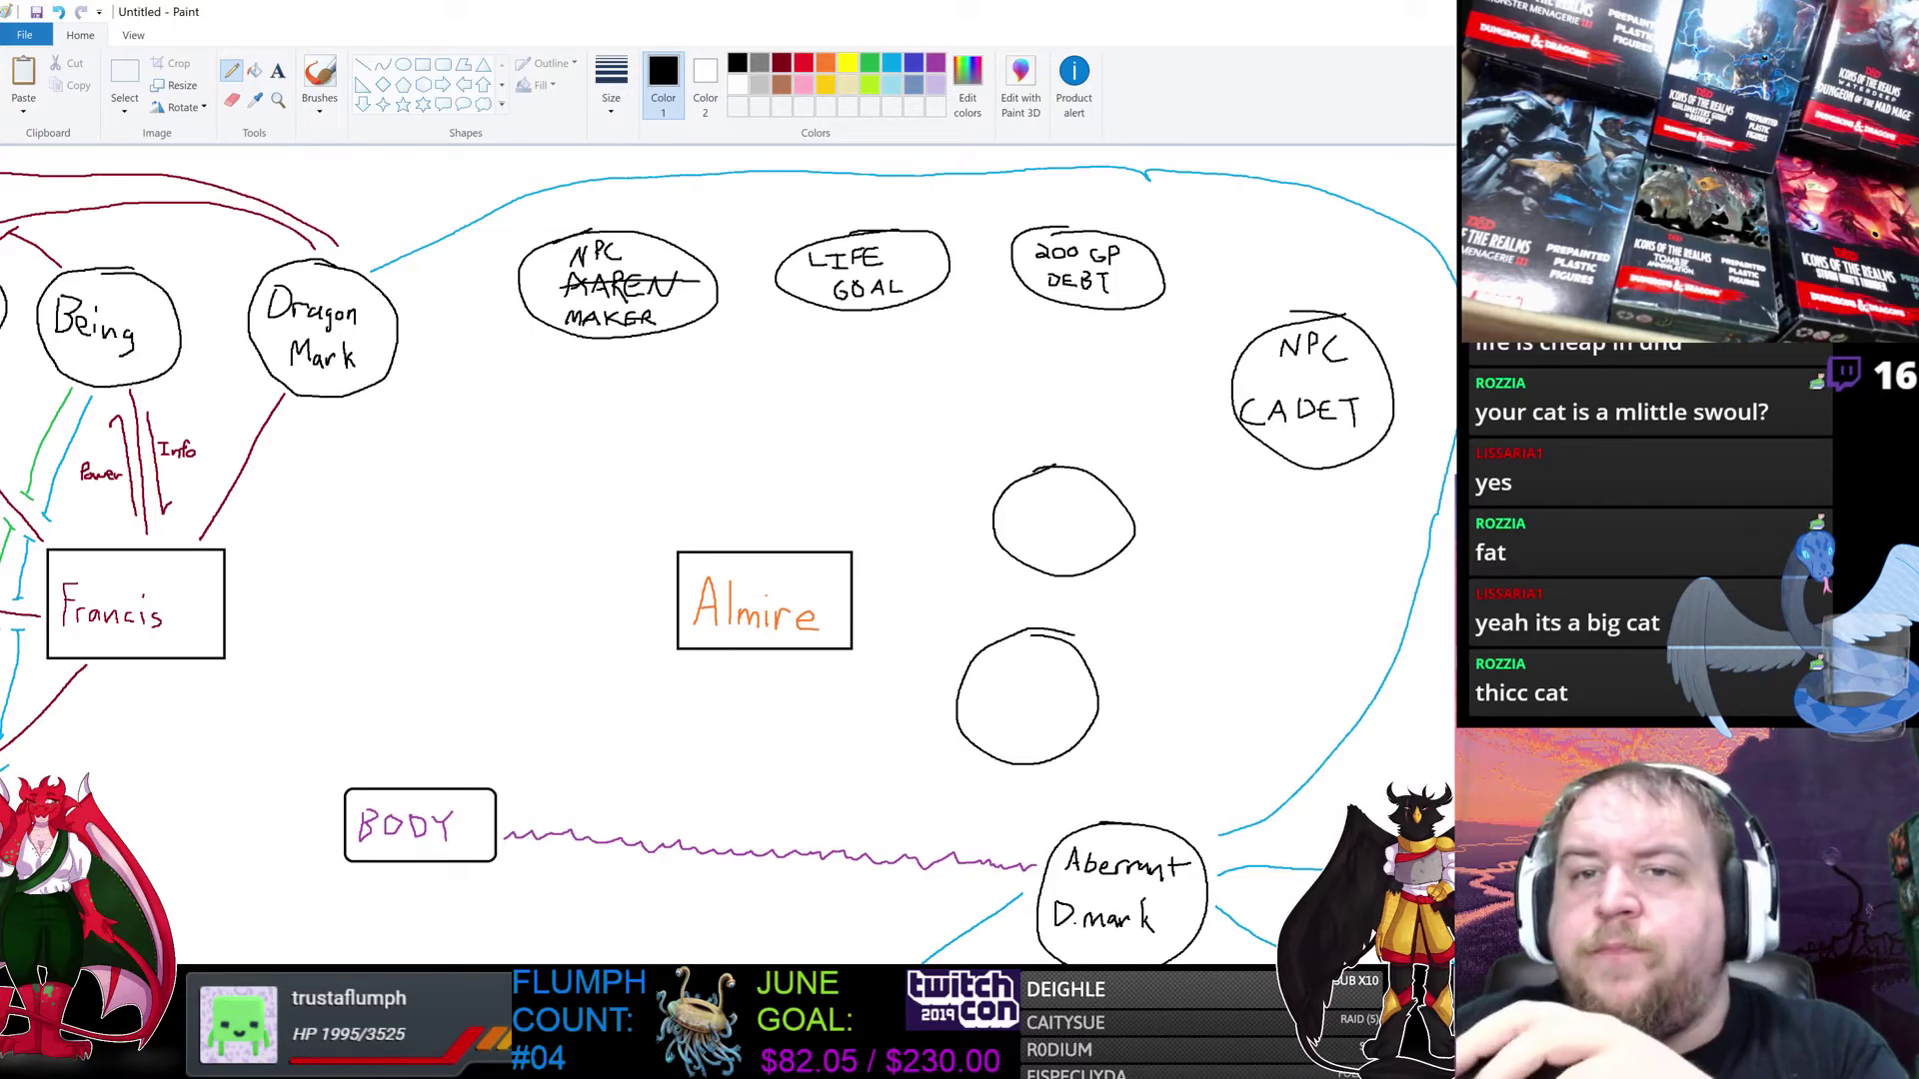
Step: Check the background traits in the Word notes and write "NPC MAINT." in the upper empty circle beside the Almire box
key("alt+Tab")
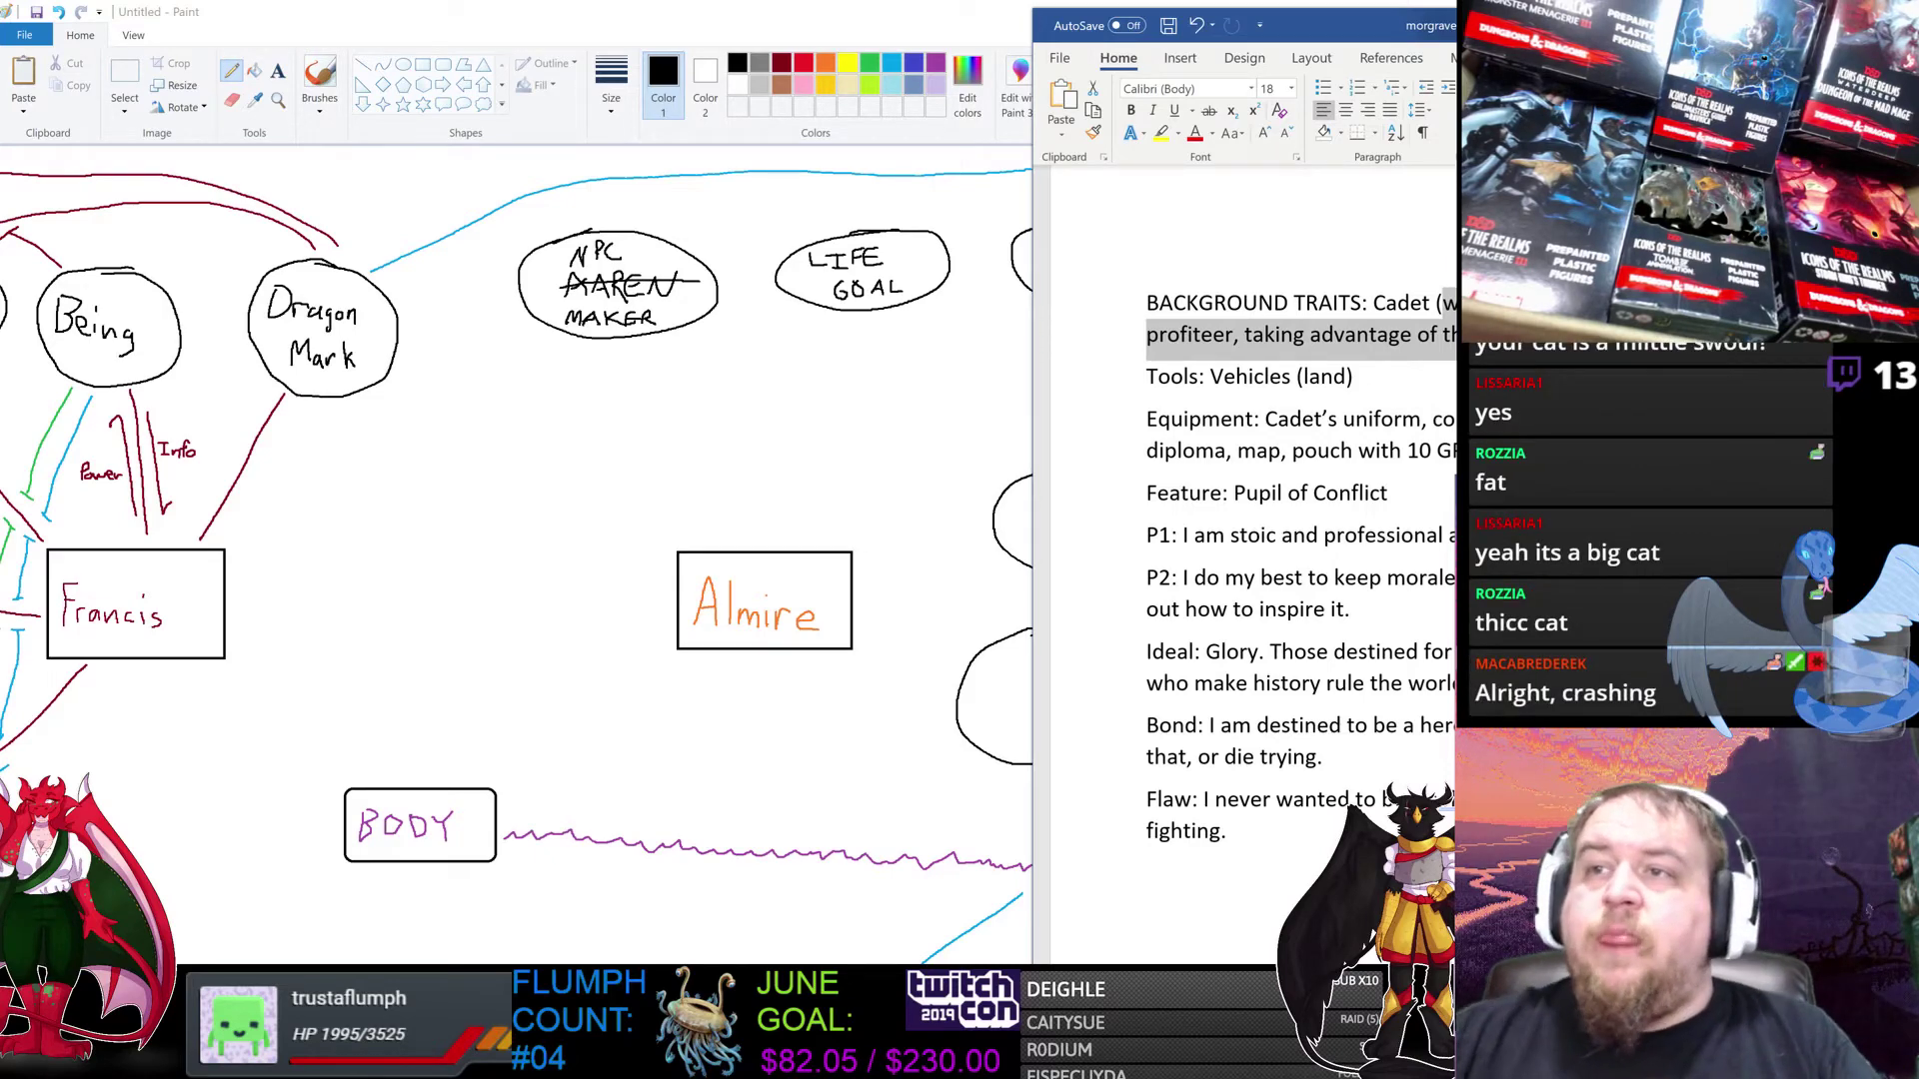
left_click(943, 22)
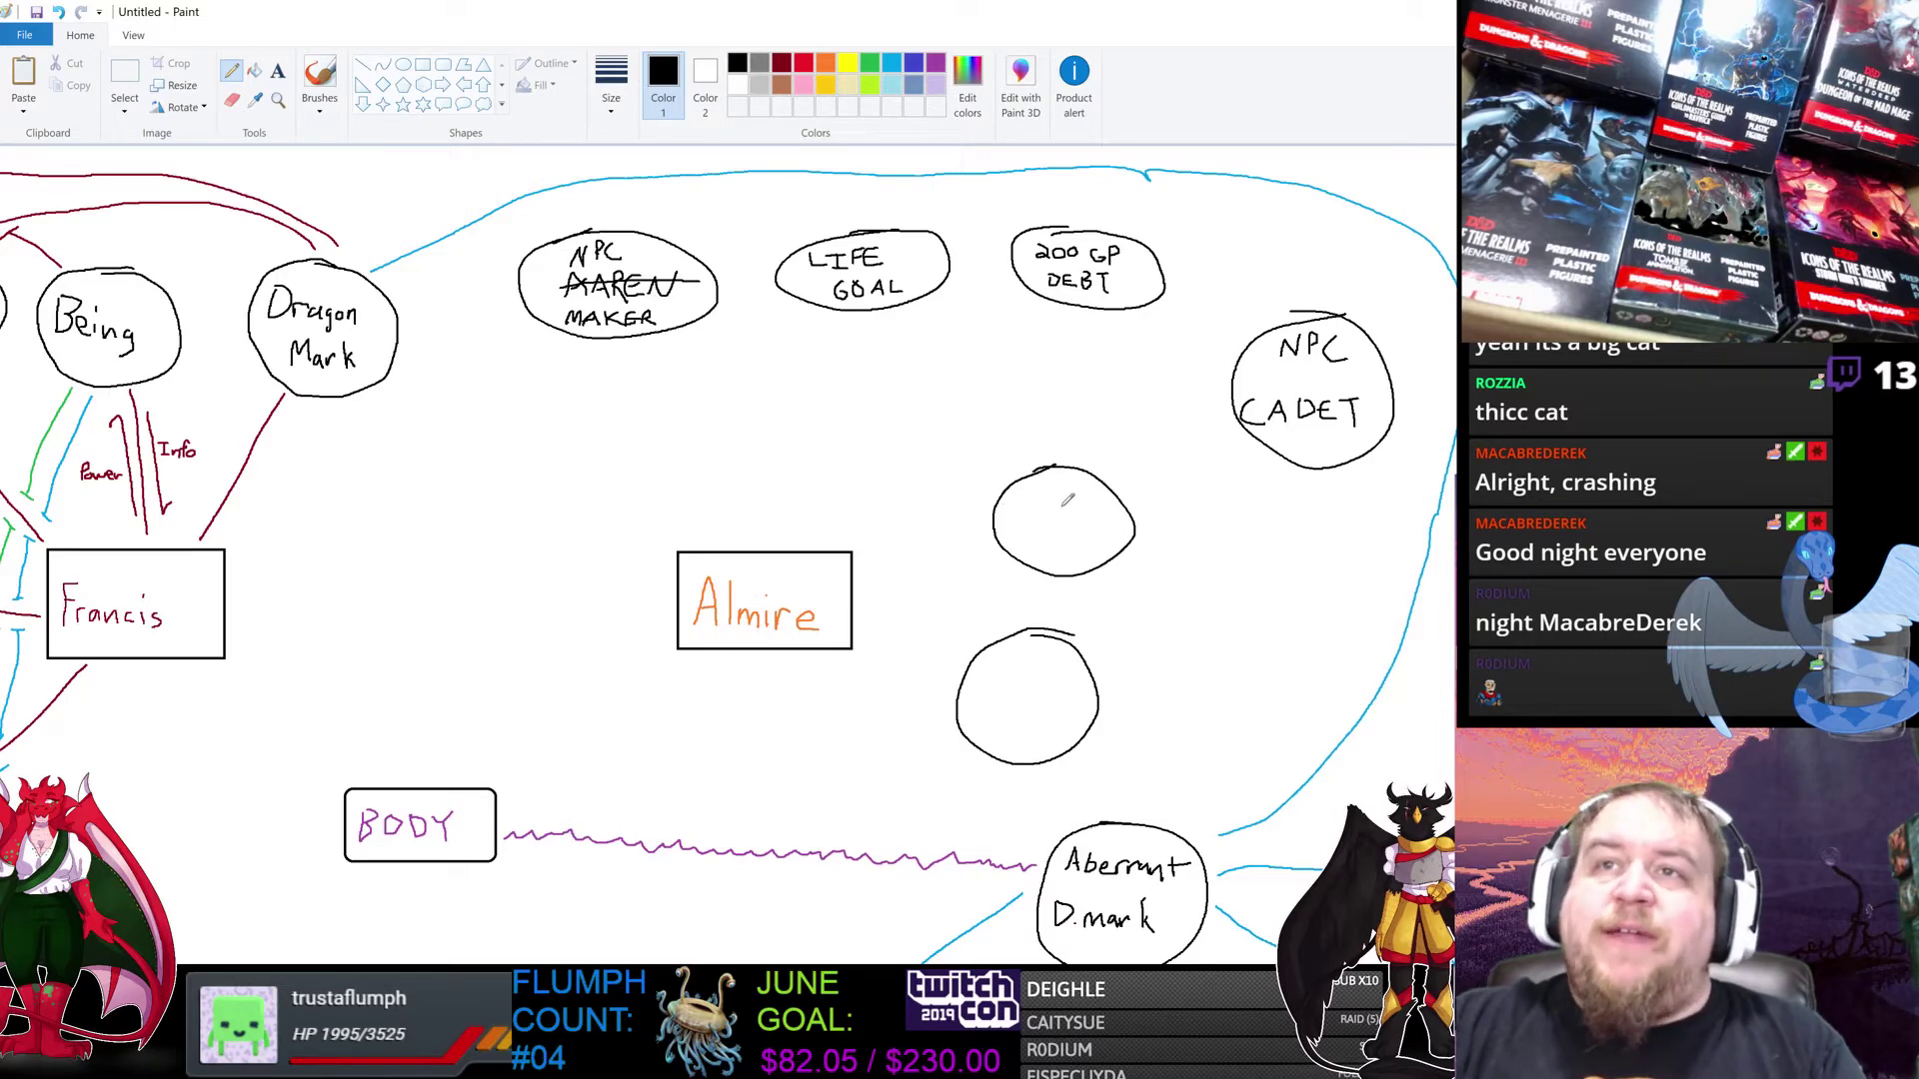
mouse_move(1047, 496)
left_mouse_down()
mouse_move(1061, 479)
mouse_move(1087, 499)
left_mouse_up()
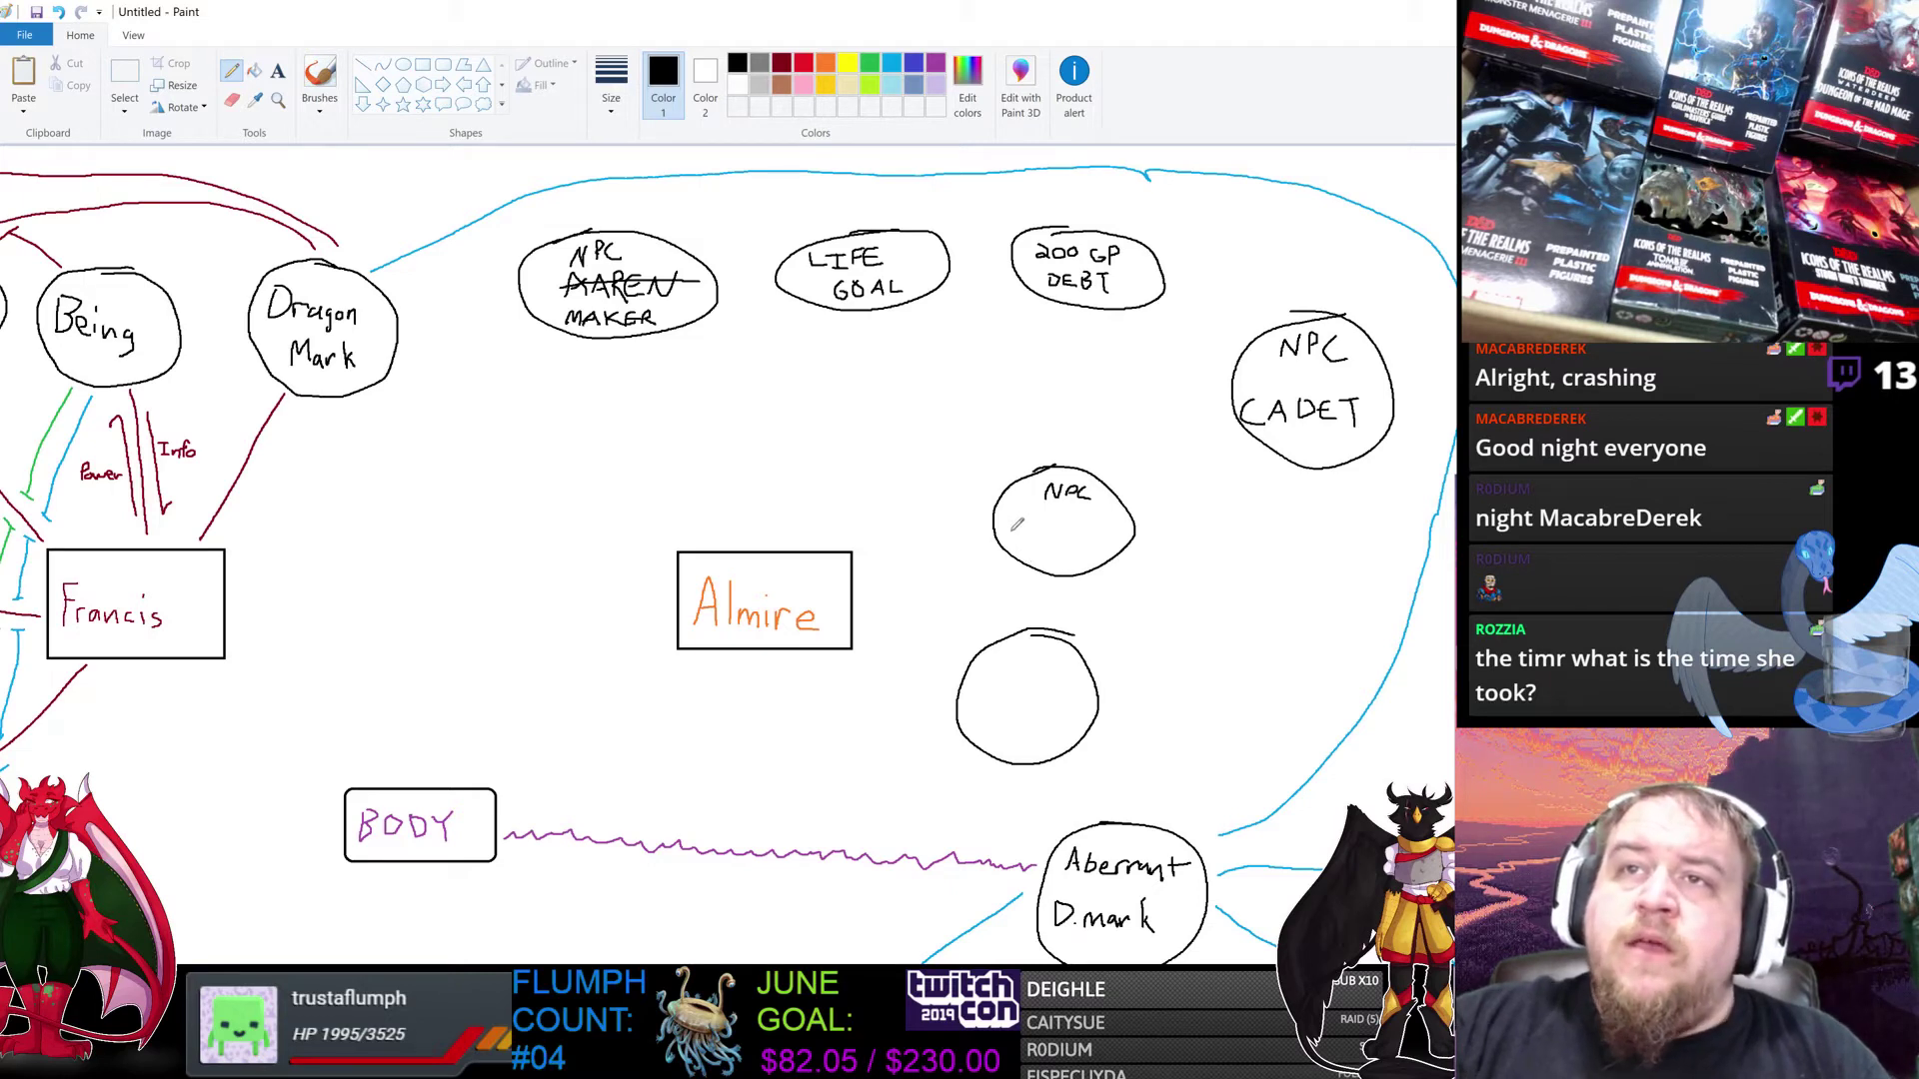
mouse_move(1015, 532)
left_mouse_down()
mouse_move(1065, 536)
mouse_move(1074, 517)
mouse_move(1086, 540)
mouse_move(1089, 515)
mouse_move(1121, 518)
mouse_move(1106, 544)
left_mouse_up()
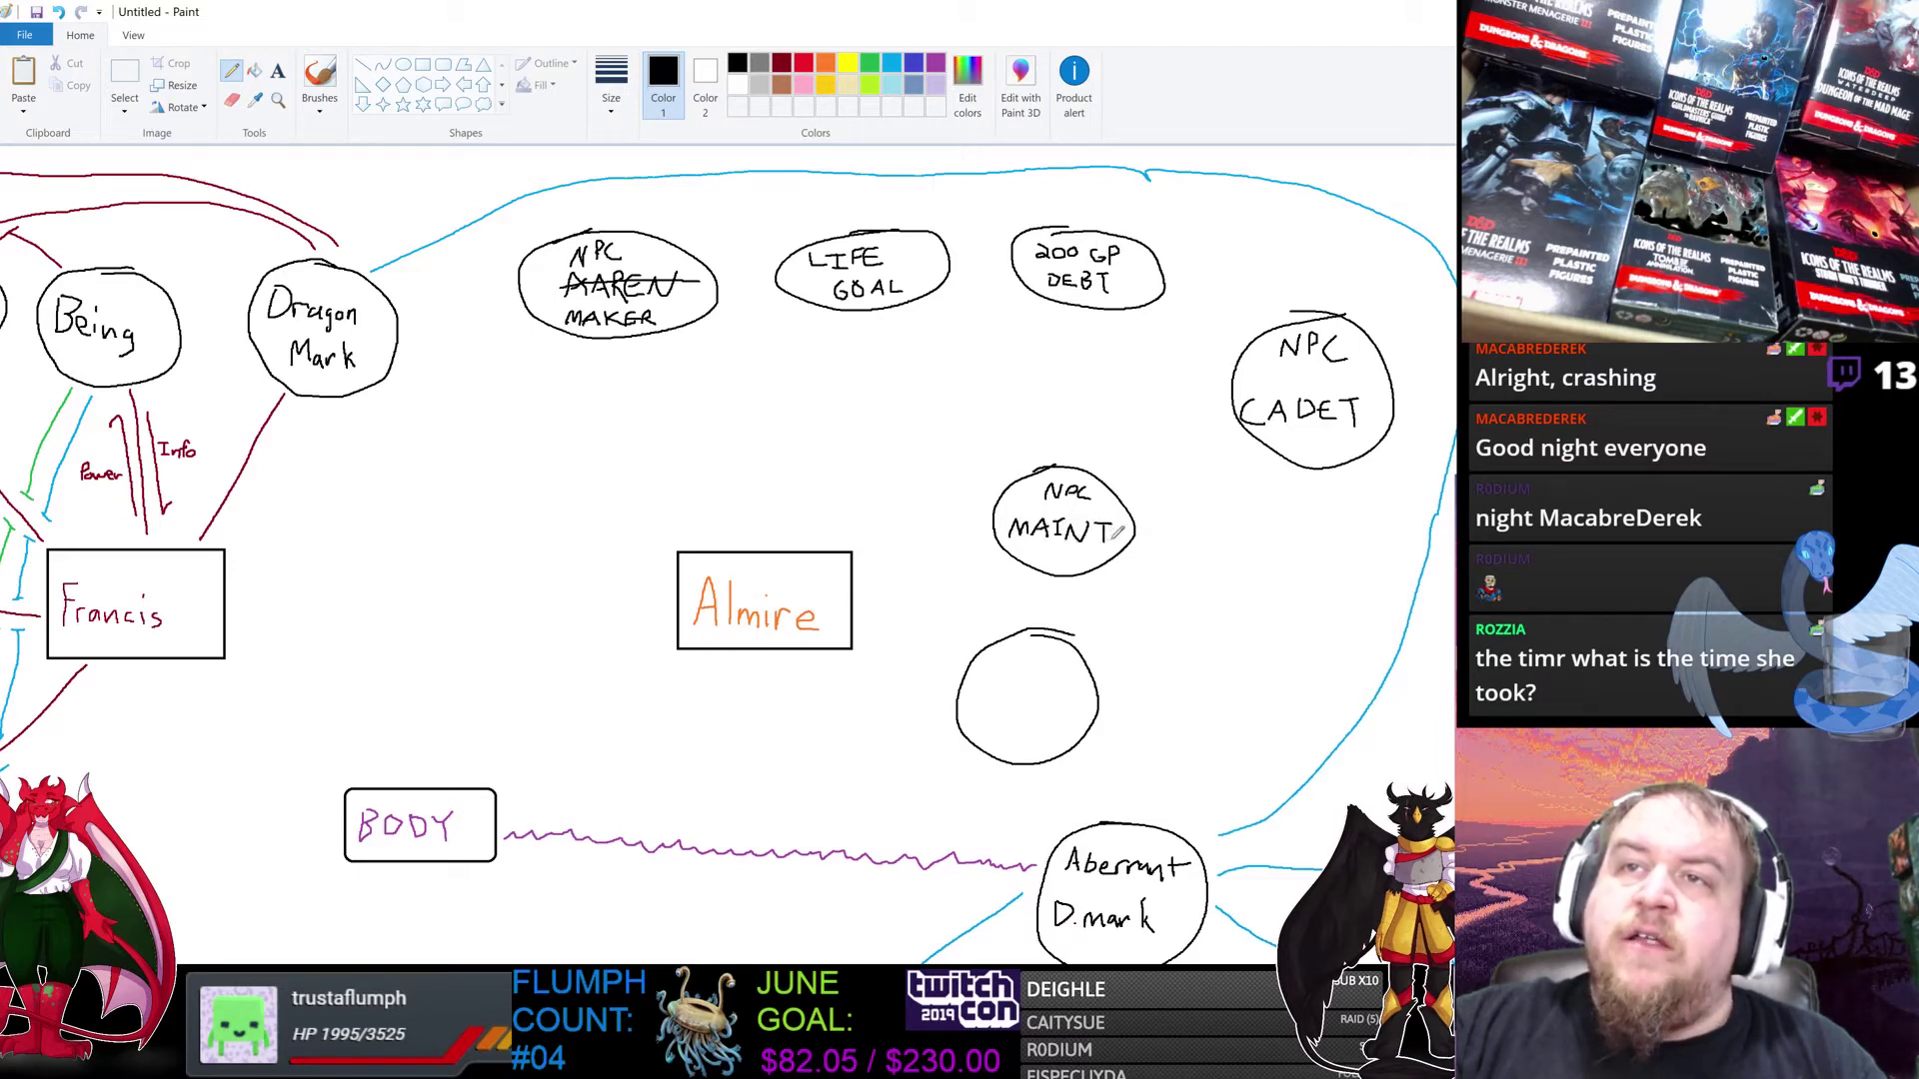
left_click(1112, 540)
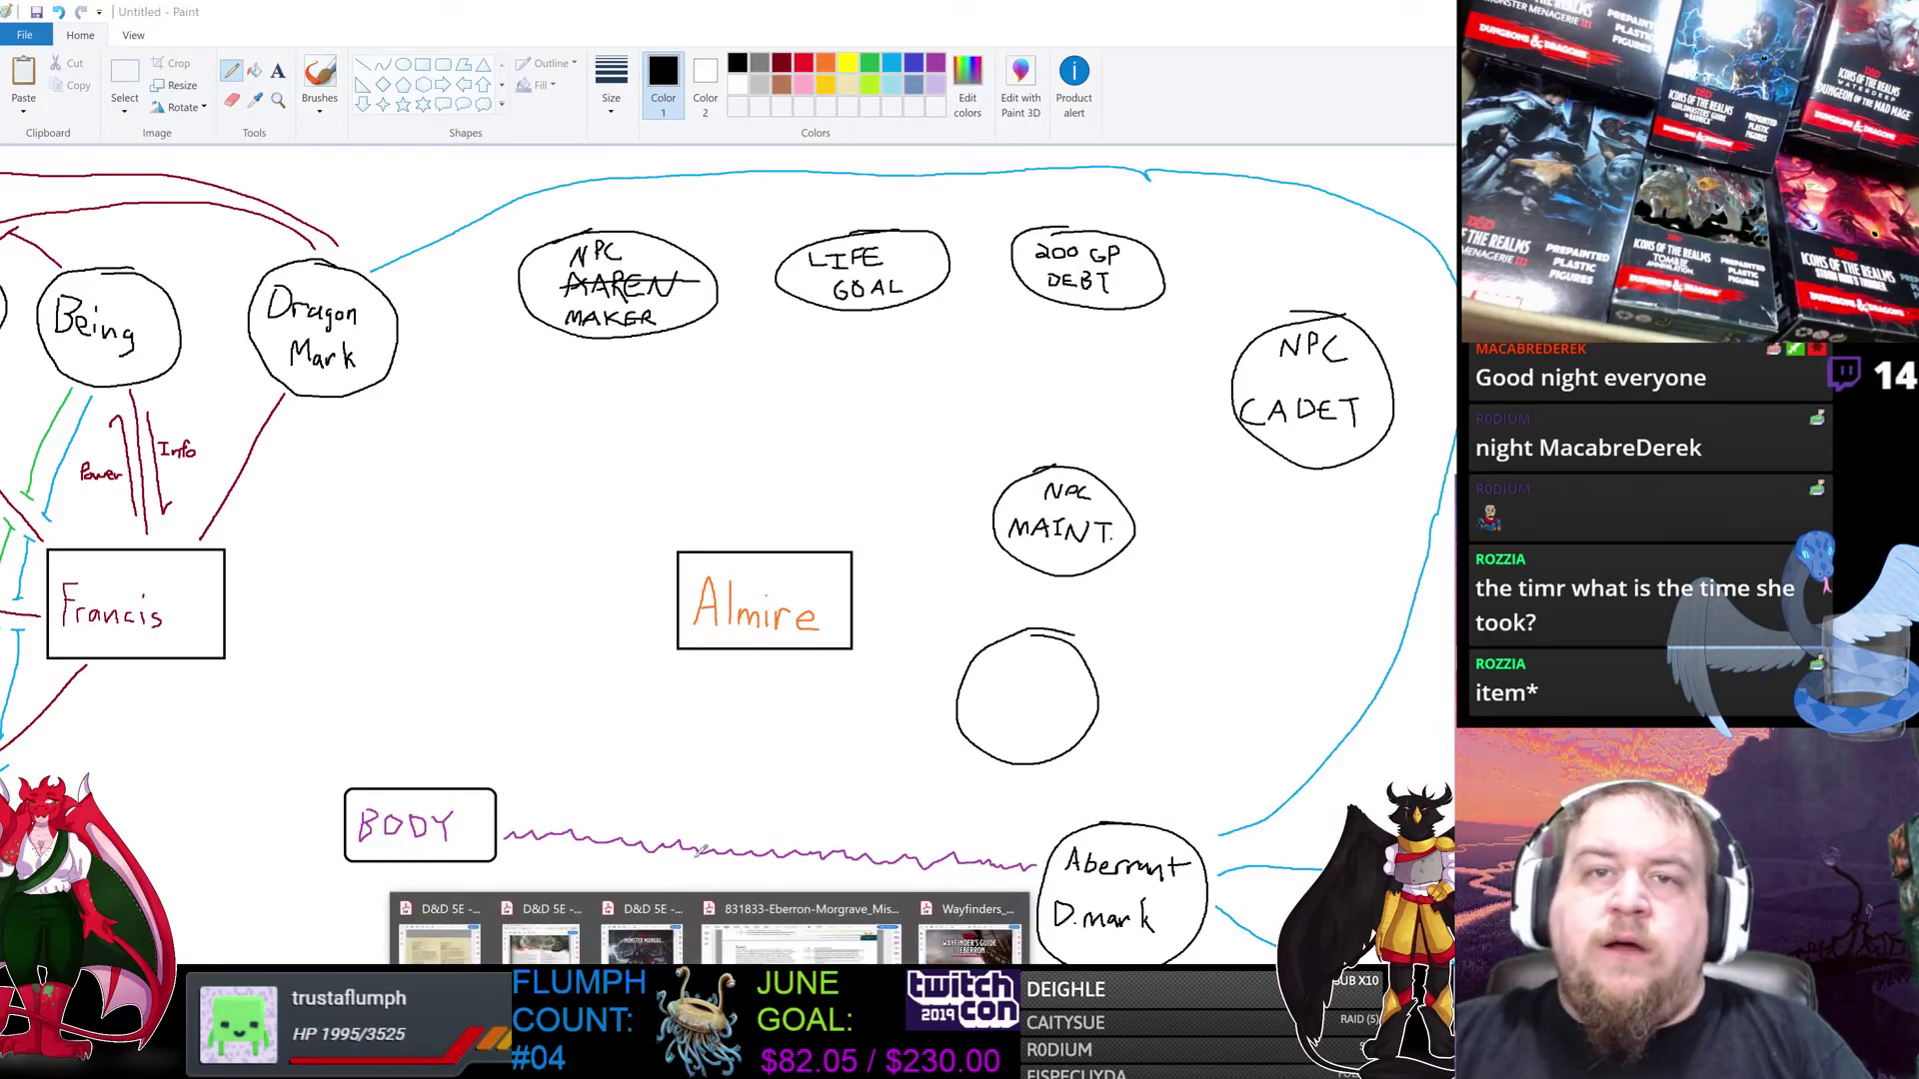
Step: Open the Dungeon Master's Guide PDF in Acrobat Reader and go to Chapter 7: Treasure using its bookmarks
left_click(541, 926)
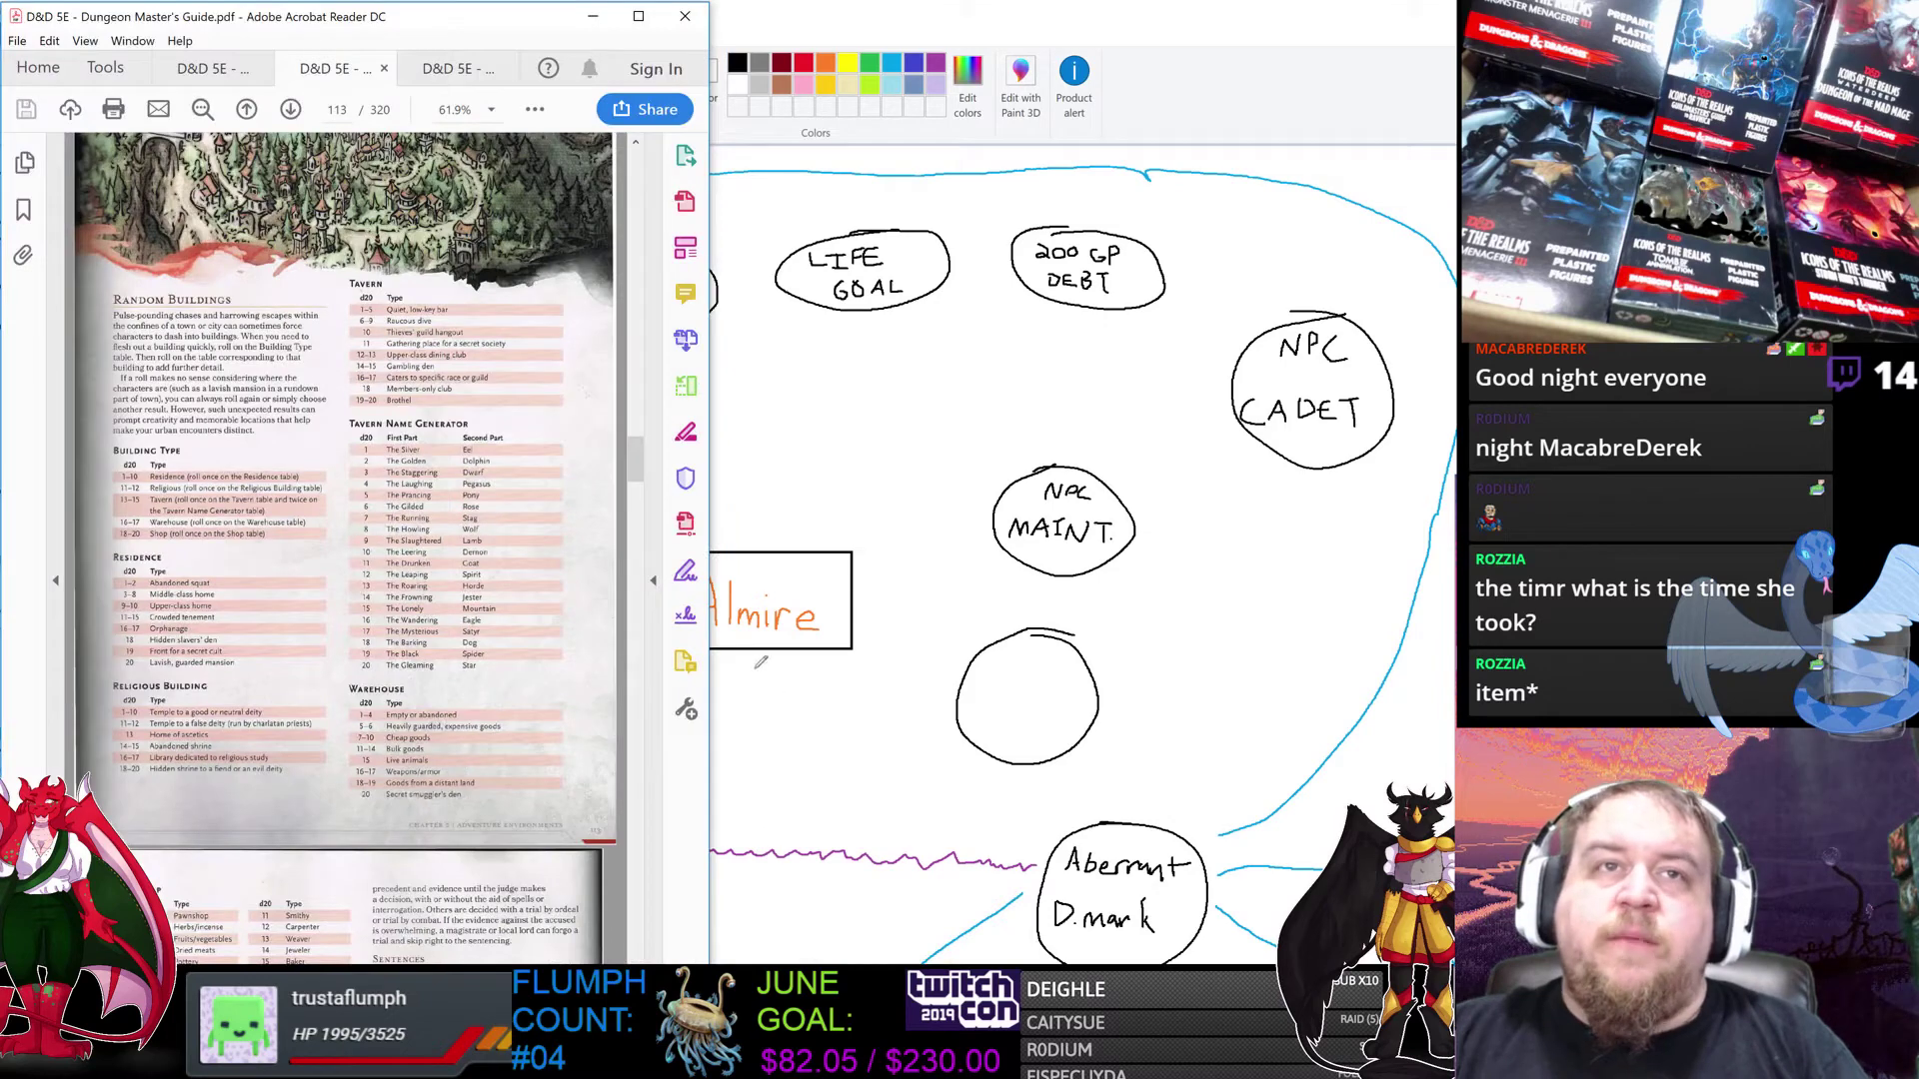
left_click(24, 210)
scroll(187, 752, "down", 1)
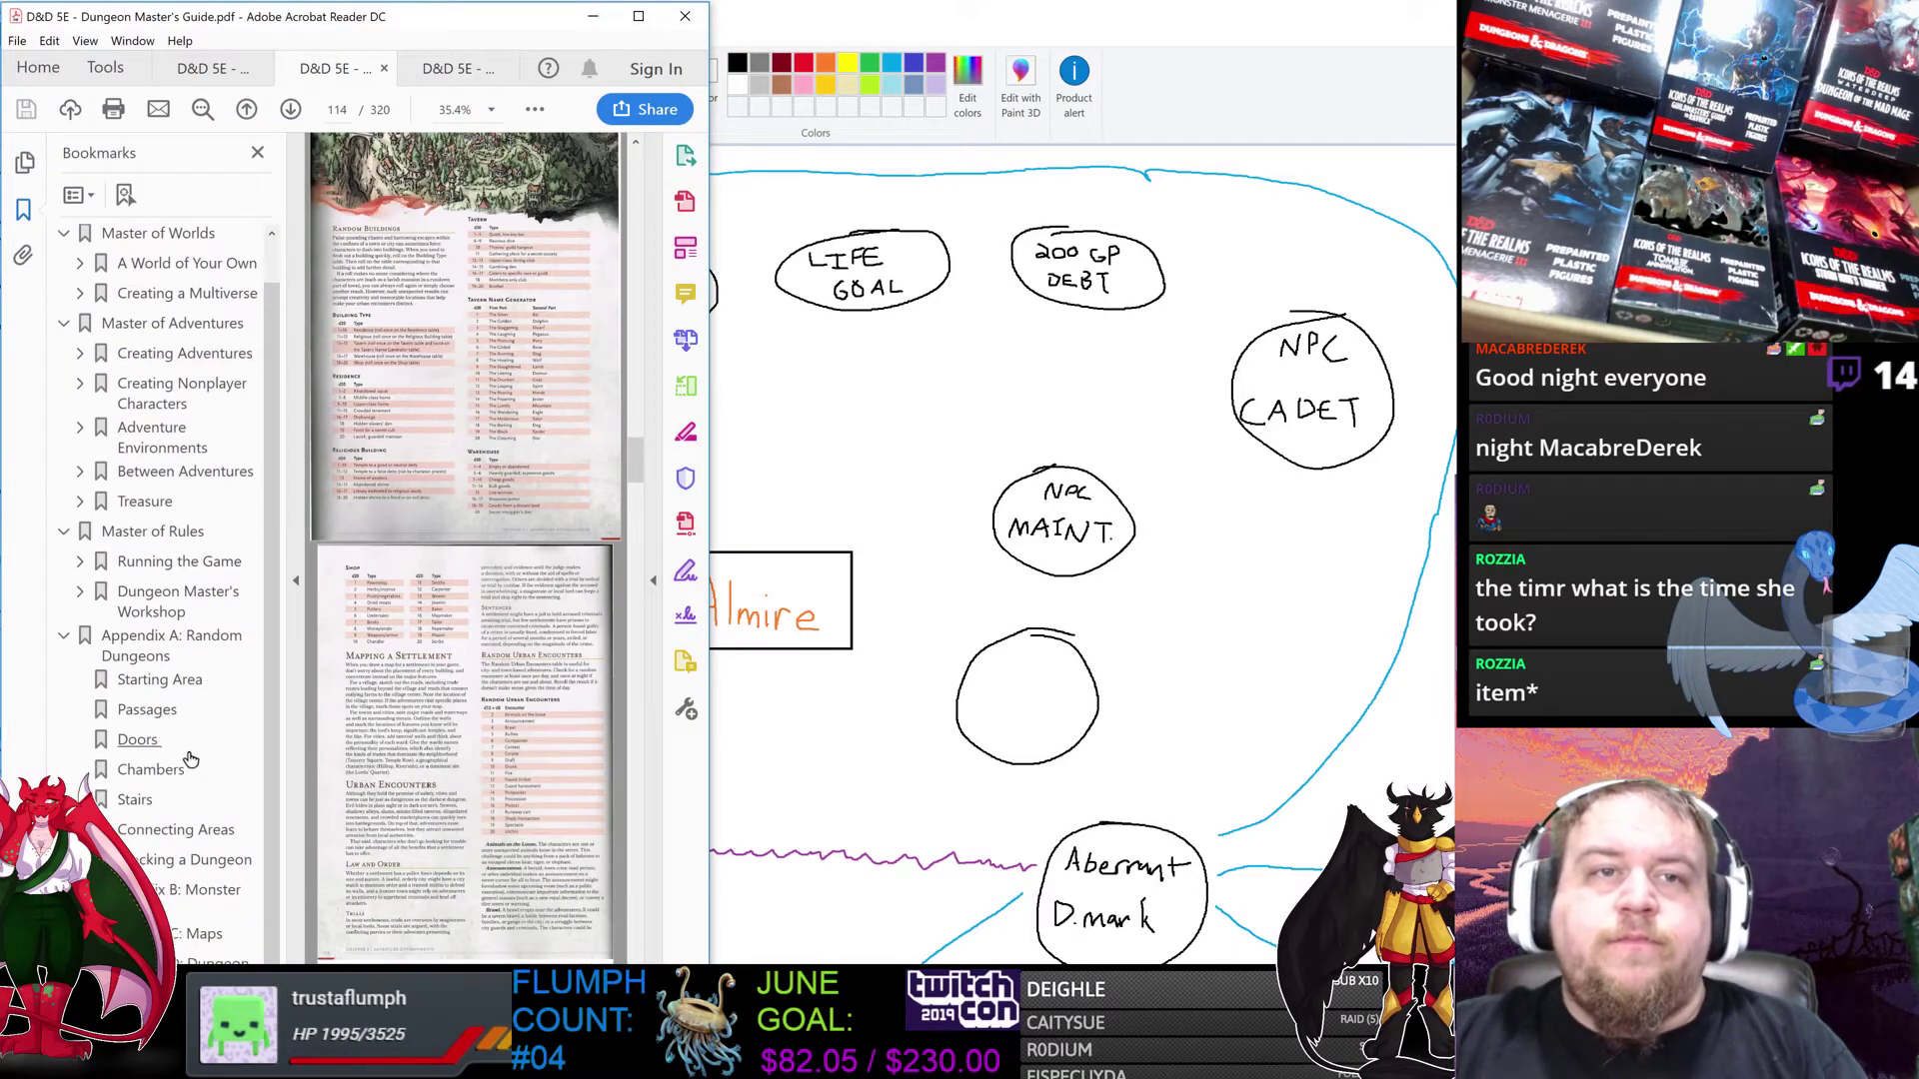
scroll(185, 750, "up", 1)
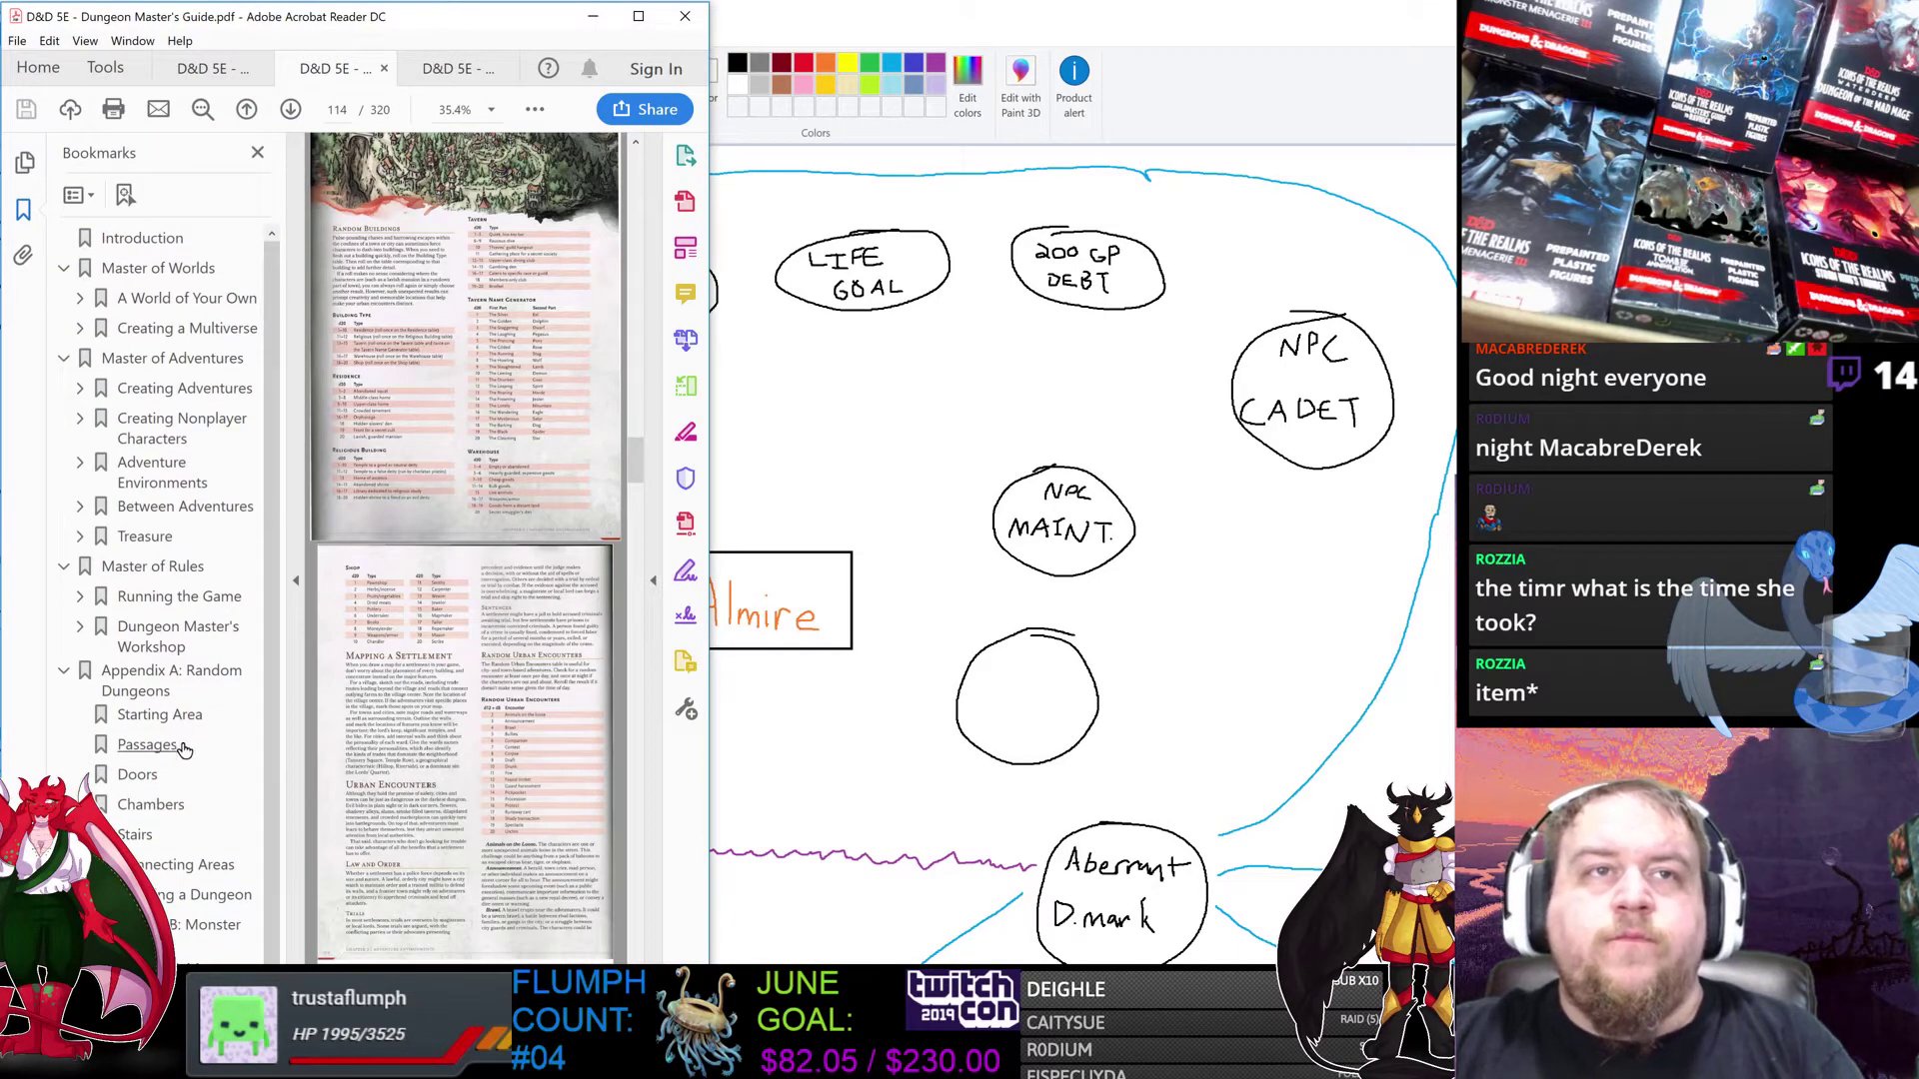
left_click(145, 536)
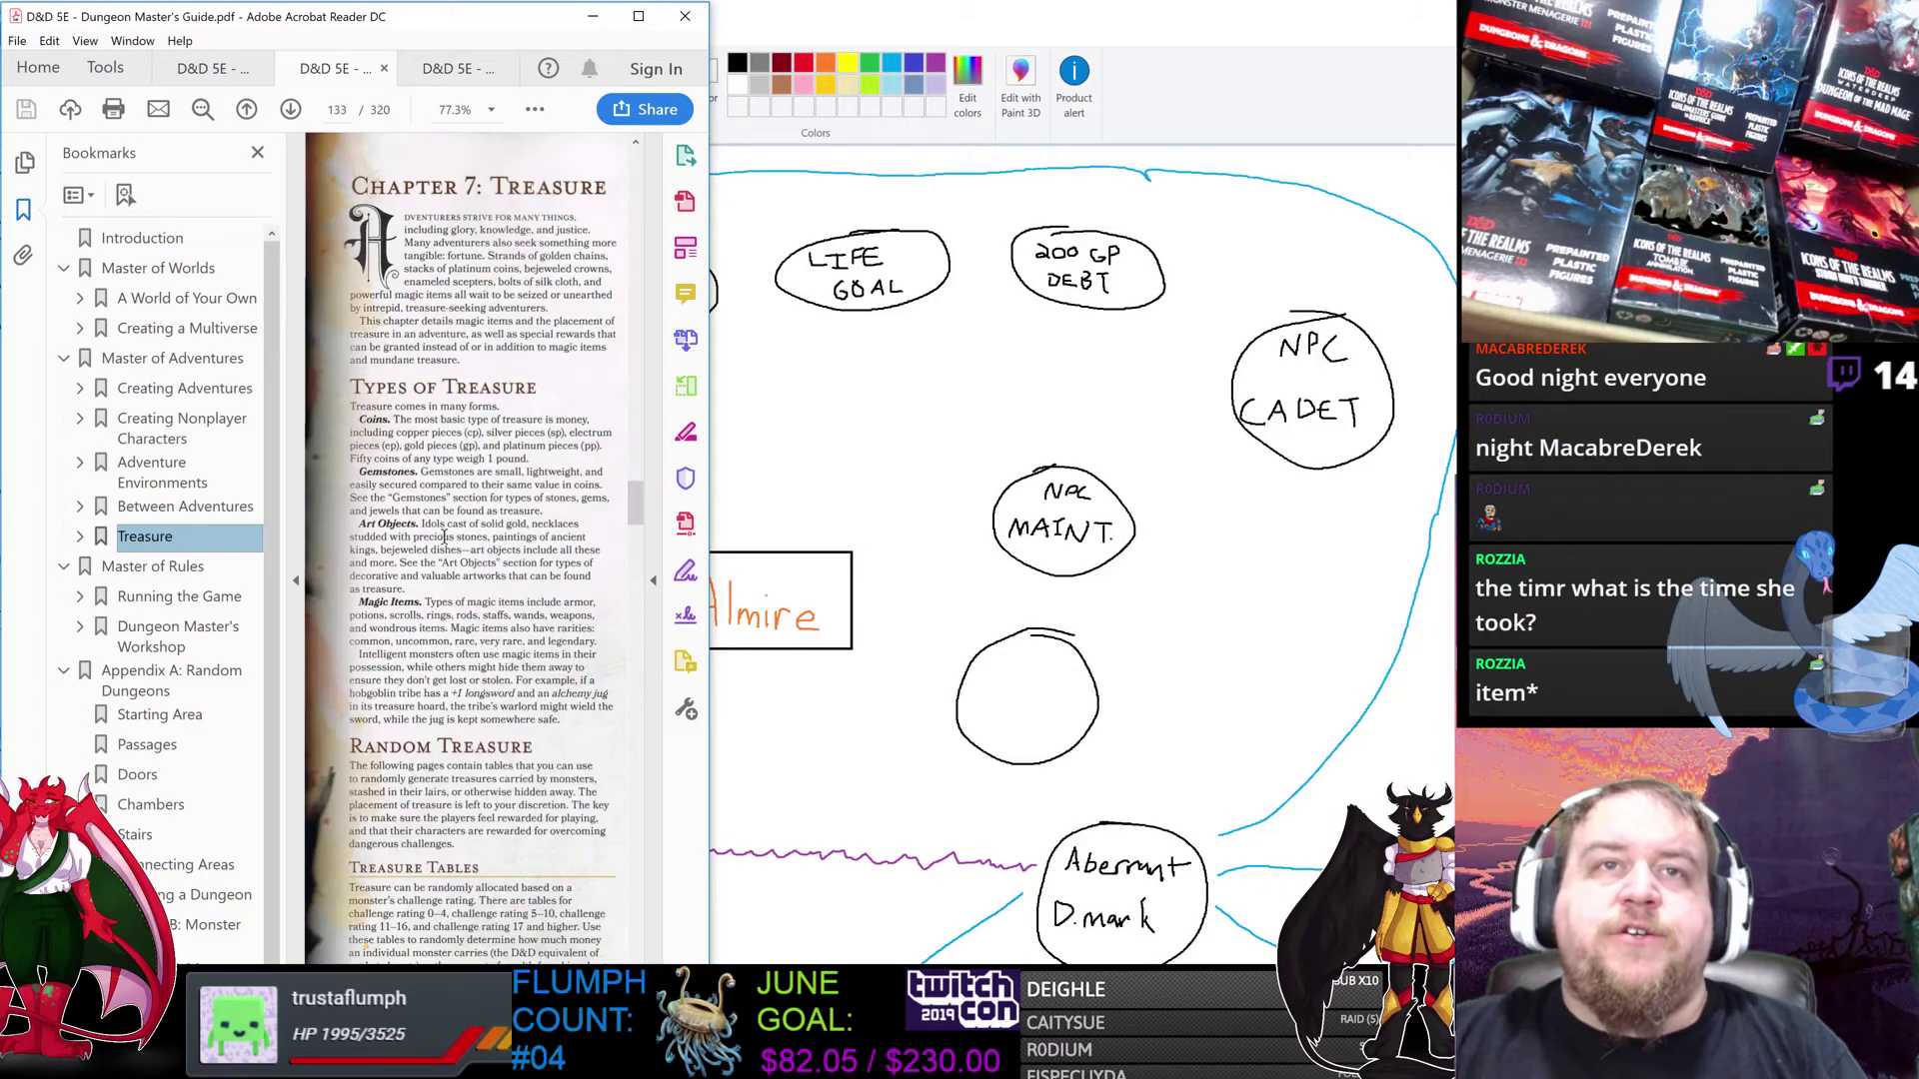
left_click(25, 212)
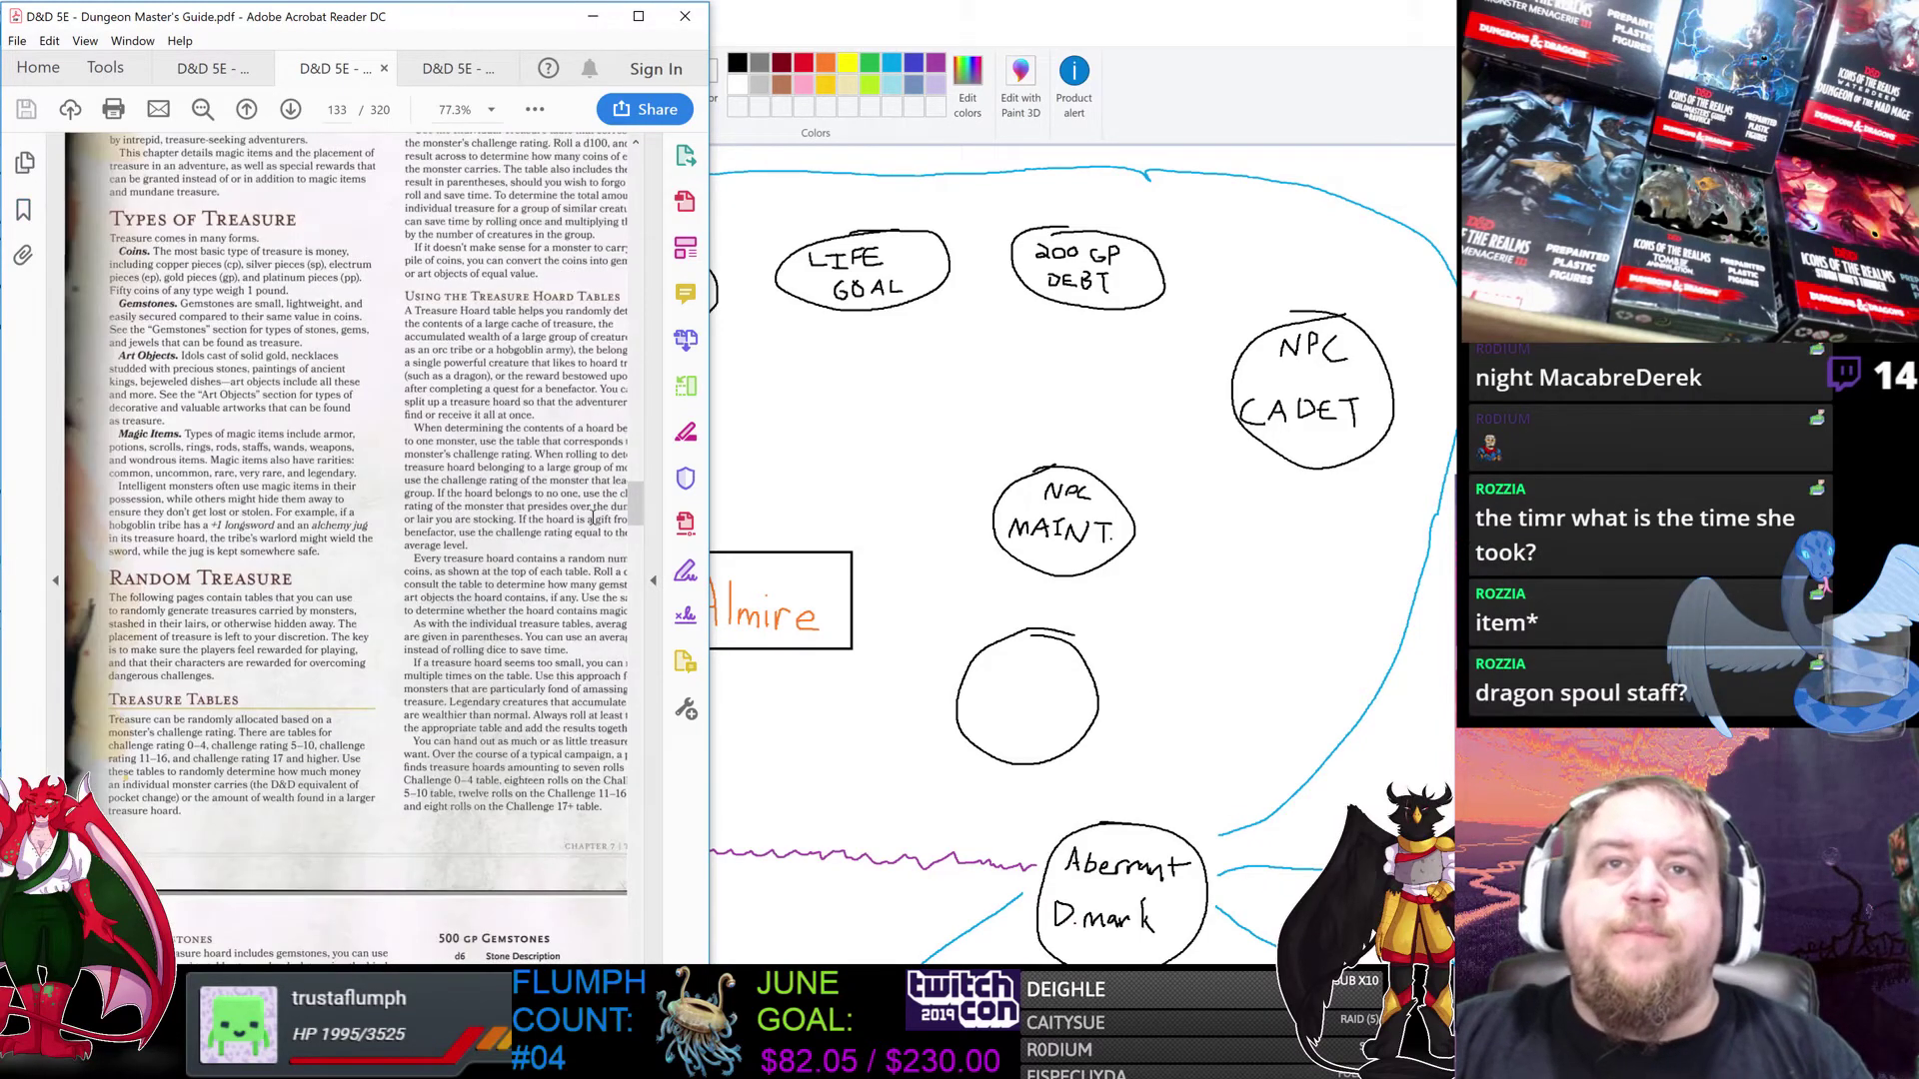
Step: Find the art object and magic item tables on PDF page 135, and roll one d6 in the web dice roller
scroll(602, 515, "down", 10)
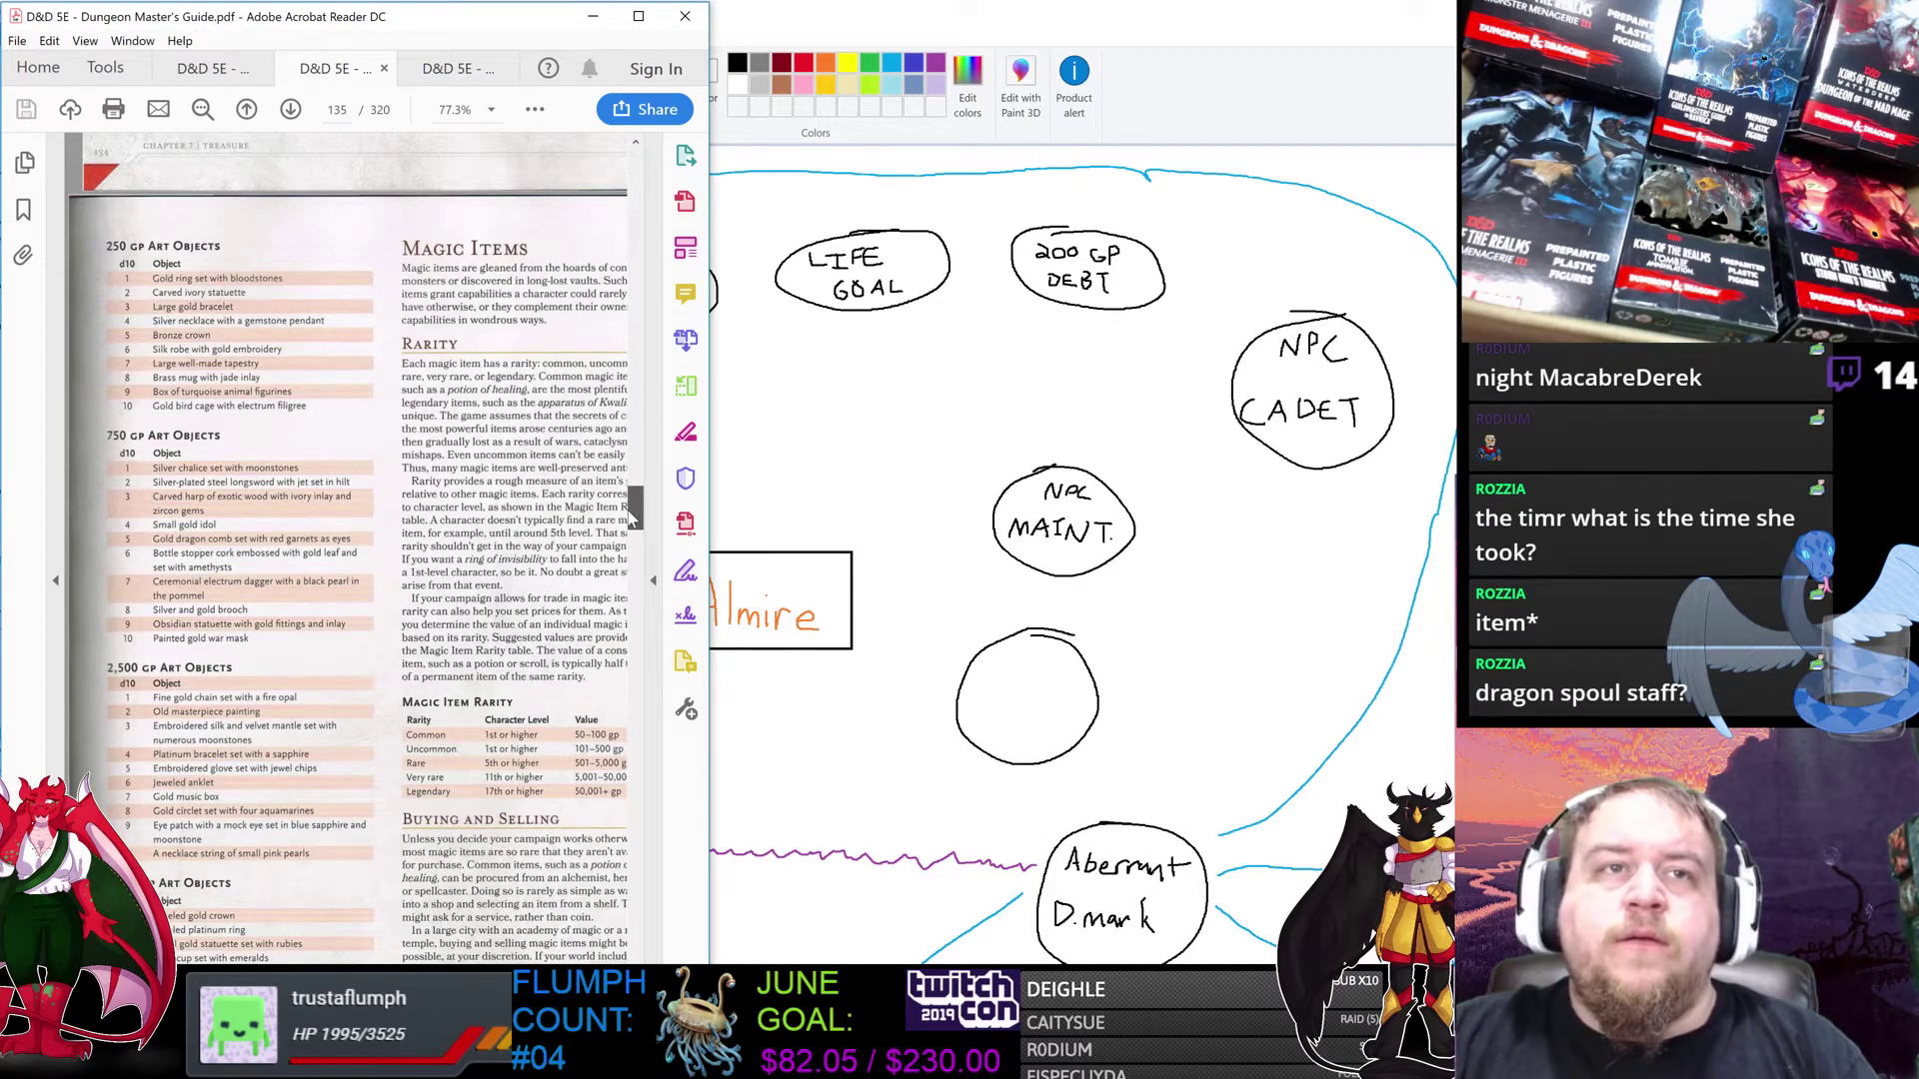
scroll(632, 515, "down", 5)
scroll(504, 544, "up", 4)
scroll(504, 544, "up", 3)
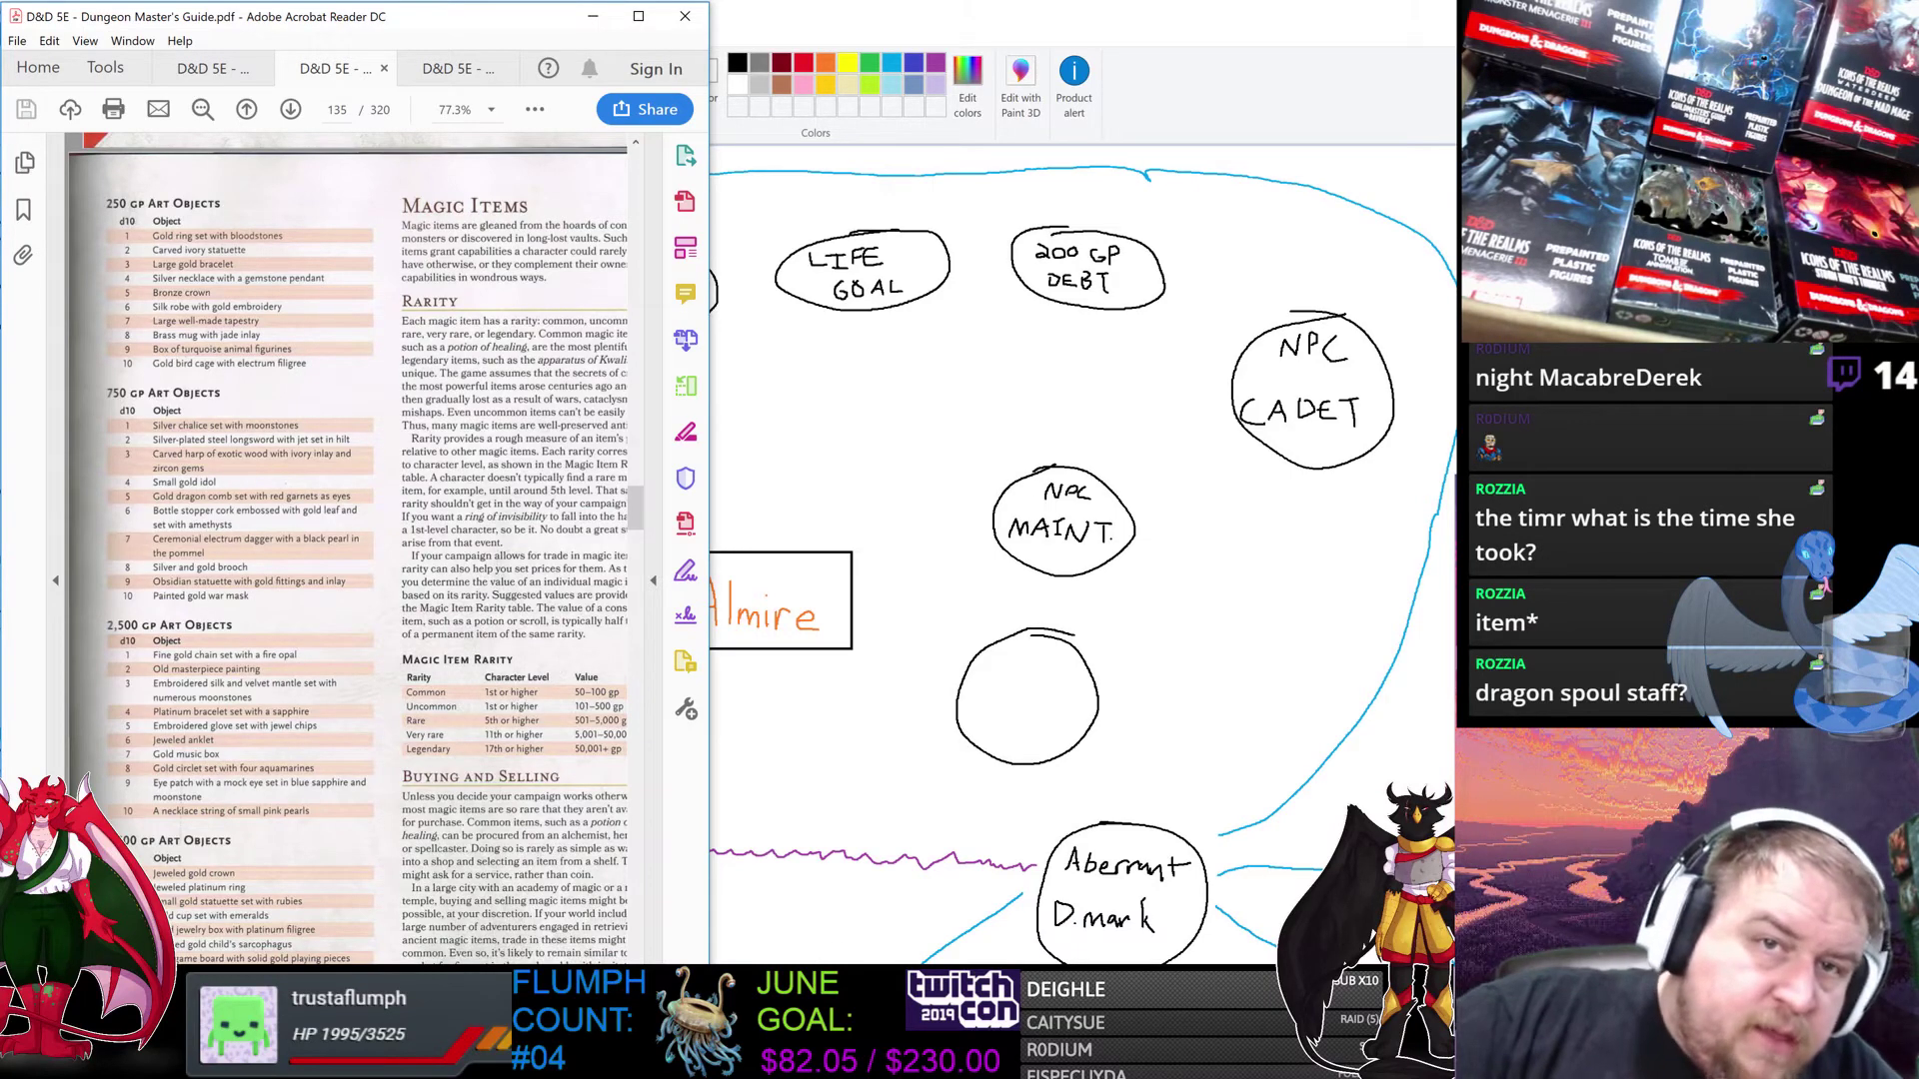
left_click(450, 830)
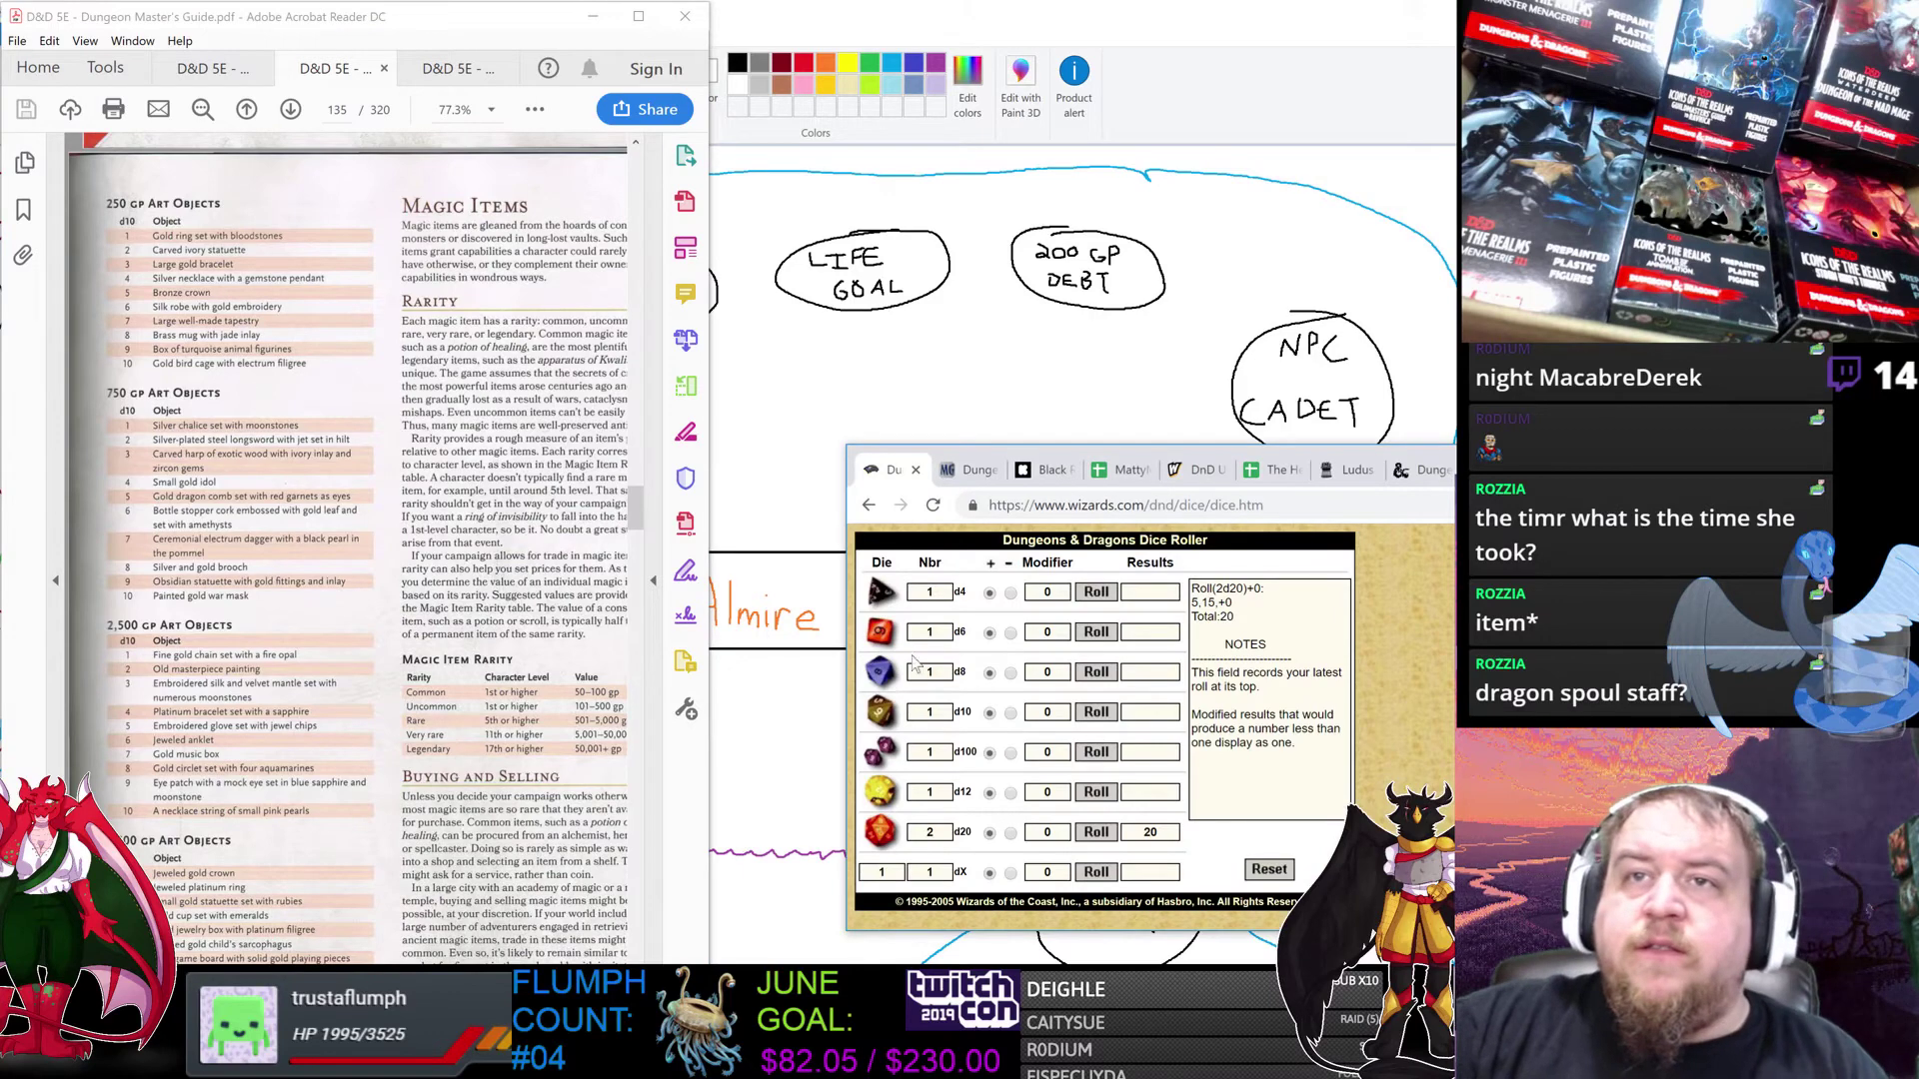
left_click(880, 632)
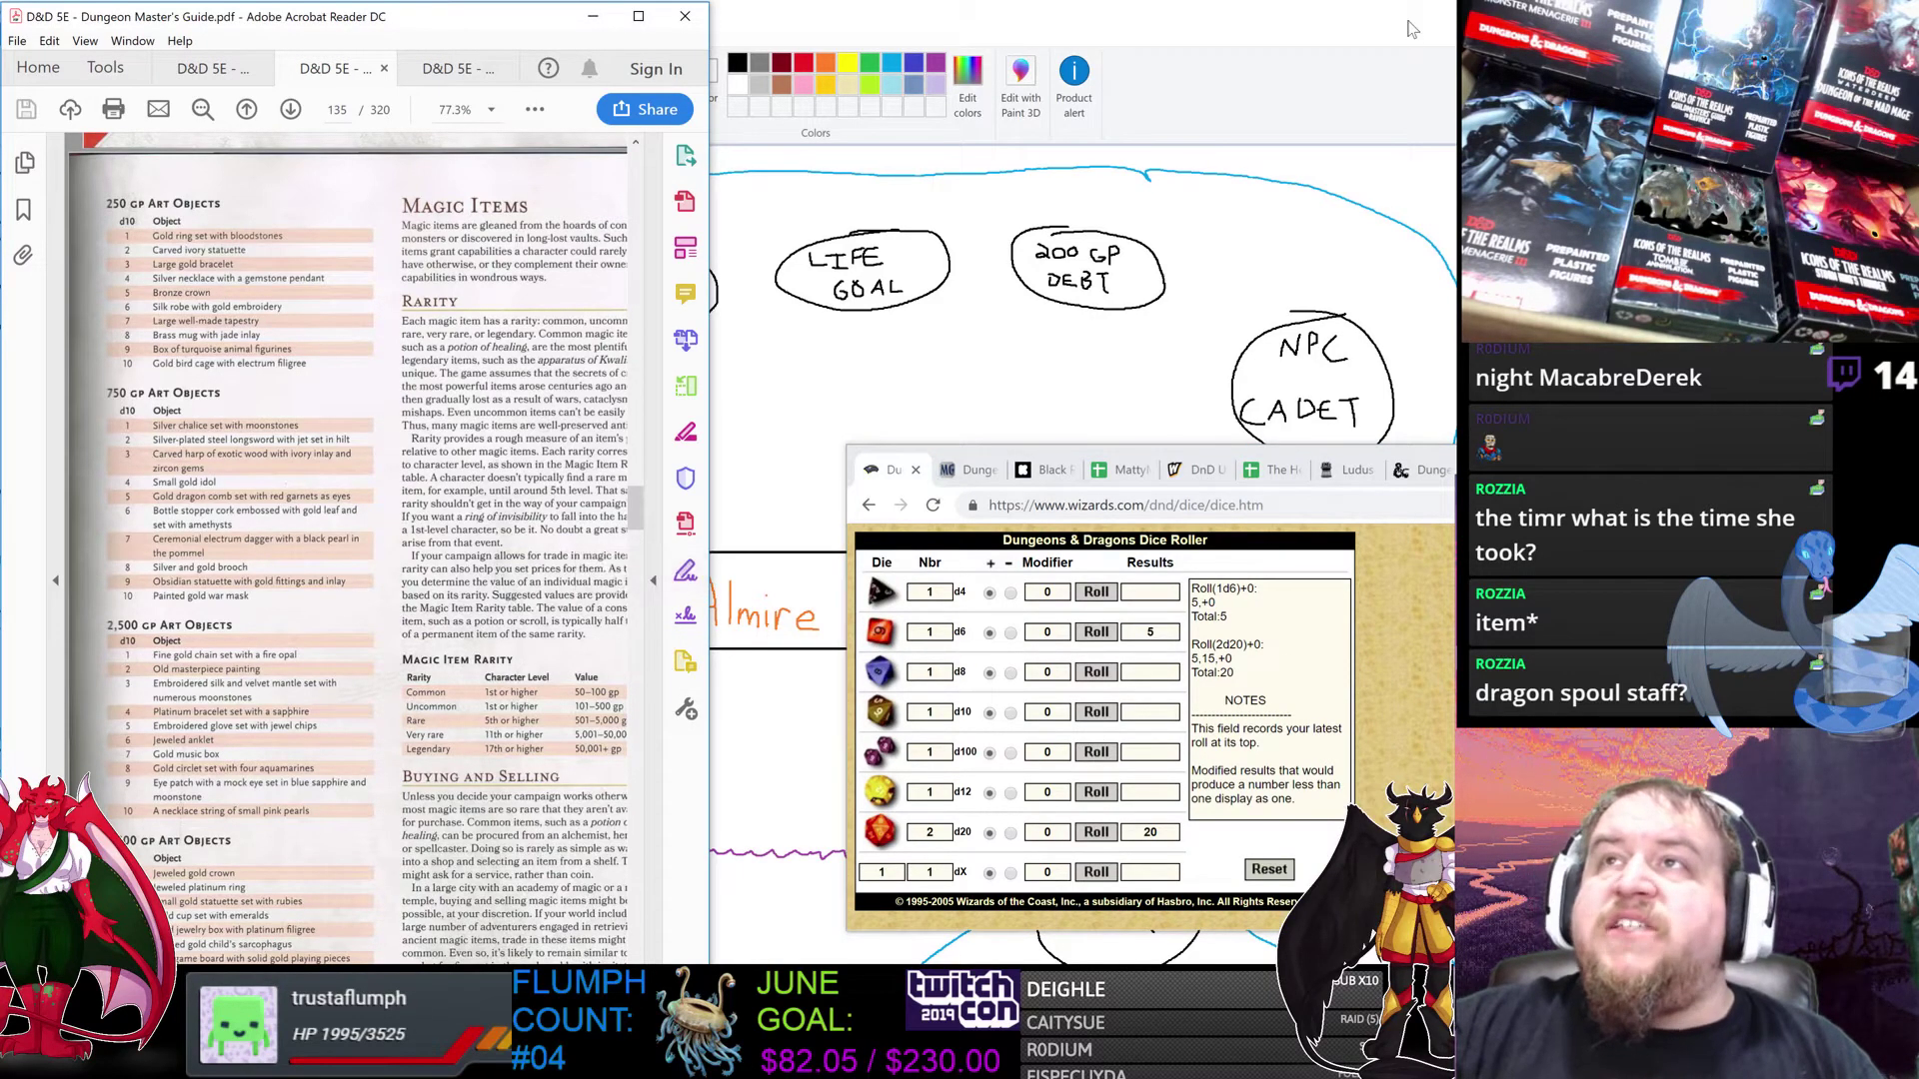
left_click(1373, 64)
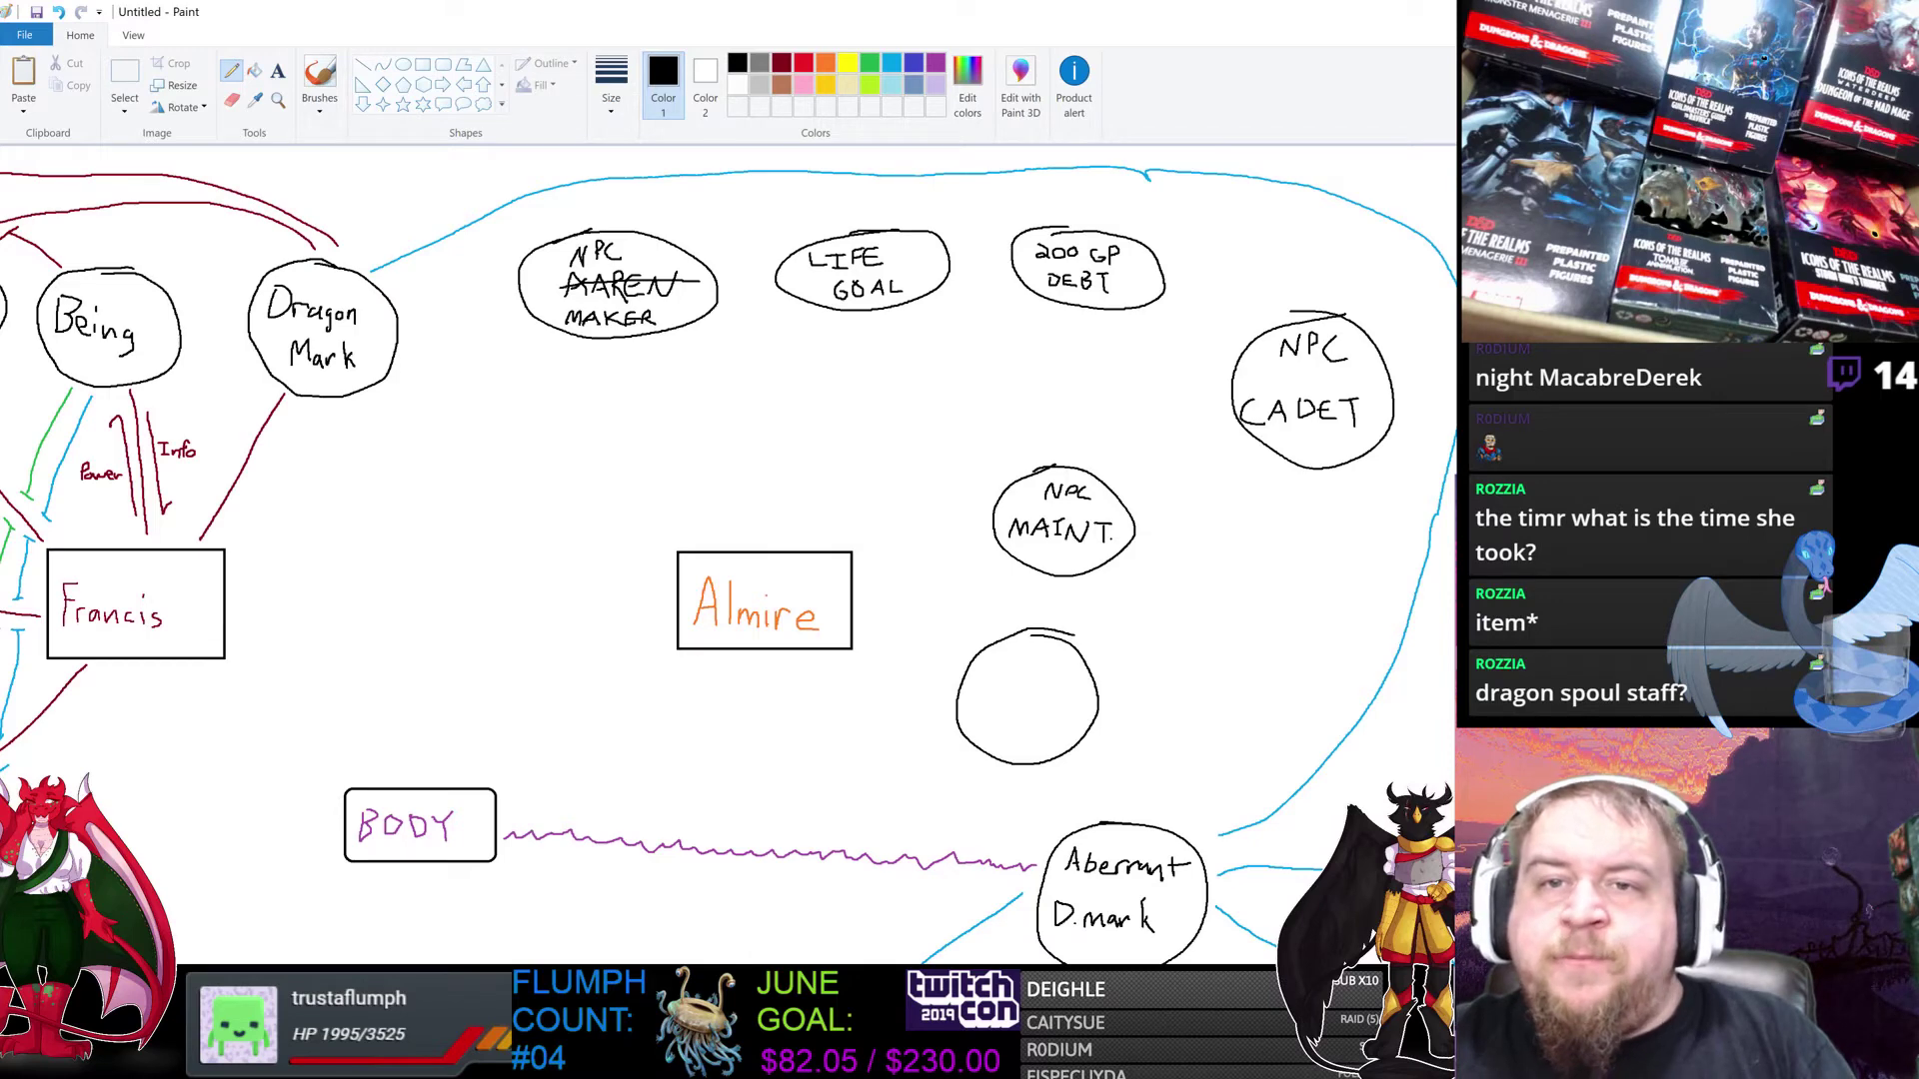
Step: Bring the art object tables back up and roll one d10 in the web dice roller to choose an object
left_click(592, 924)
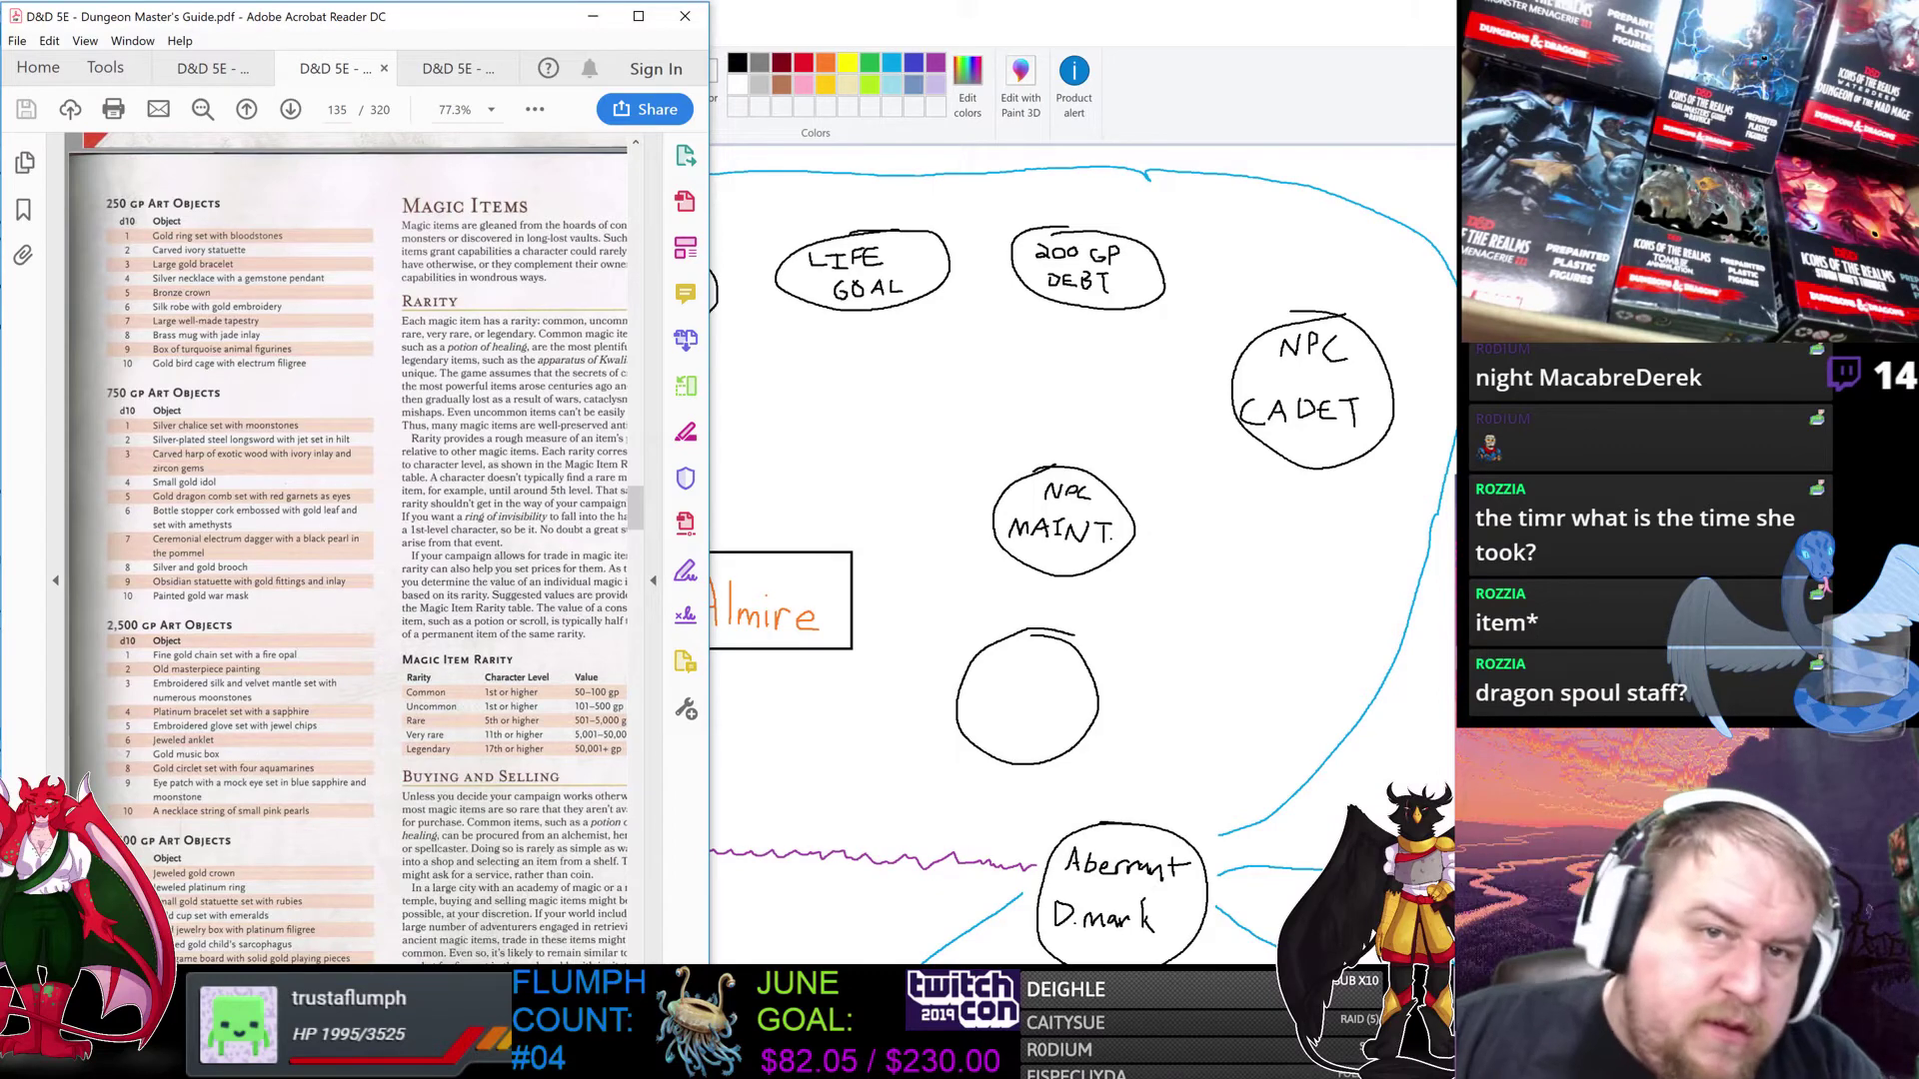
left_click(465, 926)
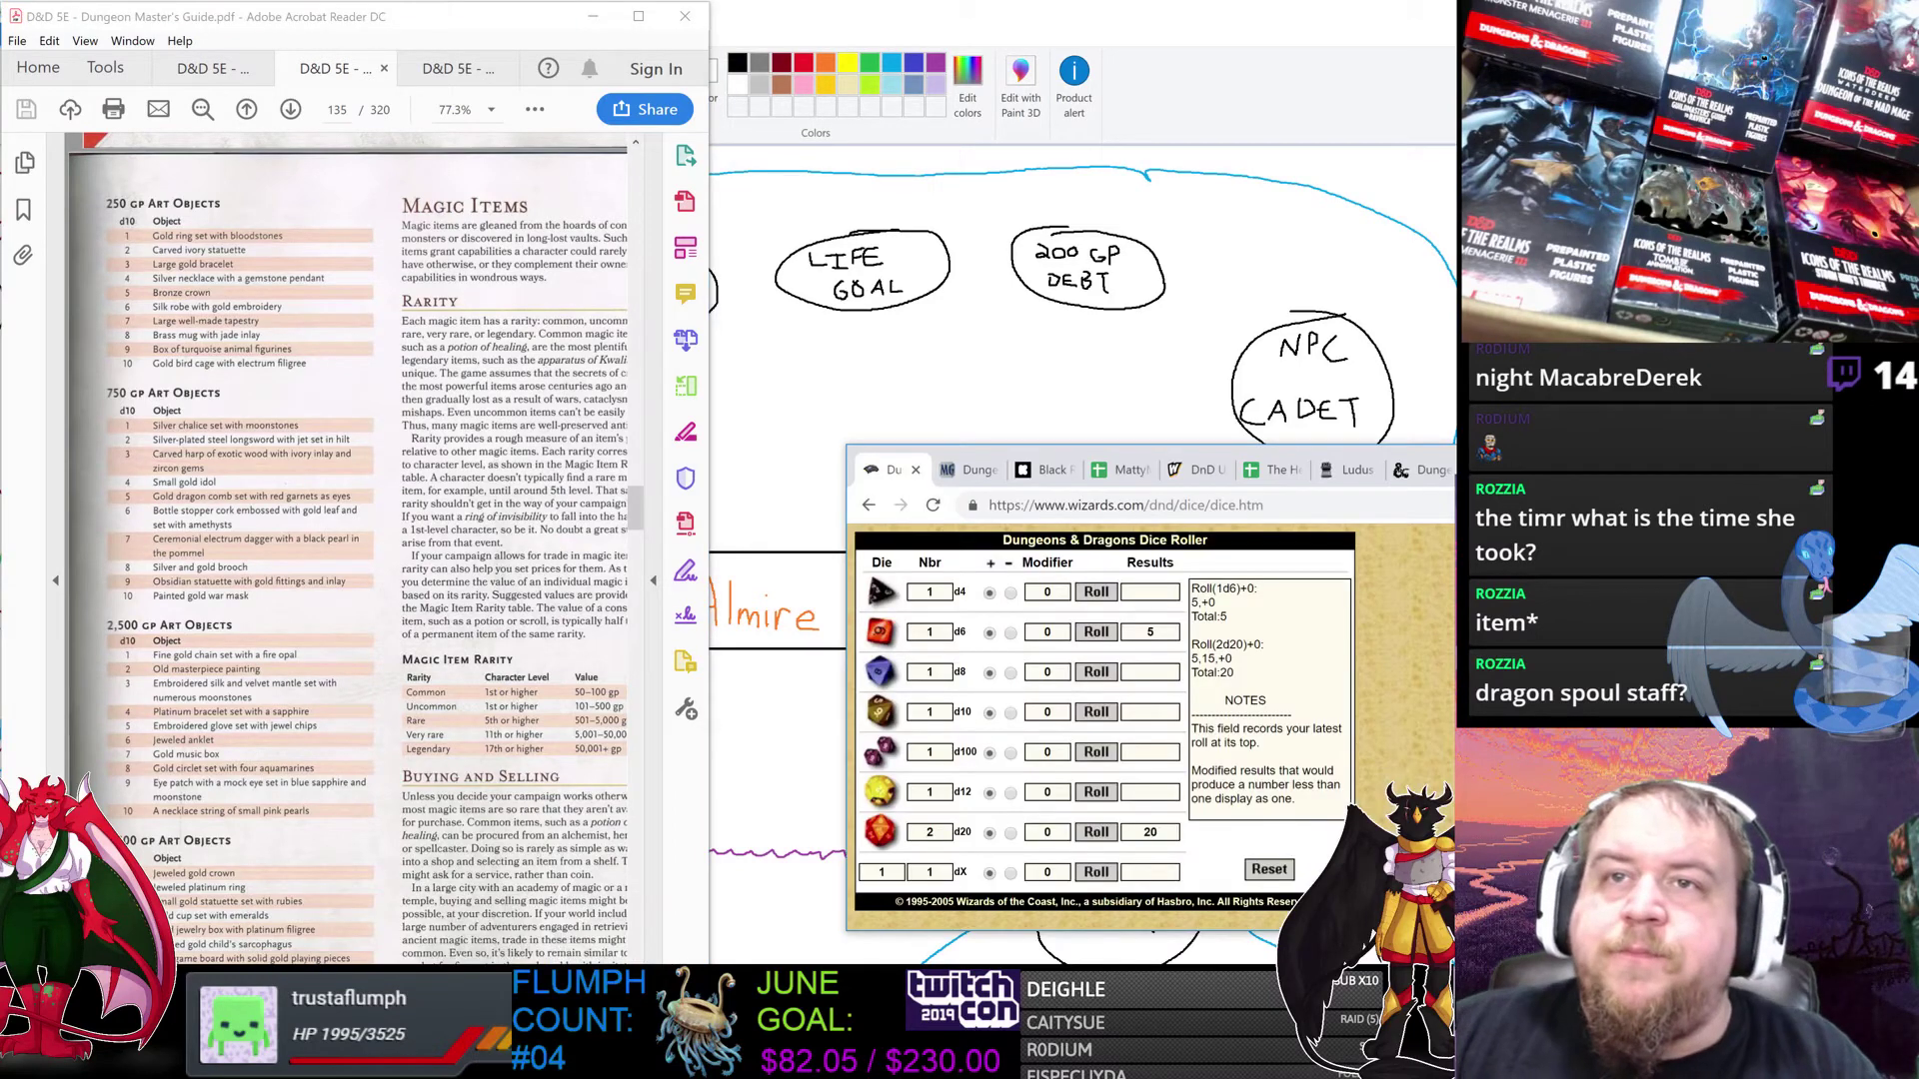
left_click(880, 711)
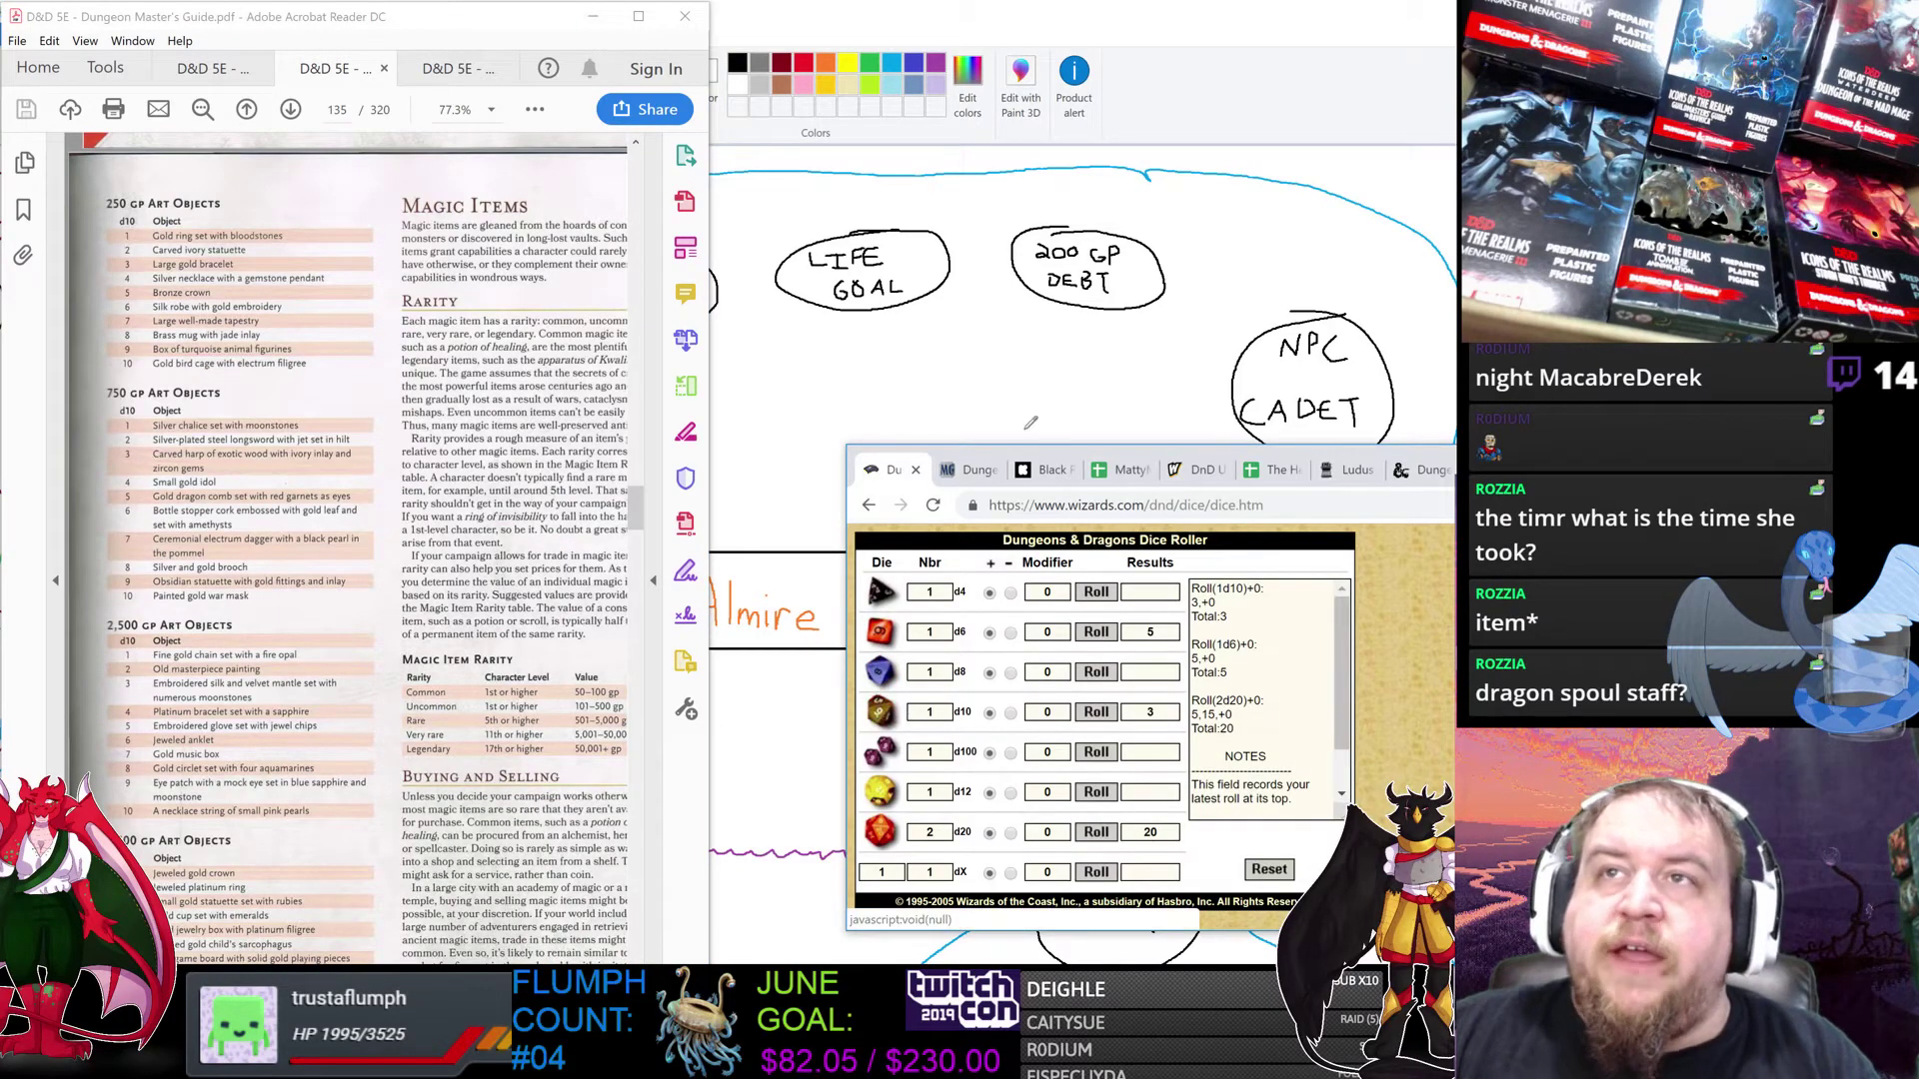
left_click(527, 575)
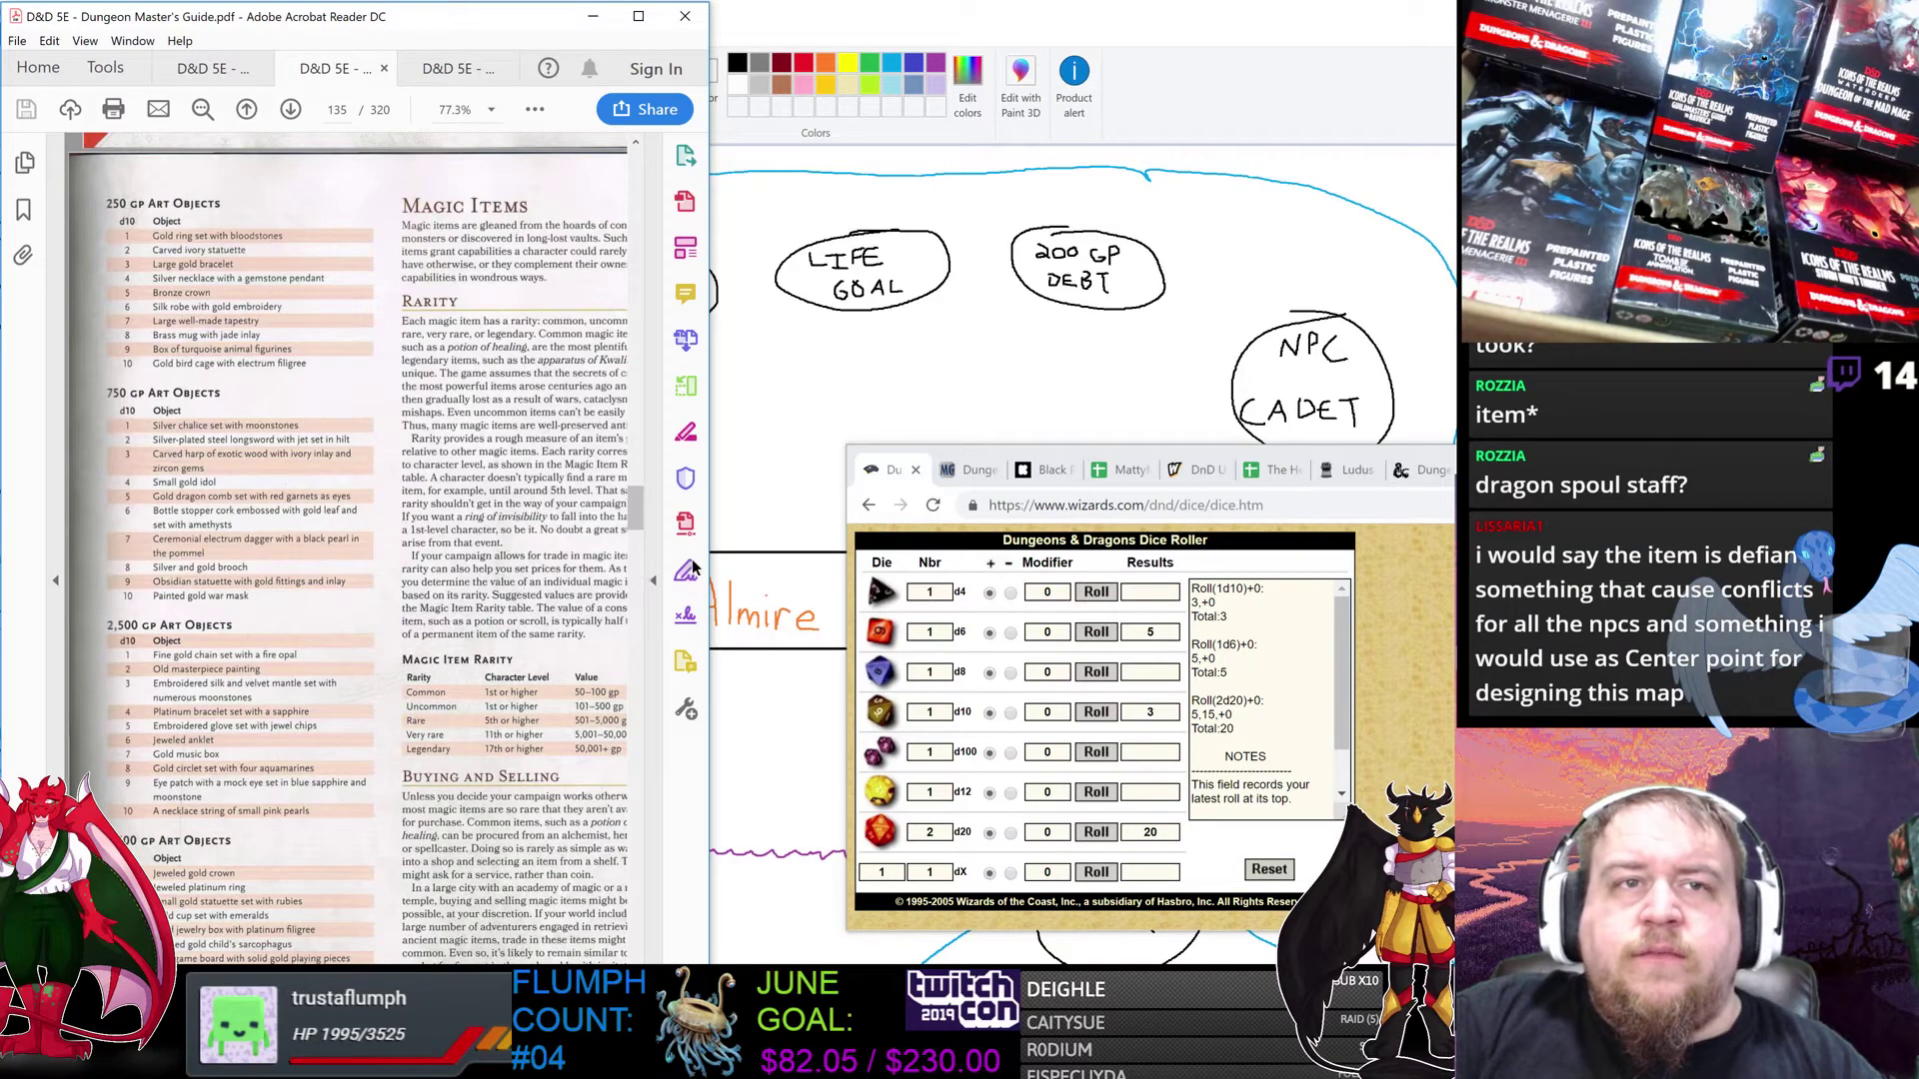
Step: Return to Paint and write "2,500 GP ITEM" in black inside the empty circle below NPC MAINT
left_click(1272, 13)
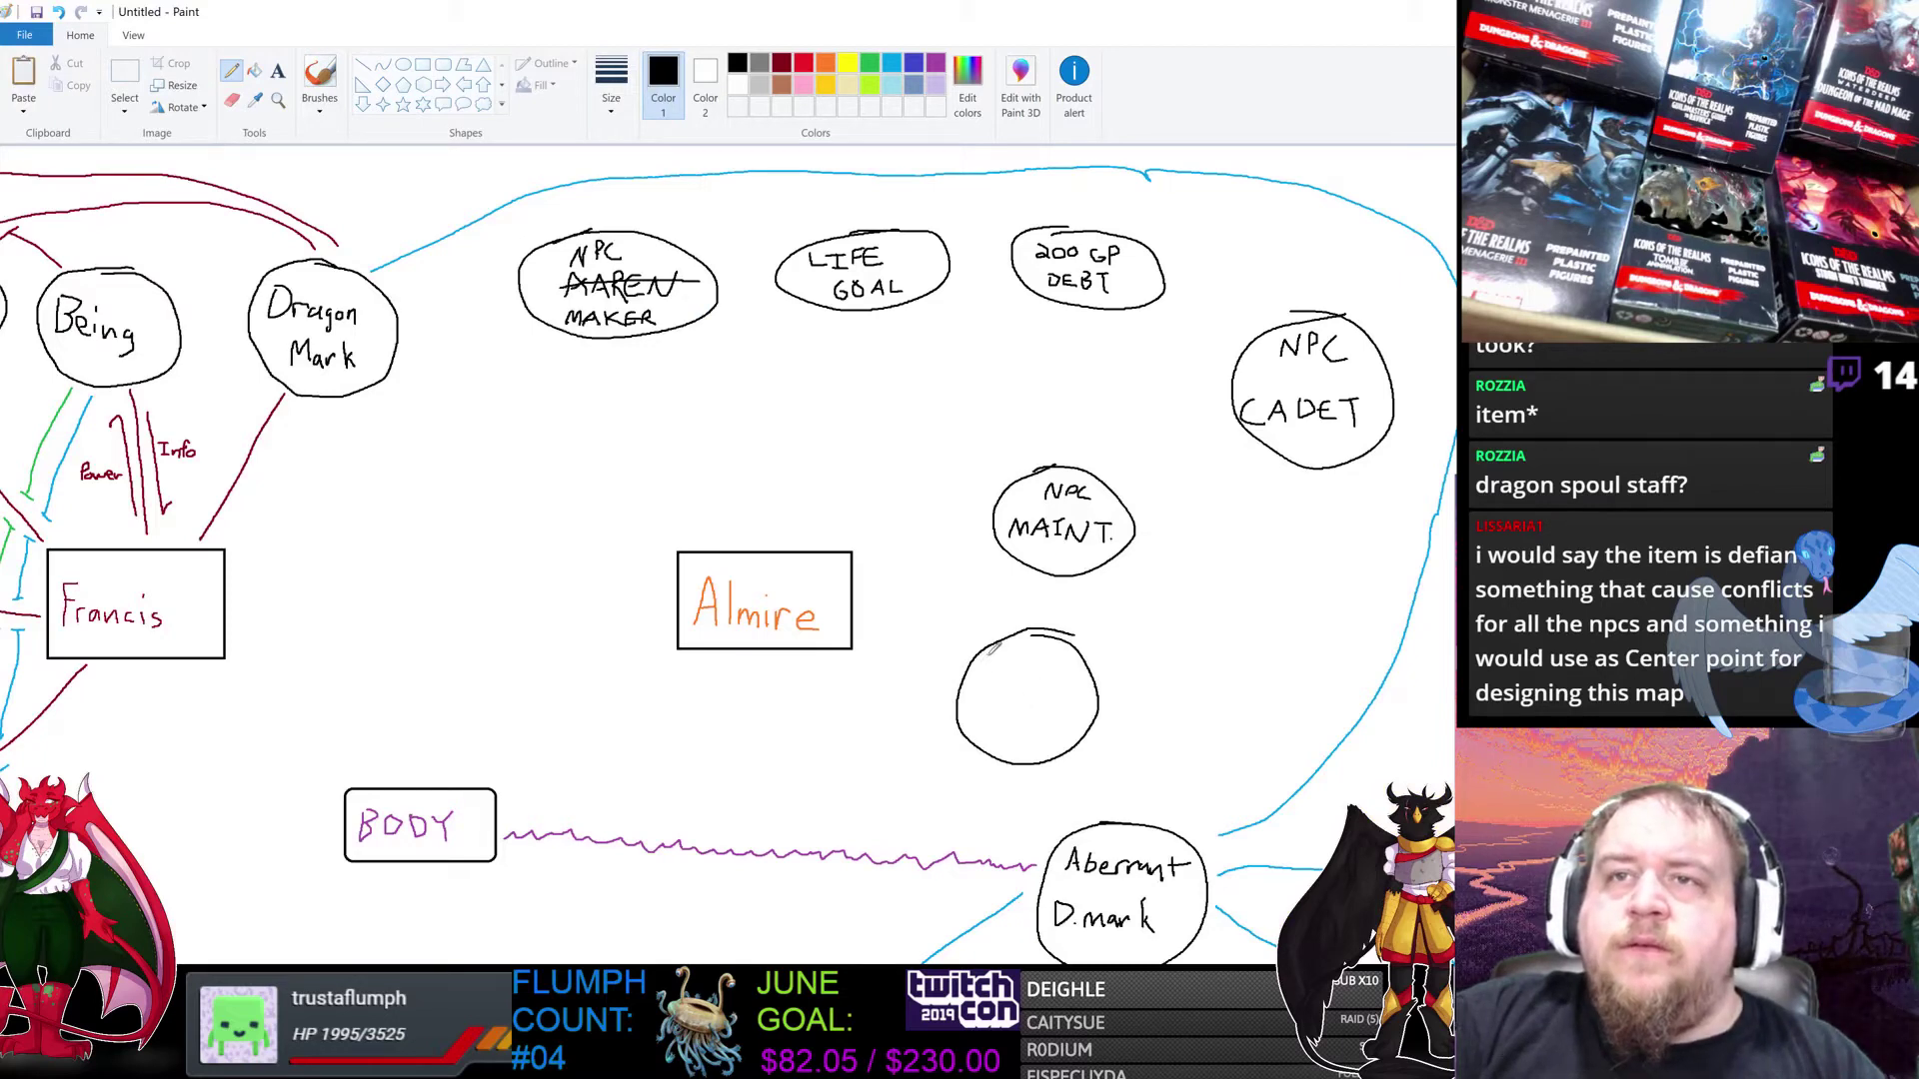
mouse_move(987, 657)
left_mouse_down()
mouse_move(1003, 674)
mouse_move(1041, 656)
mouse_move(998, 694)
left_mouse_up()
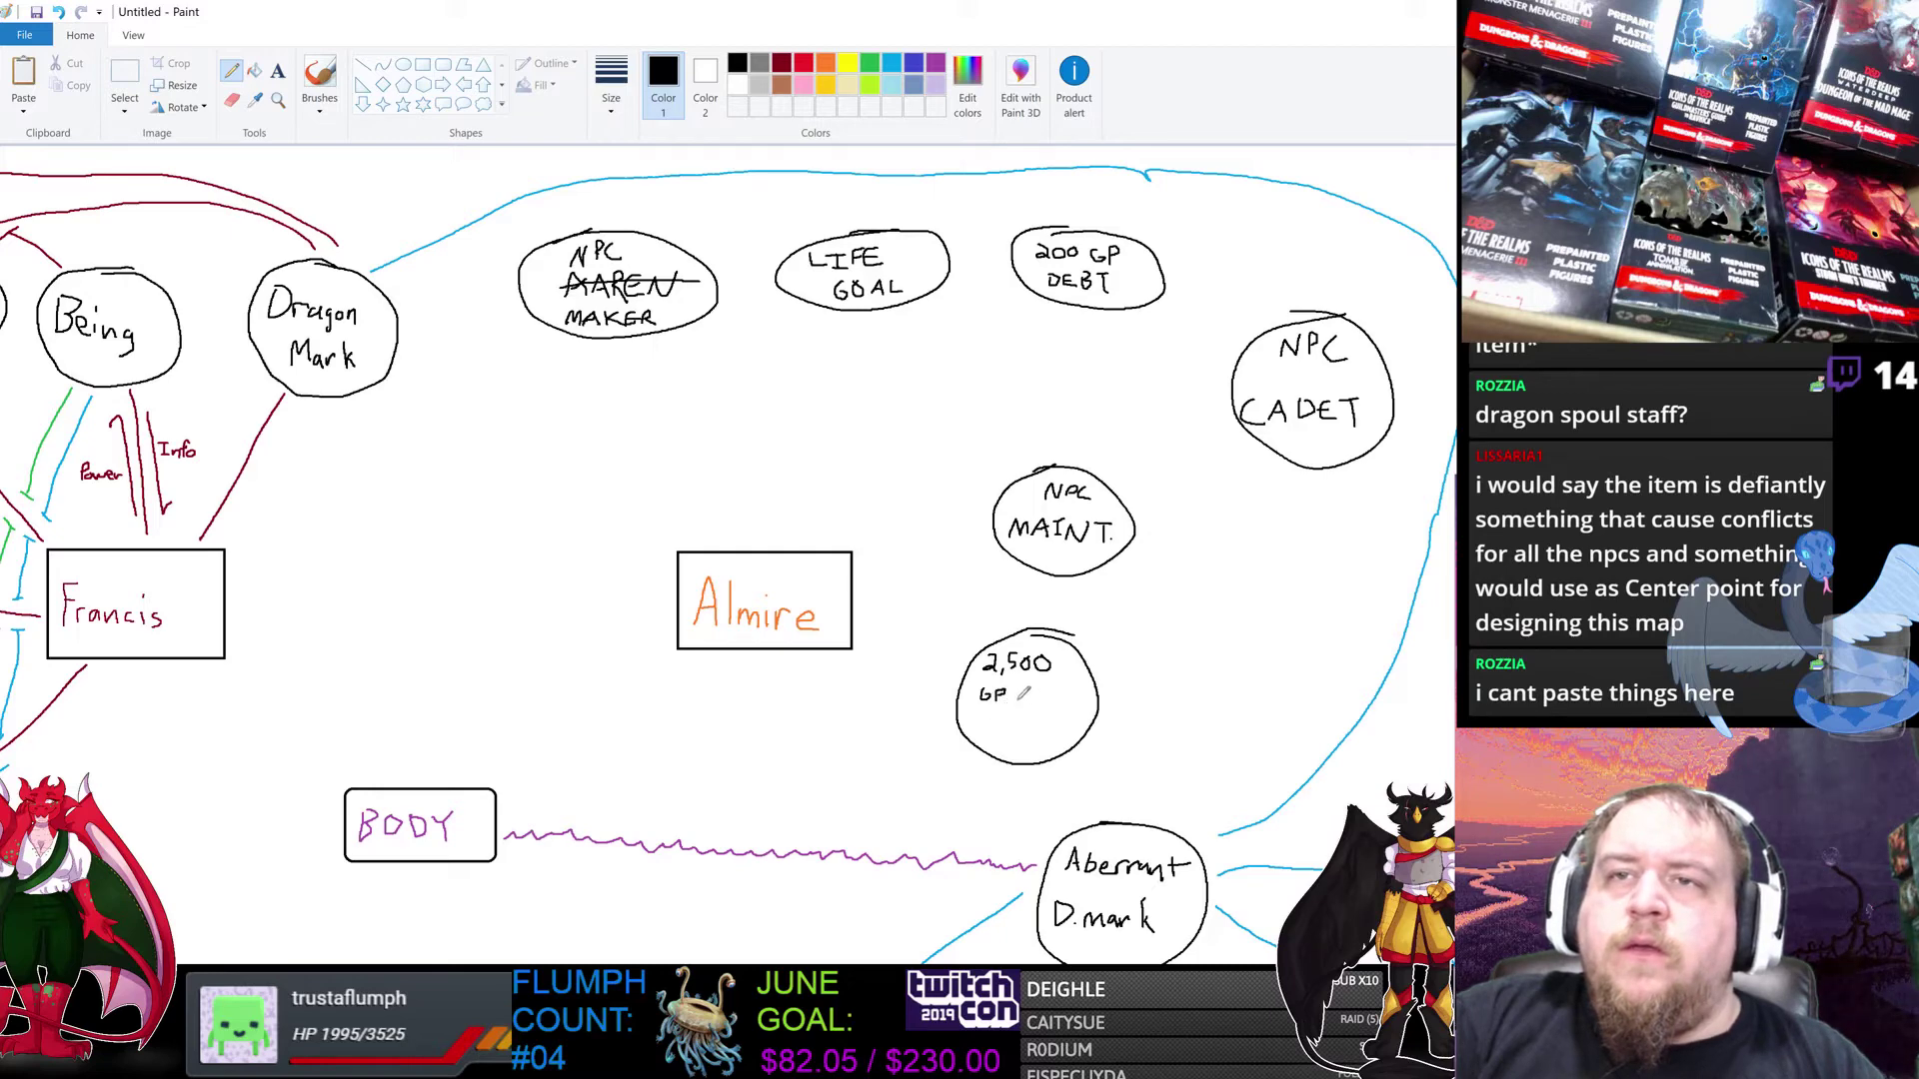
mouse_move(1023, 684)
left_mouse_down()
mouse_move(1061, 705)
mouse_move(1080, 684)
mouse_move(1098, 704)
left_mouse_up()
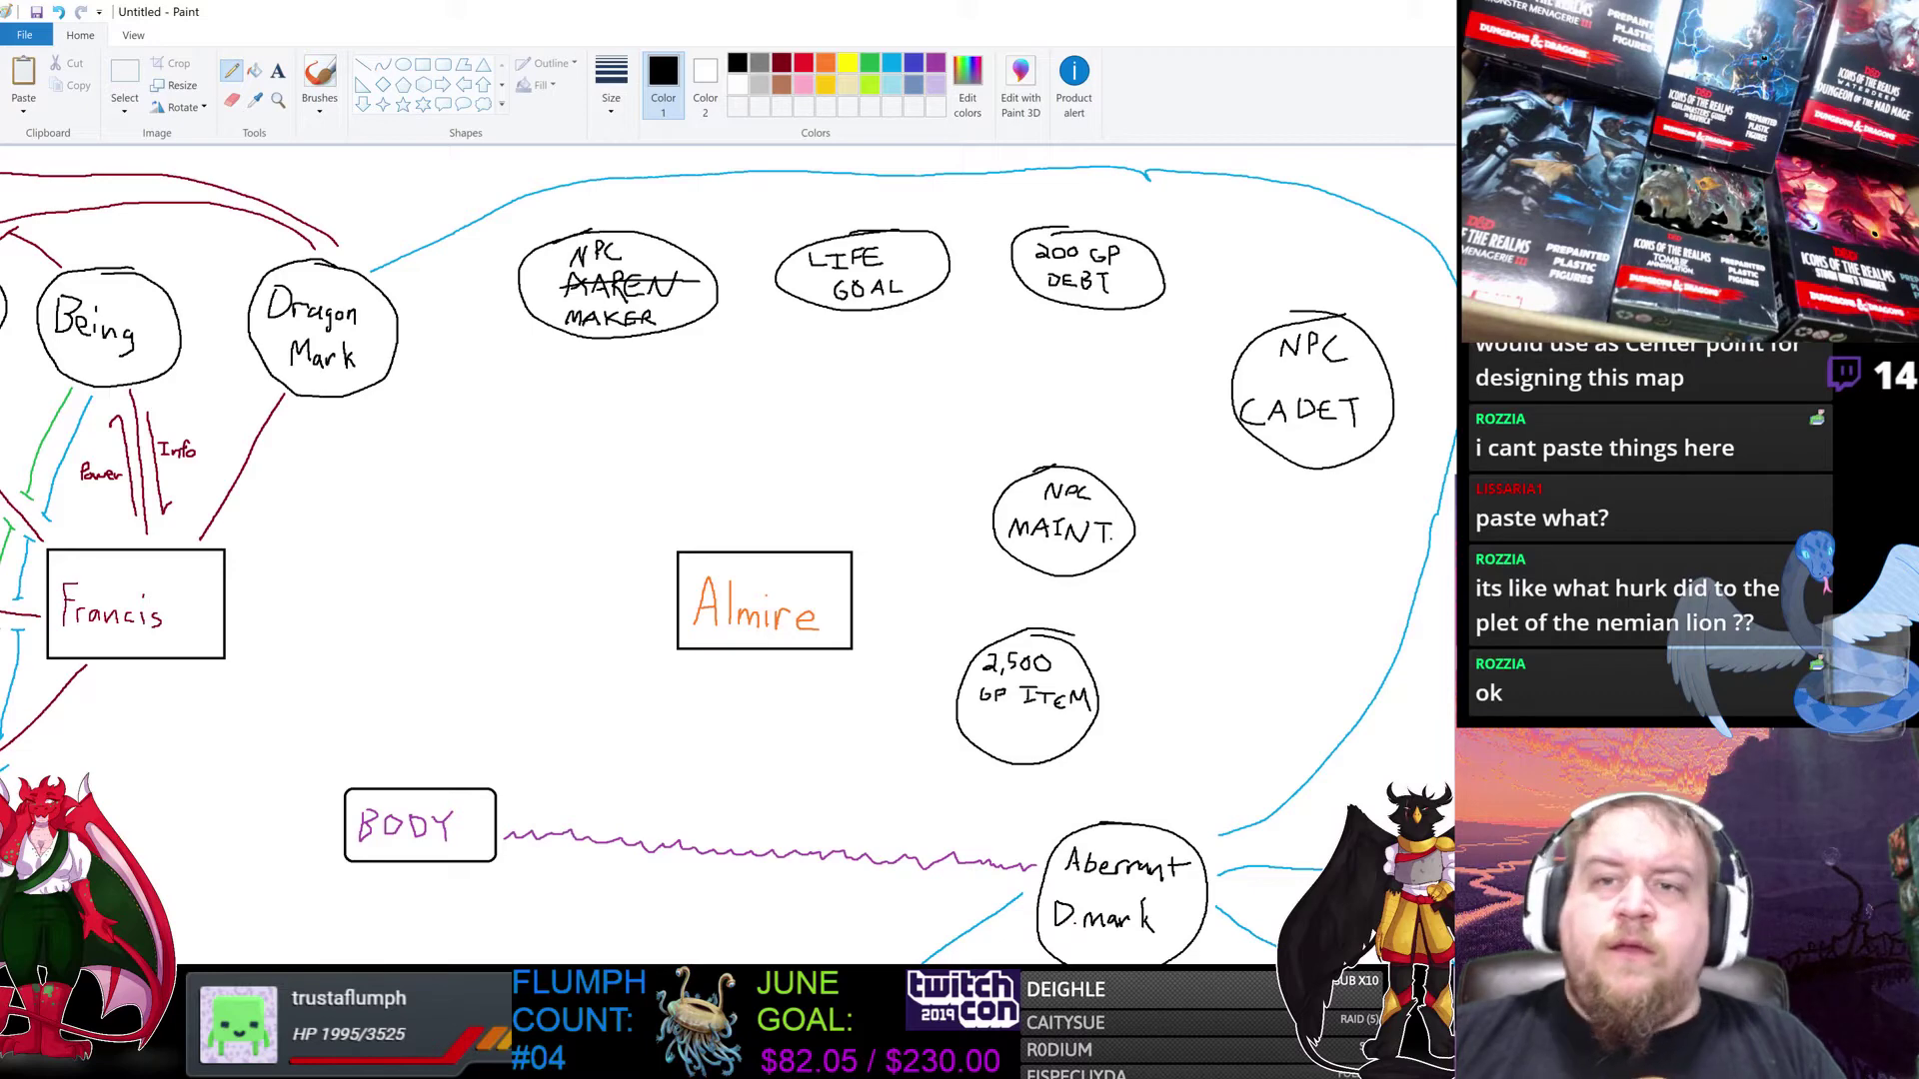
Step: Draw orange lines from the Almire box to NPC MAKER, LIFE GOAL, 200 GP DEBT, NPC CADET, NPC MAINT. and 2,500 GP ITEM
scroll(750, 887, "left", 4)
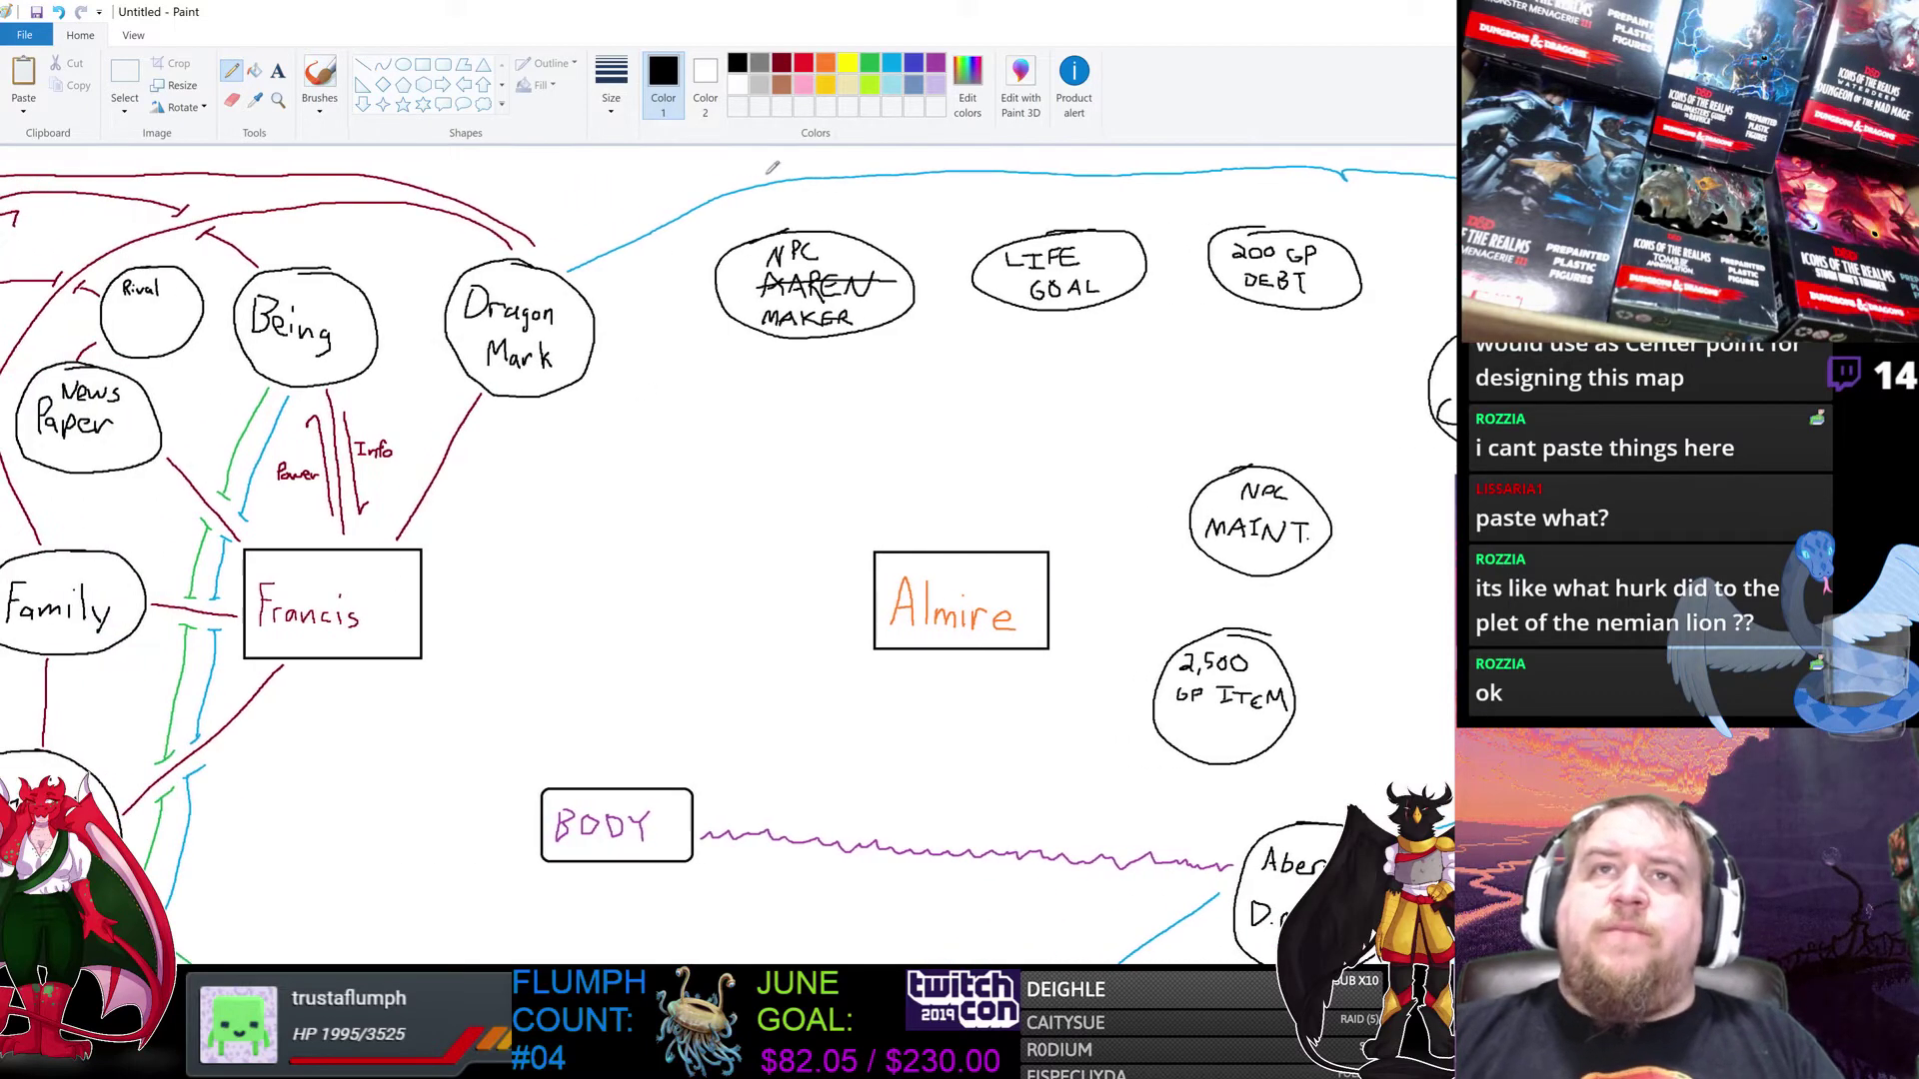
left_click(825, 84)
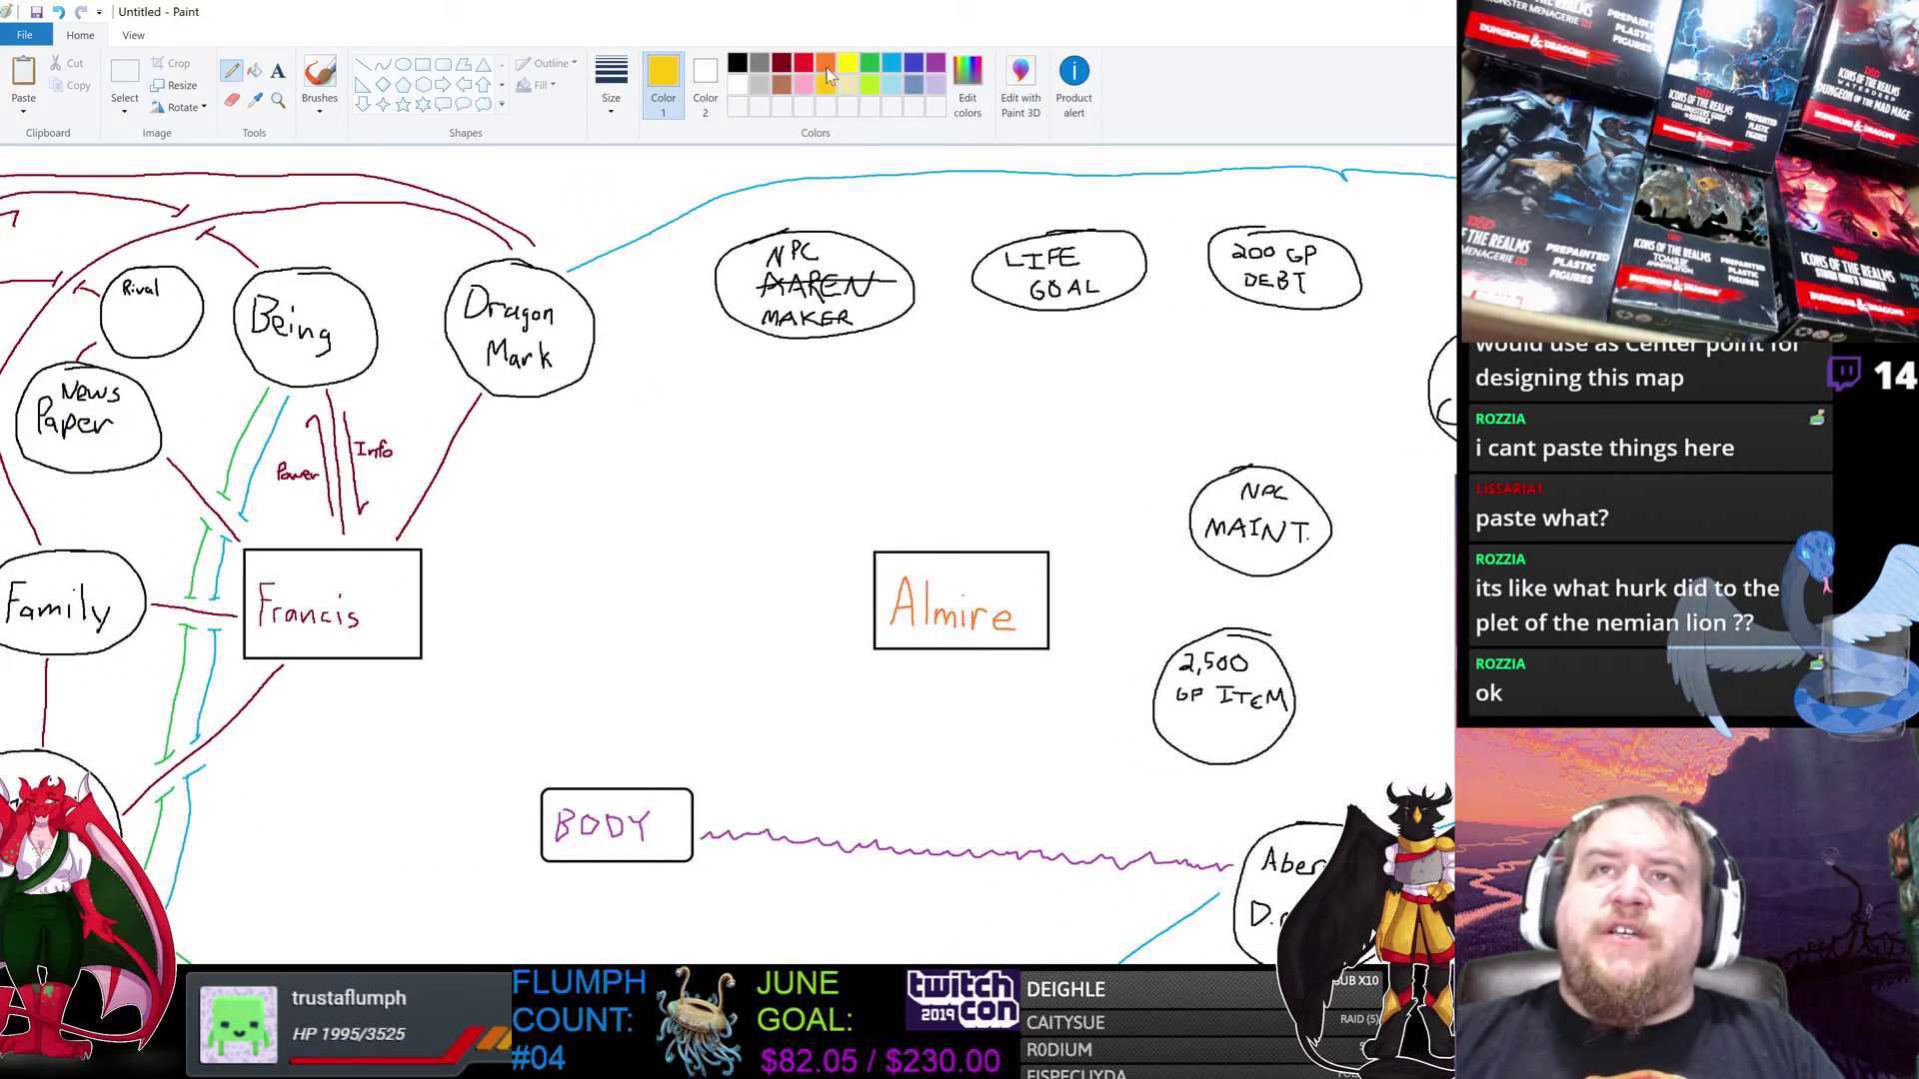
left_click(826, 63)
left_click_drag(895, 537, 844, 350)
left_click_drag(1012, 529, 1046, 311)
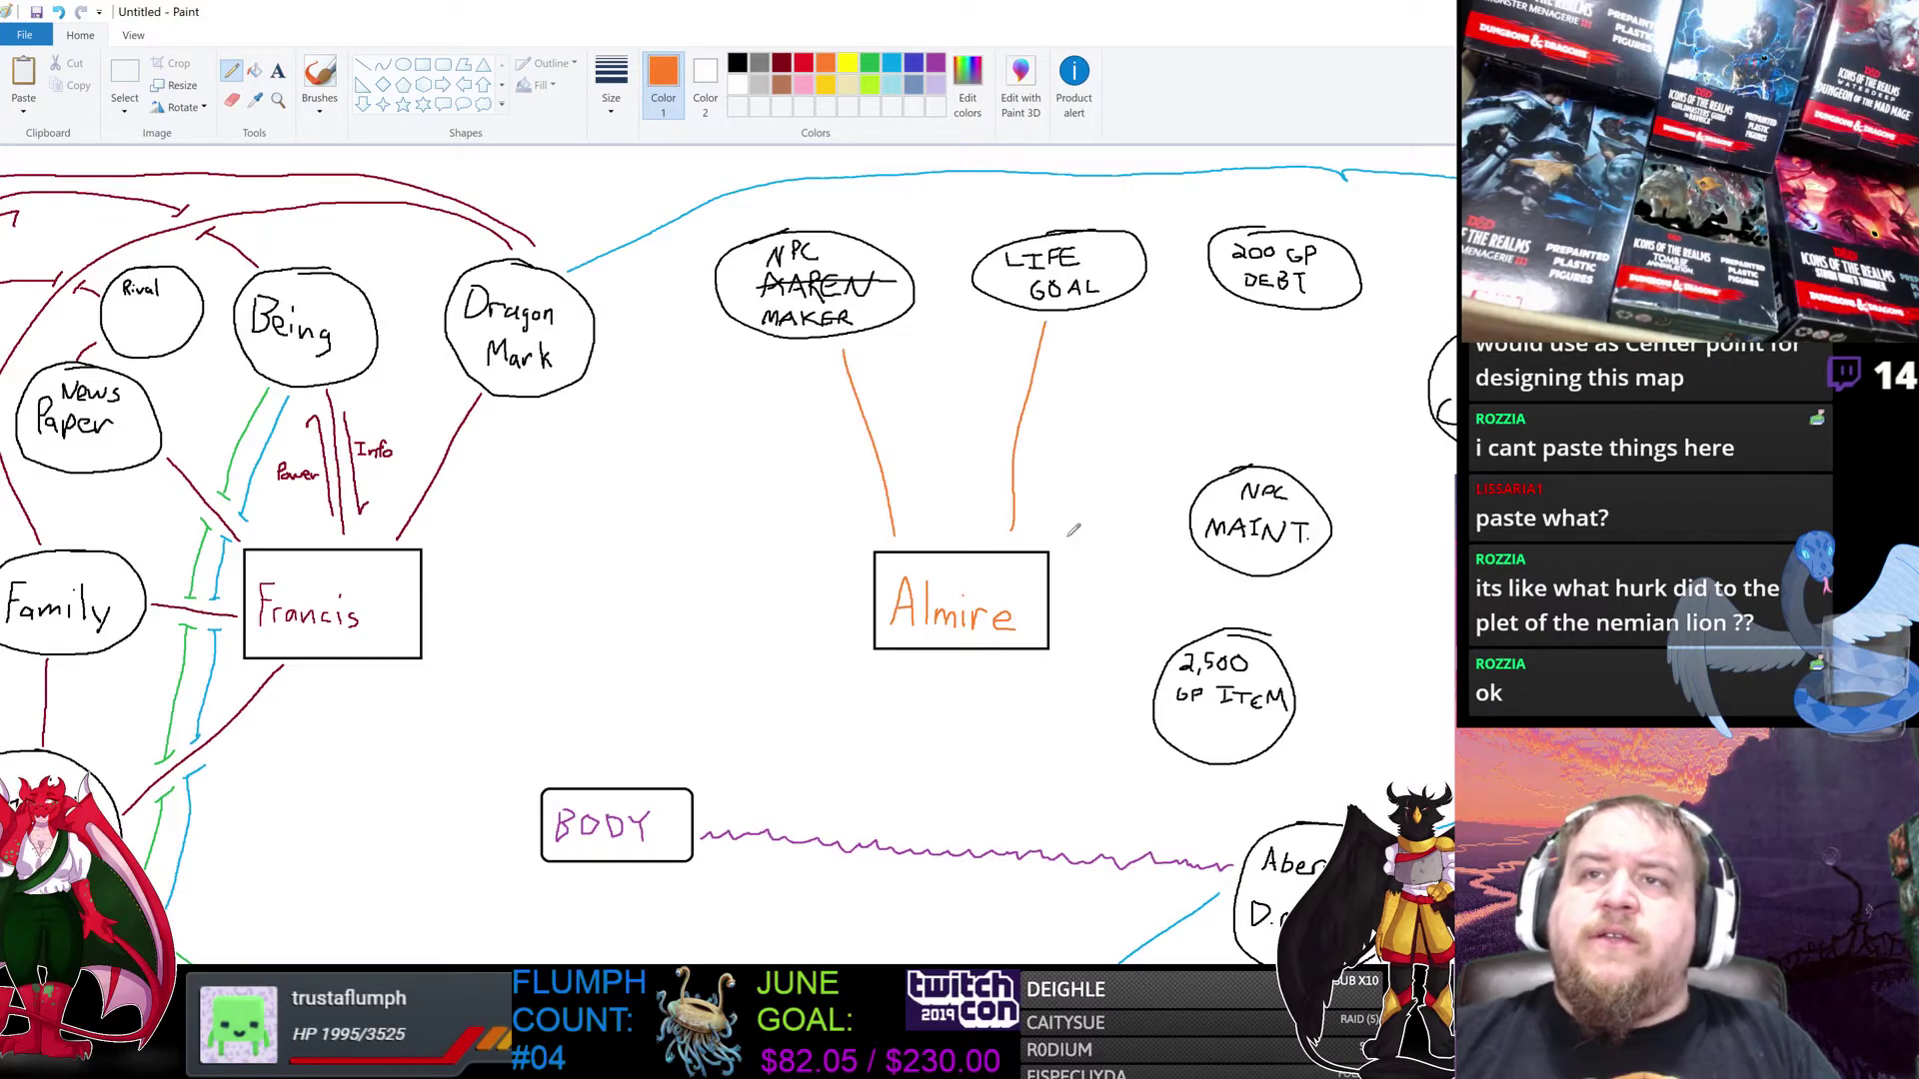
left_click_drag(1059, 539, 1234, 312)
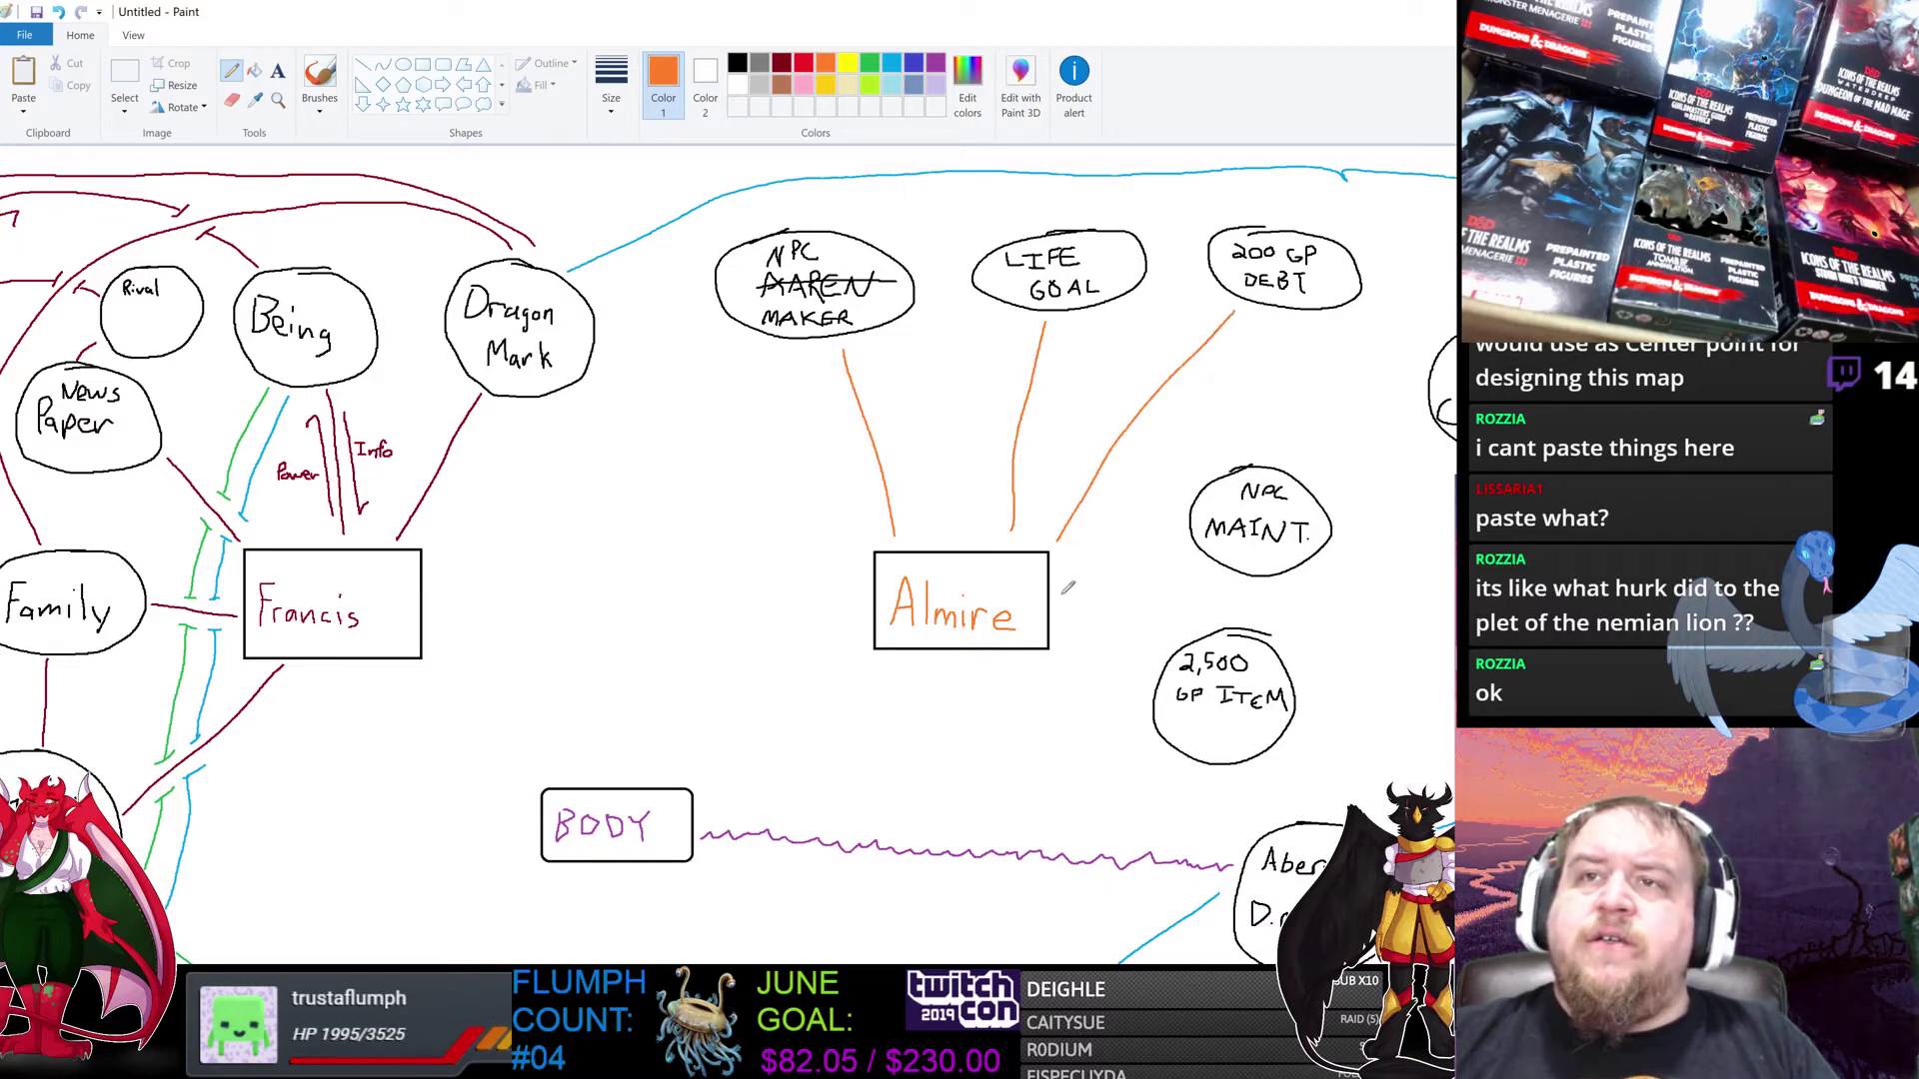
mouse_move(1061, 577)
left_mouse_down()
mouse_move(1279, 405)
mouse_move(1407, 378)
left_mouse_up()
left_click_drag(1061, 614, 1187, 558)
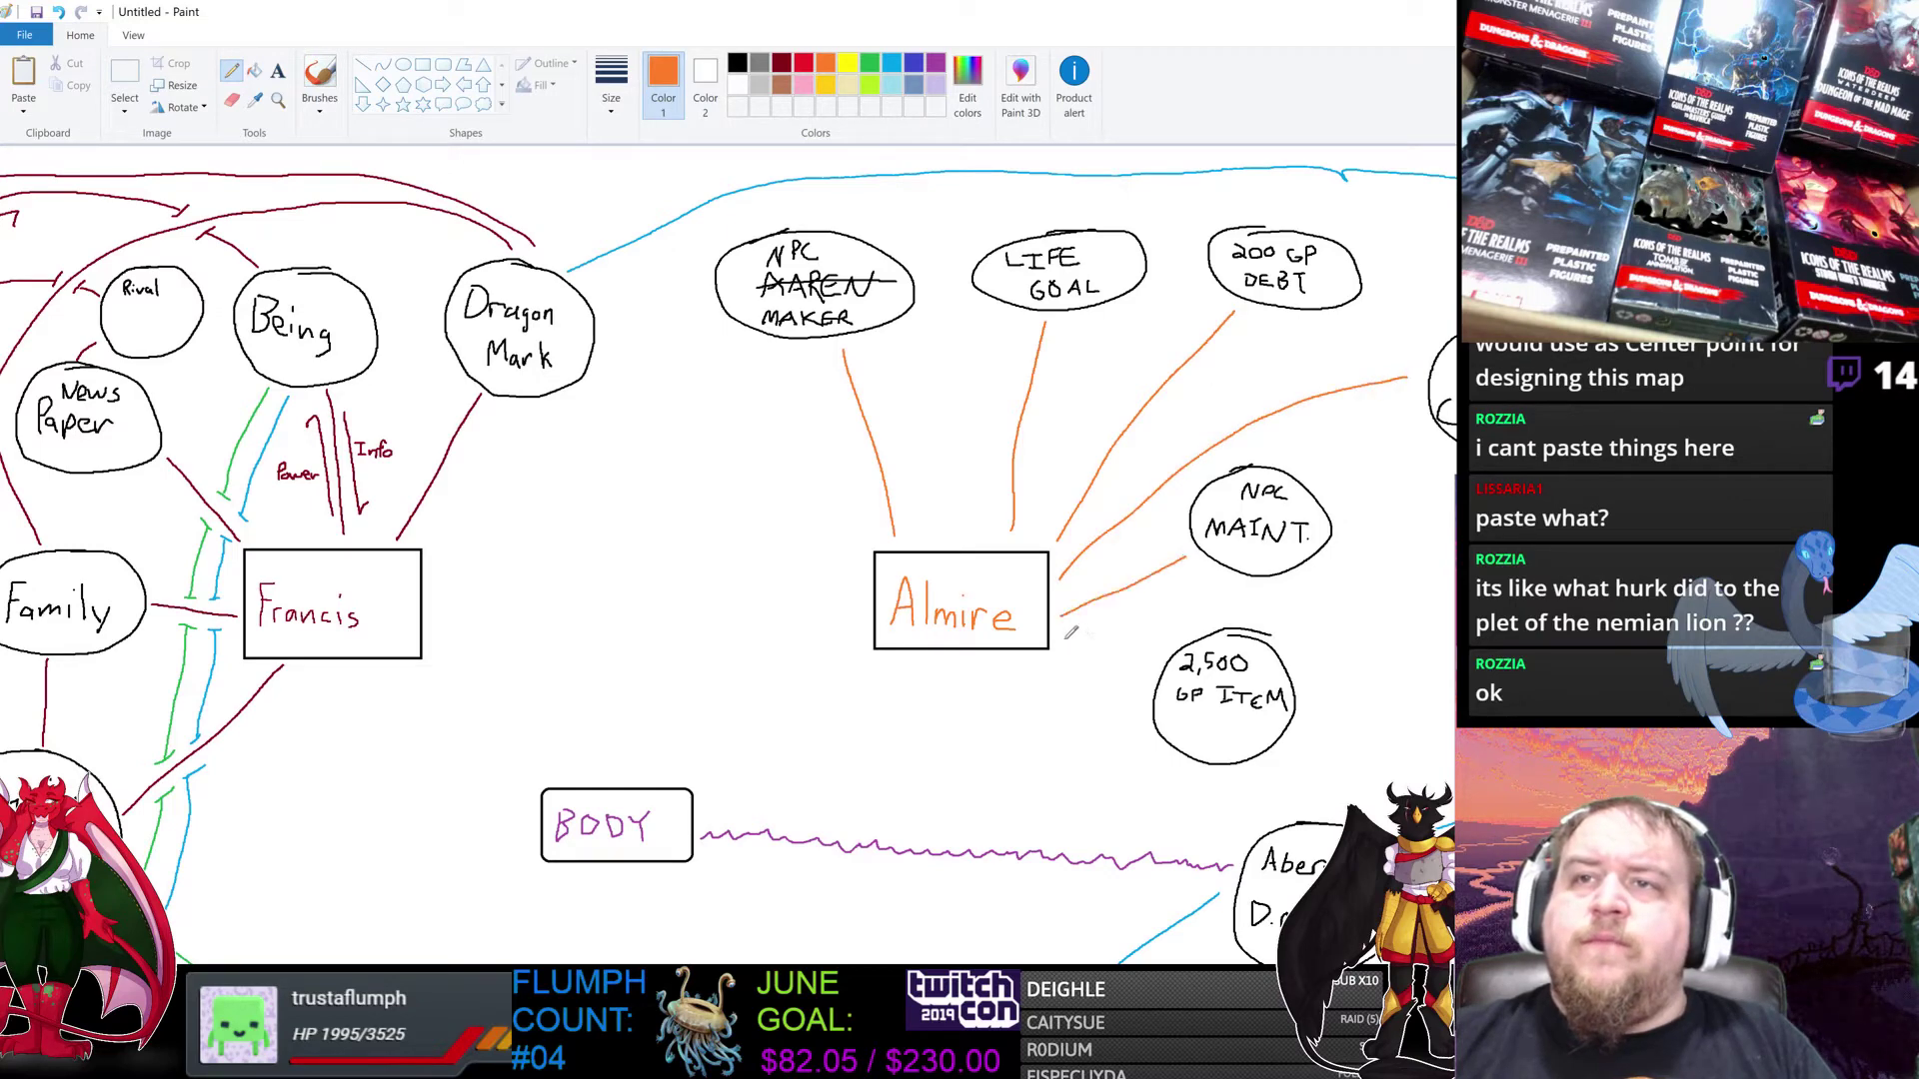
left_click_drag(1064, 637, 1147, 657)
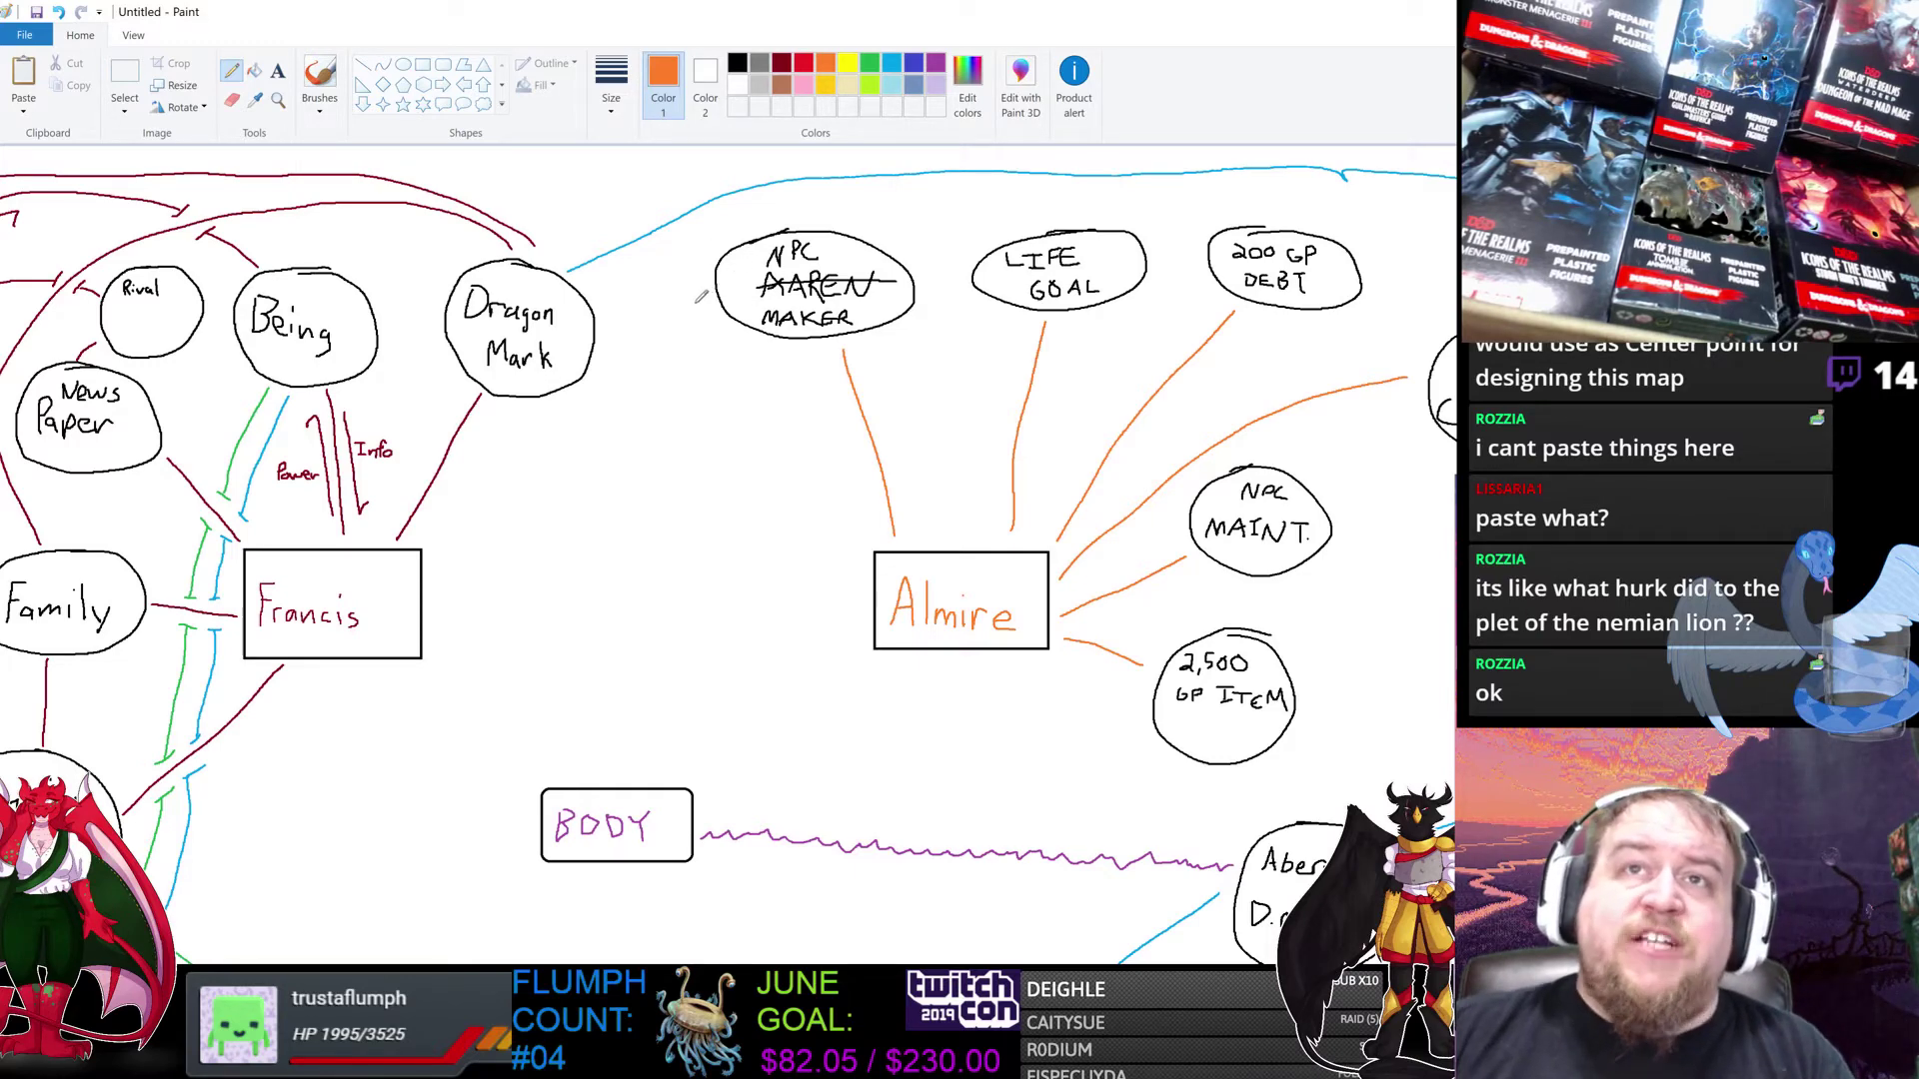
Step: Draw orange connecting lines from NPC MAKER to Dragon Mark and from LIFE GOAL to 200 GP DEBT
left_click_drag(714, 291, 603, 312)
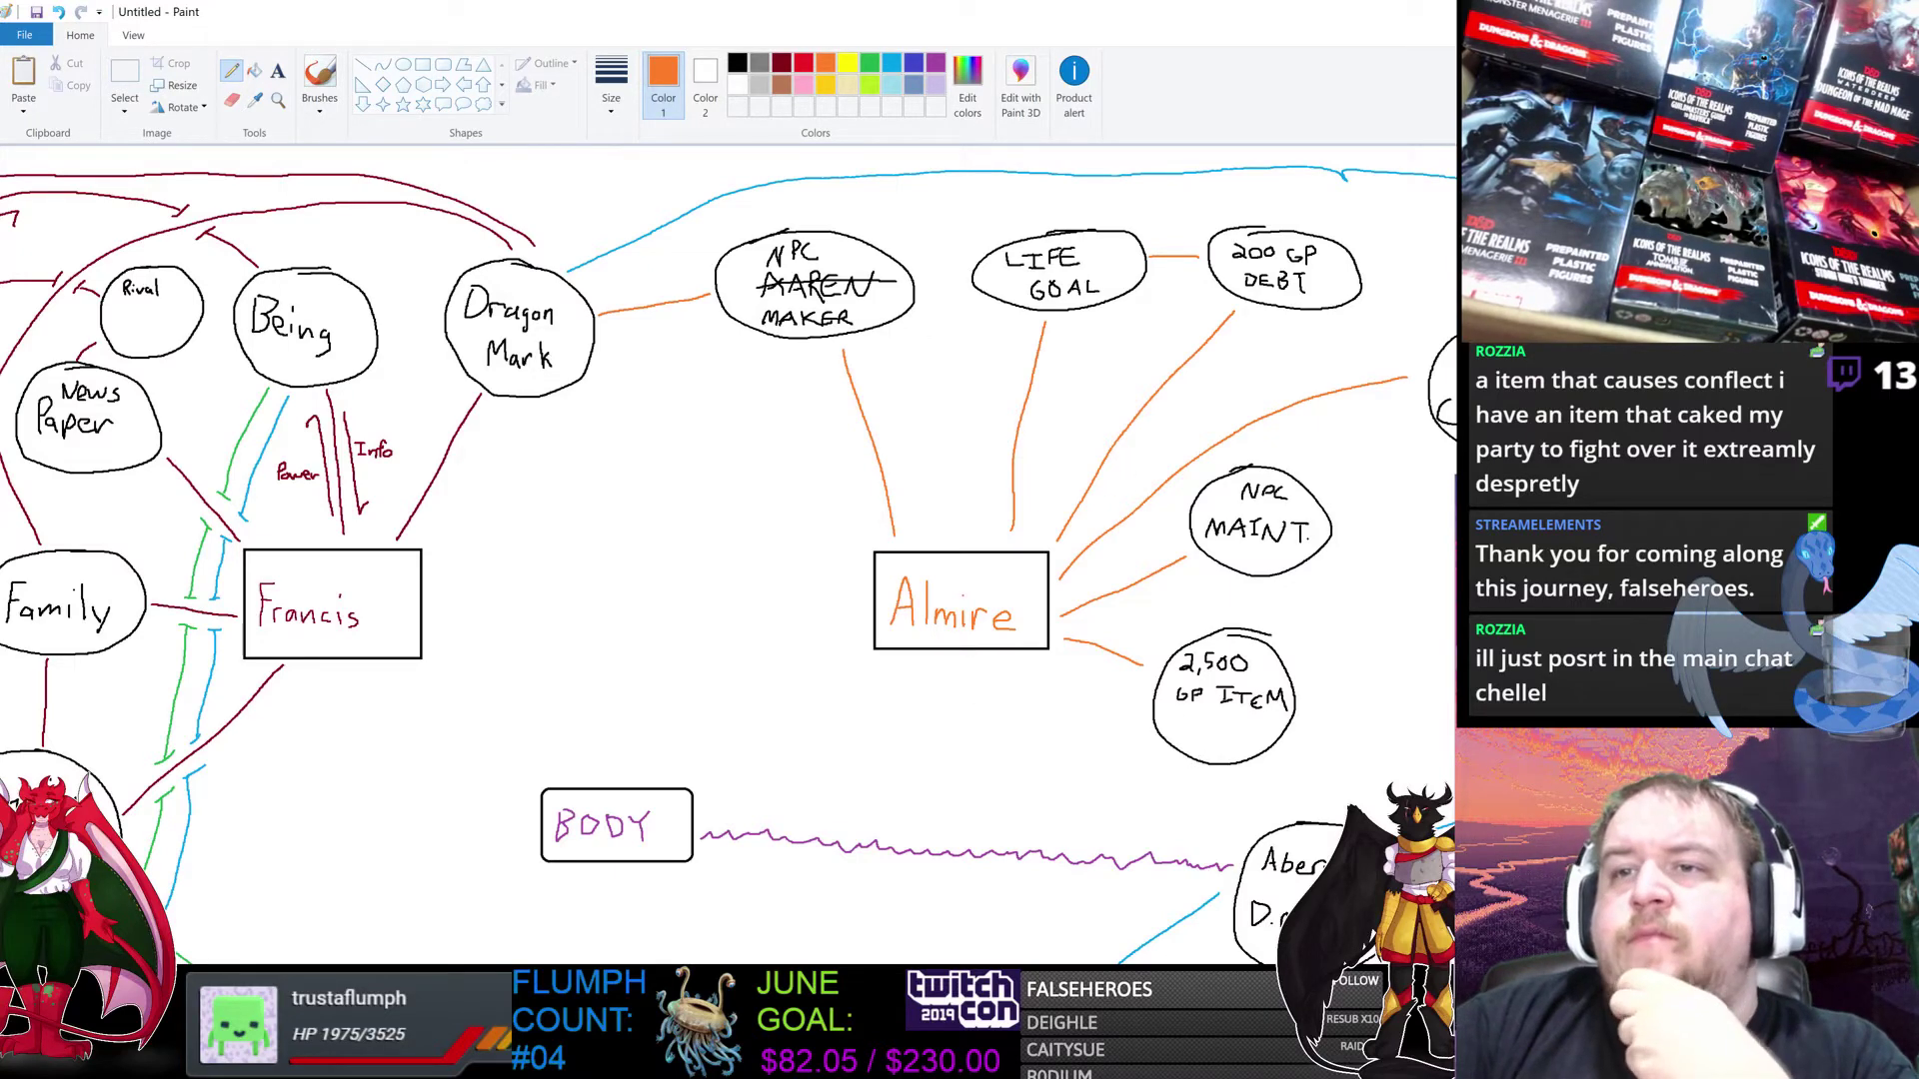
scroll(729, 566, "left", 5)
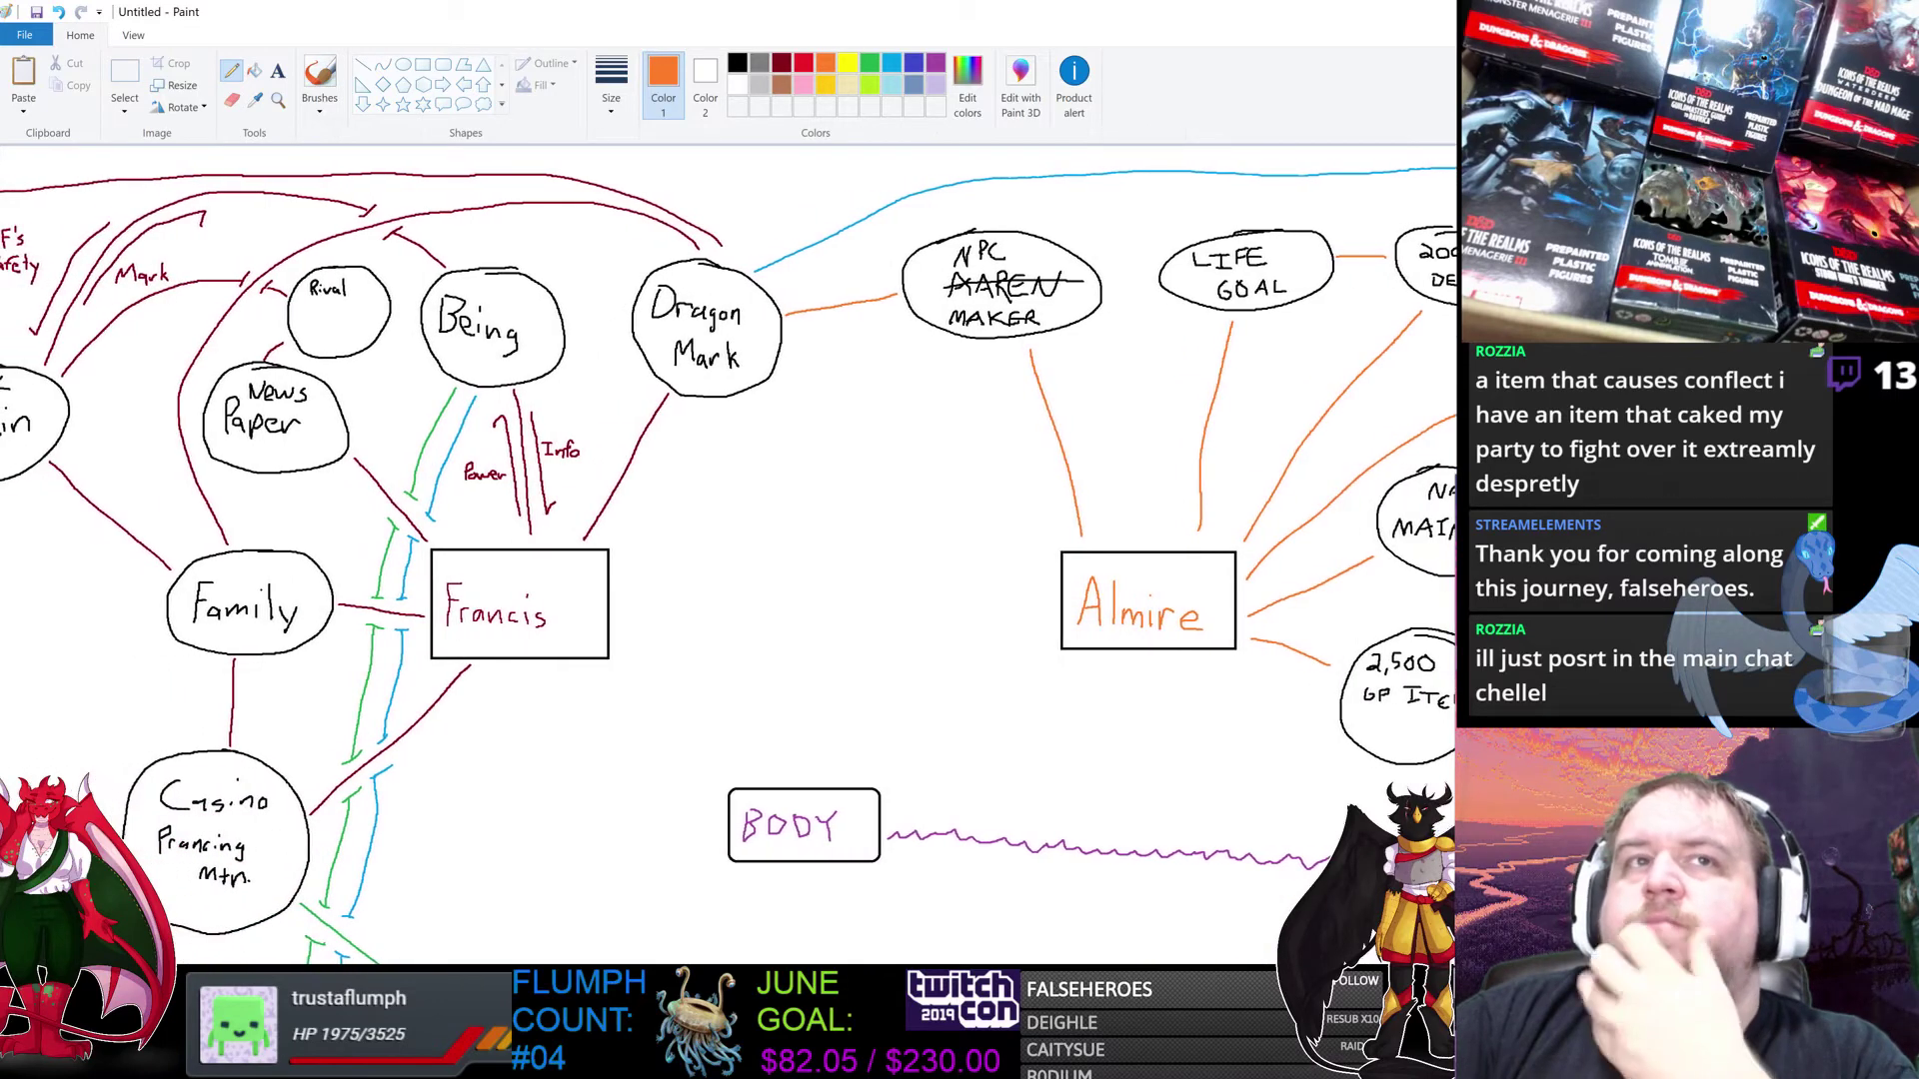
scroll(729, 566, "left", 2)
scroll(729, 566, "right", 2)
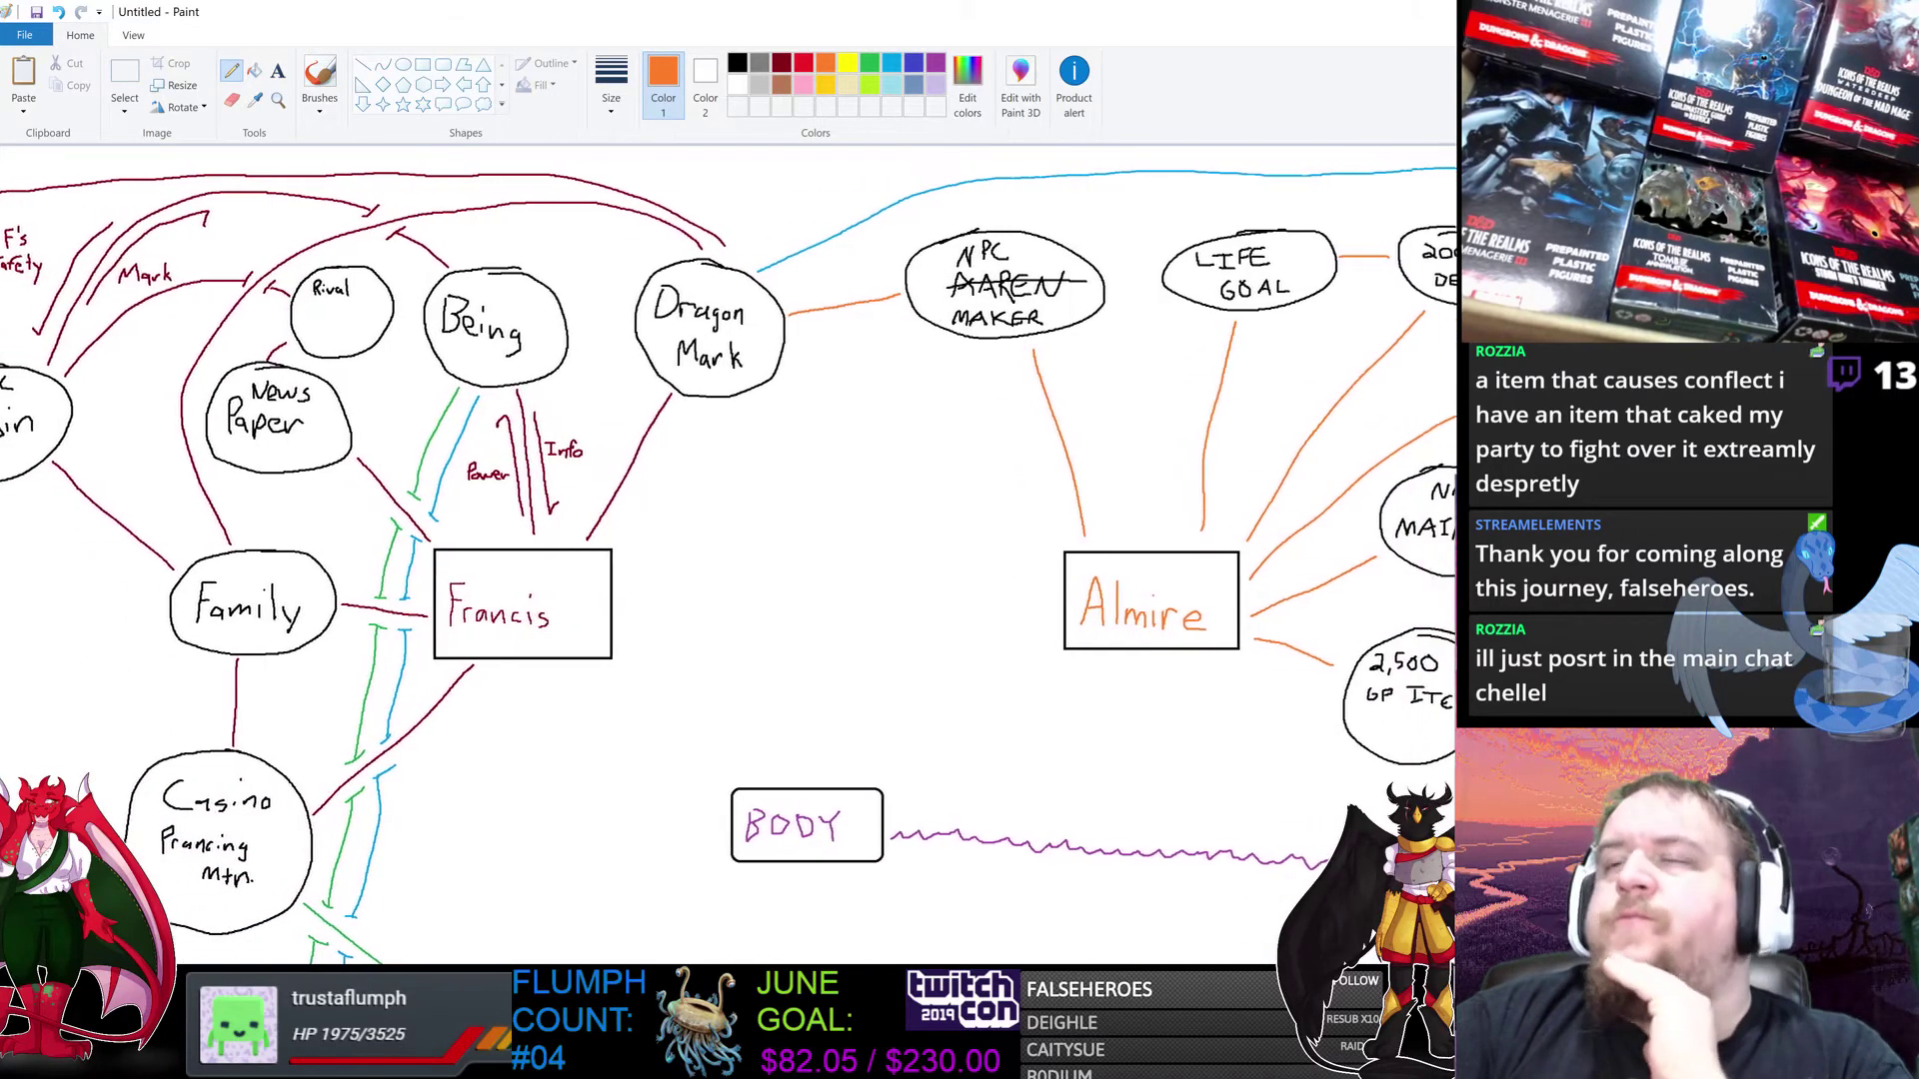
scroll(729, 566, "right", 5)
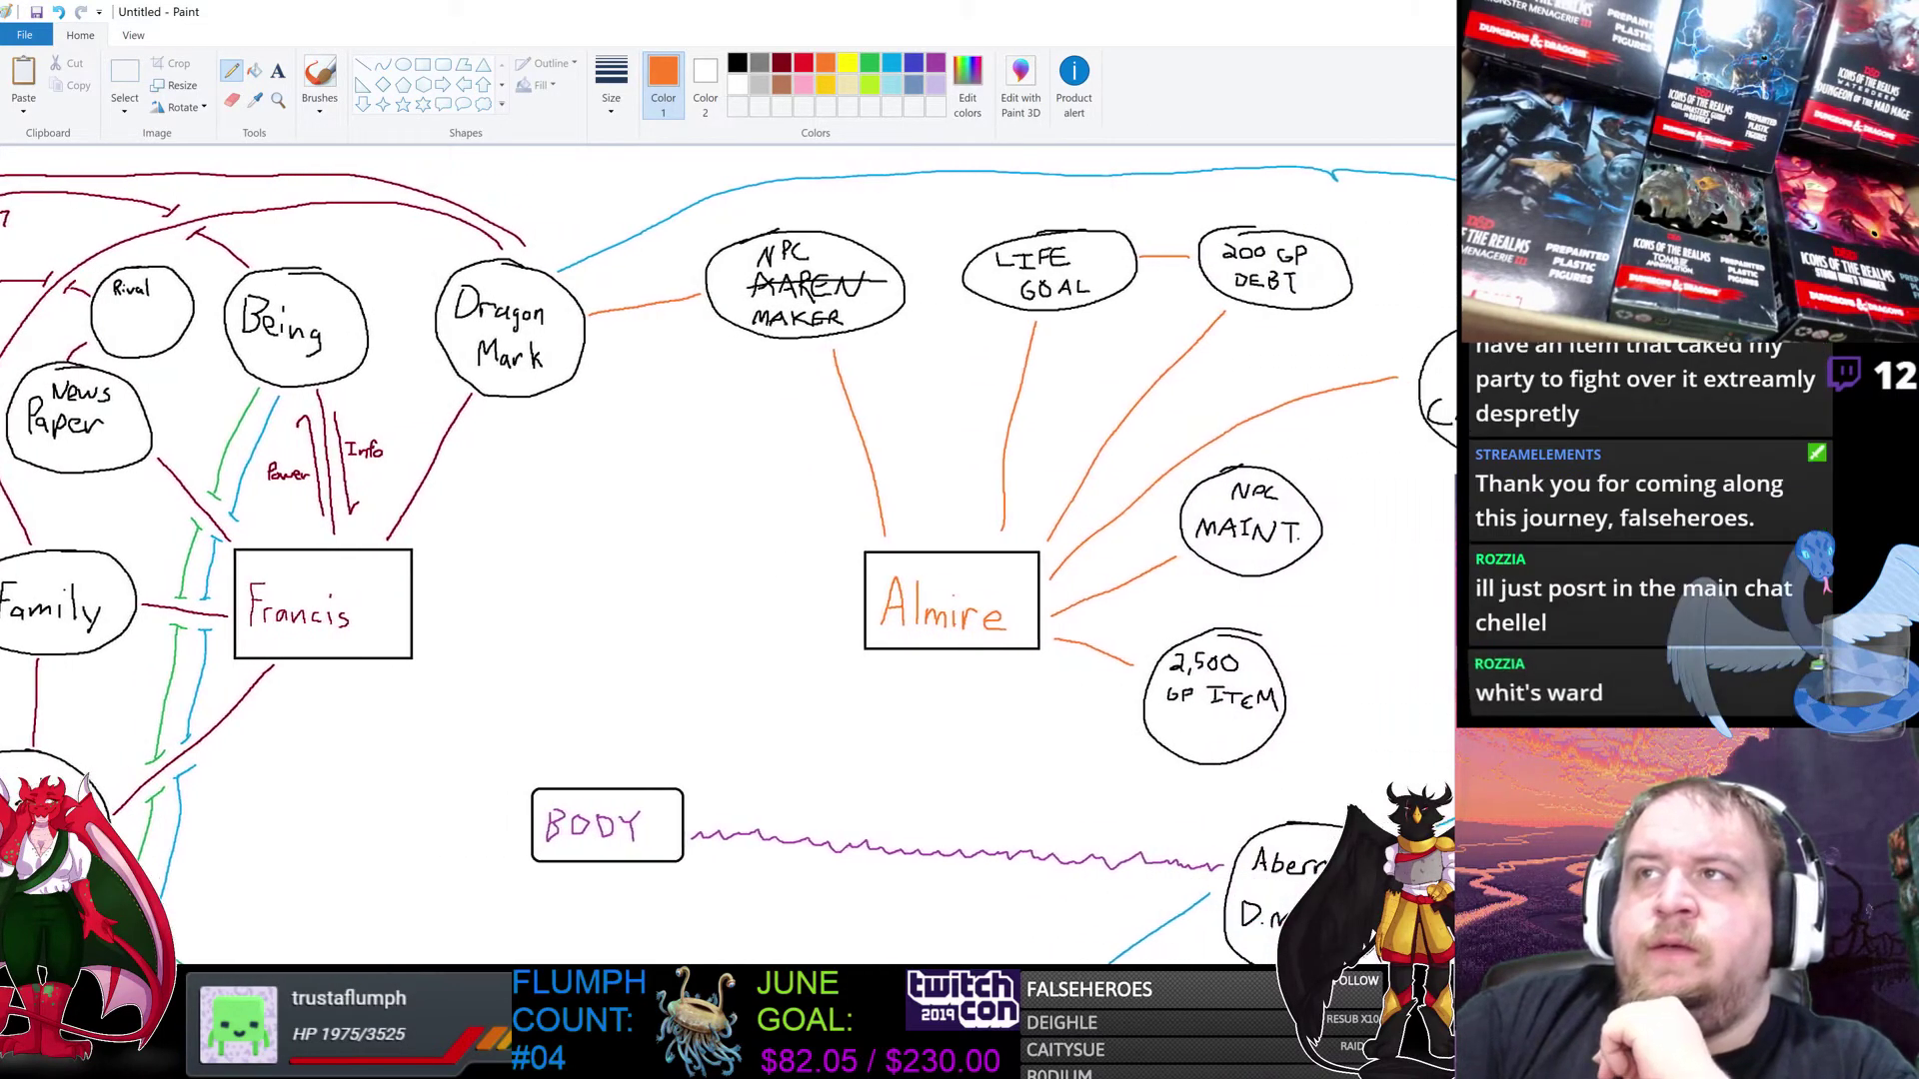
Step: Open the Morgrave notes in Word and read the background, character and racial traits
left_click(808, 1059)
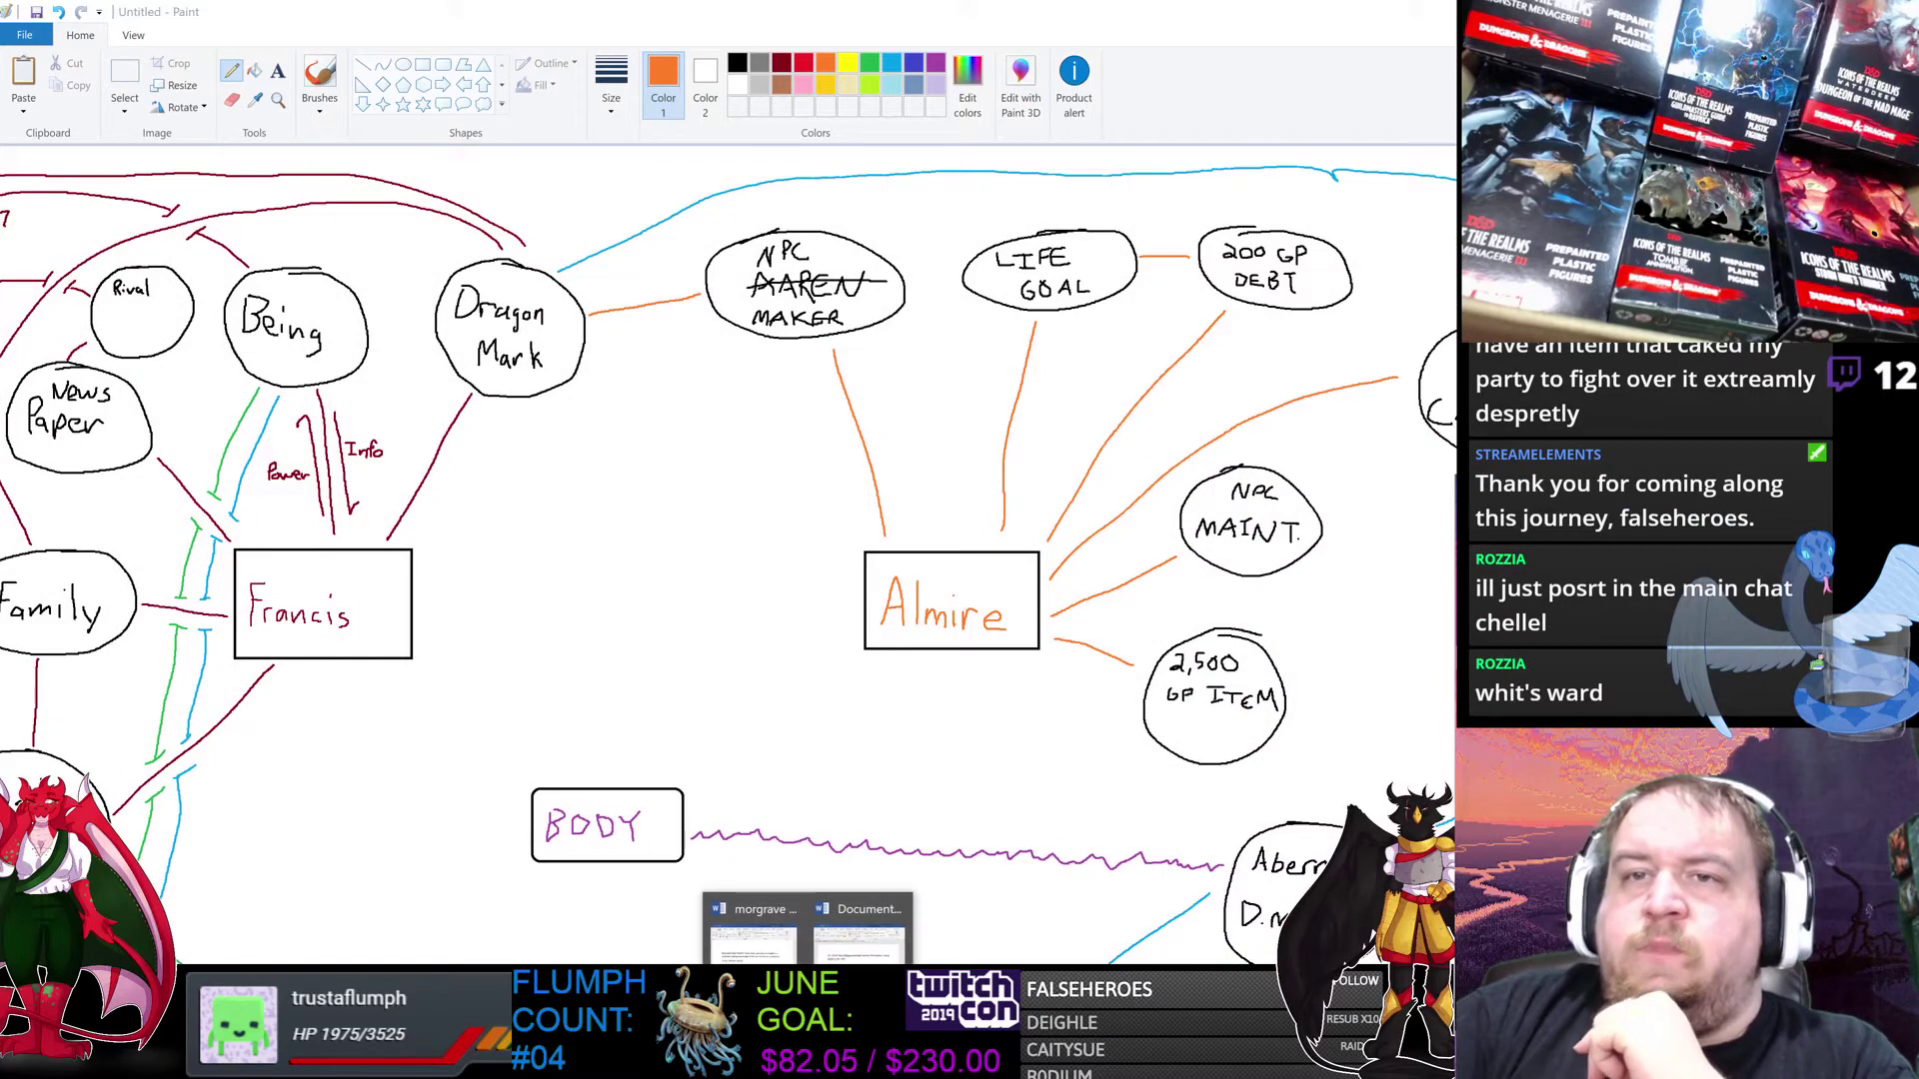
left_click(754, 929)
key("Right")
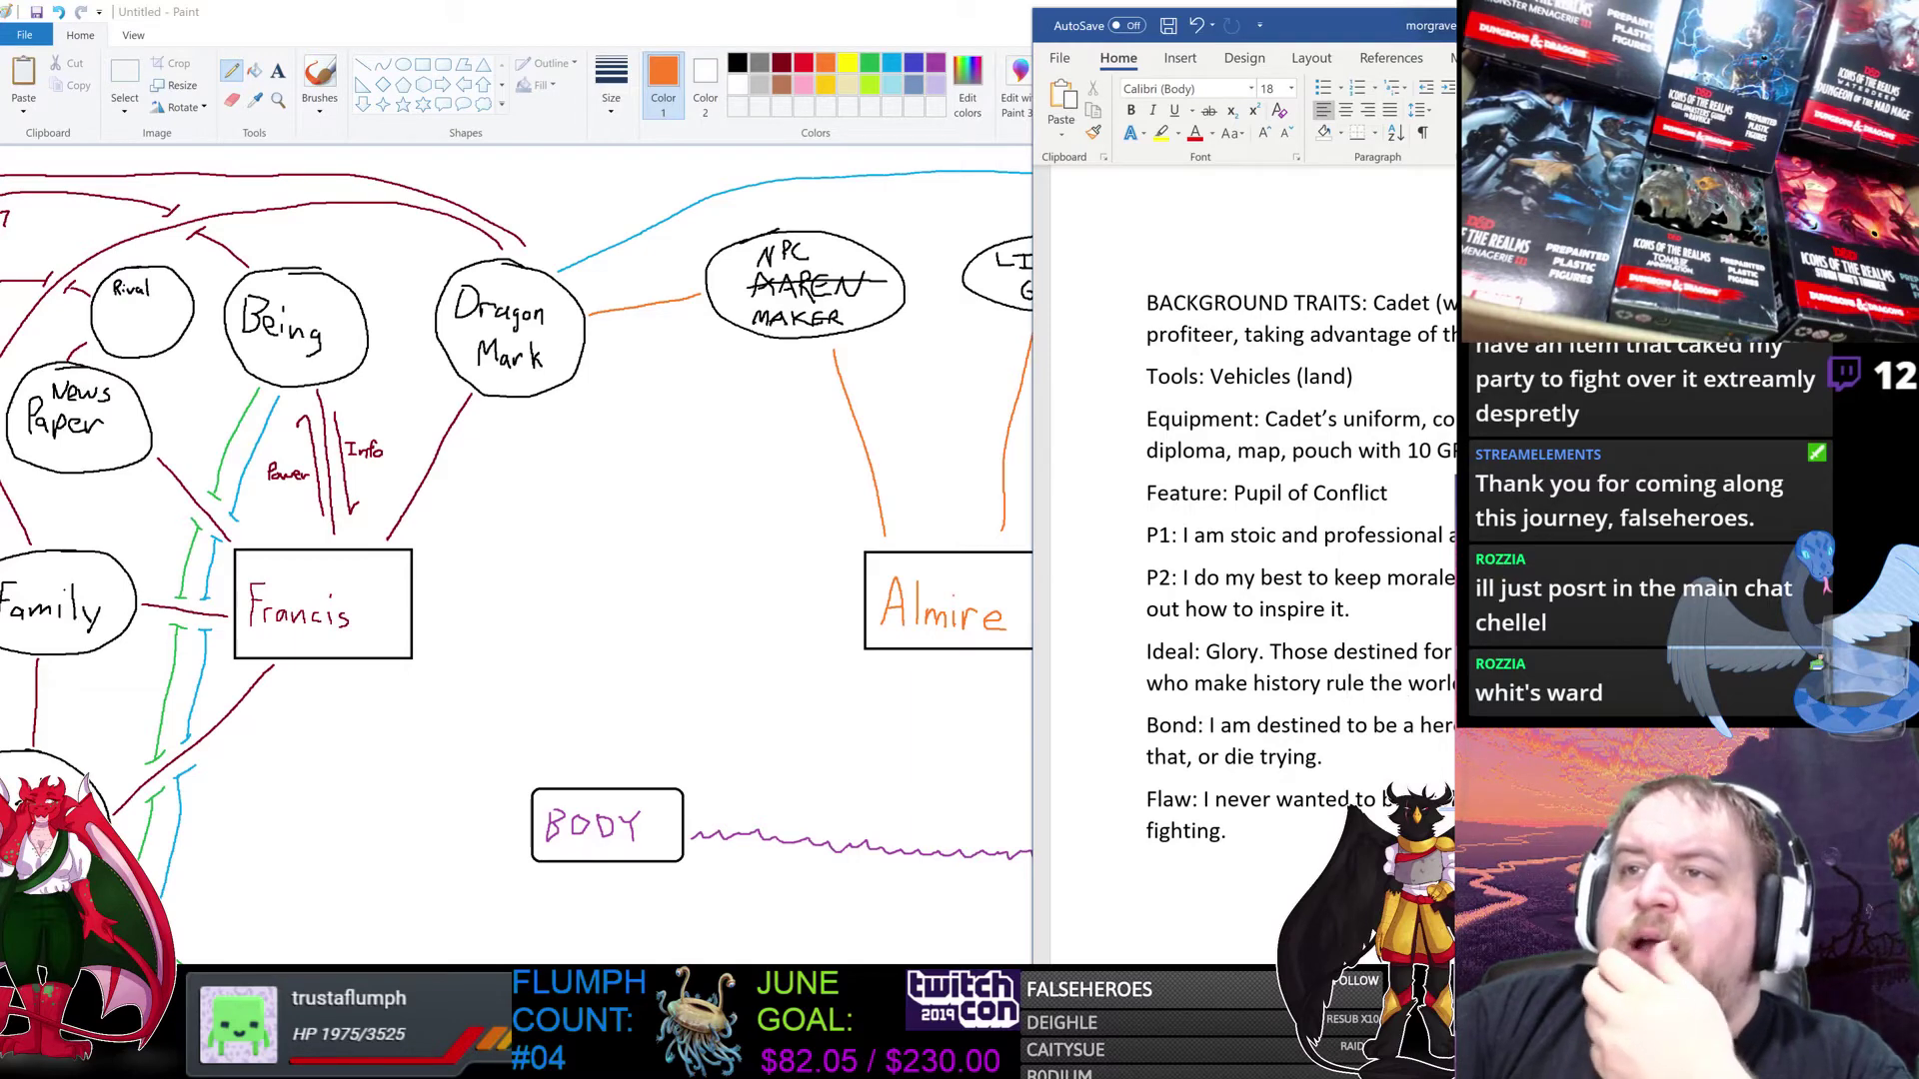
left_click_drag(1305, 652, 1385, 725)
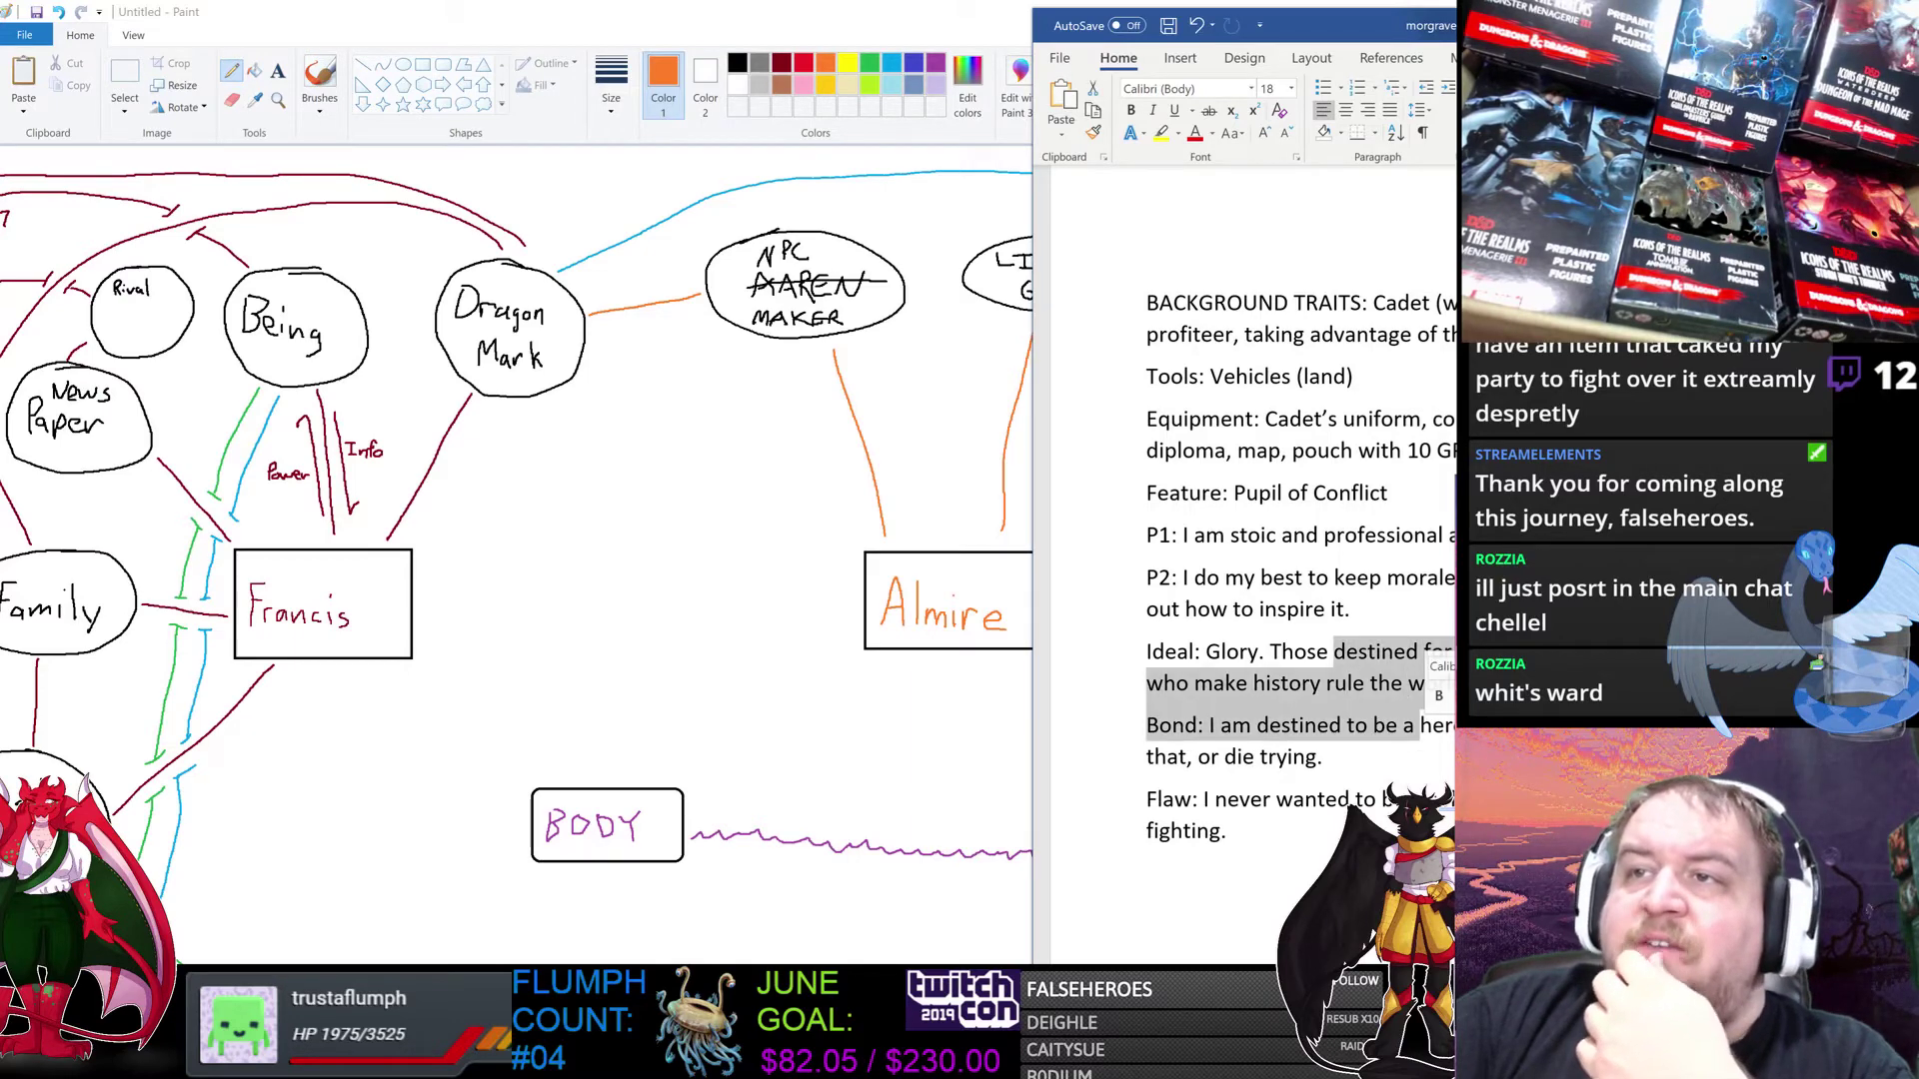
left_click(1386, 725)
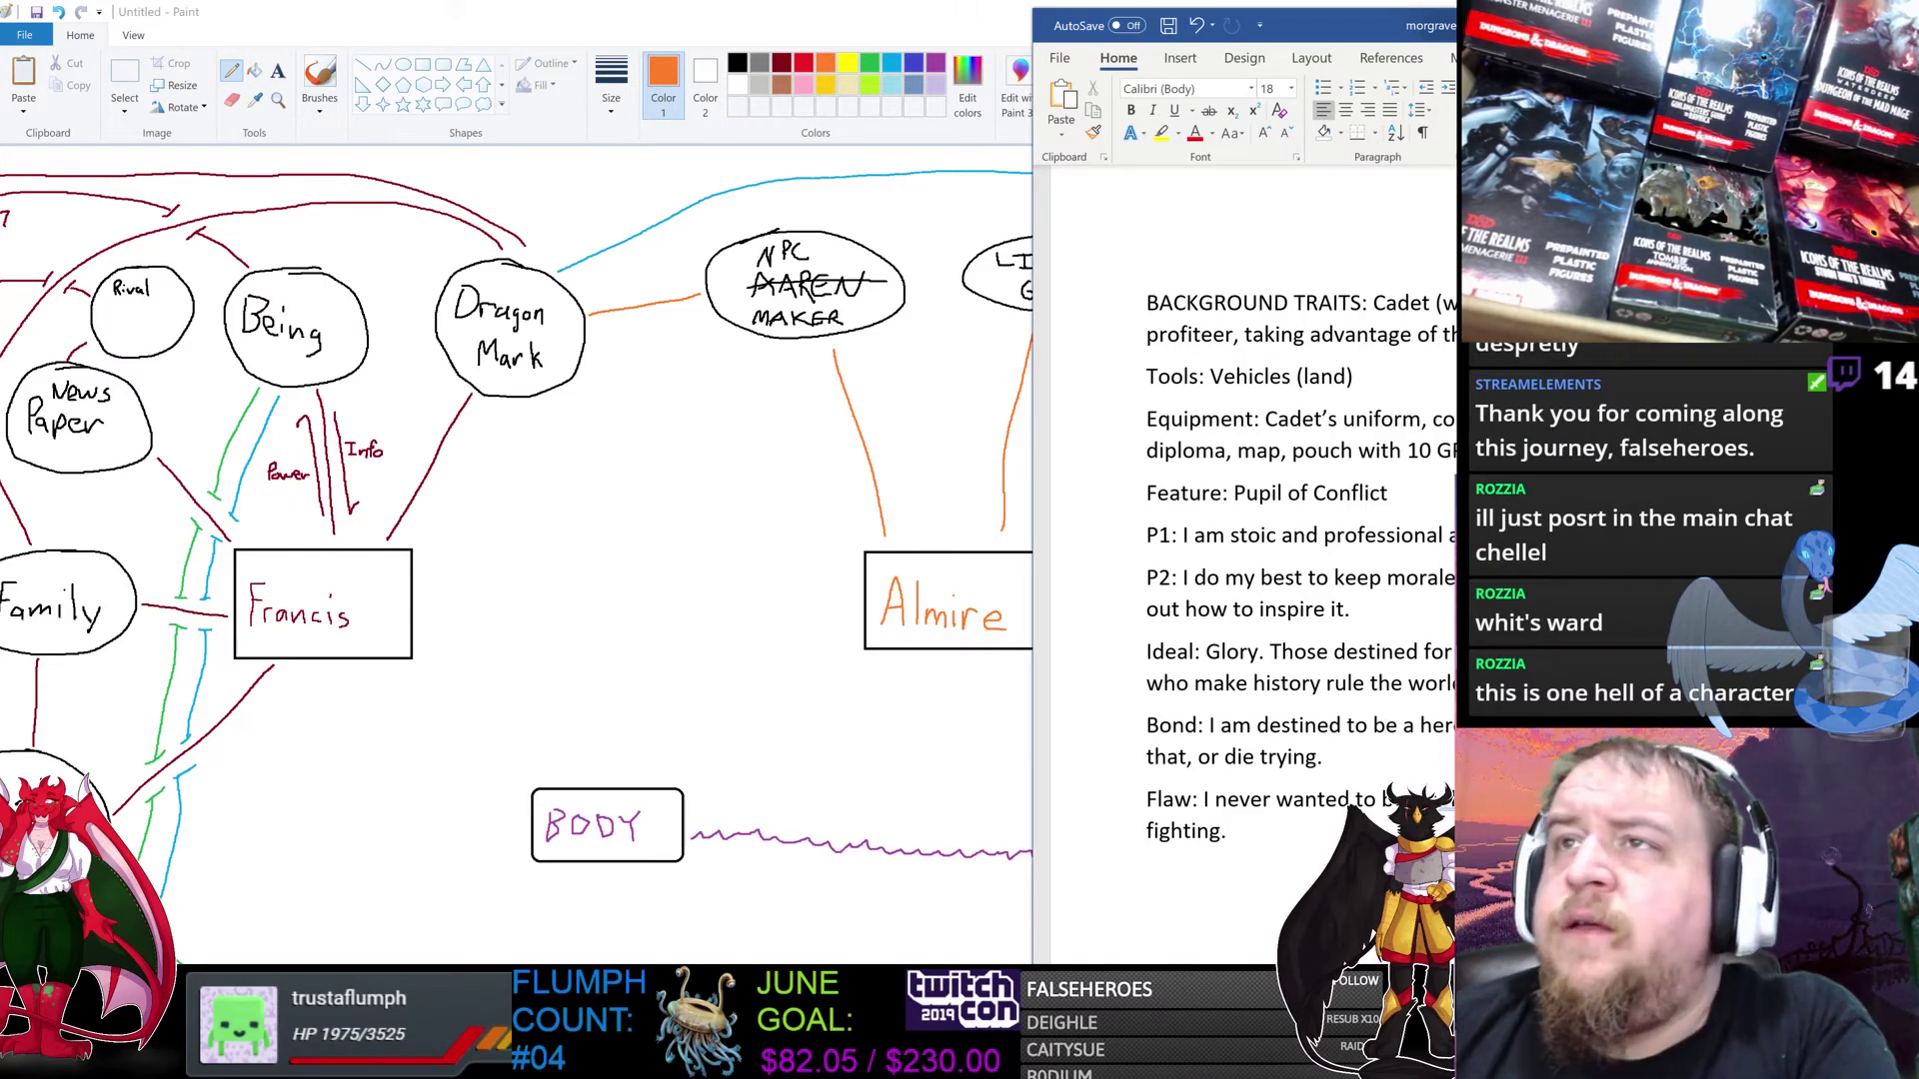
scroll(1253, 537, "up", 3)
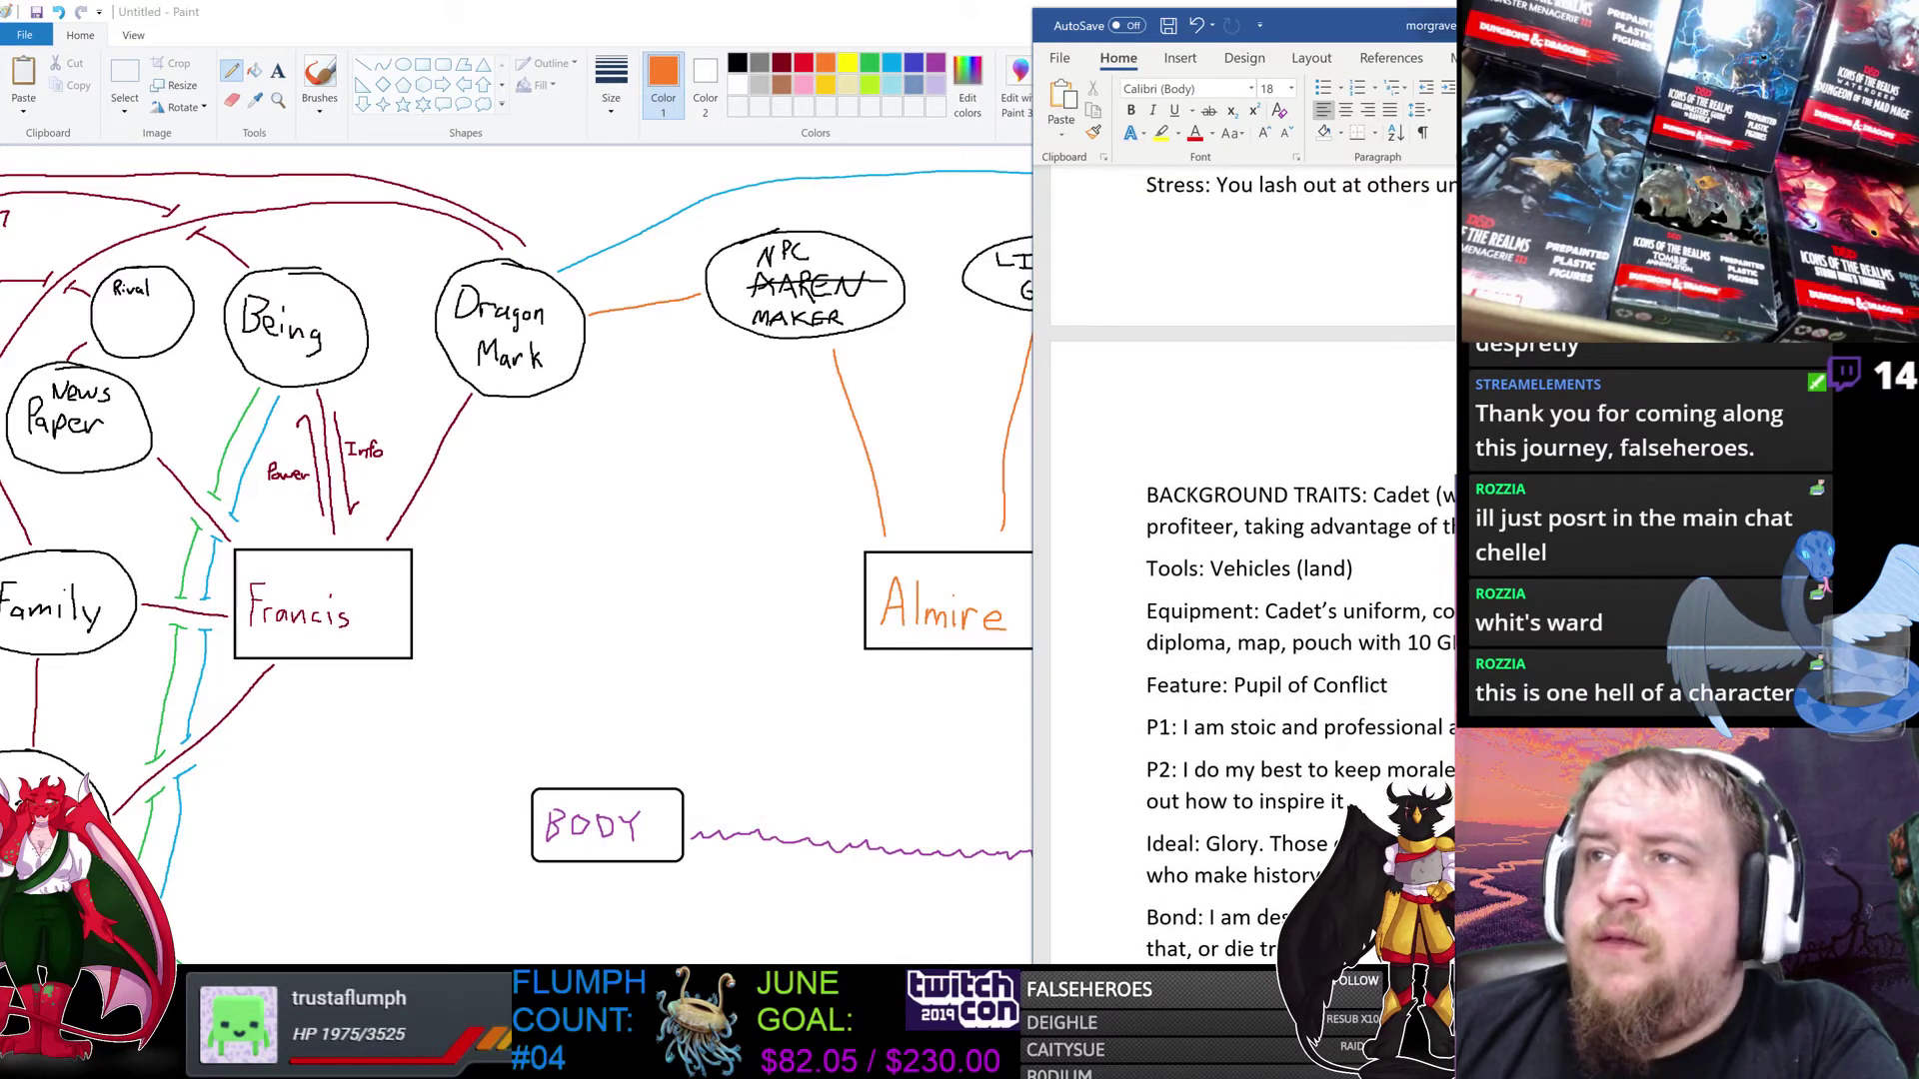
scroll(1253, 564, "up", 5)
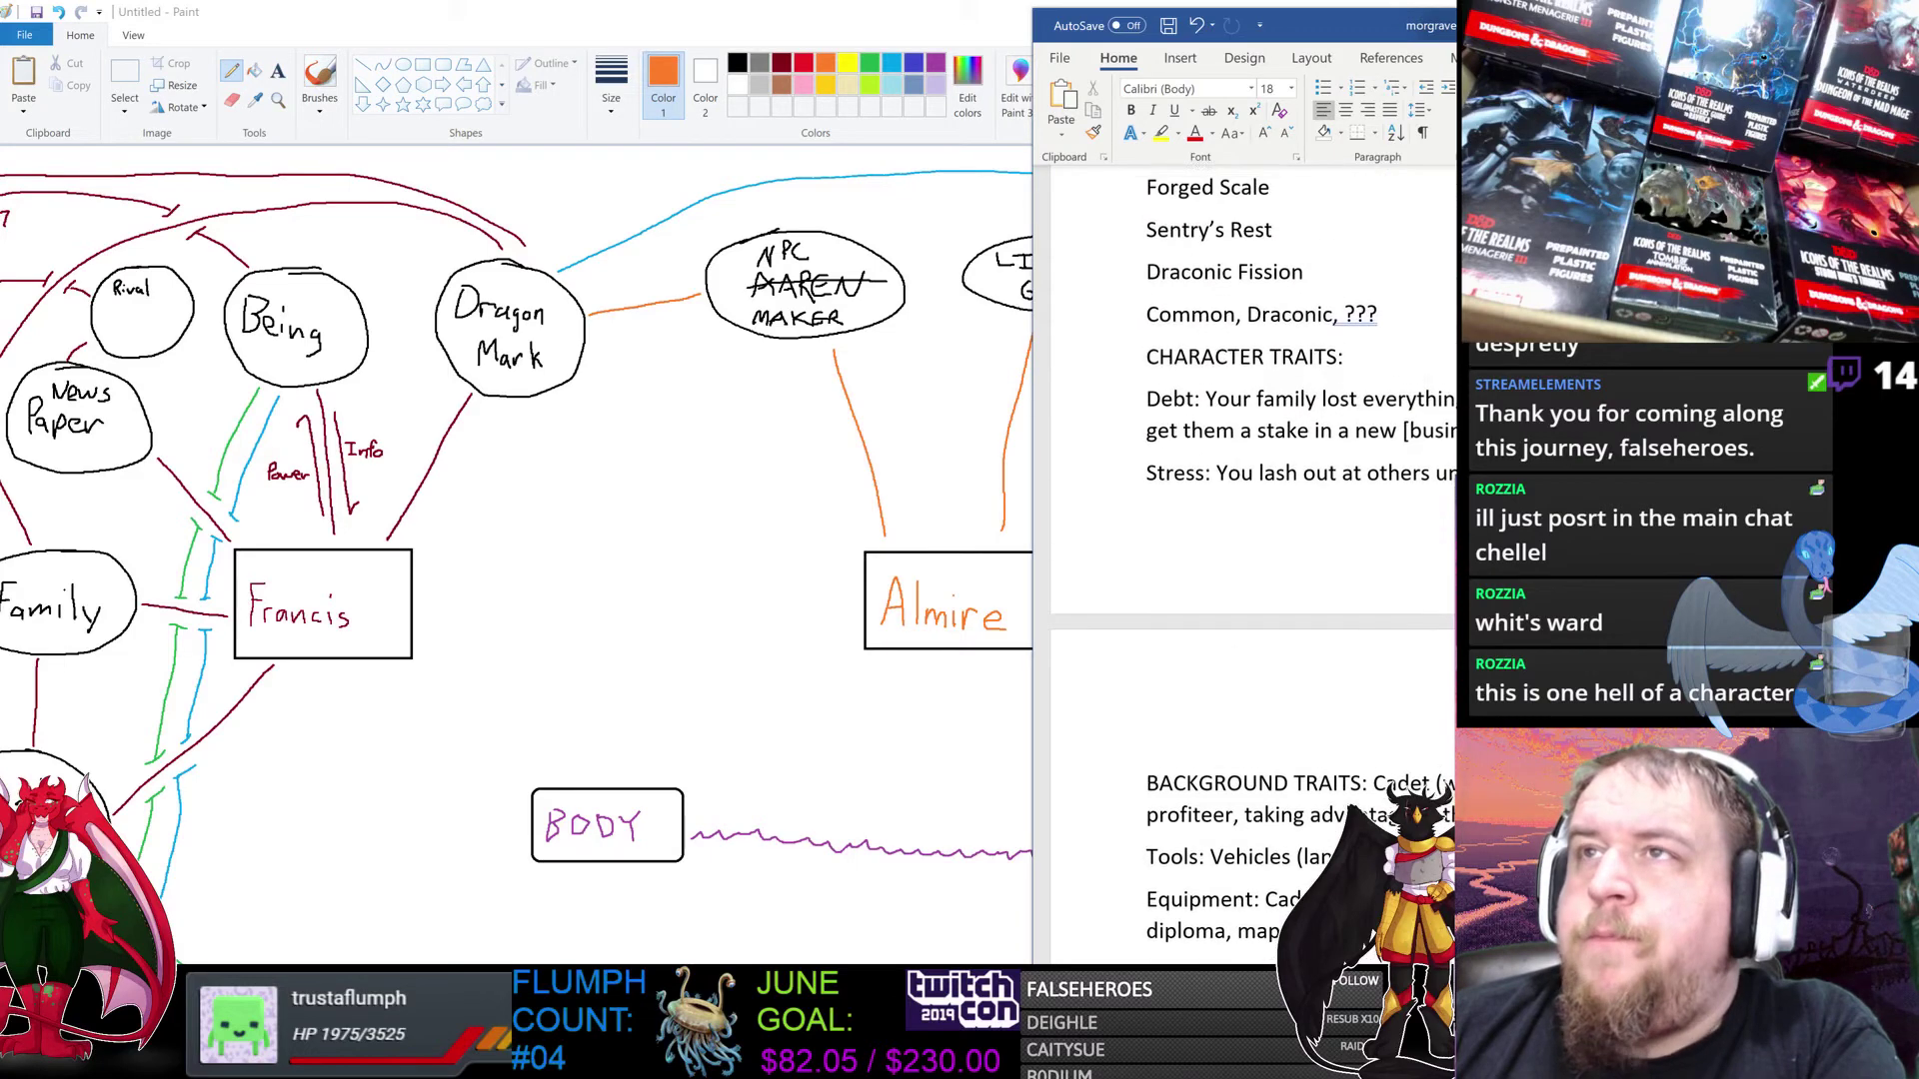
scroll(1253, 564, "up", 1)
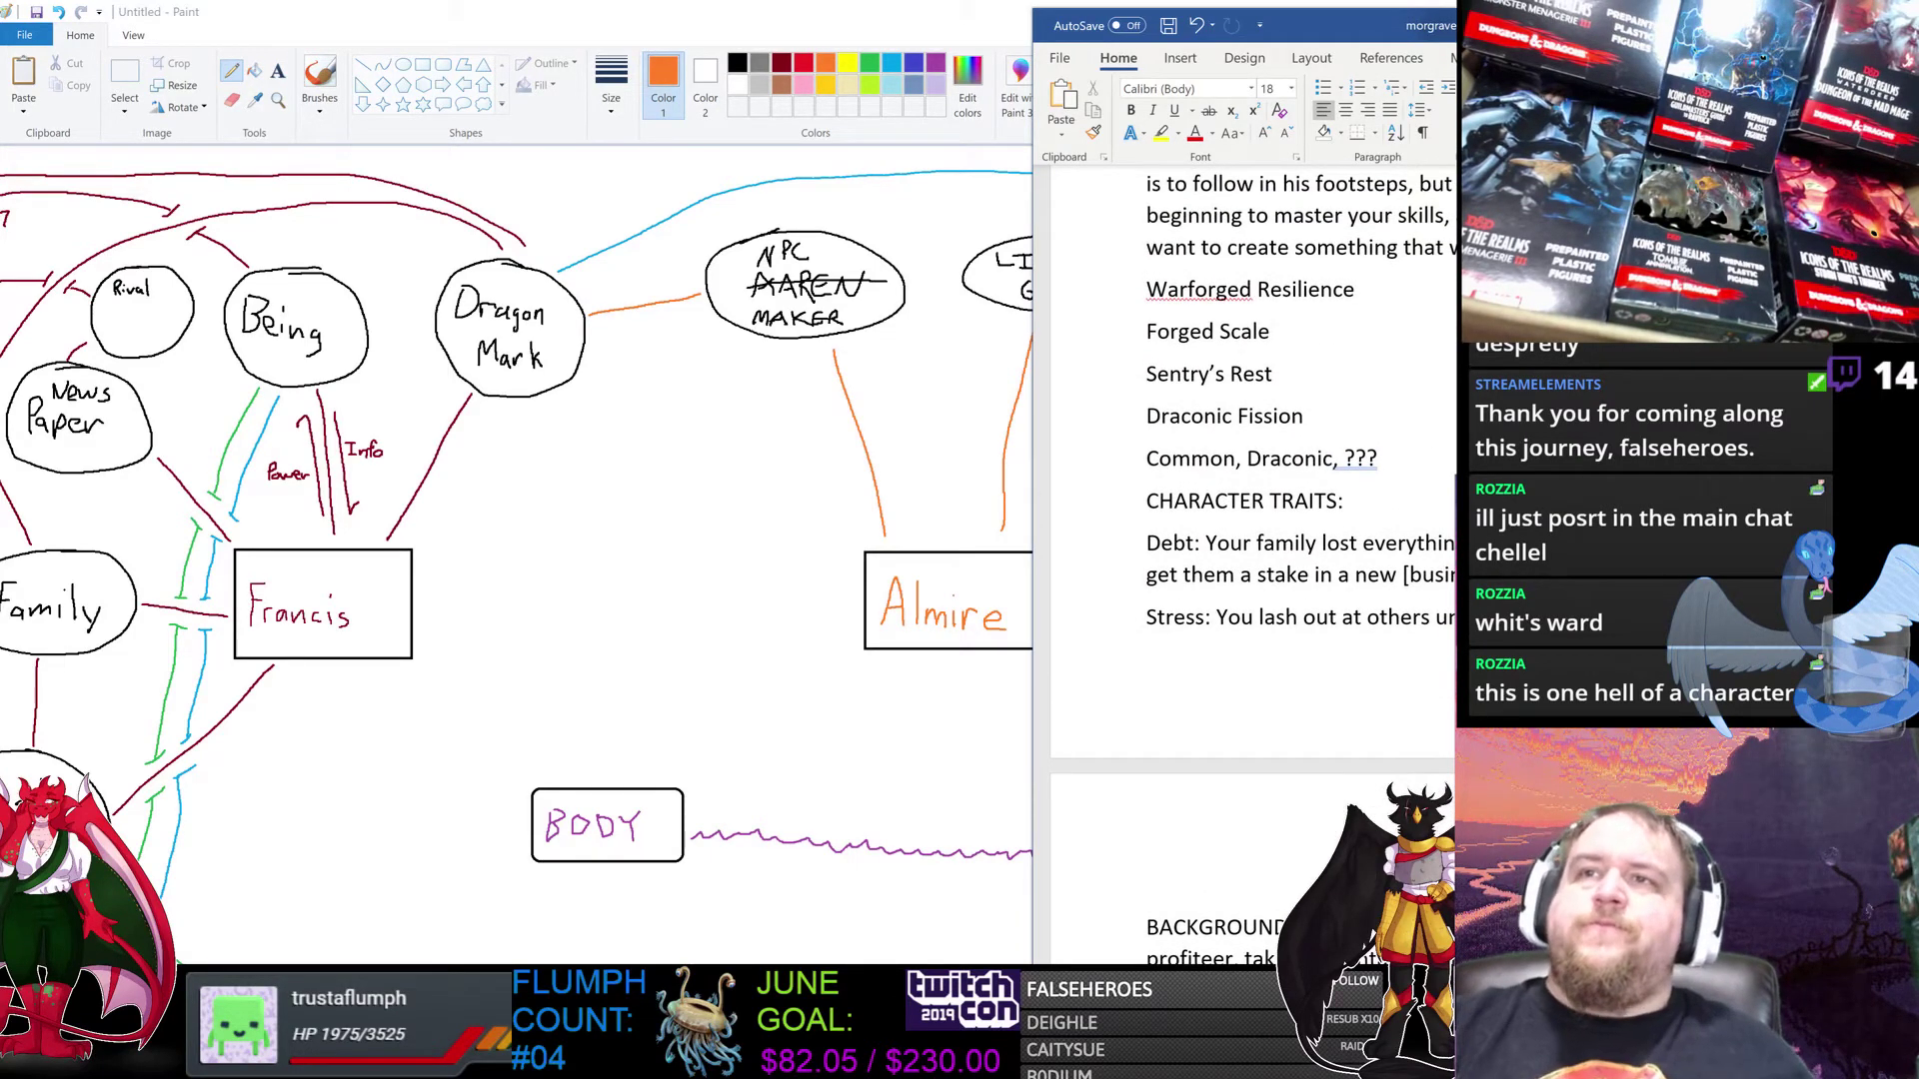
scroll(1253, 563, "up", 2)
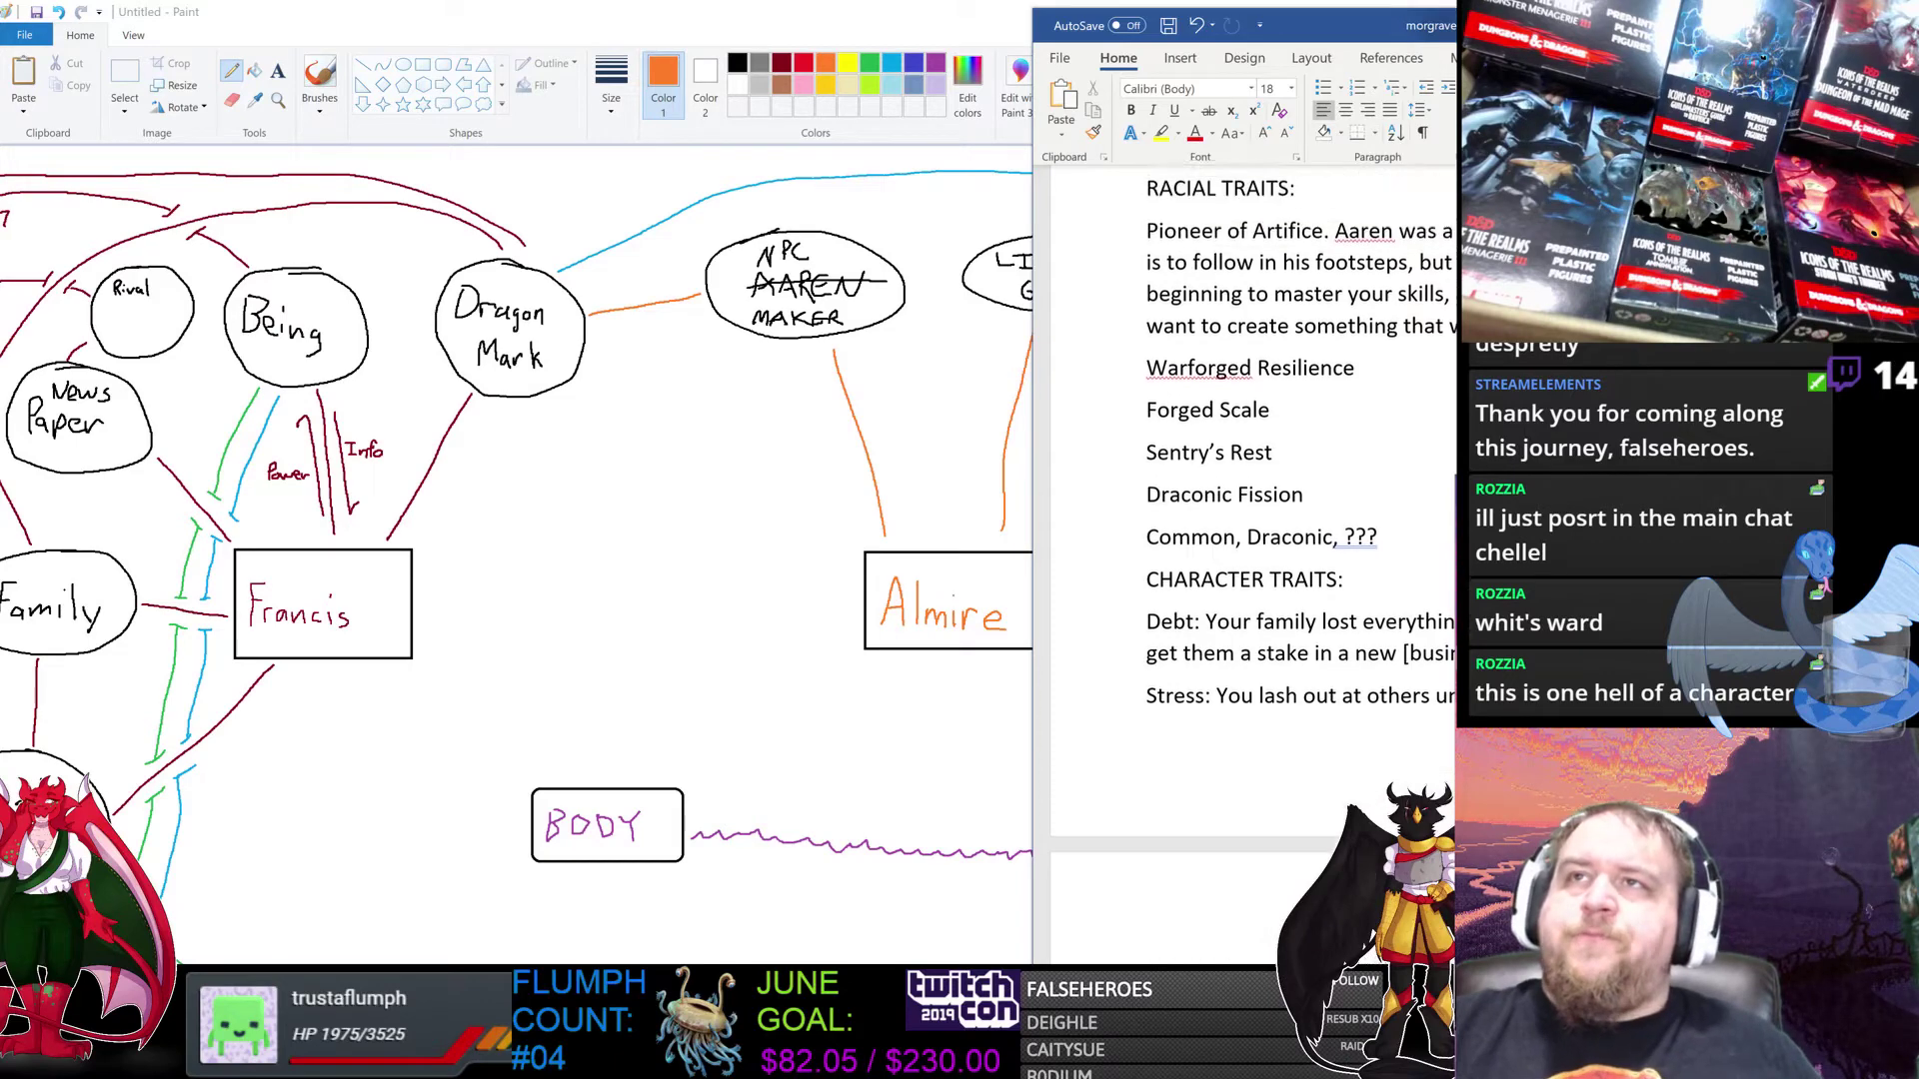
Step: Return to Paint and add a black circle labelled "NOBLE FAMILY" beyond the 2,500 GP ITEM circle
key("alt+Tab")
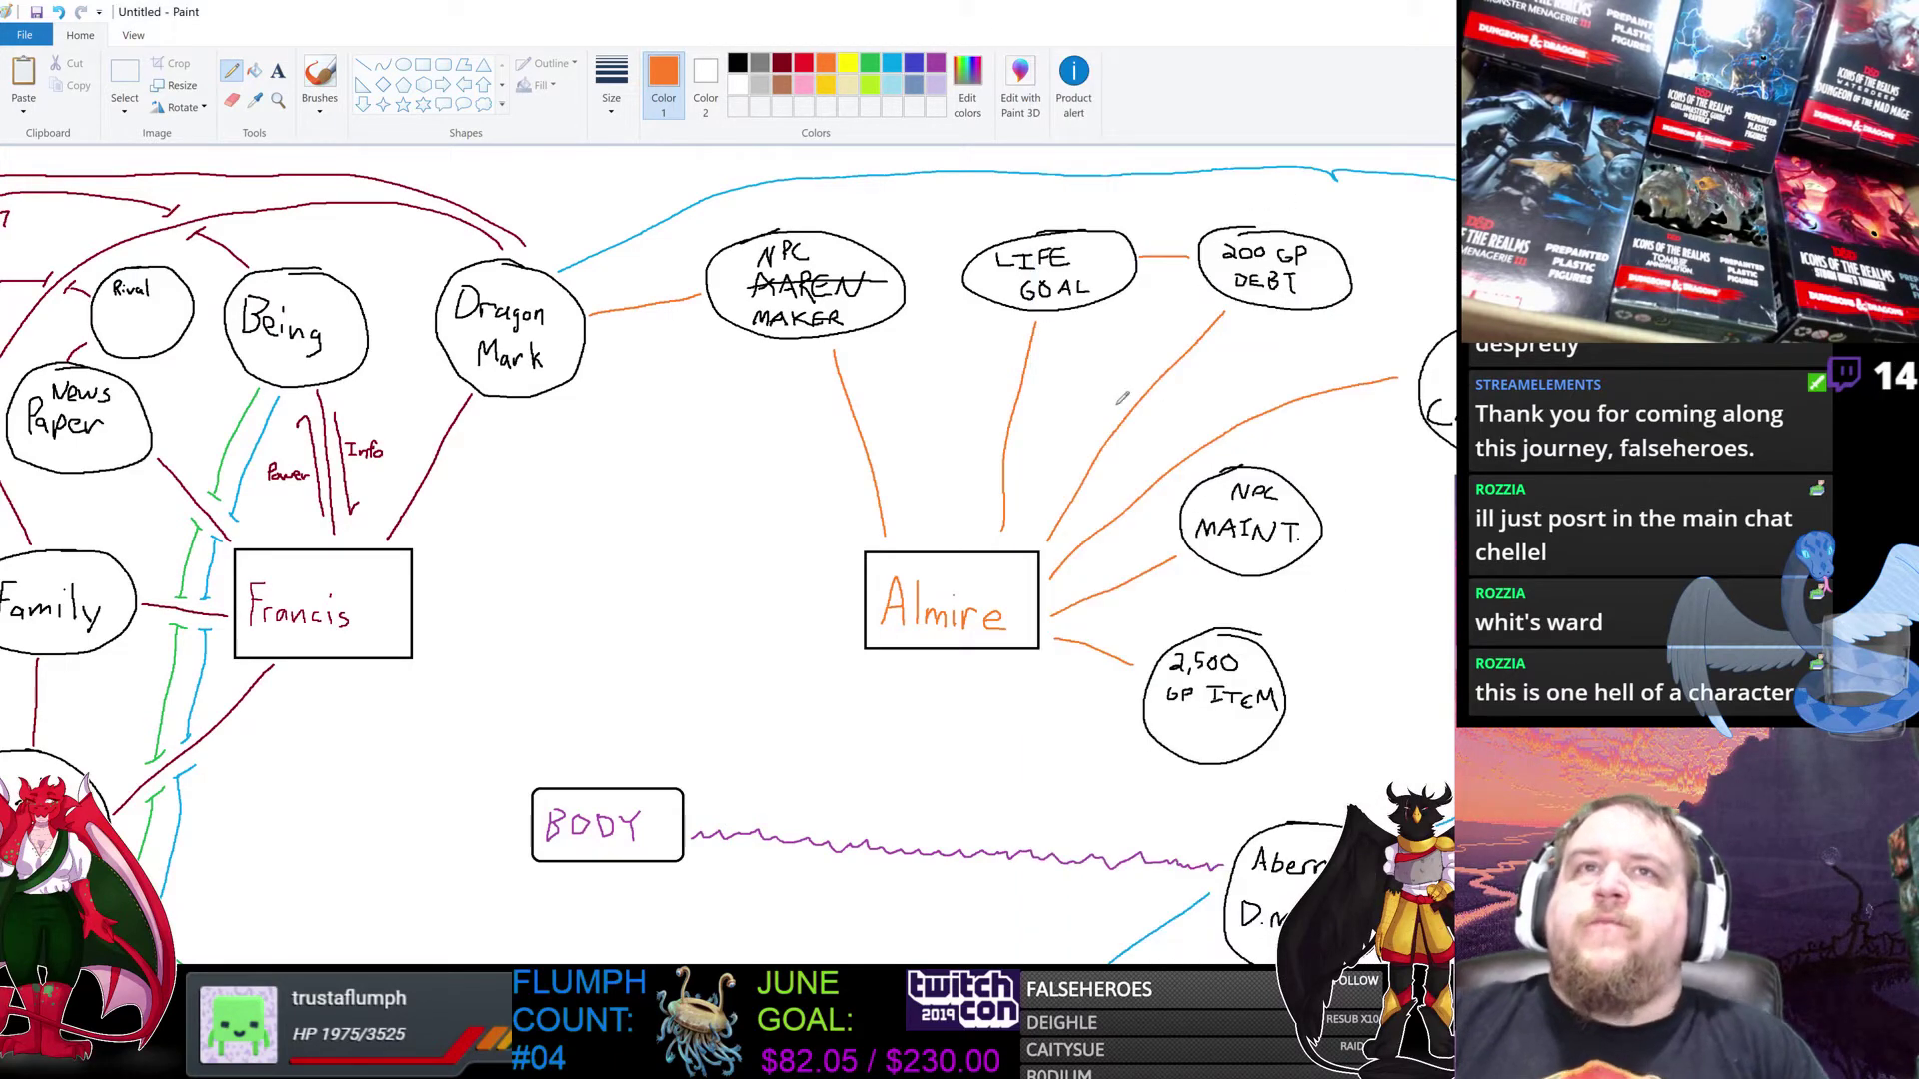
left_click(737, 62)
mouse_move(1429, 574)
left_mouse_down()
mouse_move(1449, 689)
mouse_move(1355, 600)
mouse_move(1431, 576)
mouse_move(1409, 597)
mouse_move(1447, 595)
mouse_move(1454, 617)
mouse_move(1385, 674)
mouse_move(1403, 644)
mouse_move(1397, 659)
mouse_move(1435, 659)
mouse_move(1449, 643)
left_mouse_up()
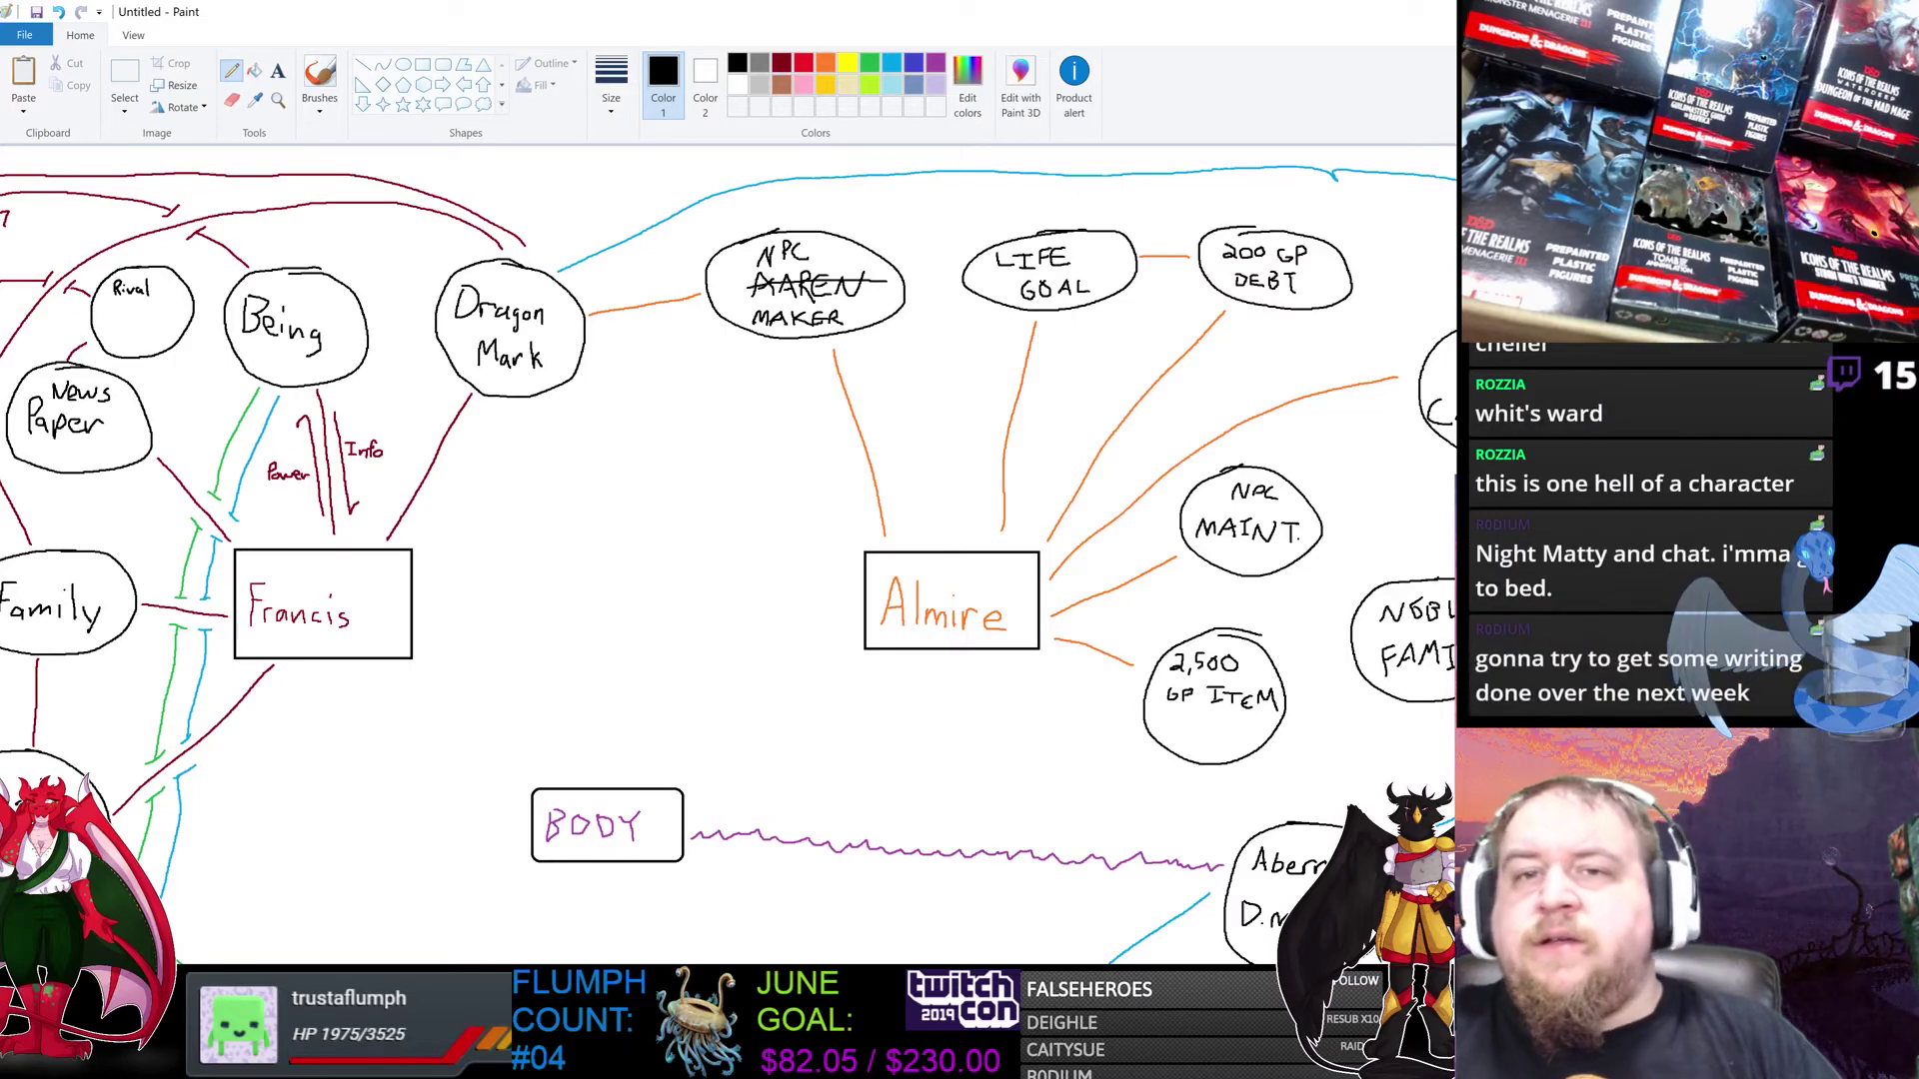
Step: Switch to the Morgrave Miscellany PDF in Acrobat Reader and go to its bookmarked Dragonforged section
mouse_move(709, 1061)
left_click(621, 937)
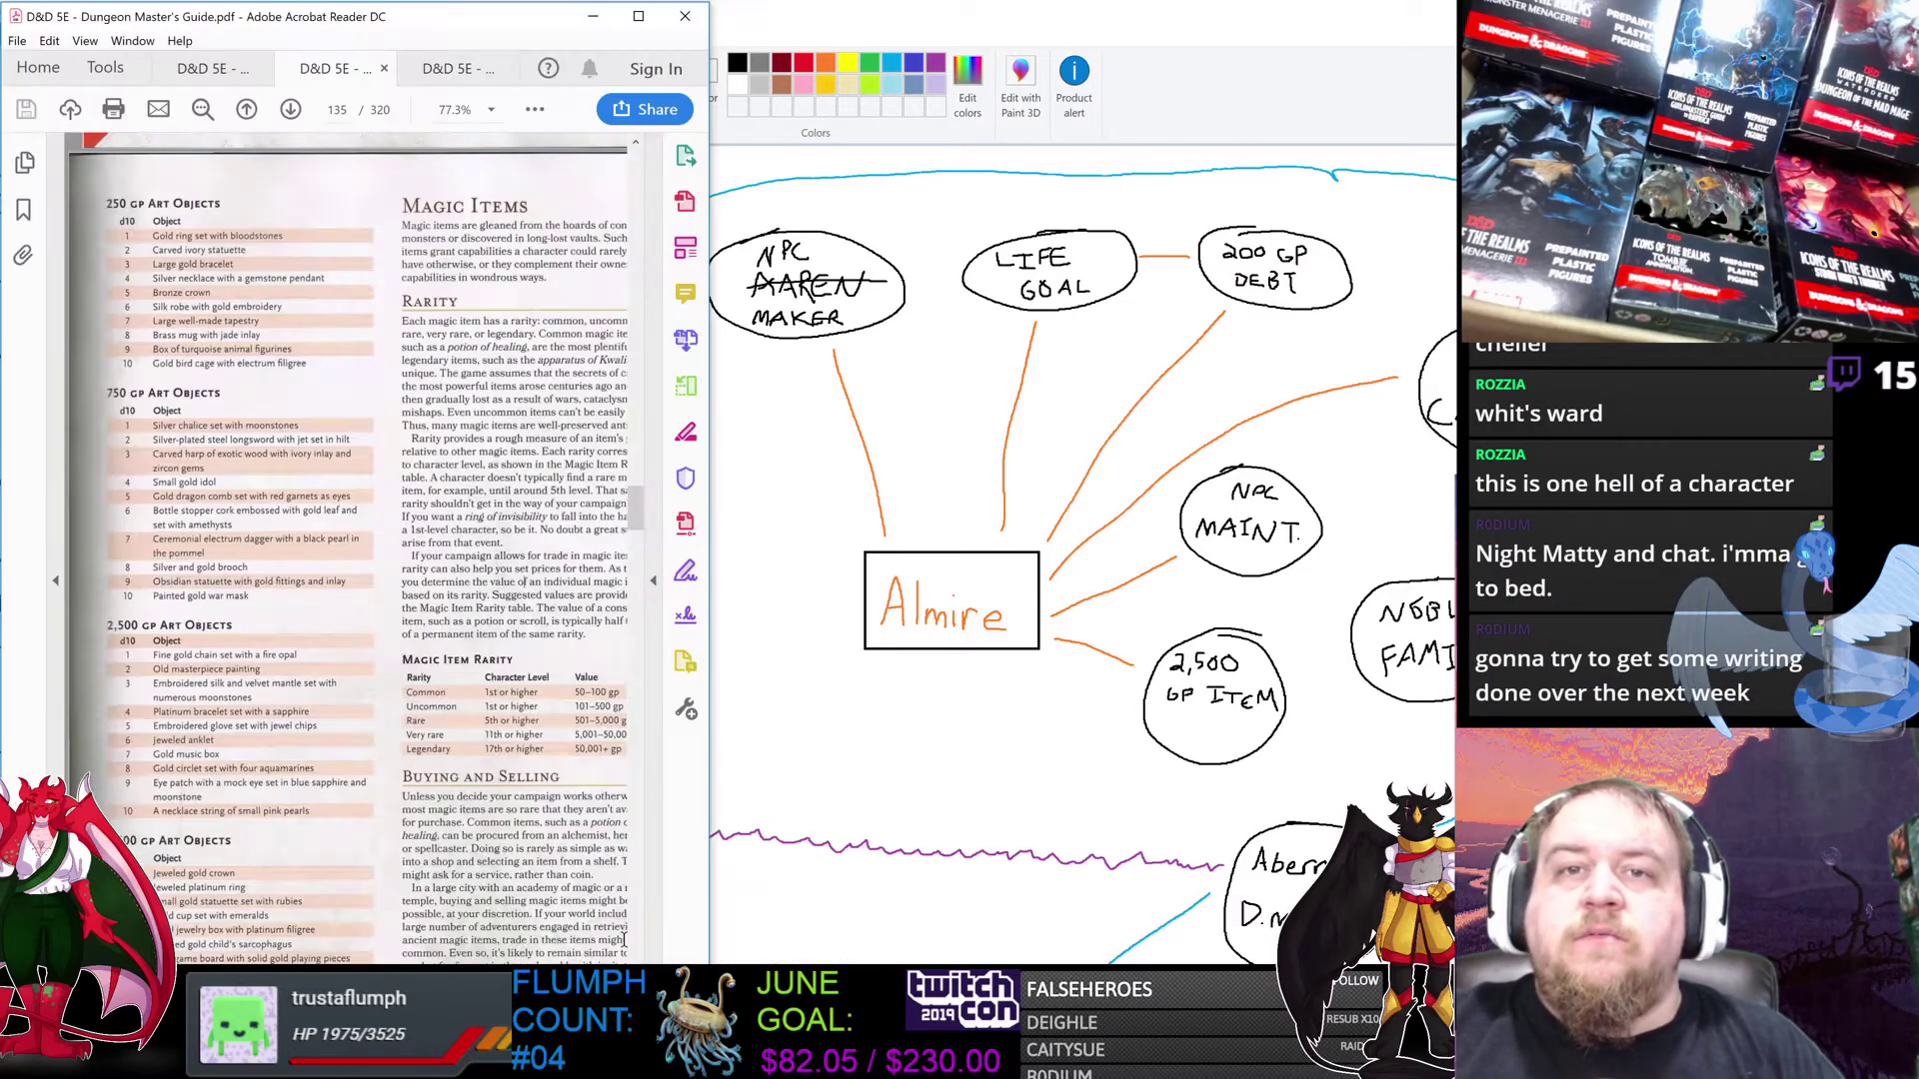
key("alt+Tab")
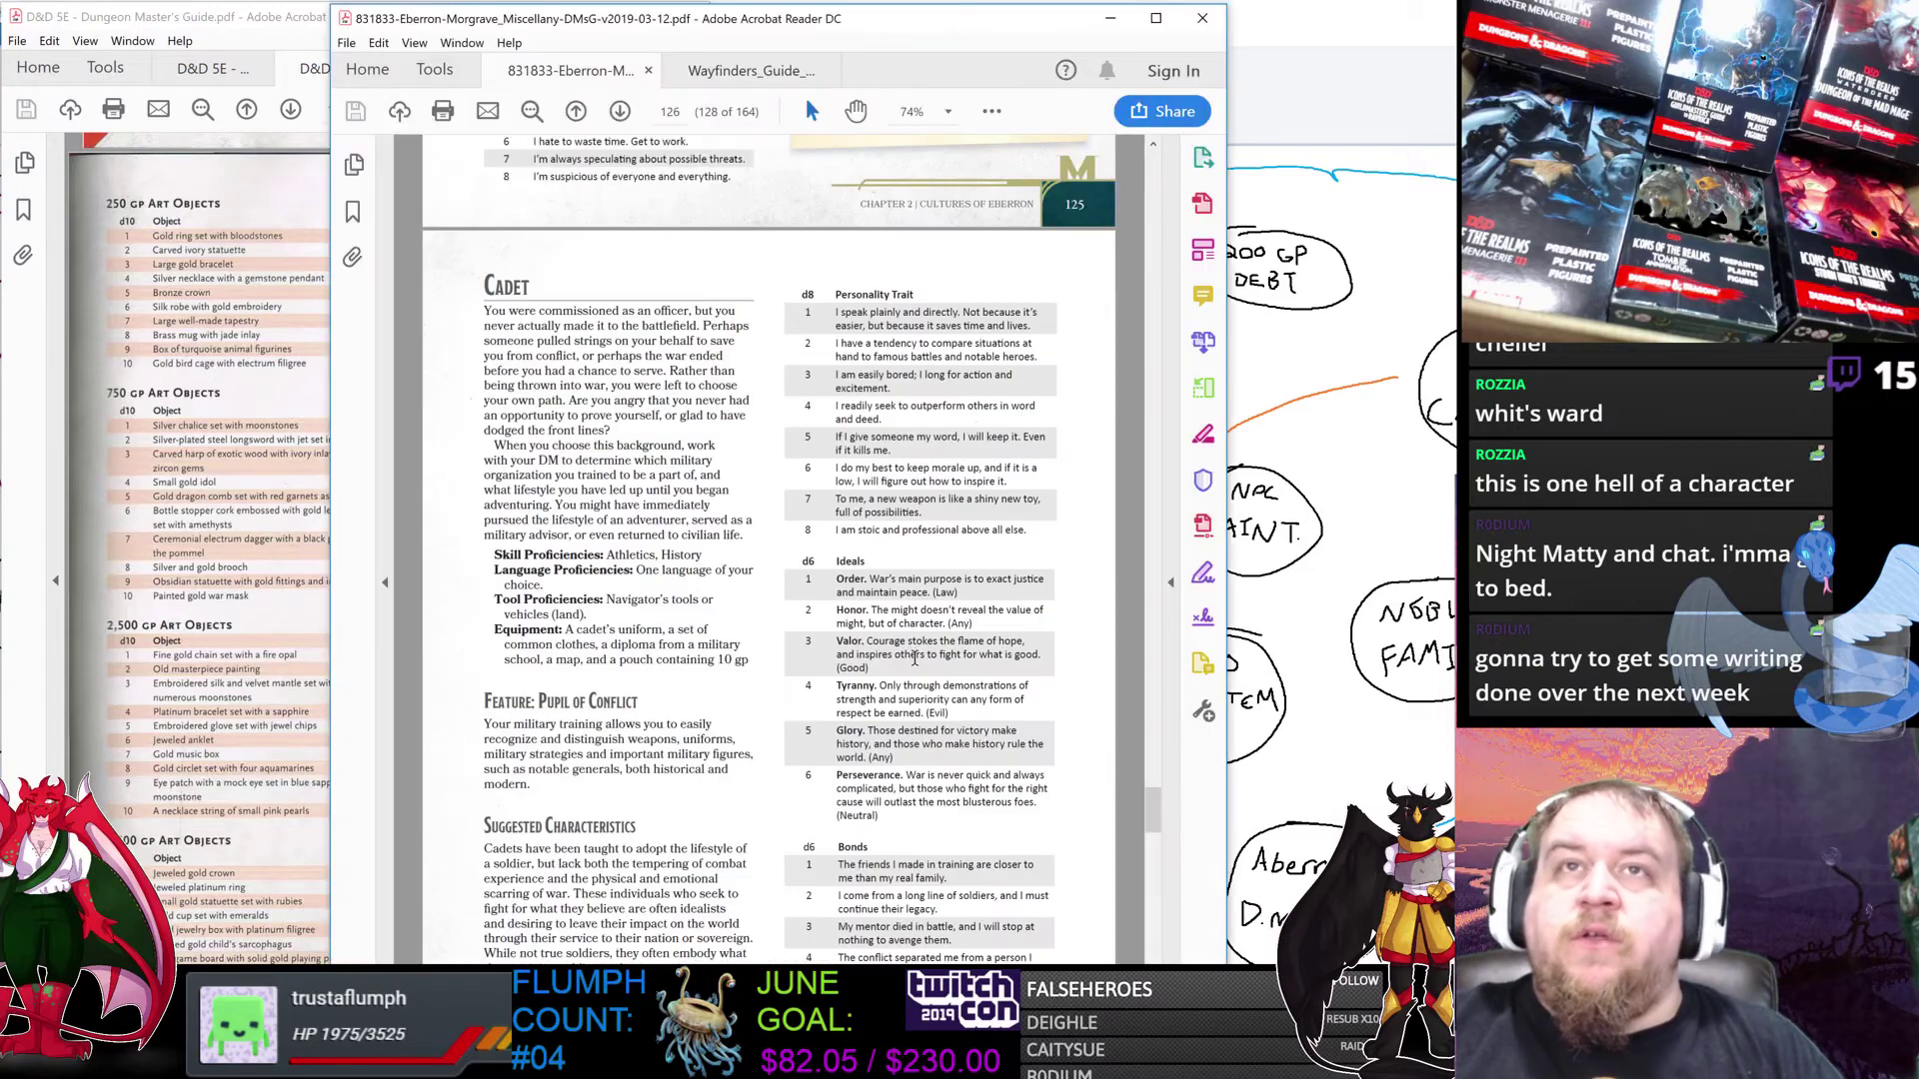
left_click(352, 212)
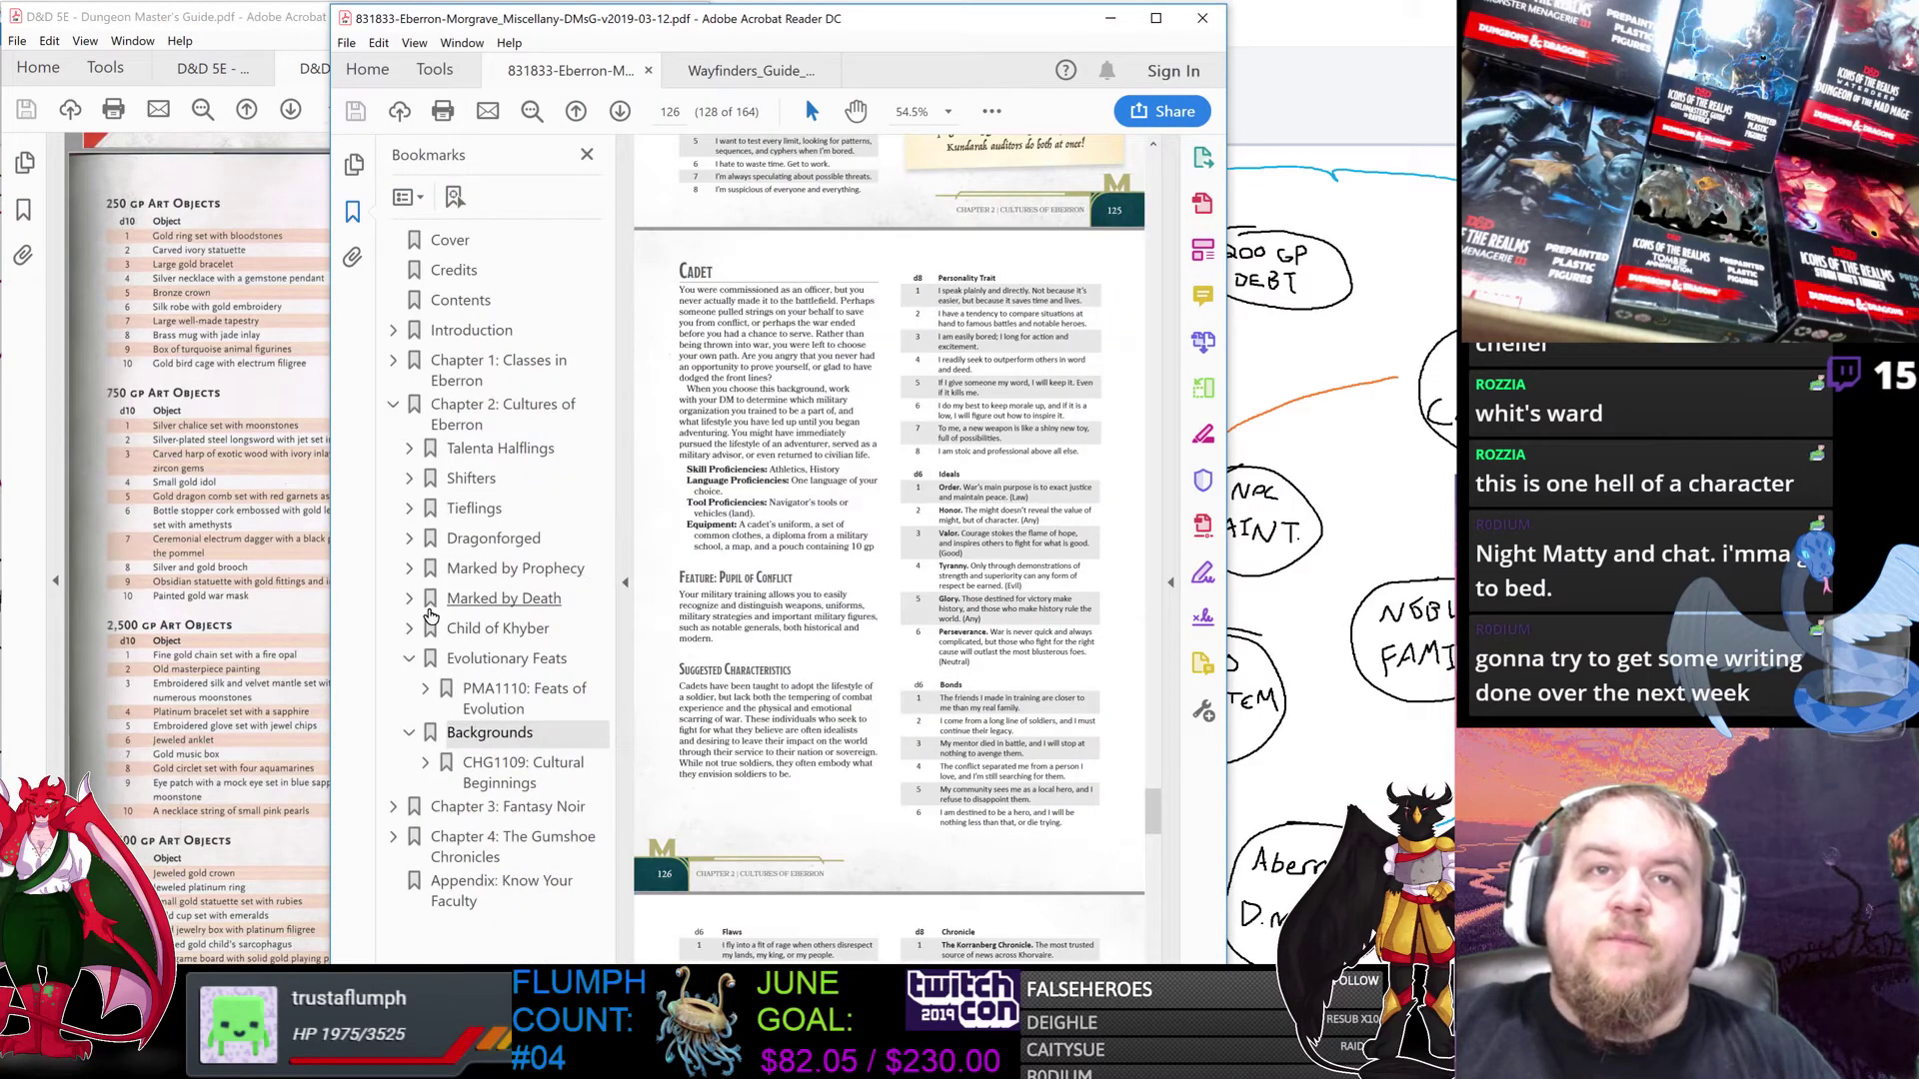
left_click(462, 542)
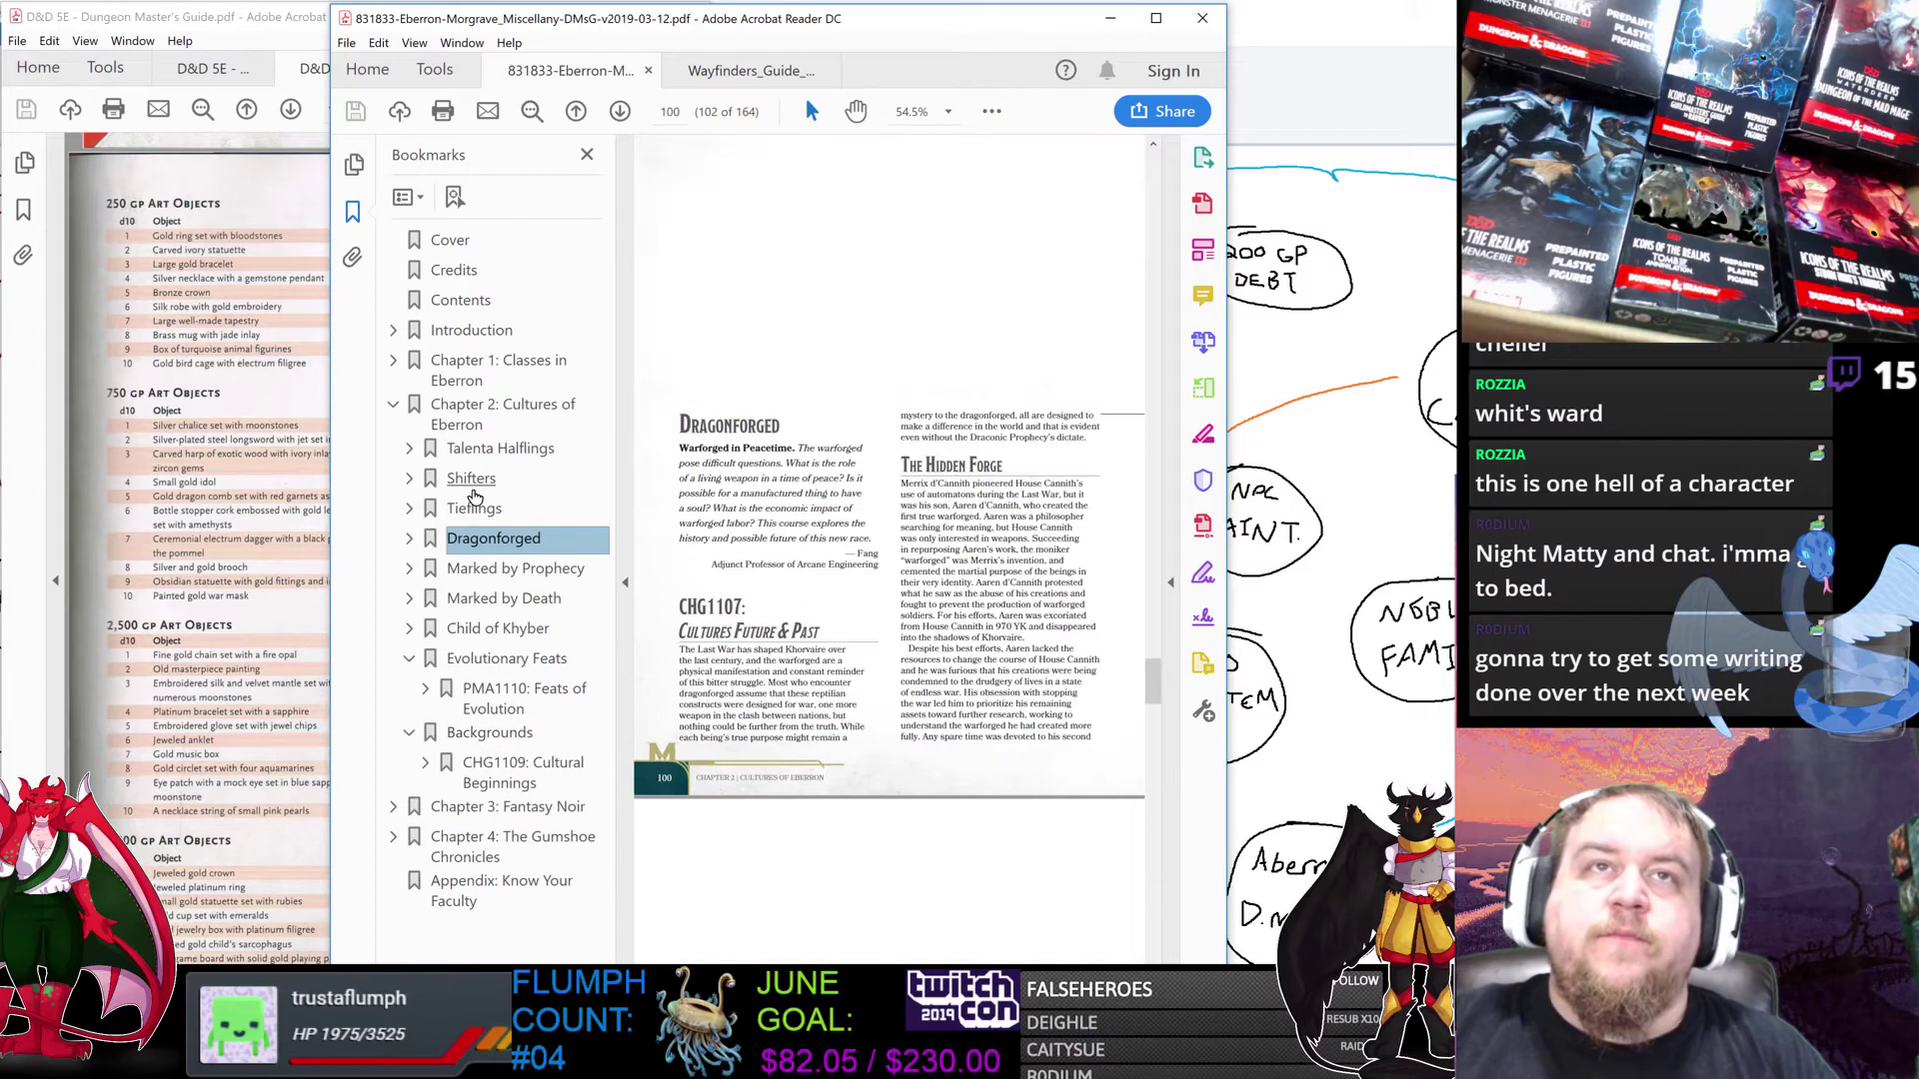
left_click(352, 211)
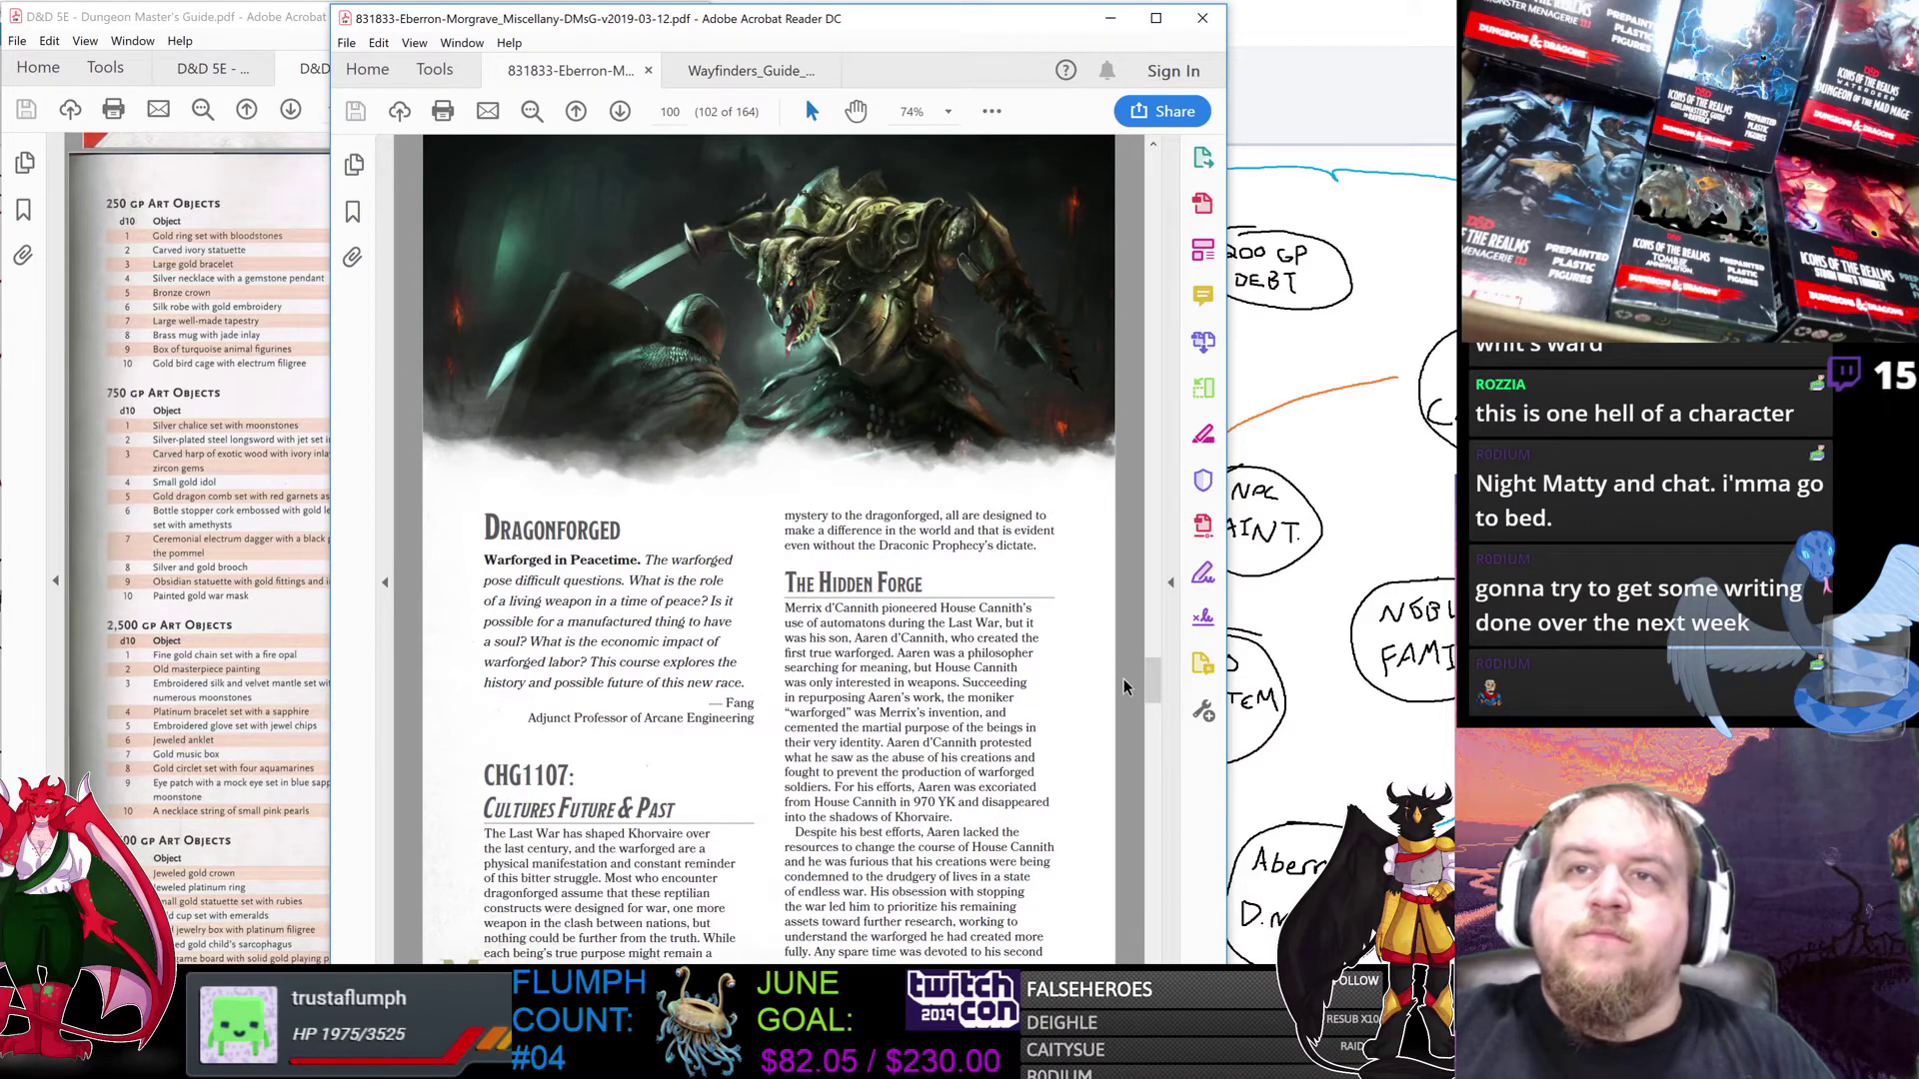
Step: Enlarge the Dragonforged page to 150% and examine the illustration above the section heading
left_click_drag(1154, 687, 1154, 685)
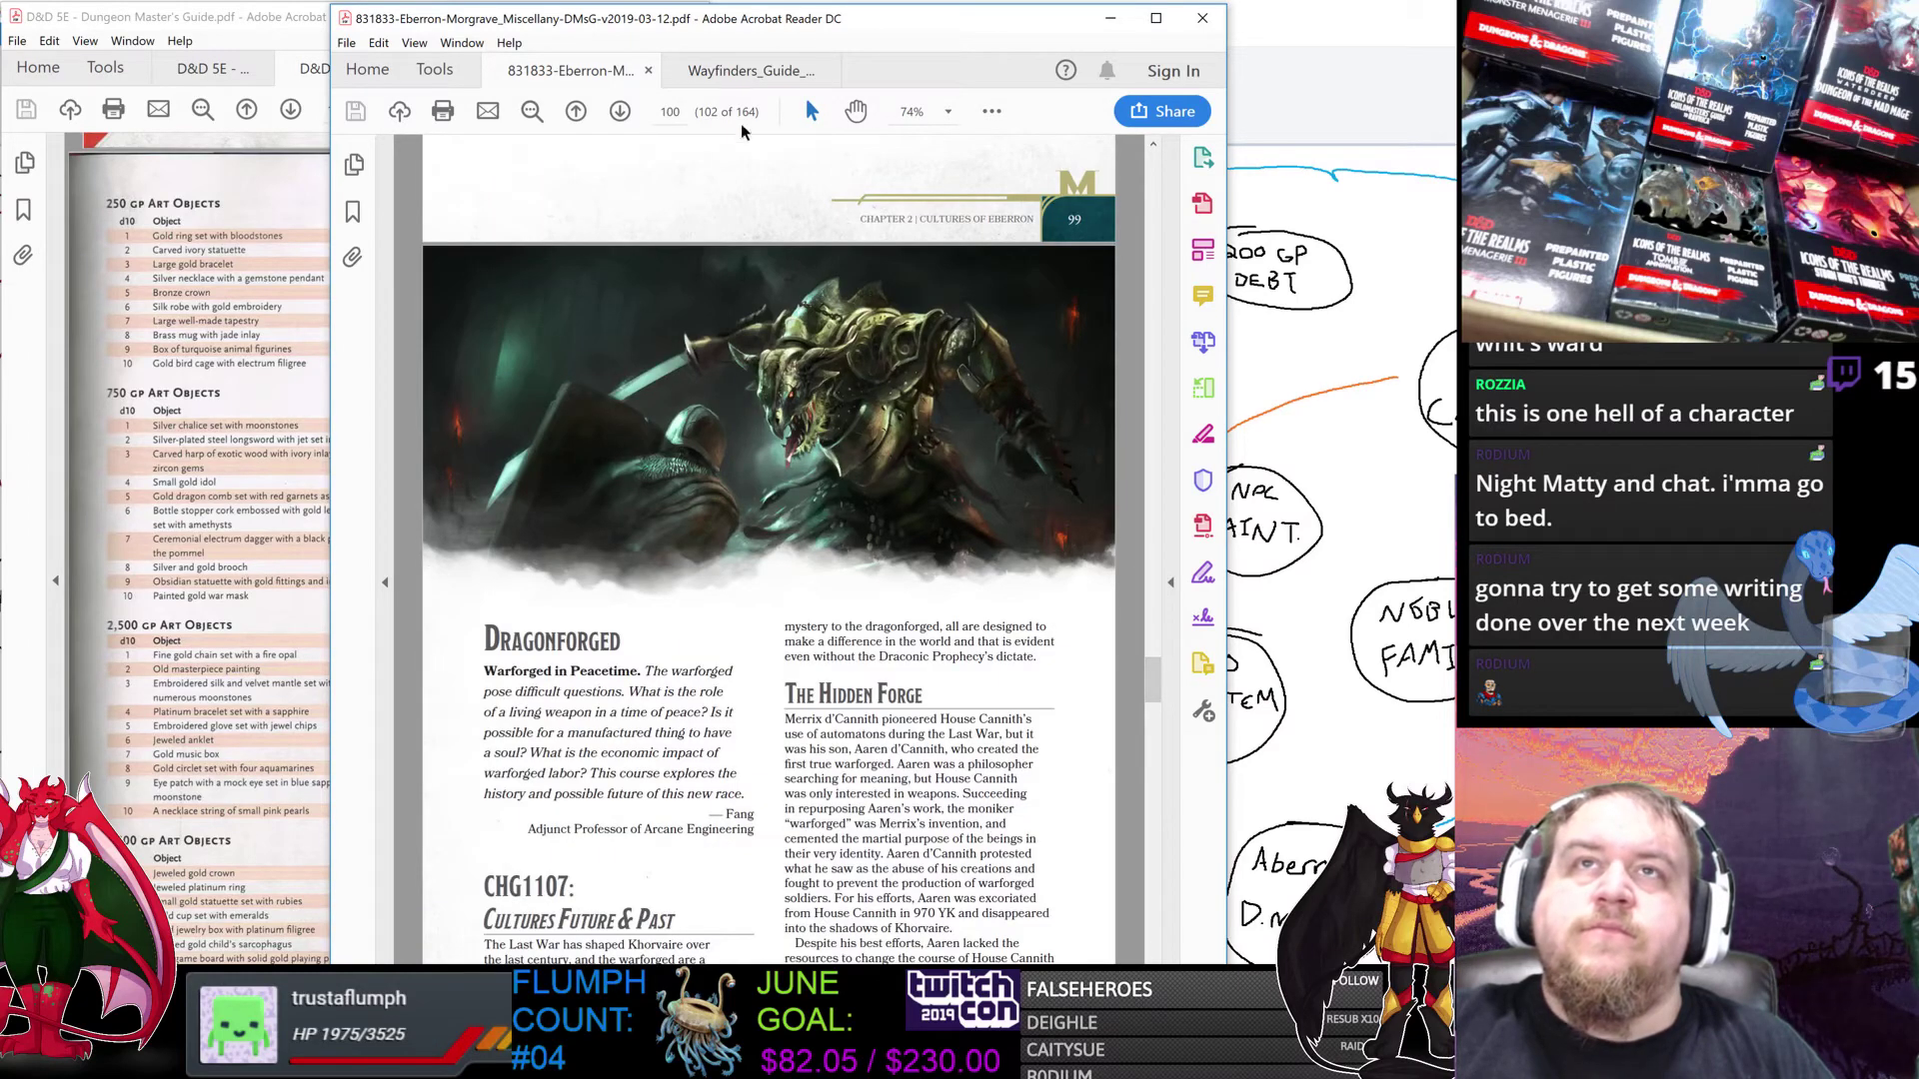
left_click(948, 112)
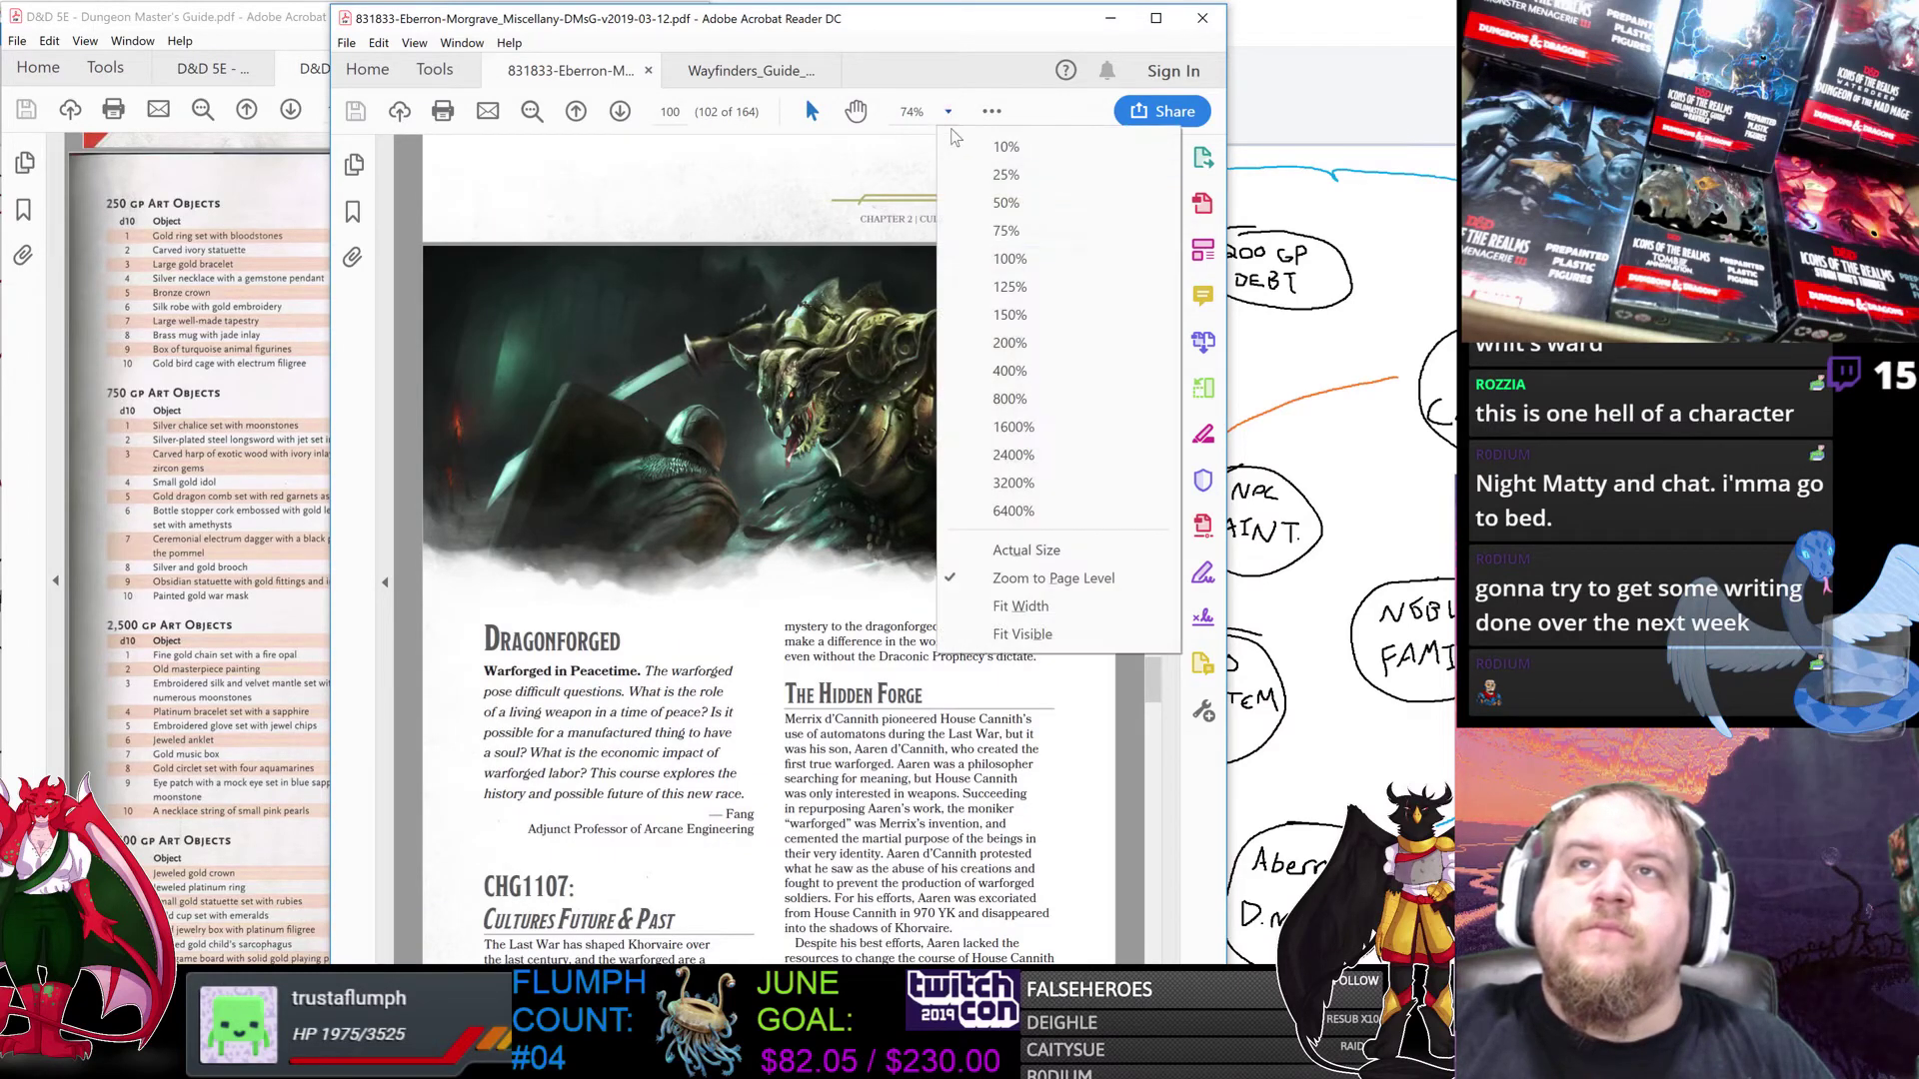
left_click(1015, 320)
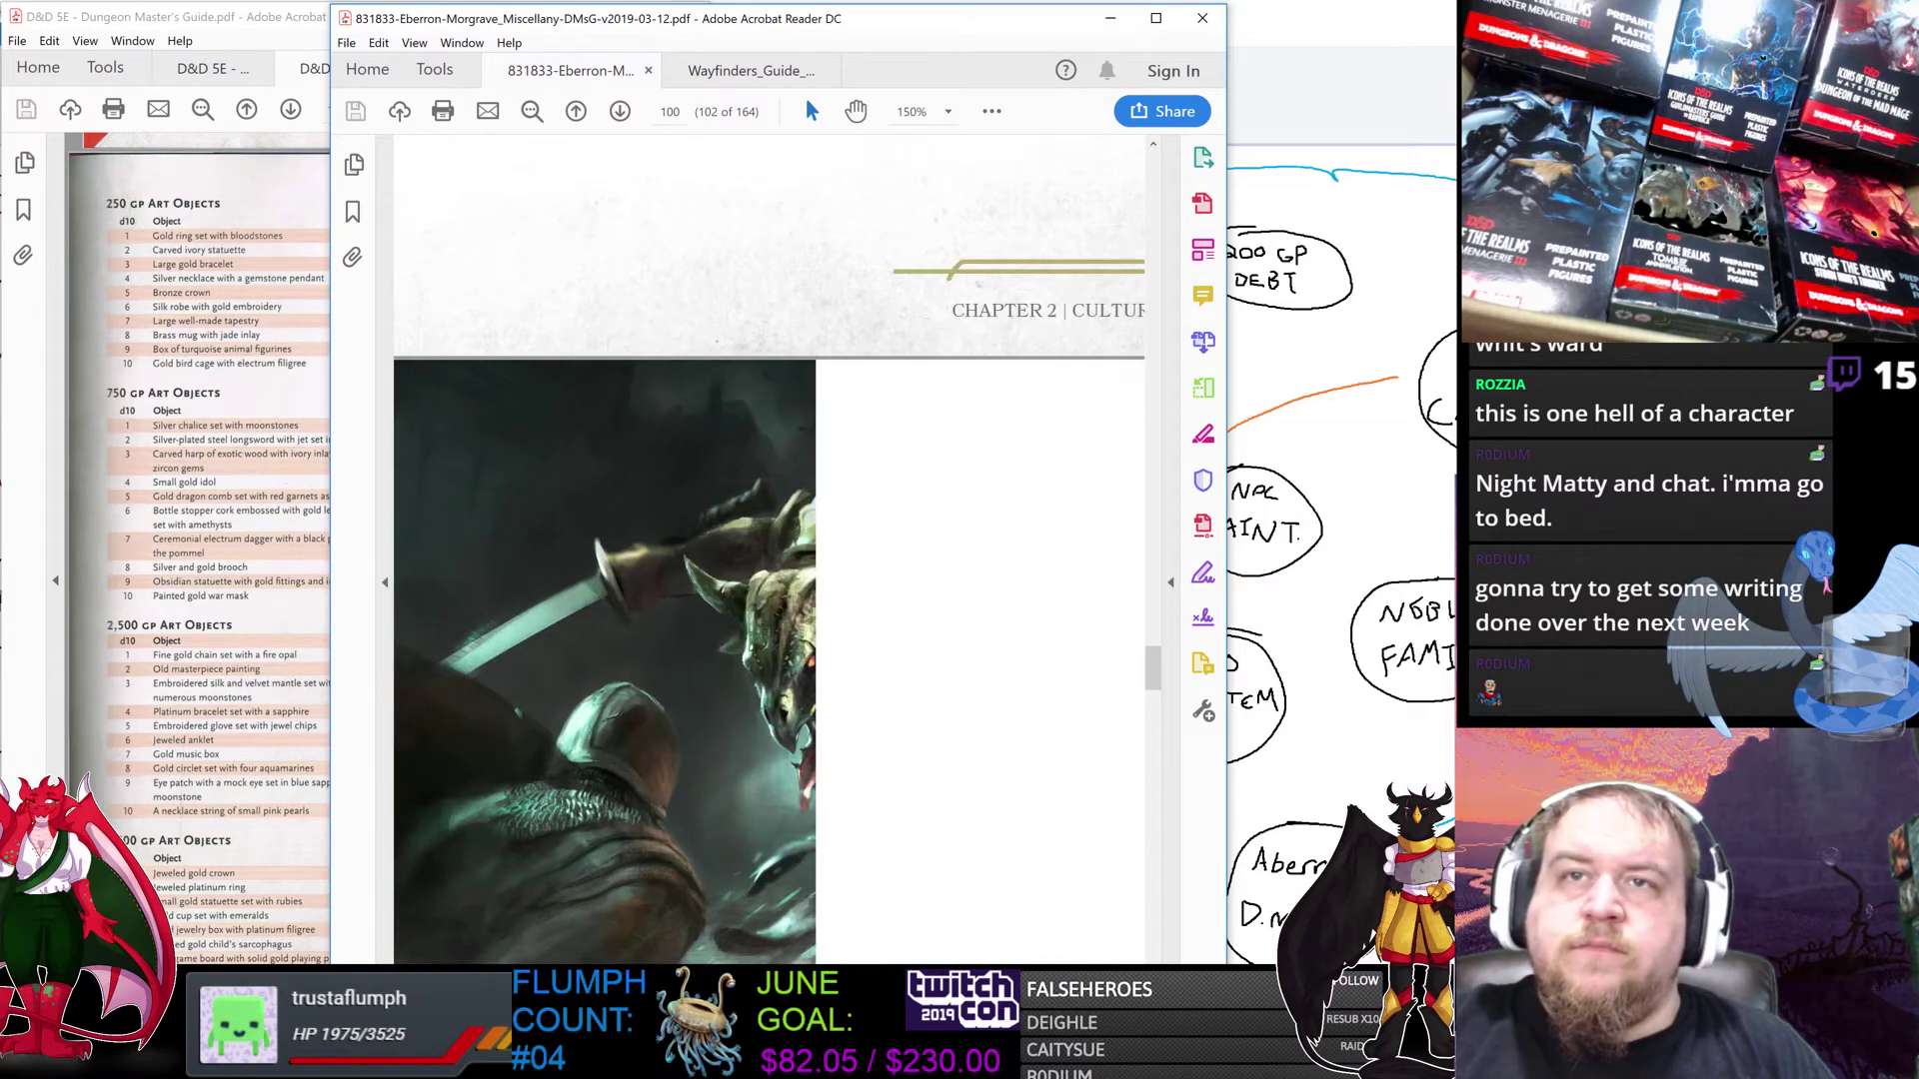
scroll(769, 660, "right", 2)
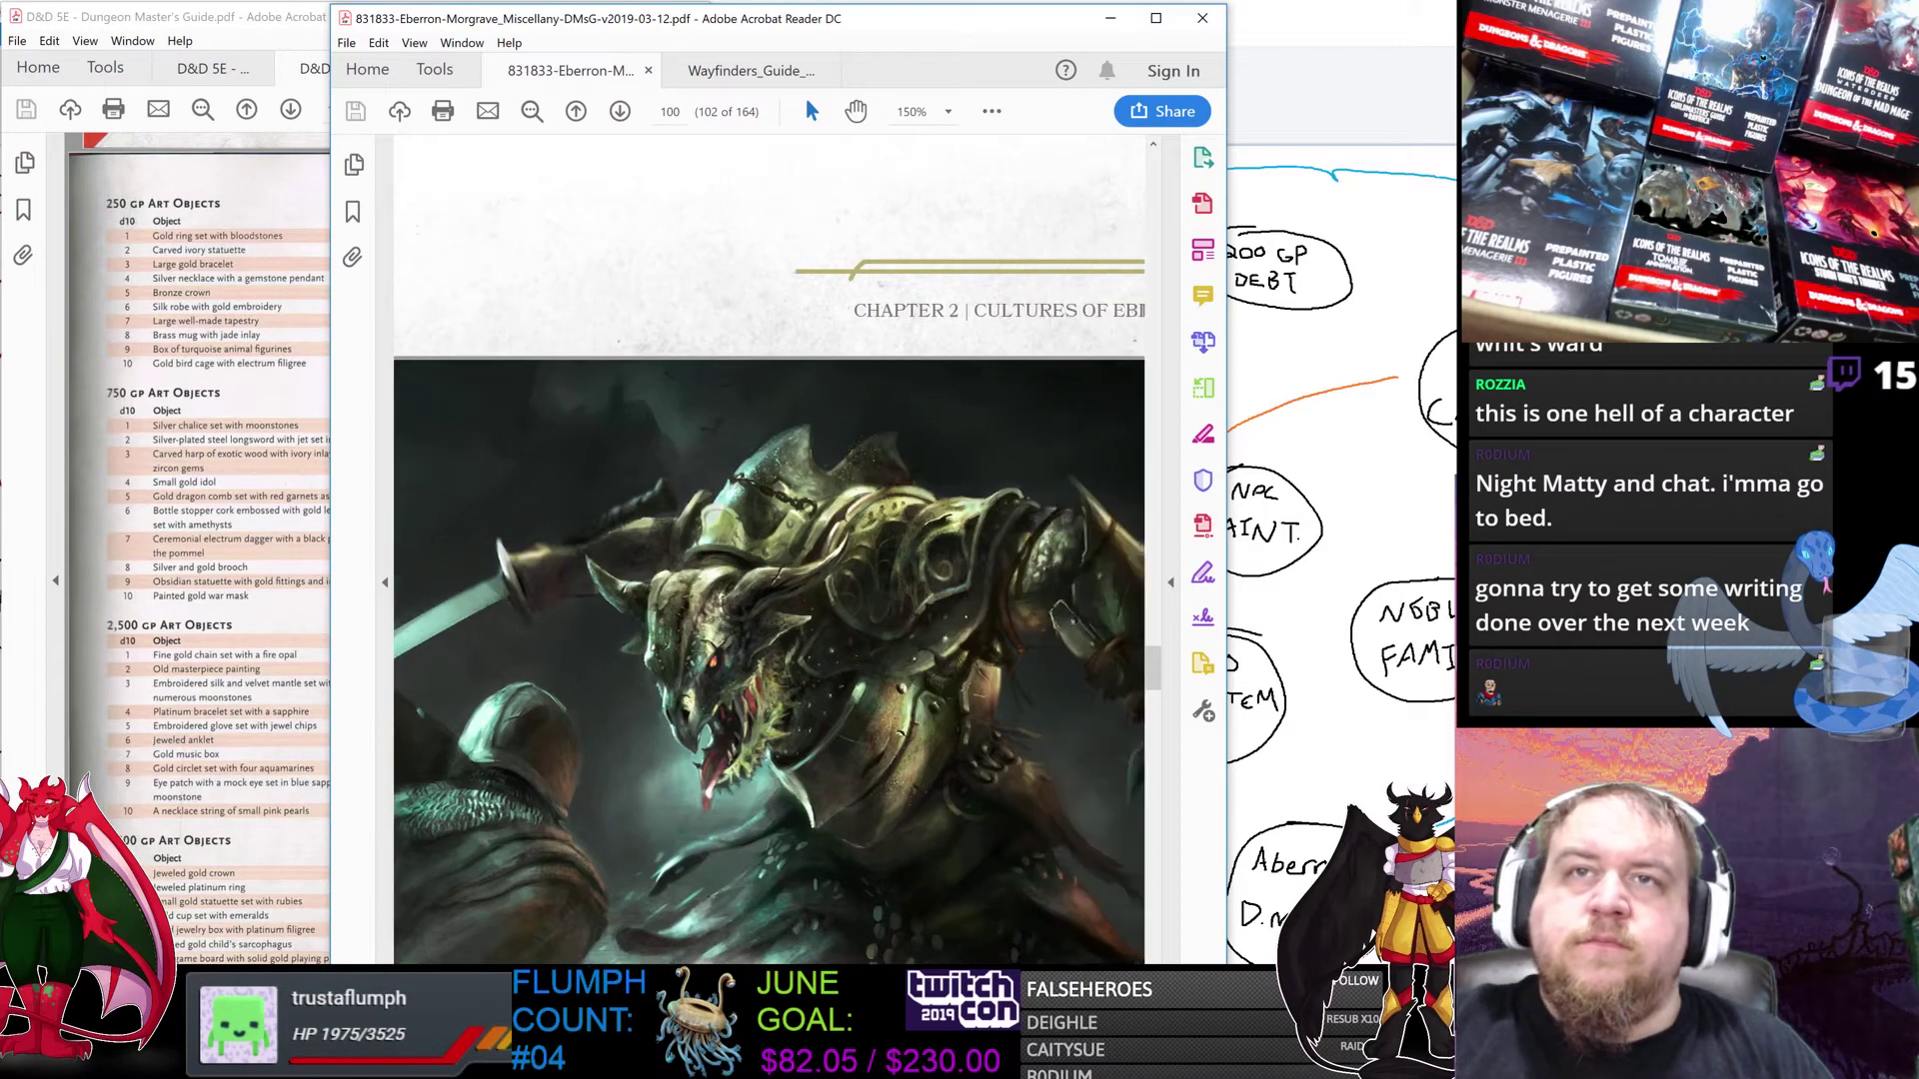
scroll(770, 549, "right", 3)
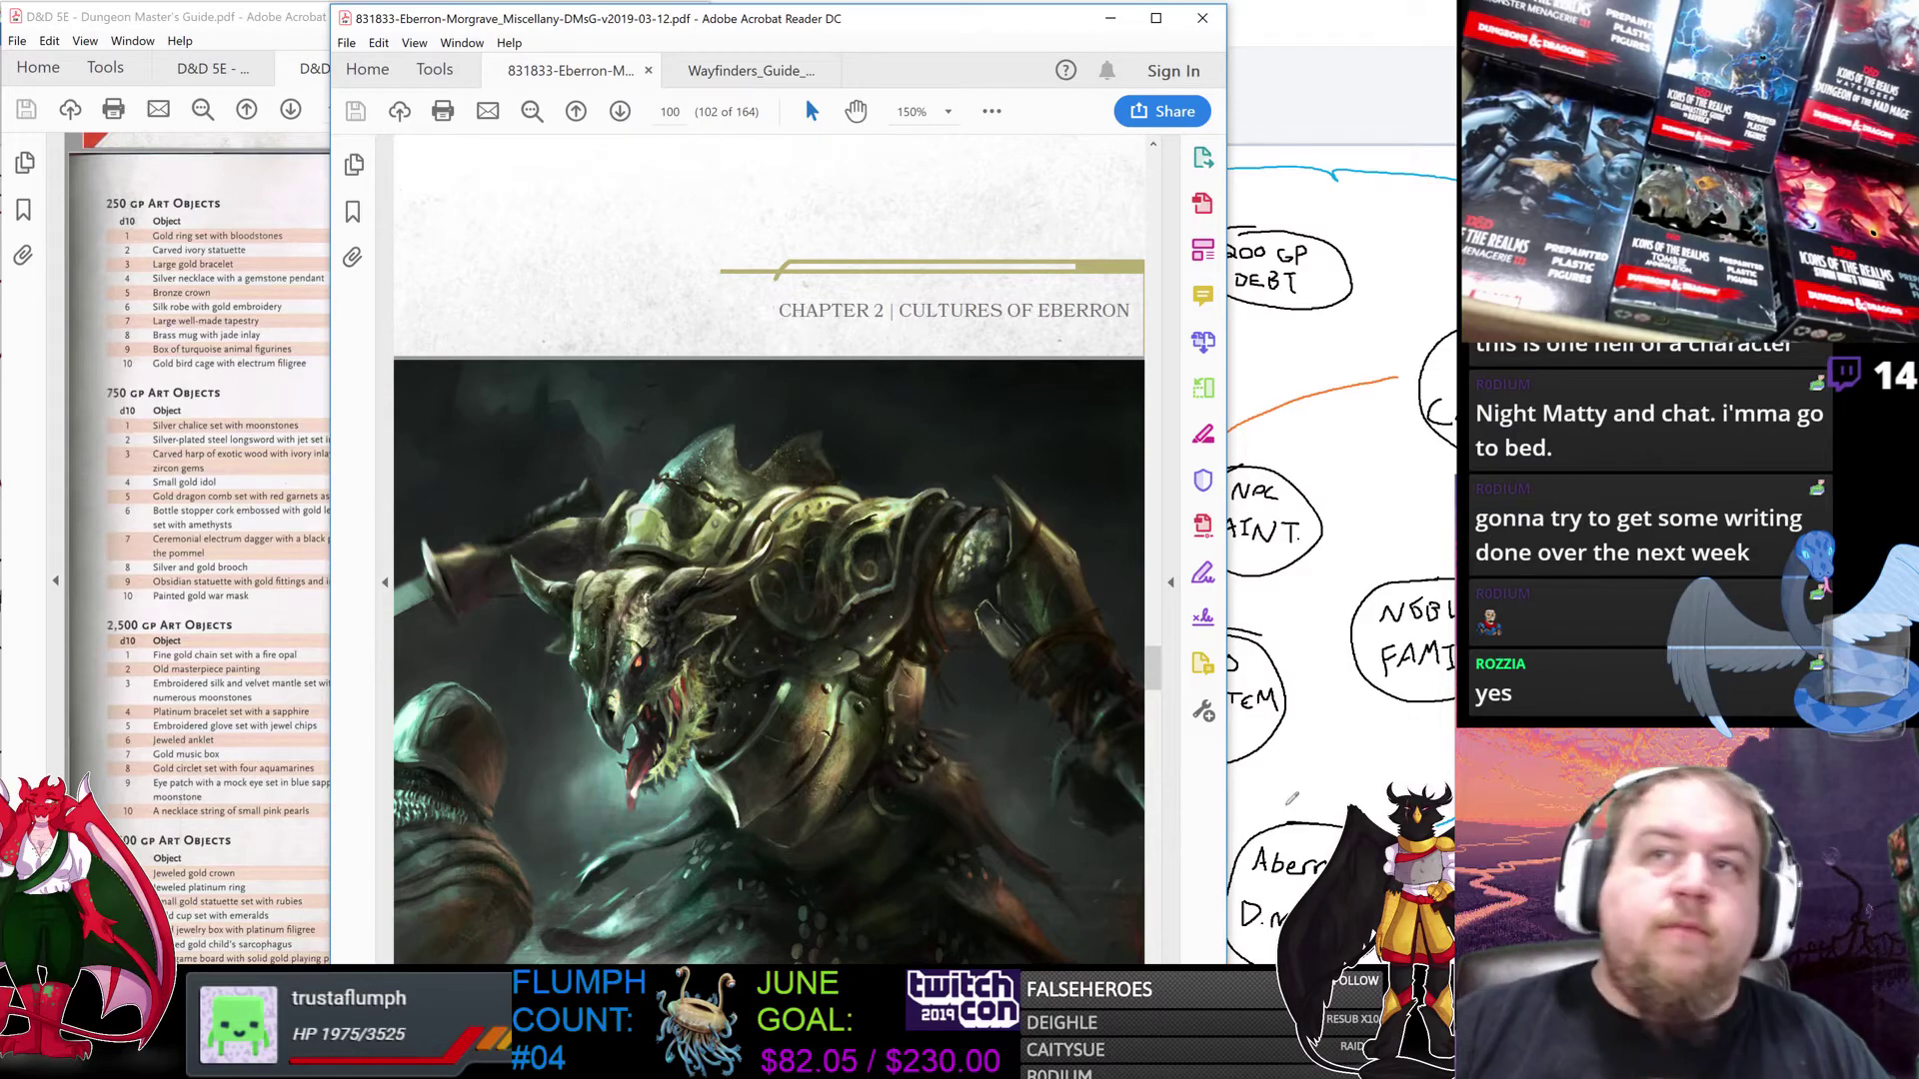
Step: Set the page zoom to 75% and look through the Hidden Forge text and the Dragonforged Purpose table
scroll(1155, 667, "down", 5)
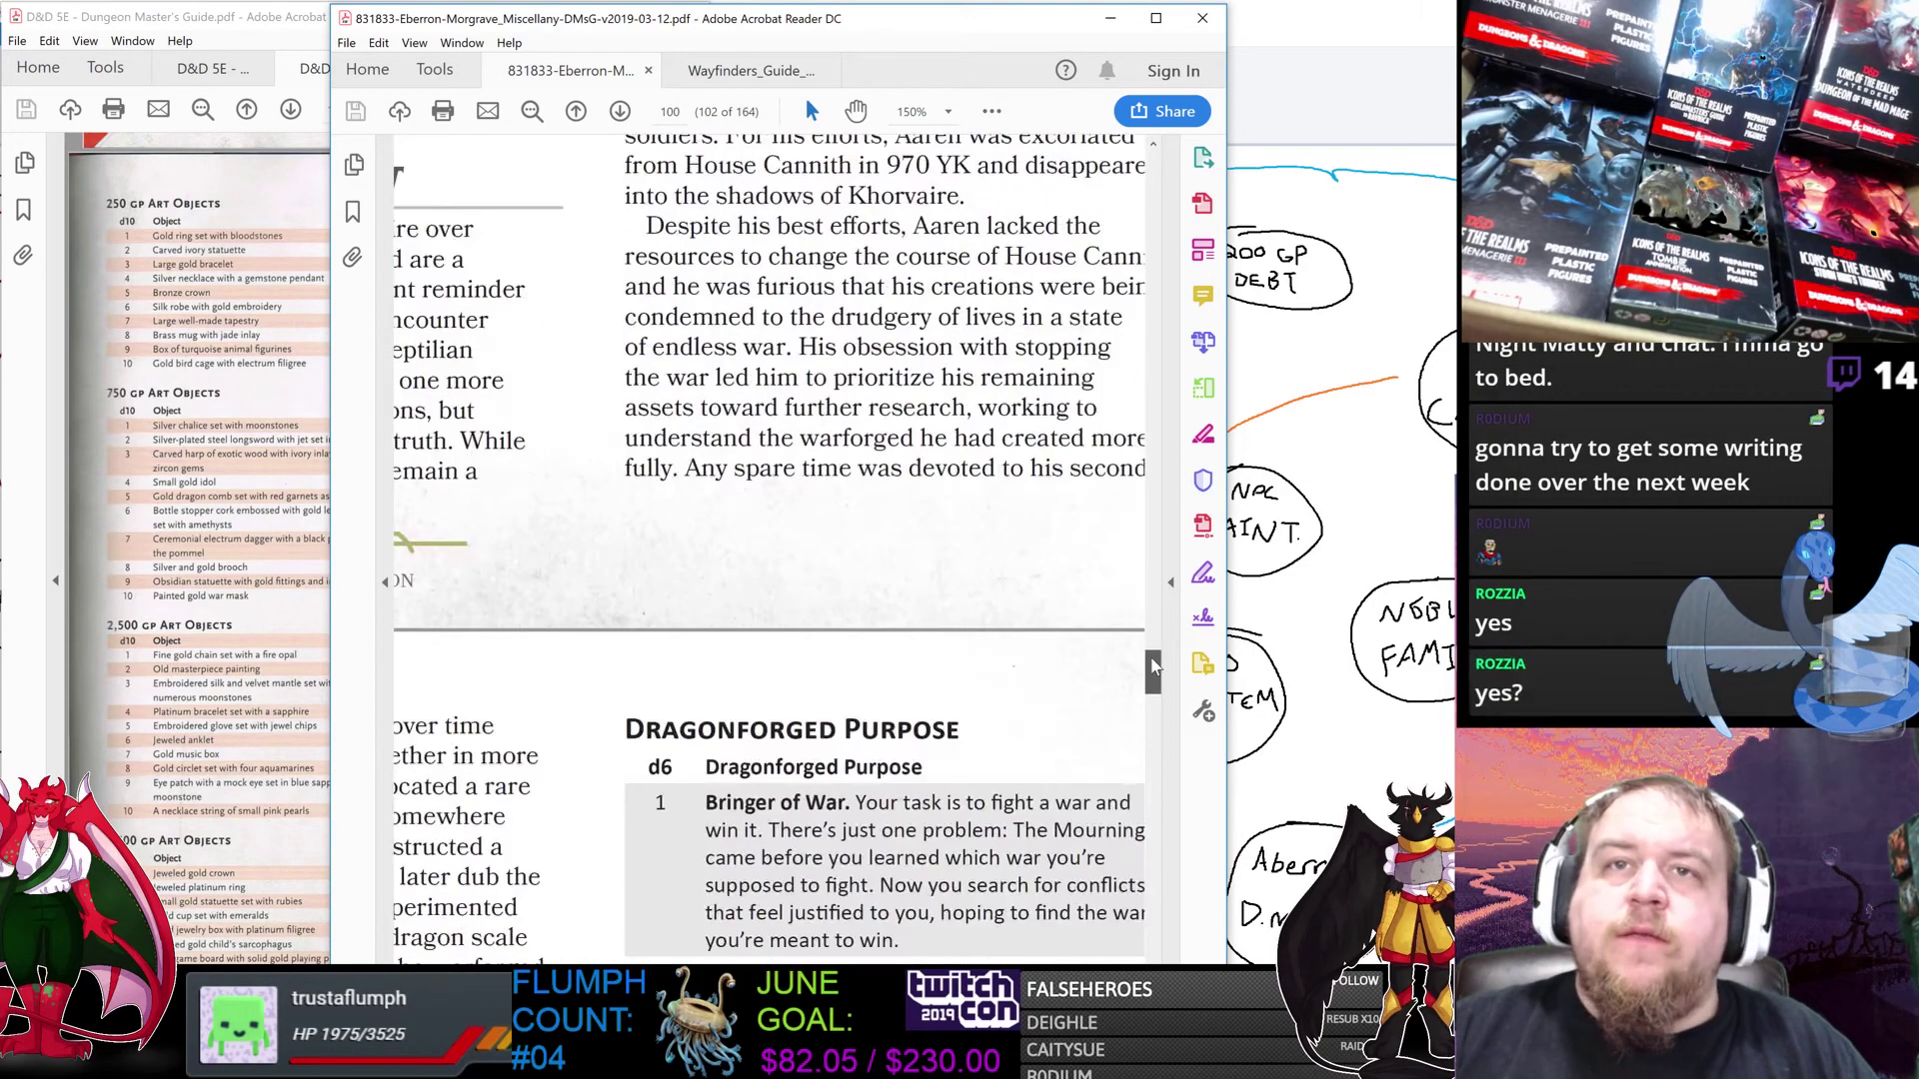
scroll(1154, 667, "up", 5)
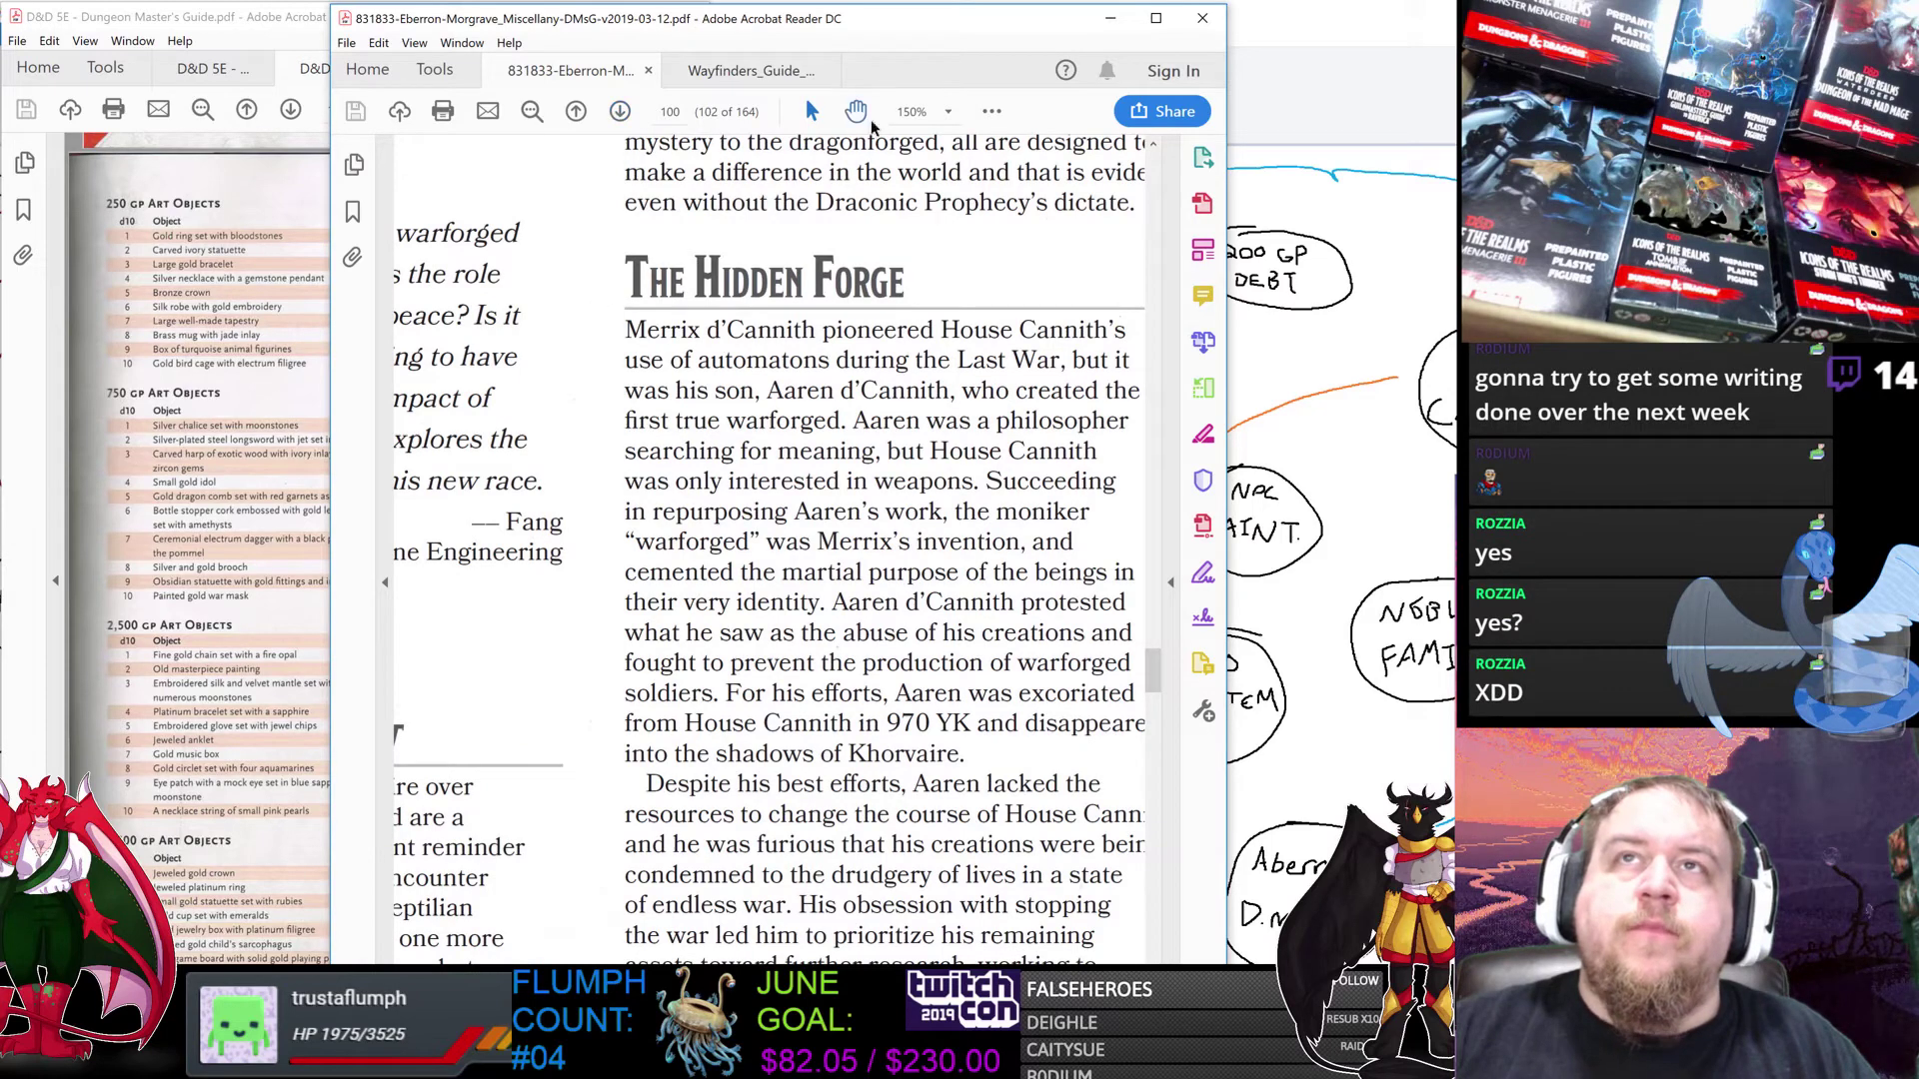
left_click(911, 111)
left_click(947, 111)
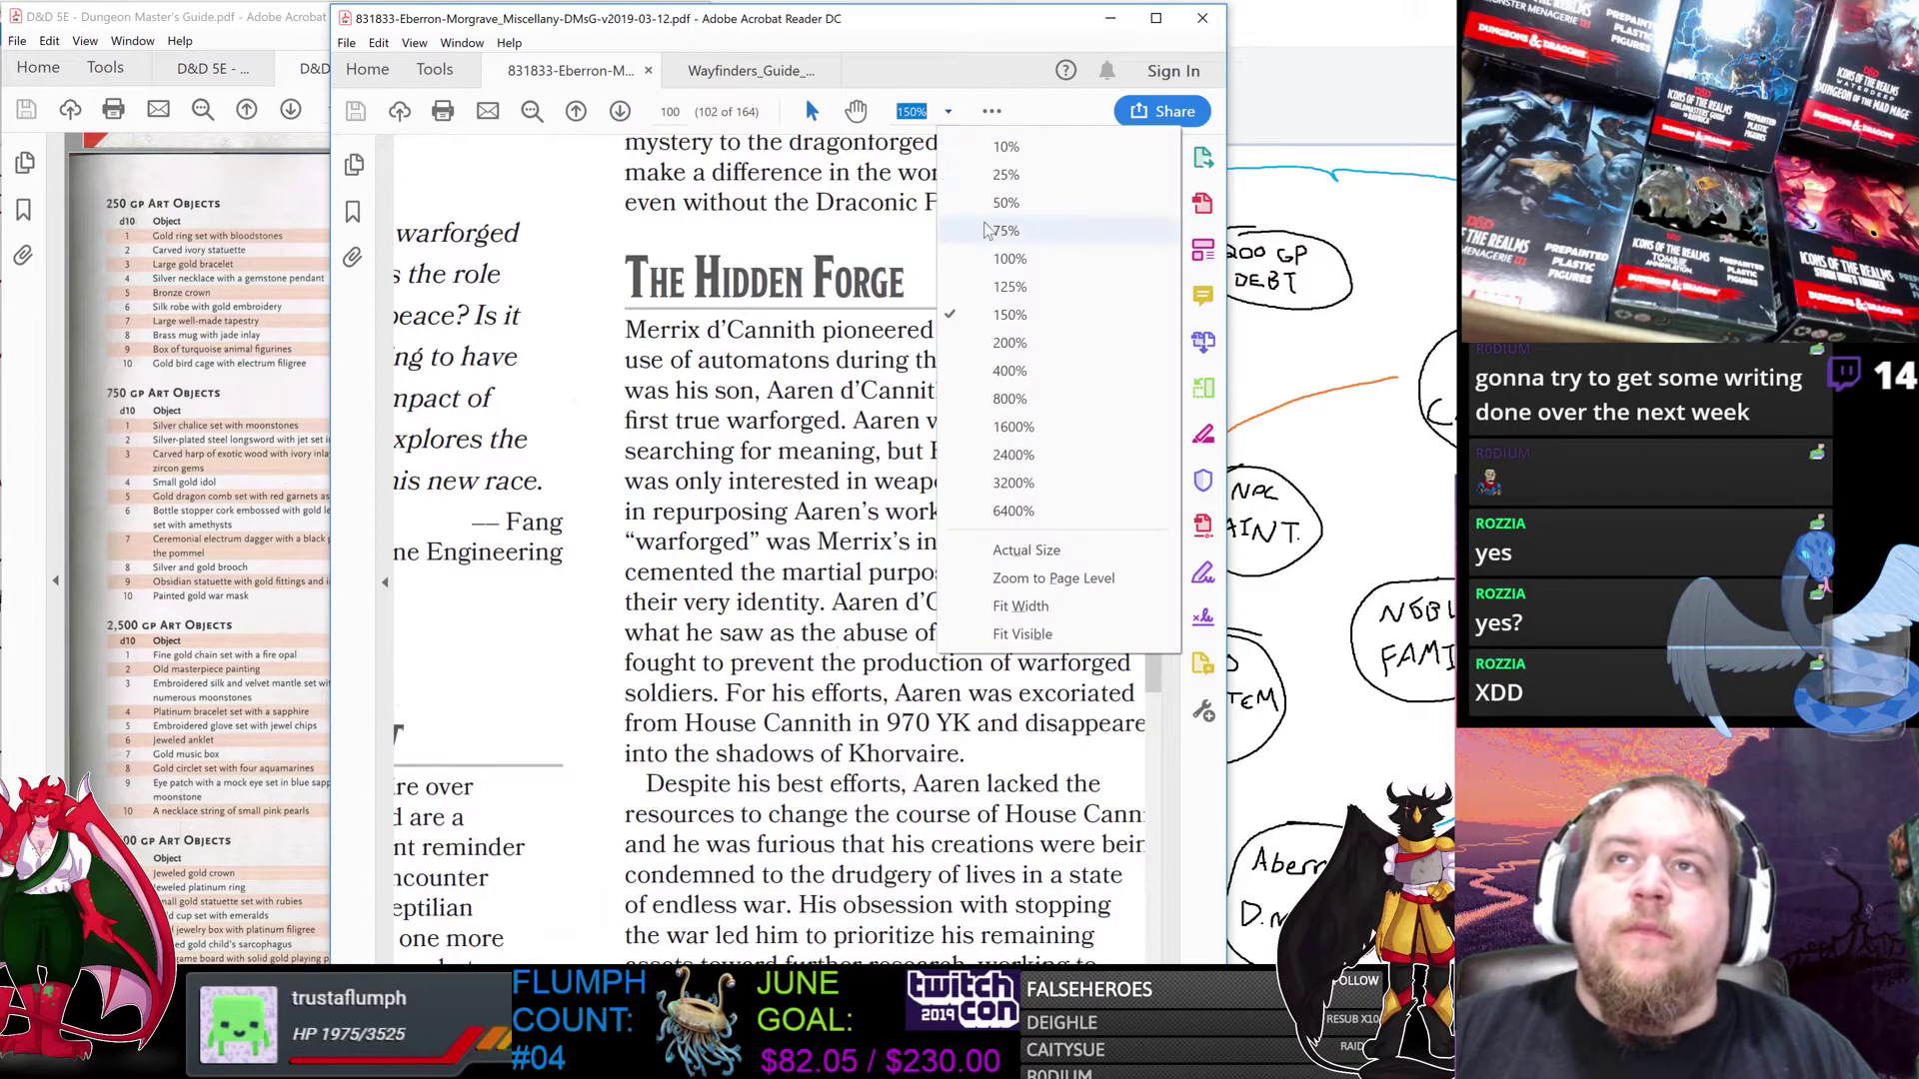
left_click(1005, 255)
scroll(1007, 473, "down", 4)
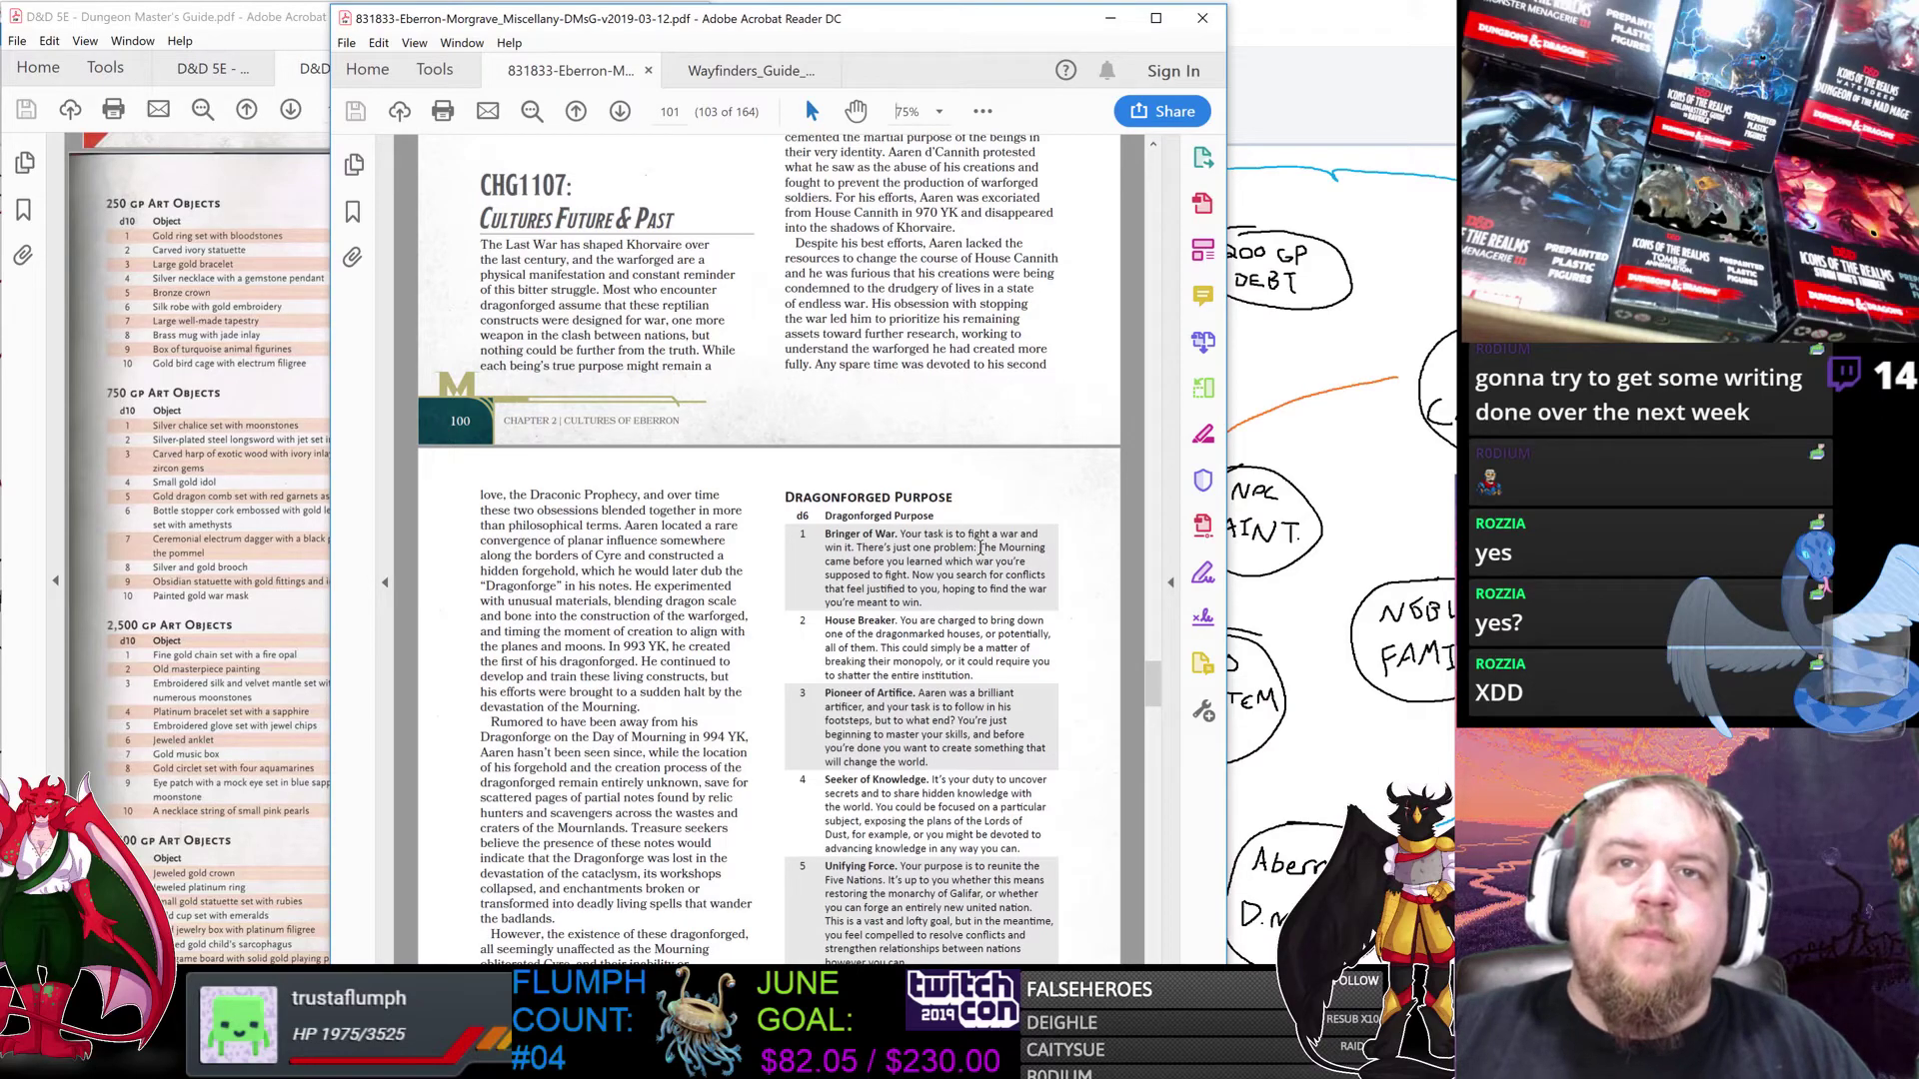
scroll(974, 561, "down", 8)
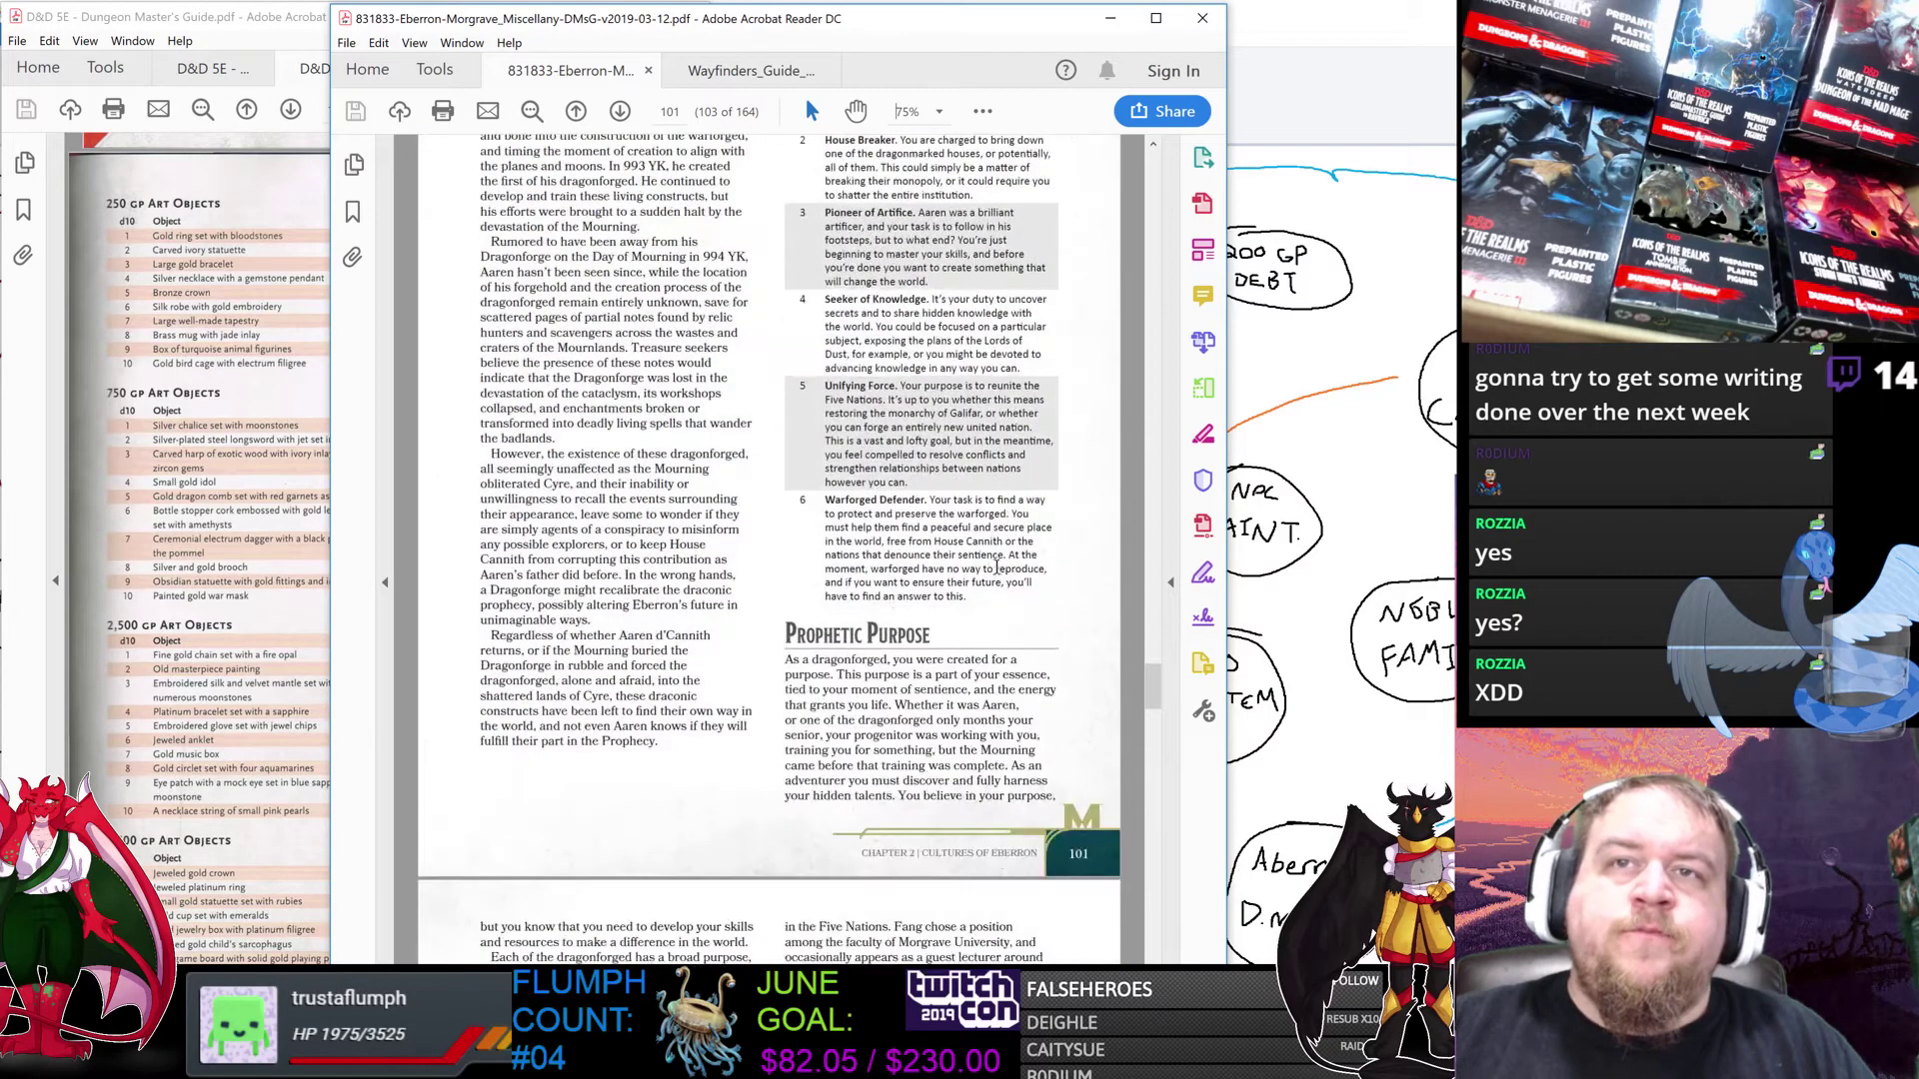
scroll(1002, 573, "down", 2)
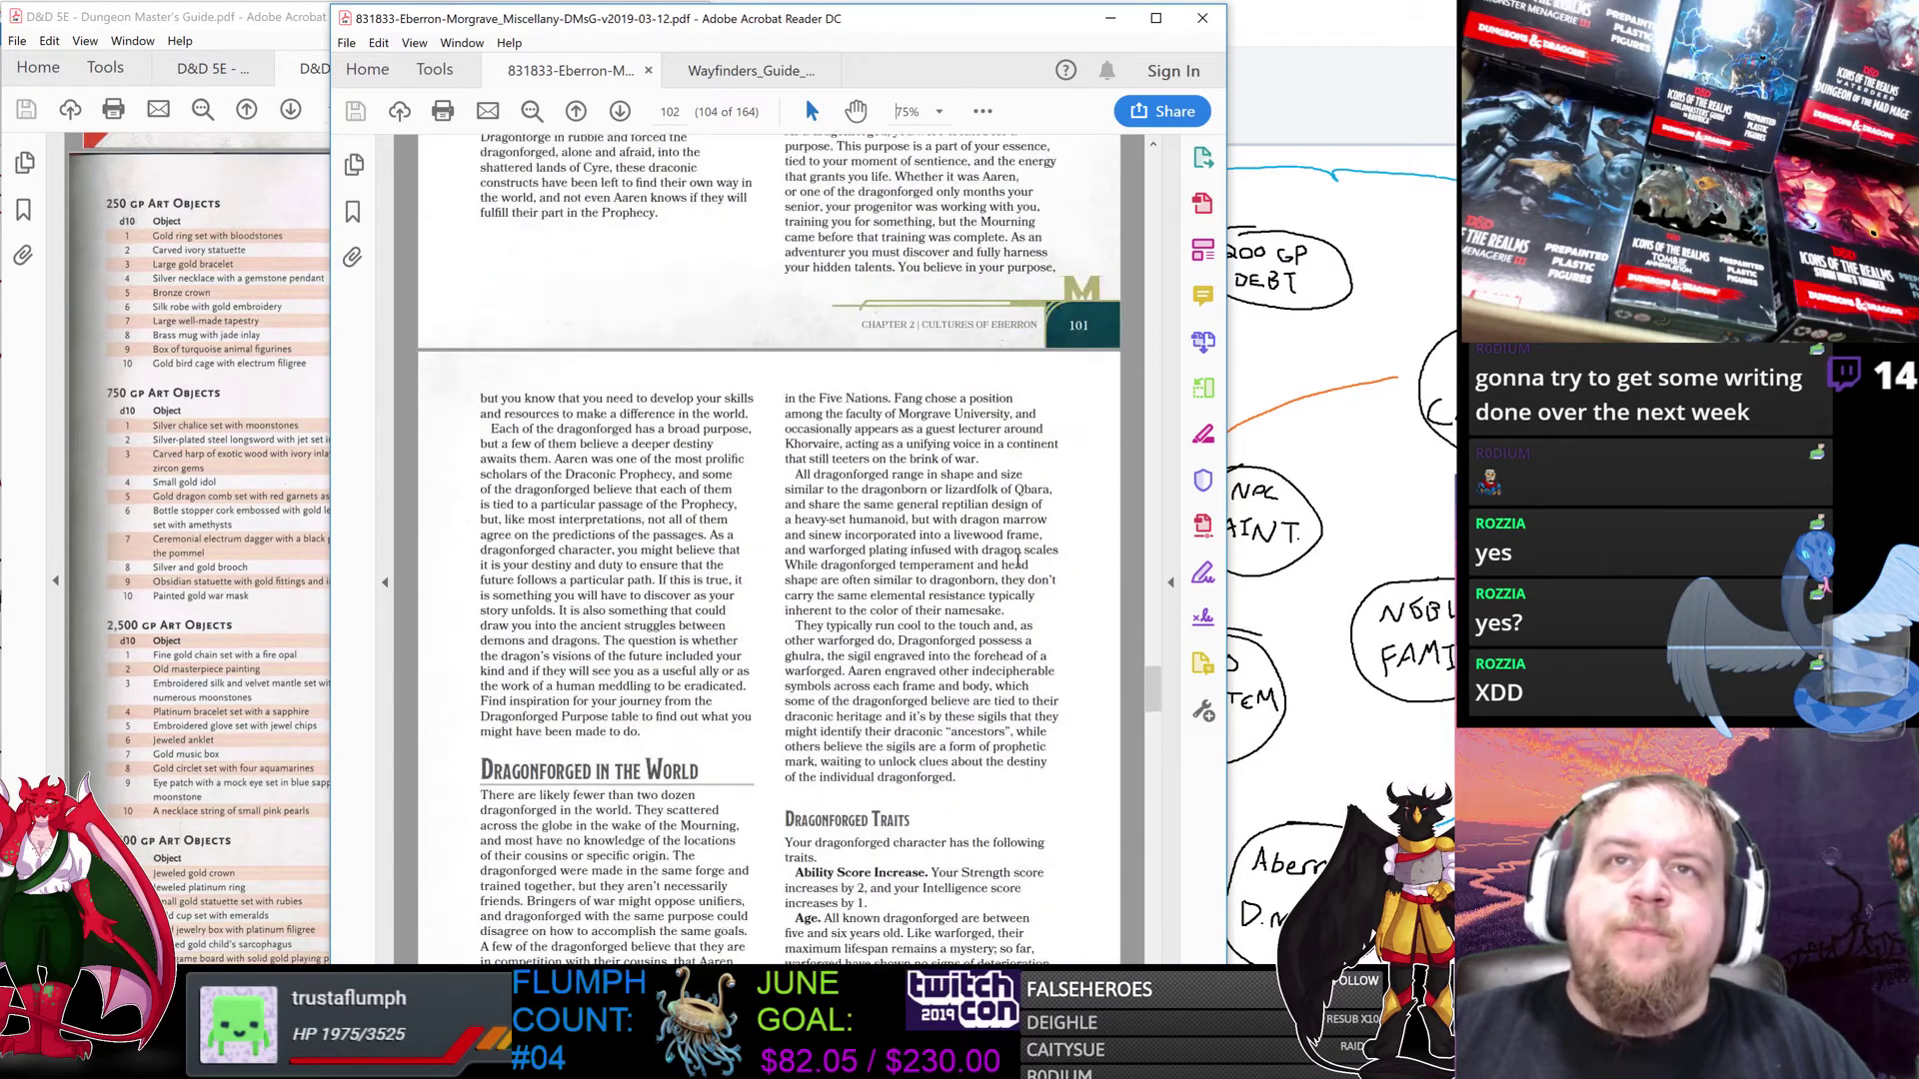
Step: Read the Prophetic Purpose section on page 101, highlighting the passage about the dragonforged's creation and moment of sentience
scroll(1027, 565, "up", 2)
left_click_drag(812, 275, 1004, 382)
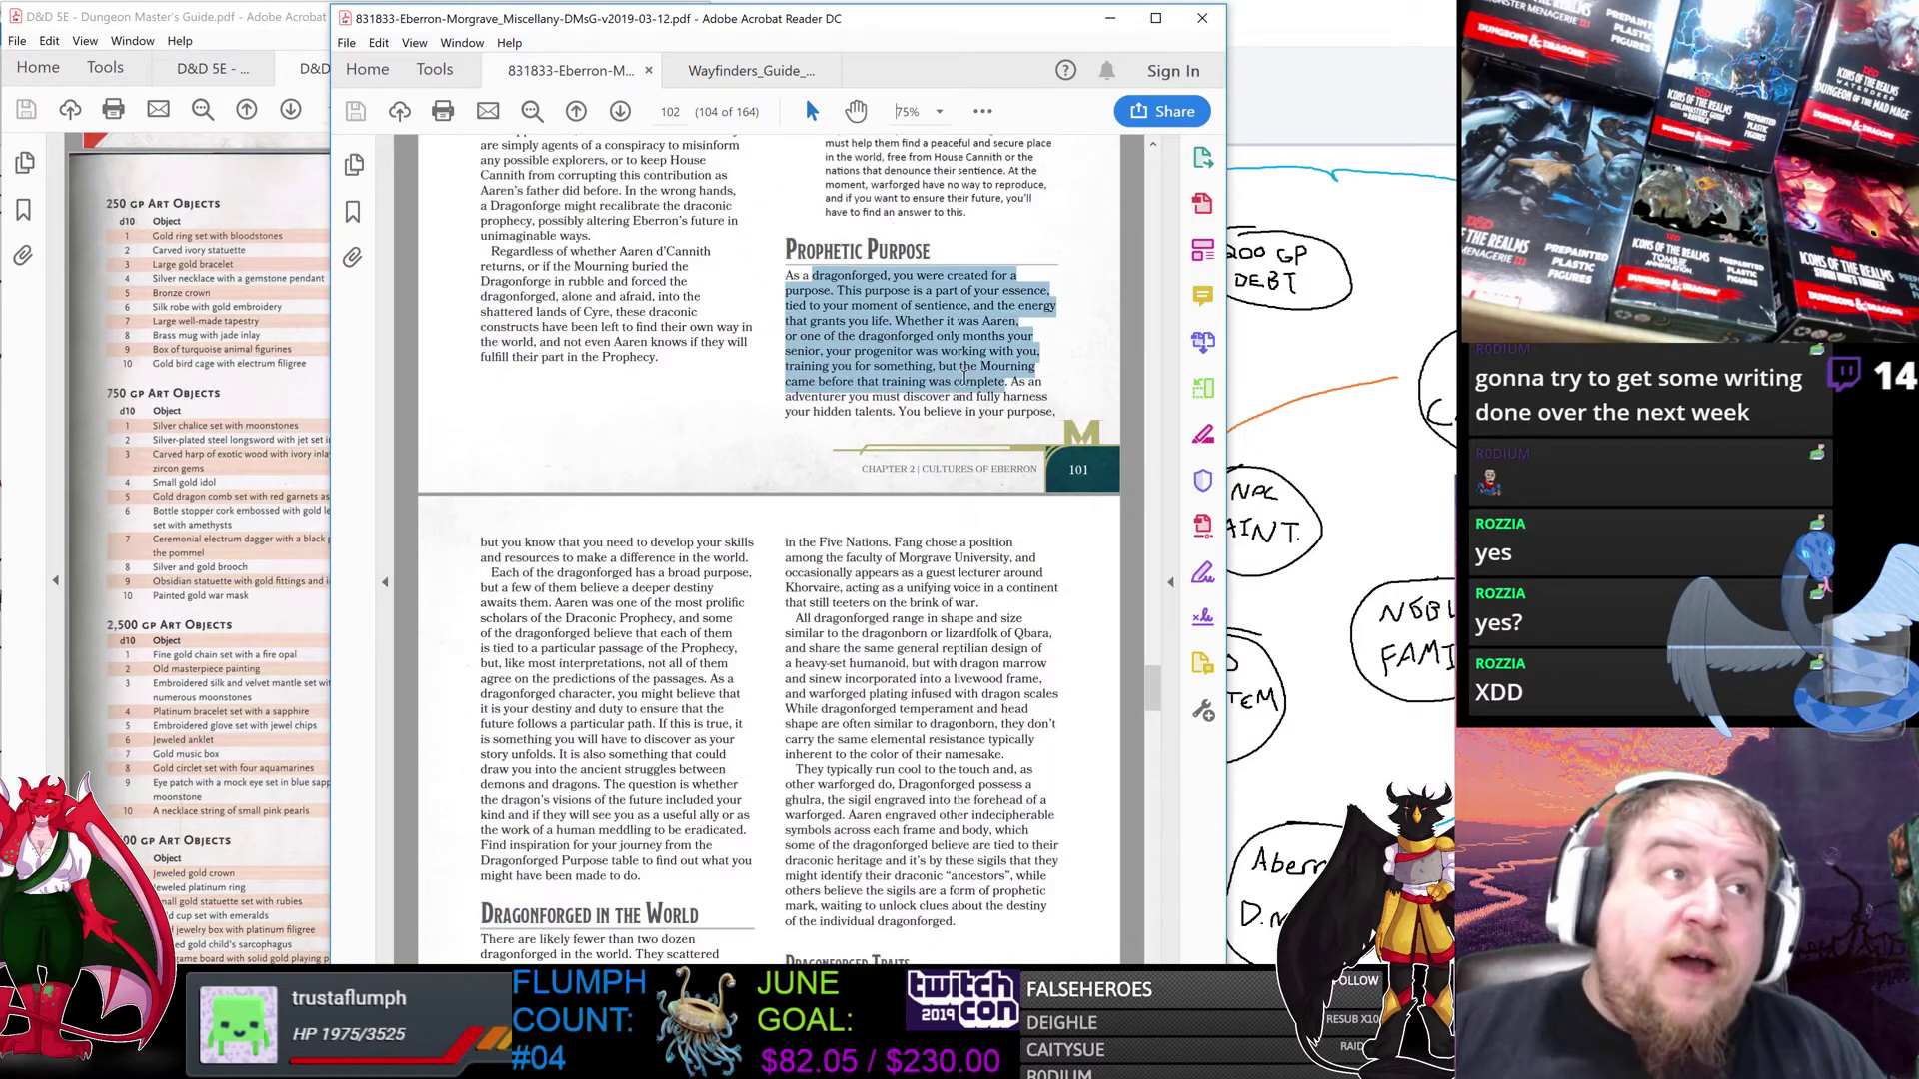
left_click(950, 340)
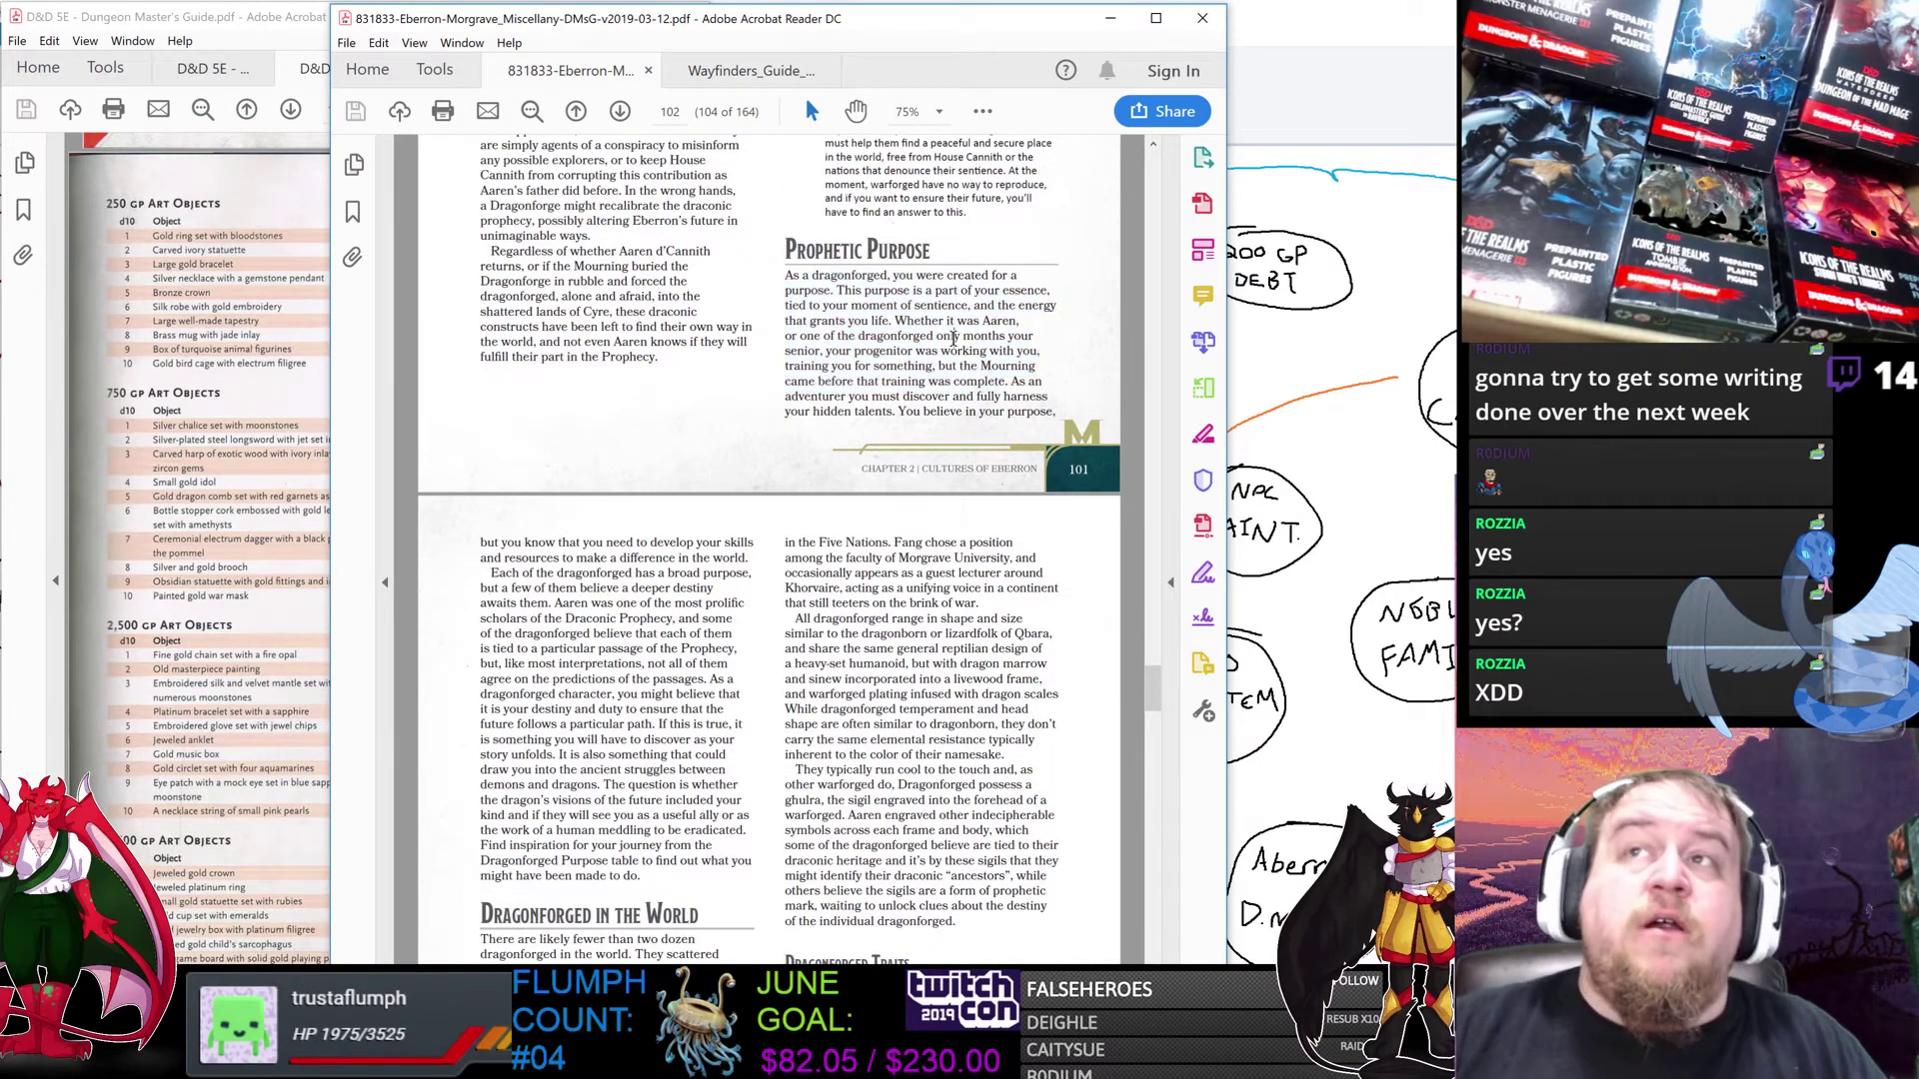
scroll(773, 308, "up", 3)
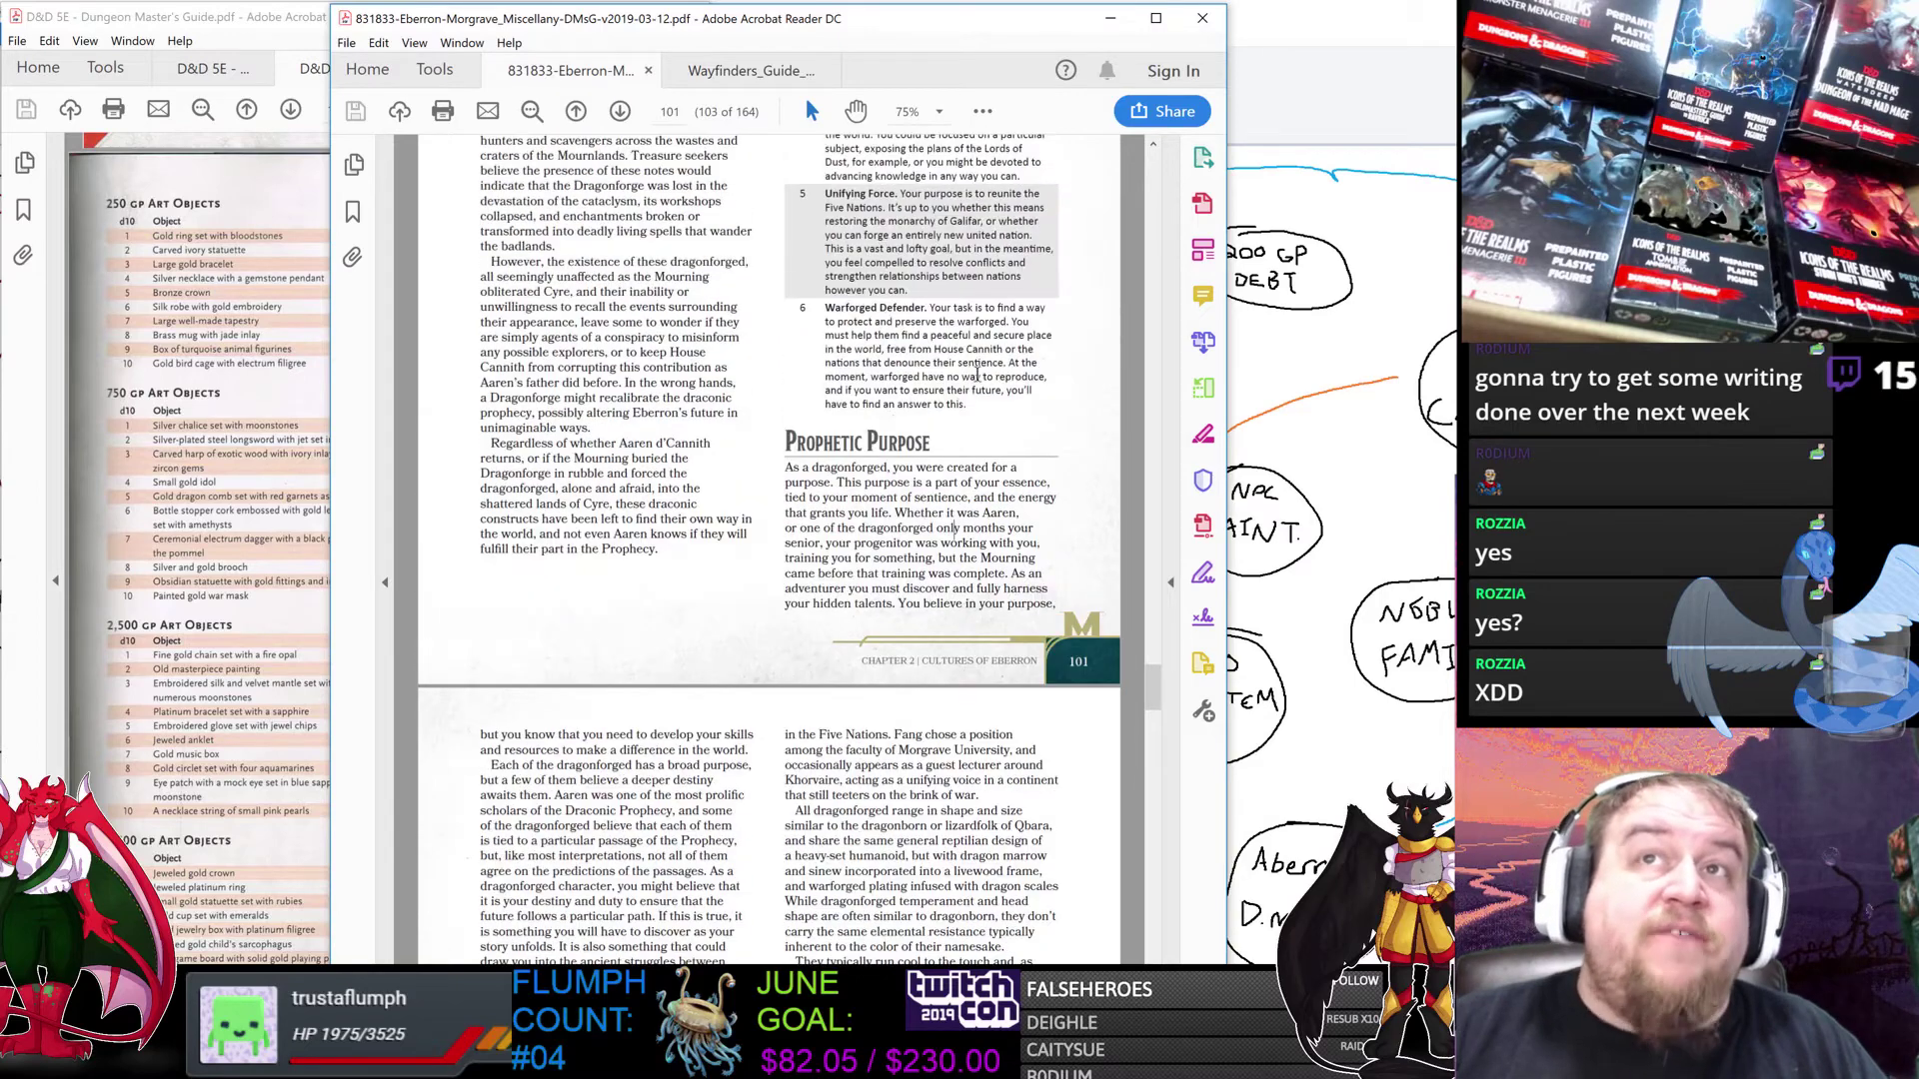
left_click_drag(615, 238, 706, 432)
left_click(706, 447)
scroll(770, 486, "down", 2)
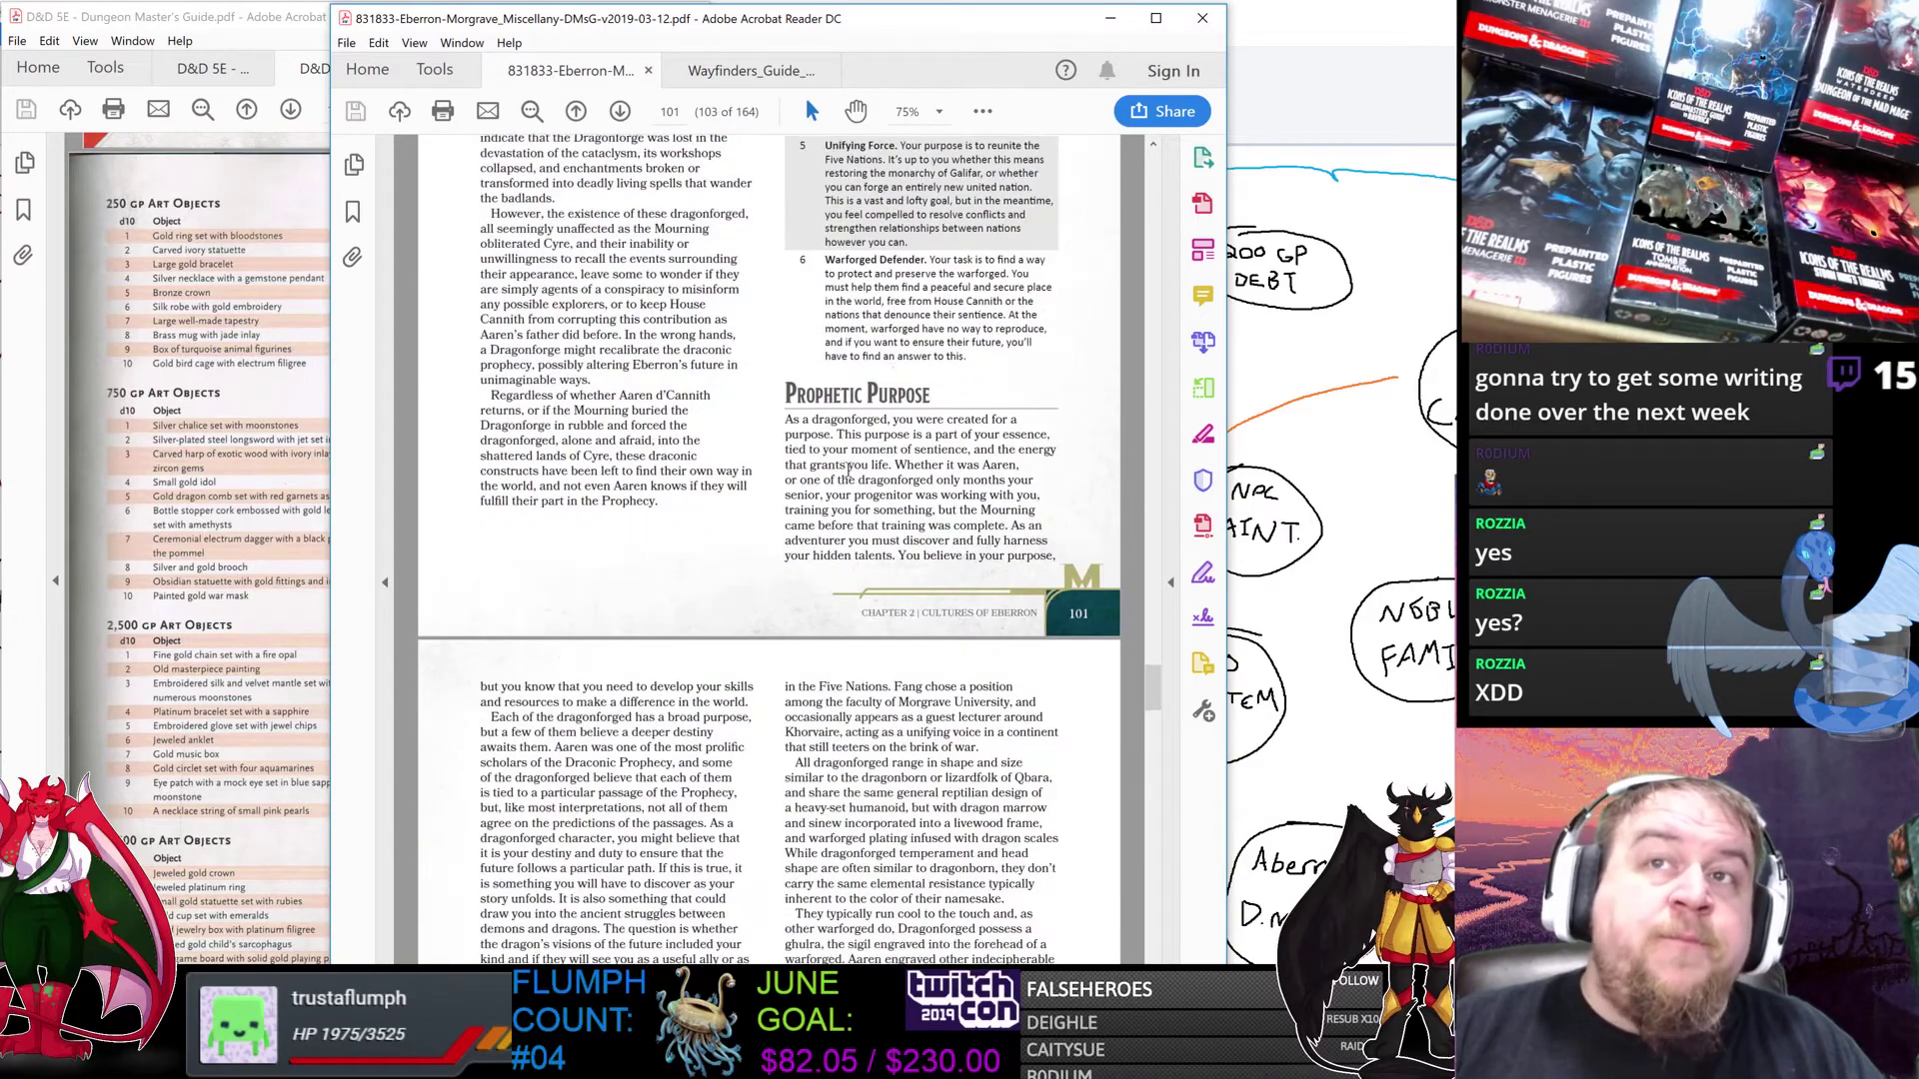
left_click_drag(843, 422, 963, 516)
left_click(927, 466)
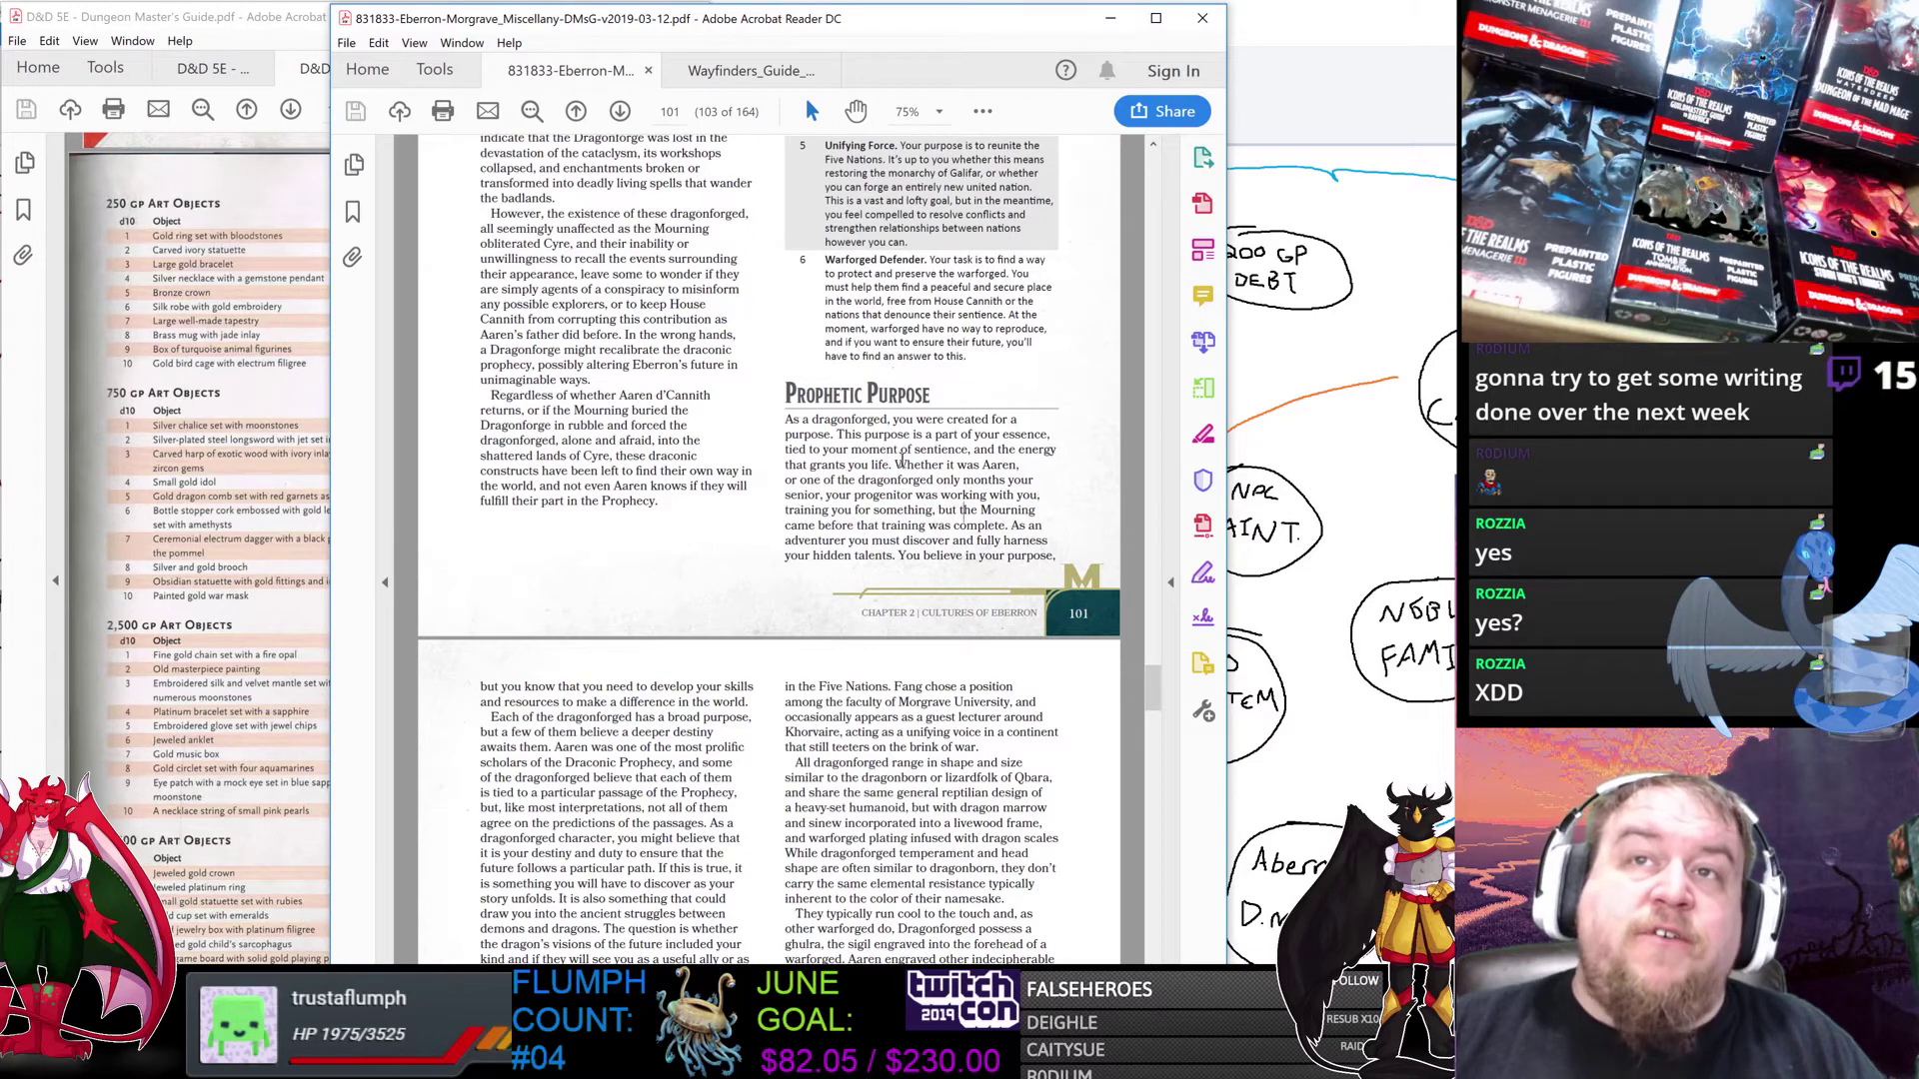
left_click_drag(825, 448, 999, 449)
left_click(787, 451)
Step: Read the page 102 paragraph on the dragonforged's destiny and the Draconic Prophecy, then return to the page 101 text
scroll(788, 451, "down", 3)
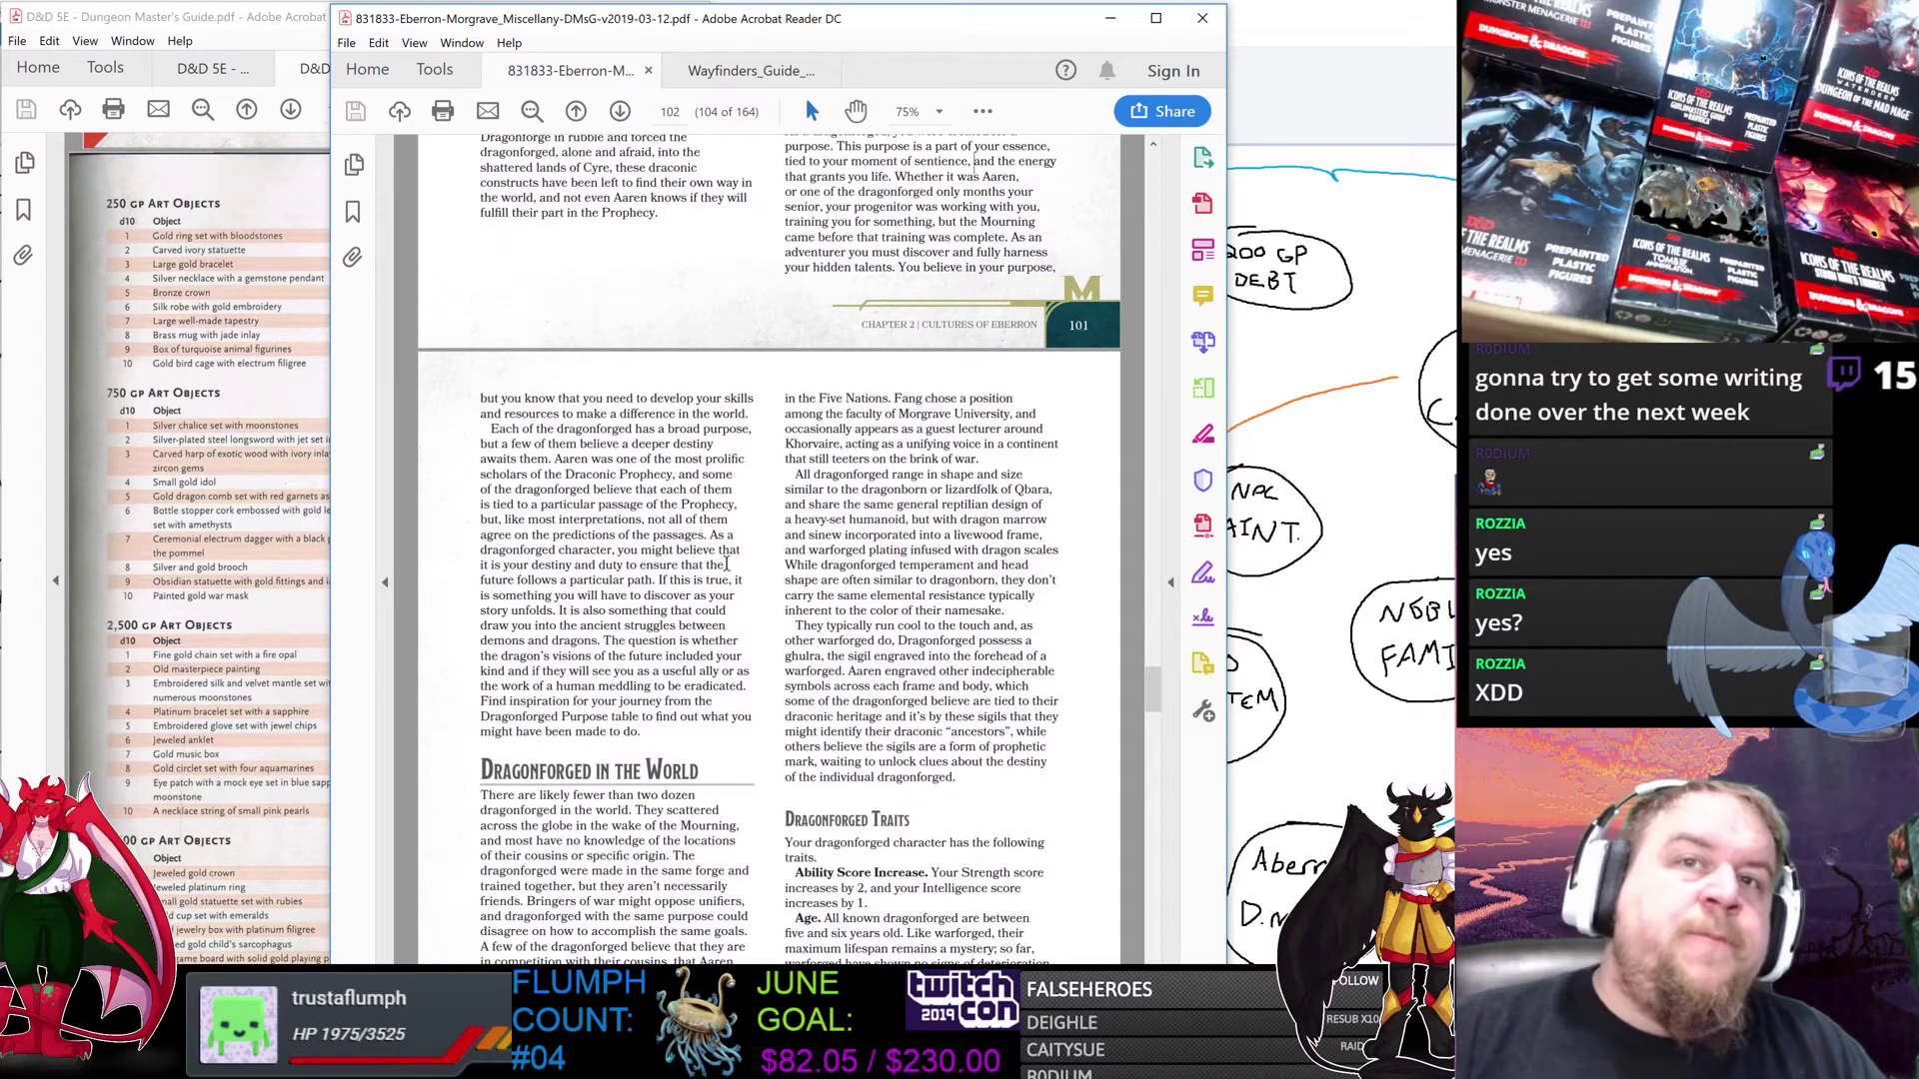
left_click_drag(672, 521, 700, 685)
left_click(660, 569)
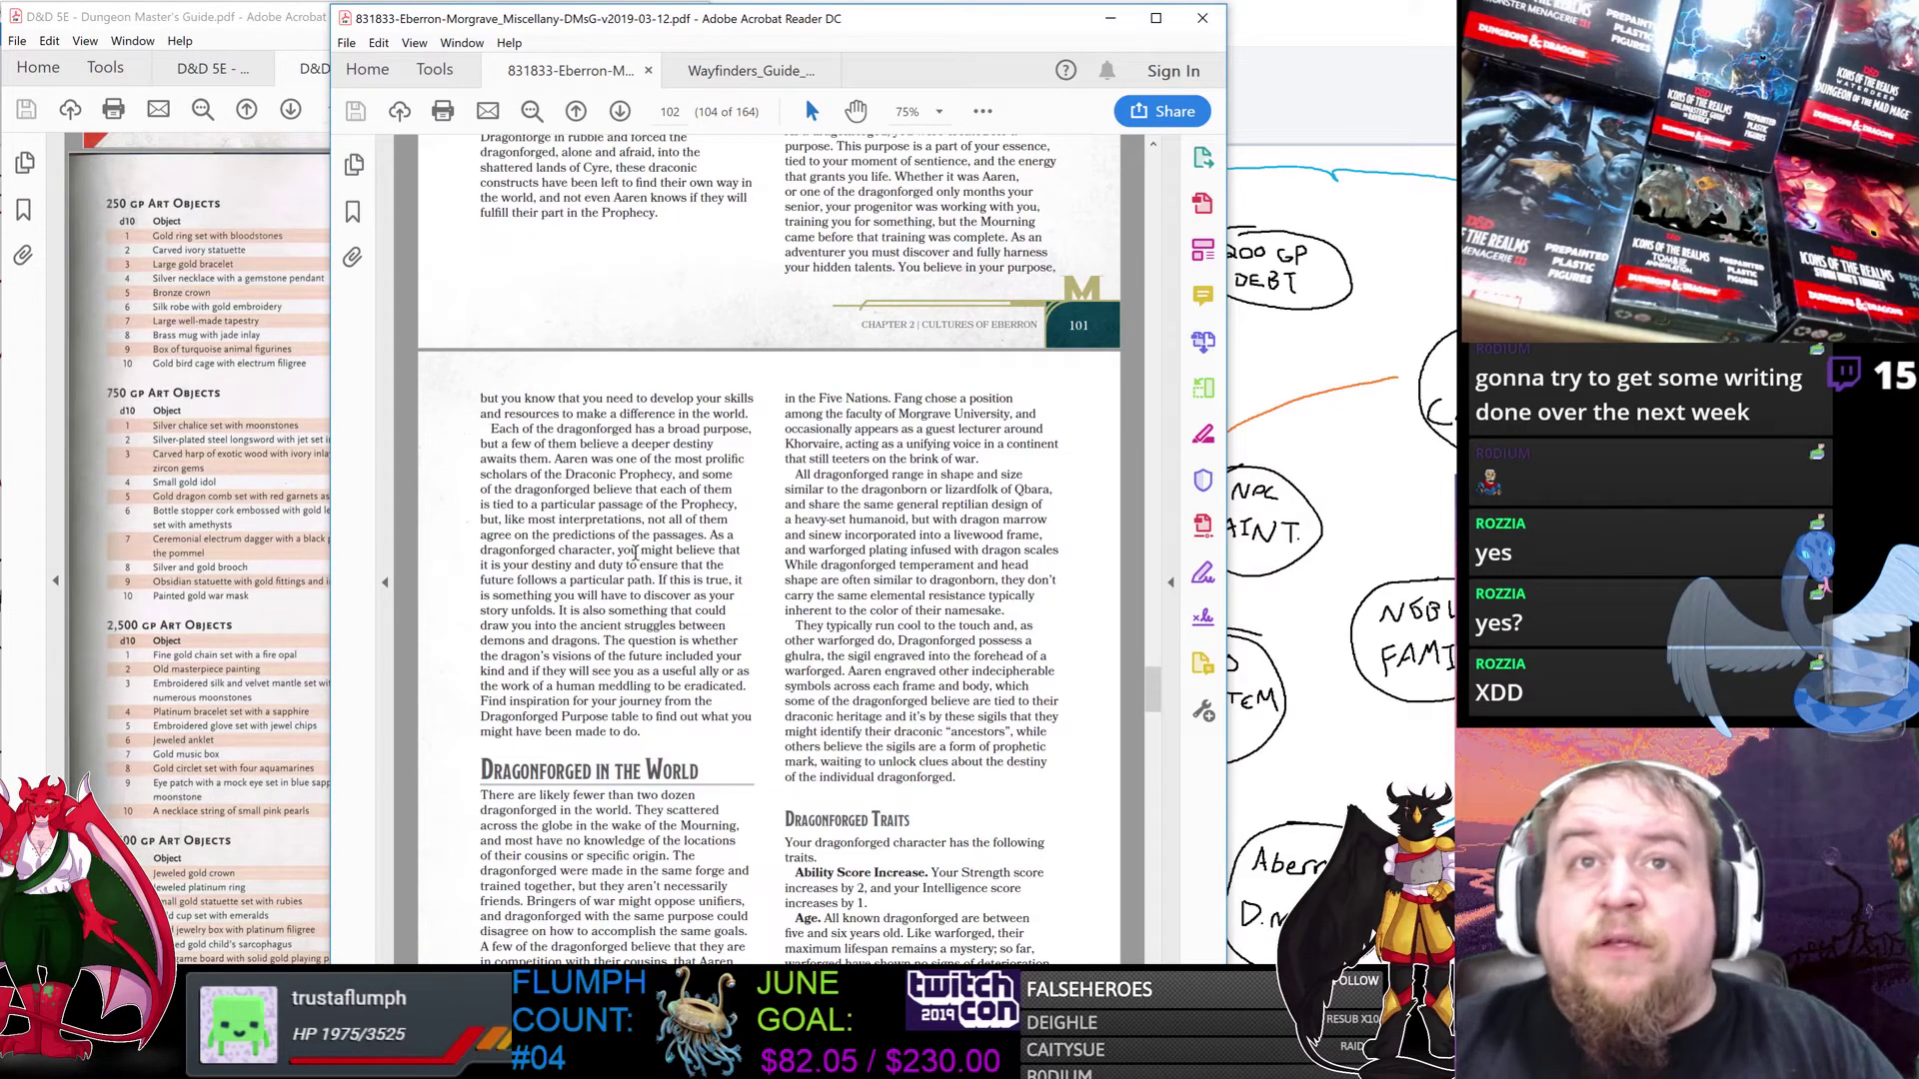
left_click_drag(616, 459, 730, 632)
left_click(688, 497)
scroll(687, 497, "up", 5)
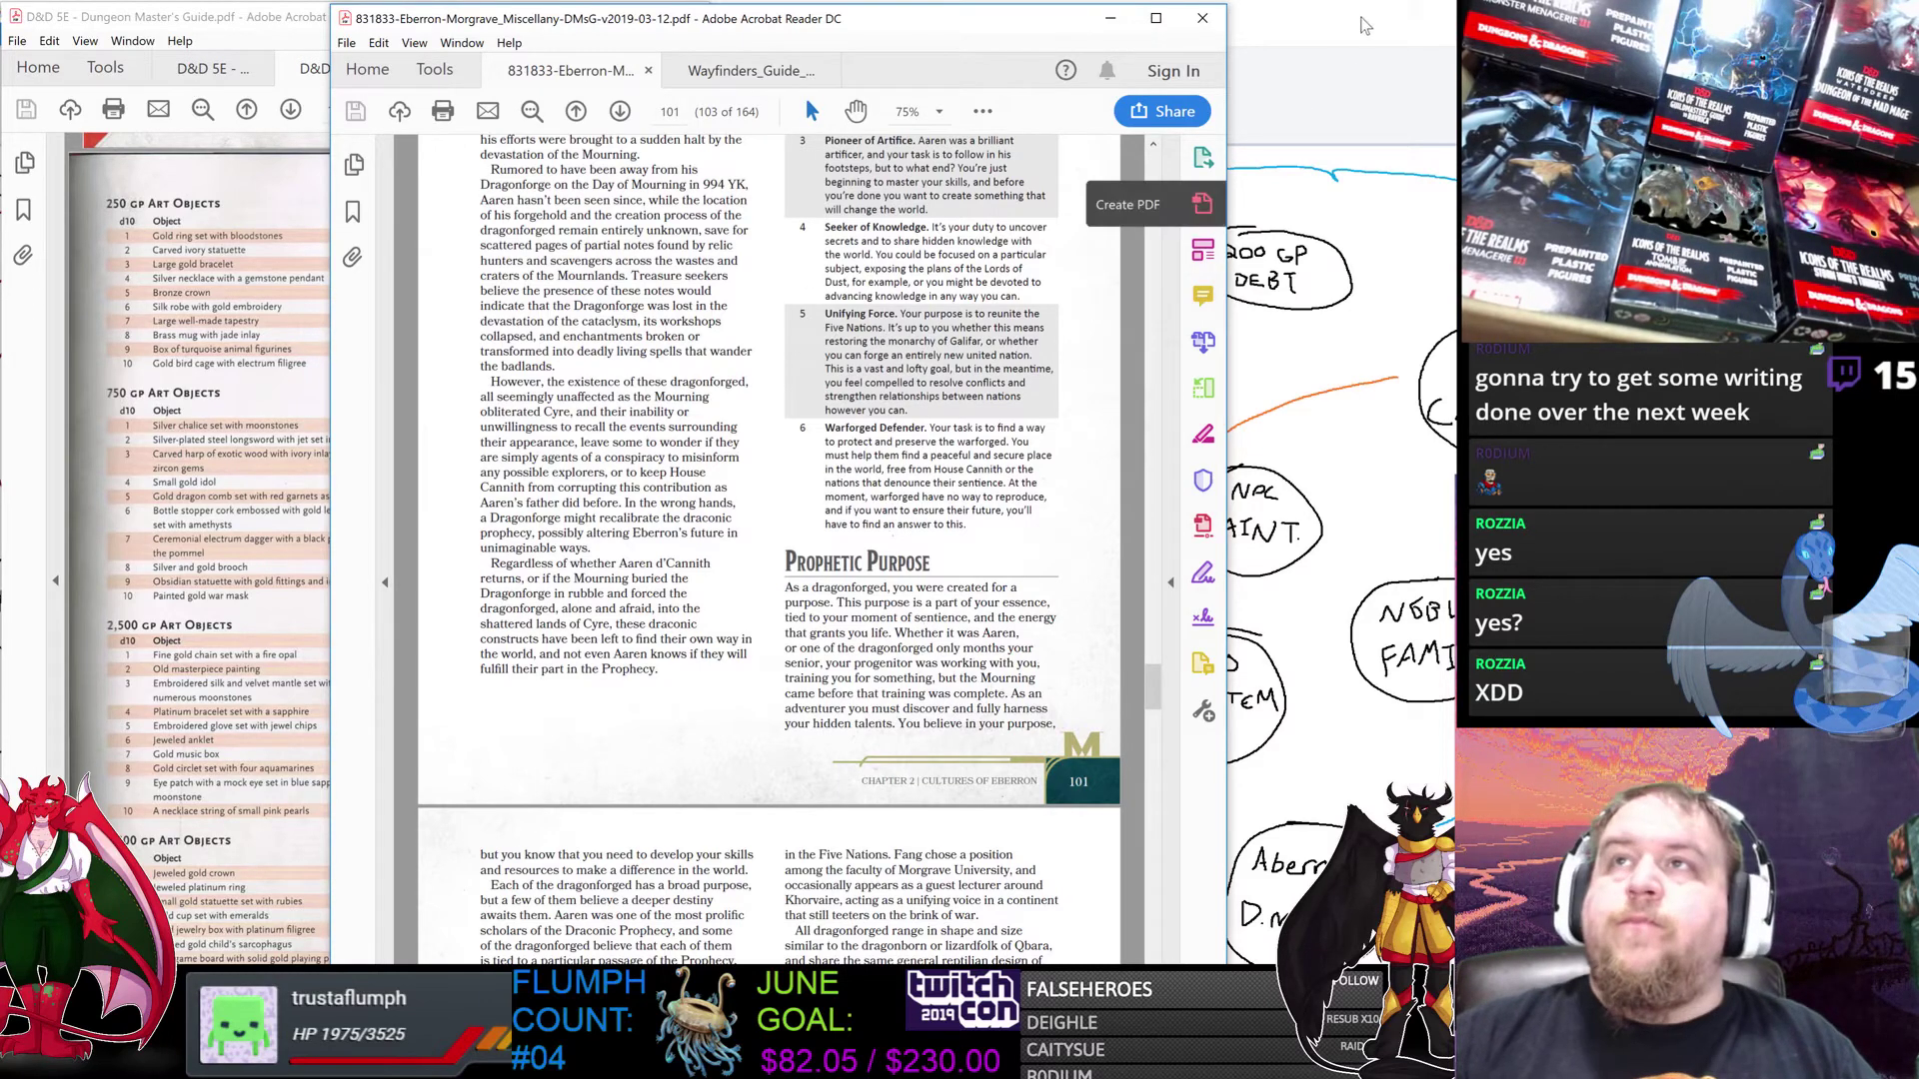
Step: Return to Paint and draw an orange line from the Almire box to the NOBLE FAMILY circle
left_click(1368, 17)
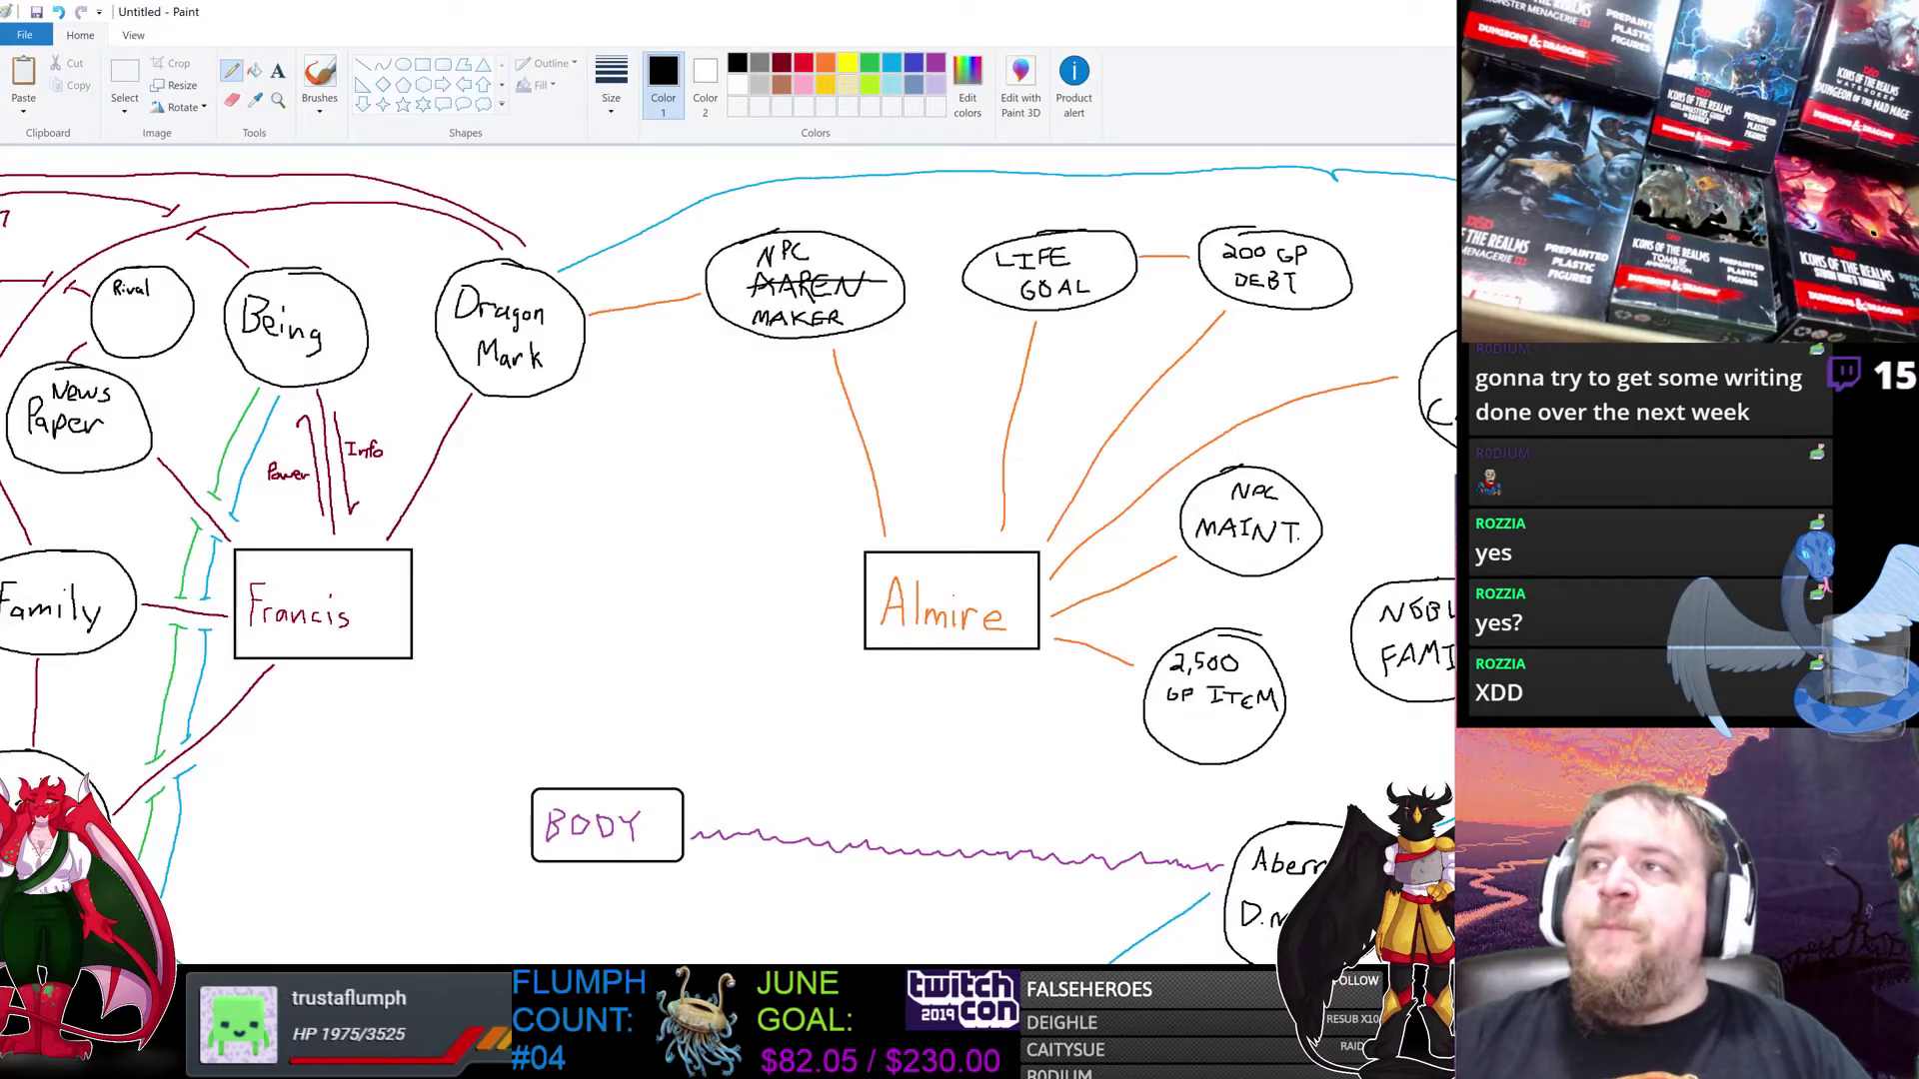
scroll(728, 552, "down", 2)
scroll(728, 552, "down", 4)
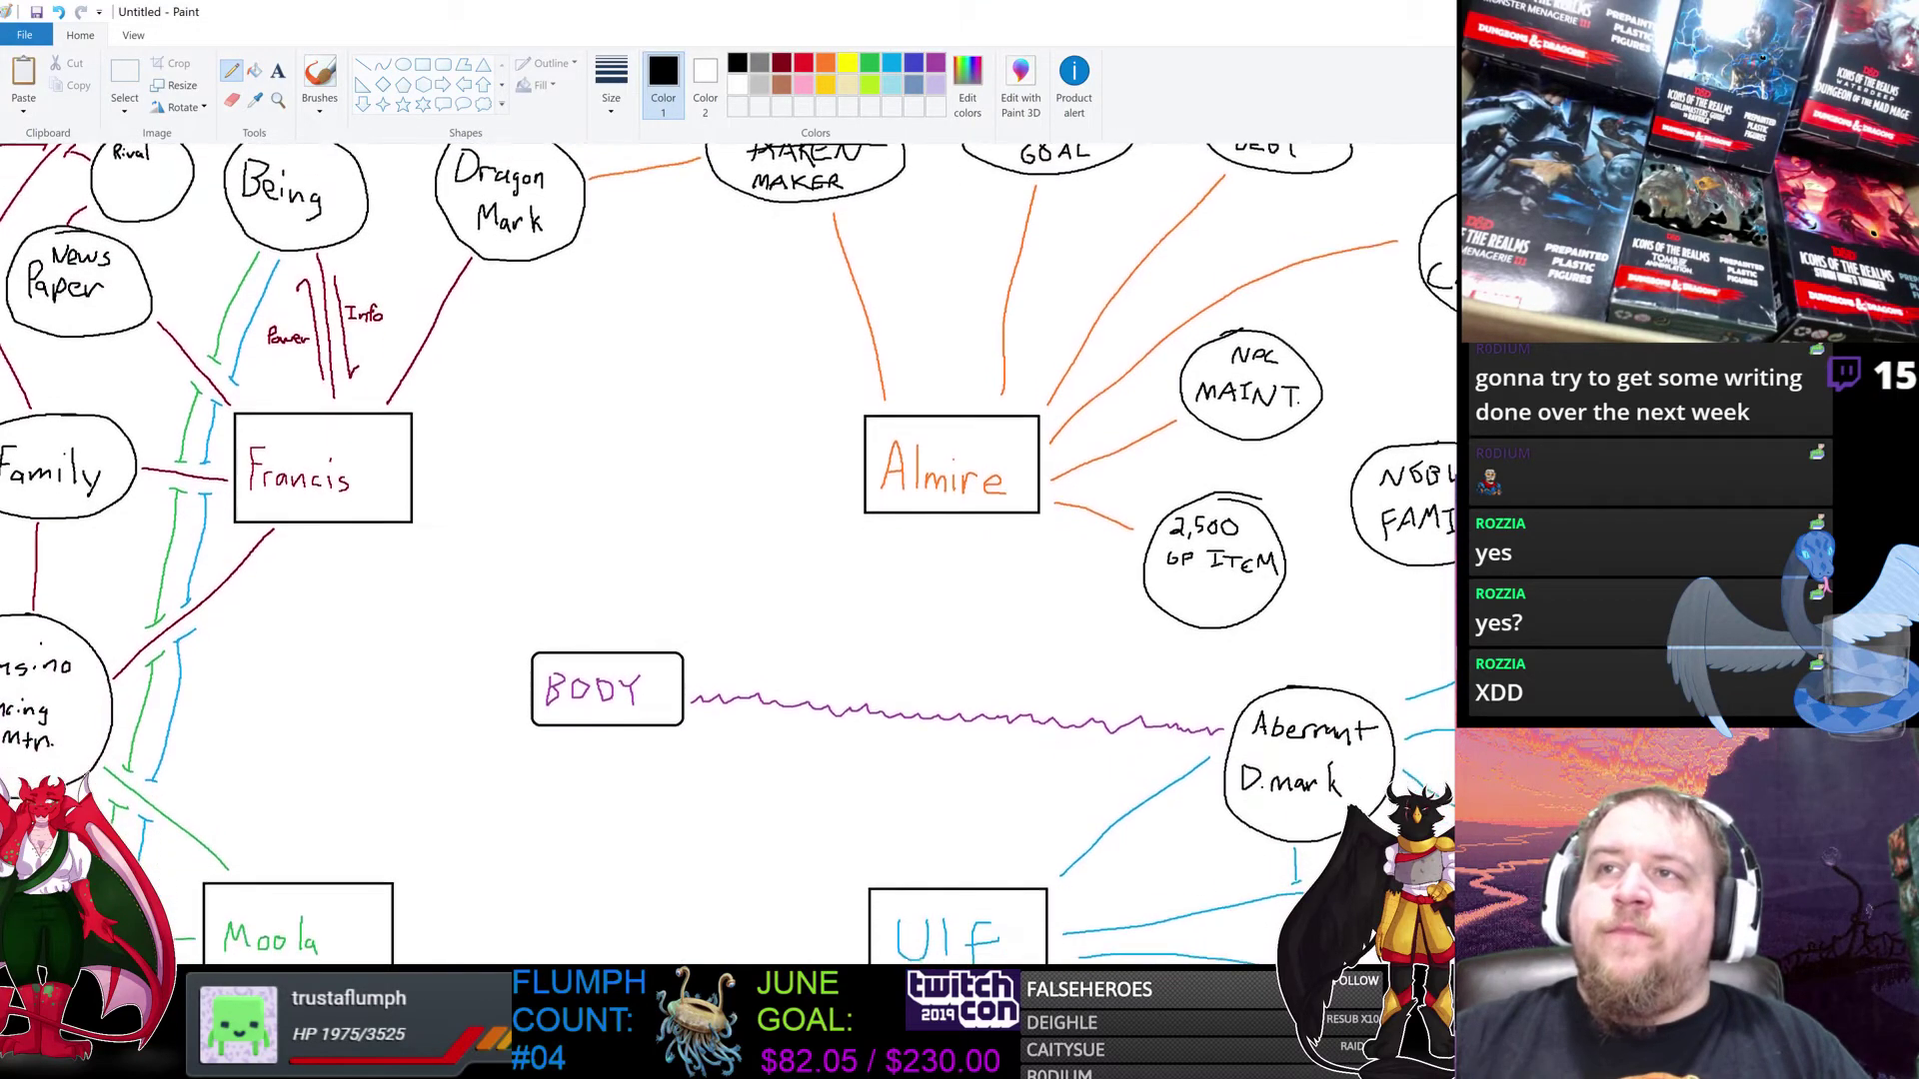
left_click(825, 63)
left_click_drag(1065, 461, 1349, 439)
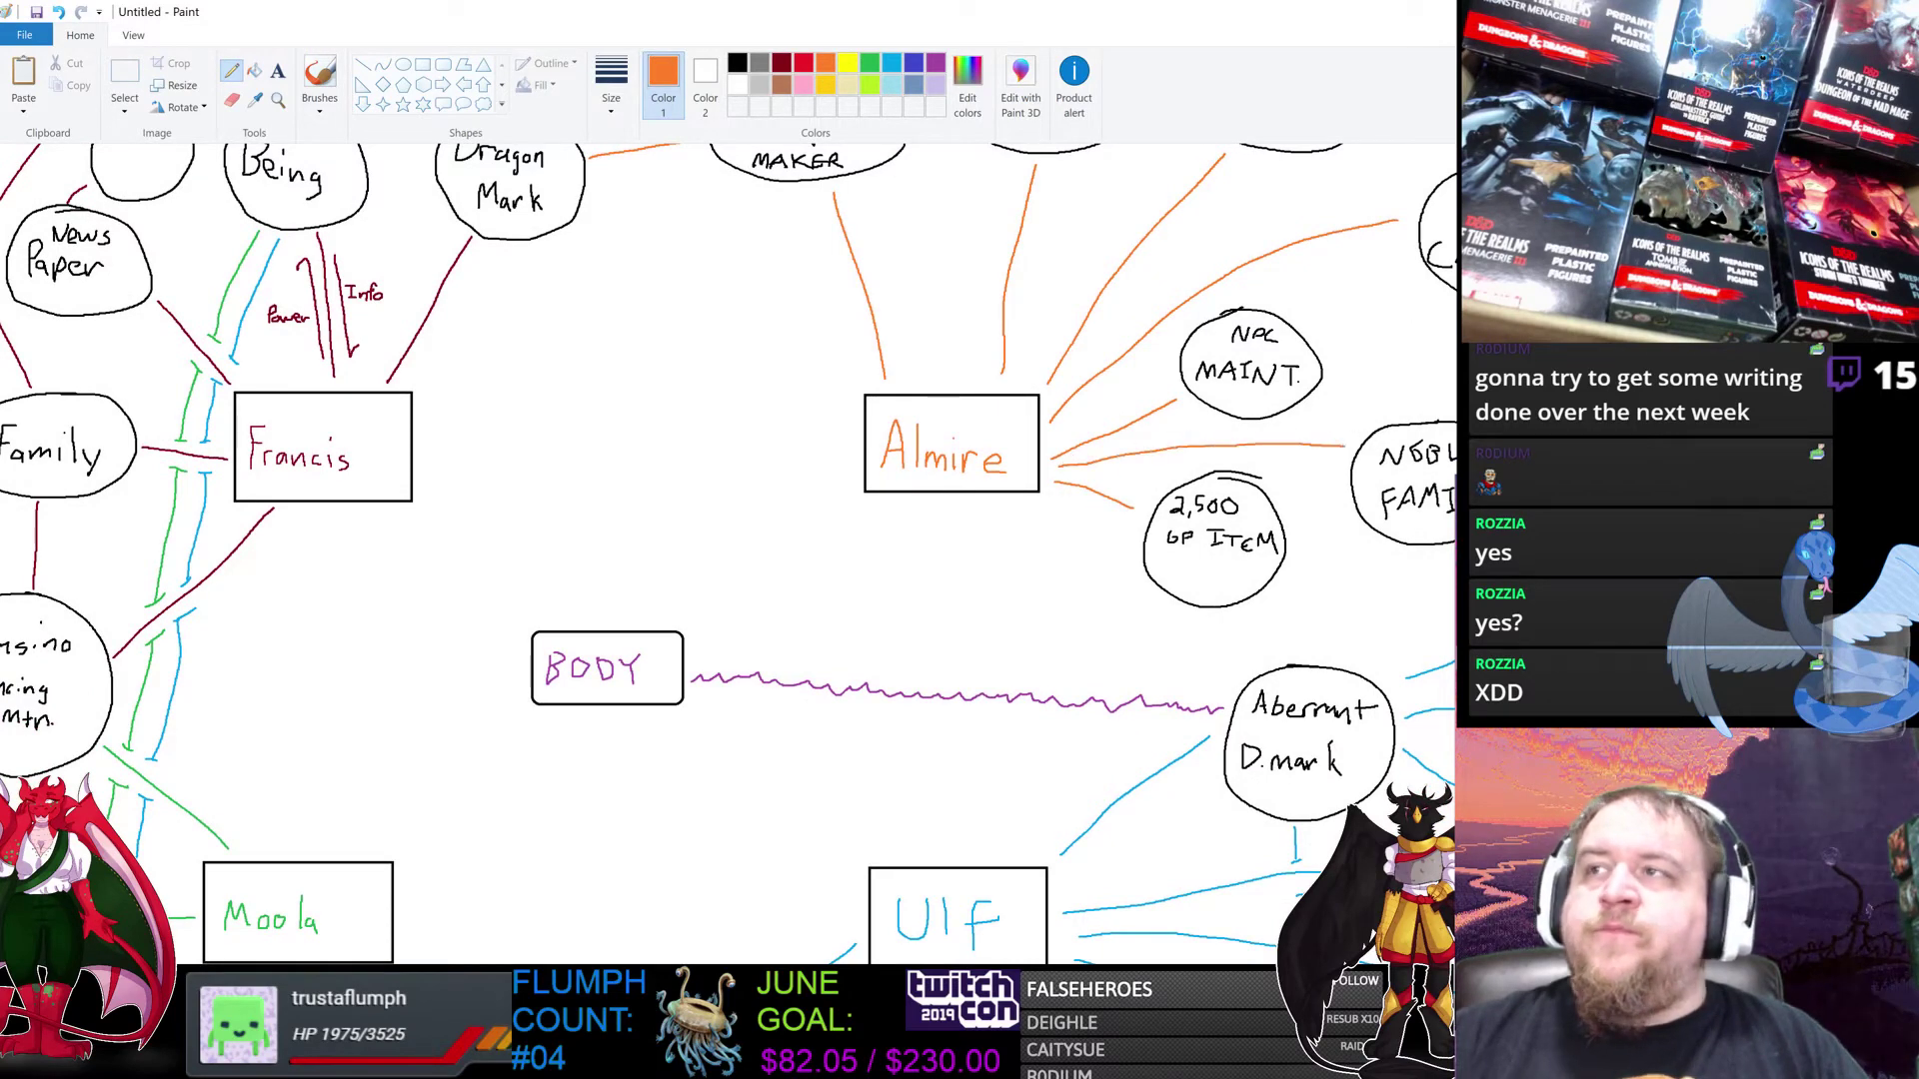
Step: Review the Francis, Moola, Ulf and Almire parts of the map for possible further connections
scroll(729, 552, "up", 3)
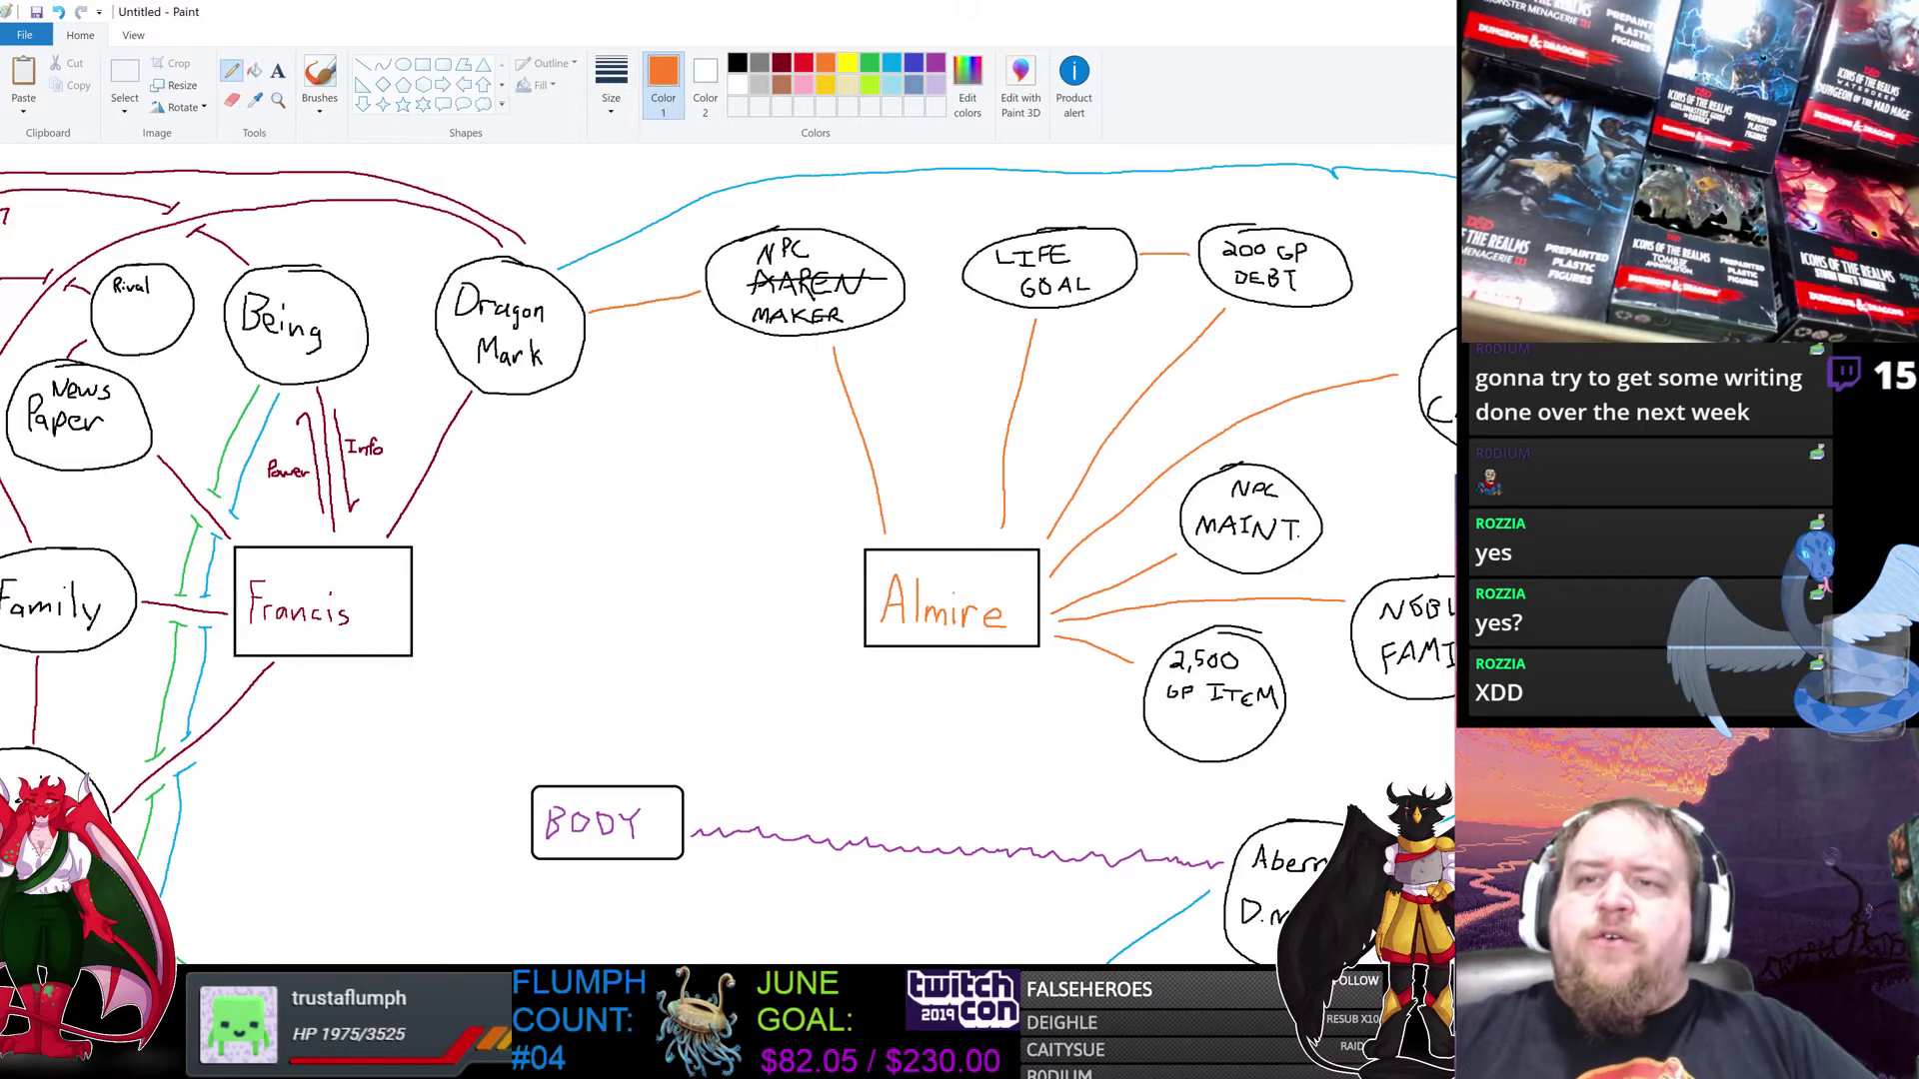
scroll(728, 564, "left", 10)
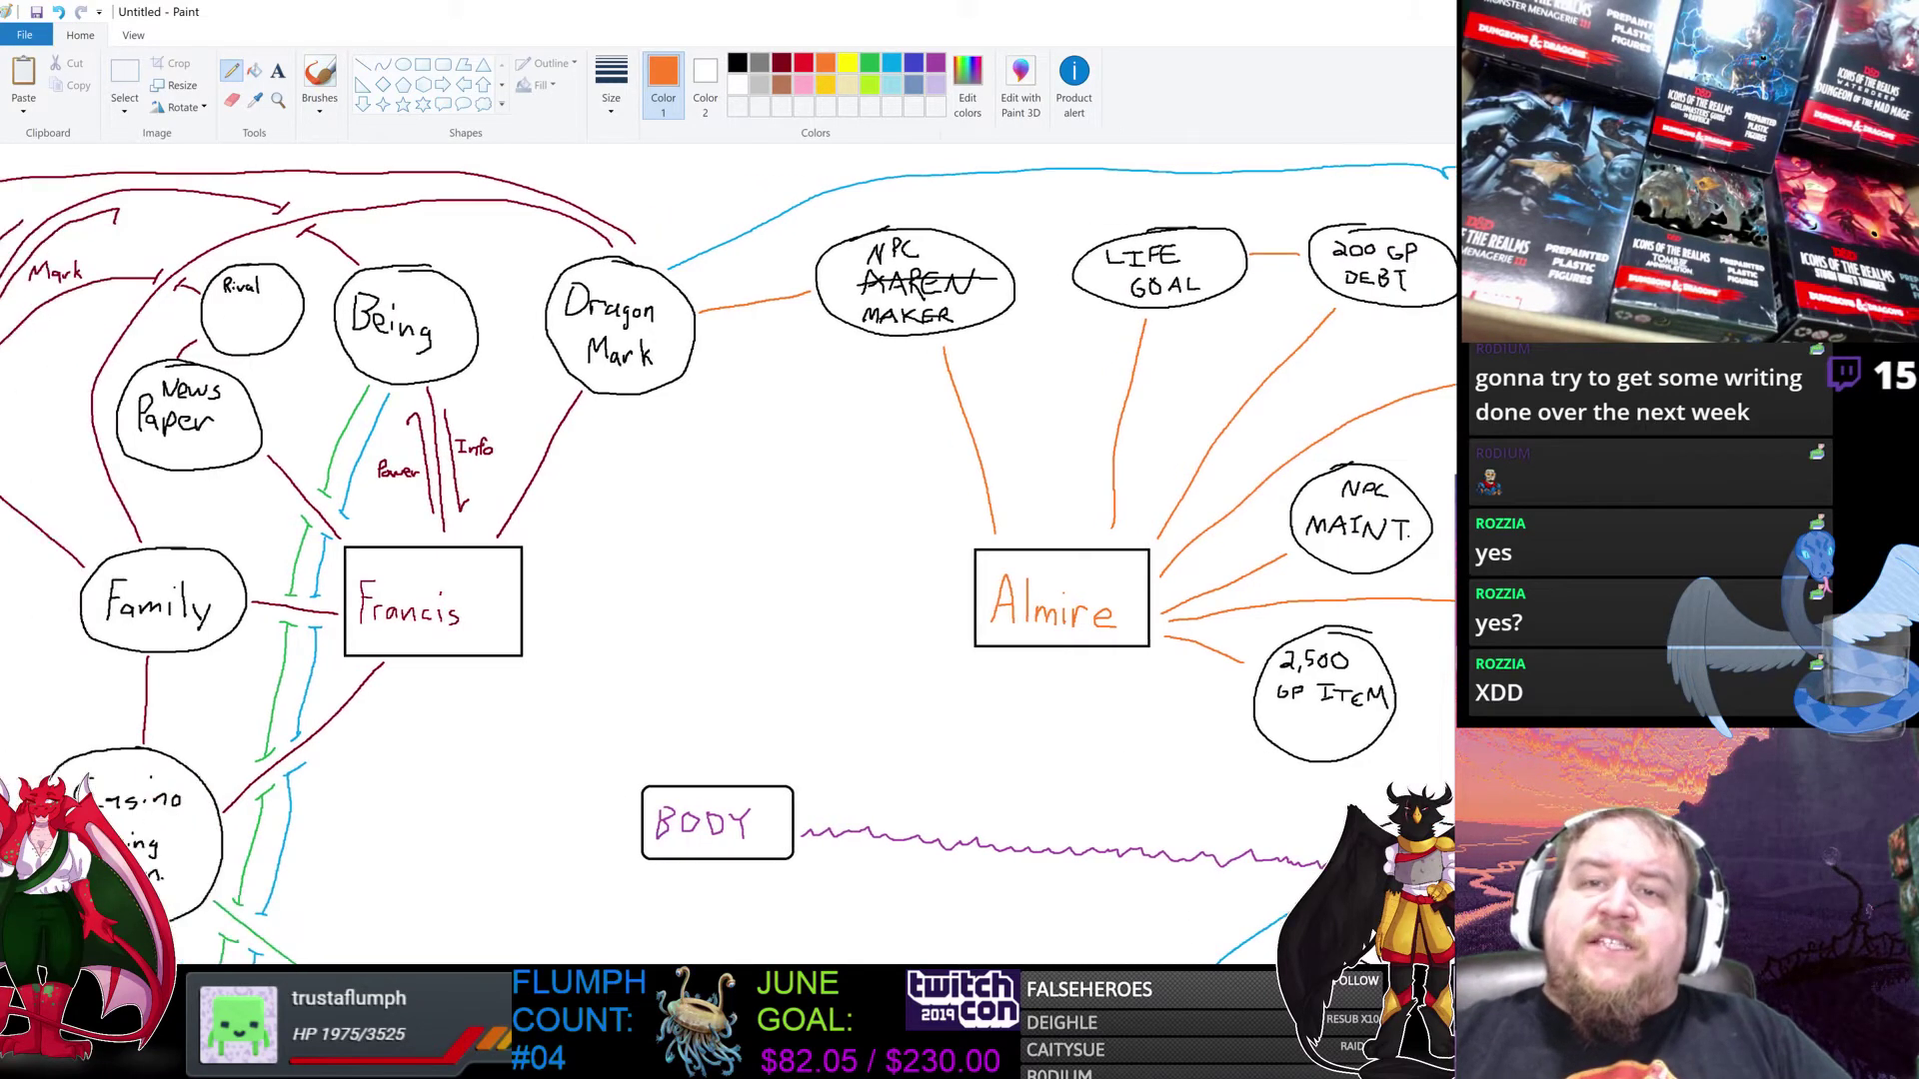
scroll(1382, 703, "right", 3)
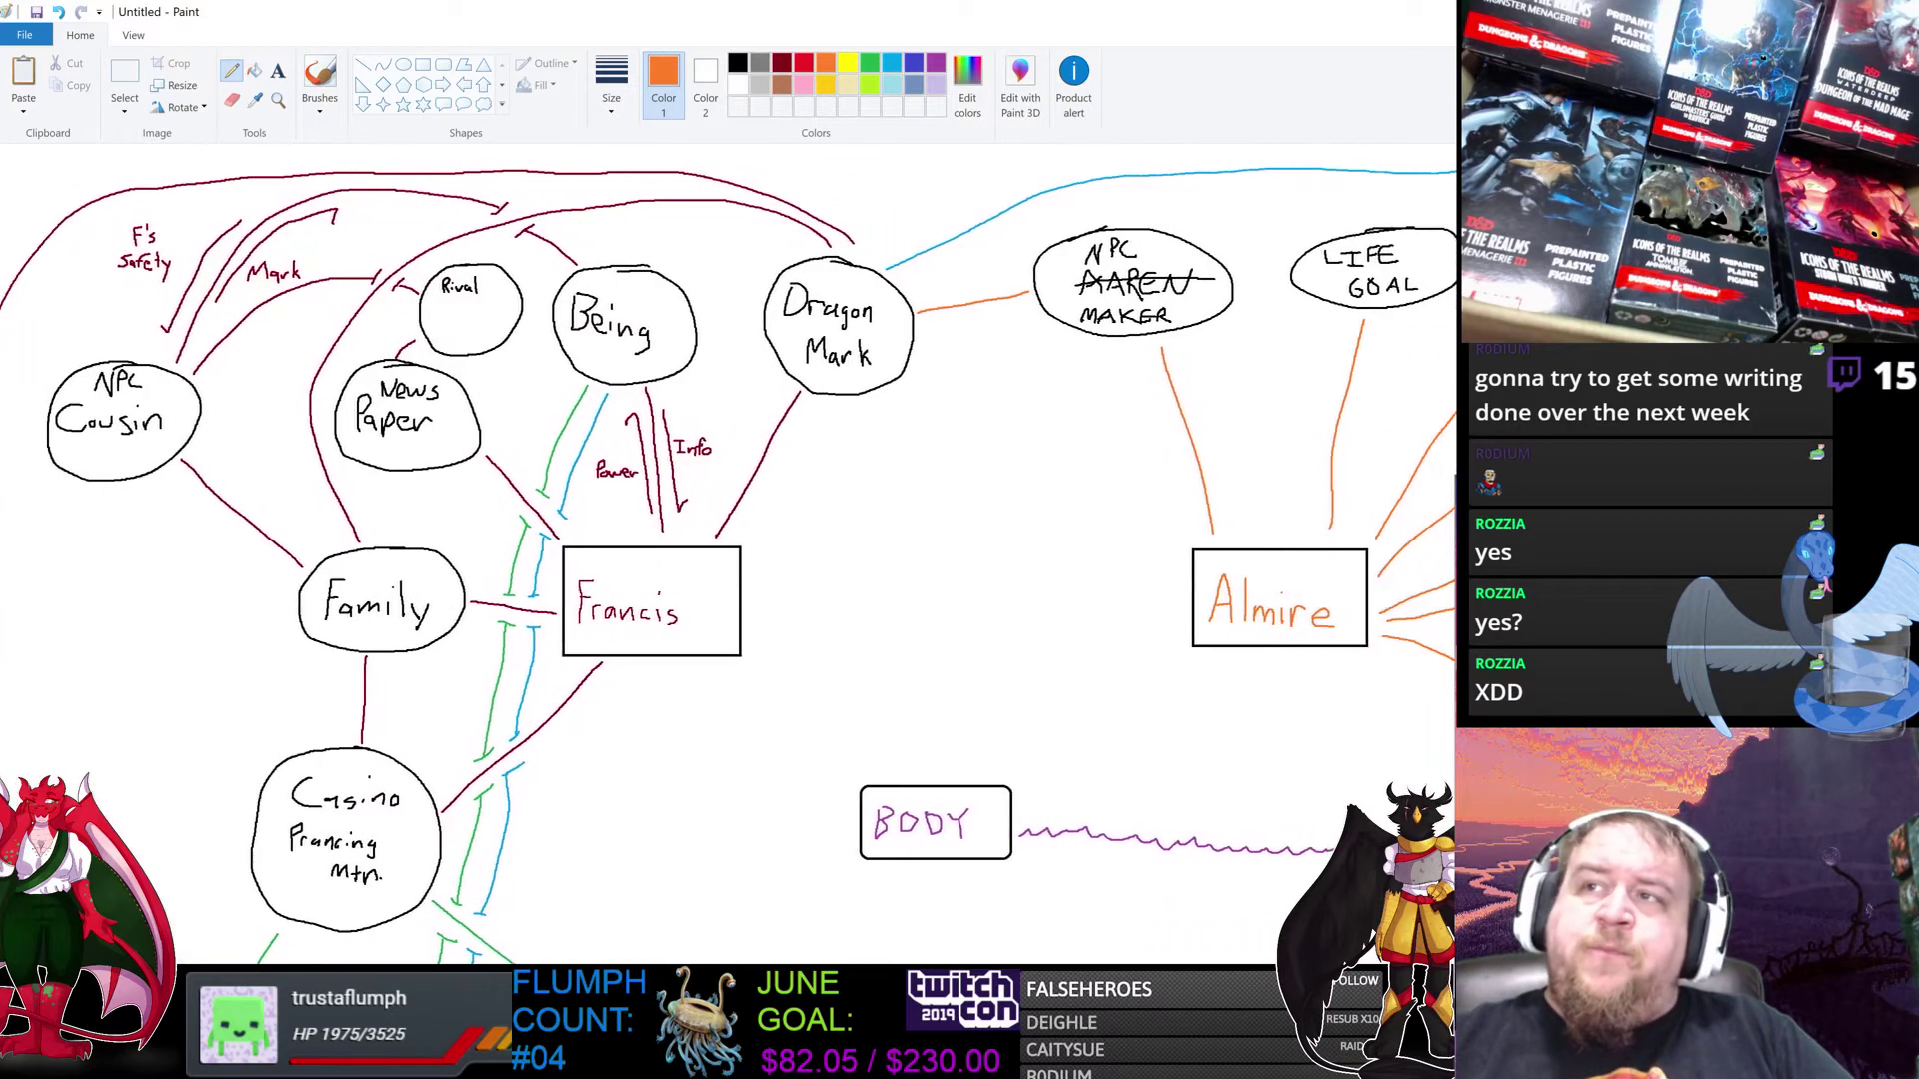
scroll(1382, 703, "left", 3)
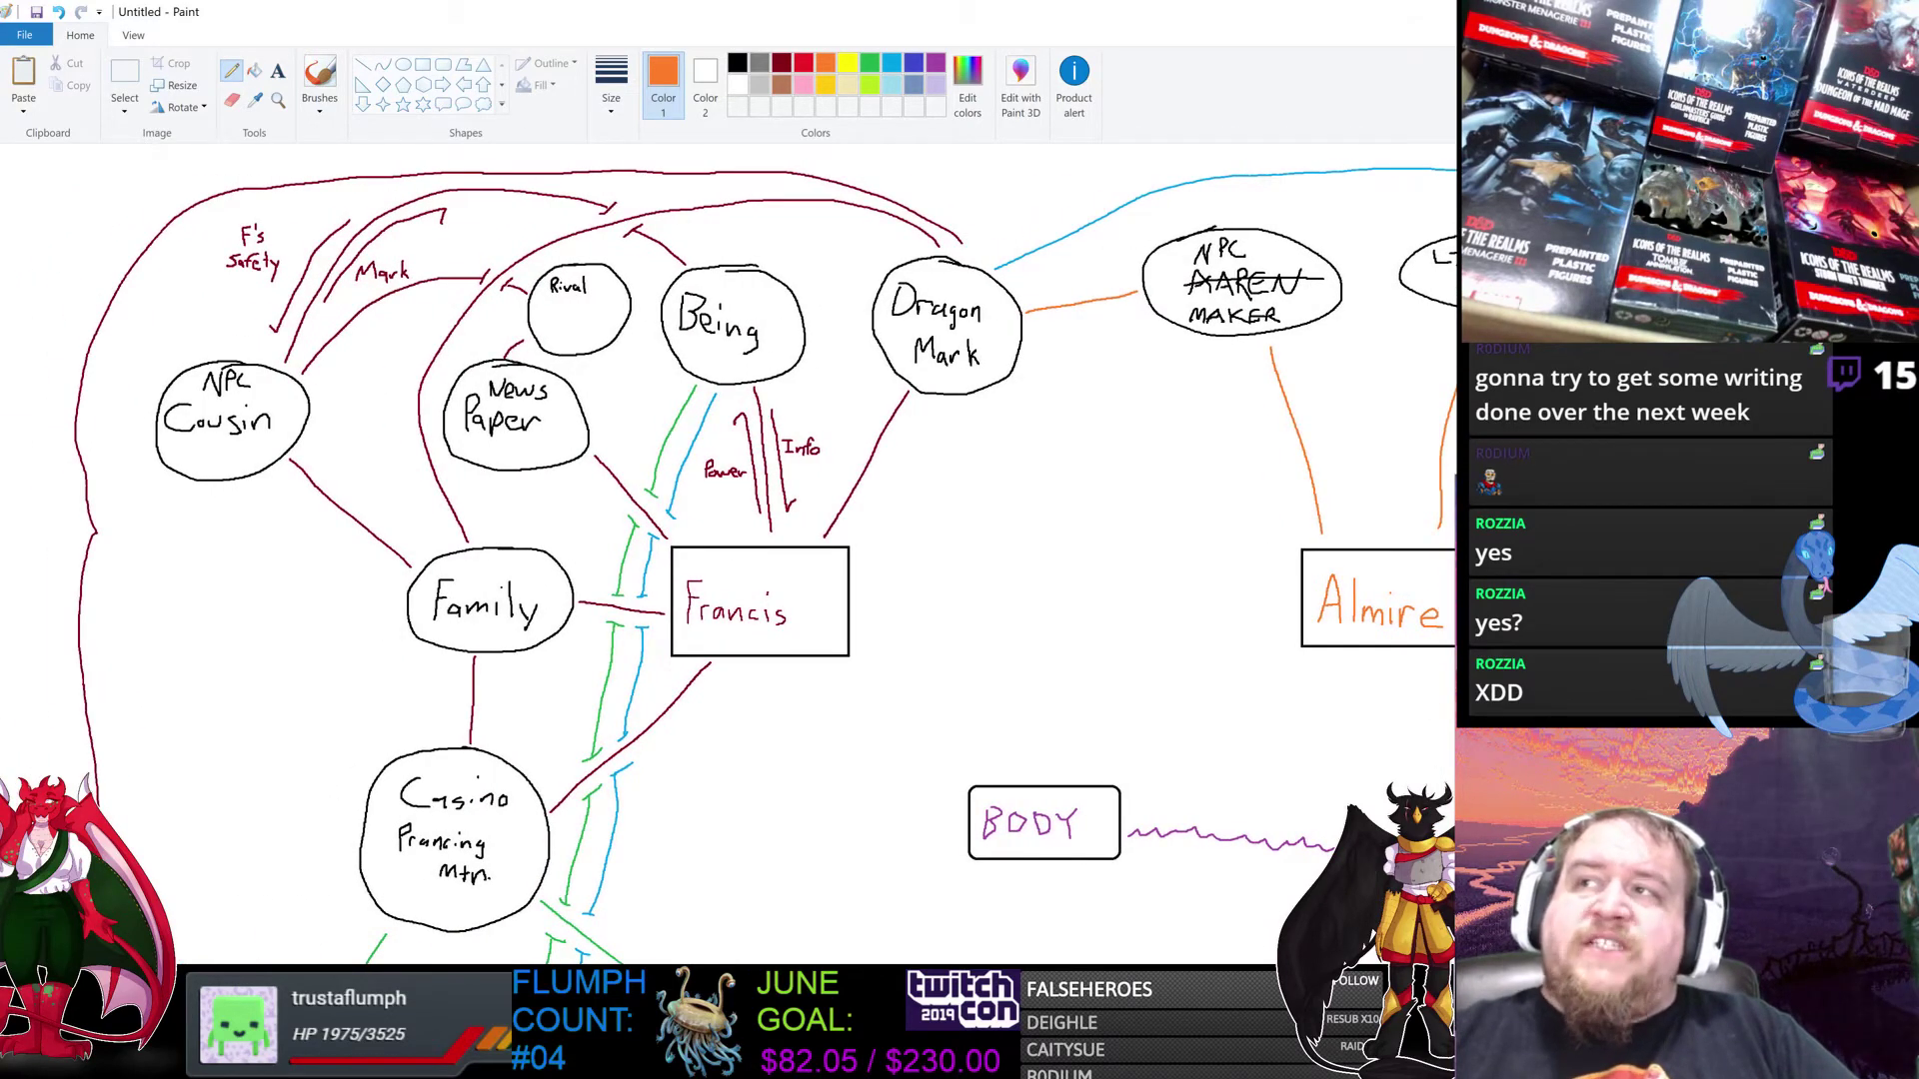
scroll(728, 553, "down", 10)
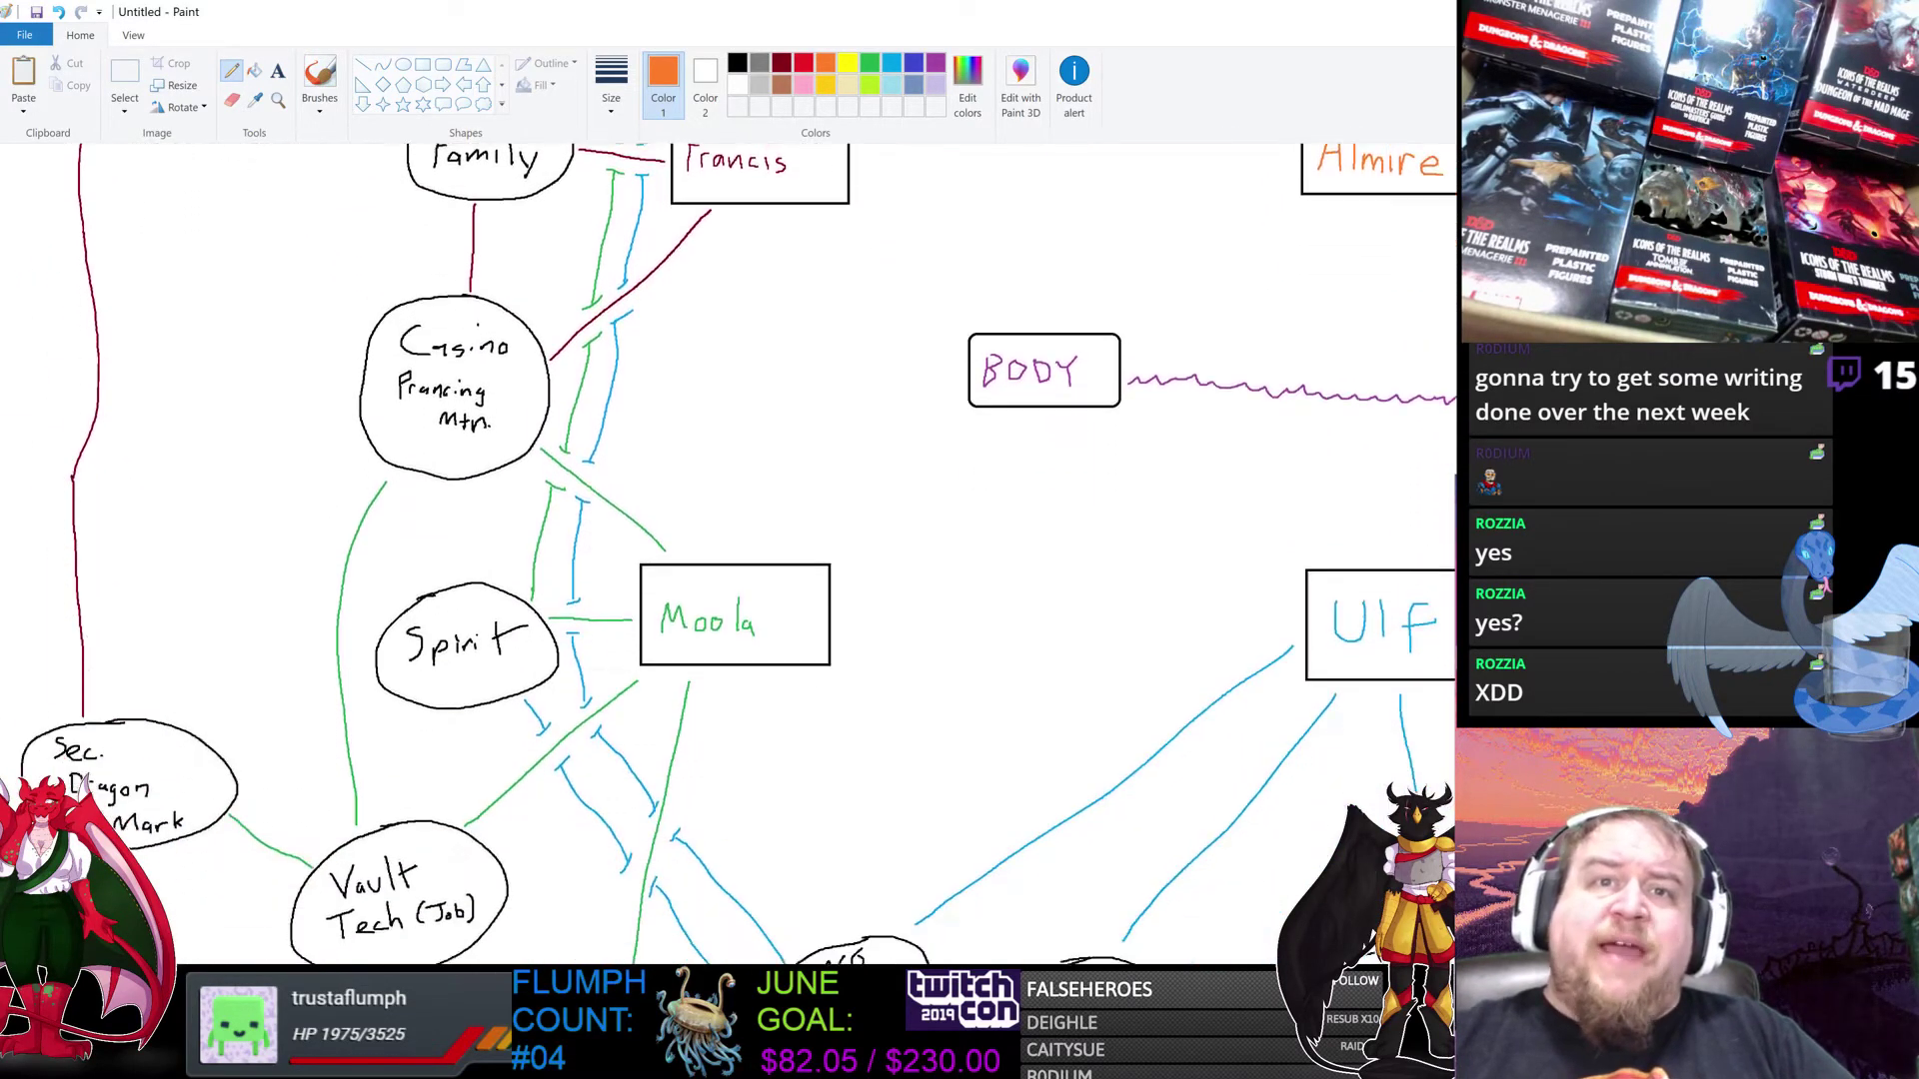
scroll(728, 552, "down", 4)
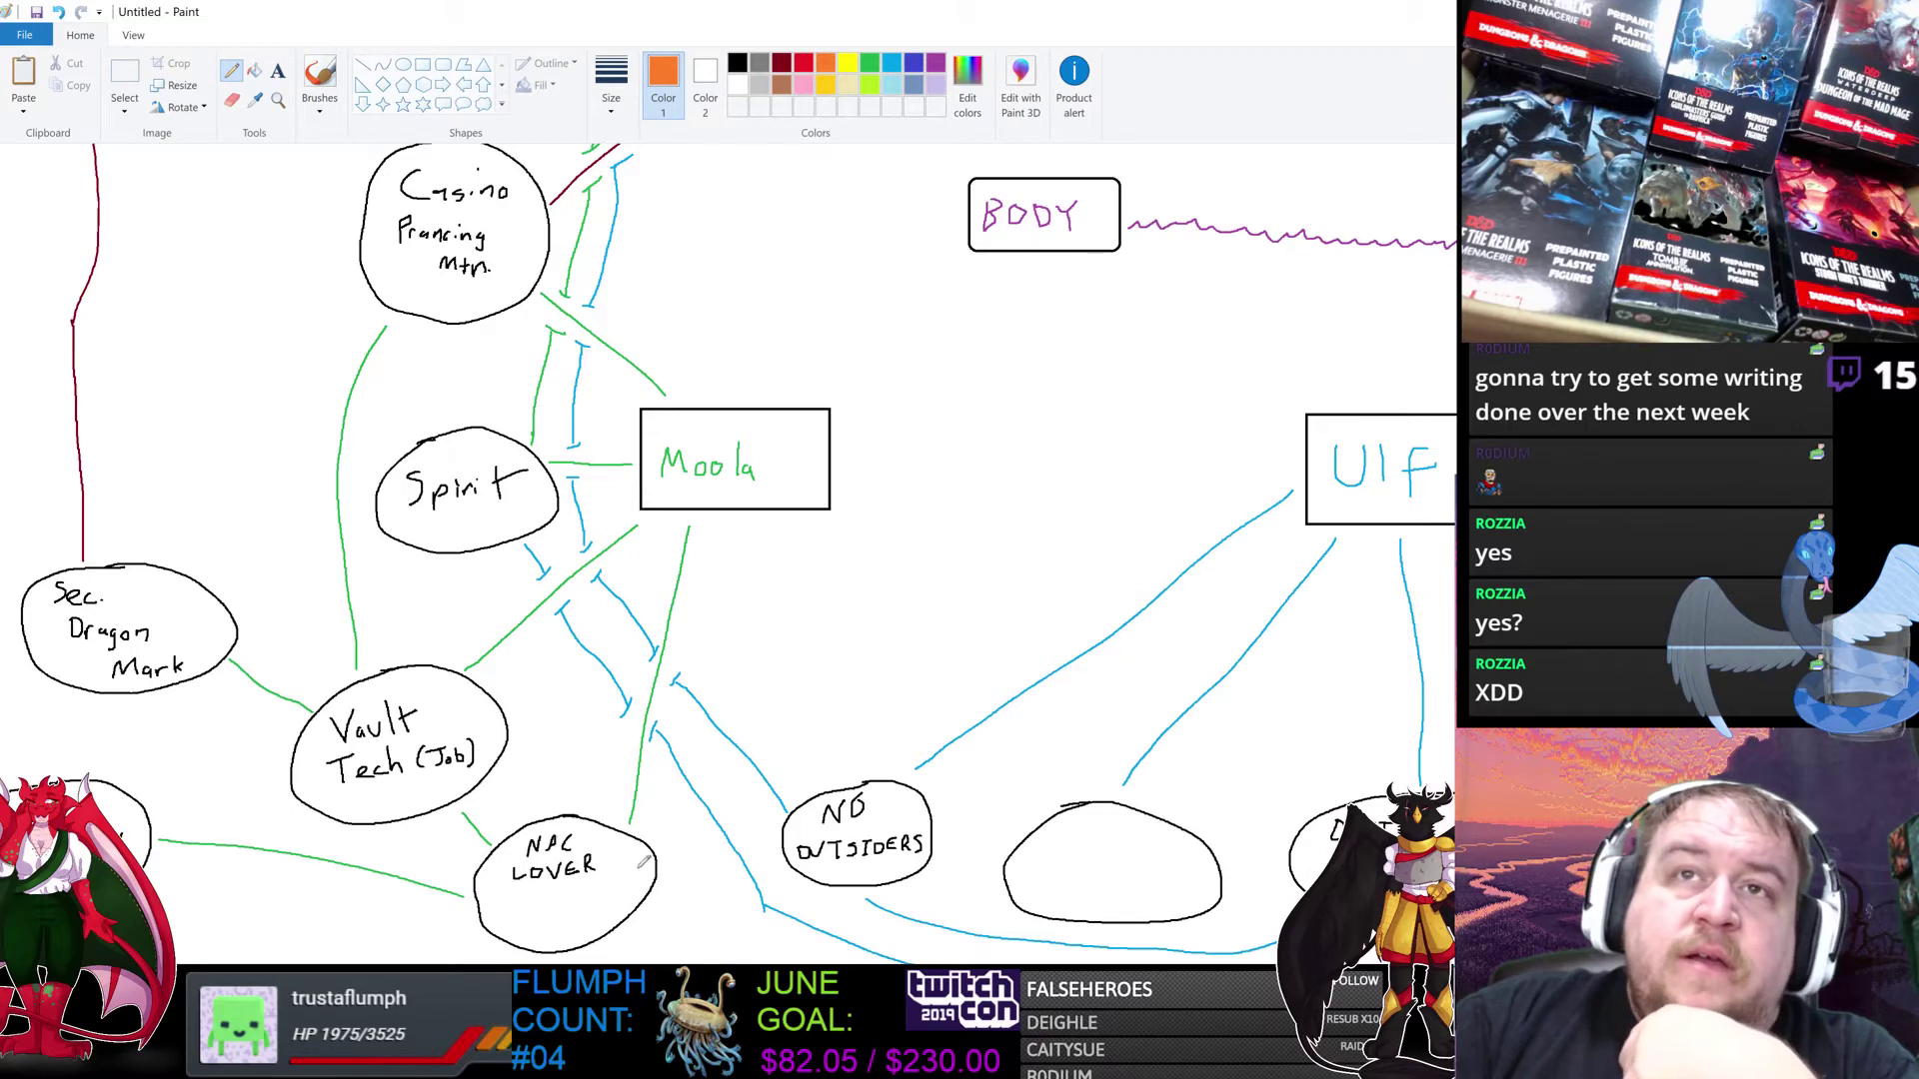
scroll(1335, 718, "up", 6)
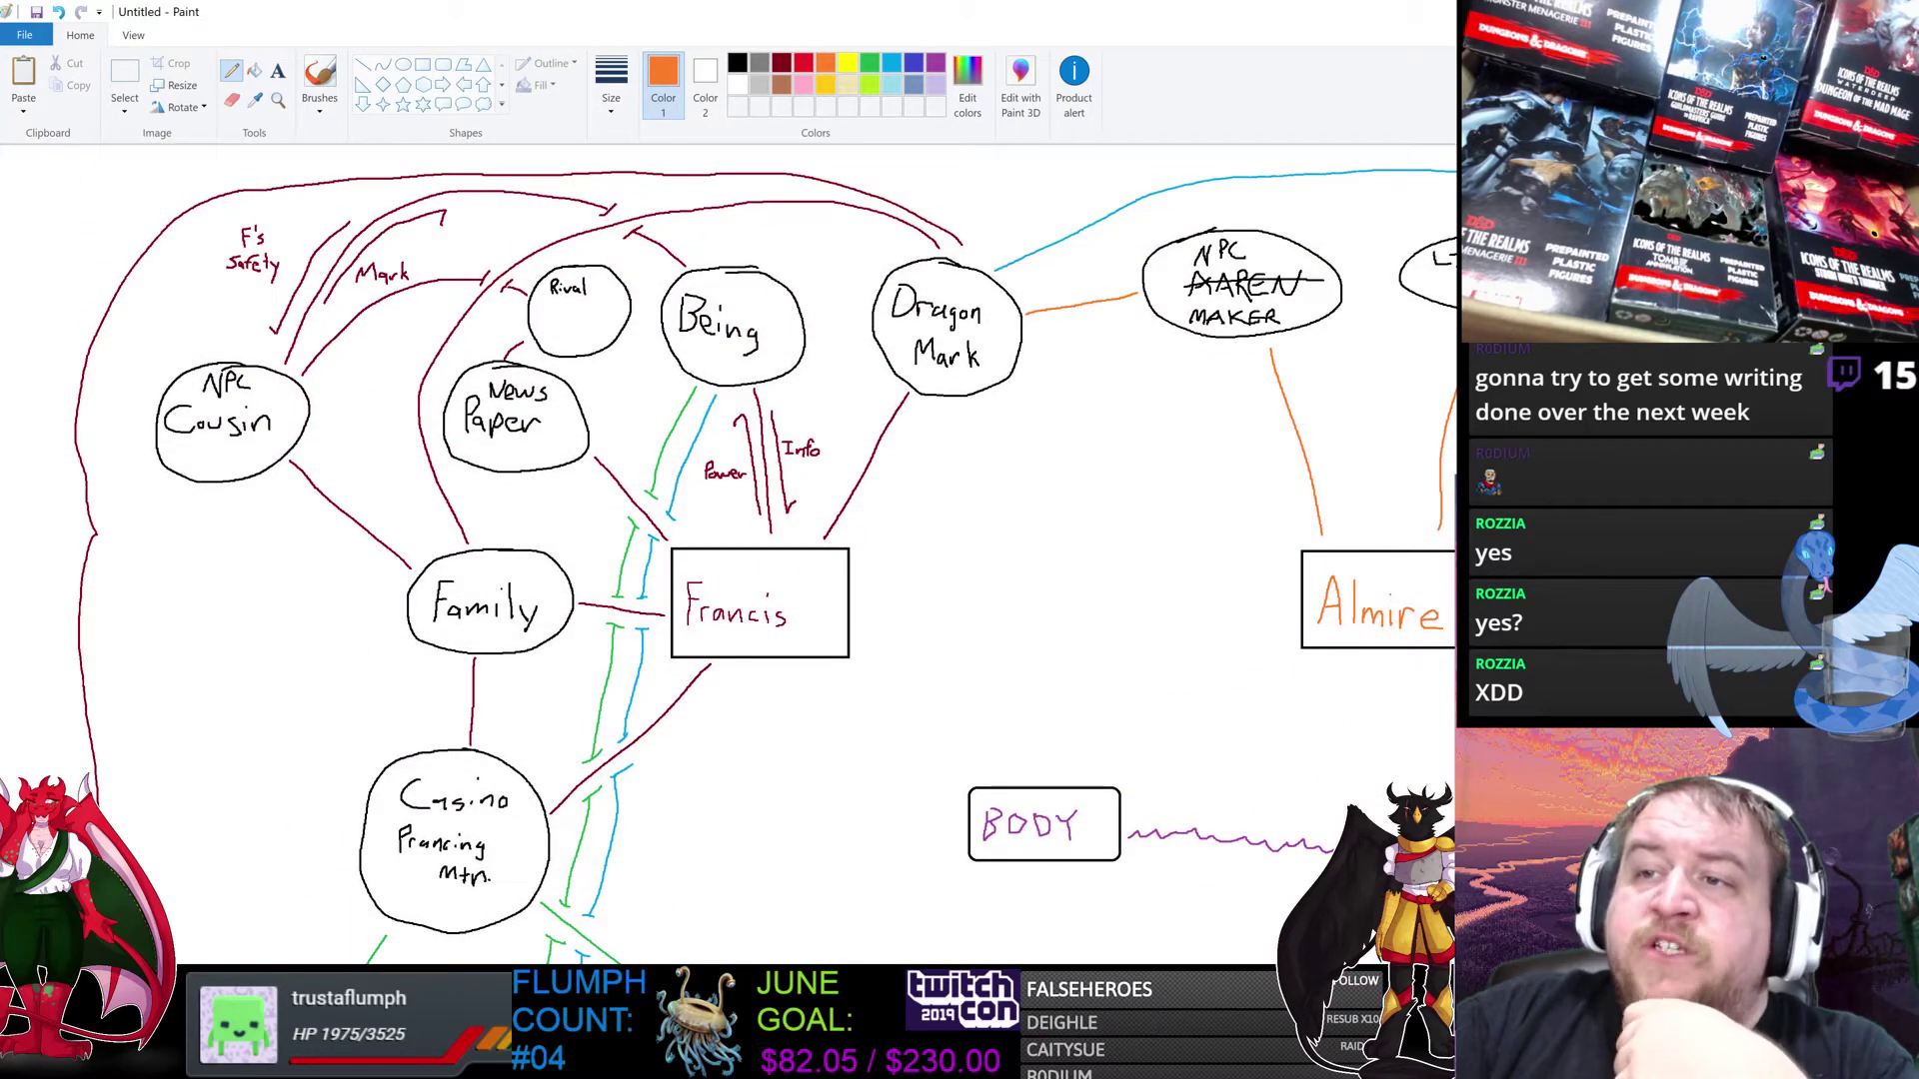
scroll(729, 567, "right", 4)
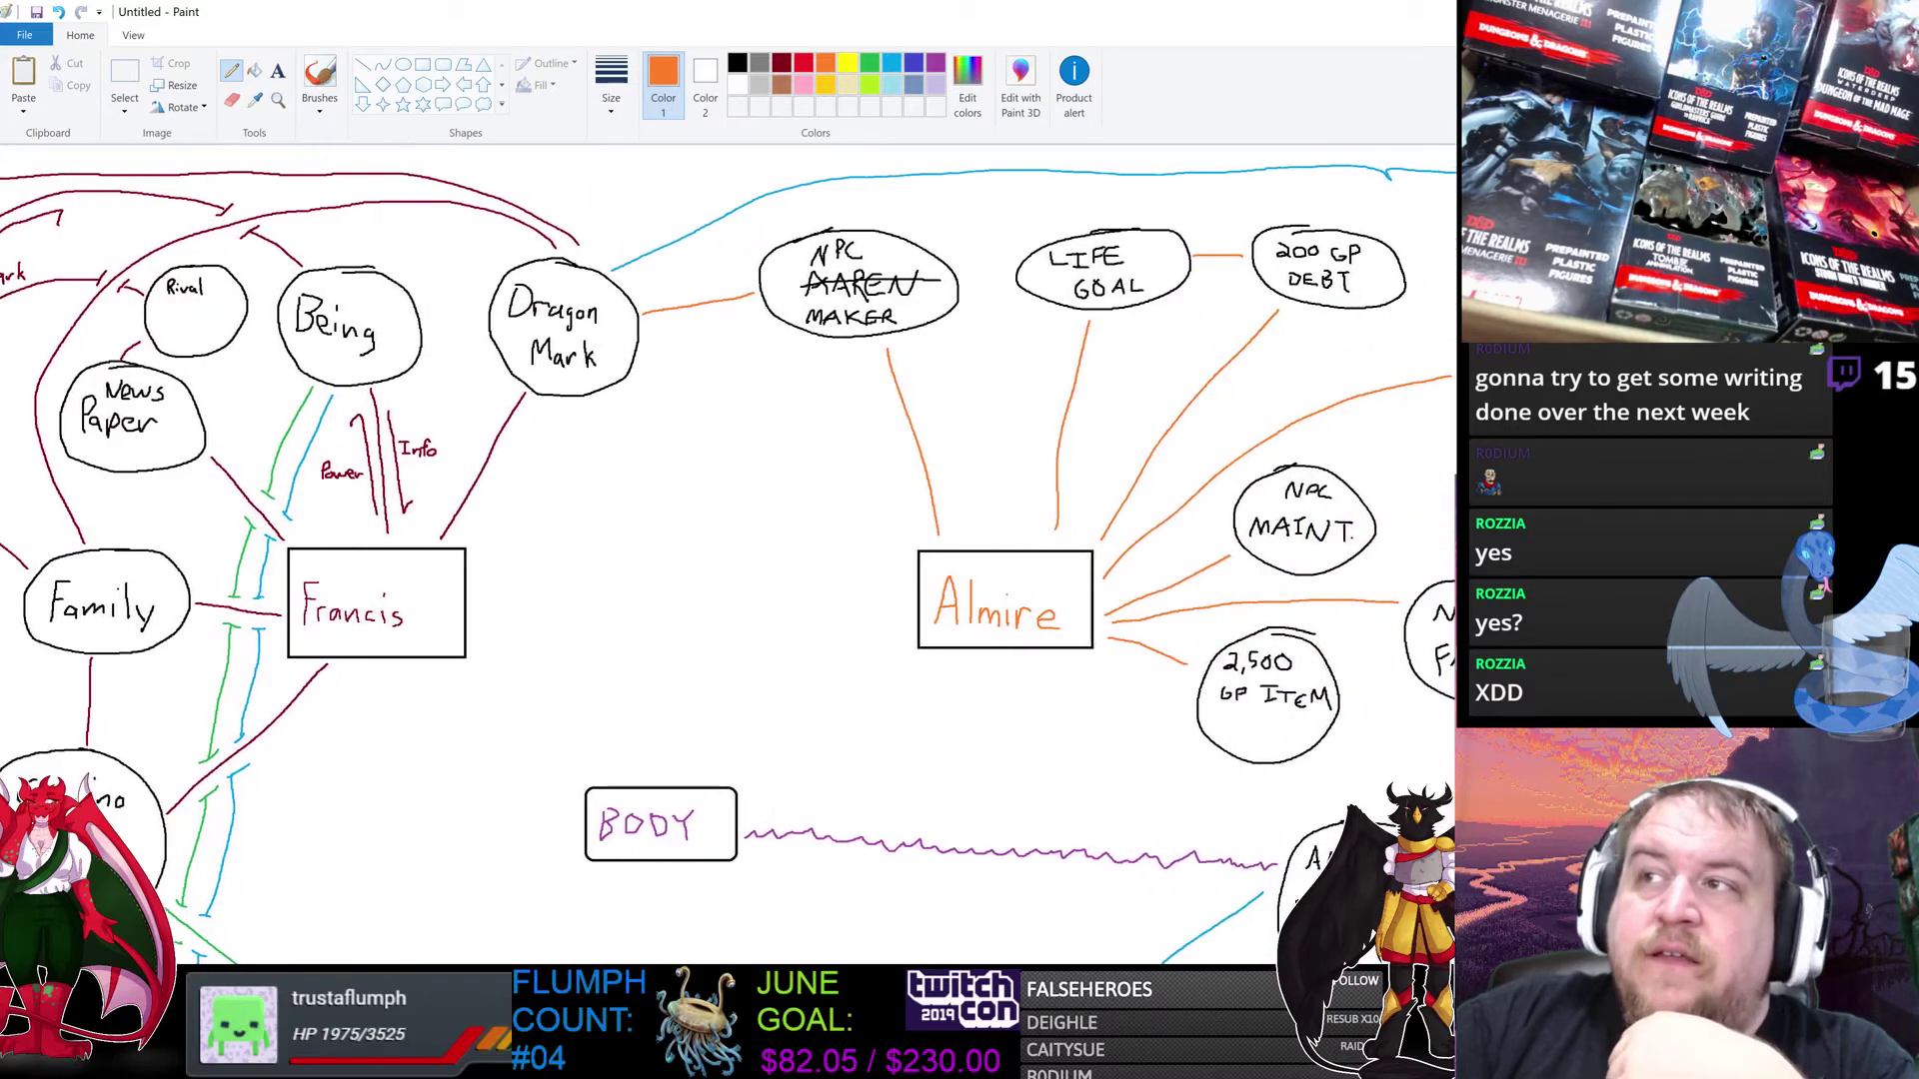
Step: Compare the bubbles around Ulf, Moola and Francis with Almire's to find links that are still missing
scroll(729, 552, "down", 6)
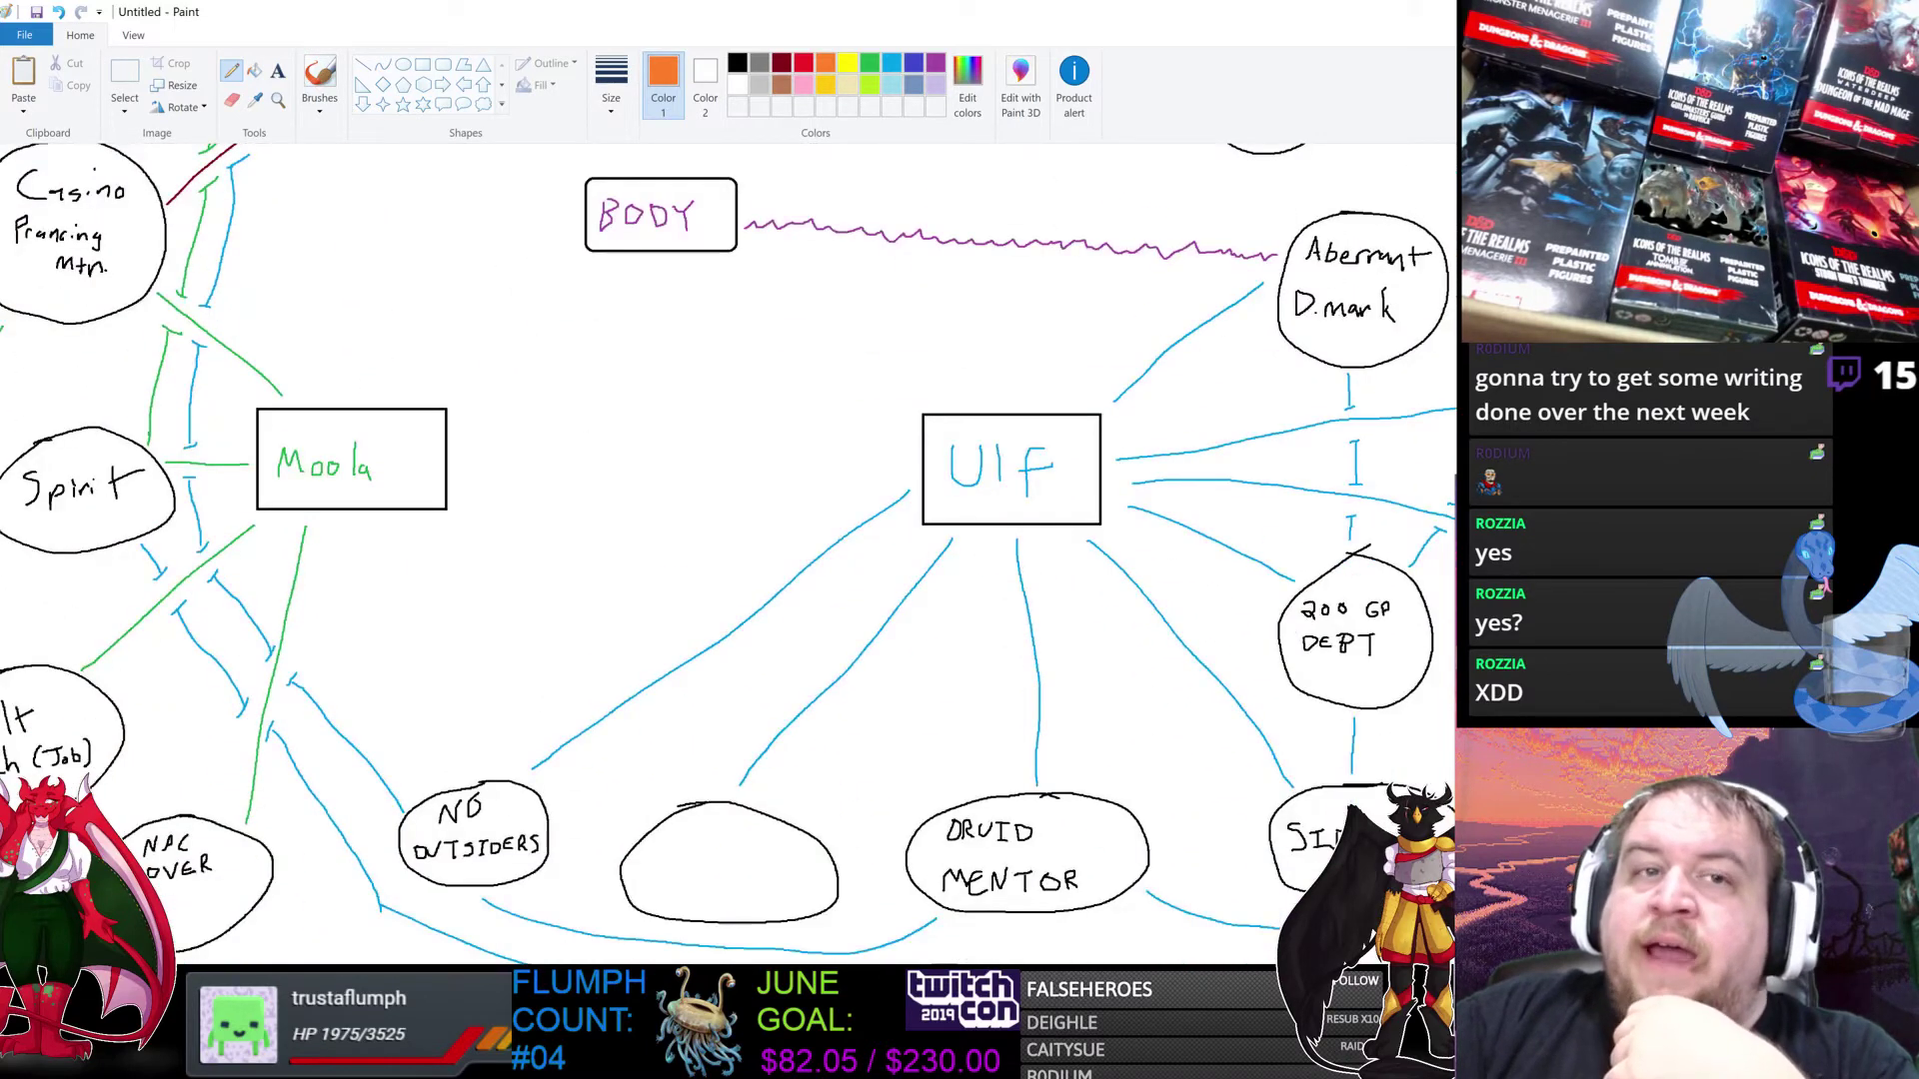
scroll(728, 553, "up", 6)
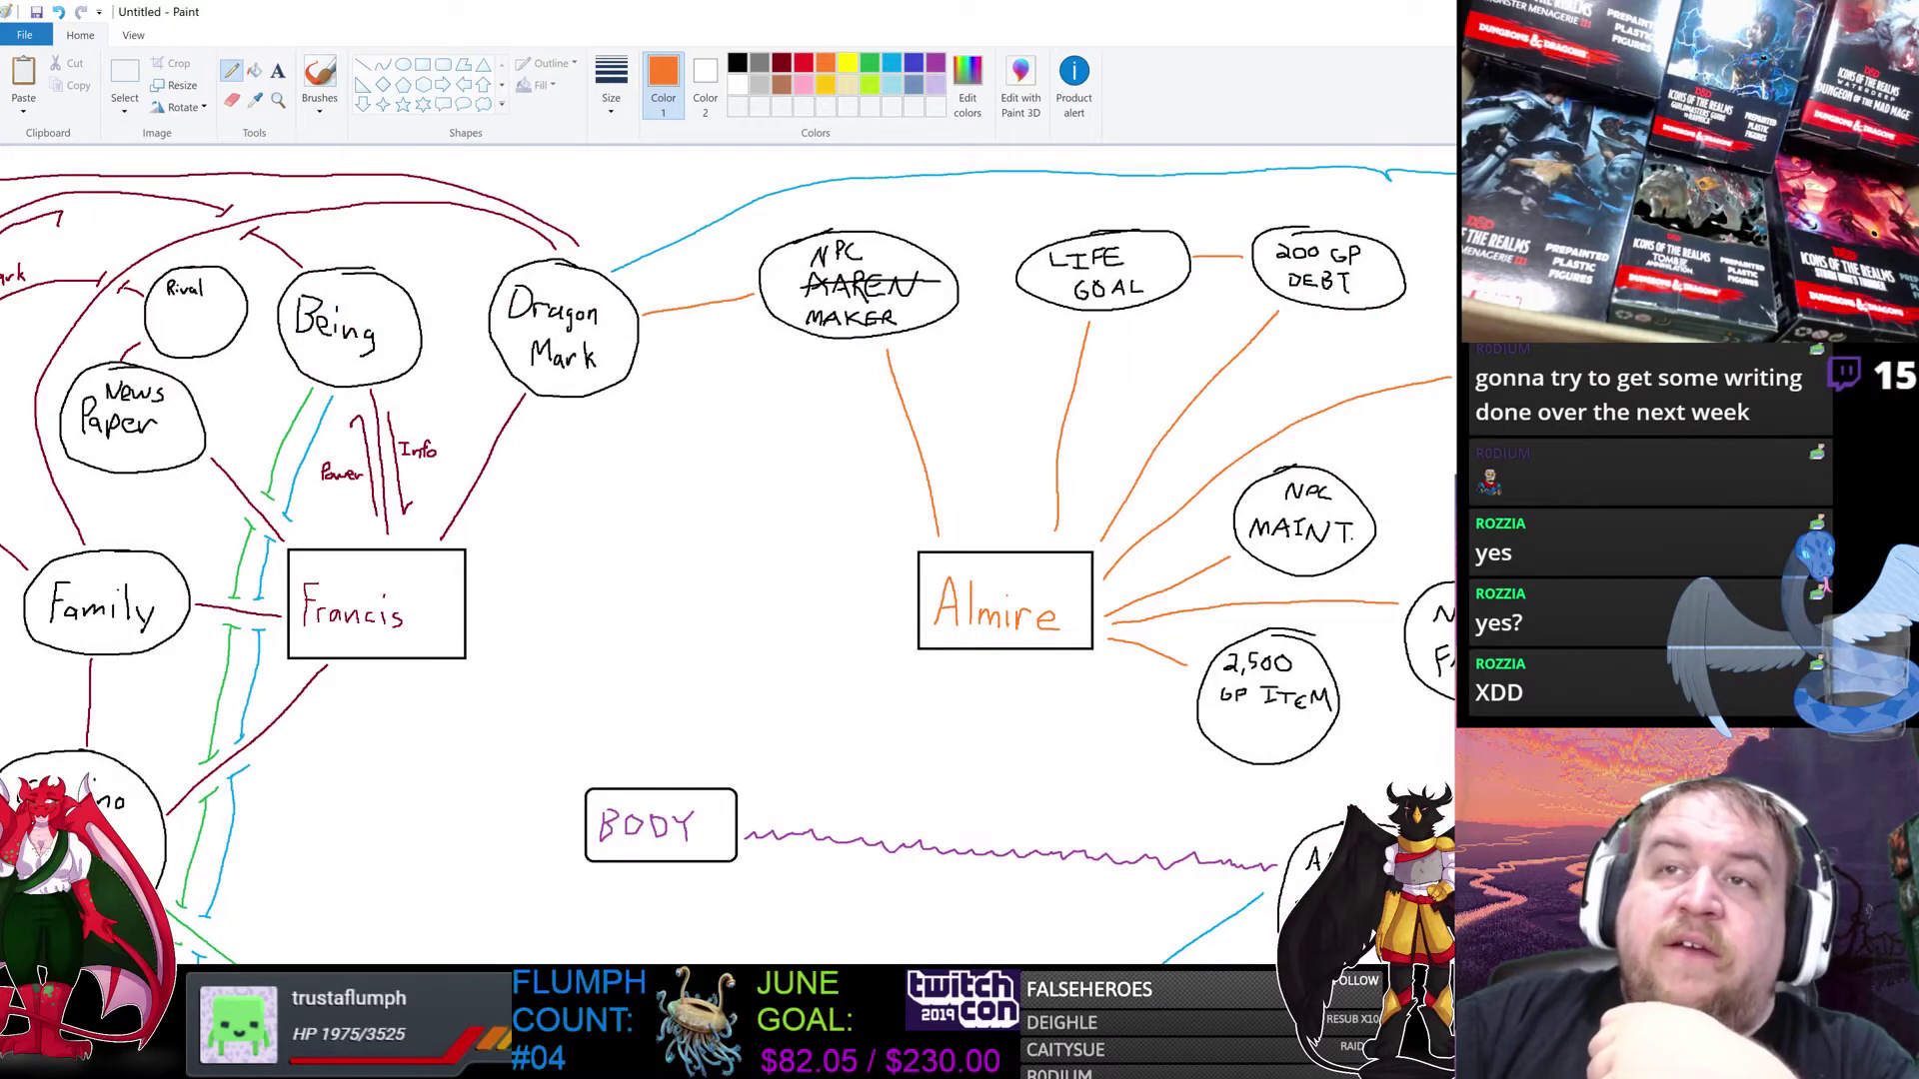
scroll(729, 553, "left", 5)
scroll(728, 553, "down", 2)
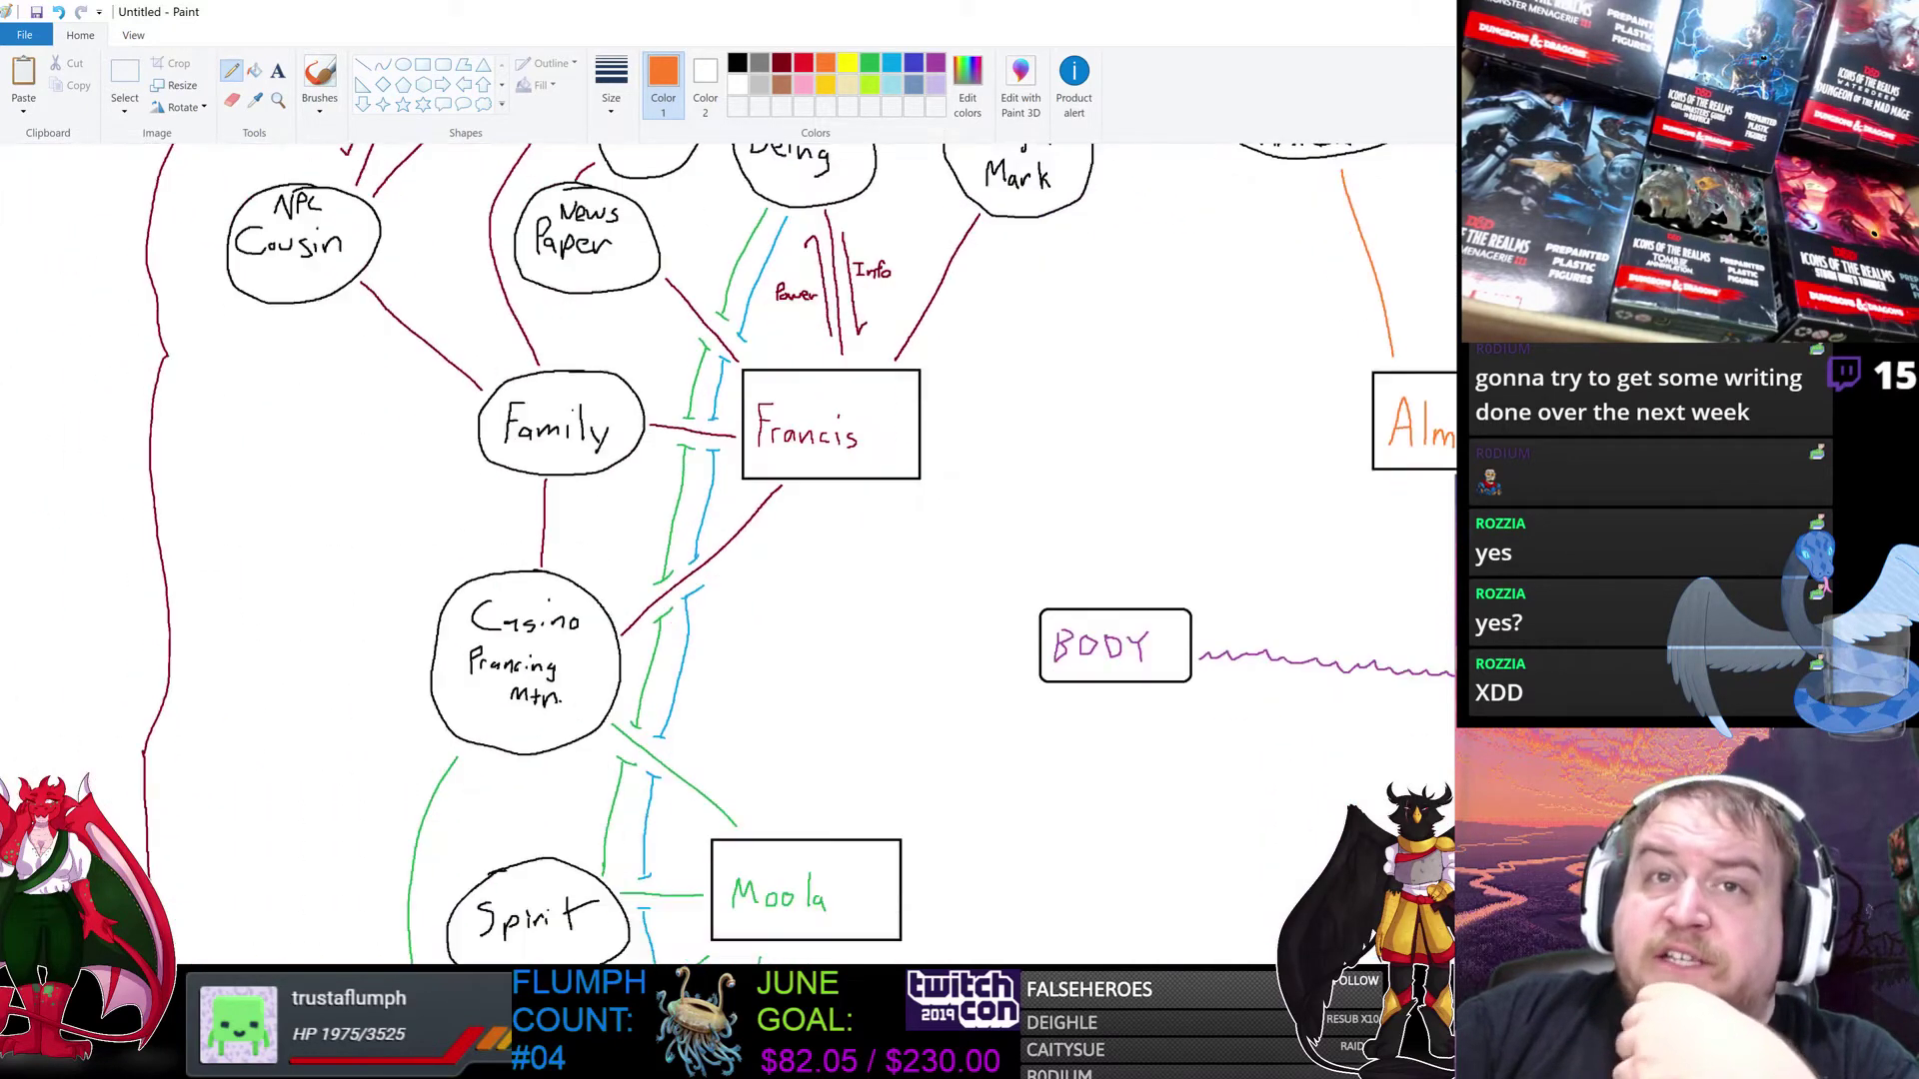
scroll(729, 553, "down", 4)
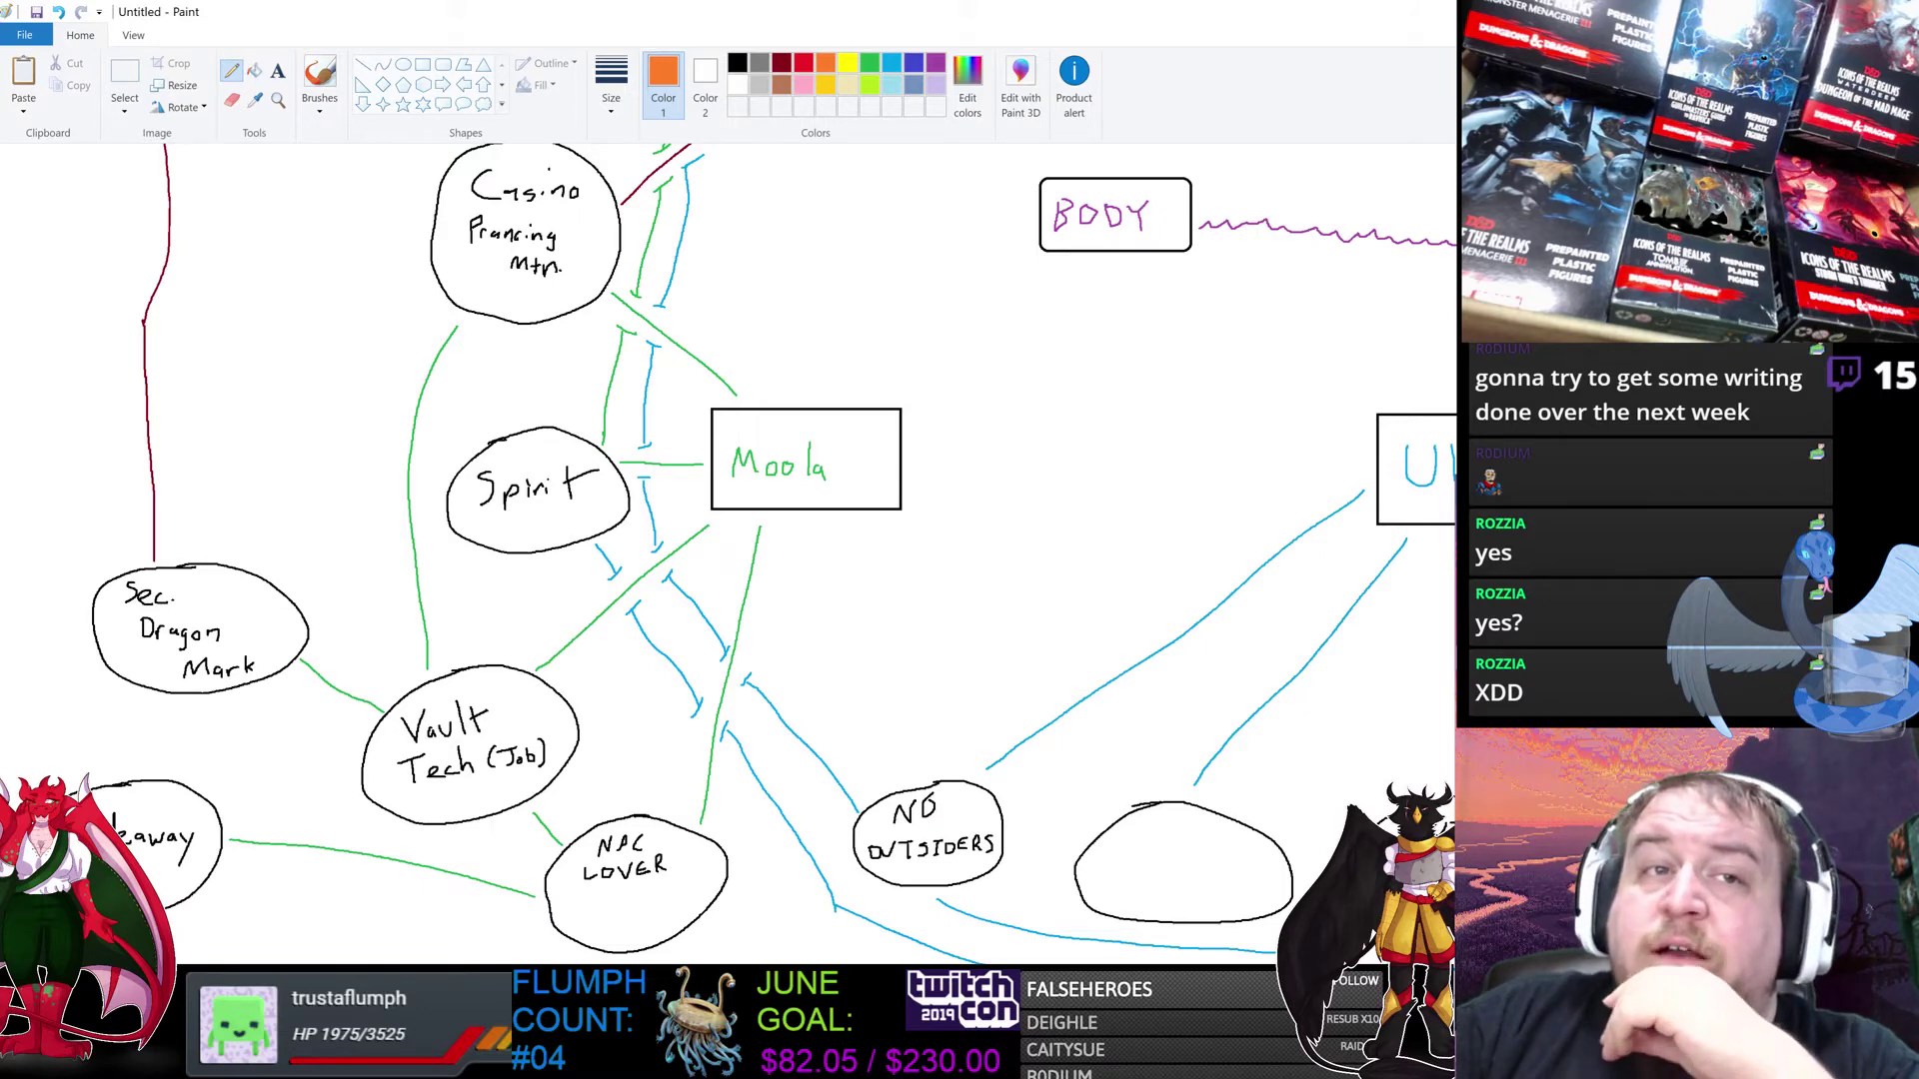
scroll(727, 554, "right", 6)
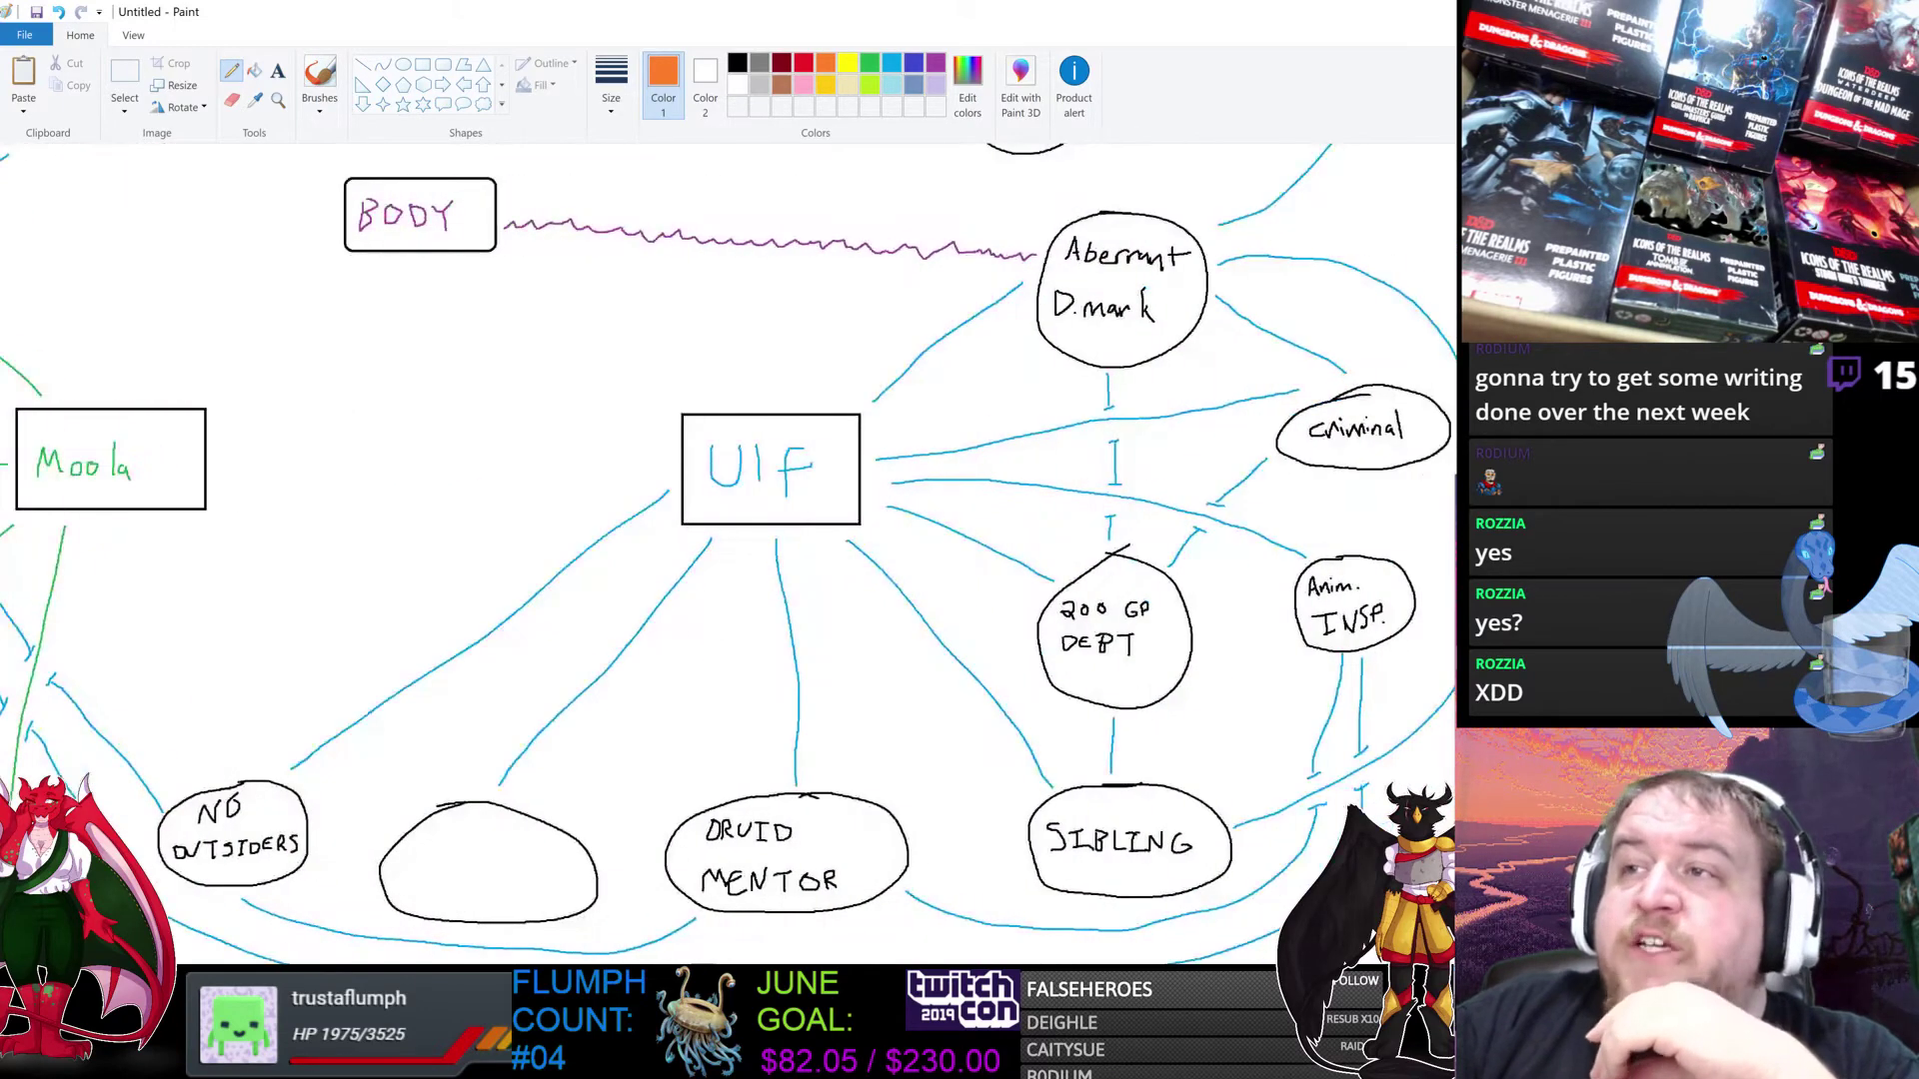
scroll(727, 554, "up", 6)
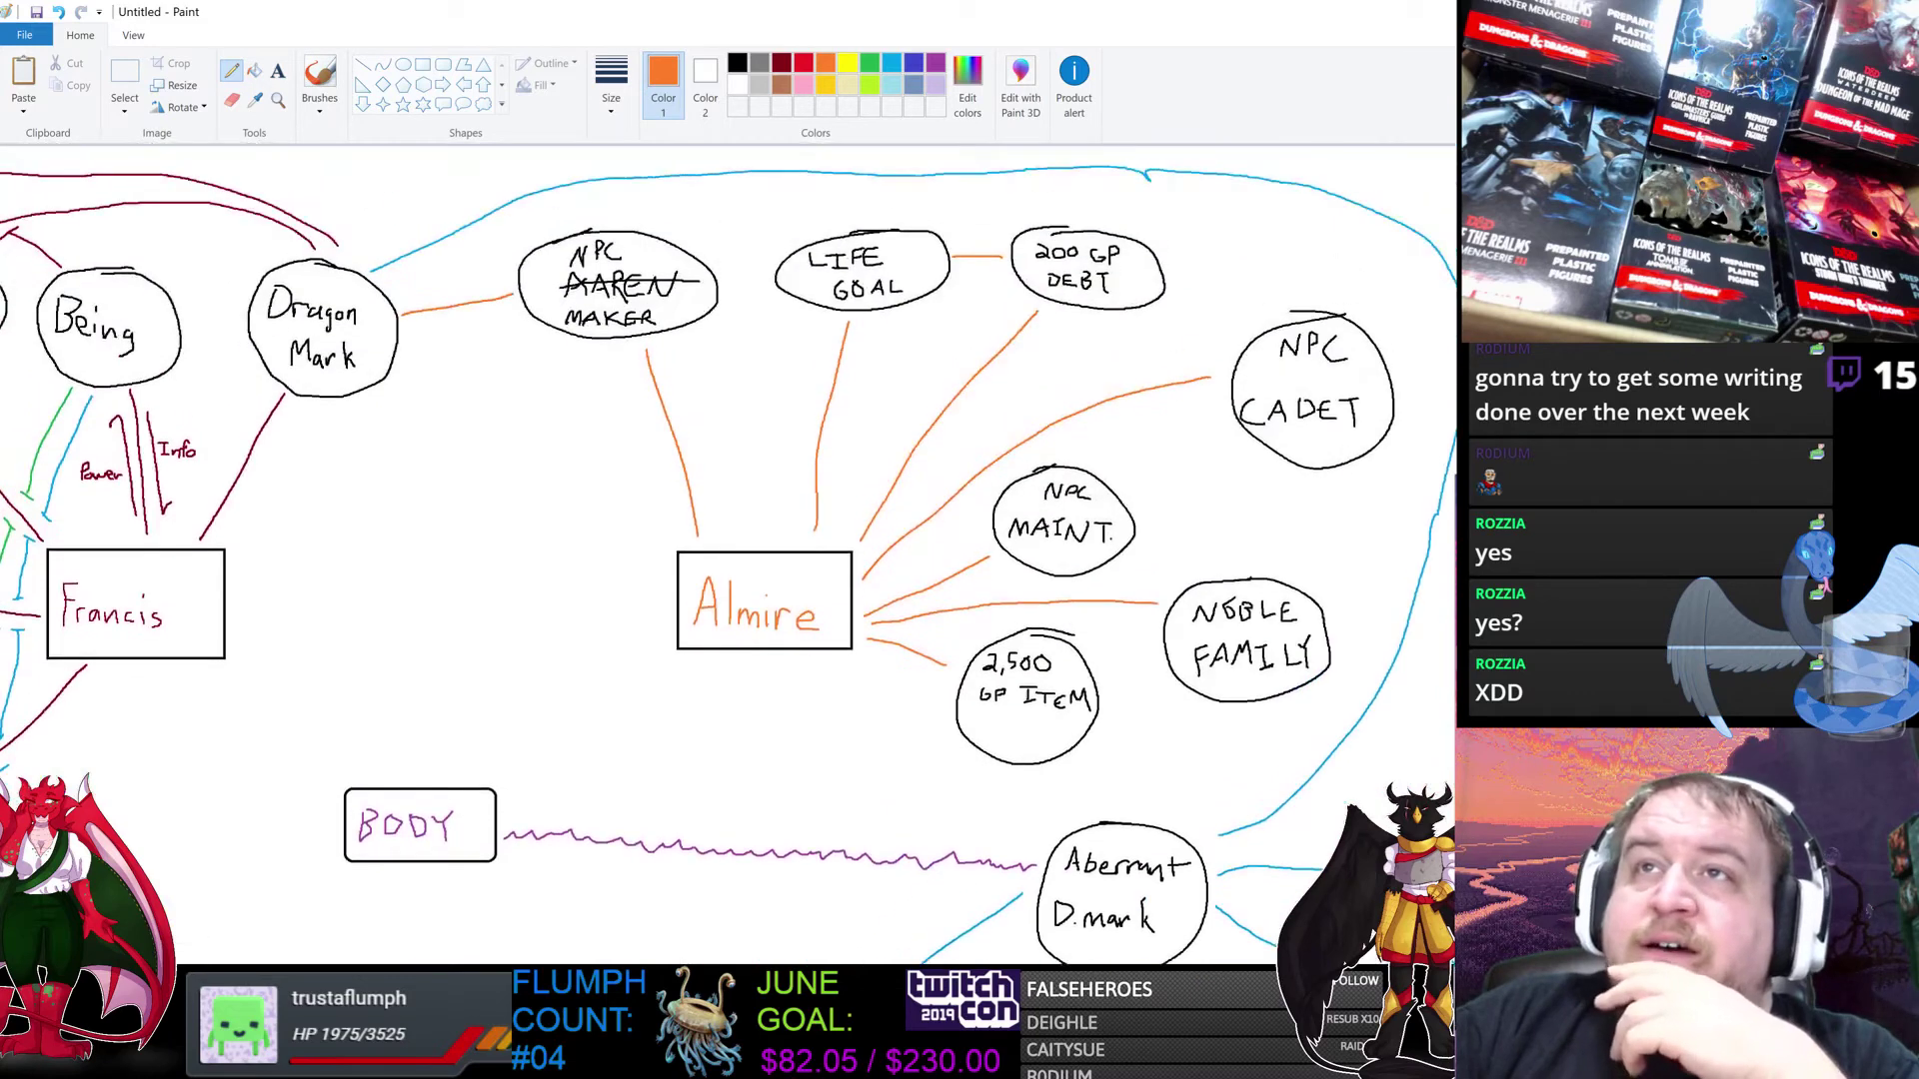
Step: Draw an orange line from NPC MAINT. to the NPC MAKER circle, broken with end bars where it crosses Almire's other lines
scroll(728, 554, "down", 1)
scroll(727, 555, "up", 1)
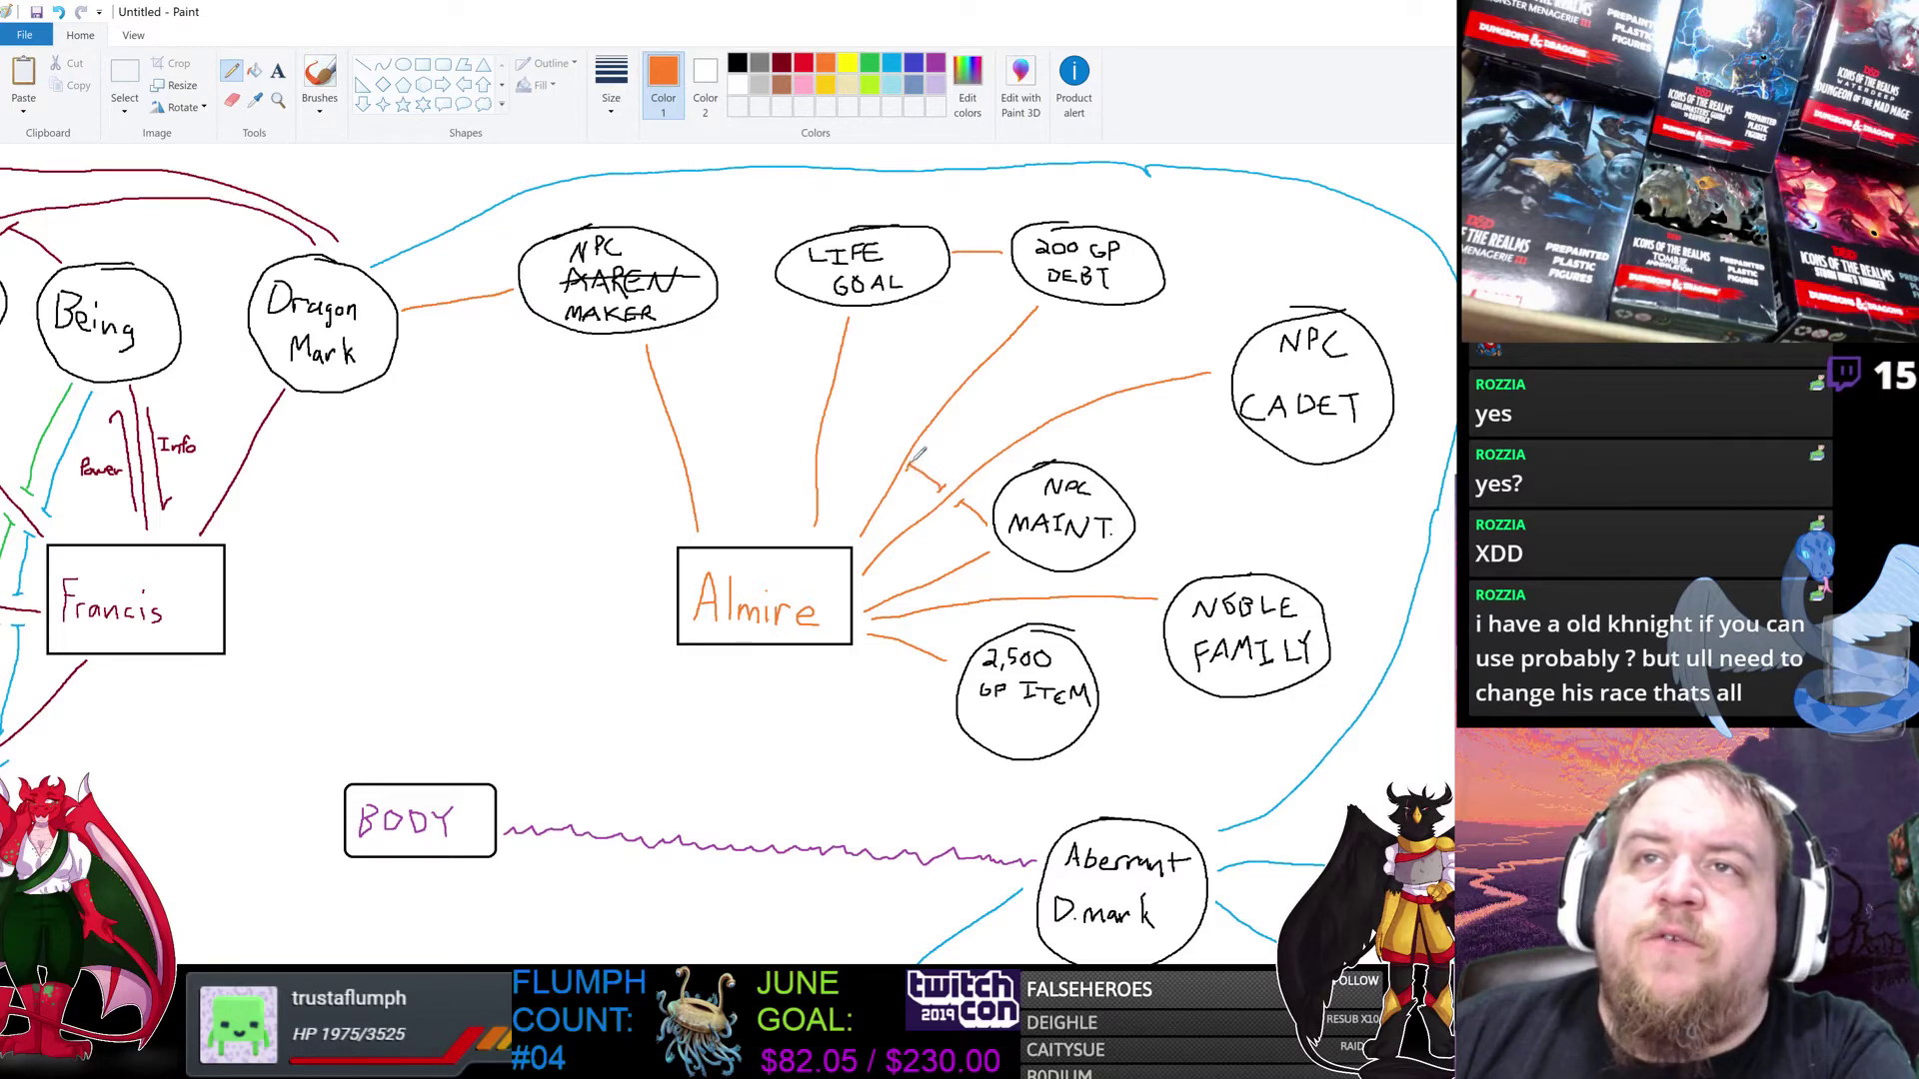
left_click_drag(896, 455, 701, 333)
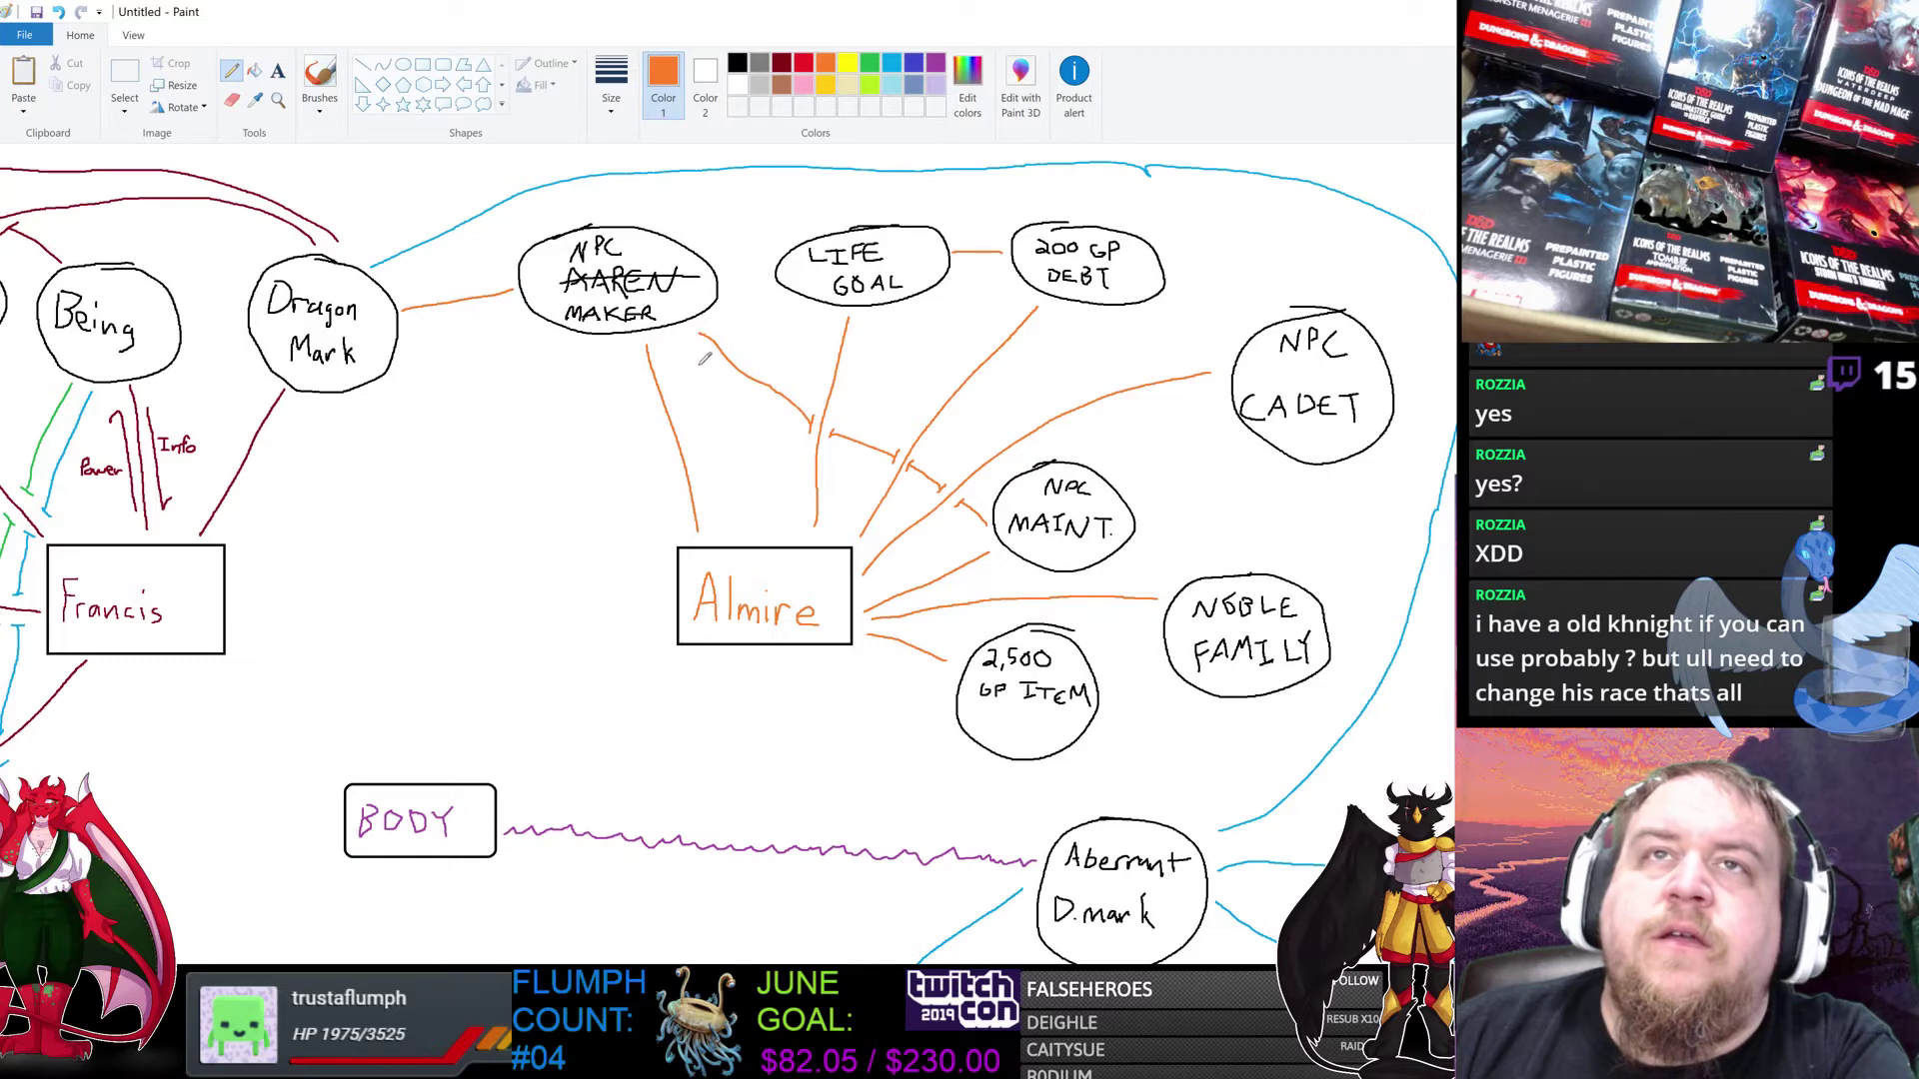
Step: Draw a long orange line from NPC MAKER over the top of Francis's section and down to the circle below Sec. Dragon Mark
scroll(1087, 612, "left", 10)
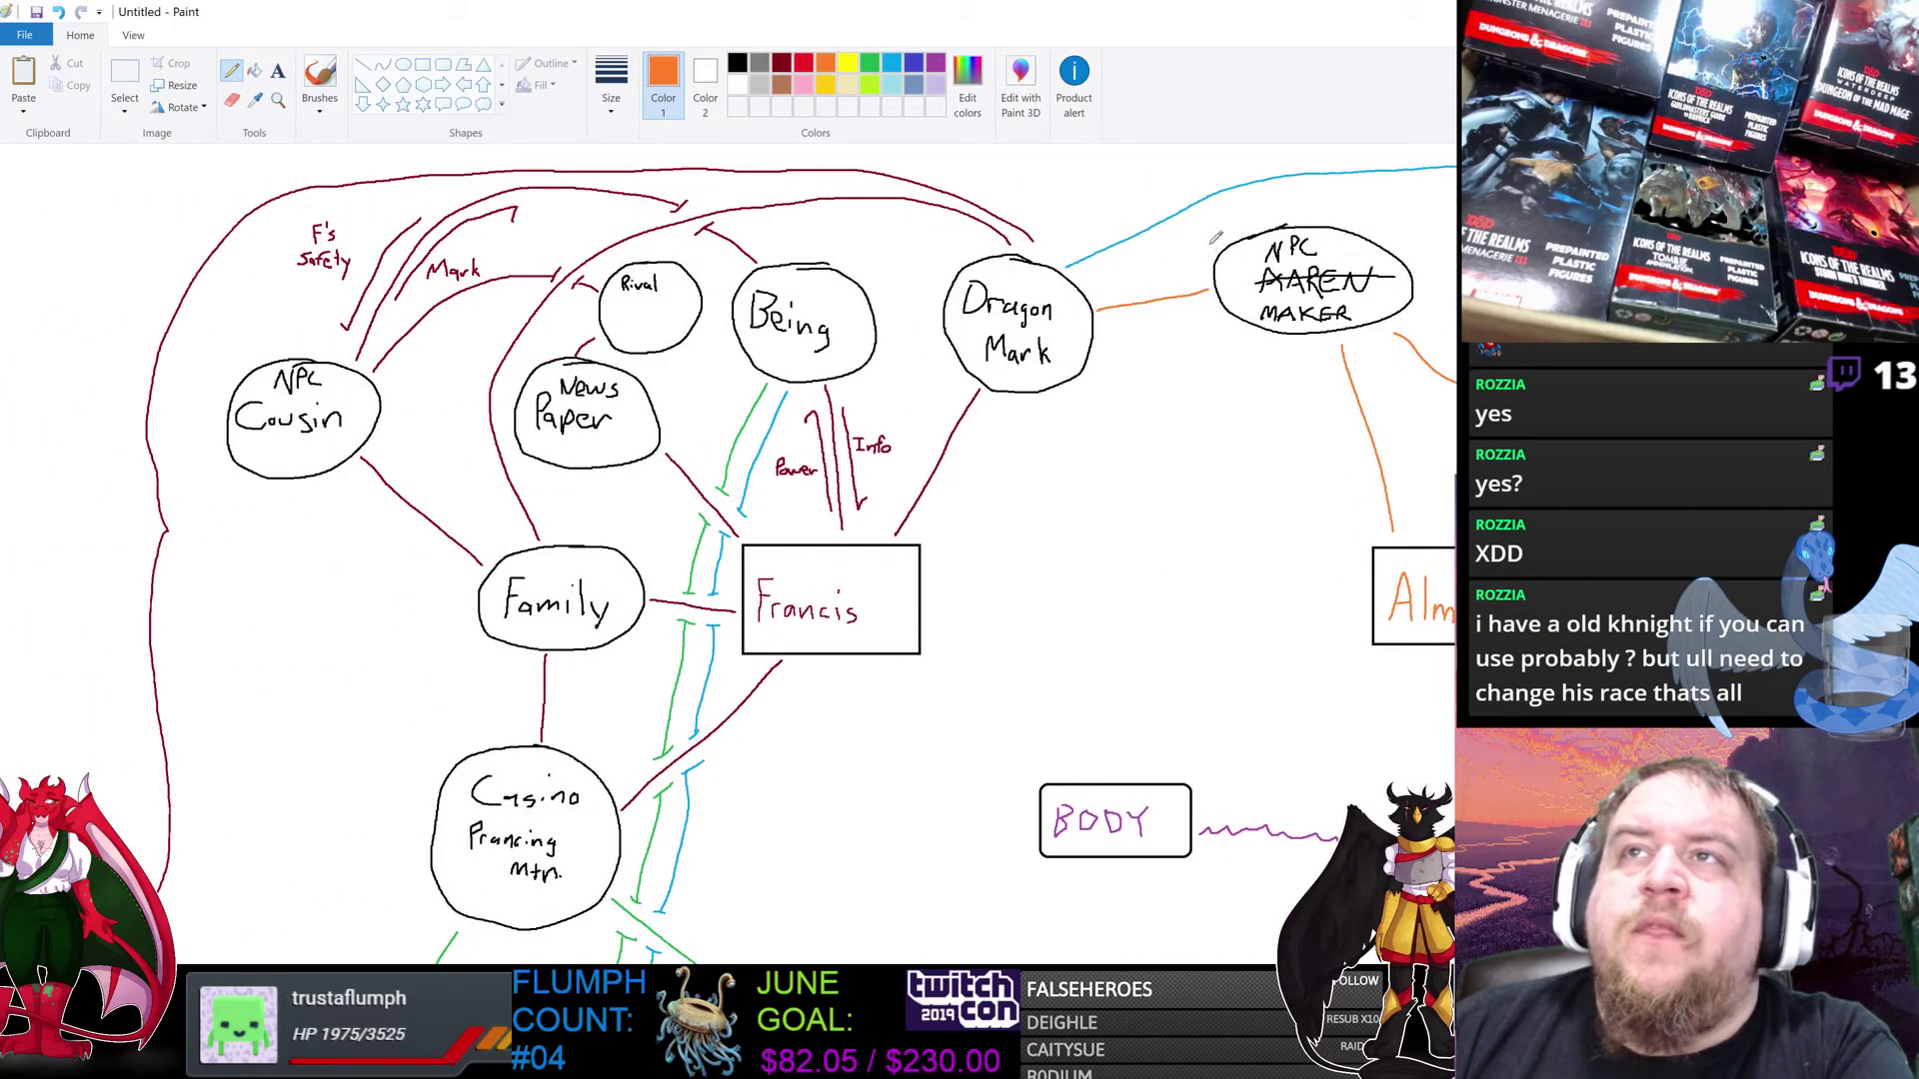
mouse_move(1246, 223)
left_mouse_down()
mouse_move(1111, 148)
mouse_move(232, 151)
mouse_move(169, 172)
mouse_move(25, 339)
left_mouse_up()
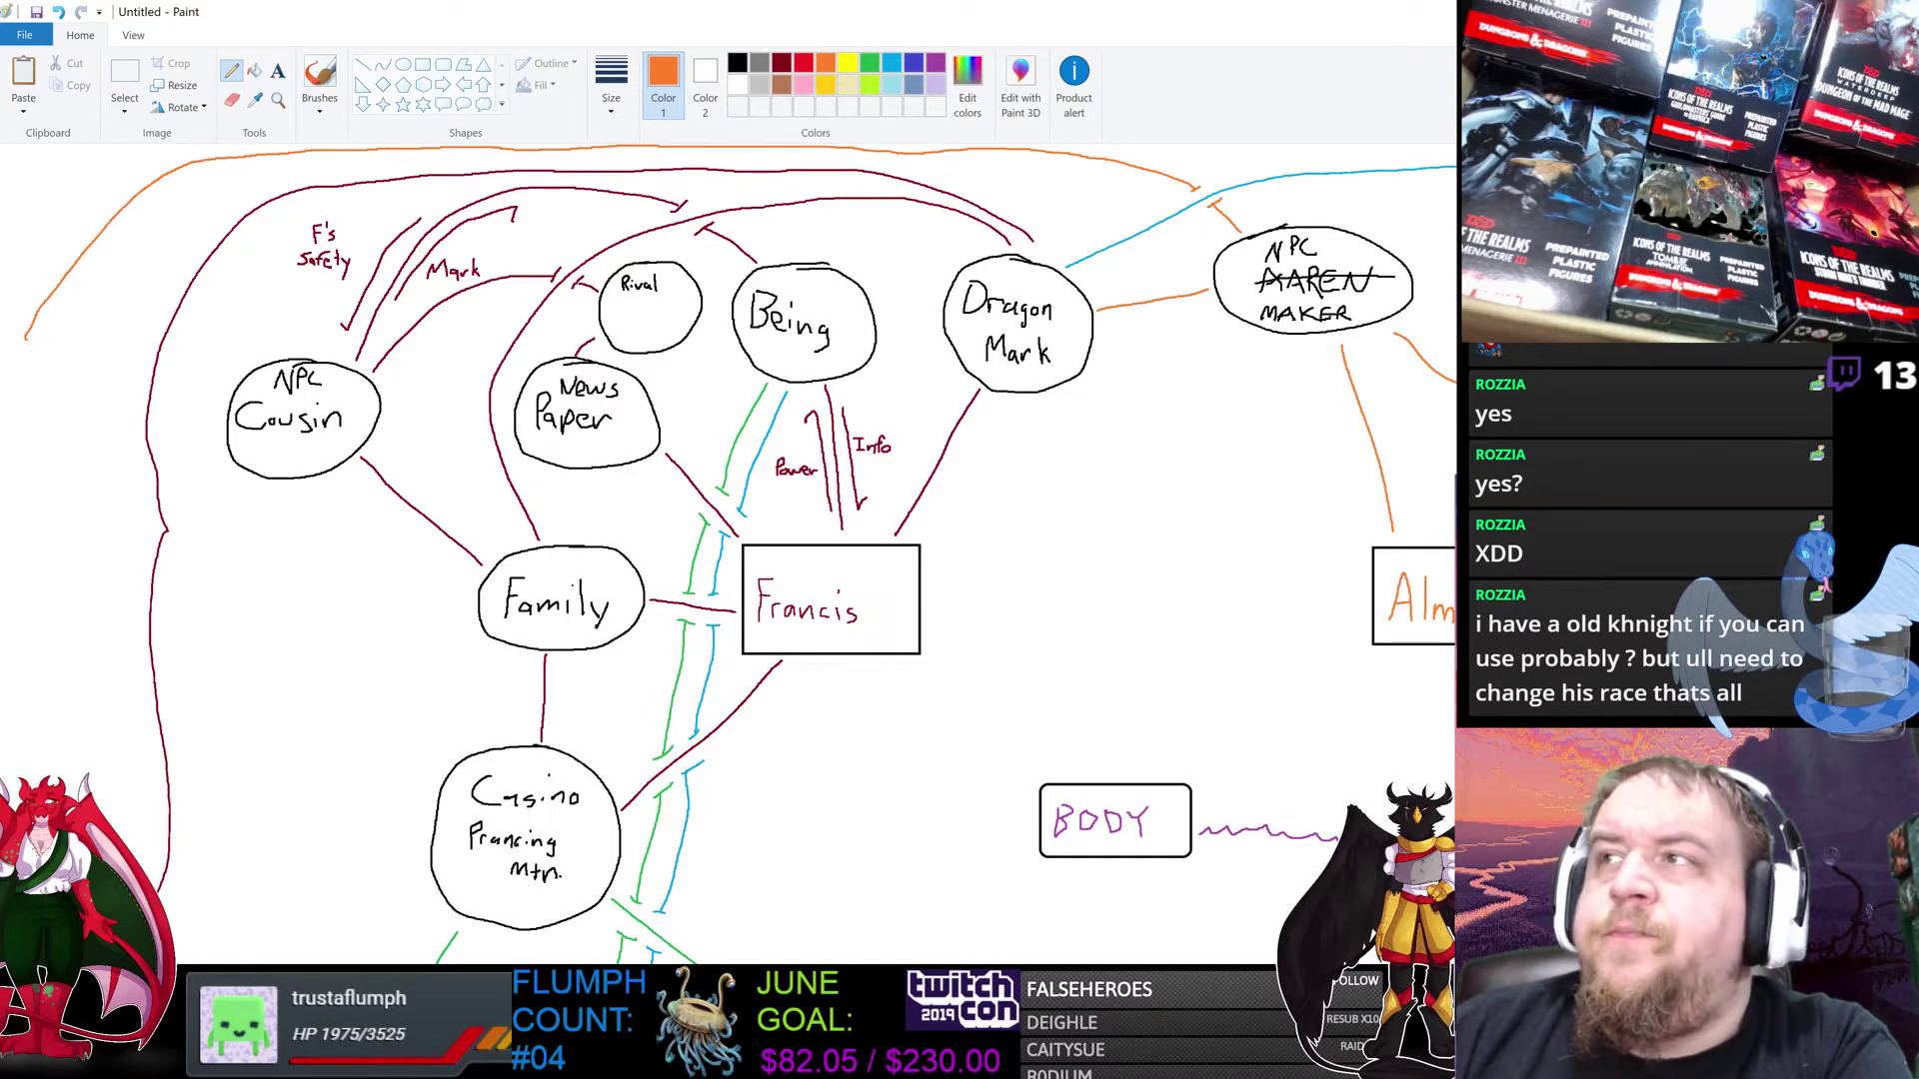
scroll(294, 793, "down", 3)
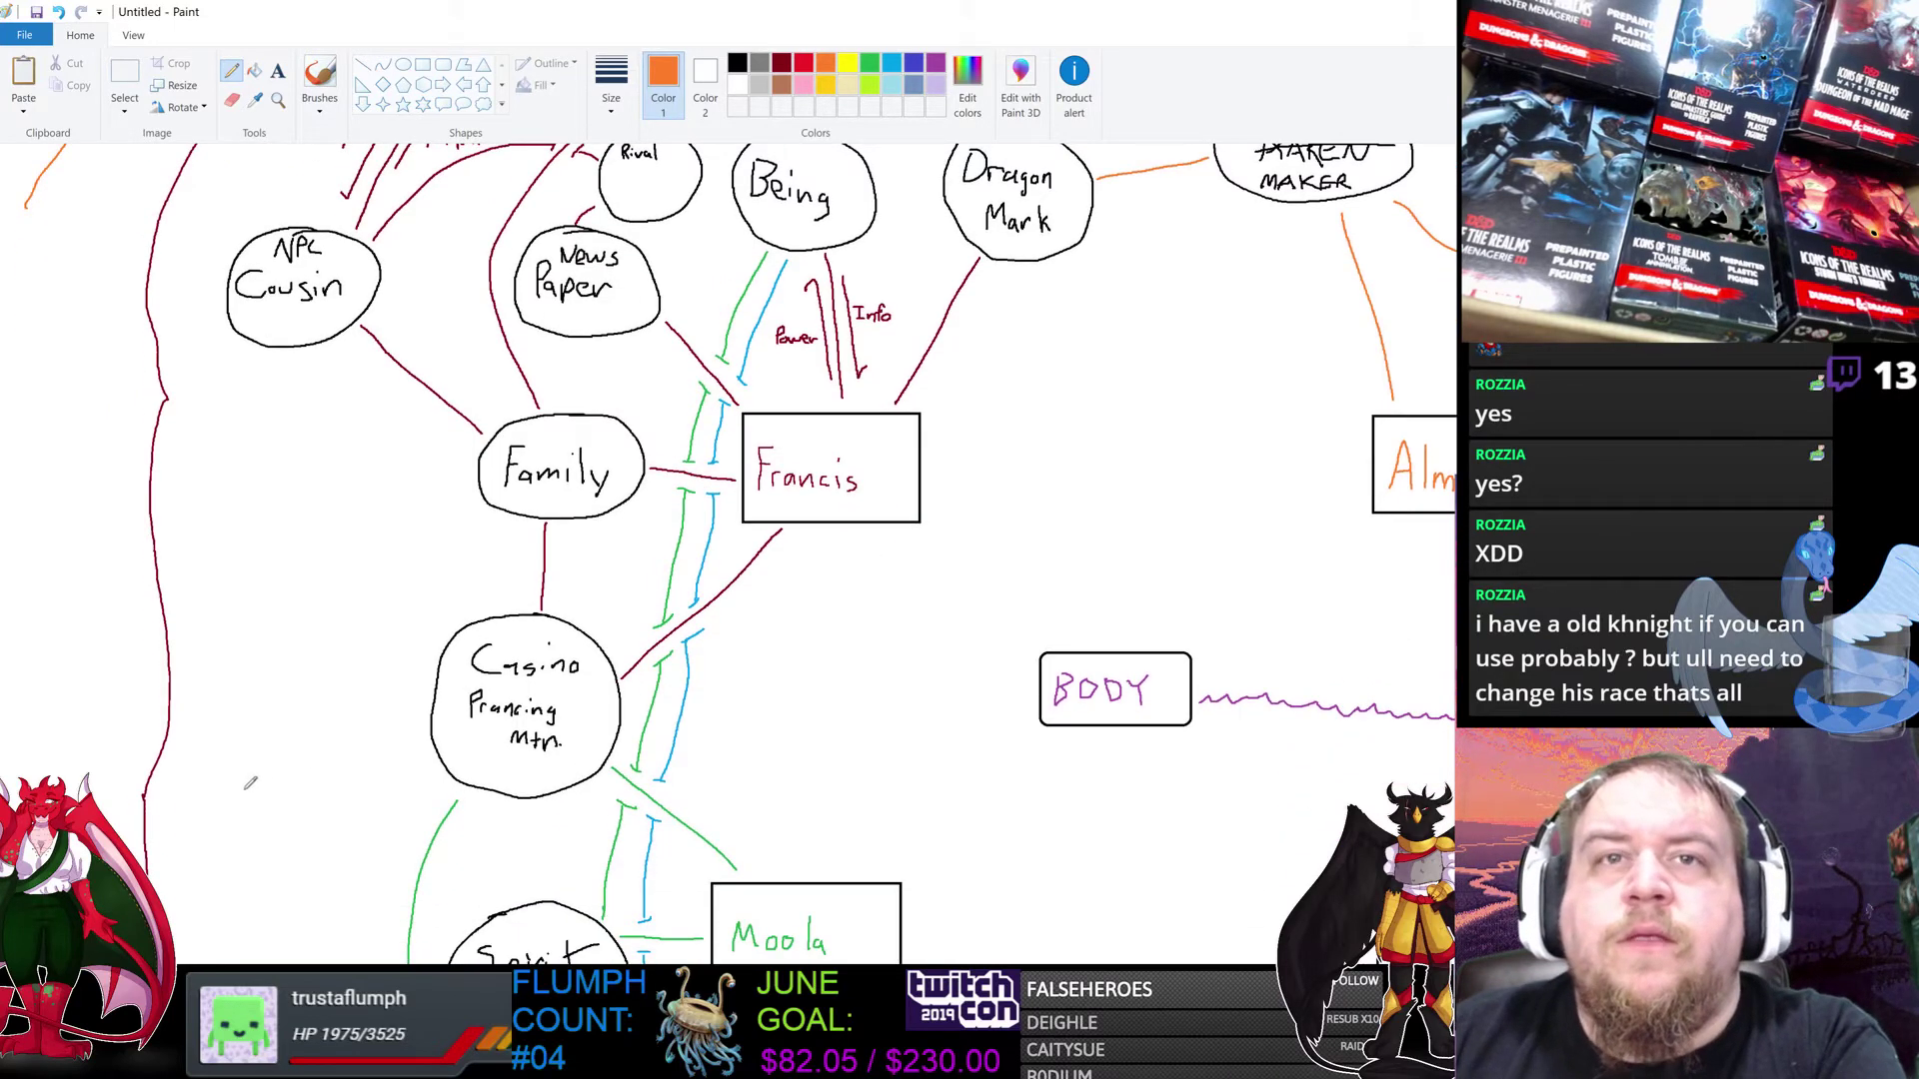
left_click_drag(30, 198, 22, 779)
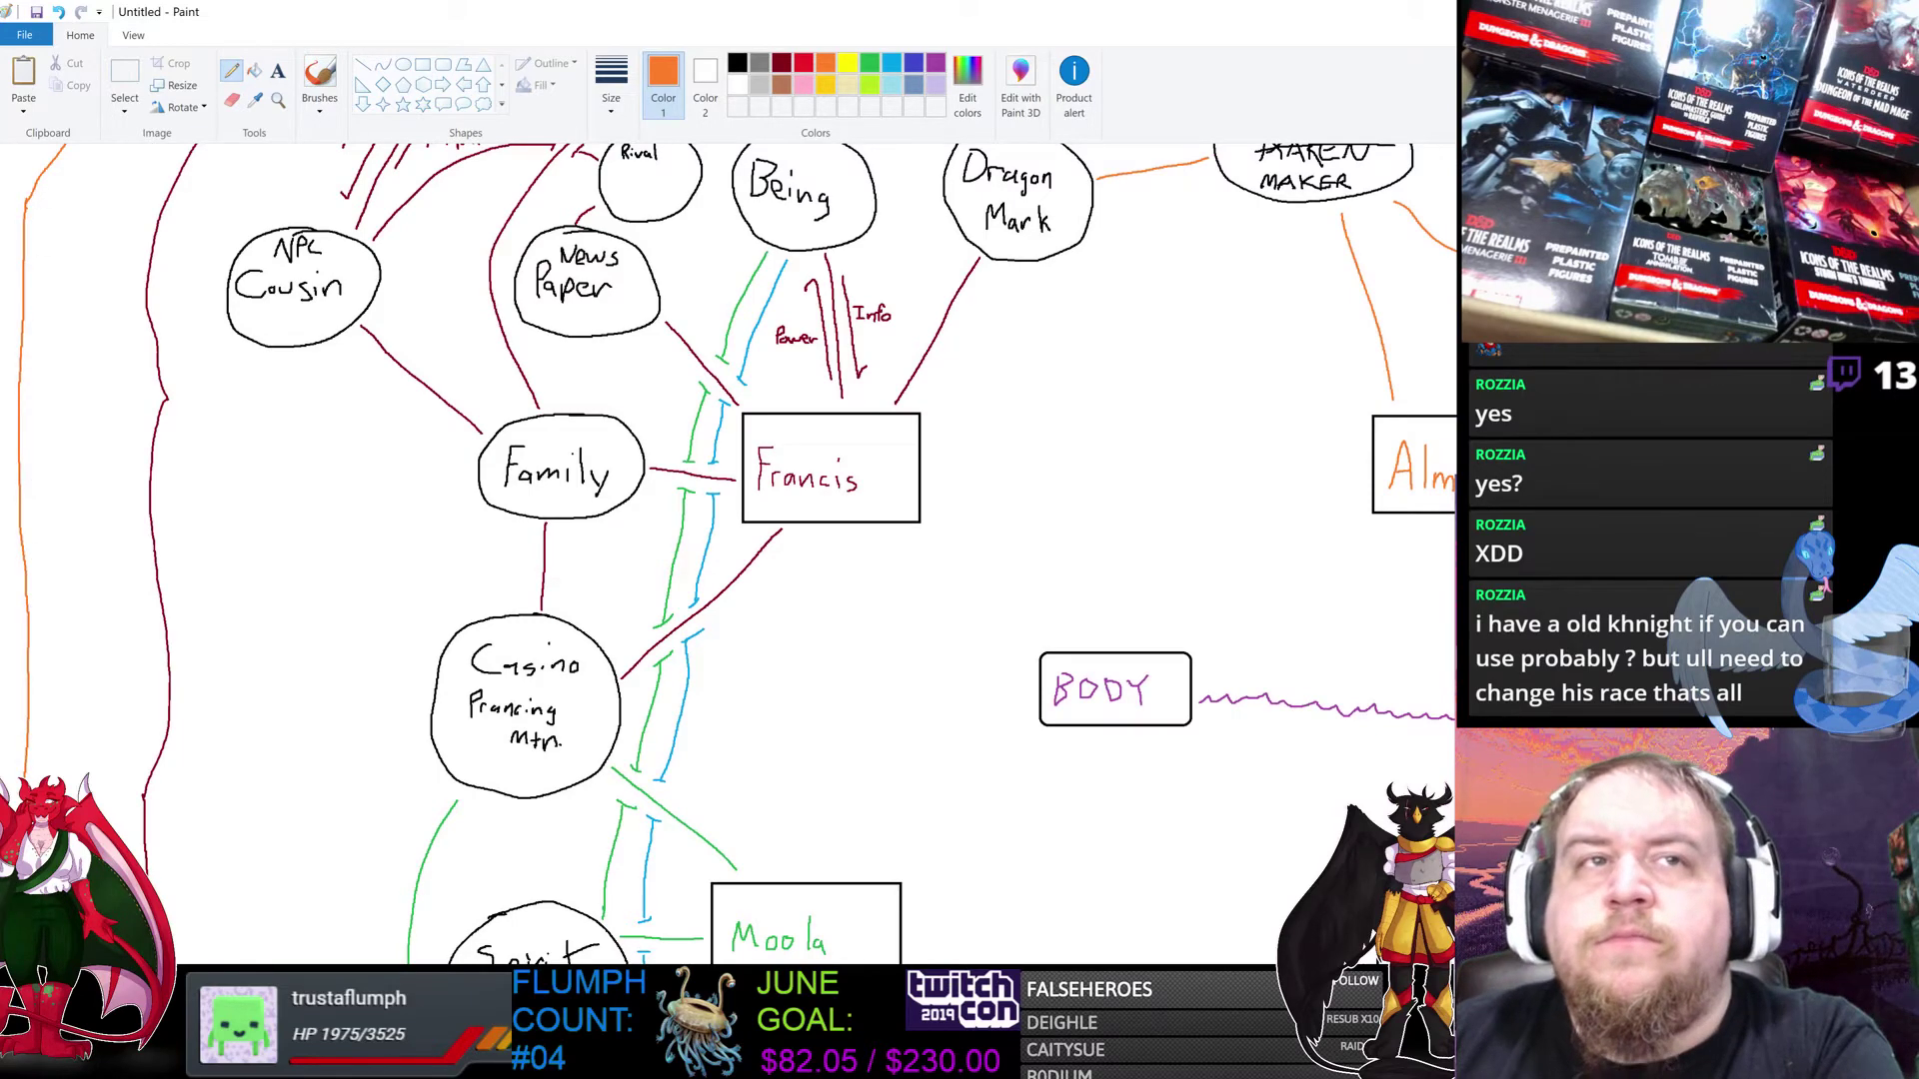
scroll(737, 555, "down", 9)
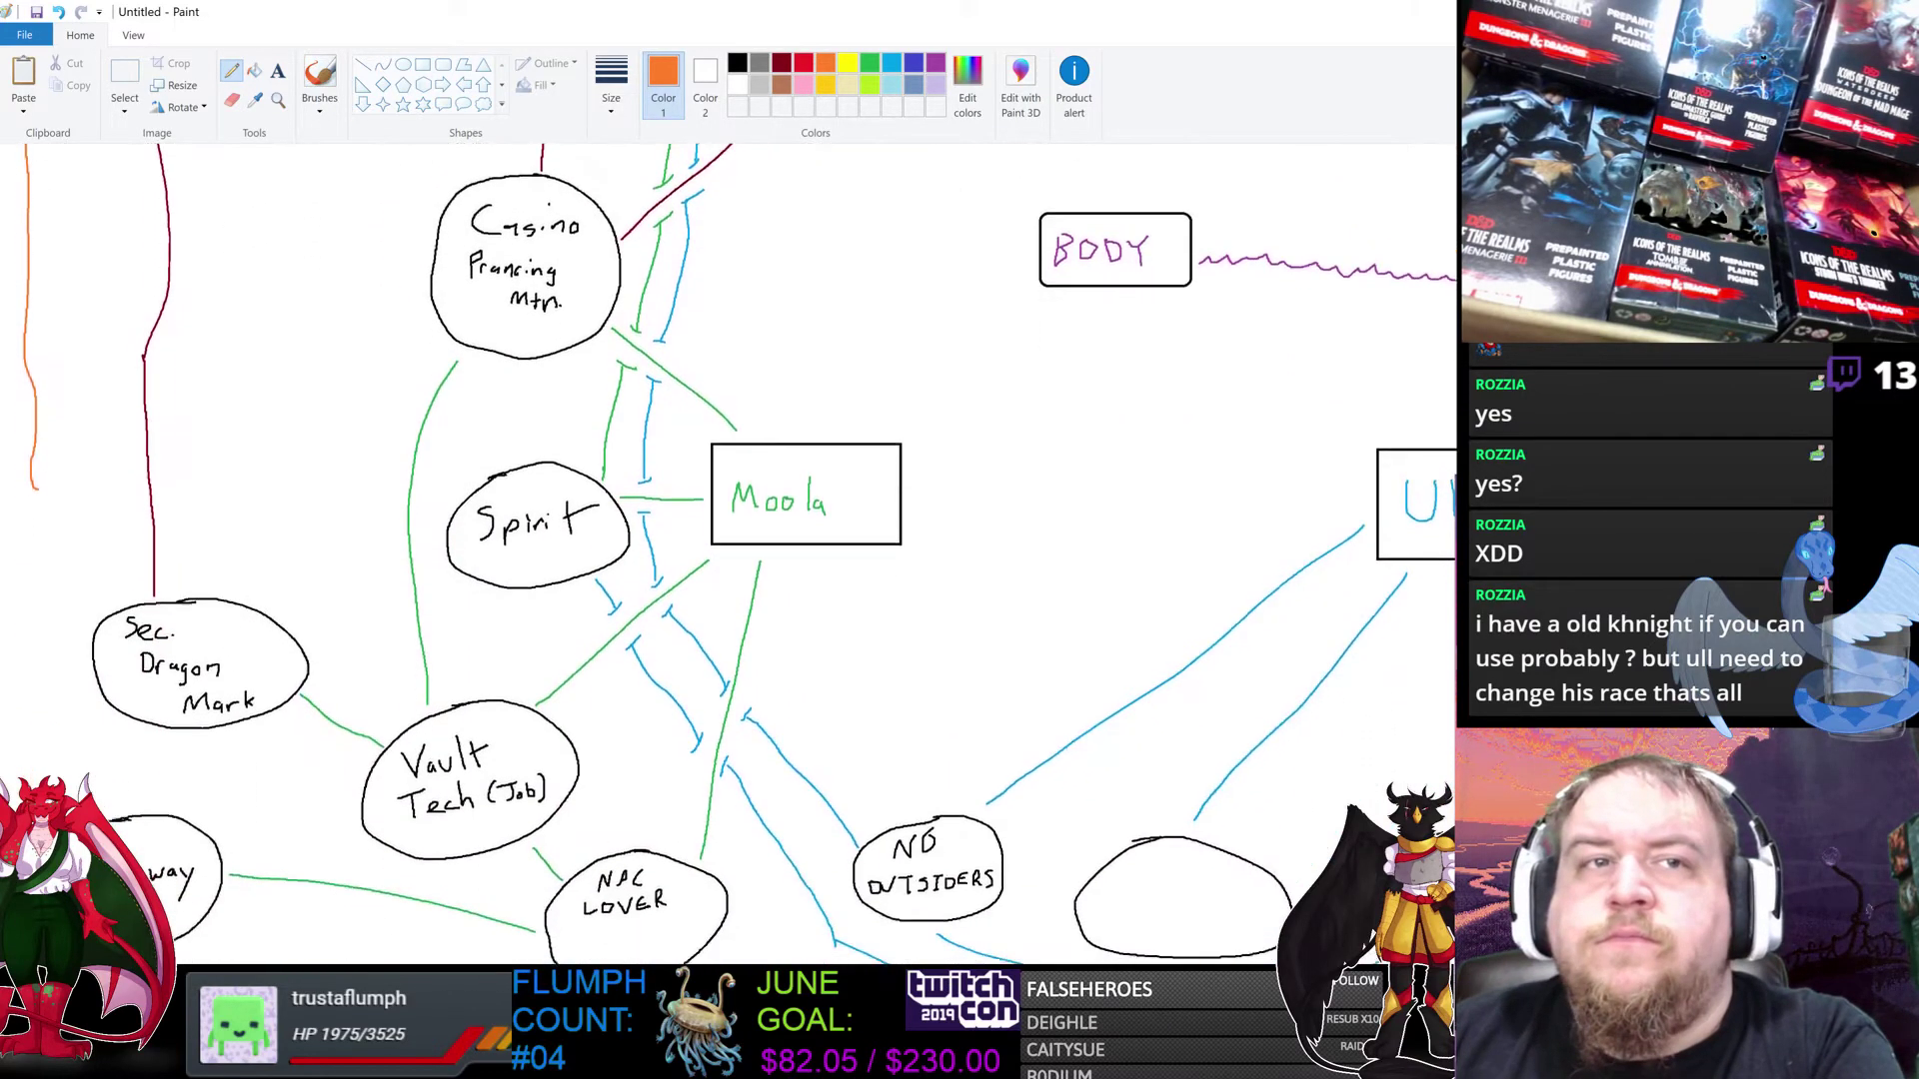
scroll(923, 697, "down", 1)
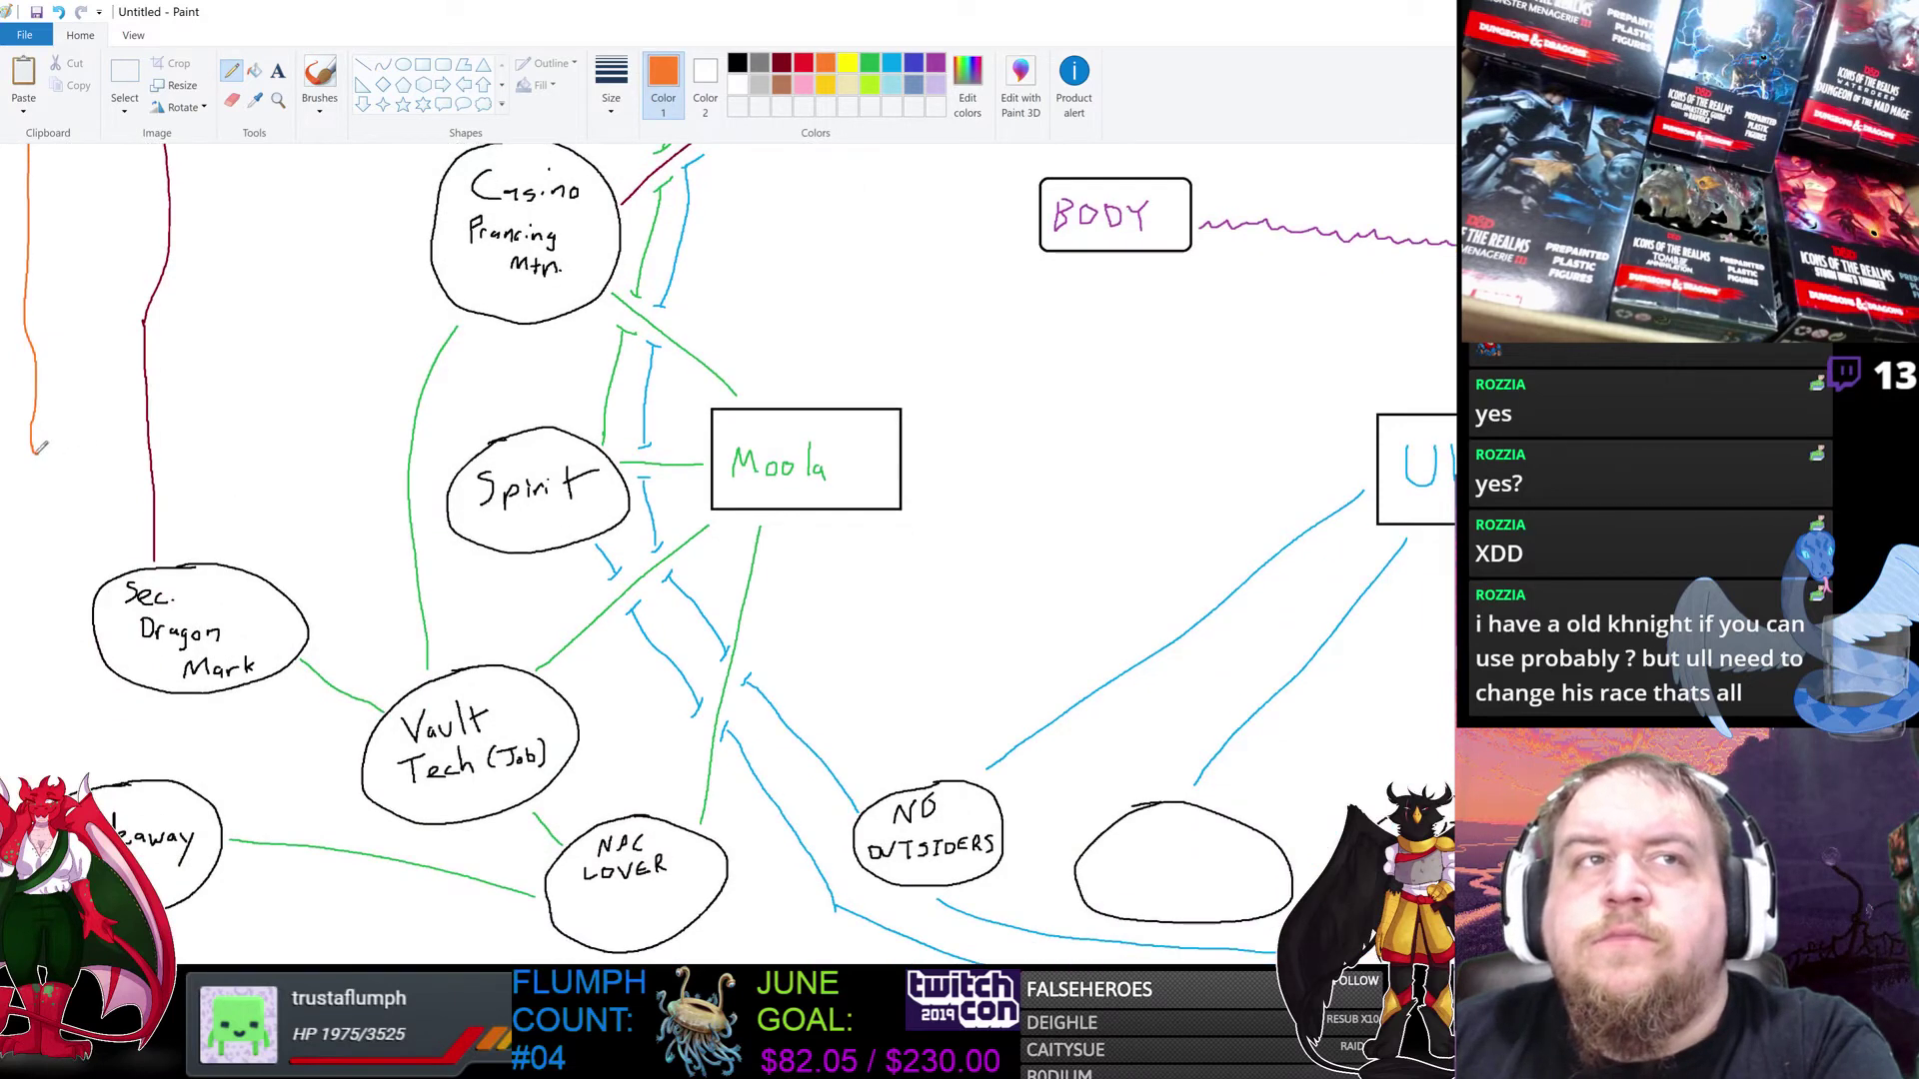
left_click_drag(33, 450, 30, 783)
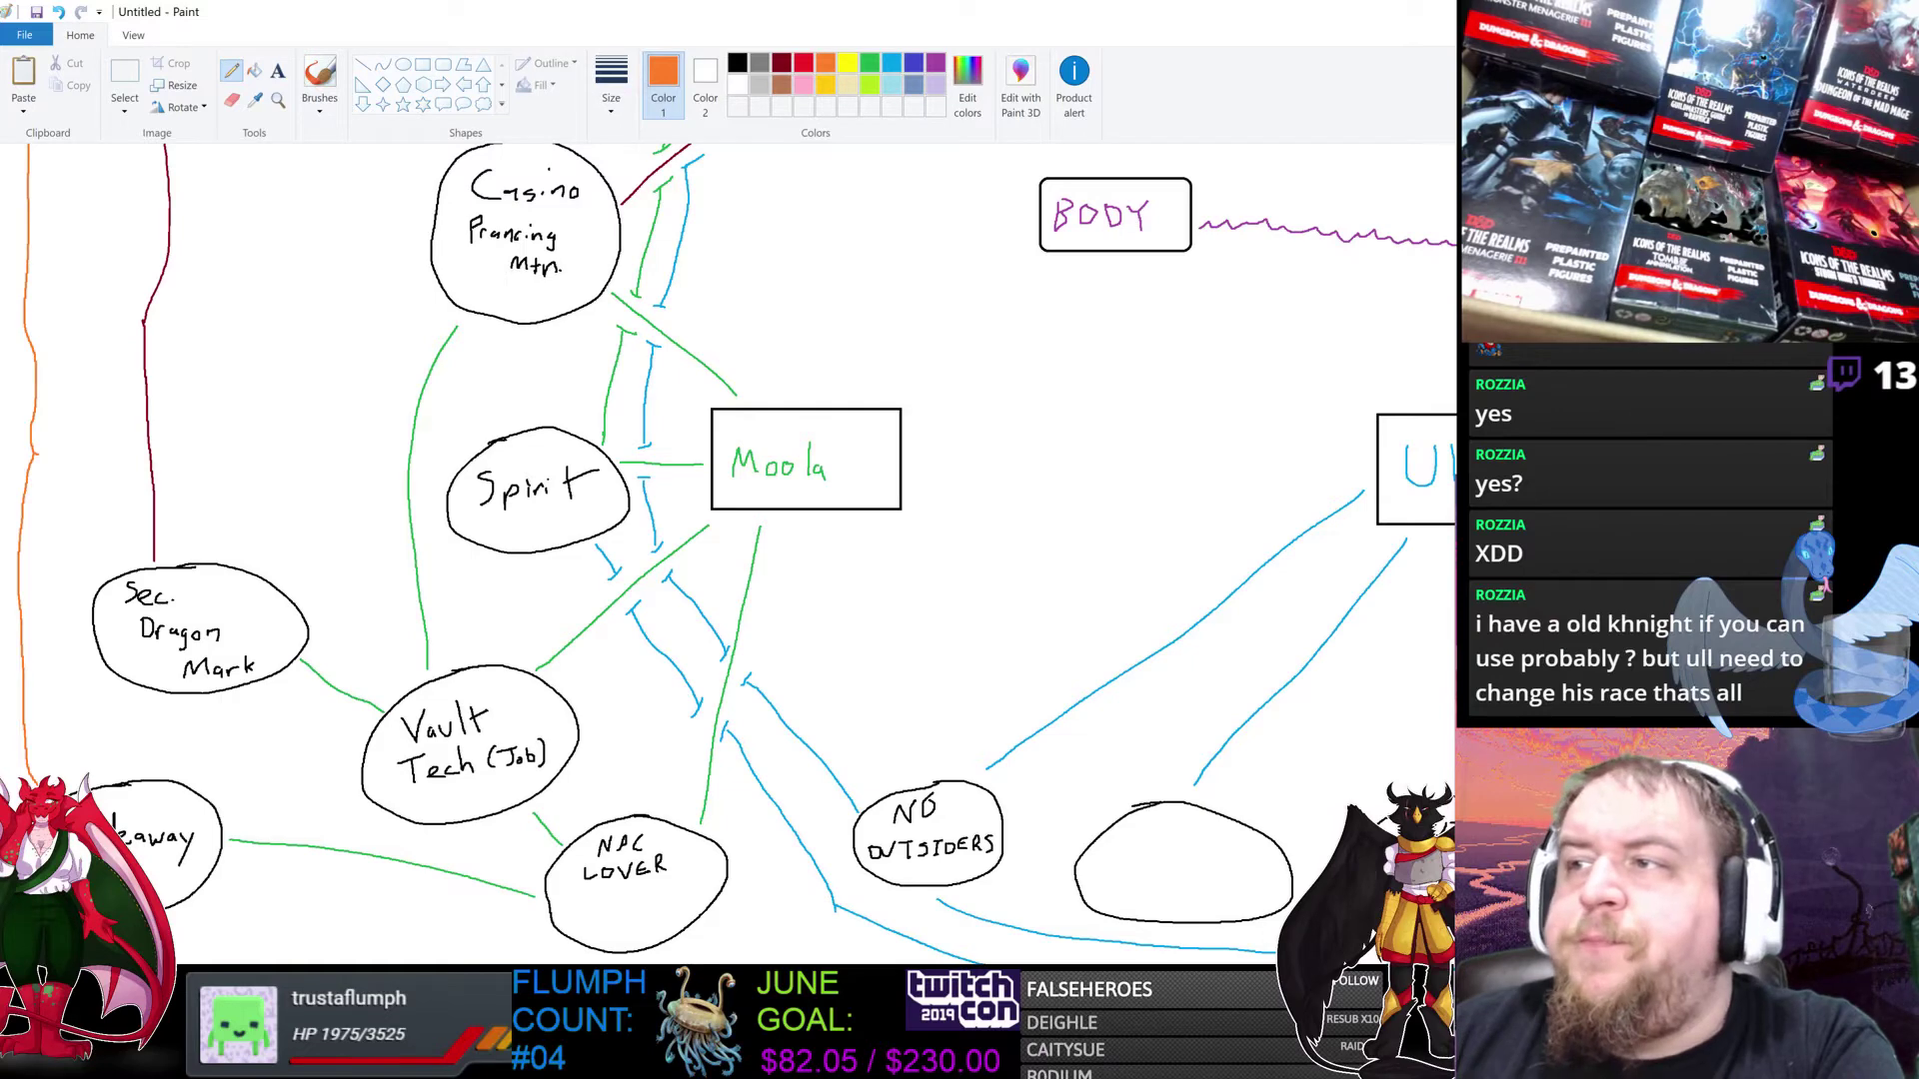
Step: Link NPC MAINT. to the 2,500 GP ITEM circle with a short orange line broken at the NOBLE FAMILY line
scroll(728, 550, "up", 6)
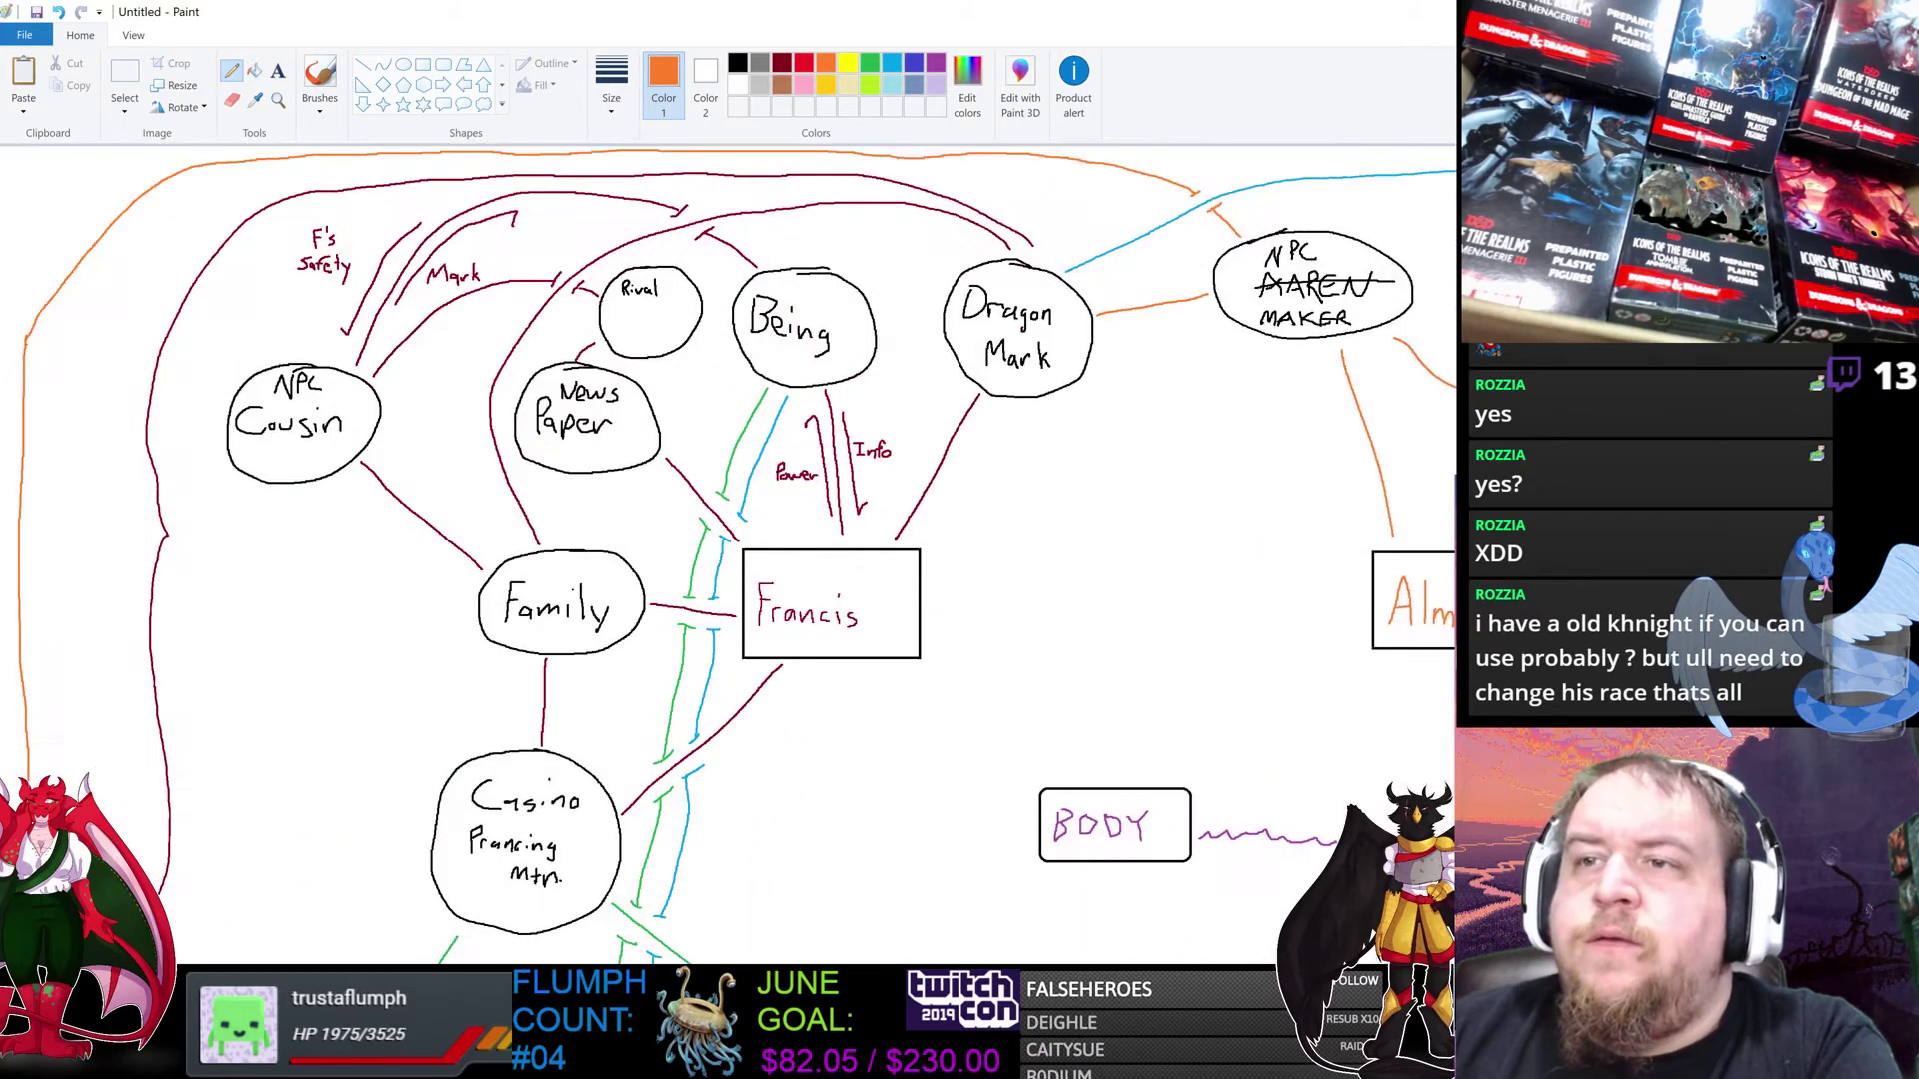
scroll(727, 555, "right", 5)
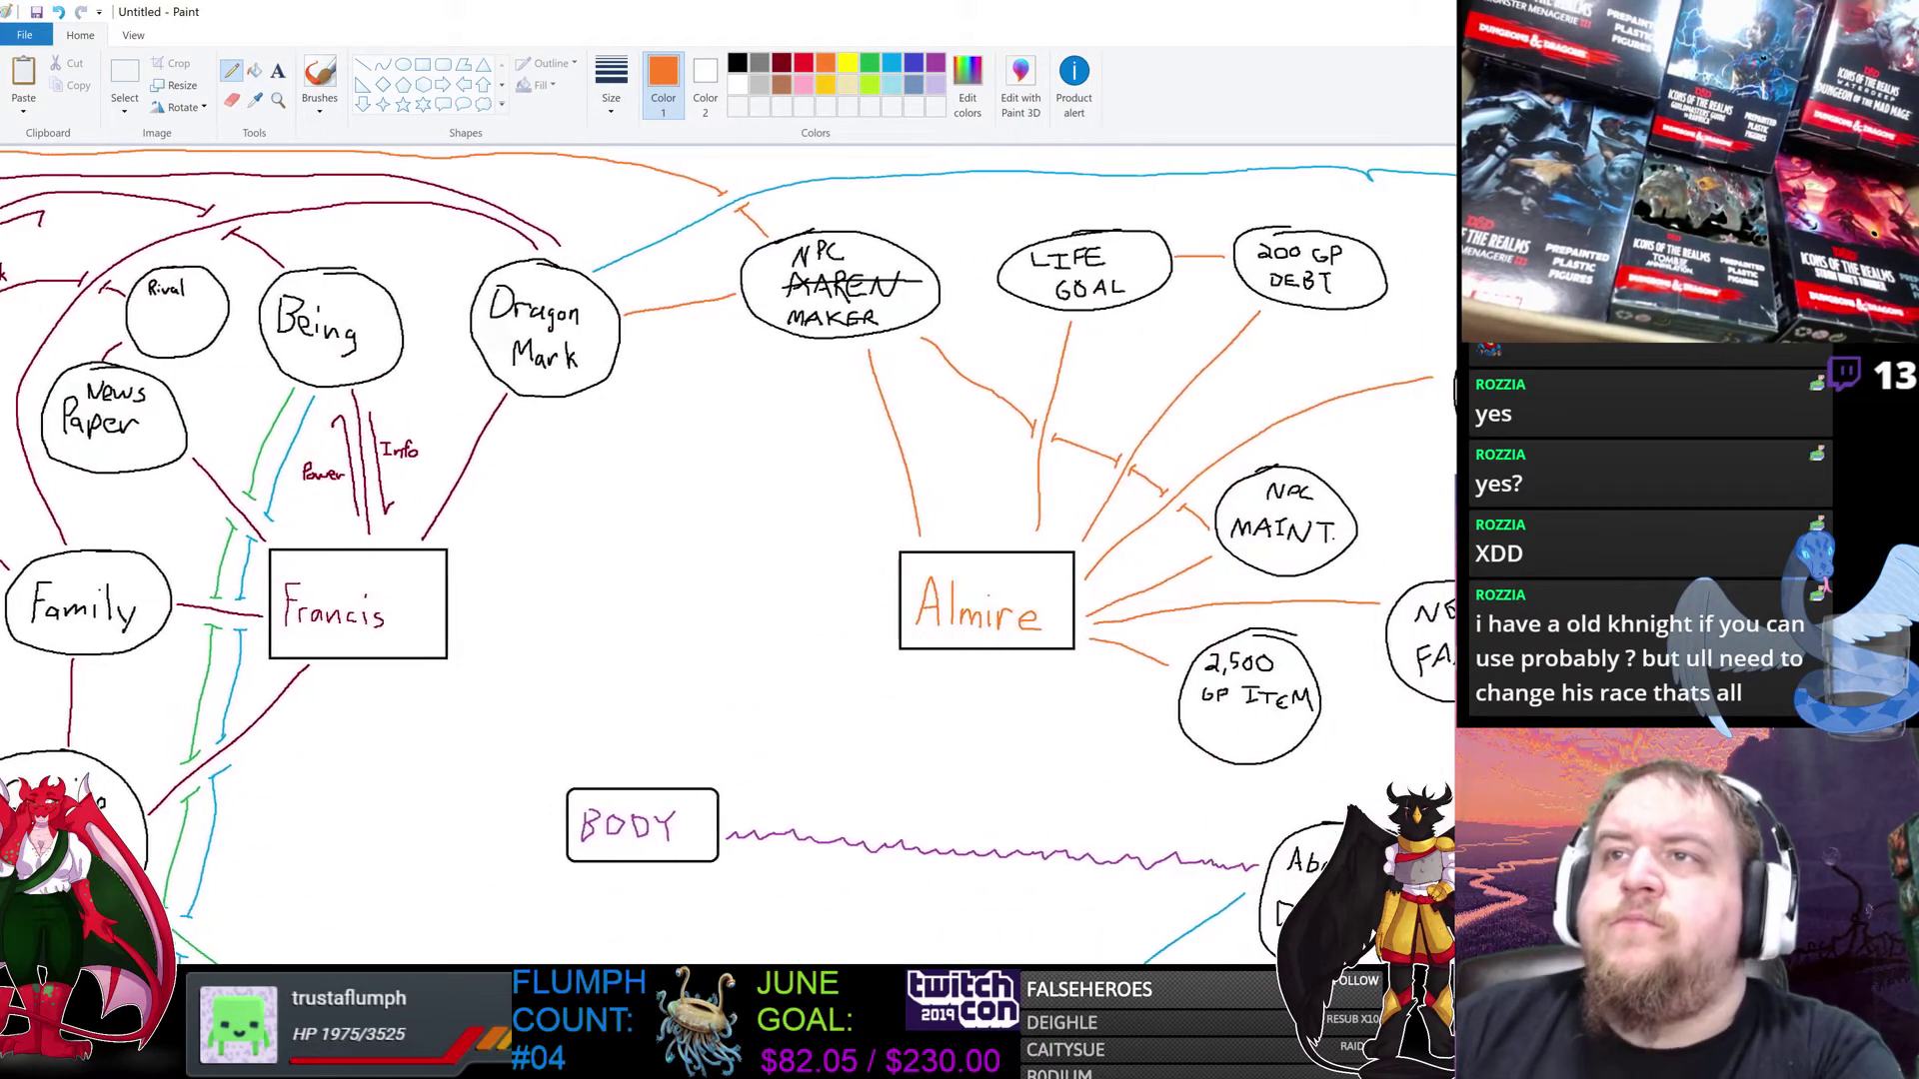
scroll(728, 556, "right", 3)
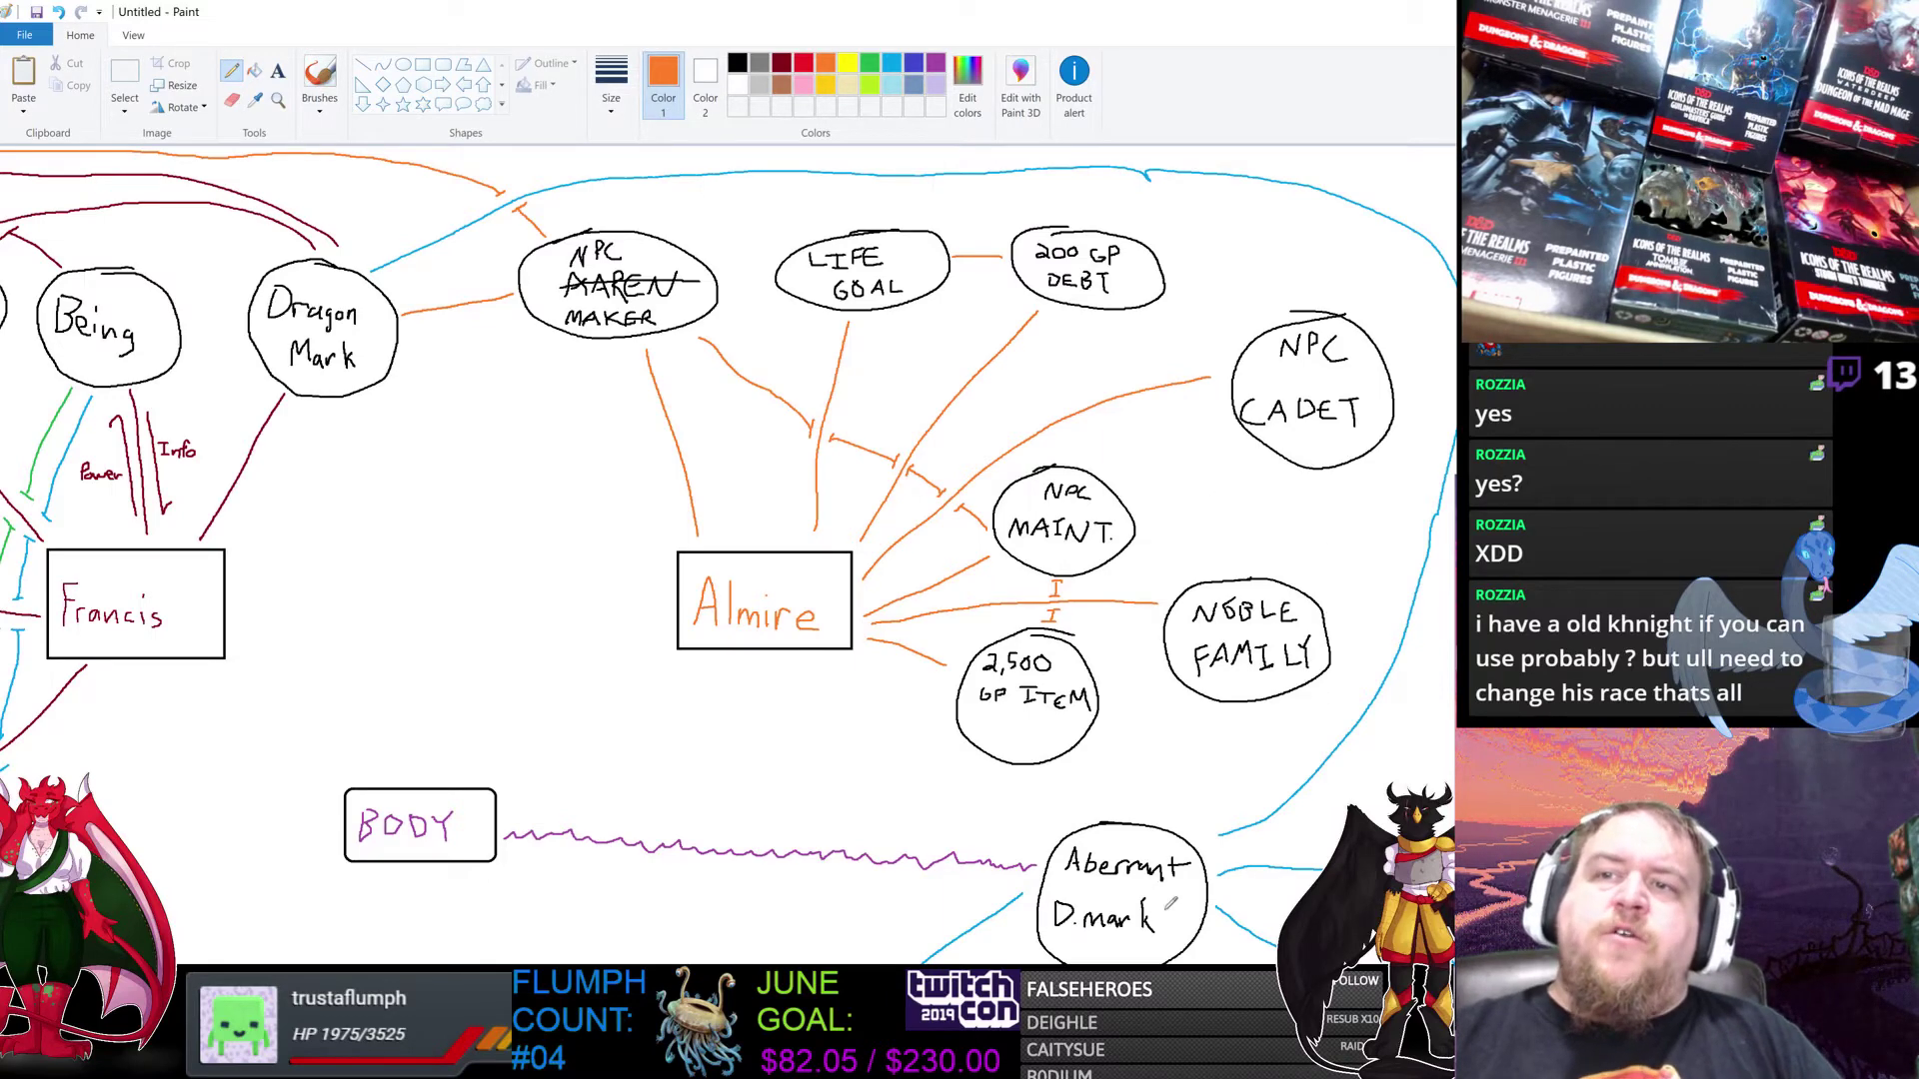
Step: Draw a broken orange line along the underside of the blue arc, past NPC MAKER and over Being, to the News Paper circle
scroll(728, 556, "left", 10)
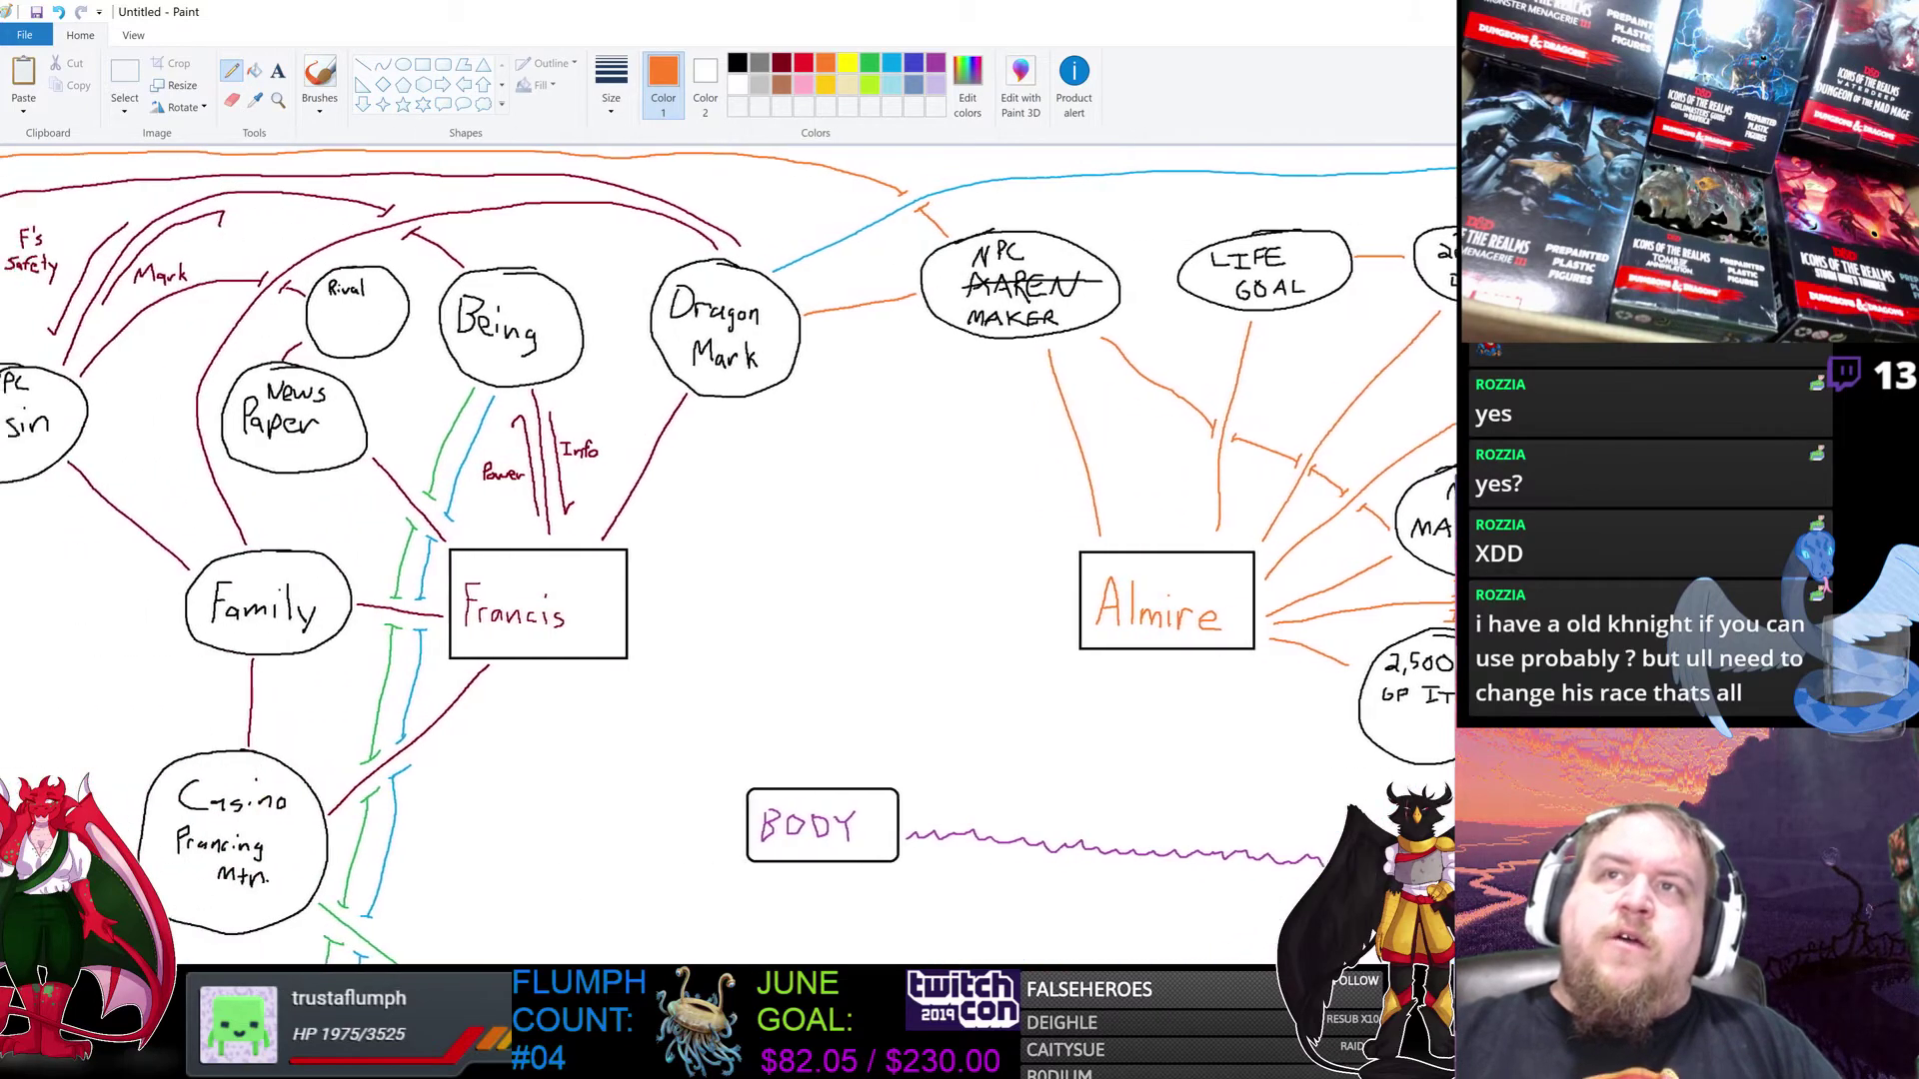
scroll(728, 556, "left", 4)
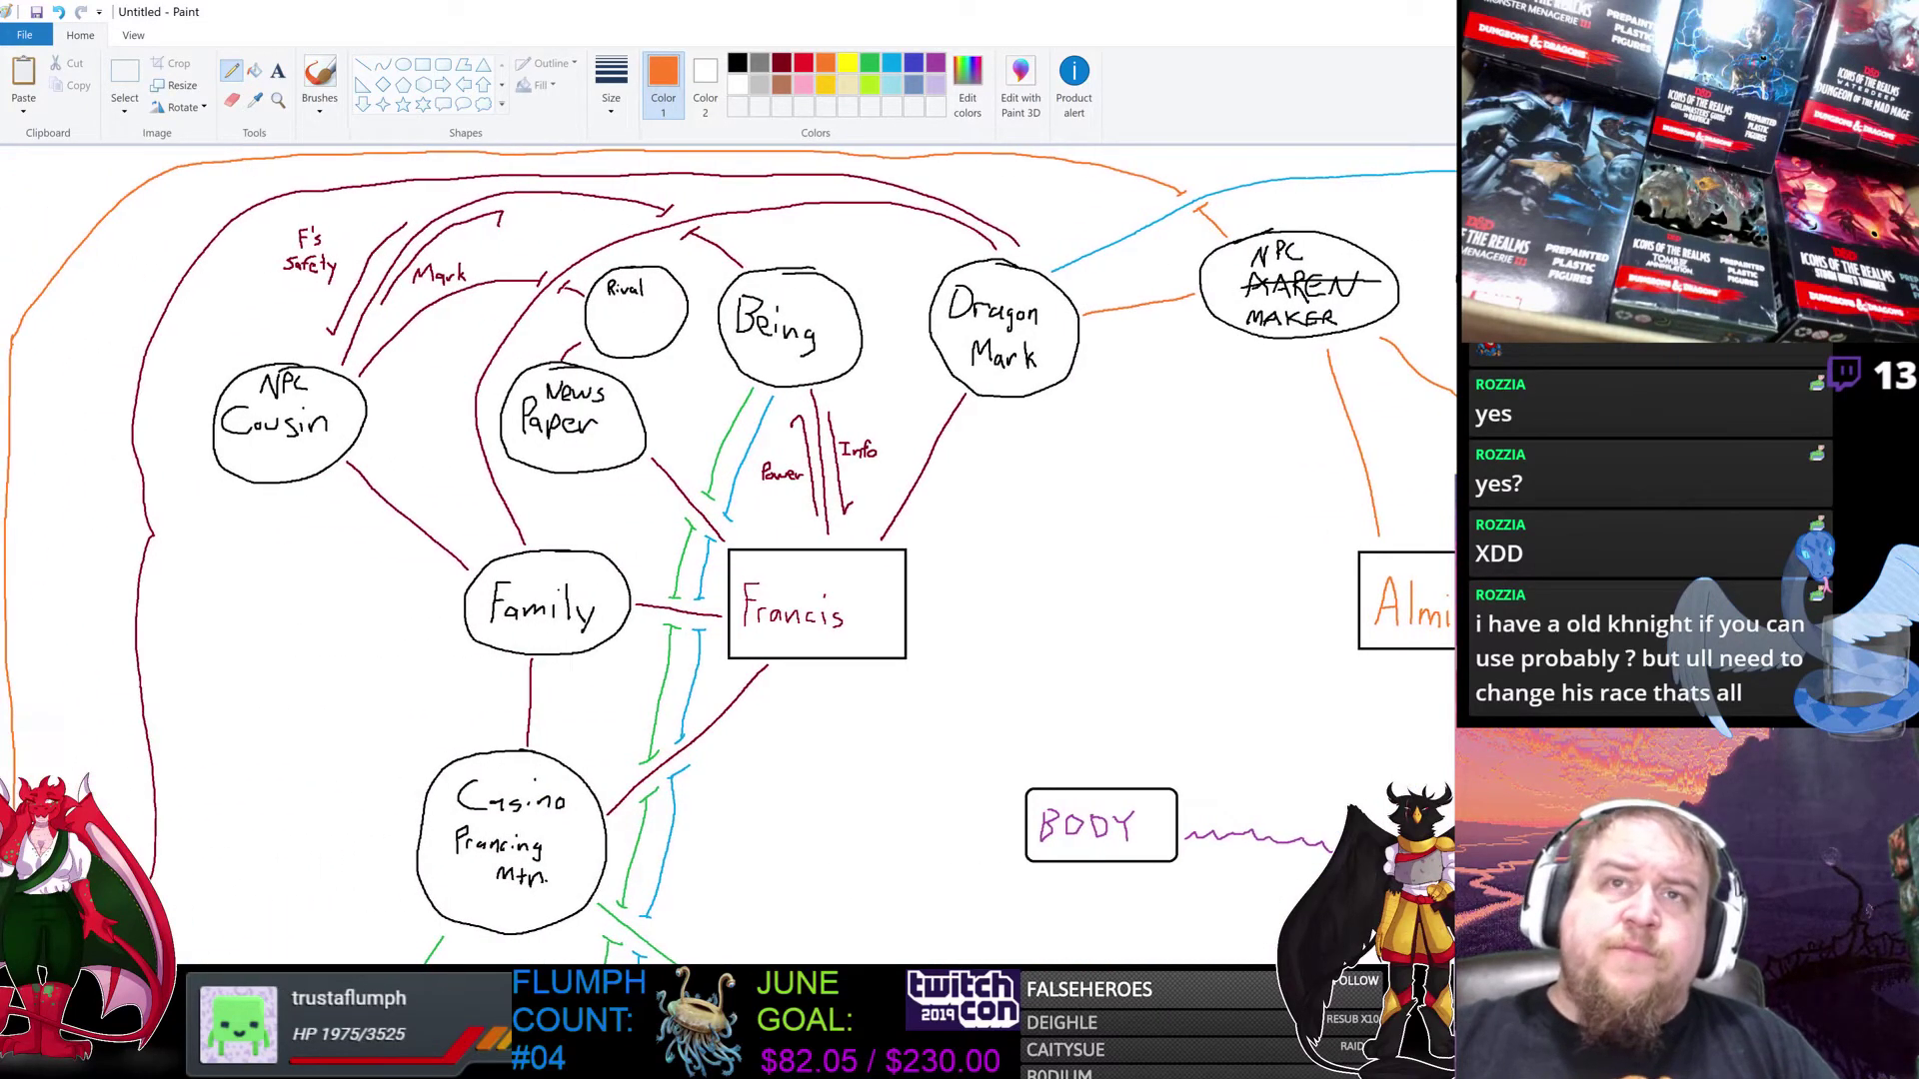
scroll(729, 556, "right", 11)
scroll(728, 555, "left", 12)
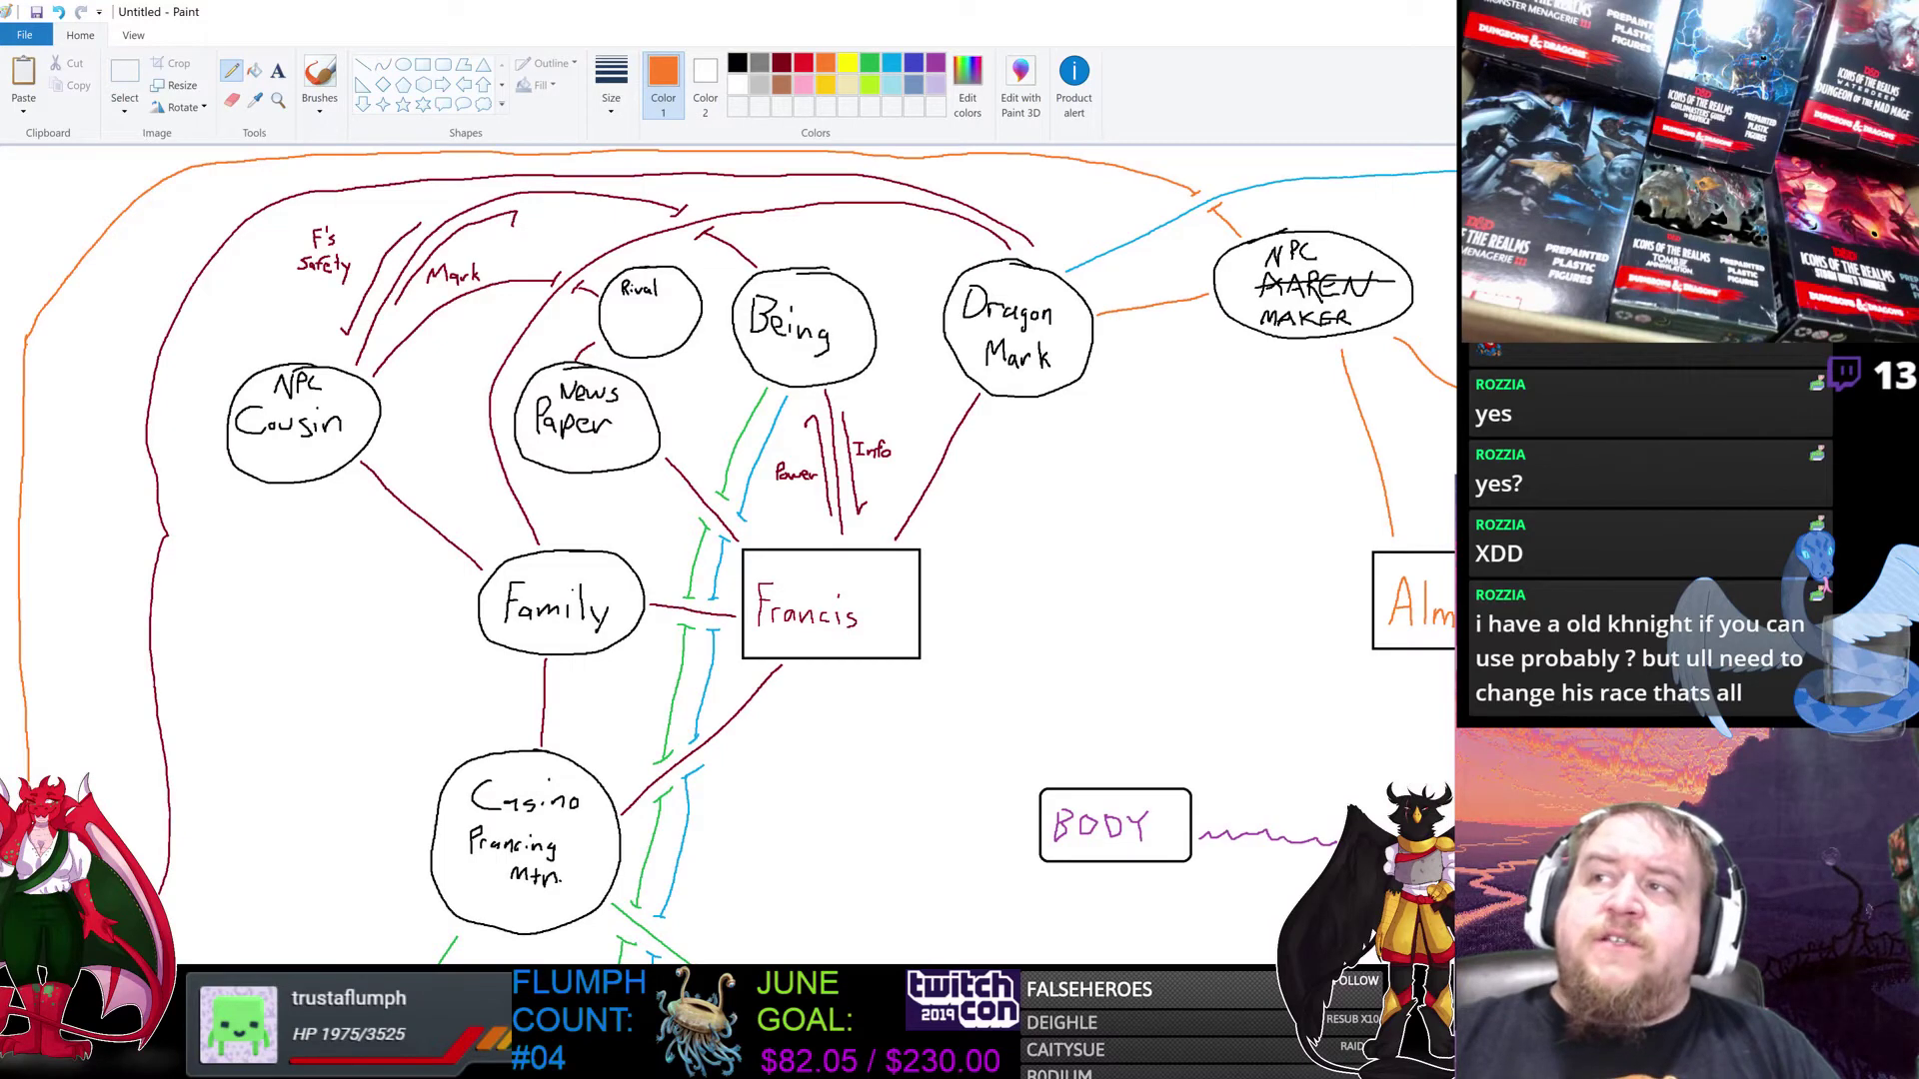
scroll(729, 552, "down", 12)
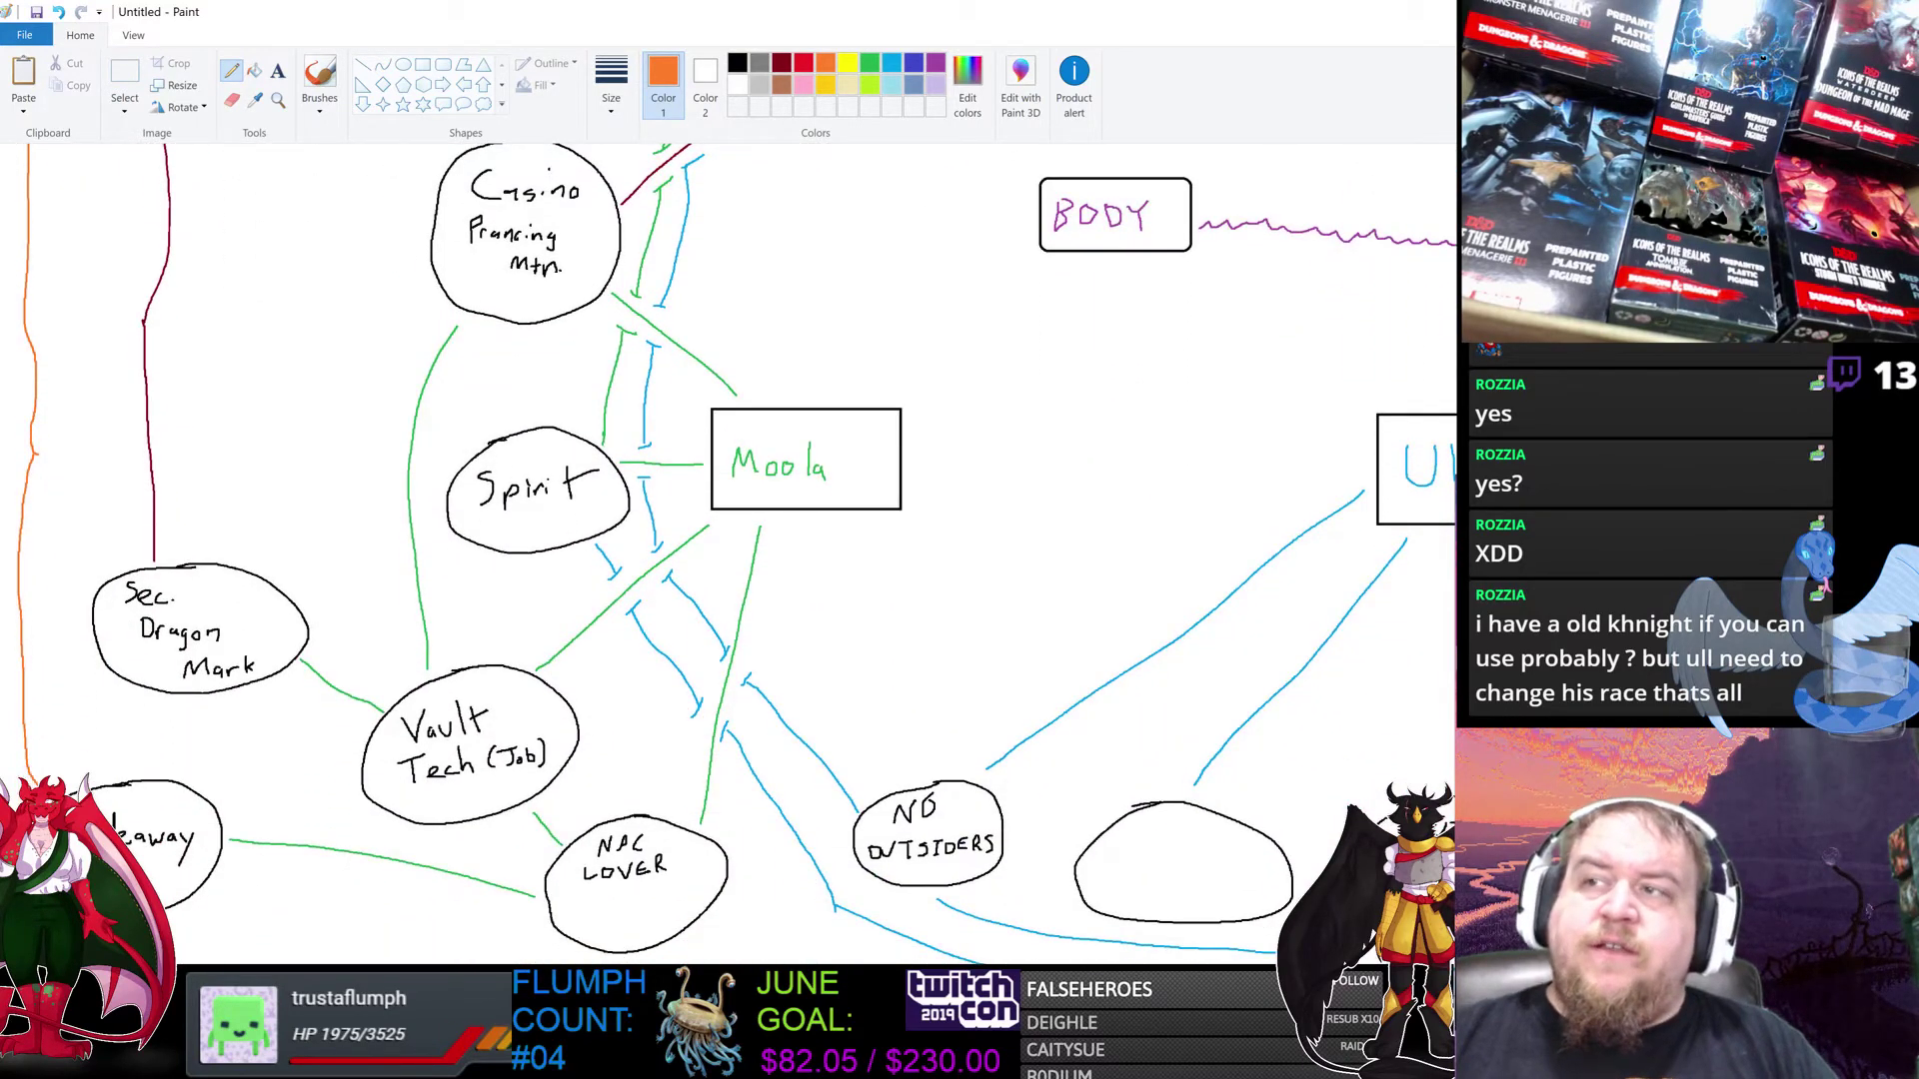
scroll(729, 552, "up", 12)
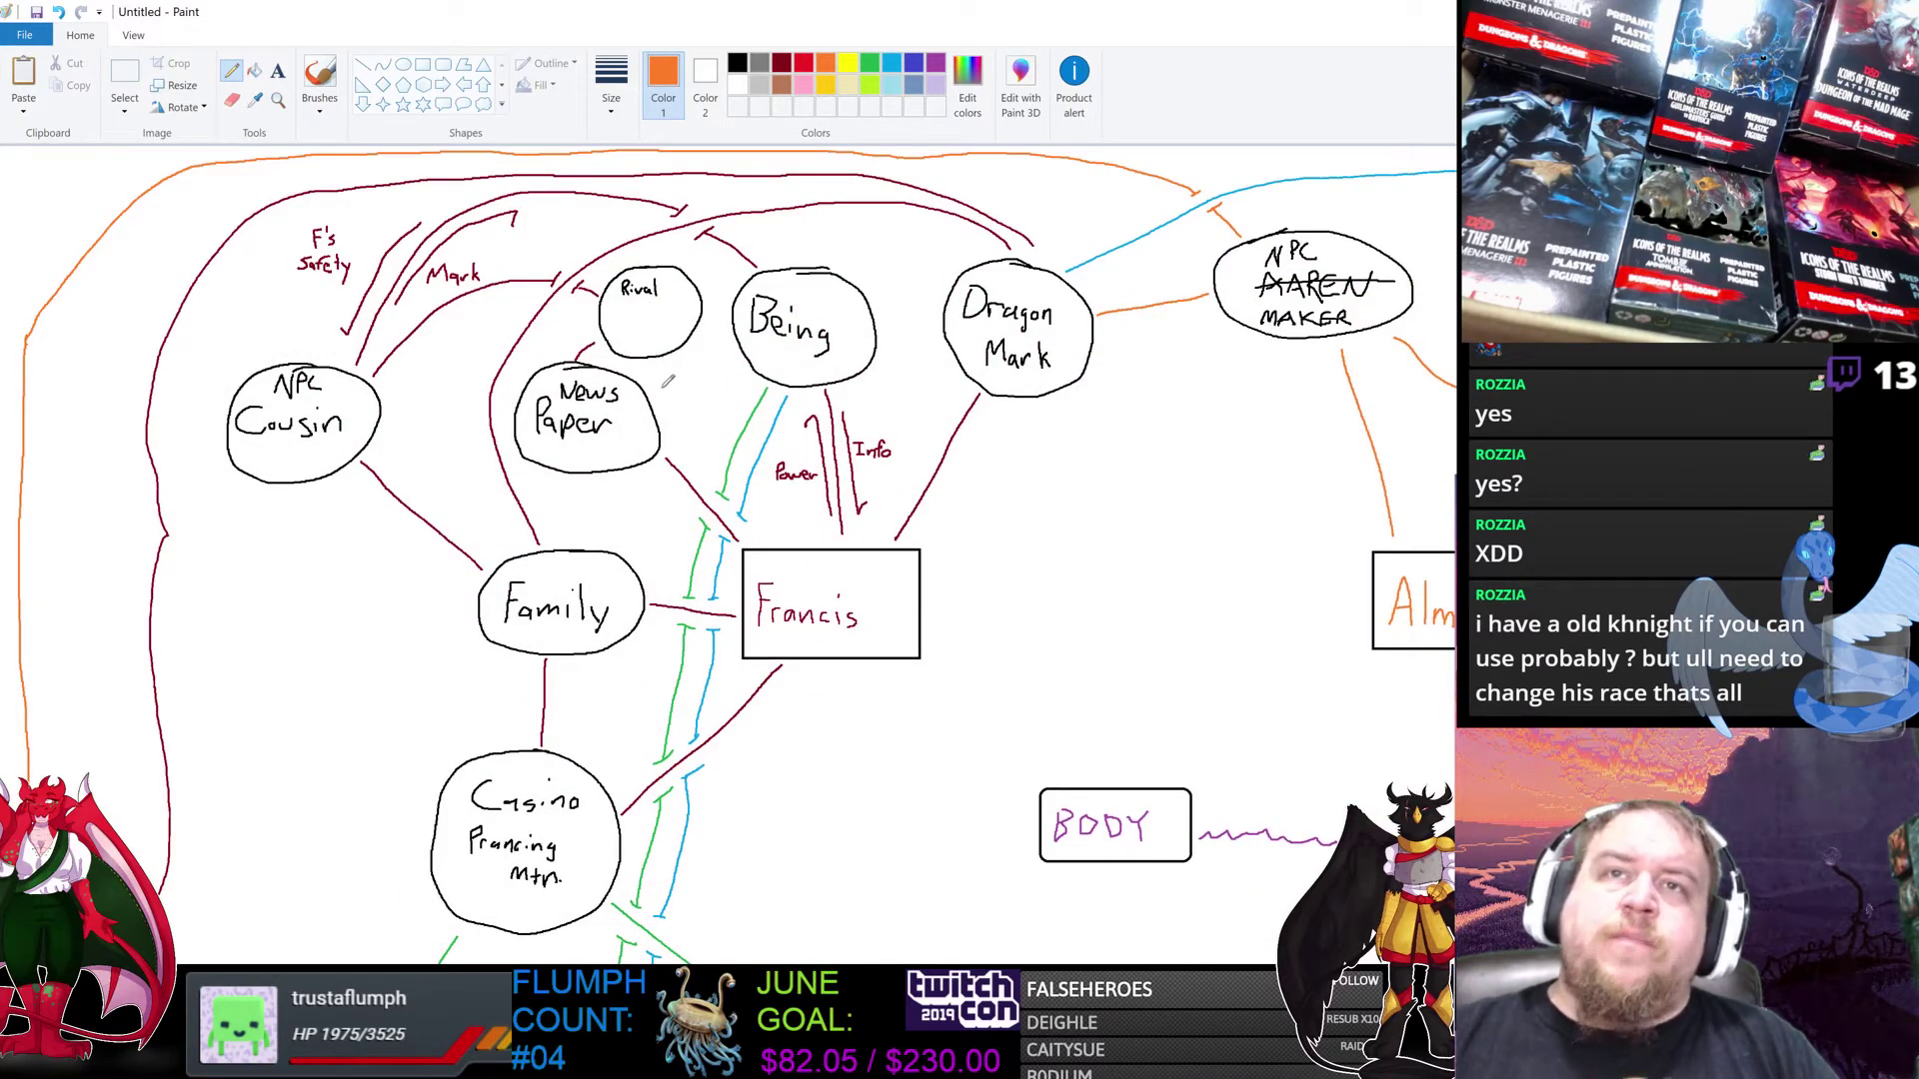
scroll(728, 558, "right", 8)
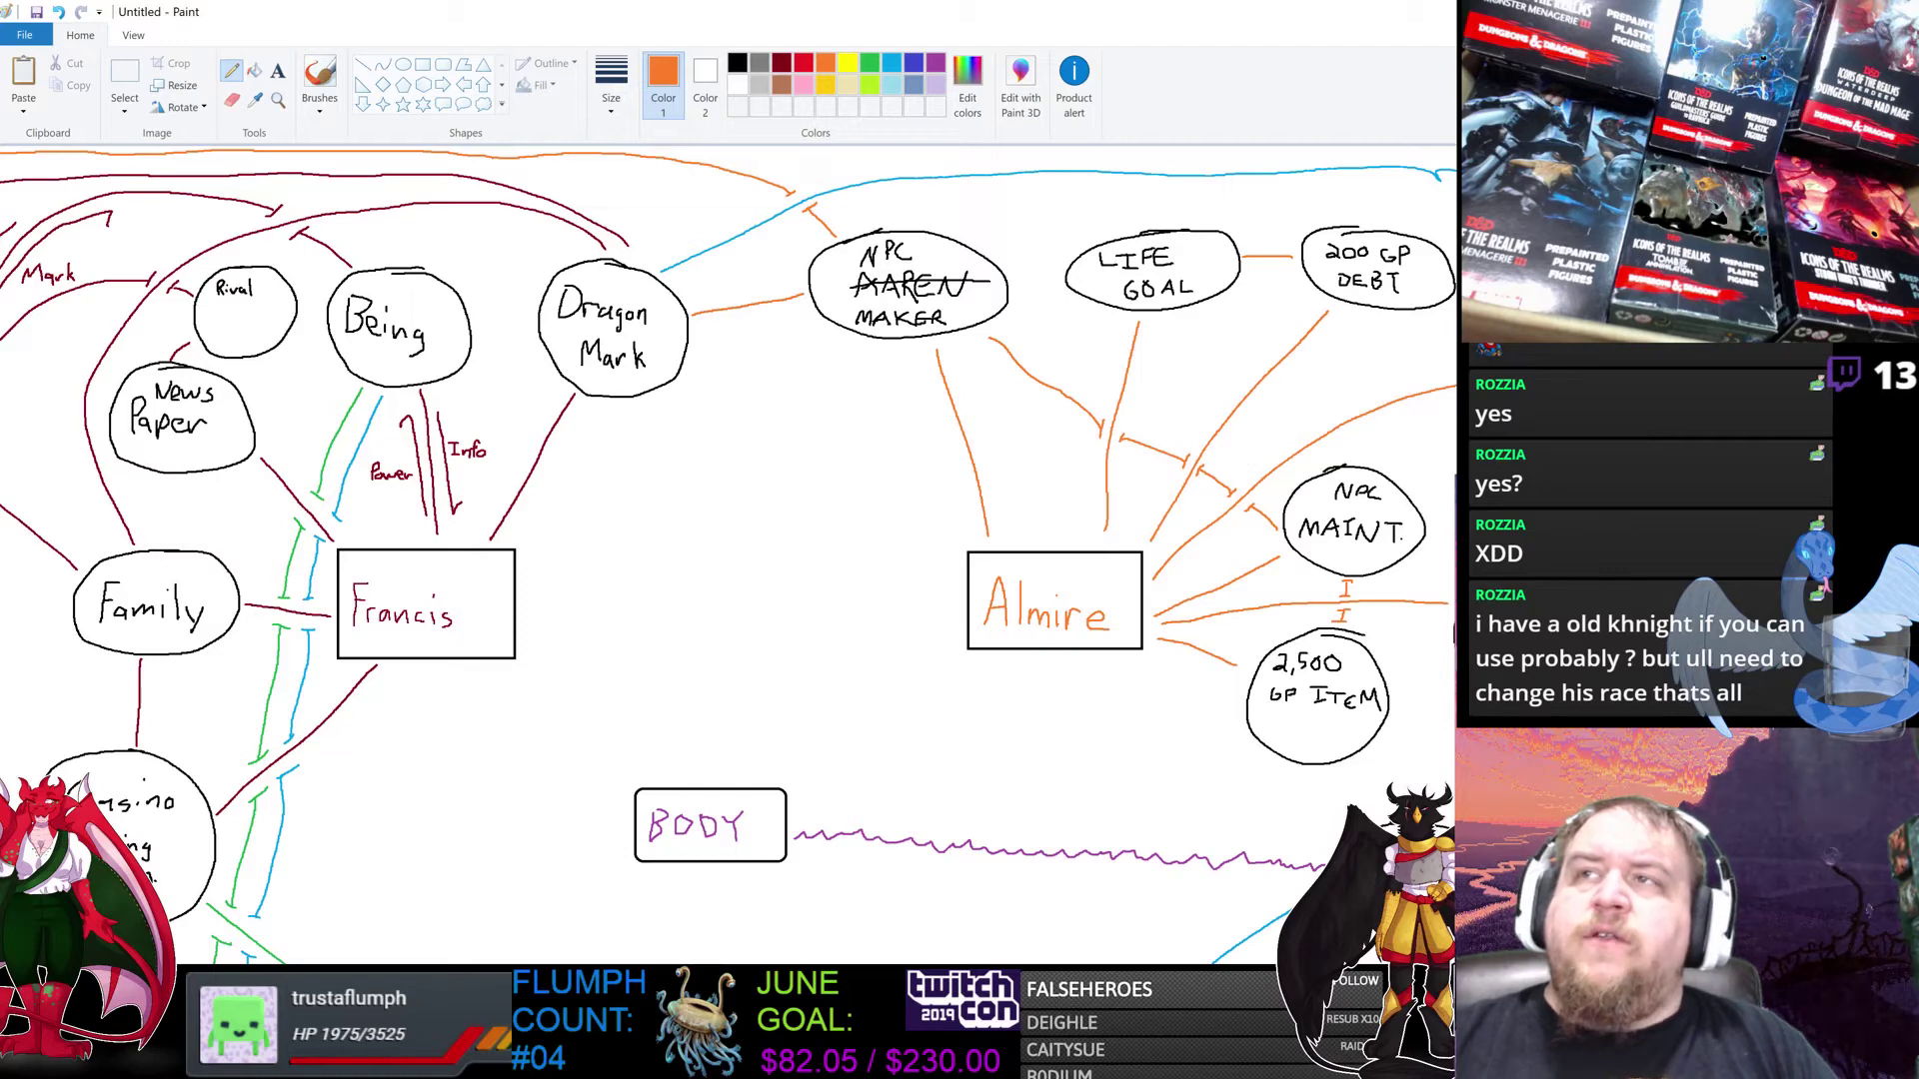
mouse_move(1454, 180)
left_mouse_down()
mouse_move(1013, 184)
mouse_move(844, 210)
left_mouse_up()
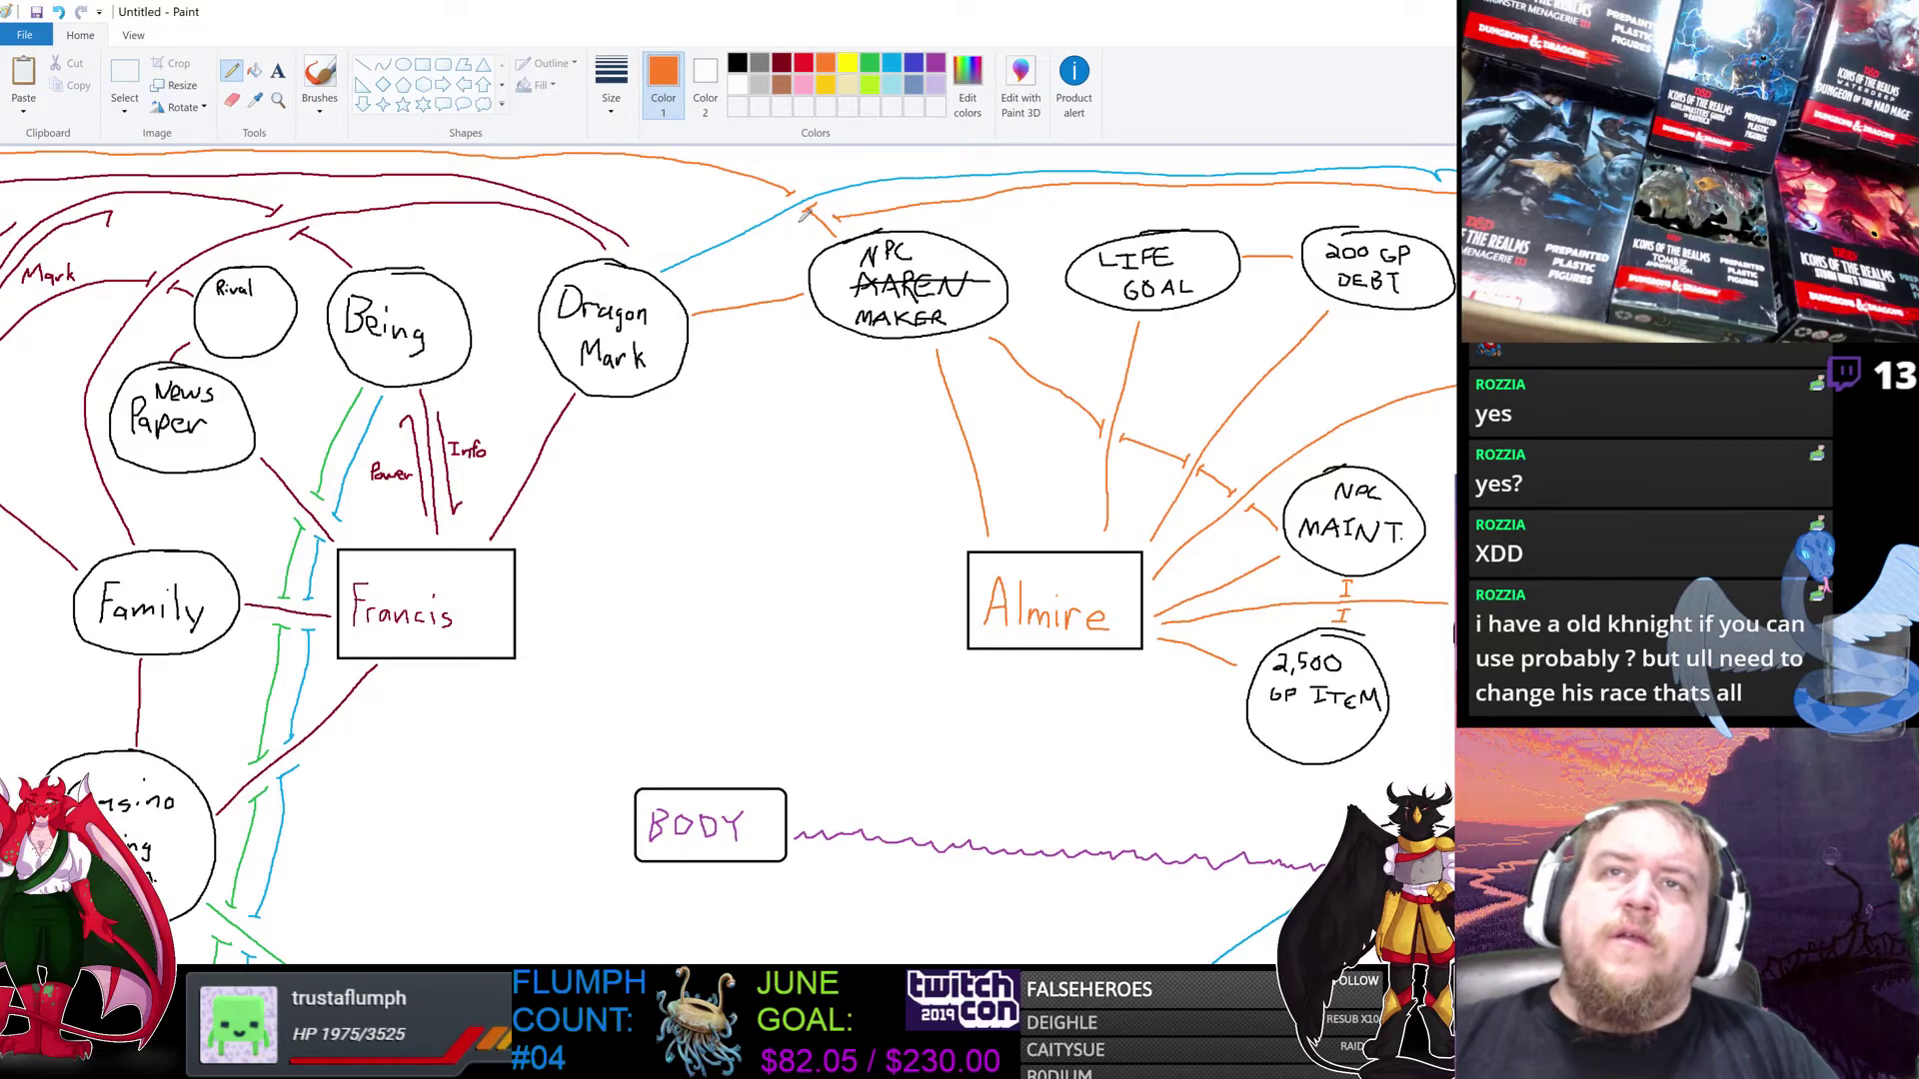
left_click_drag(804, 223, 769, 231)
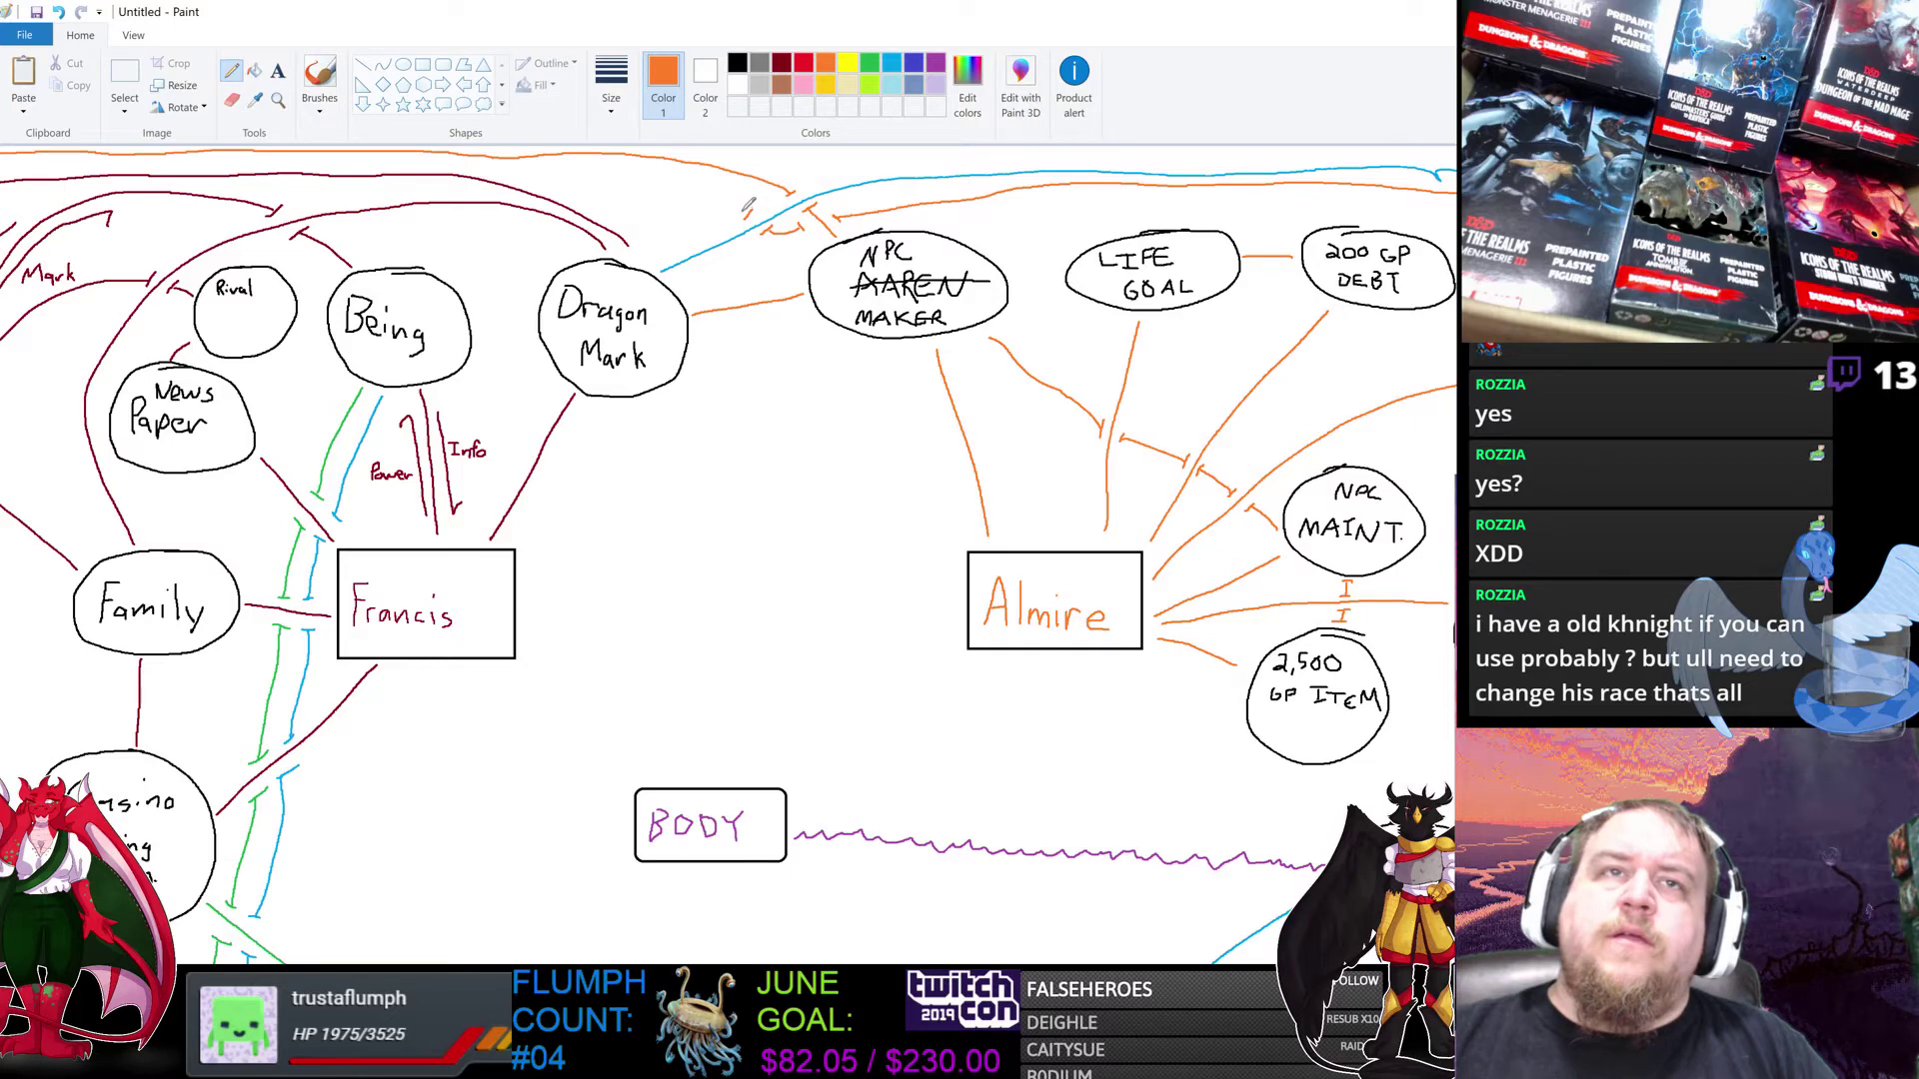
mouse_move(746, 207)
left_mouse_down()
mouse_move(551, 159)
mouse_move(370, 251)
left_mouse_up()
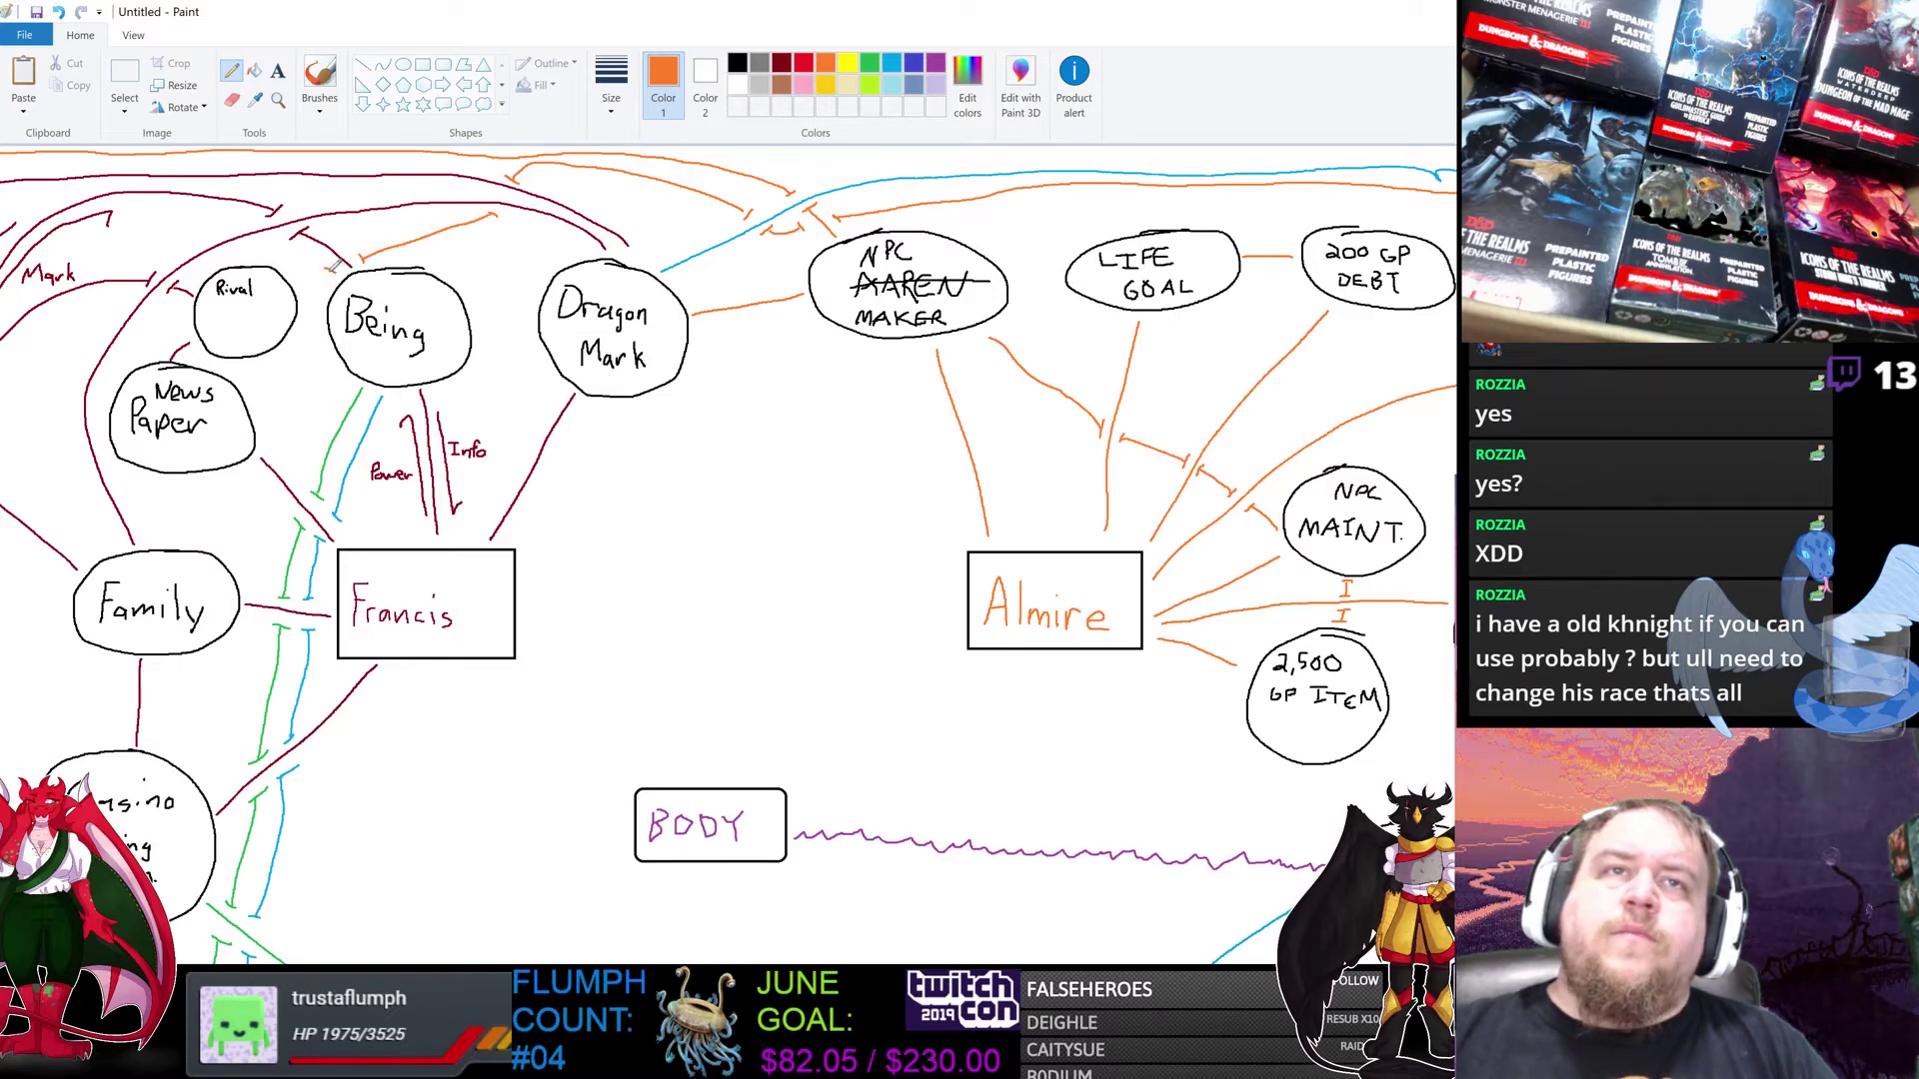
left_click_drag(333, 264, 249, 390)
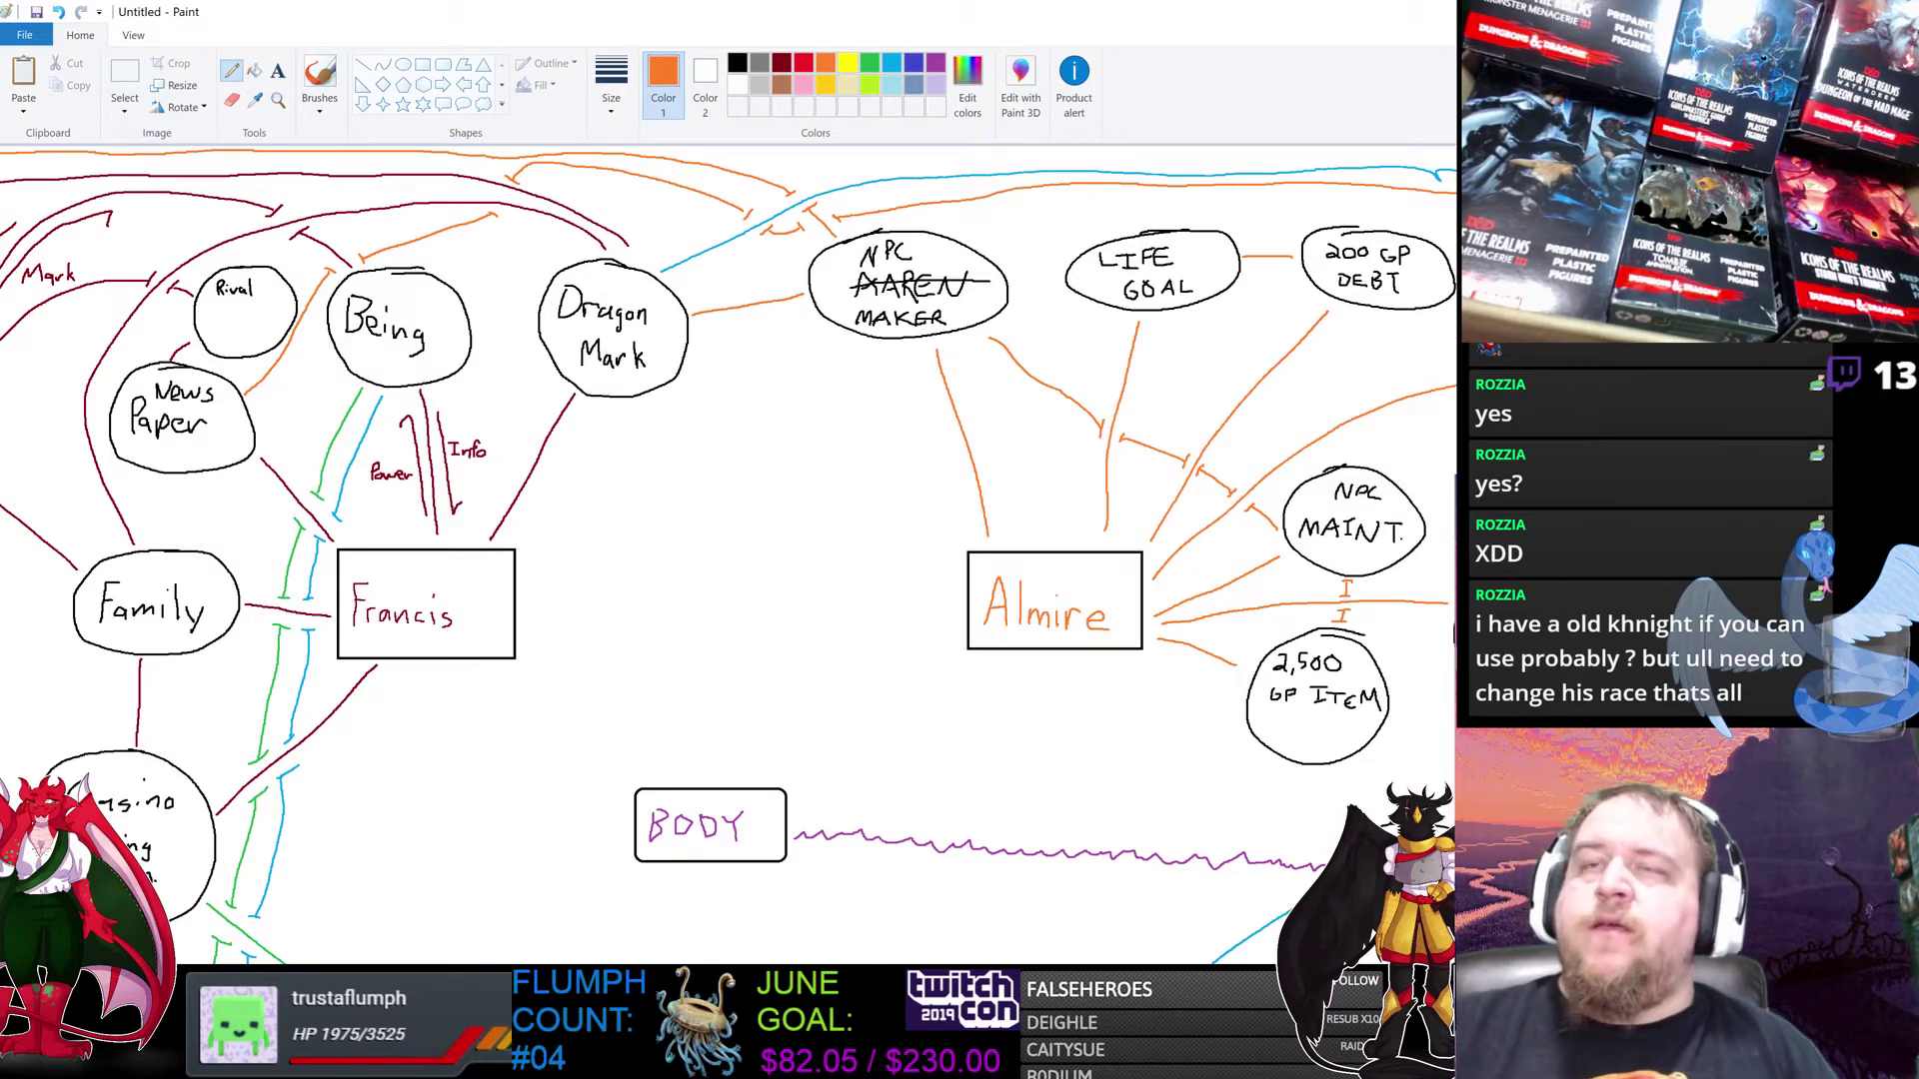
Step: Check the Moola and Ulf sections and return to Francis and Almire, looking for remaining connections to draw
scroll(729, 553, "down", 6)
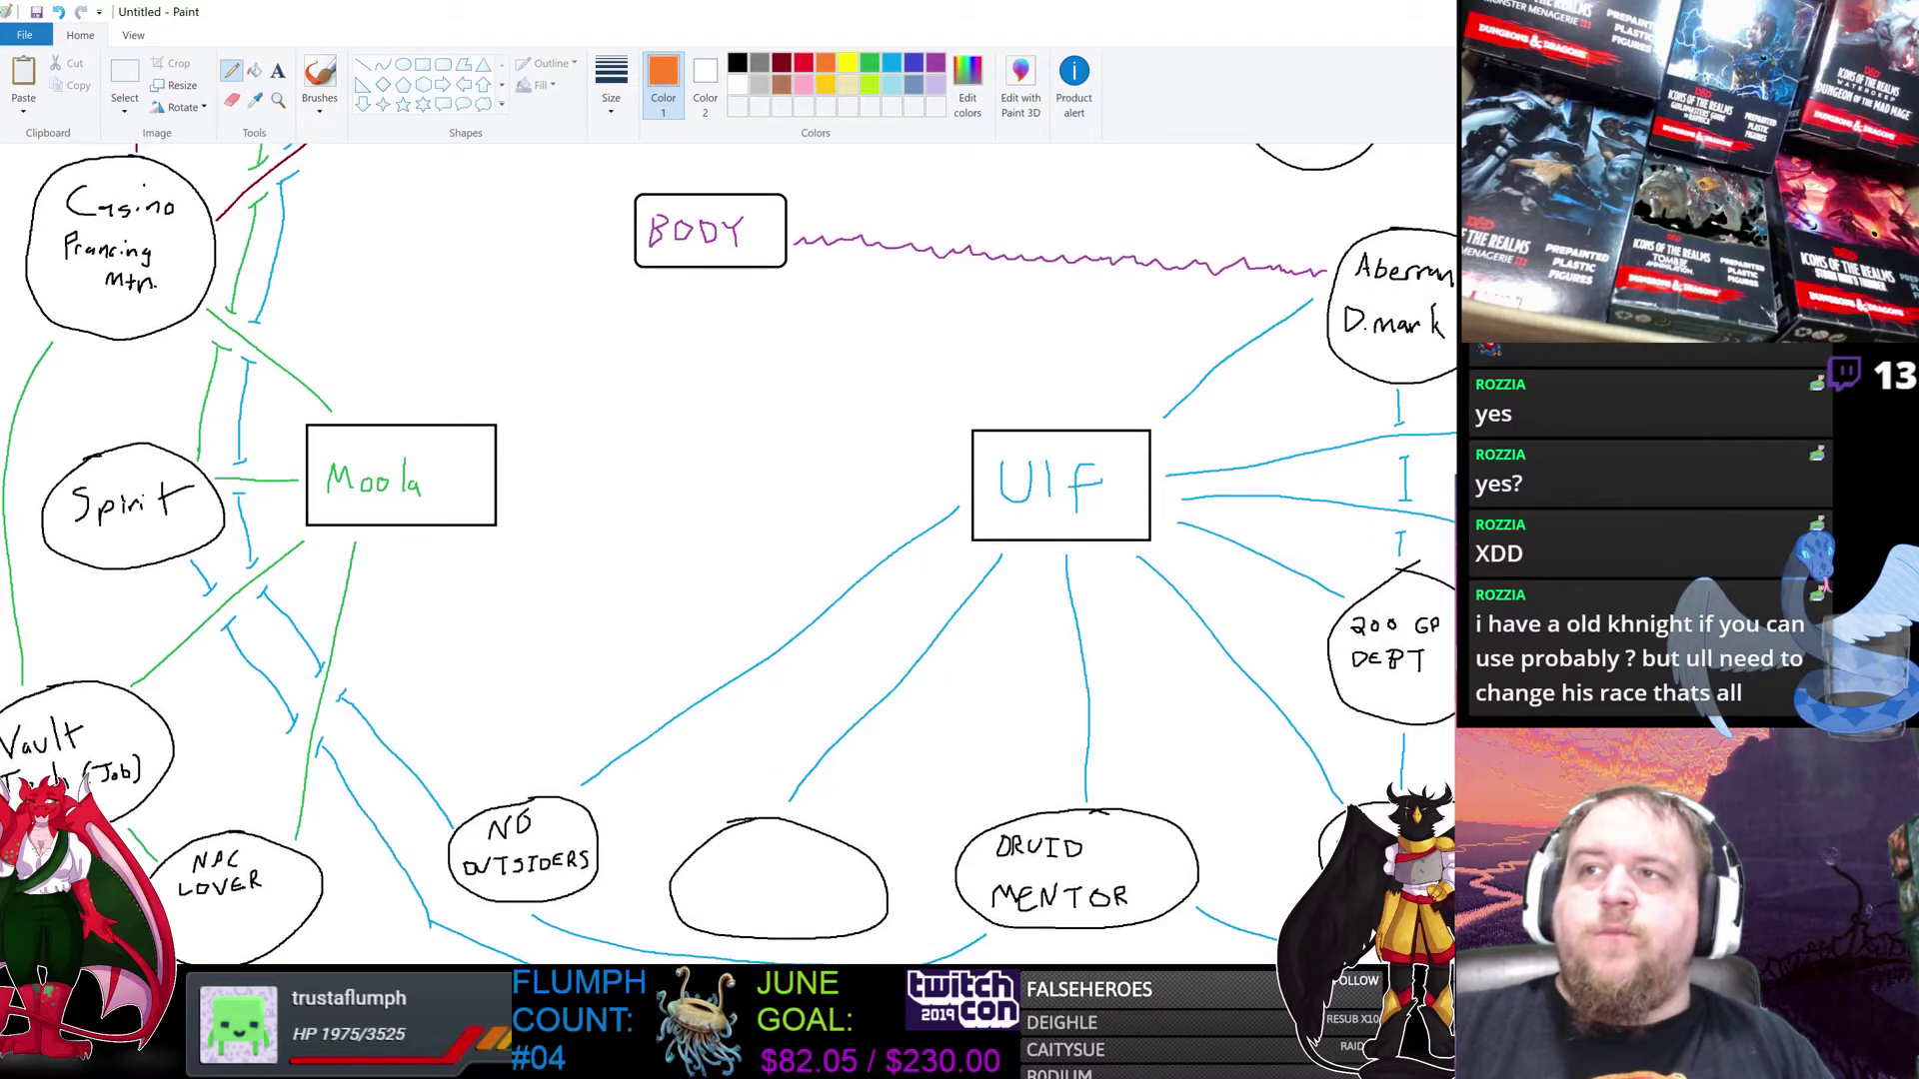
scroll(729, 553, "up", 5)
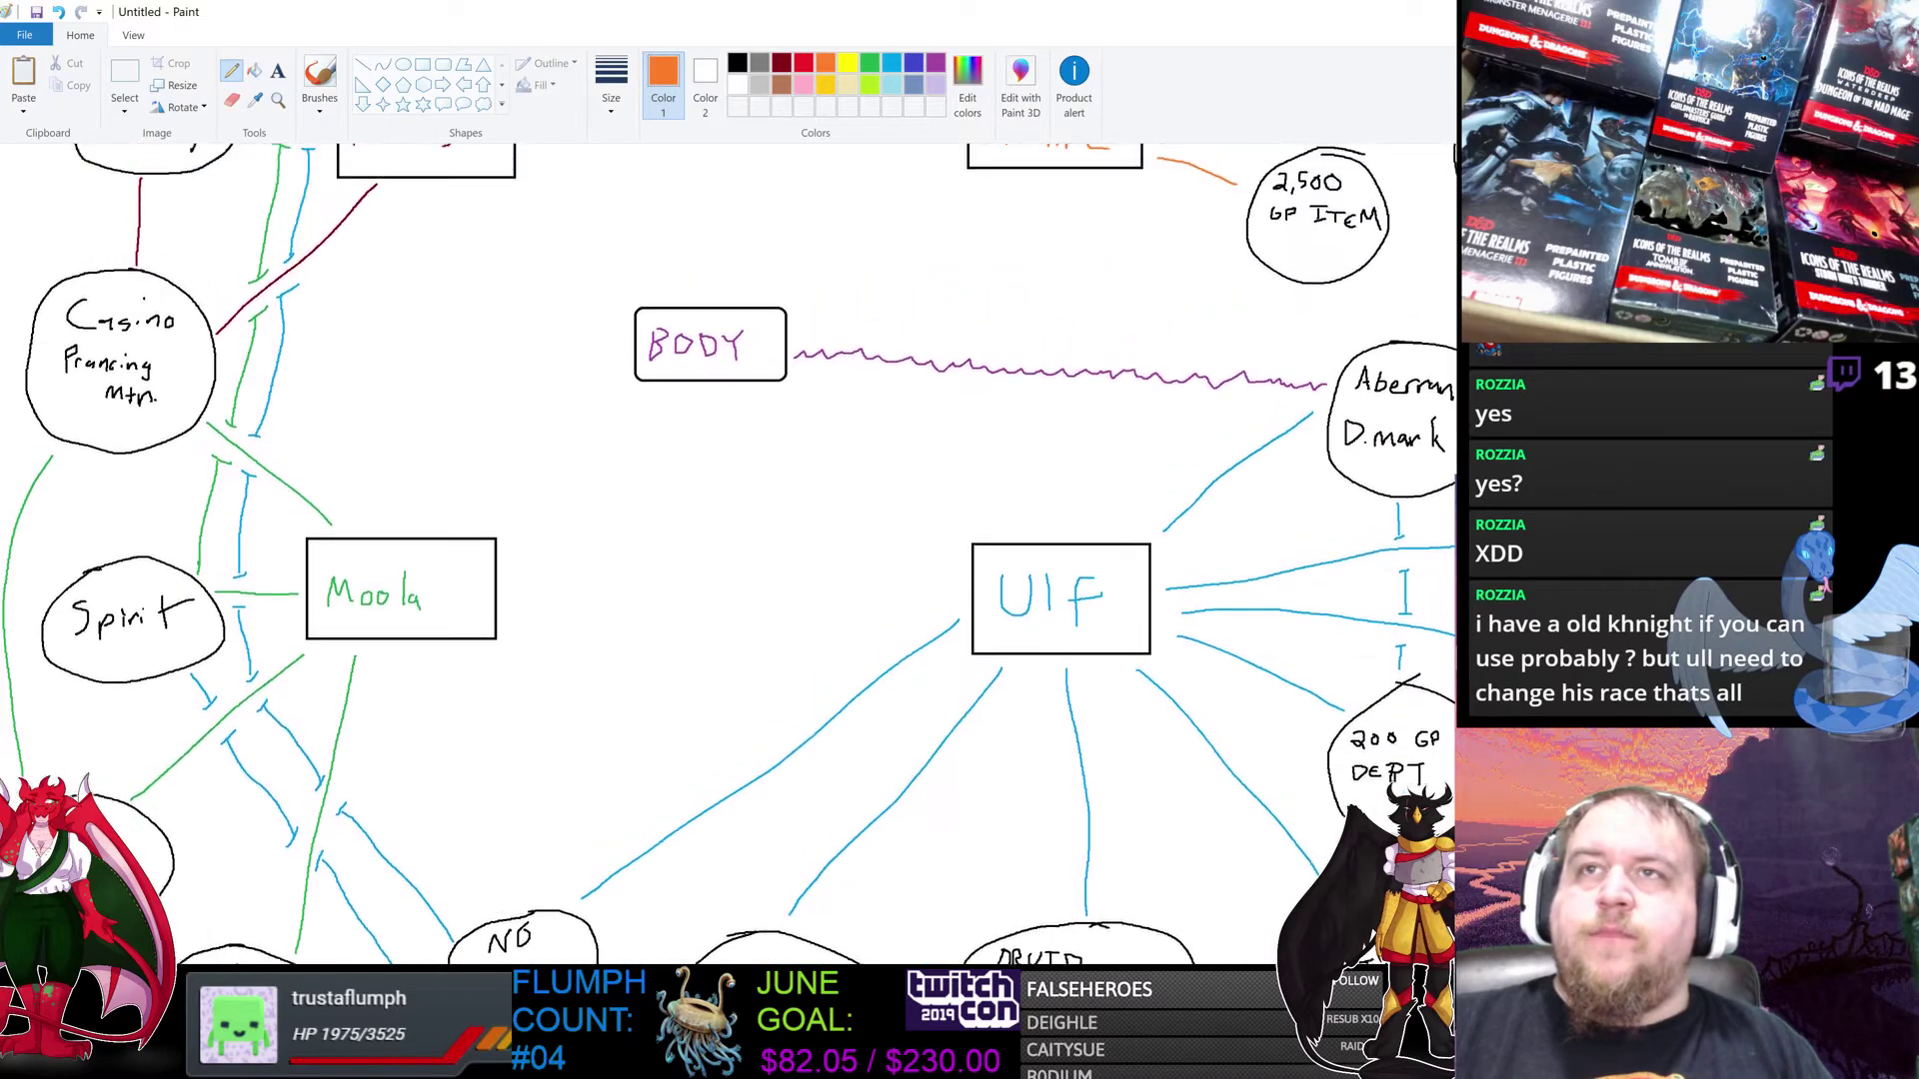
scroll(728, 552, "up", 6)
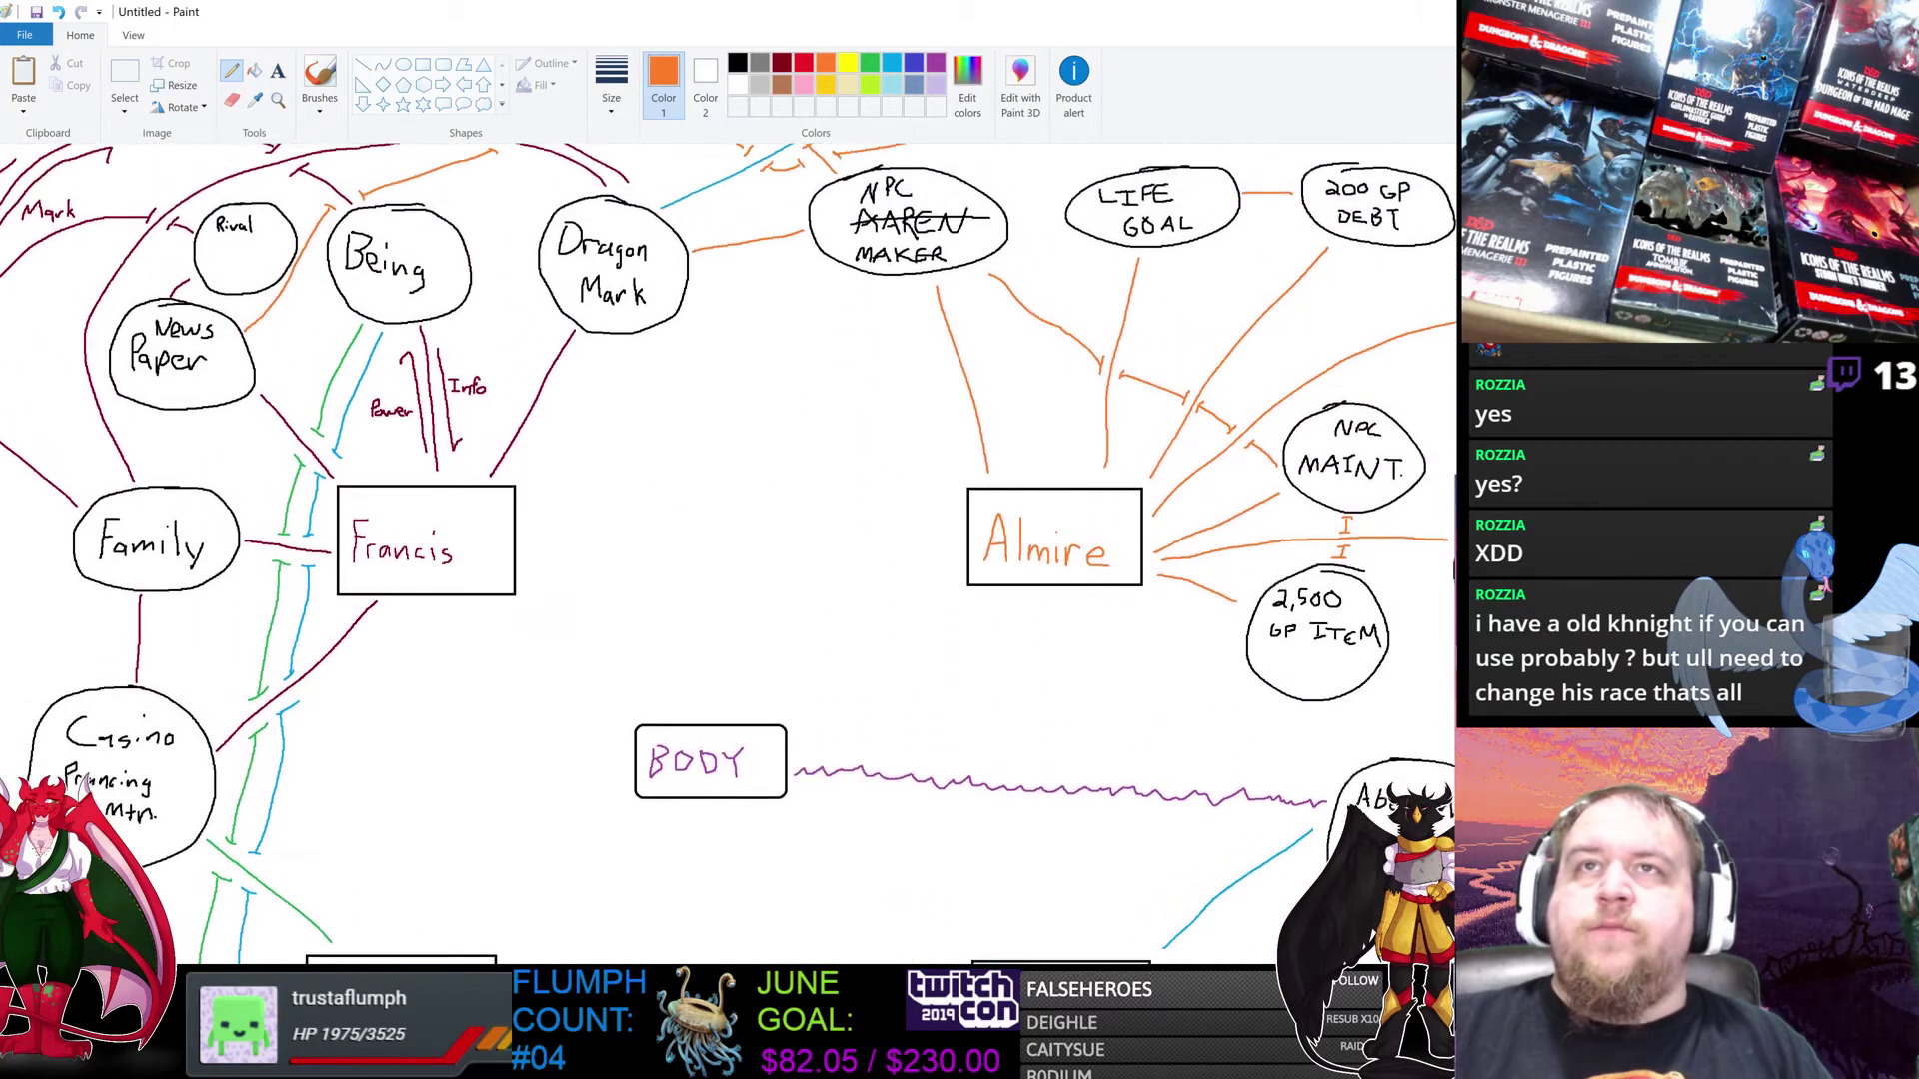
scroll(729, 553, "up", 1)
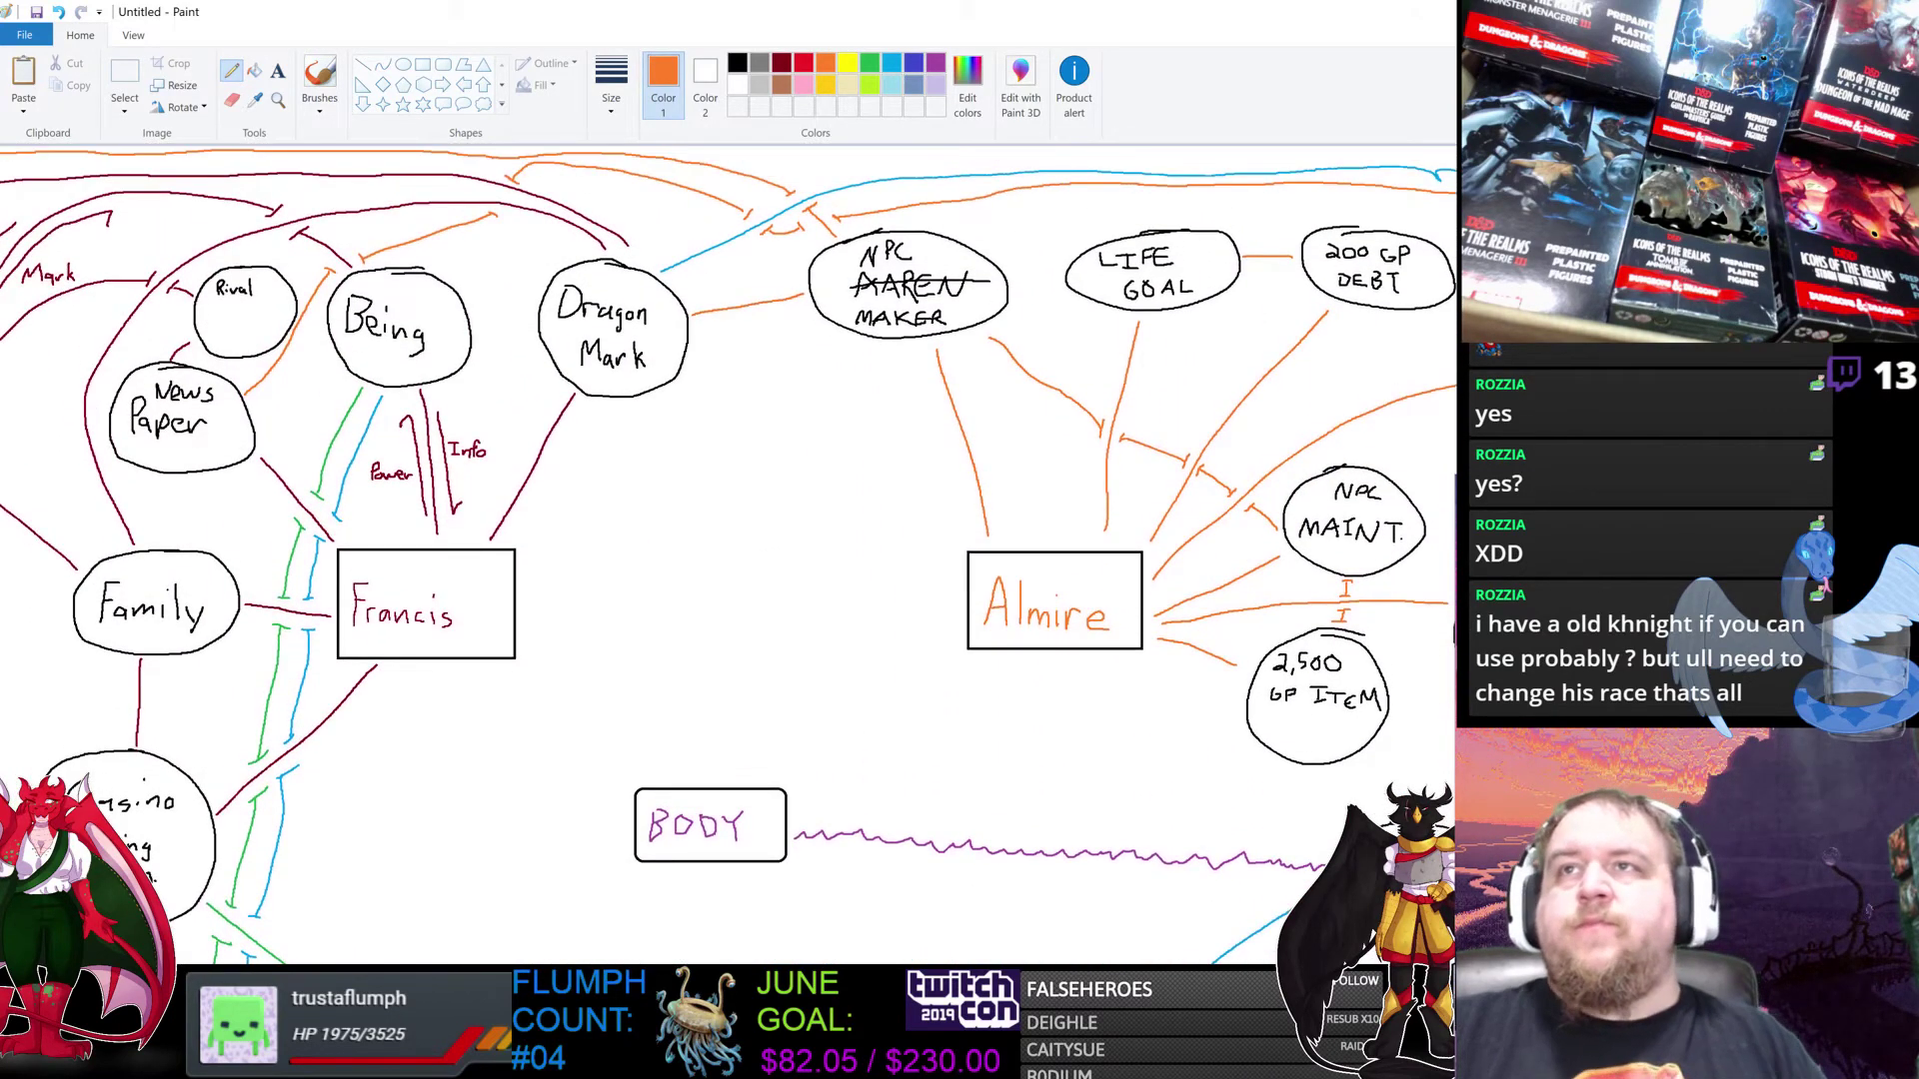
scroll(727, 550, "down", 1)
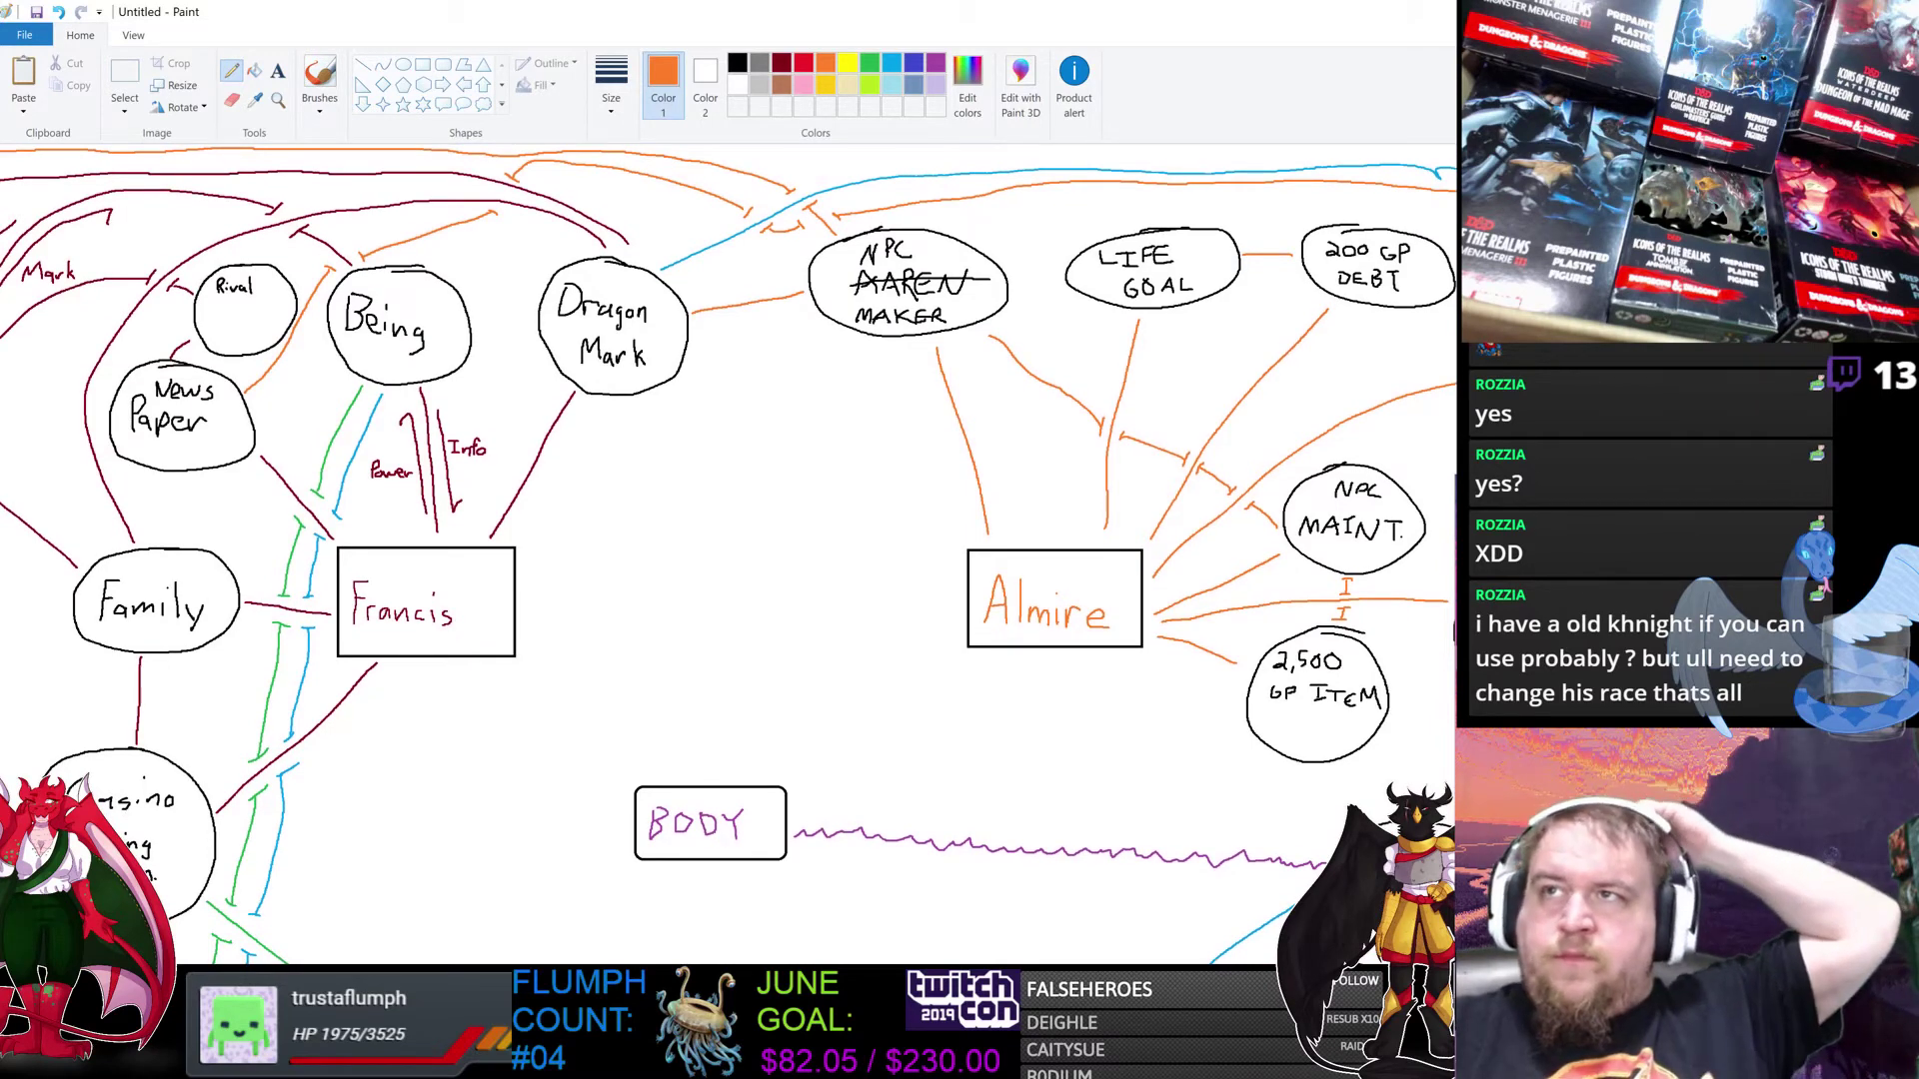
scroll(728, 550, "down", 1)
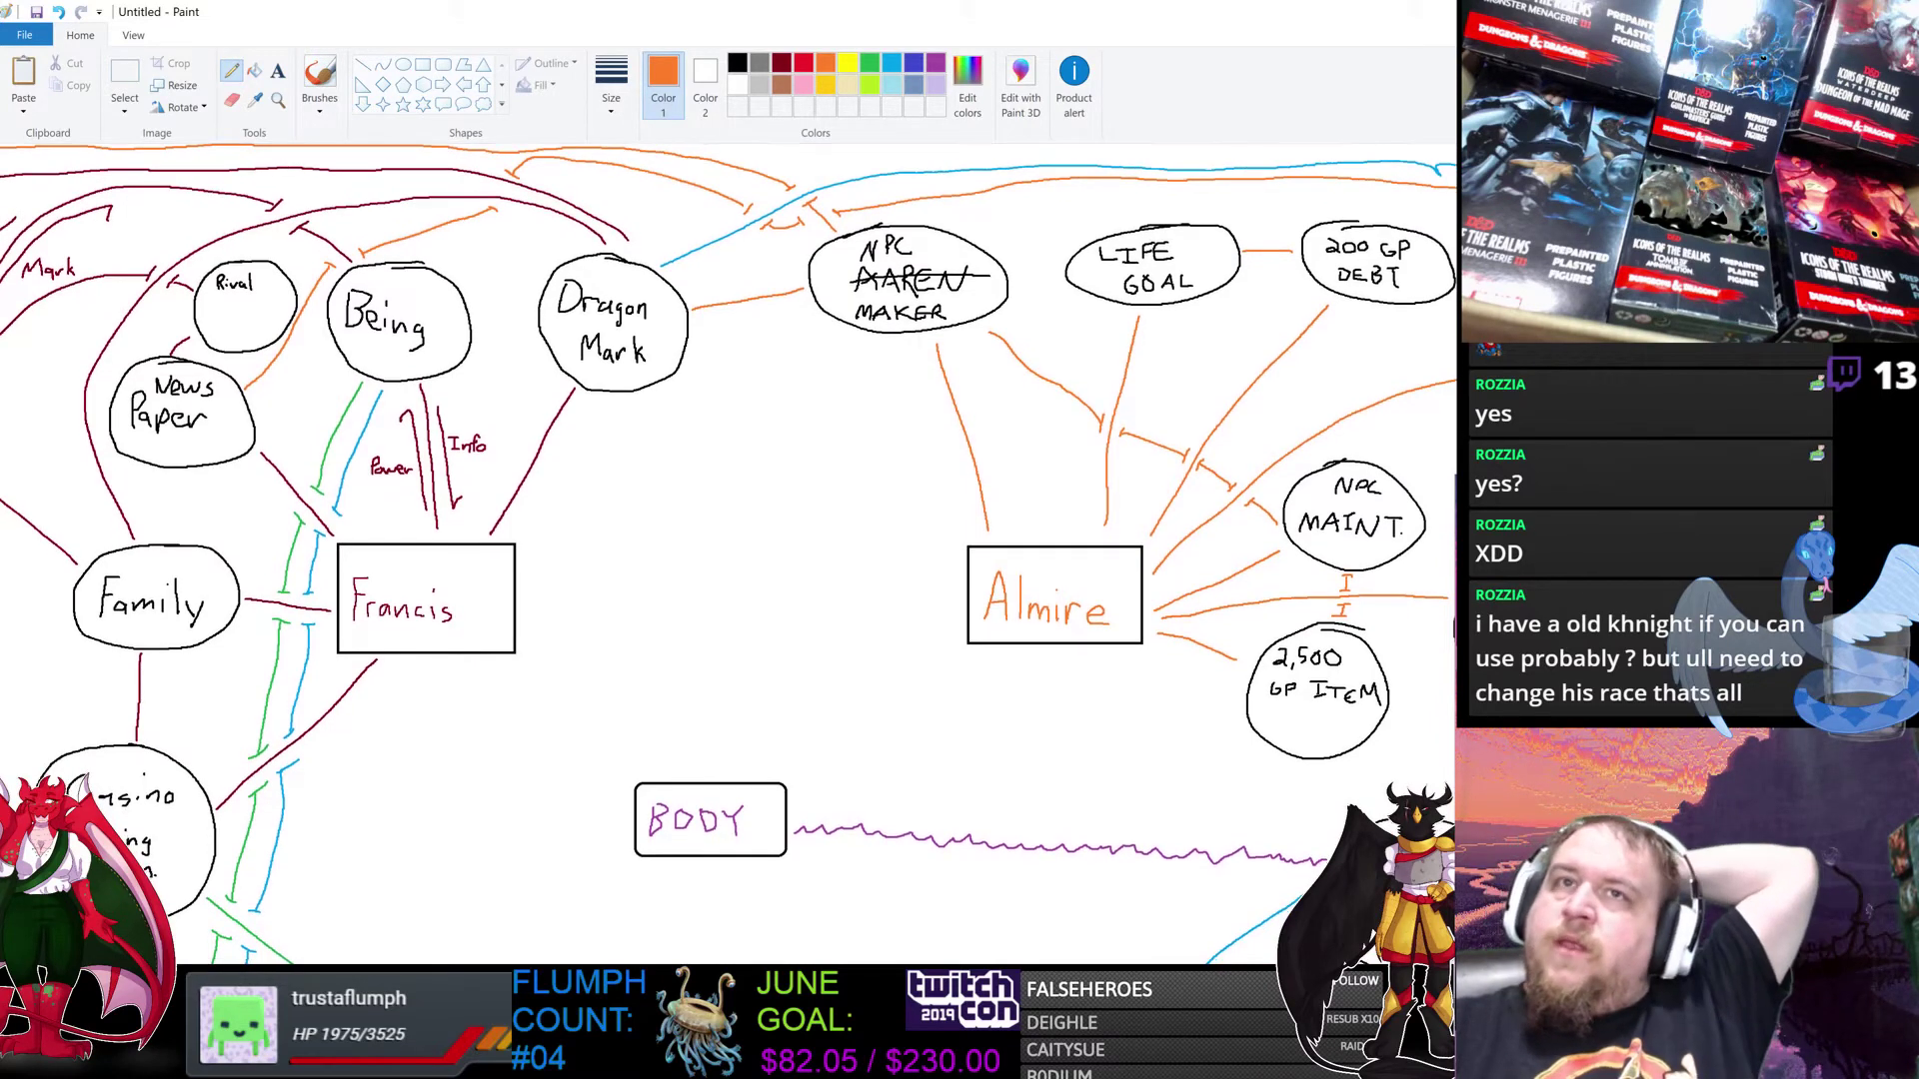
scroll(727, 553, "down", 3)
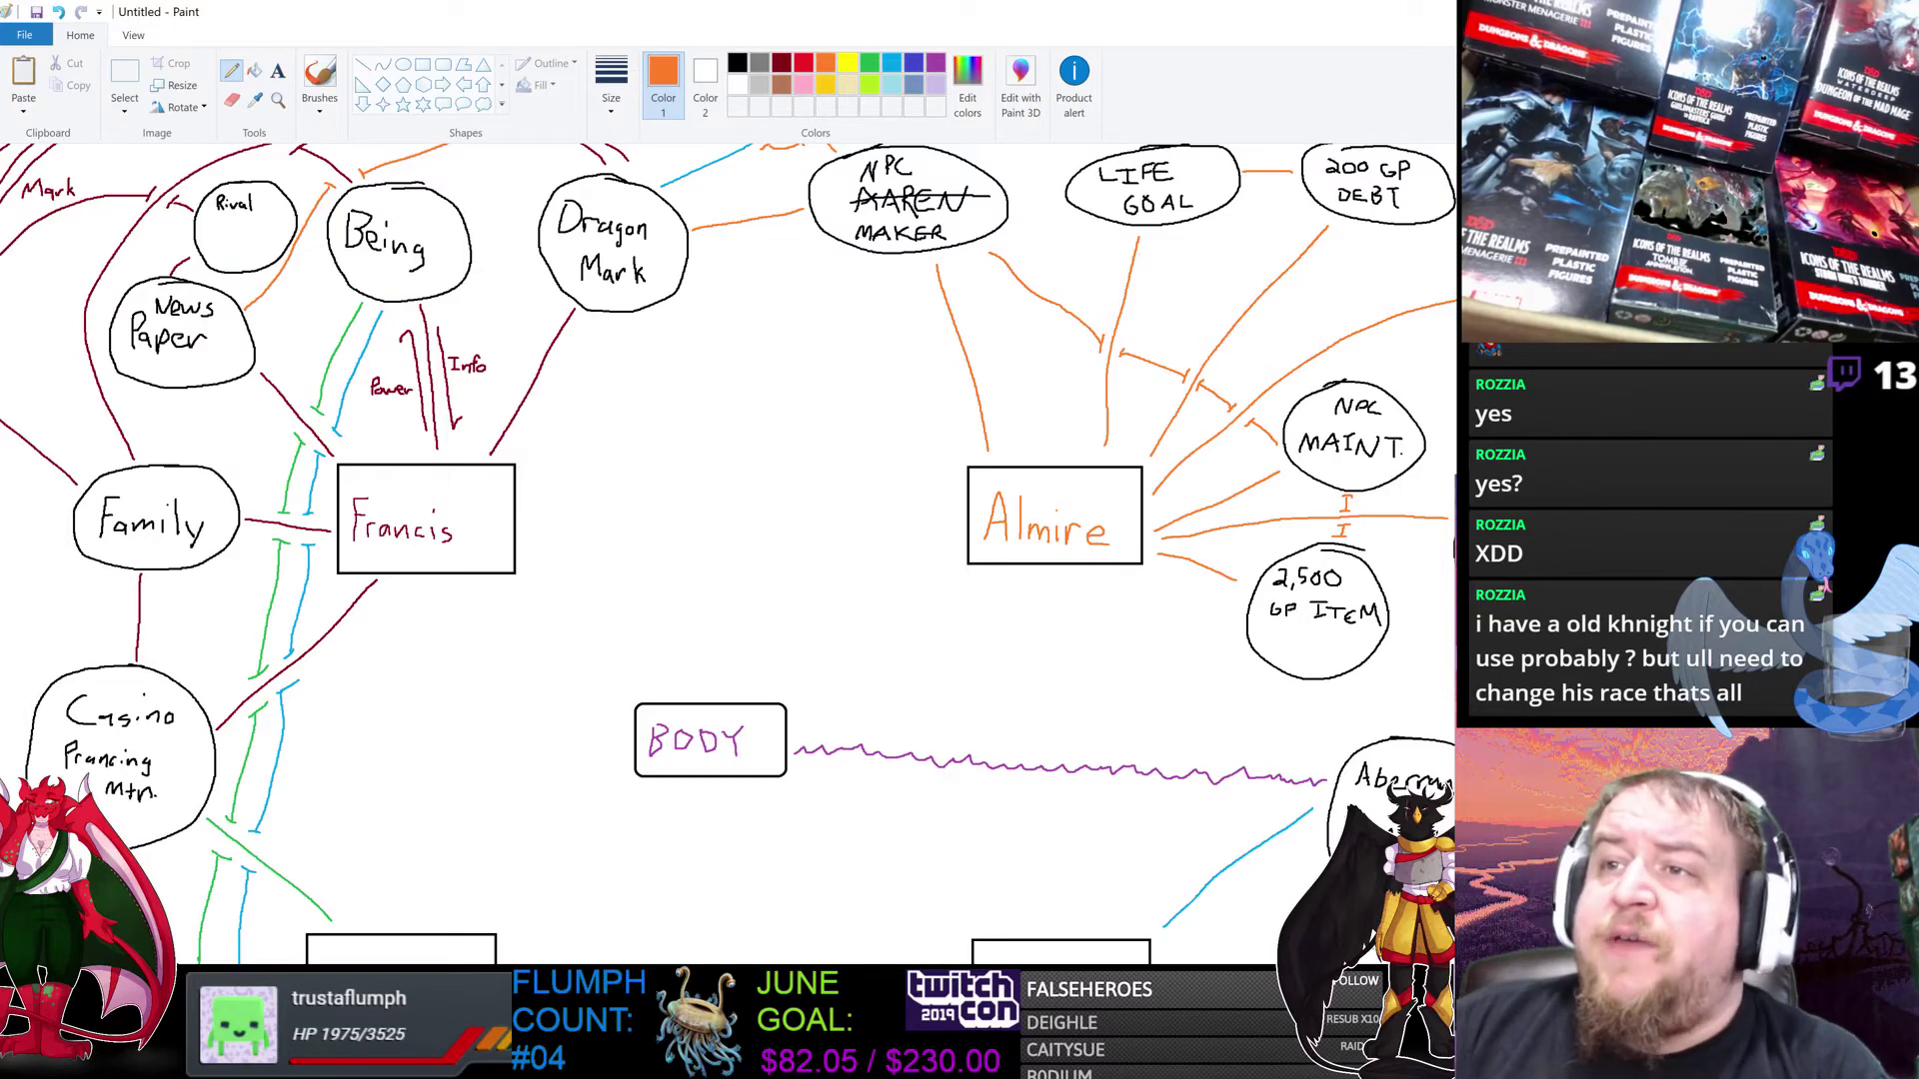
Step: Link the 2,500 GP ITEM circle to Ulf's Aberrant D.mark circle with a short orange line
scroll(728, 554, "up", 2)
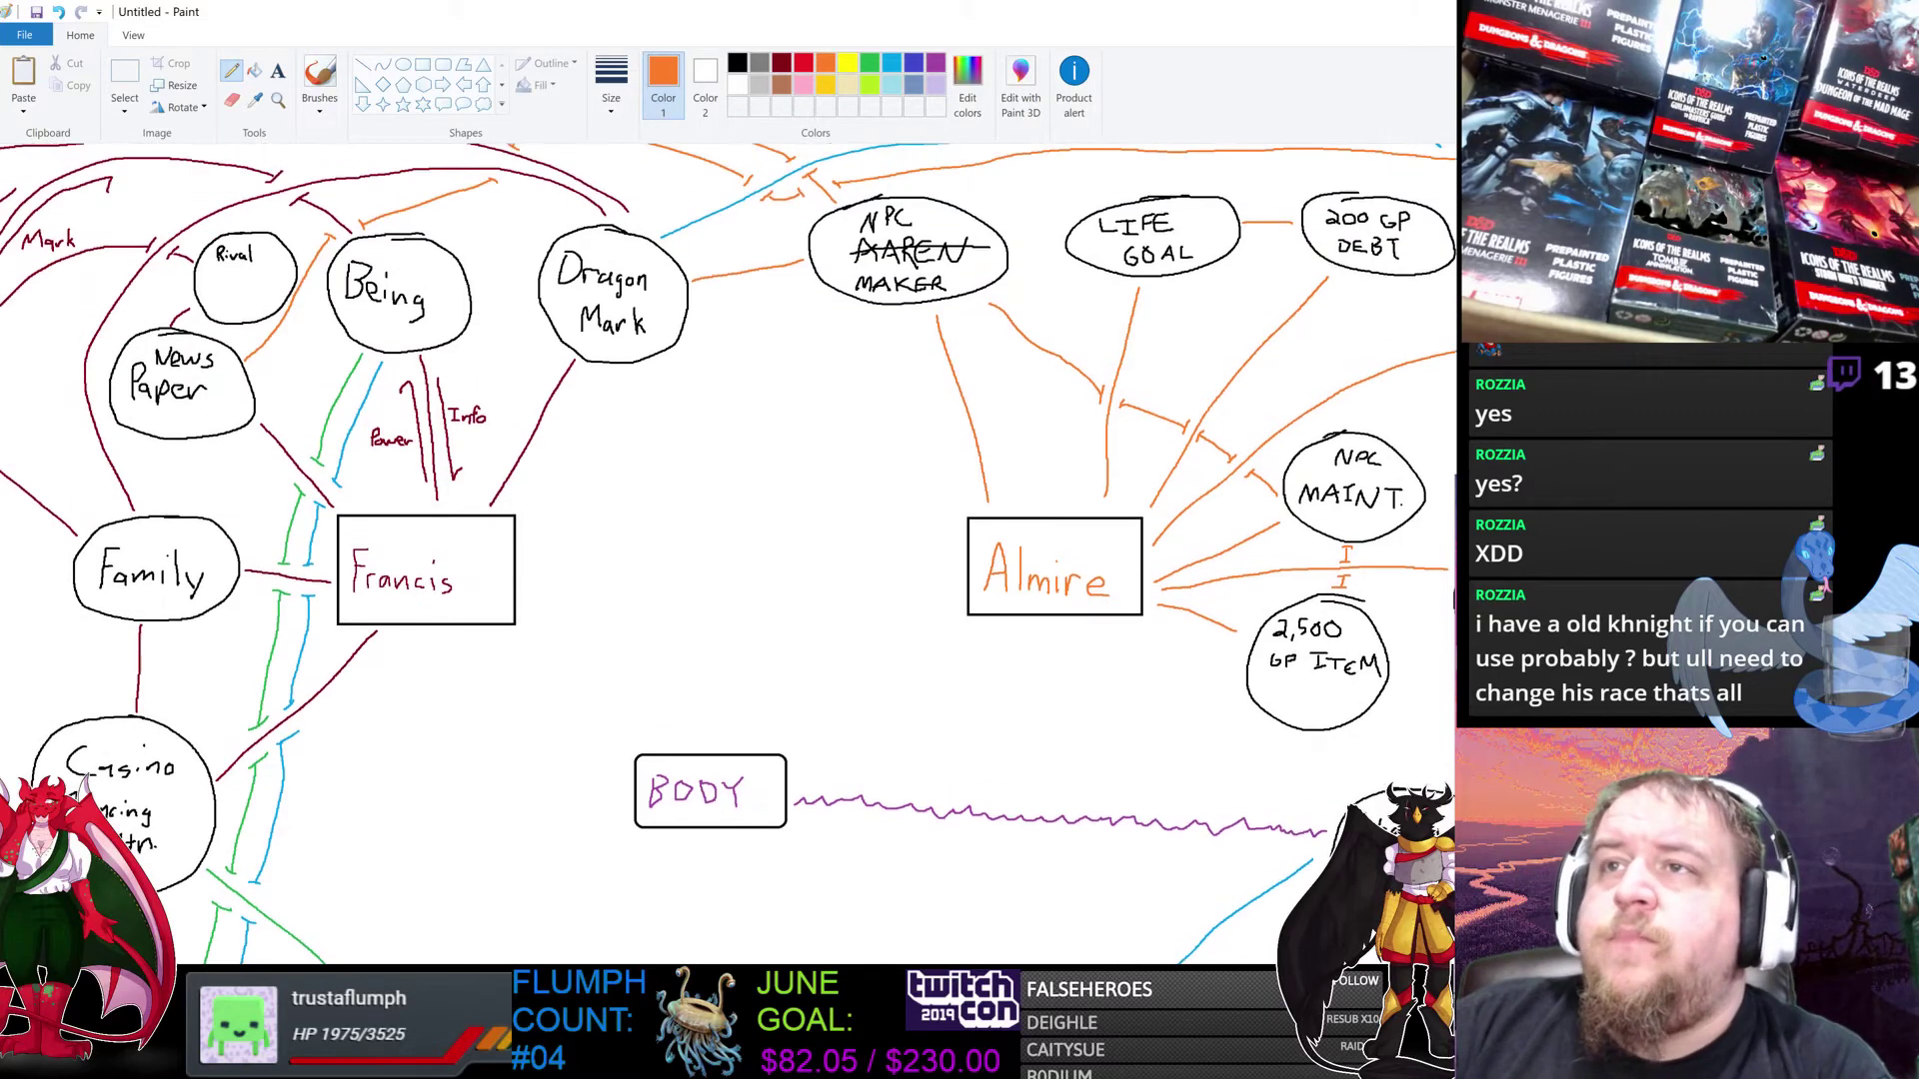
scroll(728, 554, "down", 2)
scroll(728, 554, "down", 1)
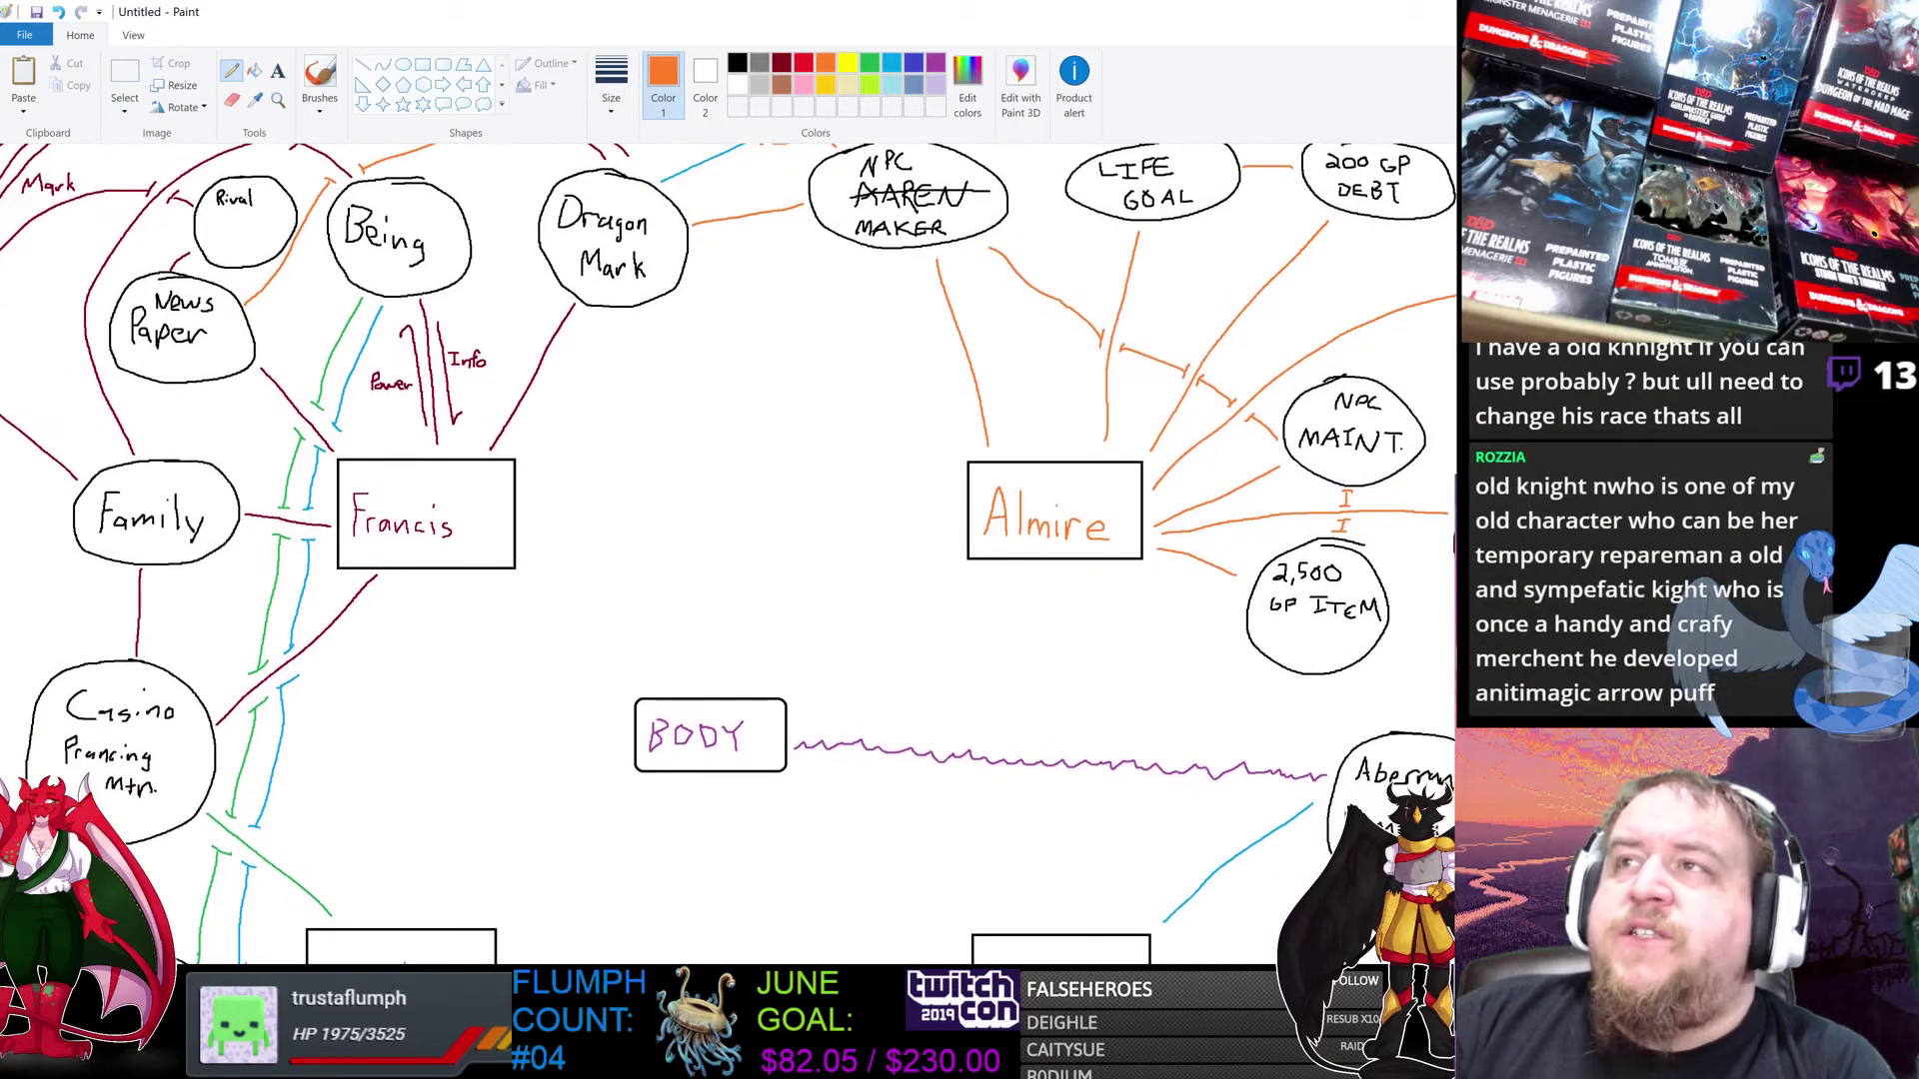
scroll(728, 554, "down", 5)
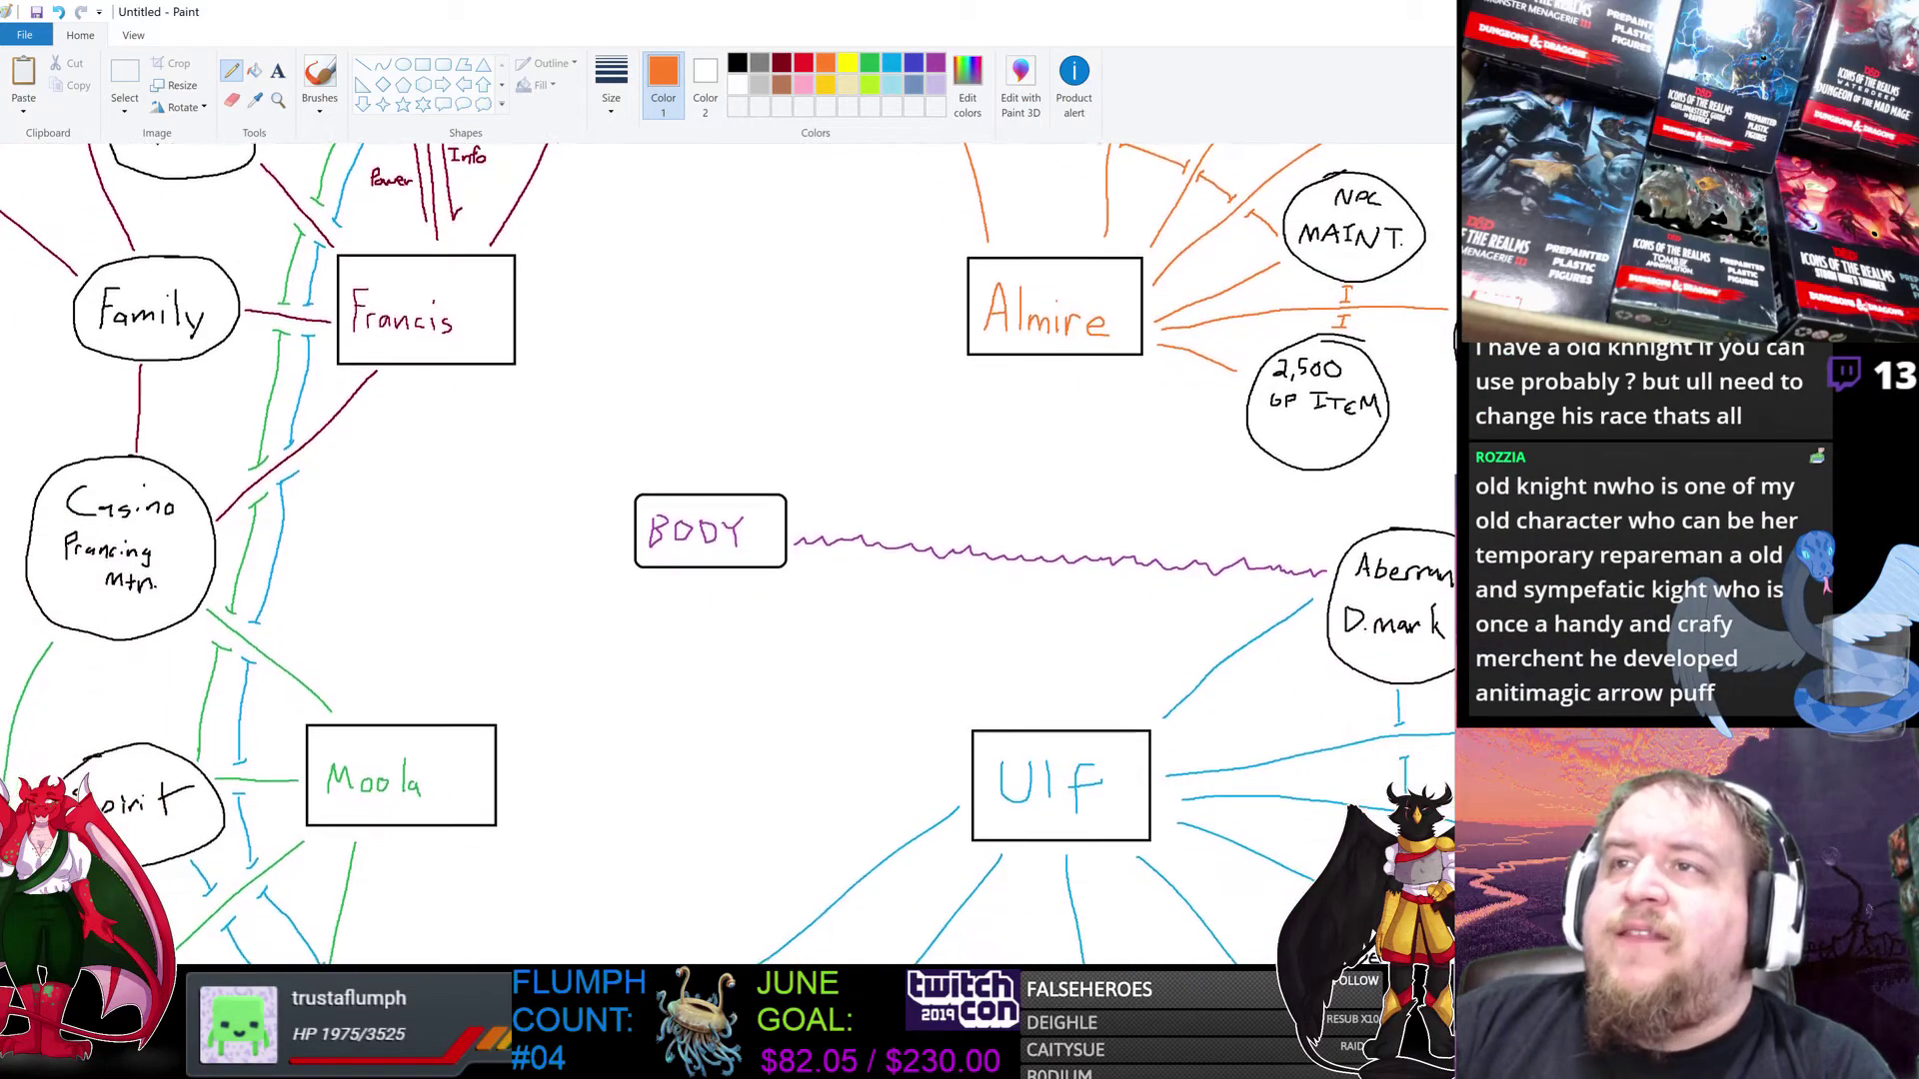
scroll(729, 554, "down", 2)
scroll(729, 554, "up", 1)
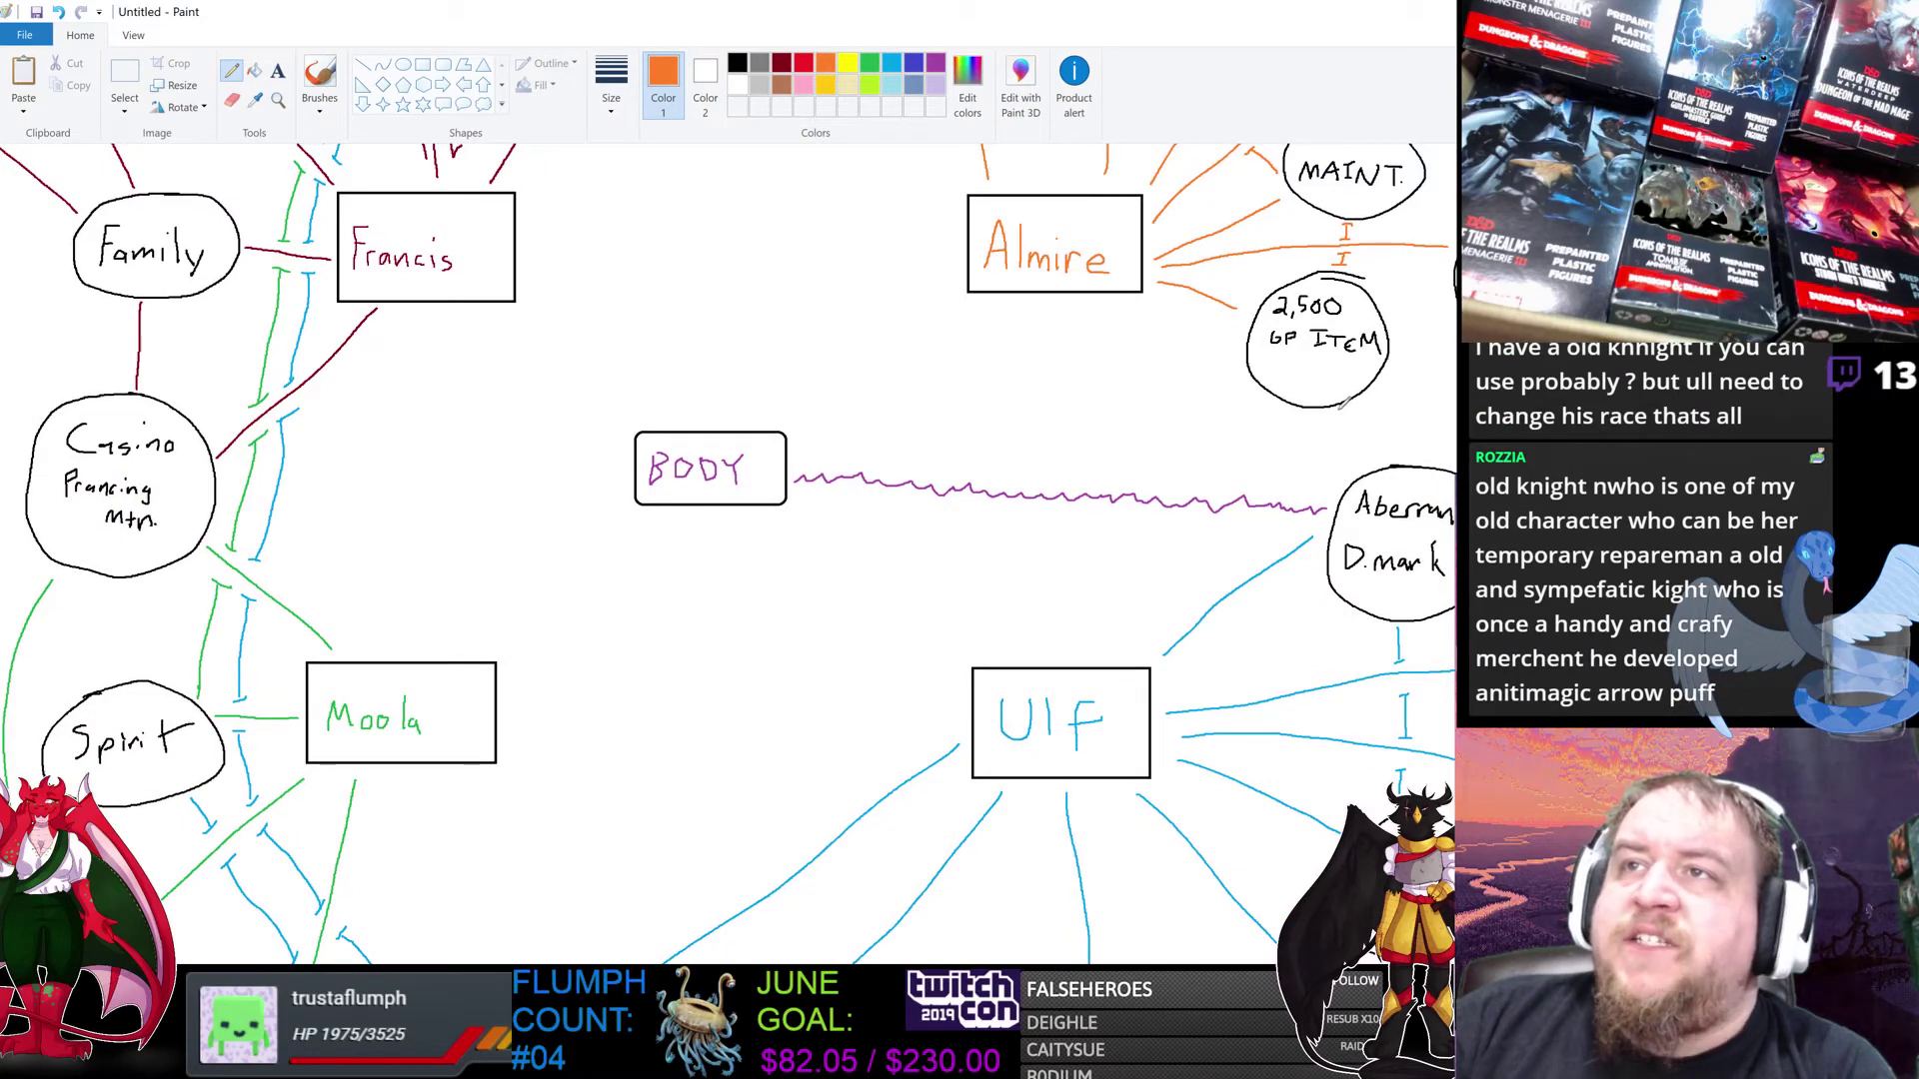
left_click_drag(1342, 408, 1371, 458)
scroll(1377, 458, "up", 1)
scroll(1378, 457, "up", 5)
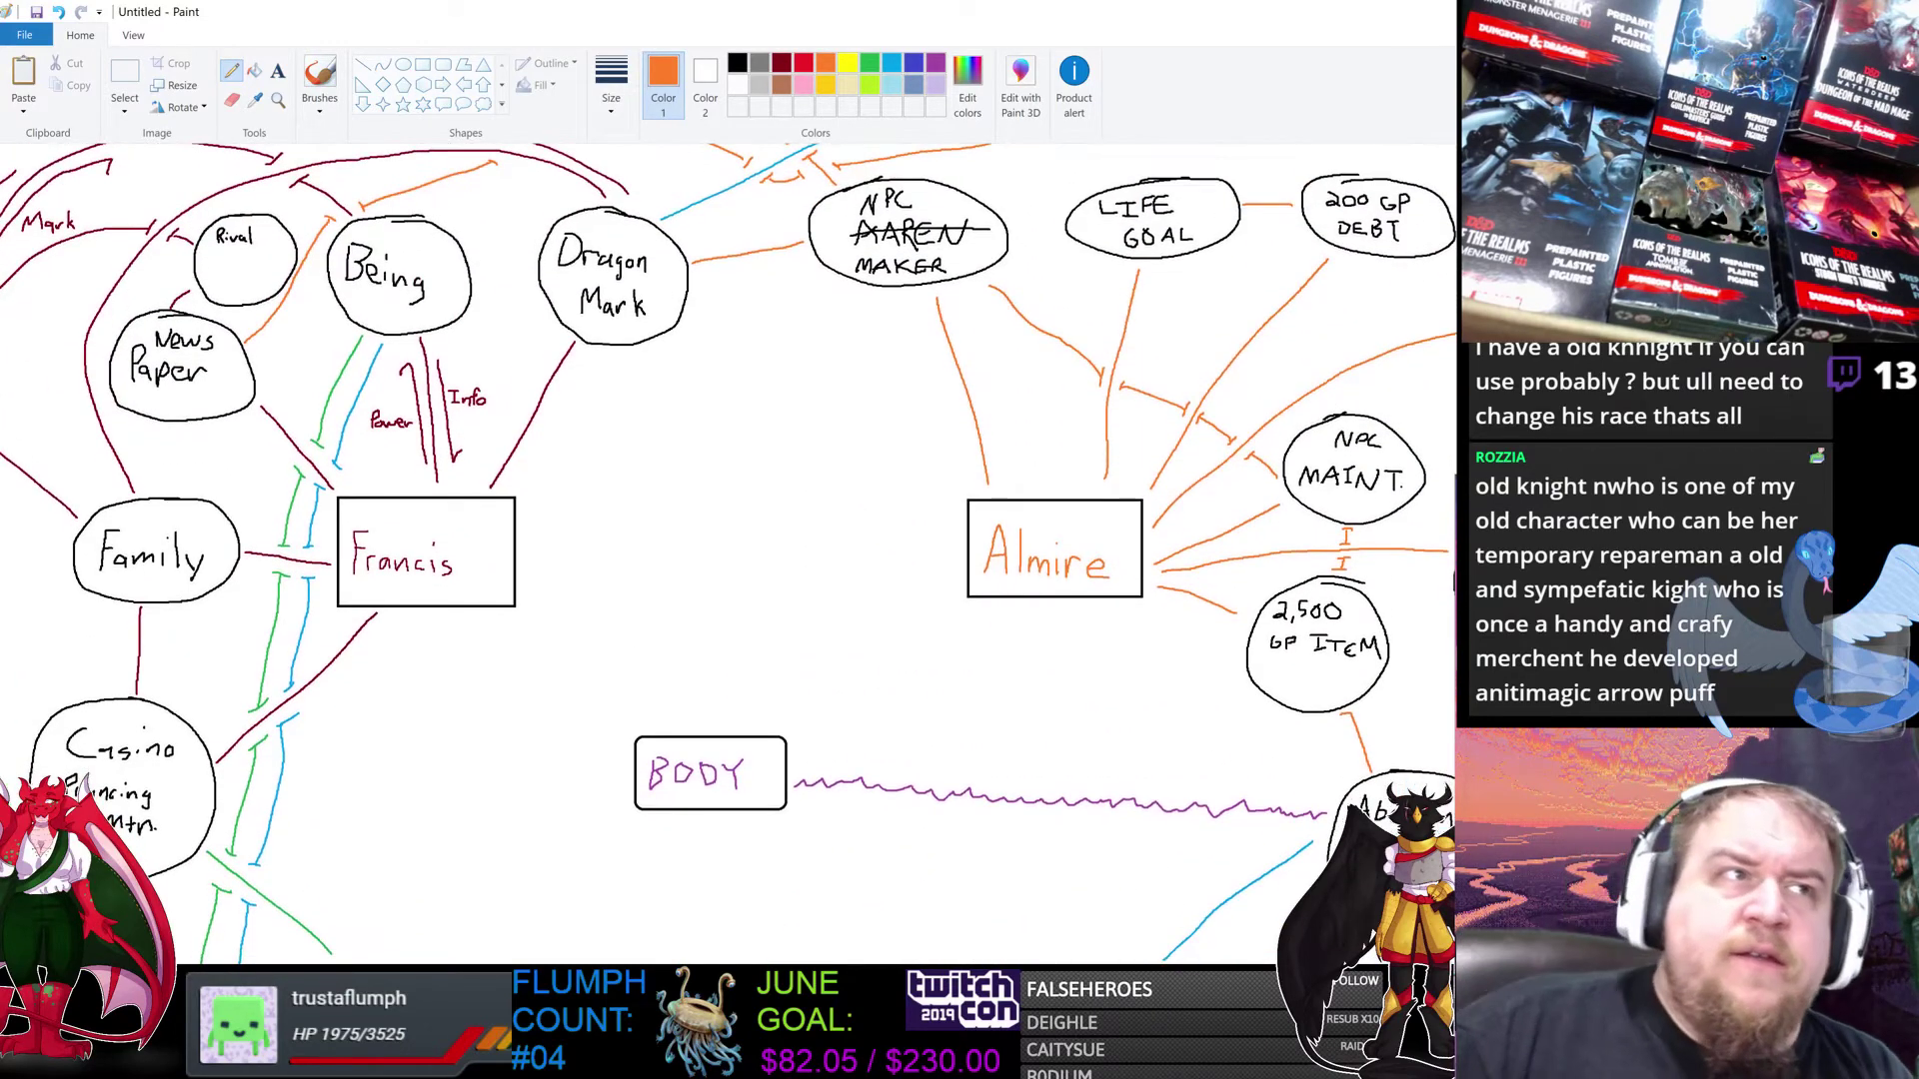
Step: Look over the Francis, Almire, Moola and Ulf sections for connections still missing around the central BODY box
scroll(1377, 457, "down", 3)
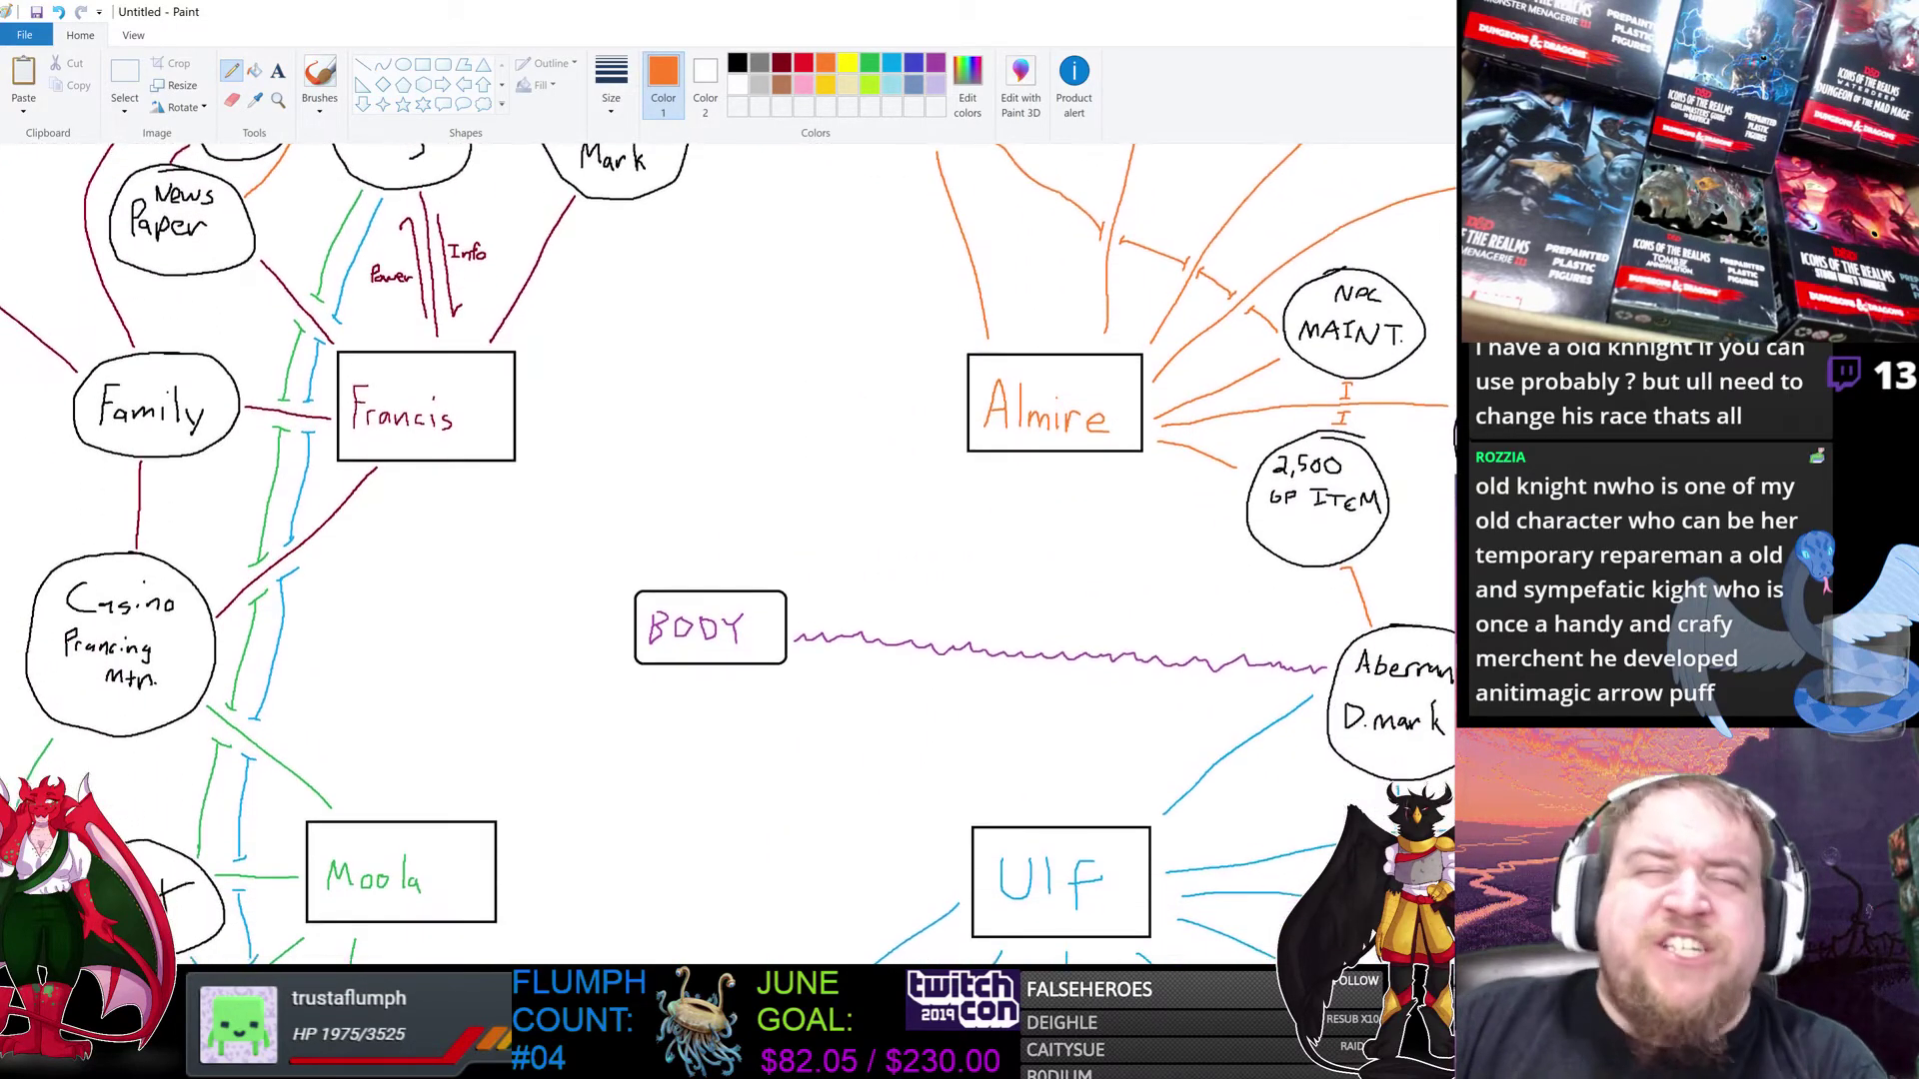
scroll(1377, 457, "up", 3)
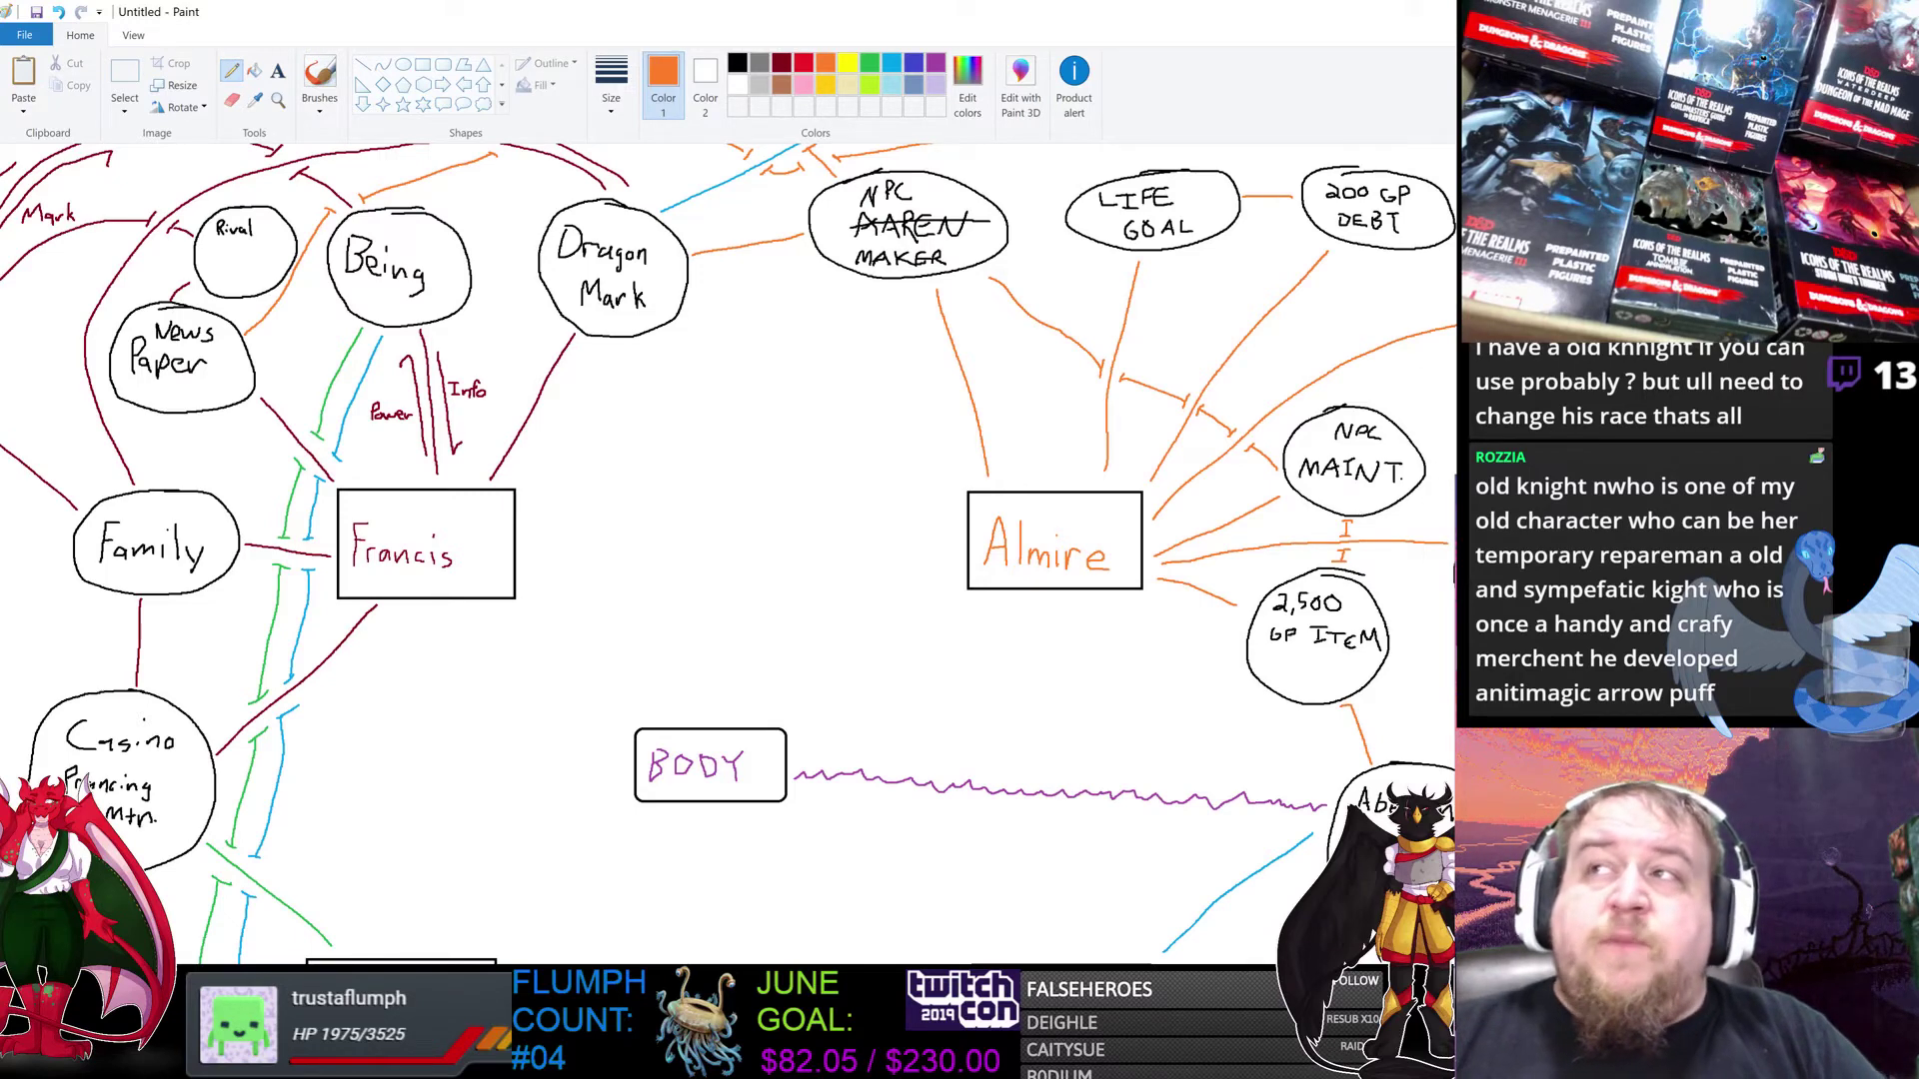
scroll(729, 552, "up", 1)
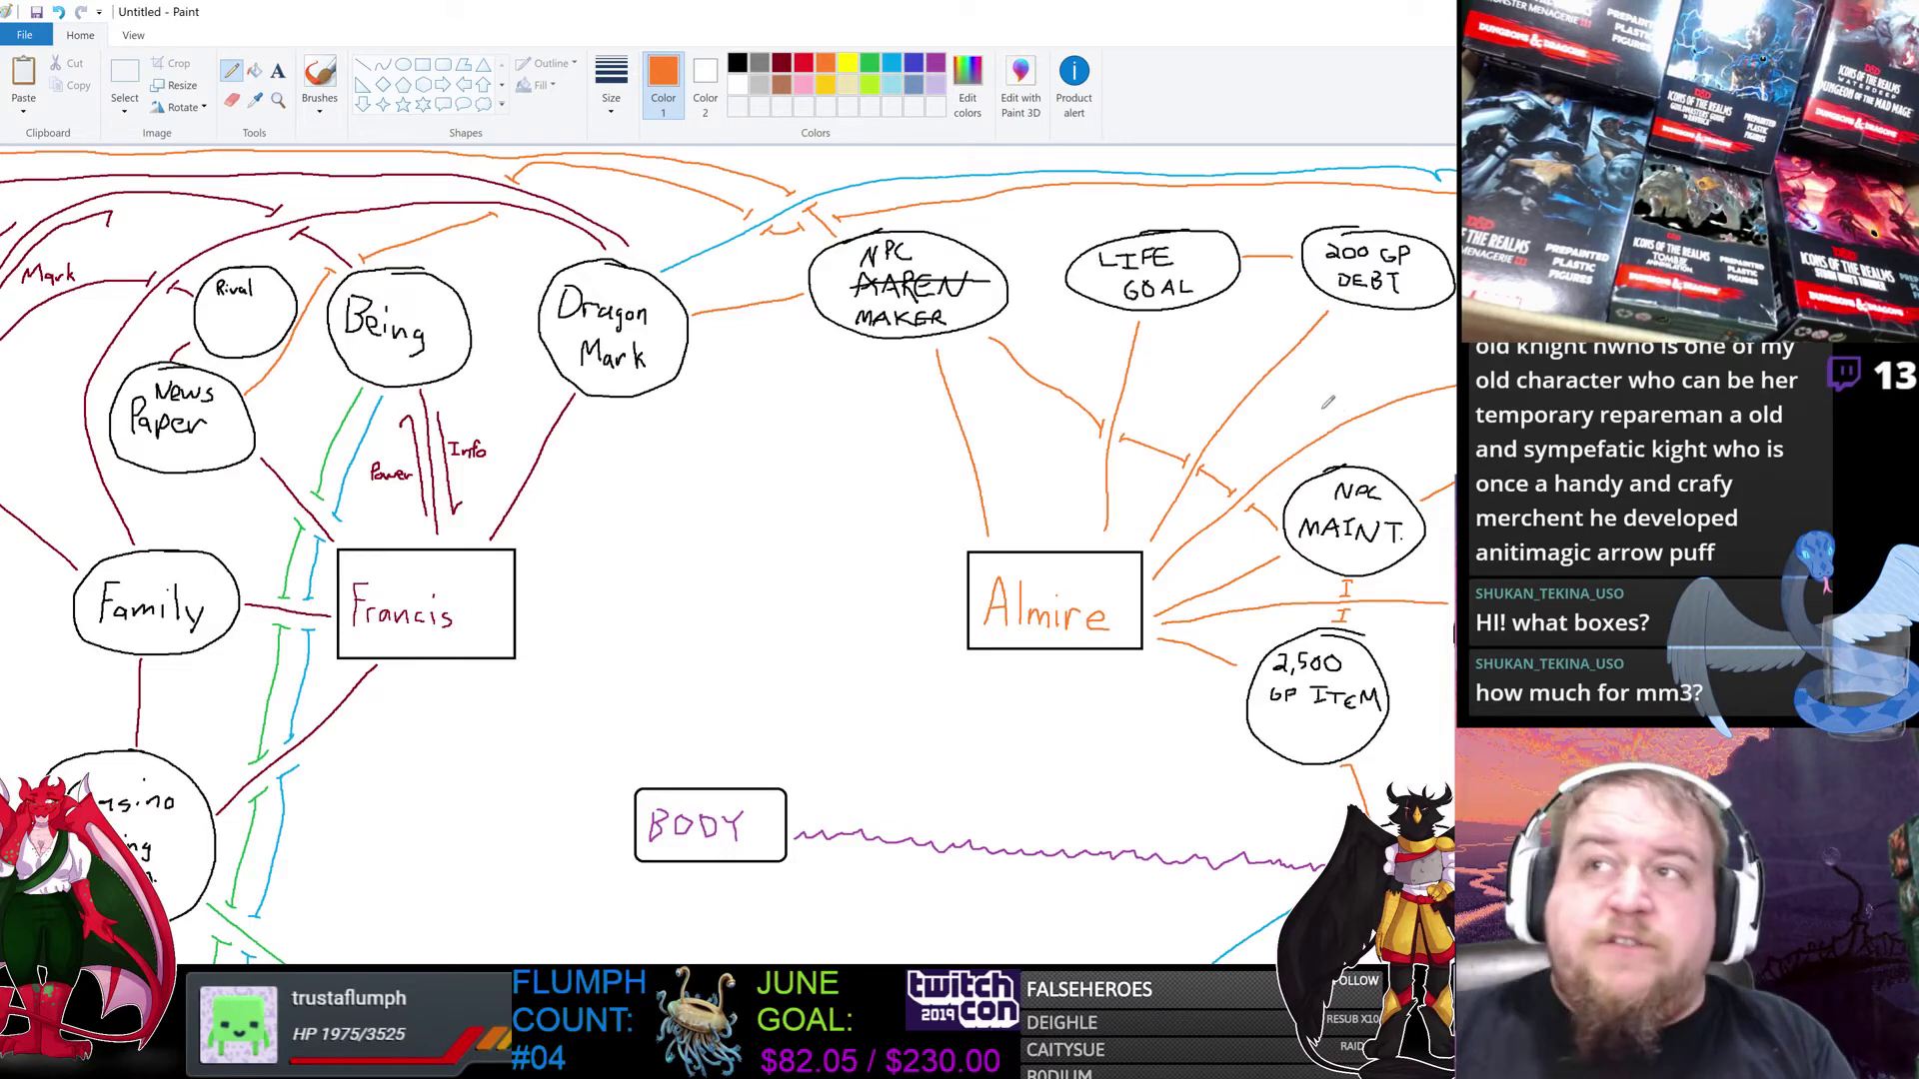
left_click(736, 64)
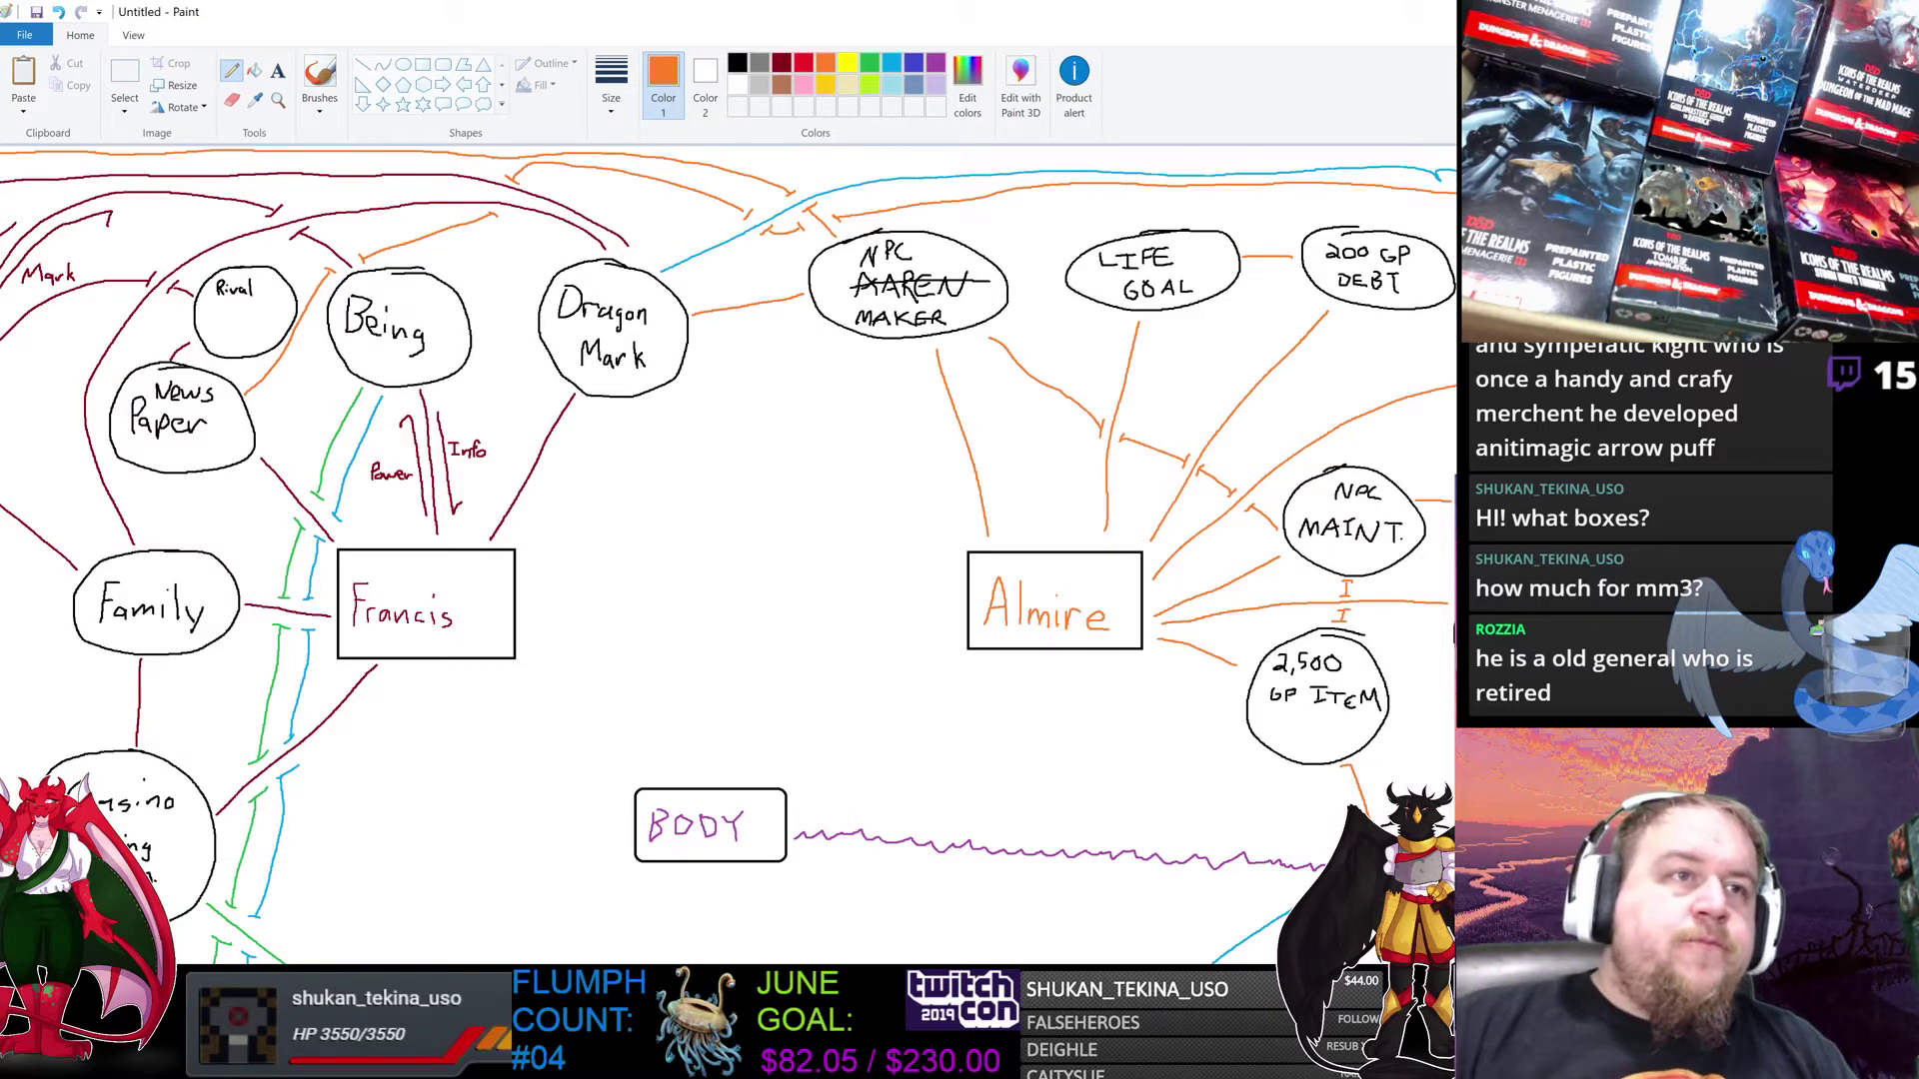
scroll(729, 553, "down", 5)
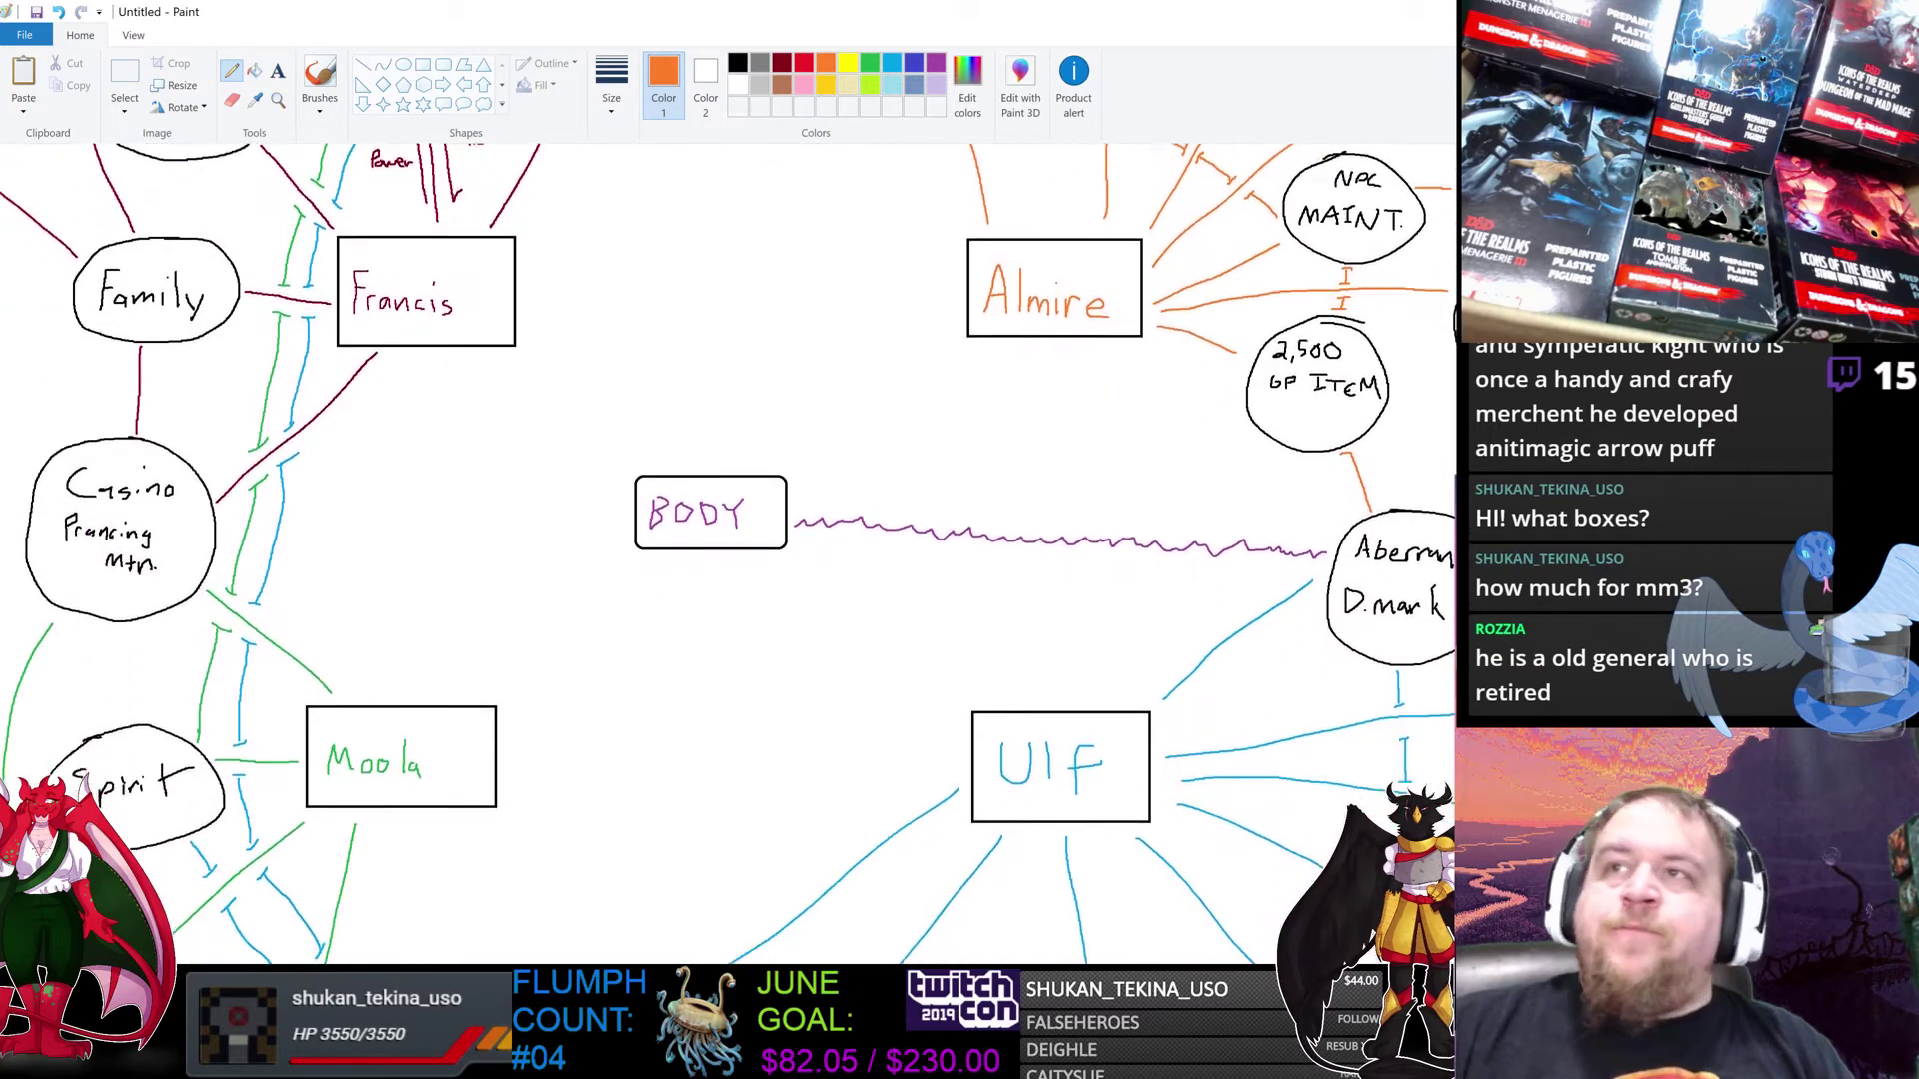
scroll(729, 553, "down", 4)
scroll(728, 553, "up", 7)
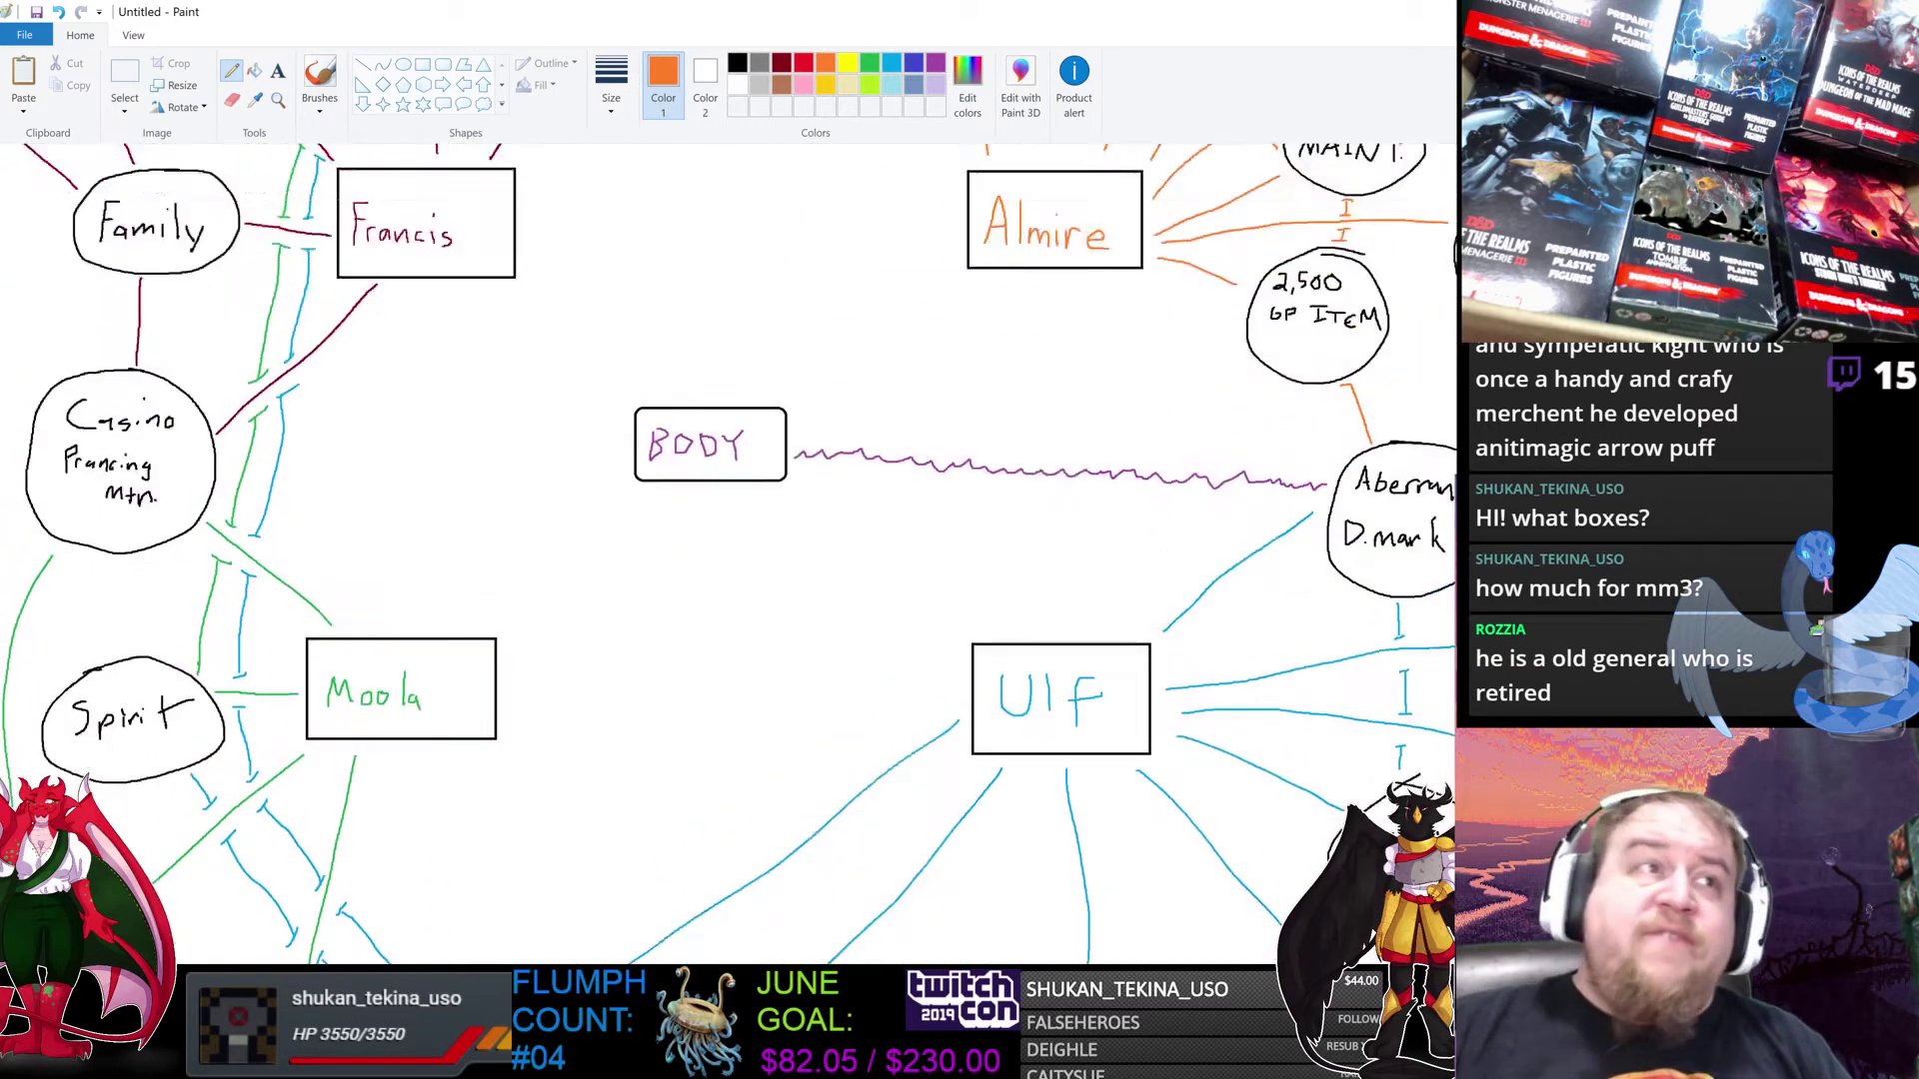
scroll(729, 552, "up", 2)
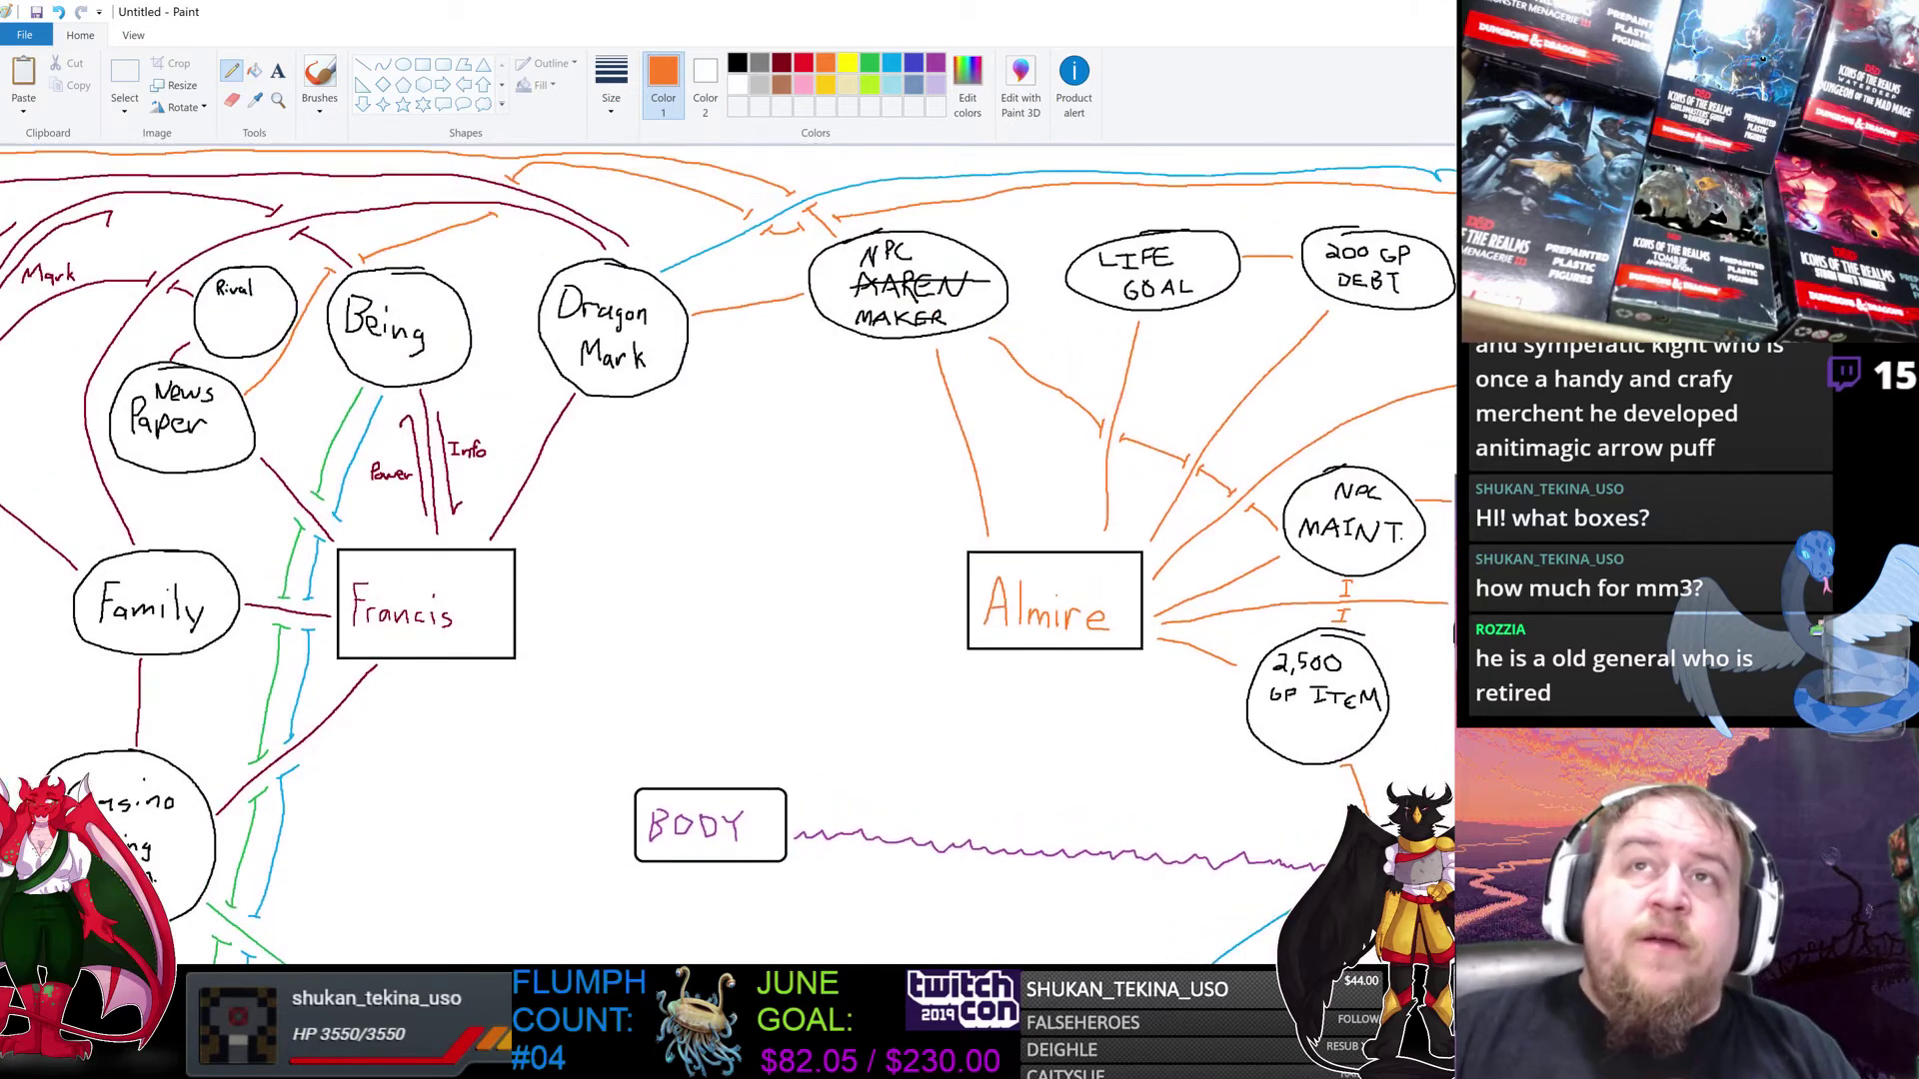
scroll(728, 552, "down", 1)
scroll(728, 553, "up", 1)
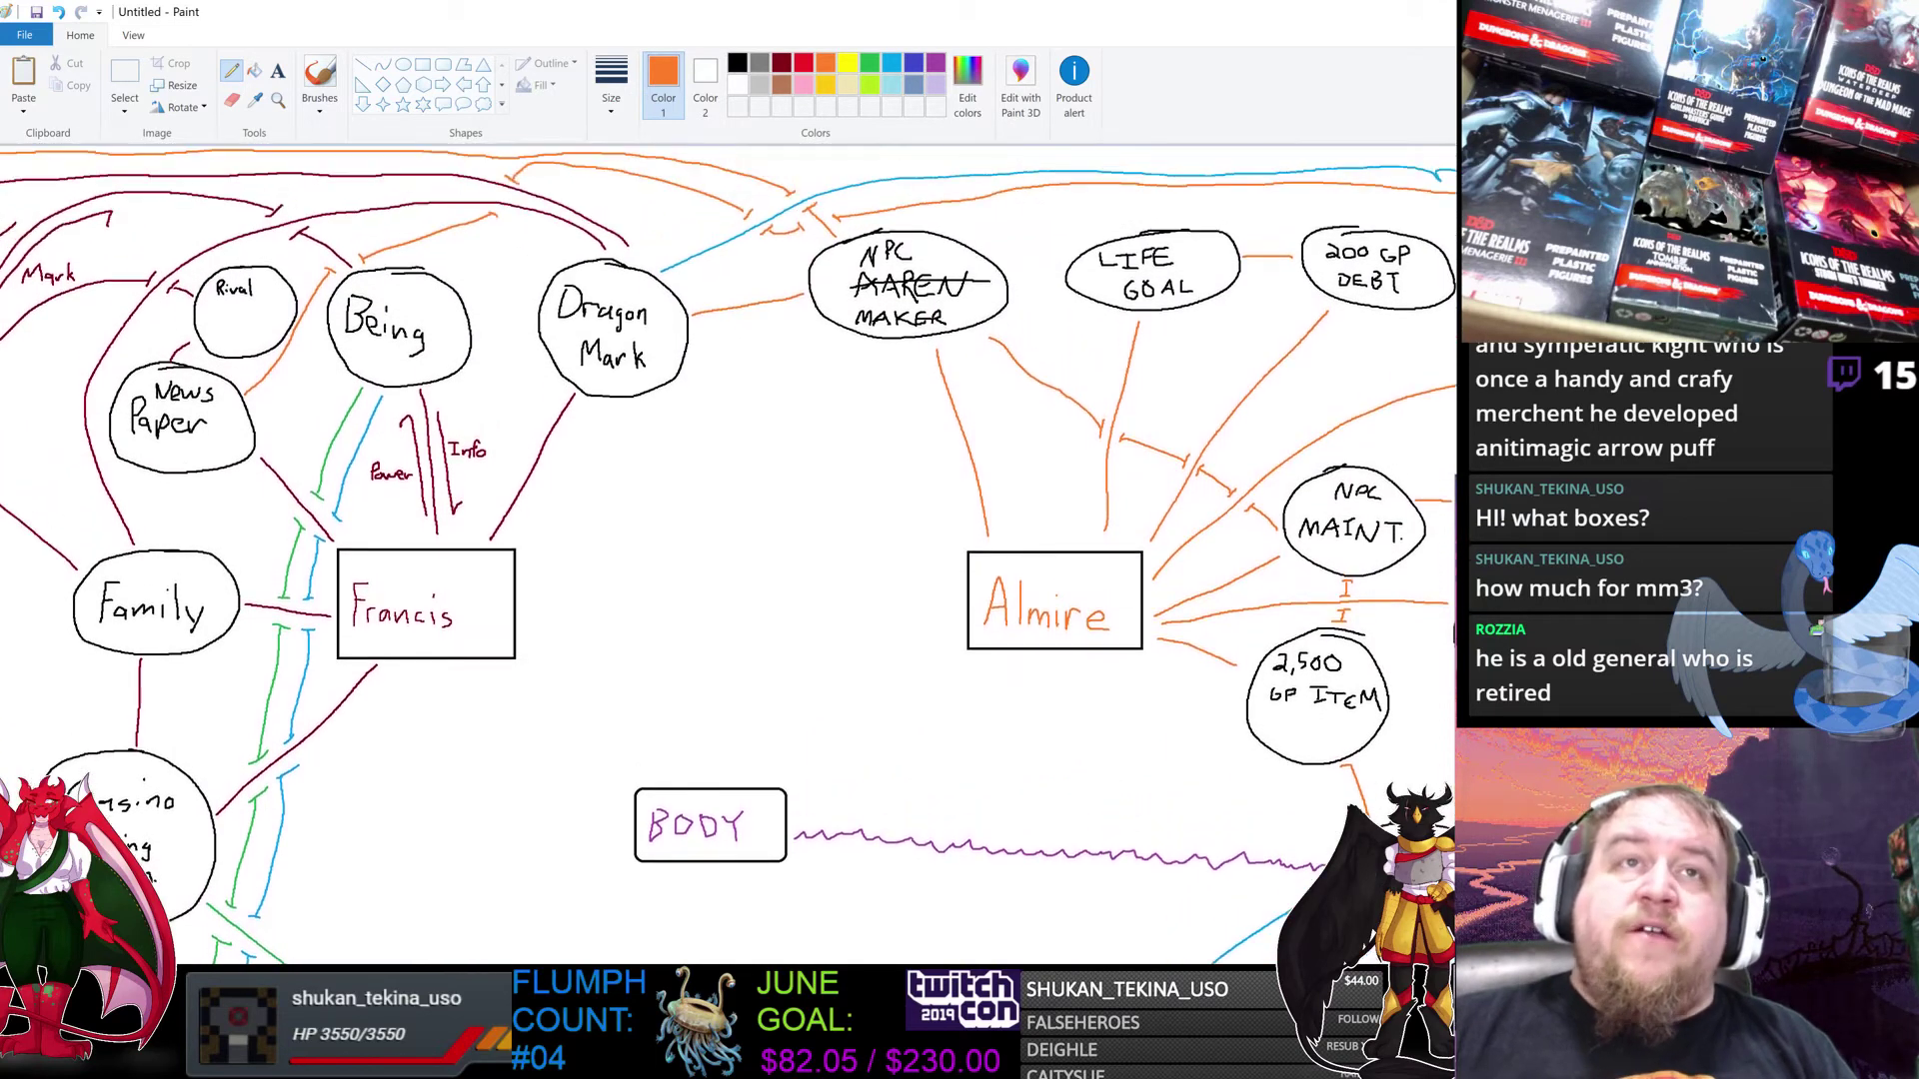
scroll(729, 553, "down", 7)
scroll(729, 553, "down", 1)
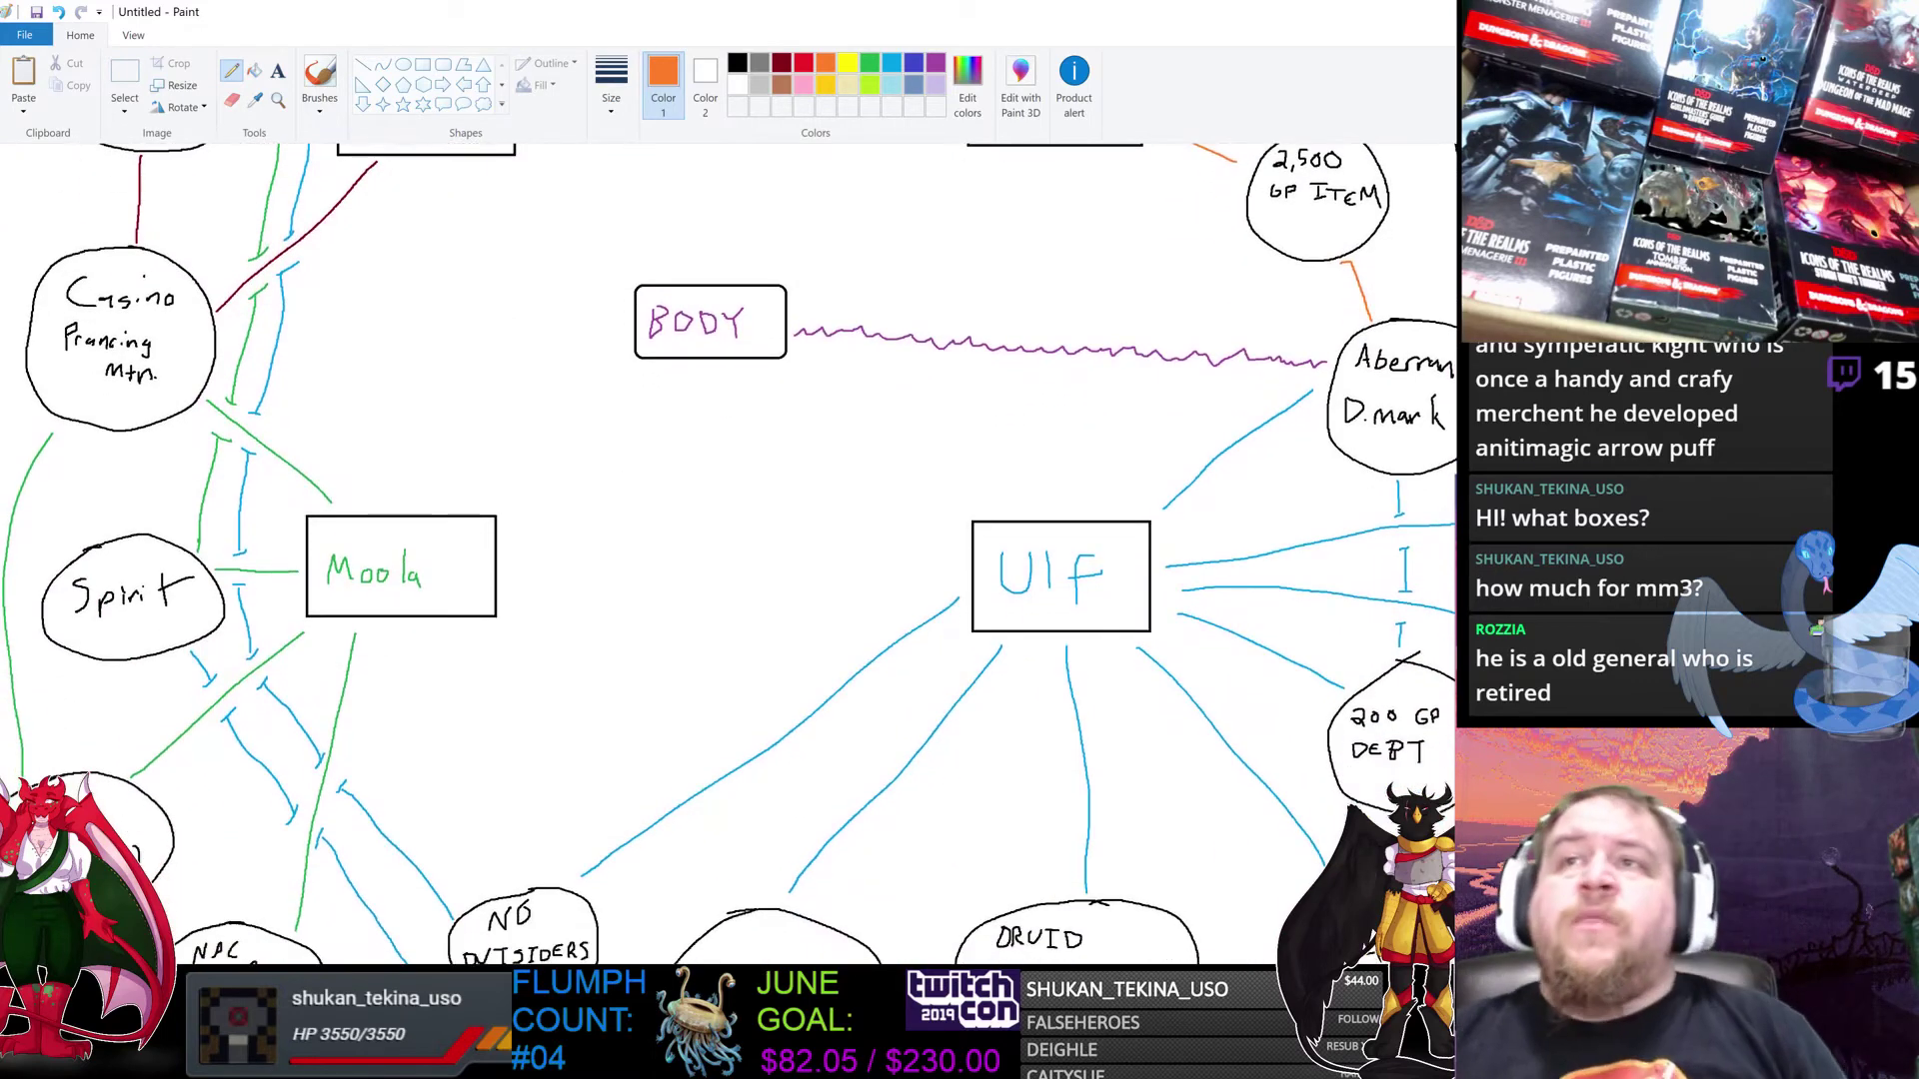
scroll(729, 553, "down", 2)
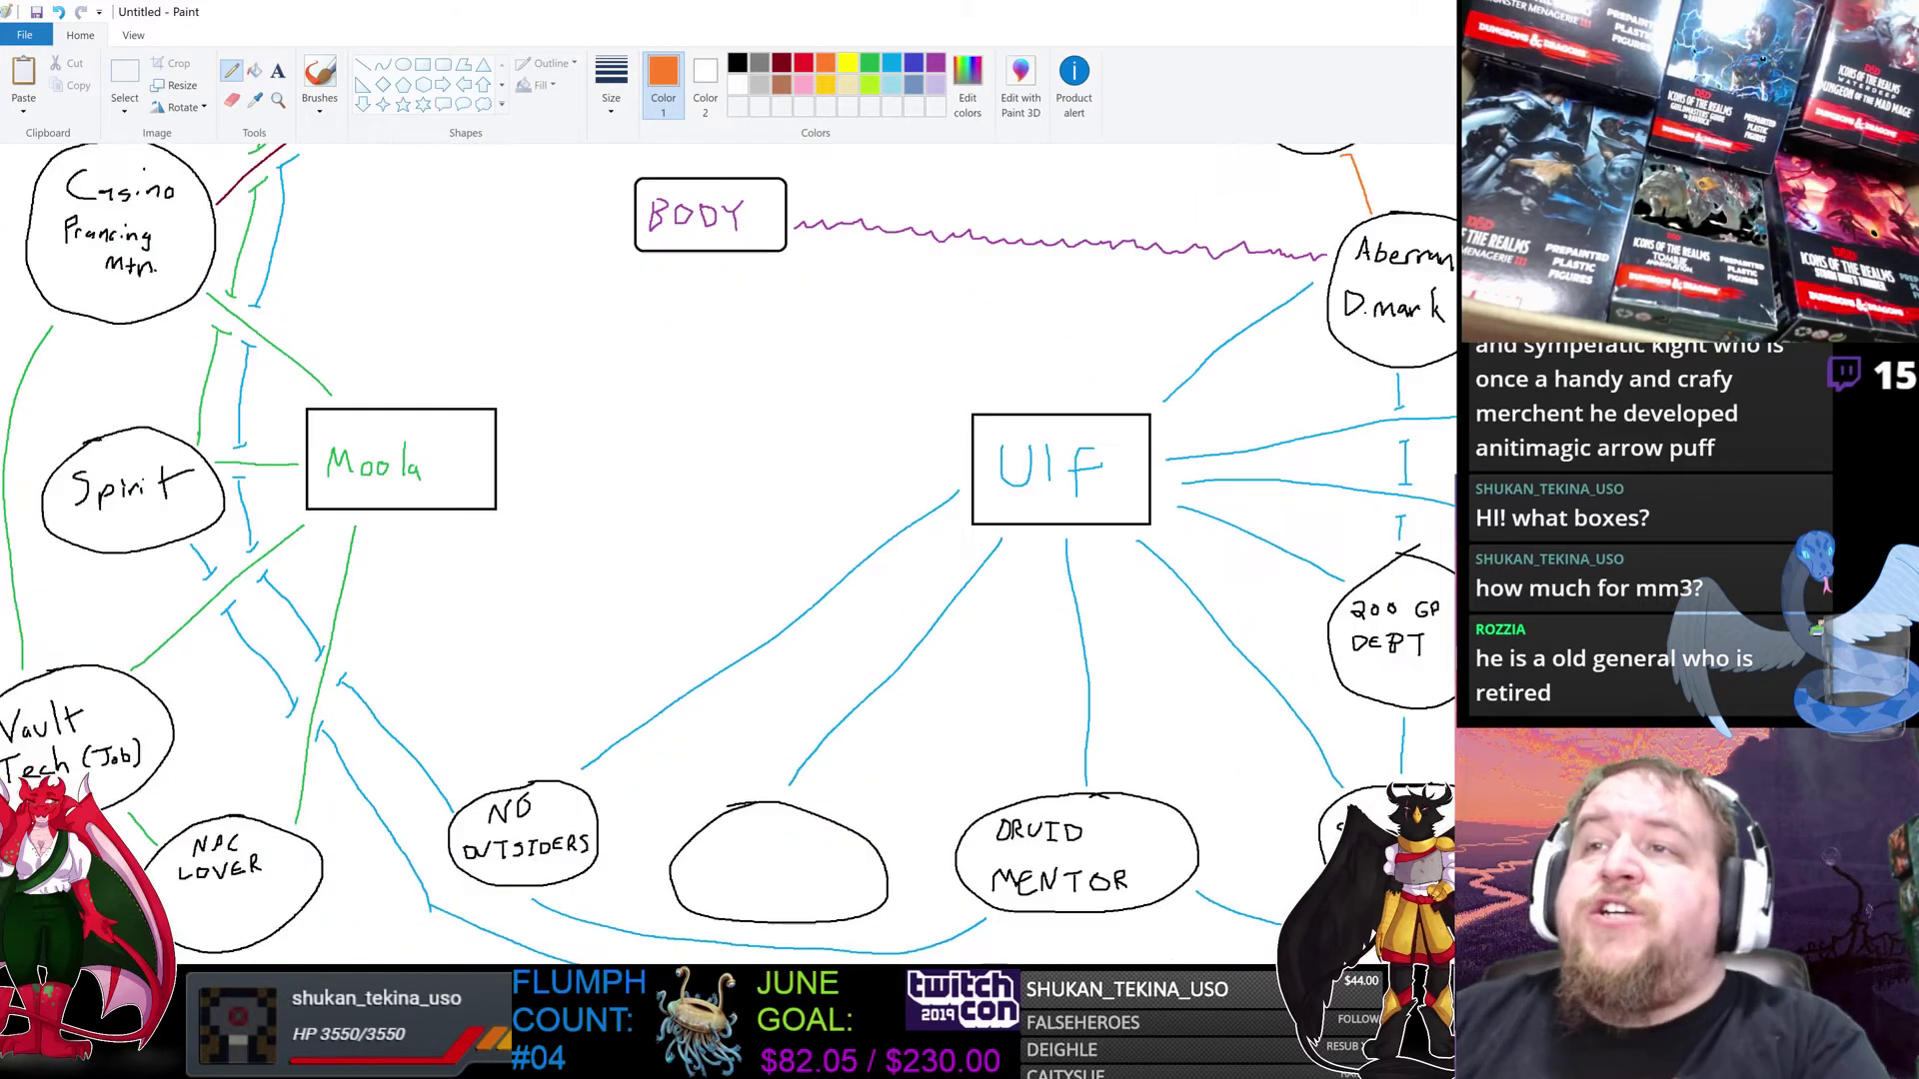
scroll(729, 553, "up", 2)
scroll(729, 553, "up", 6)
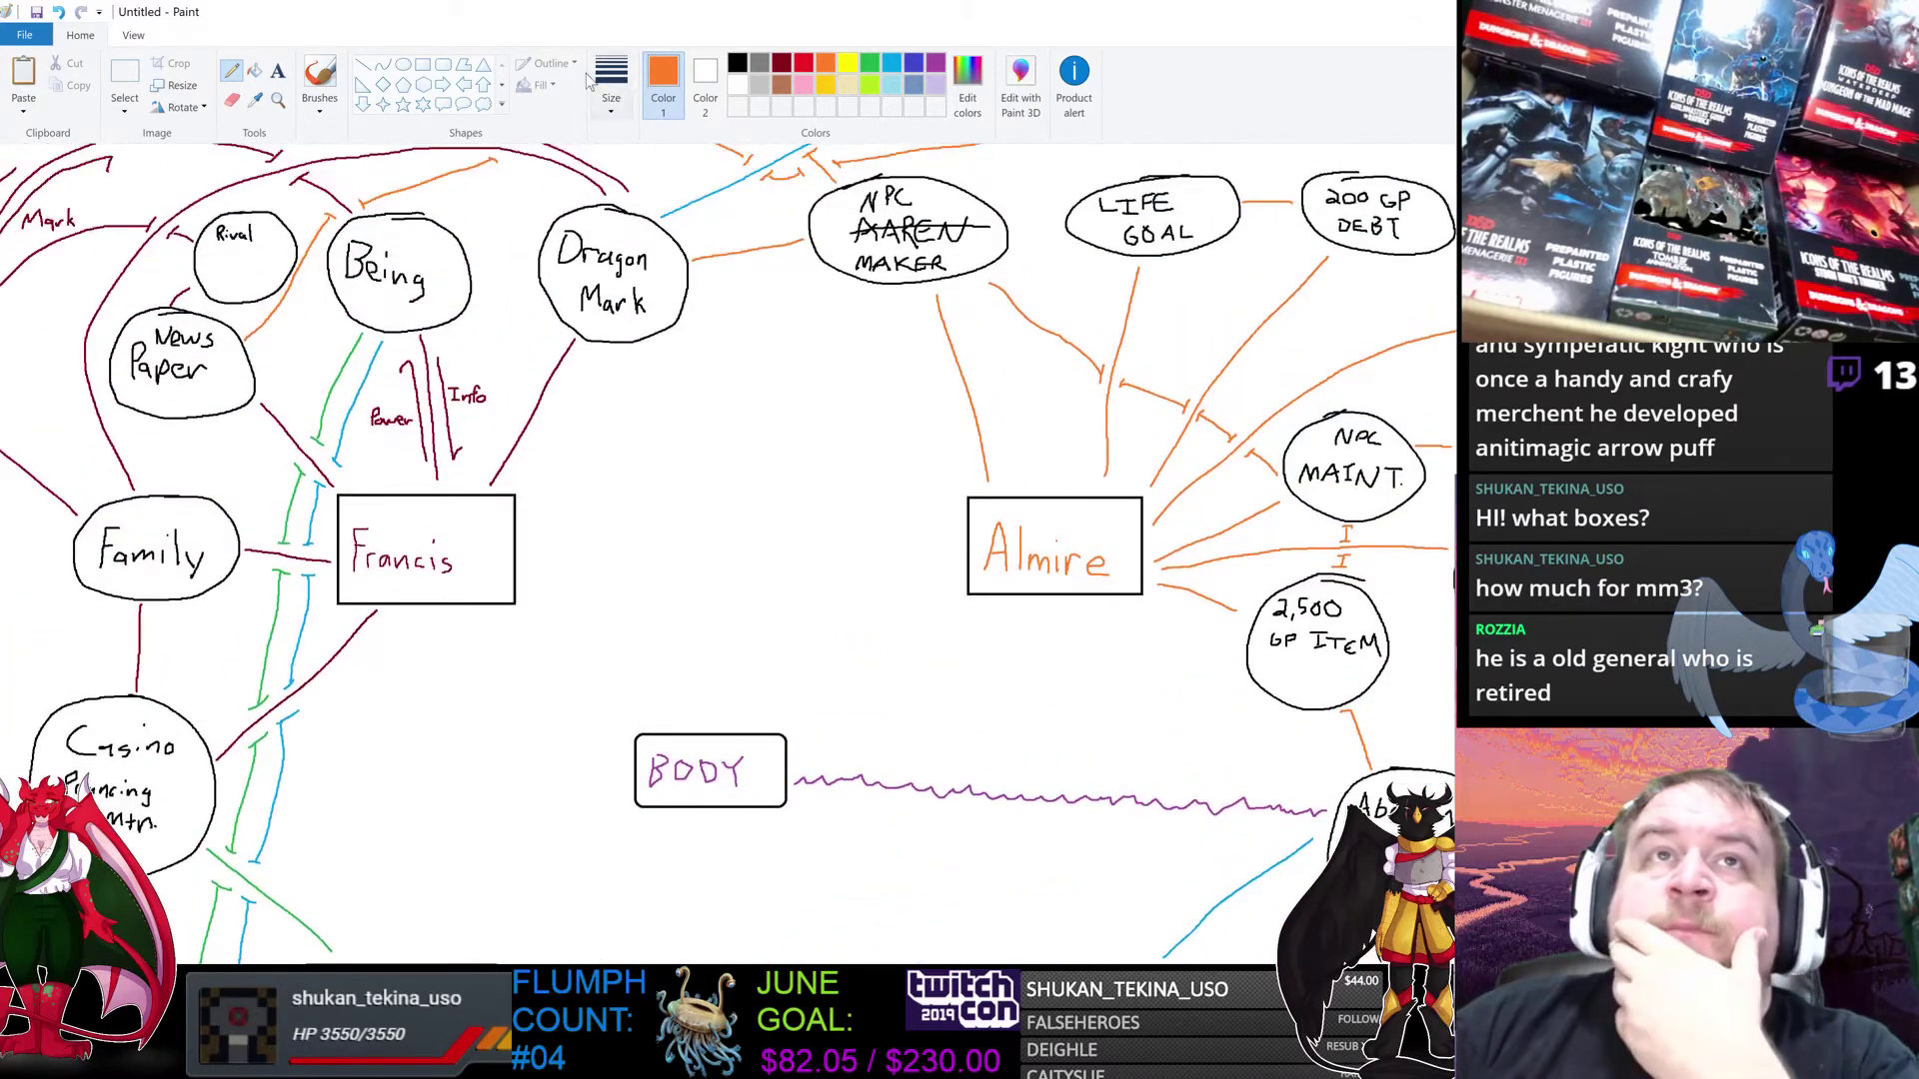
left_click(231, 101)
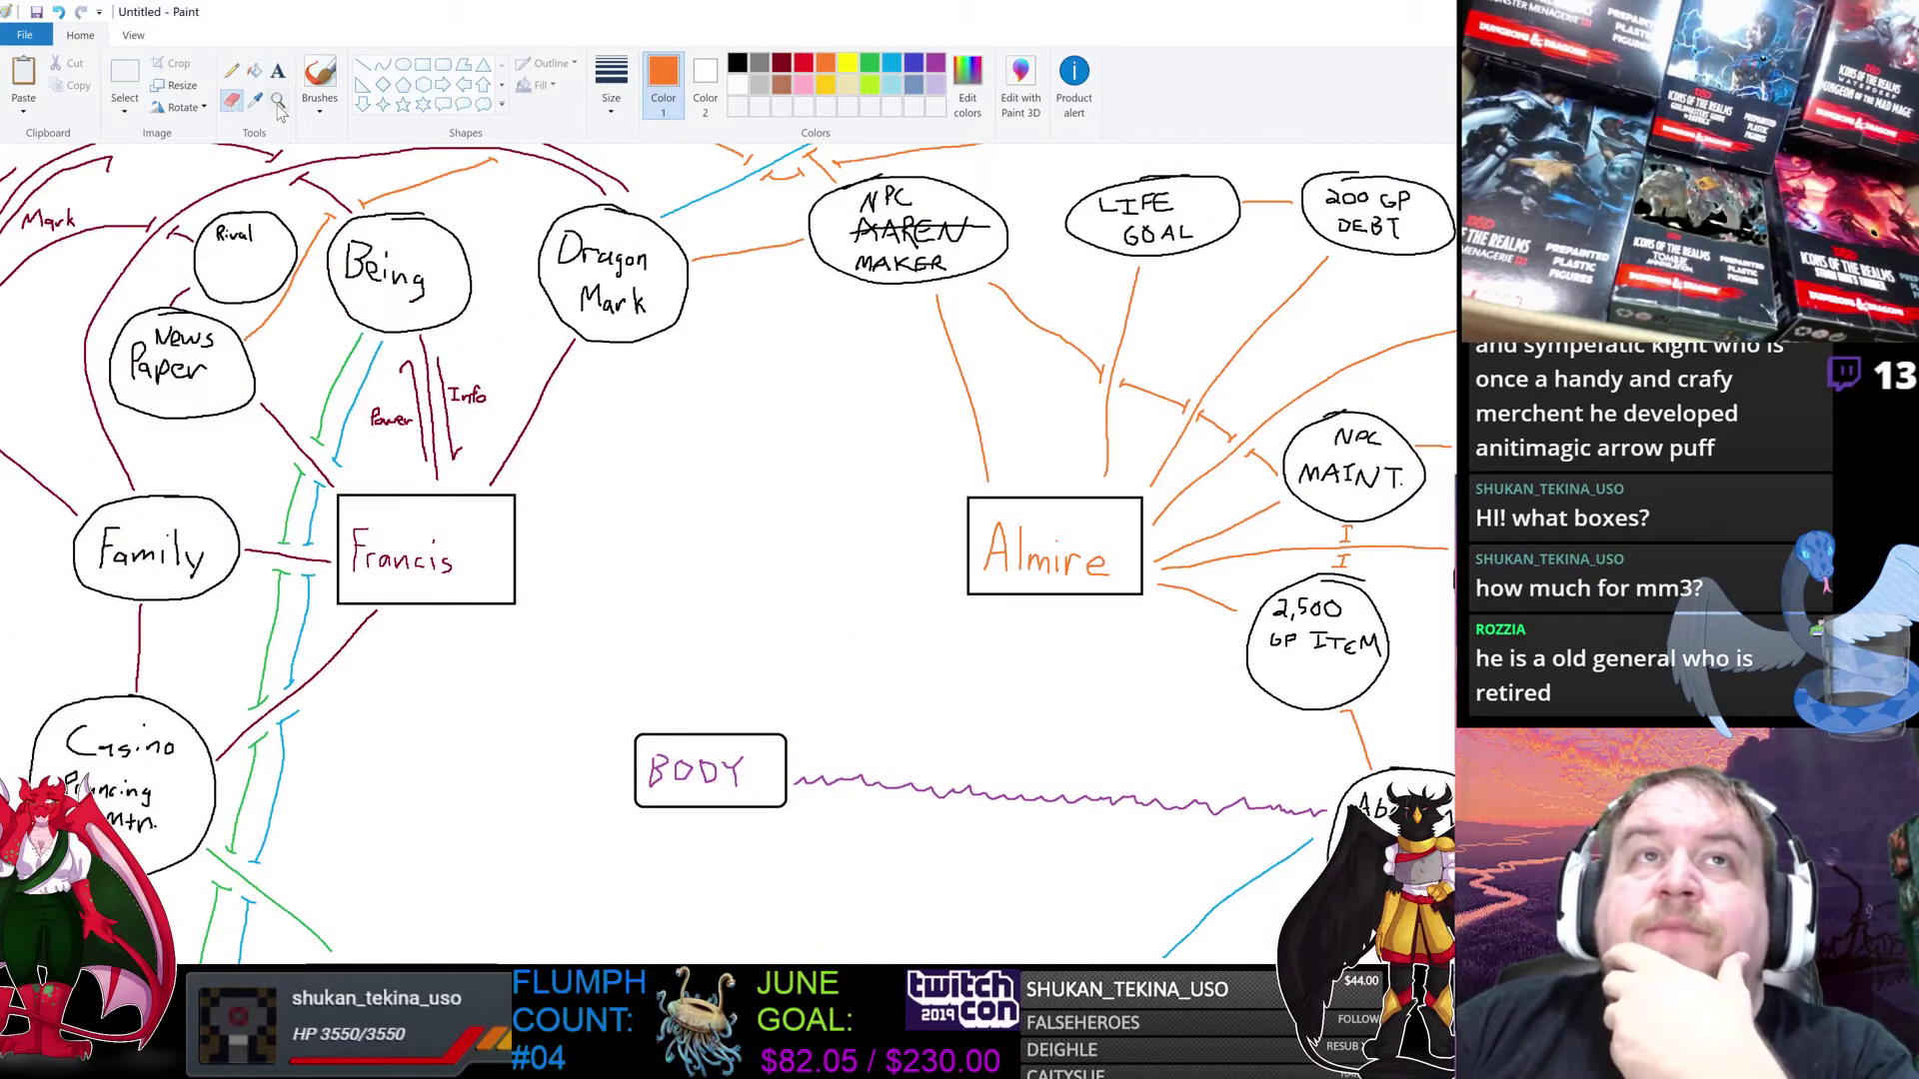
left_click(613, 112)
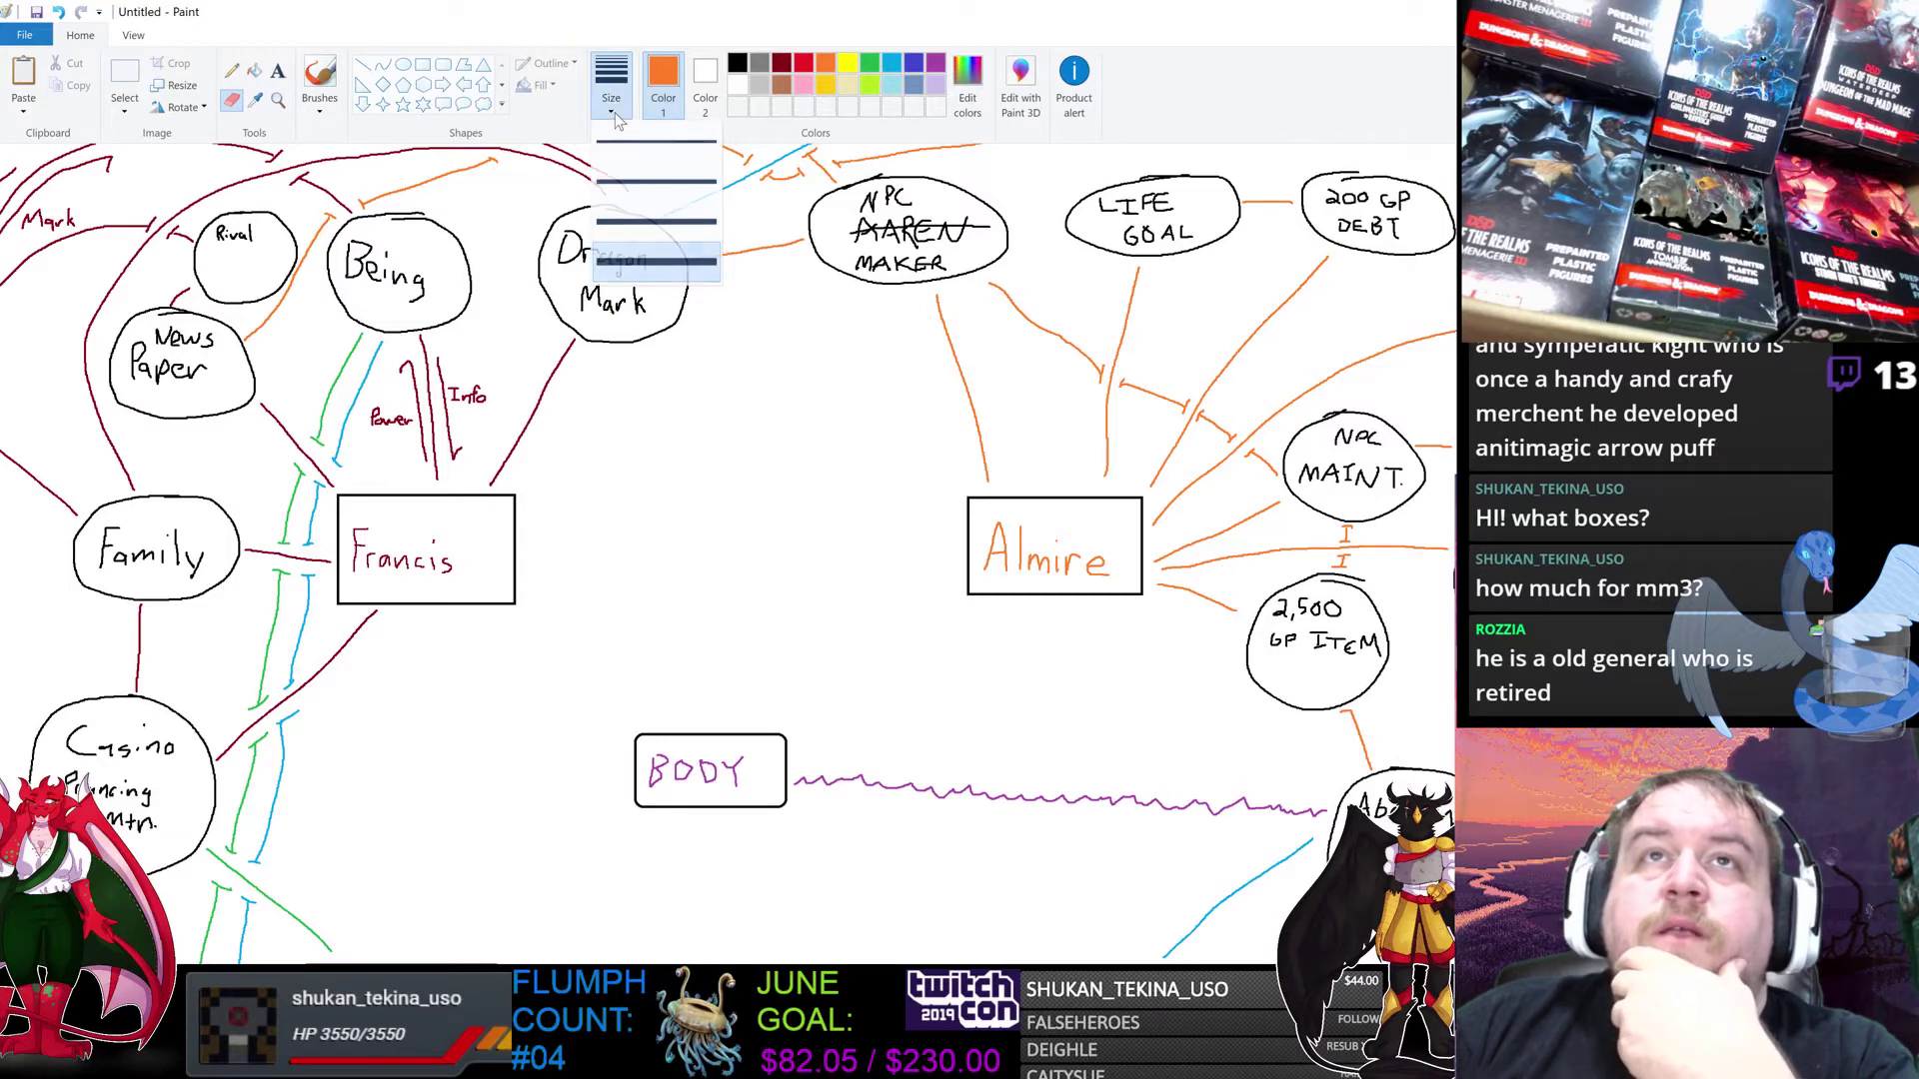
left_click(631, 200)
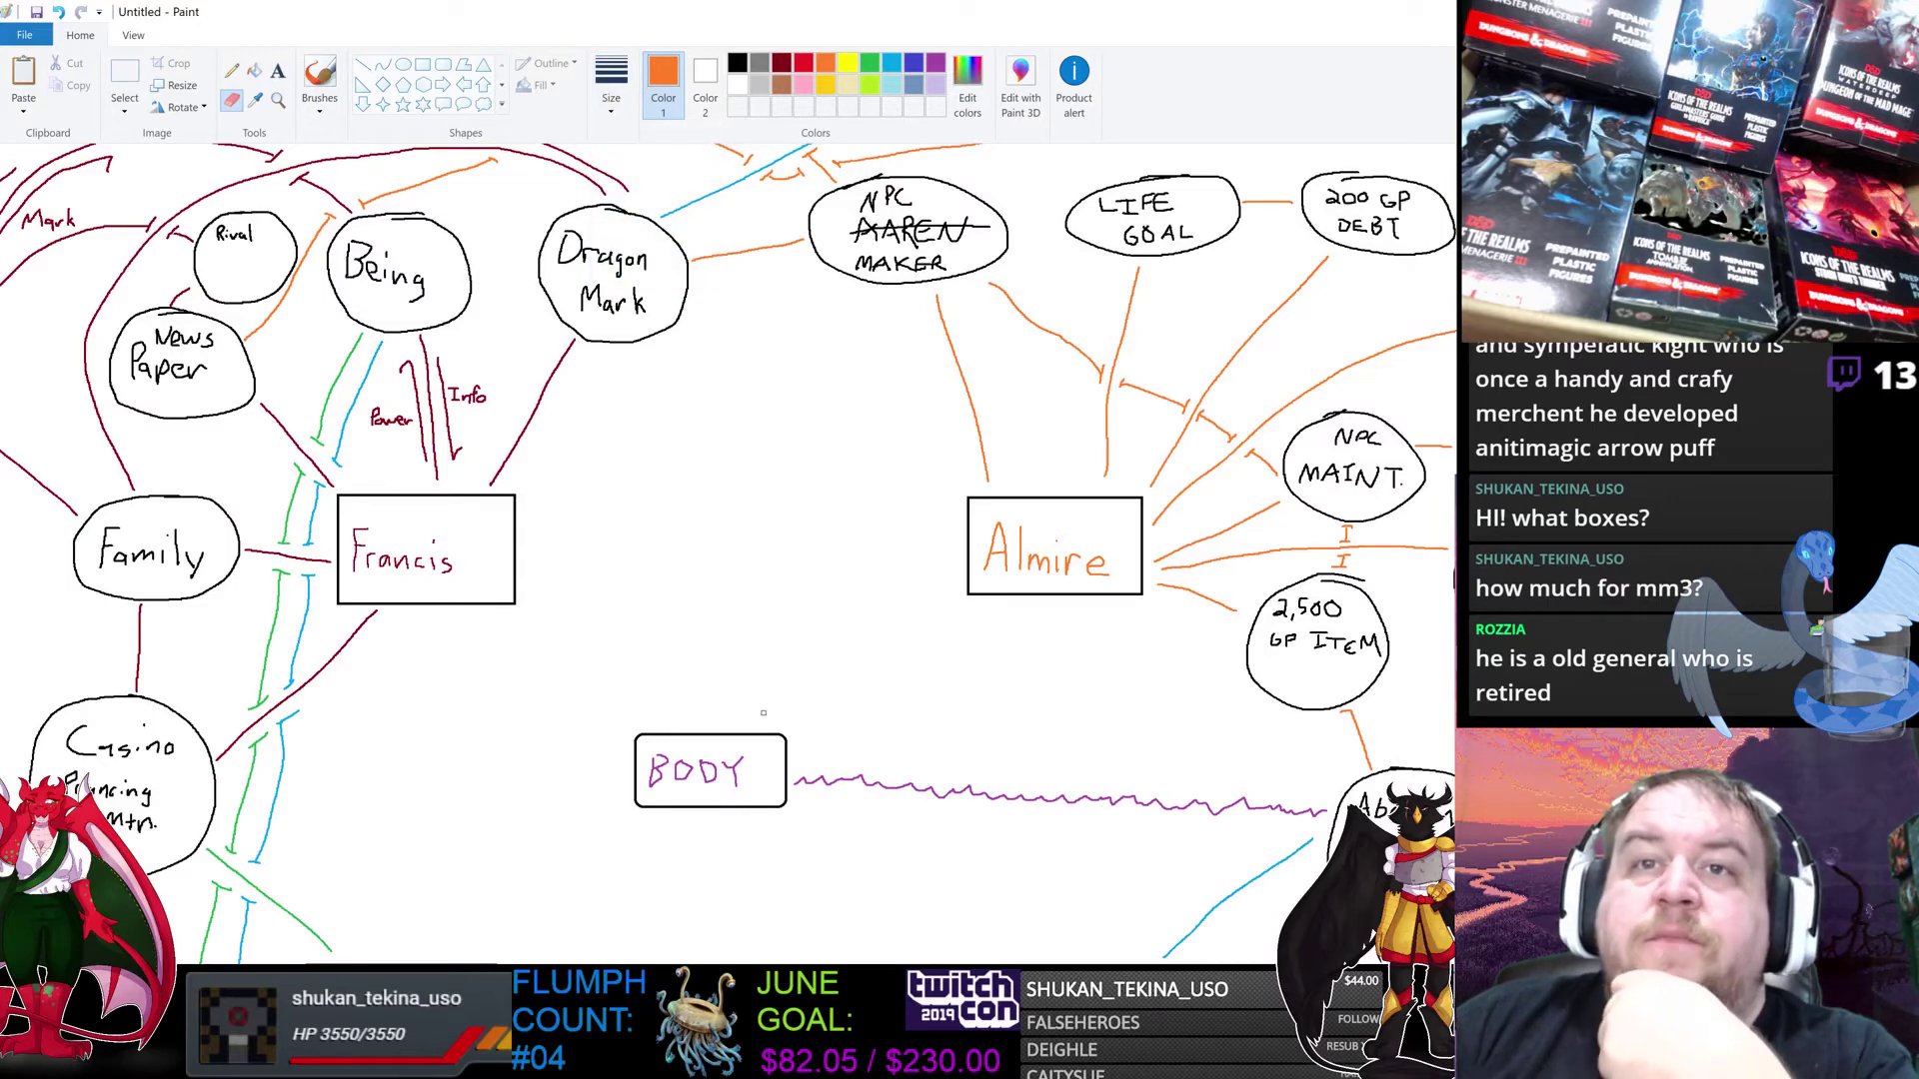
Step: Remove the central BODY box, its lettering and the purple wavy line by filling them with white
left_click(254, 71)
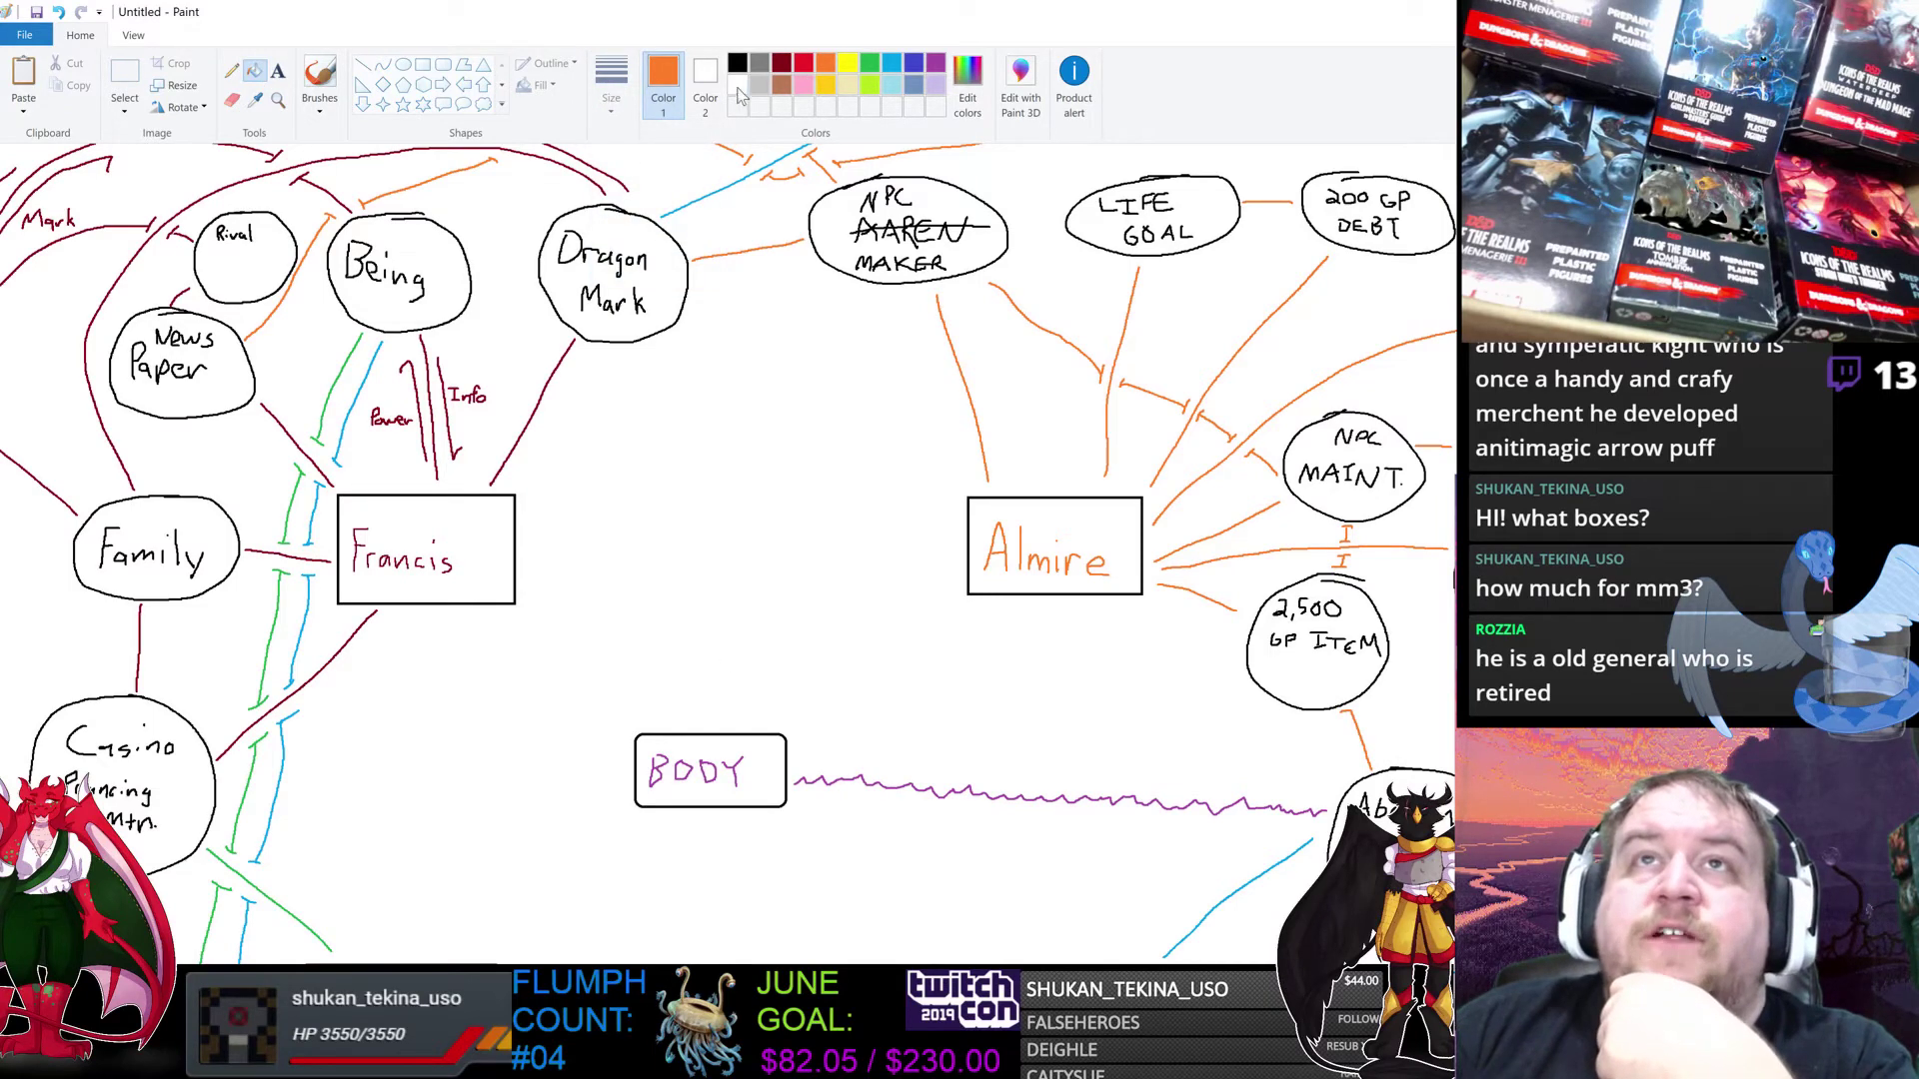
left_click(738, 87)
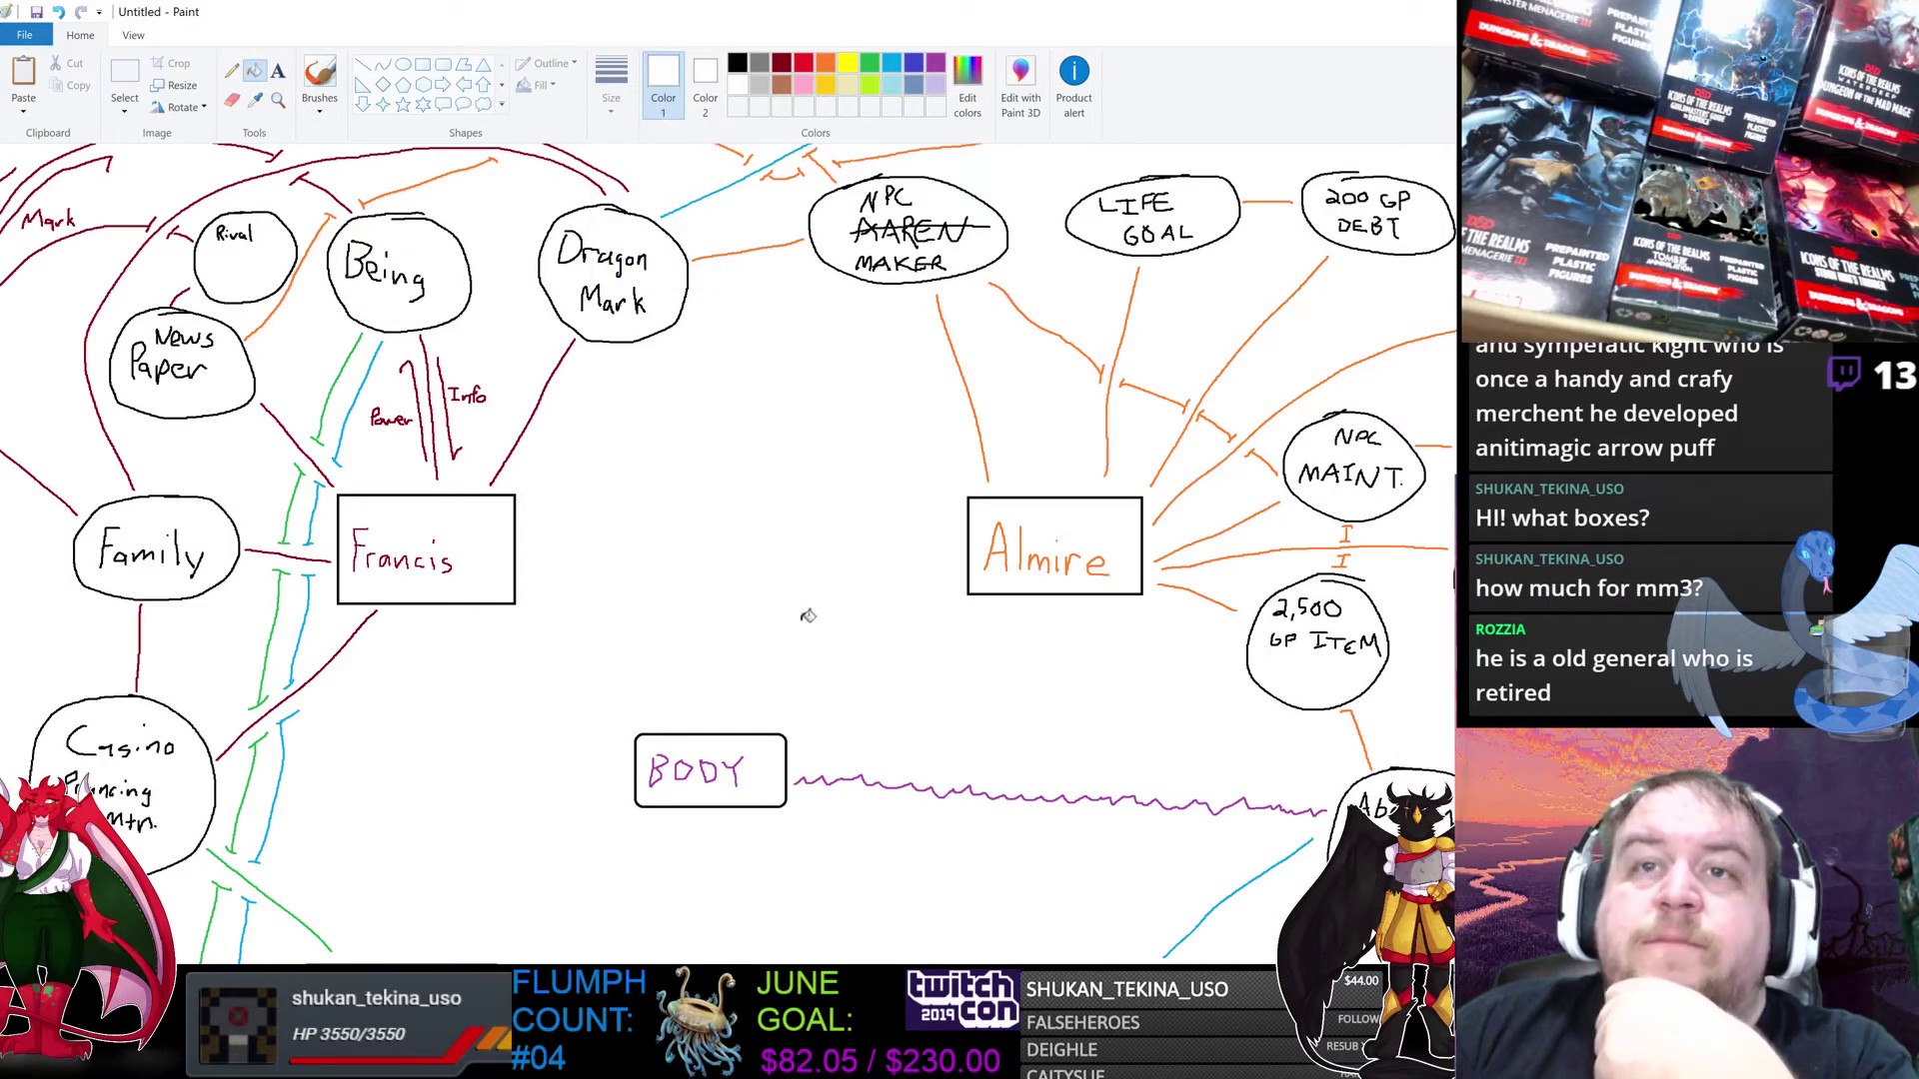
left_click(809, 778)
left_click(786, 770)
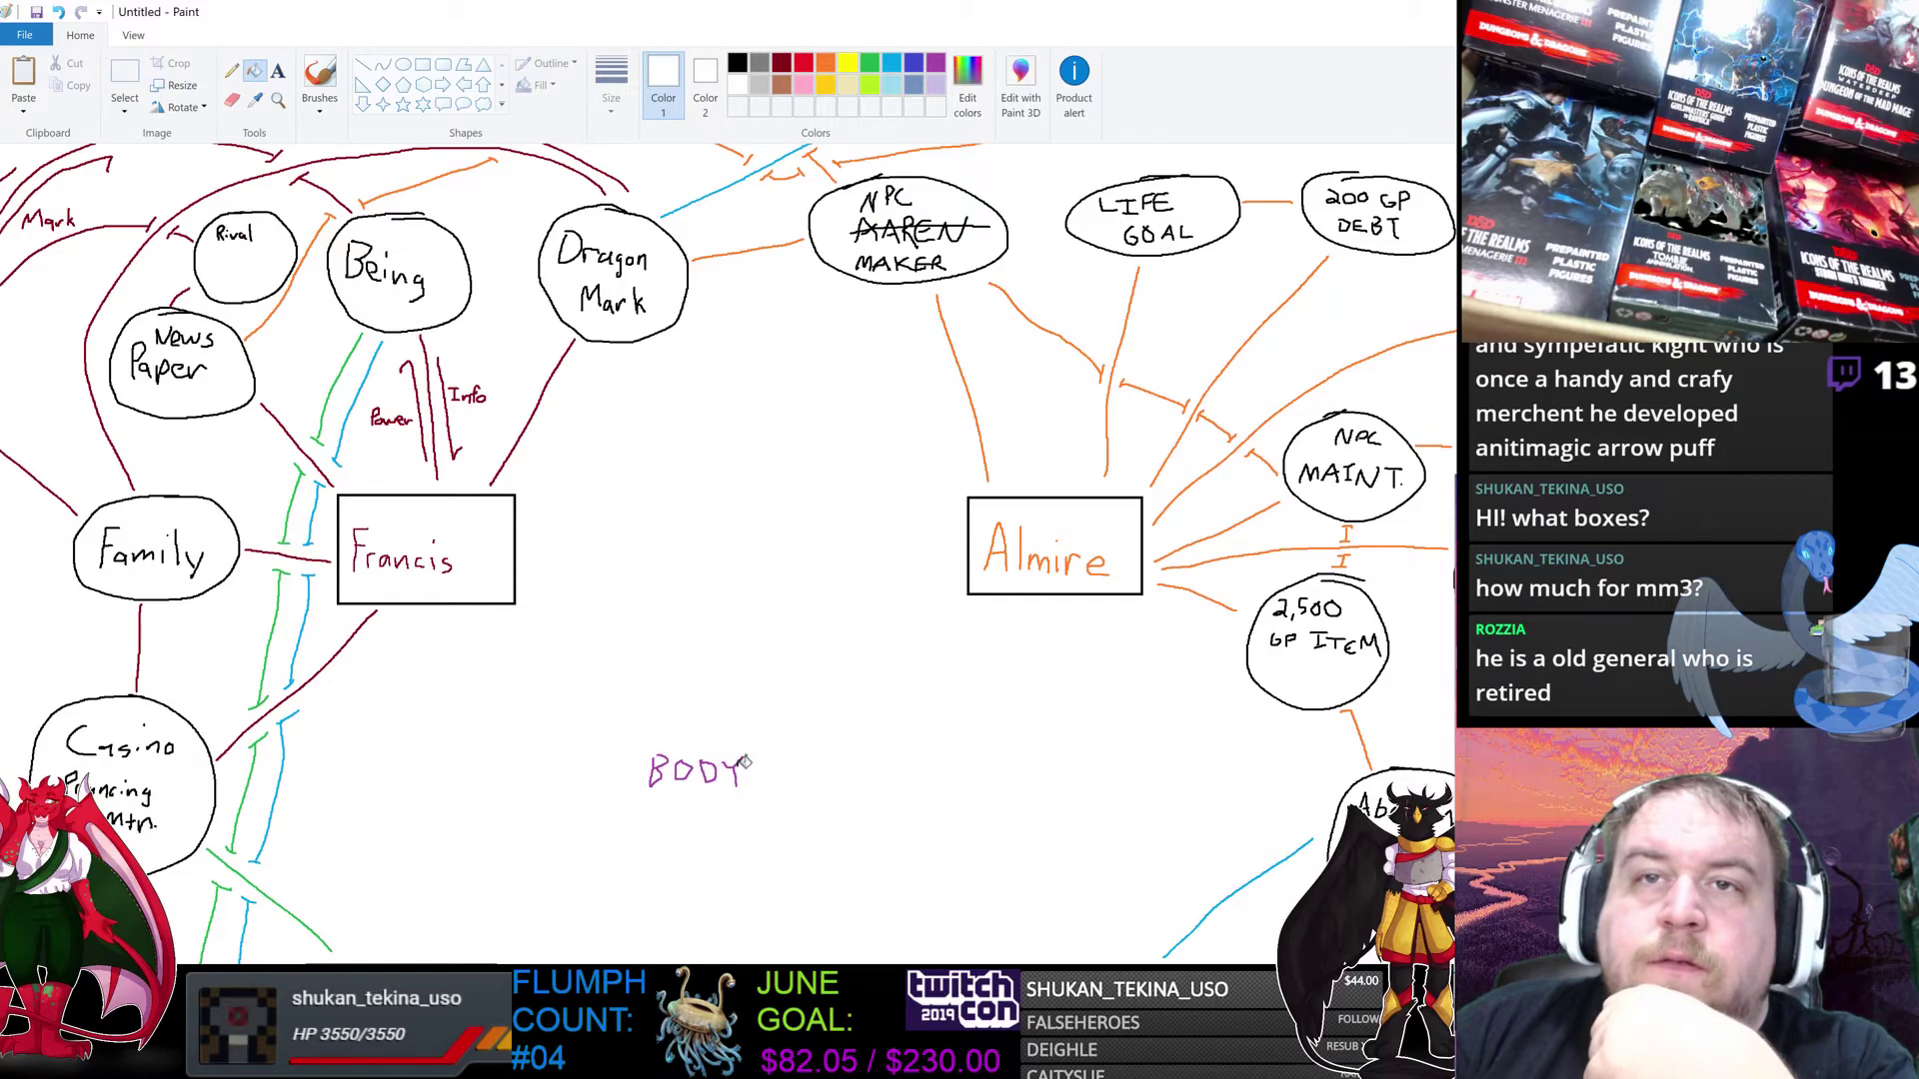
left_click(742, 765)
left_click(705, 764)
left_click(686, 767)
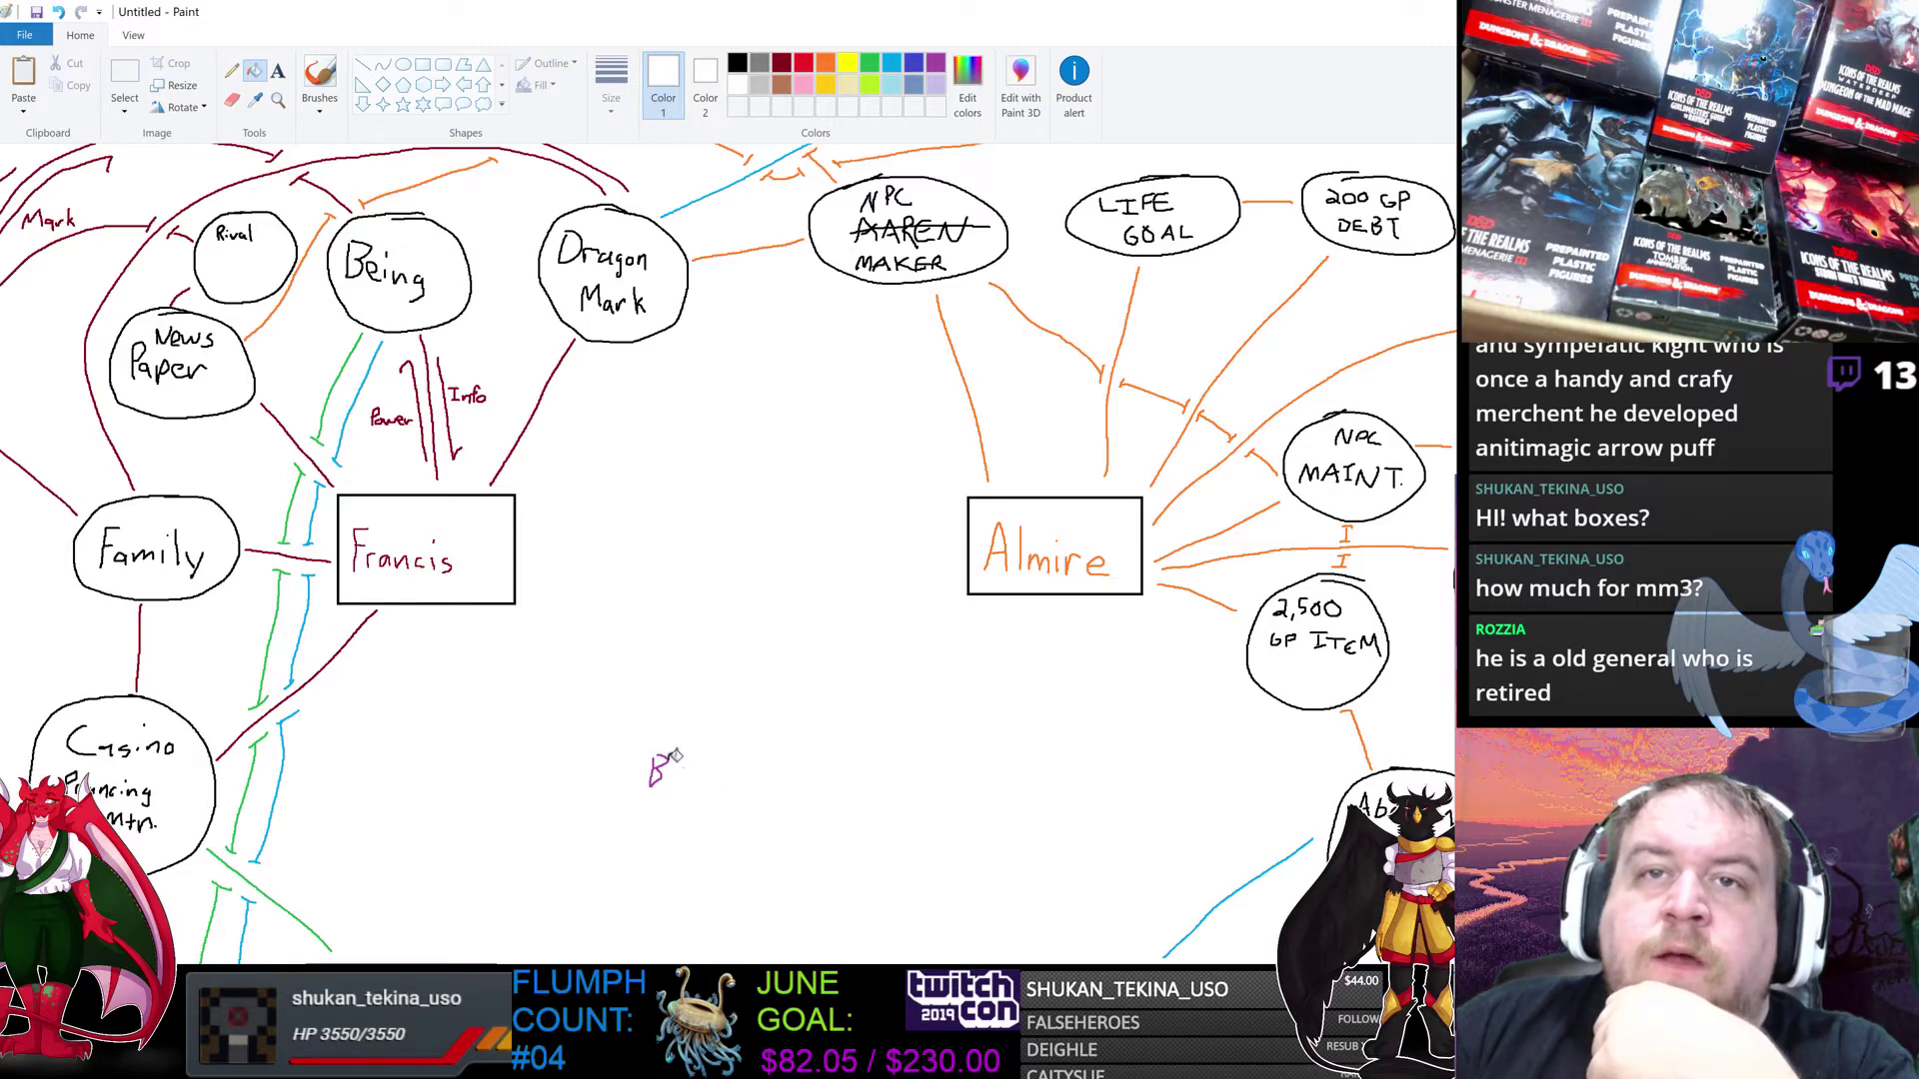
left_click(656, 770)
Step: Connect the Francis, Almire, Ulf and Moola boxes in a square with four red brush lines
scroll(1356, 620, "down", 5)
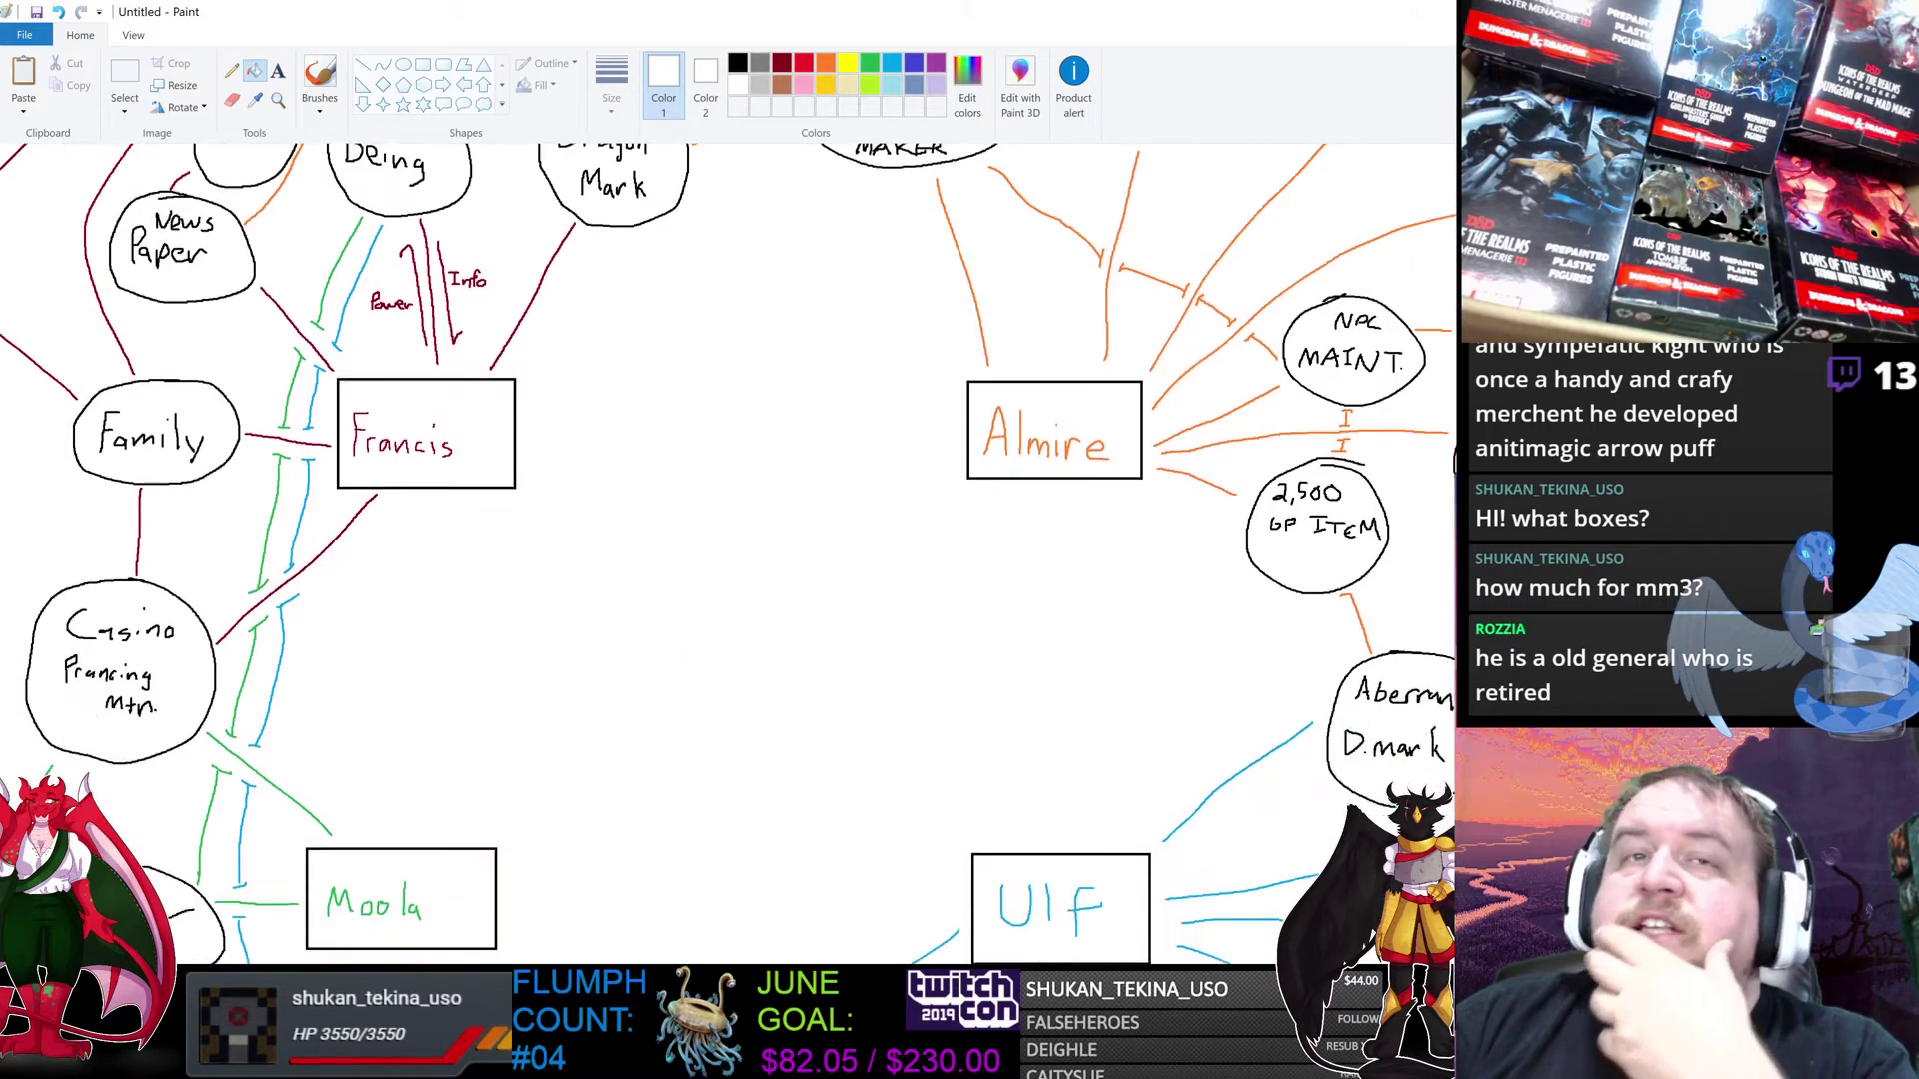
scroll(1356, 620, "up", 2)
scroll(1356, 620, "up", 1)
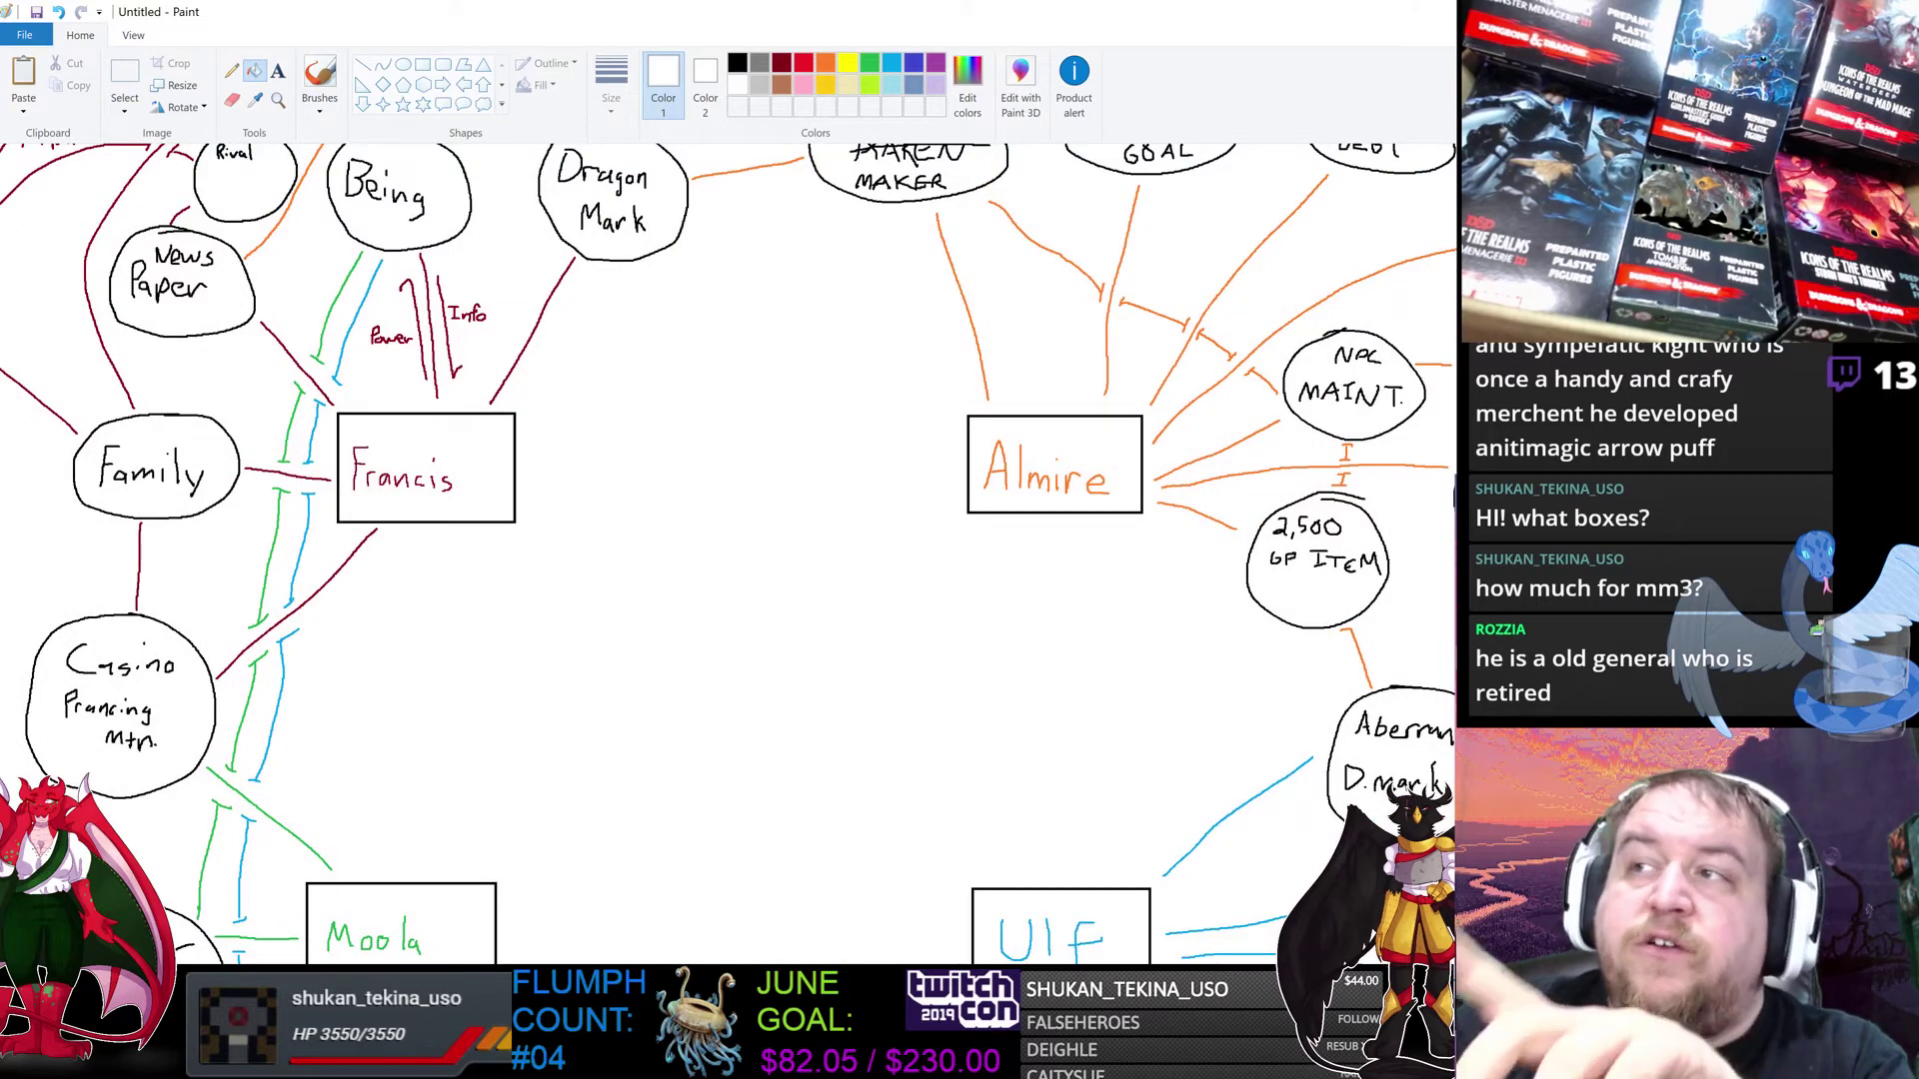
scroll(1047, 823, "down", 1)
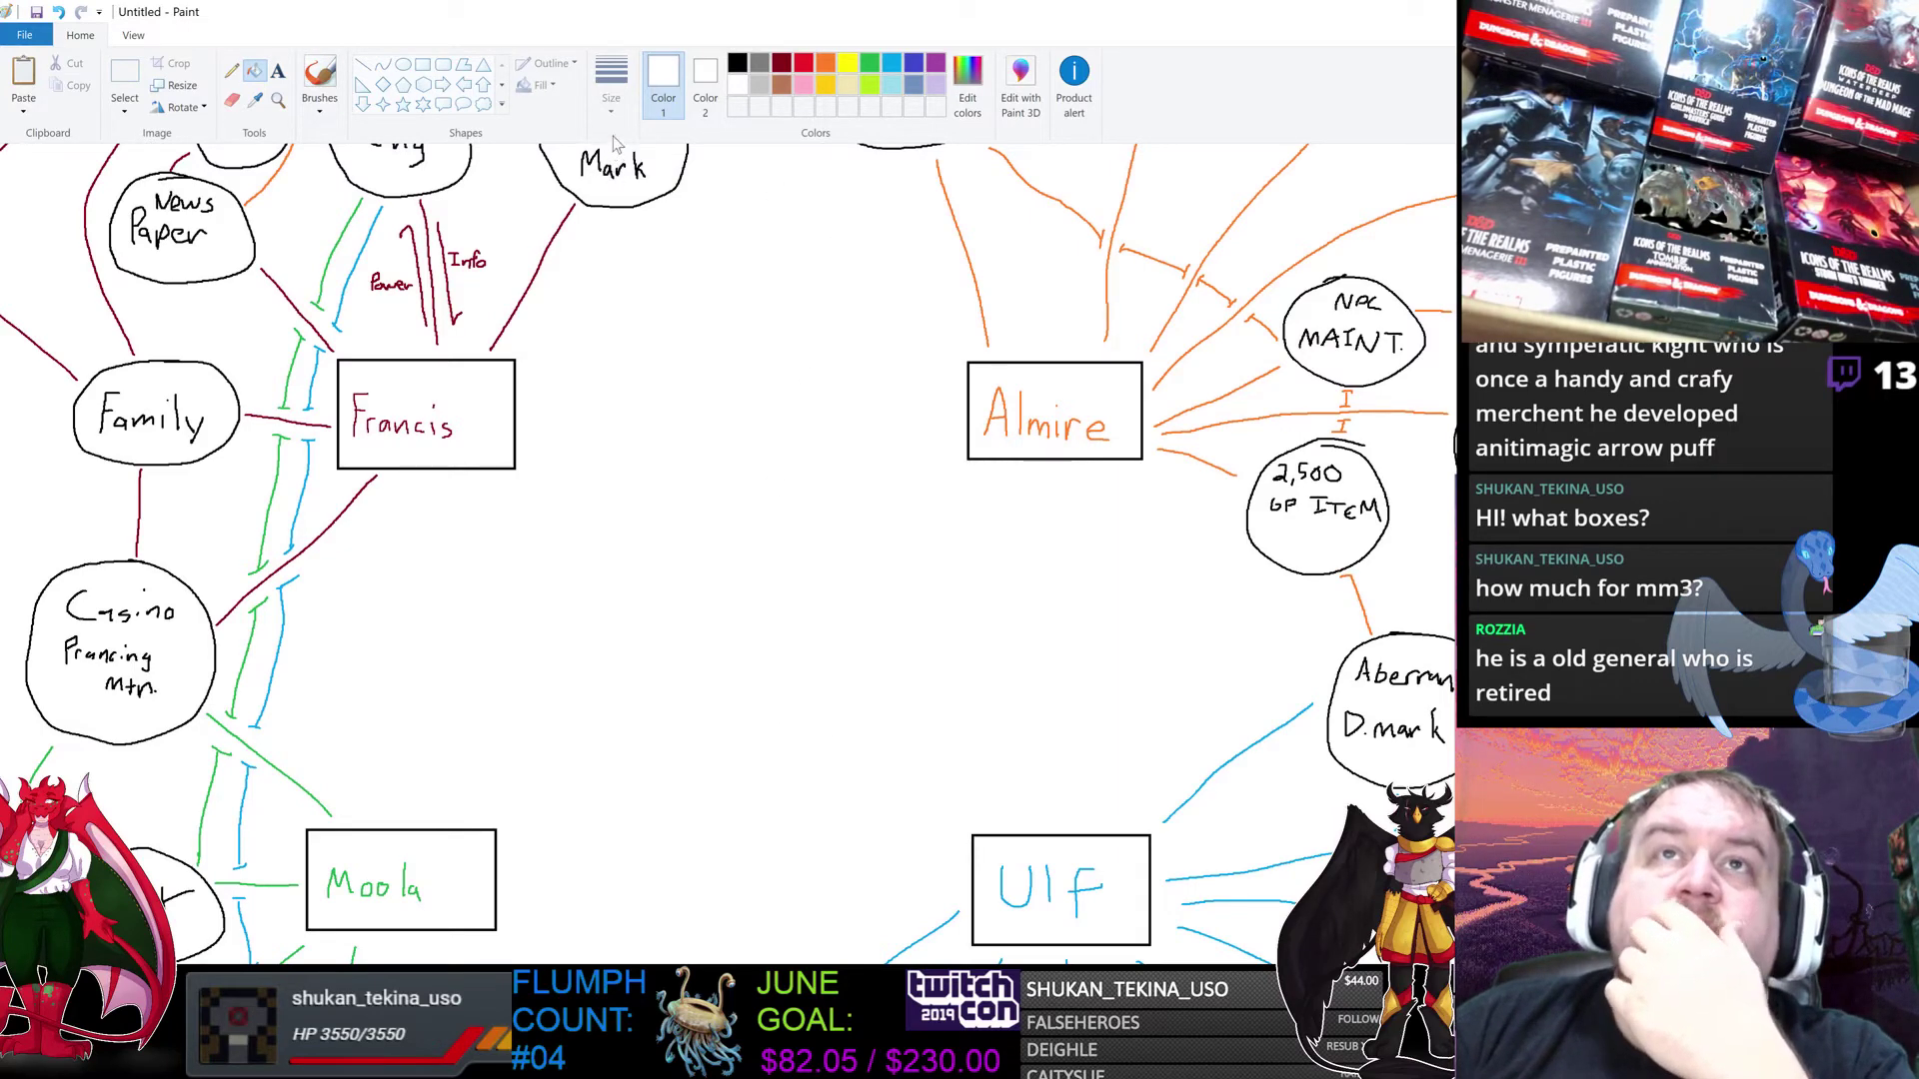
left_click(320, 112)
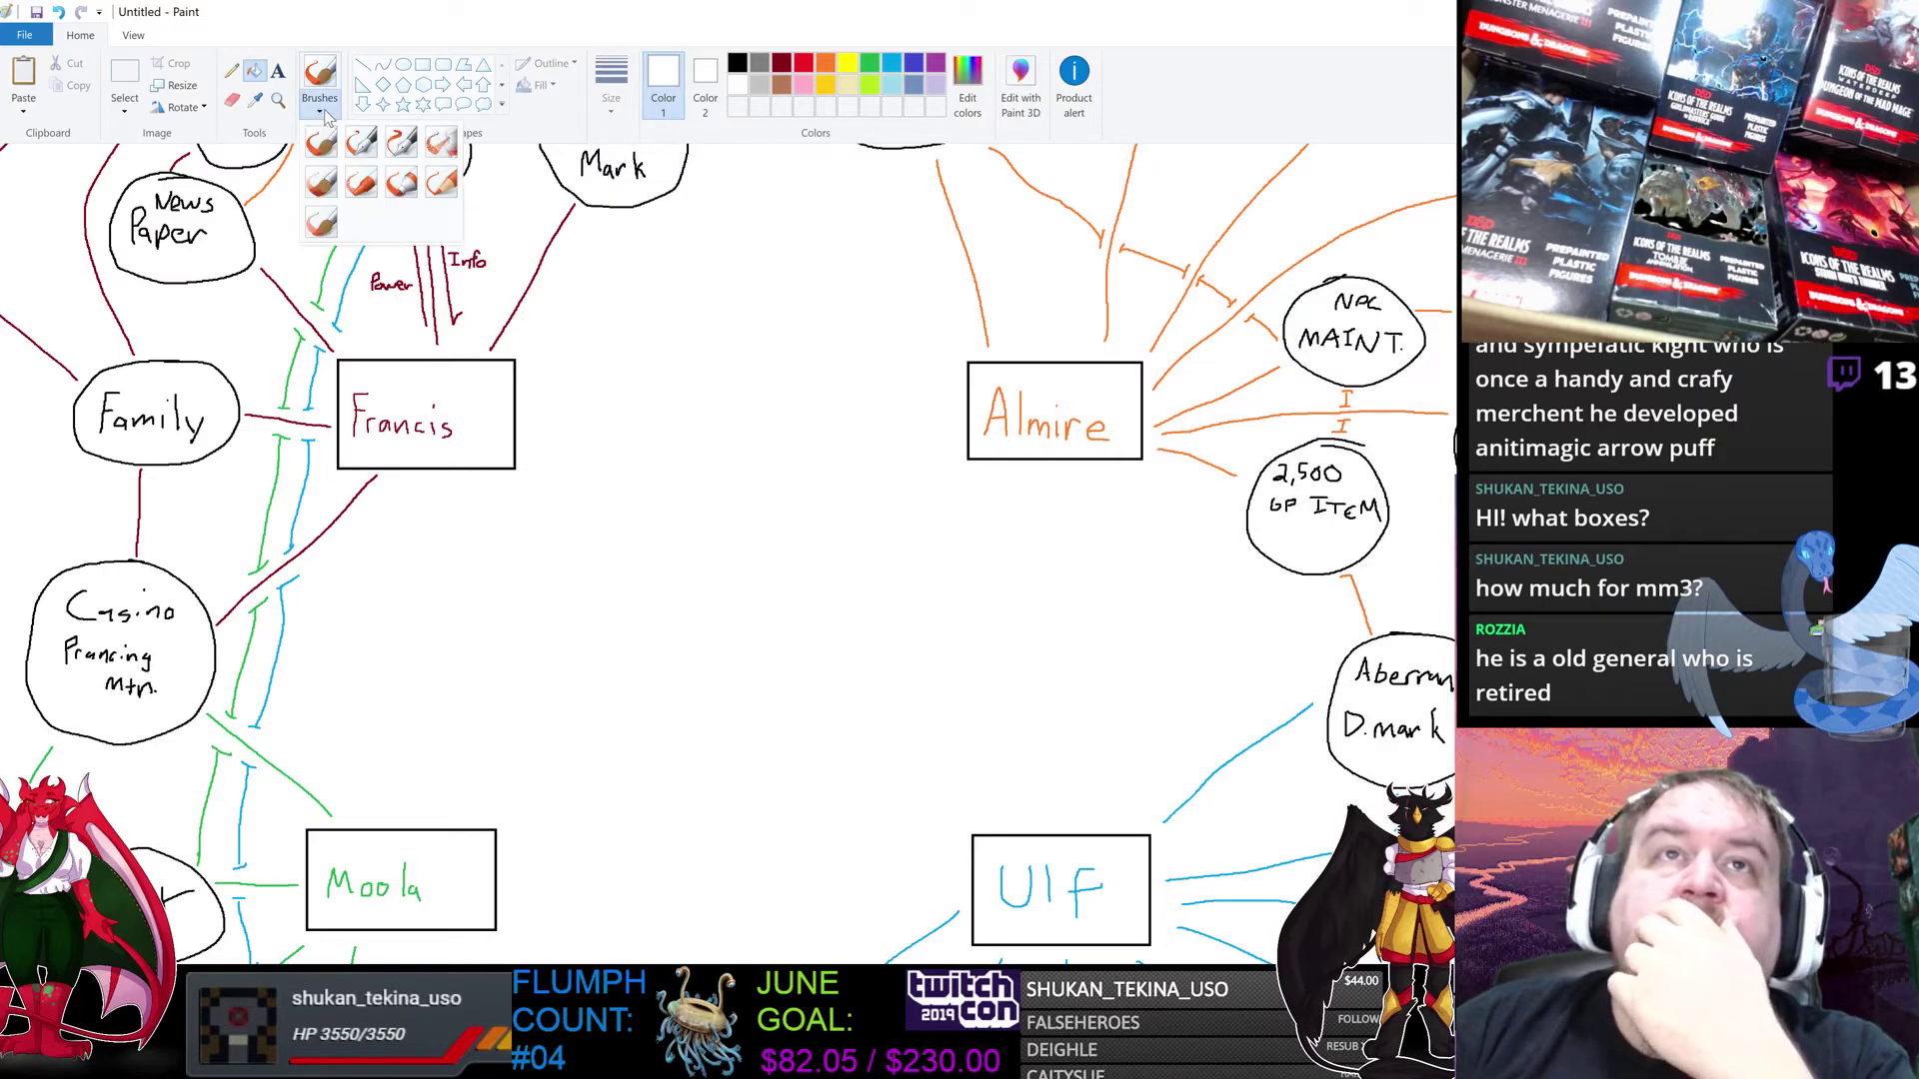
left_click(449, 147)
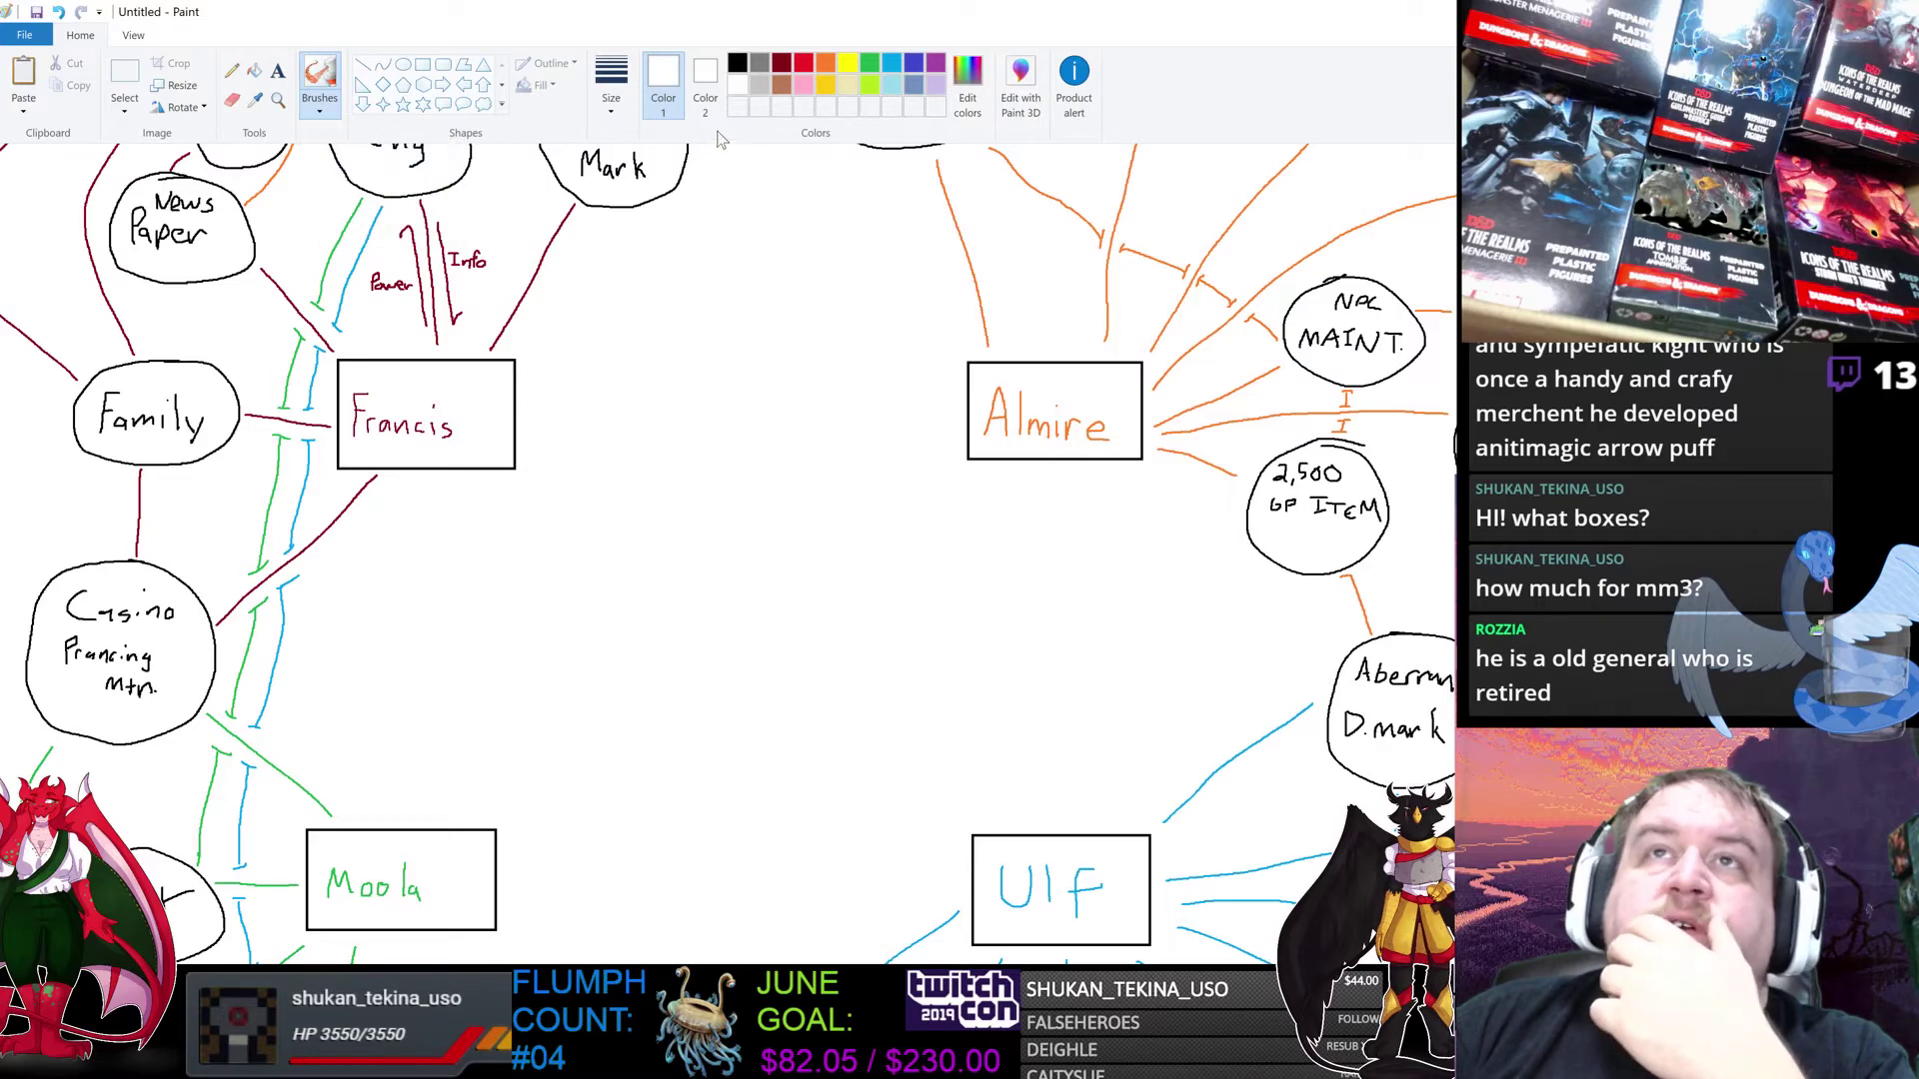
left_click(805, 64)
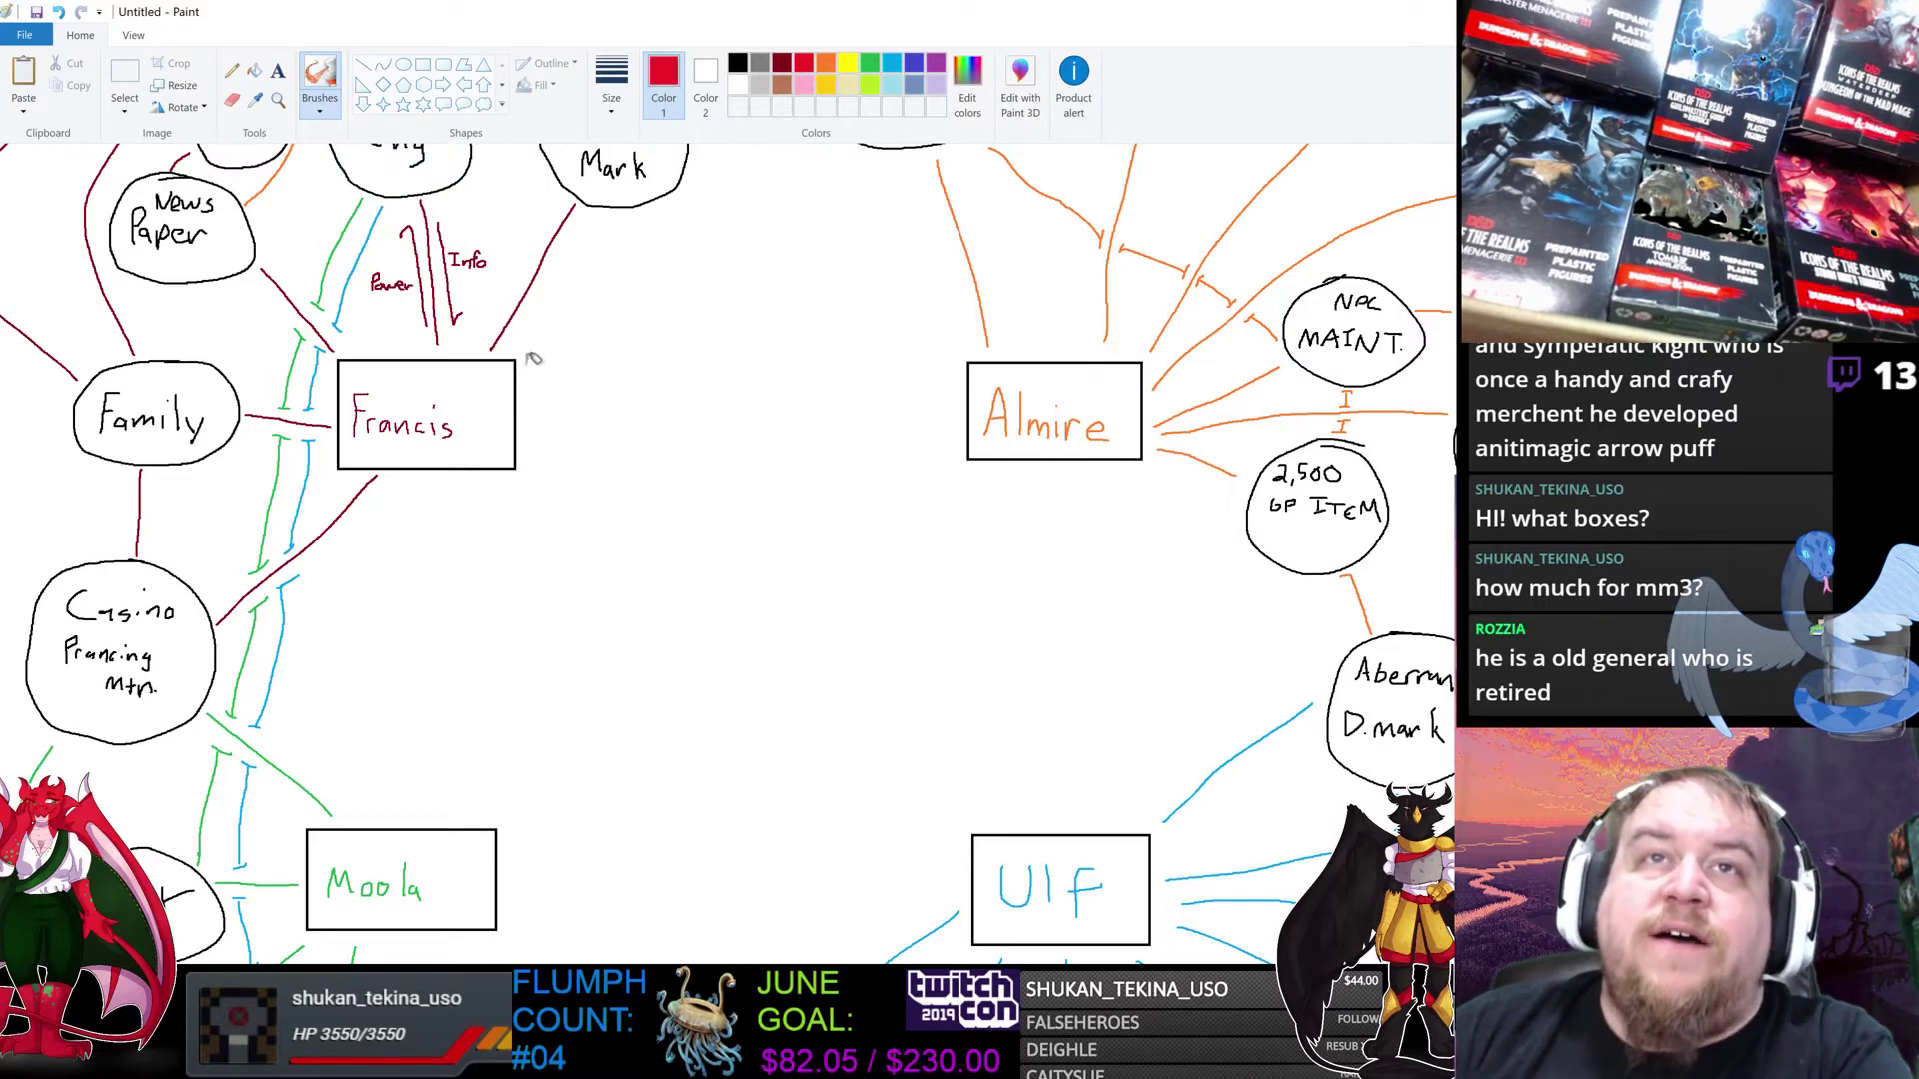
left_click_drag(525, 367, 950, 370)
left_click_drag(1145, 484, 1156, 821)
left_click_drag(917, 918, 515, 919)
mouse_move(328, 803)
left_mouse_down()
mouse_move(345, 534)
mouse_move(366, 497)
left_mouse_up()
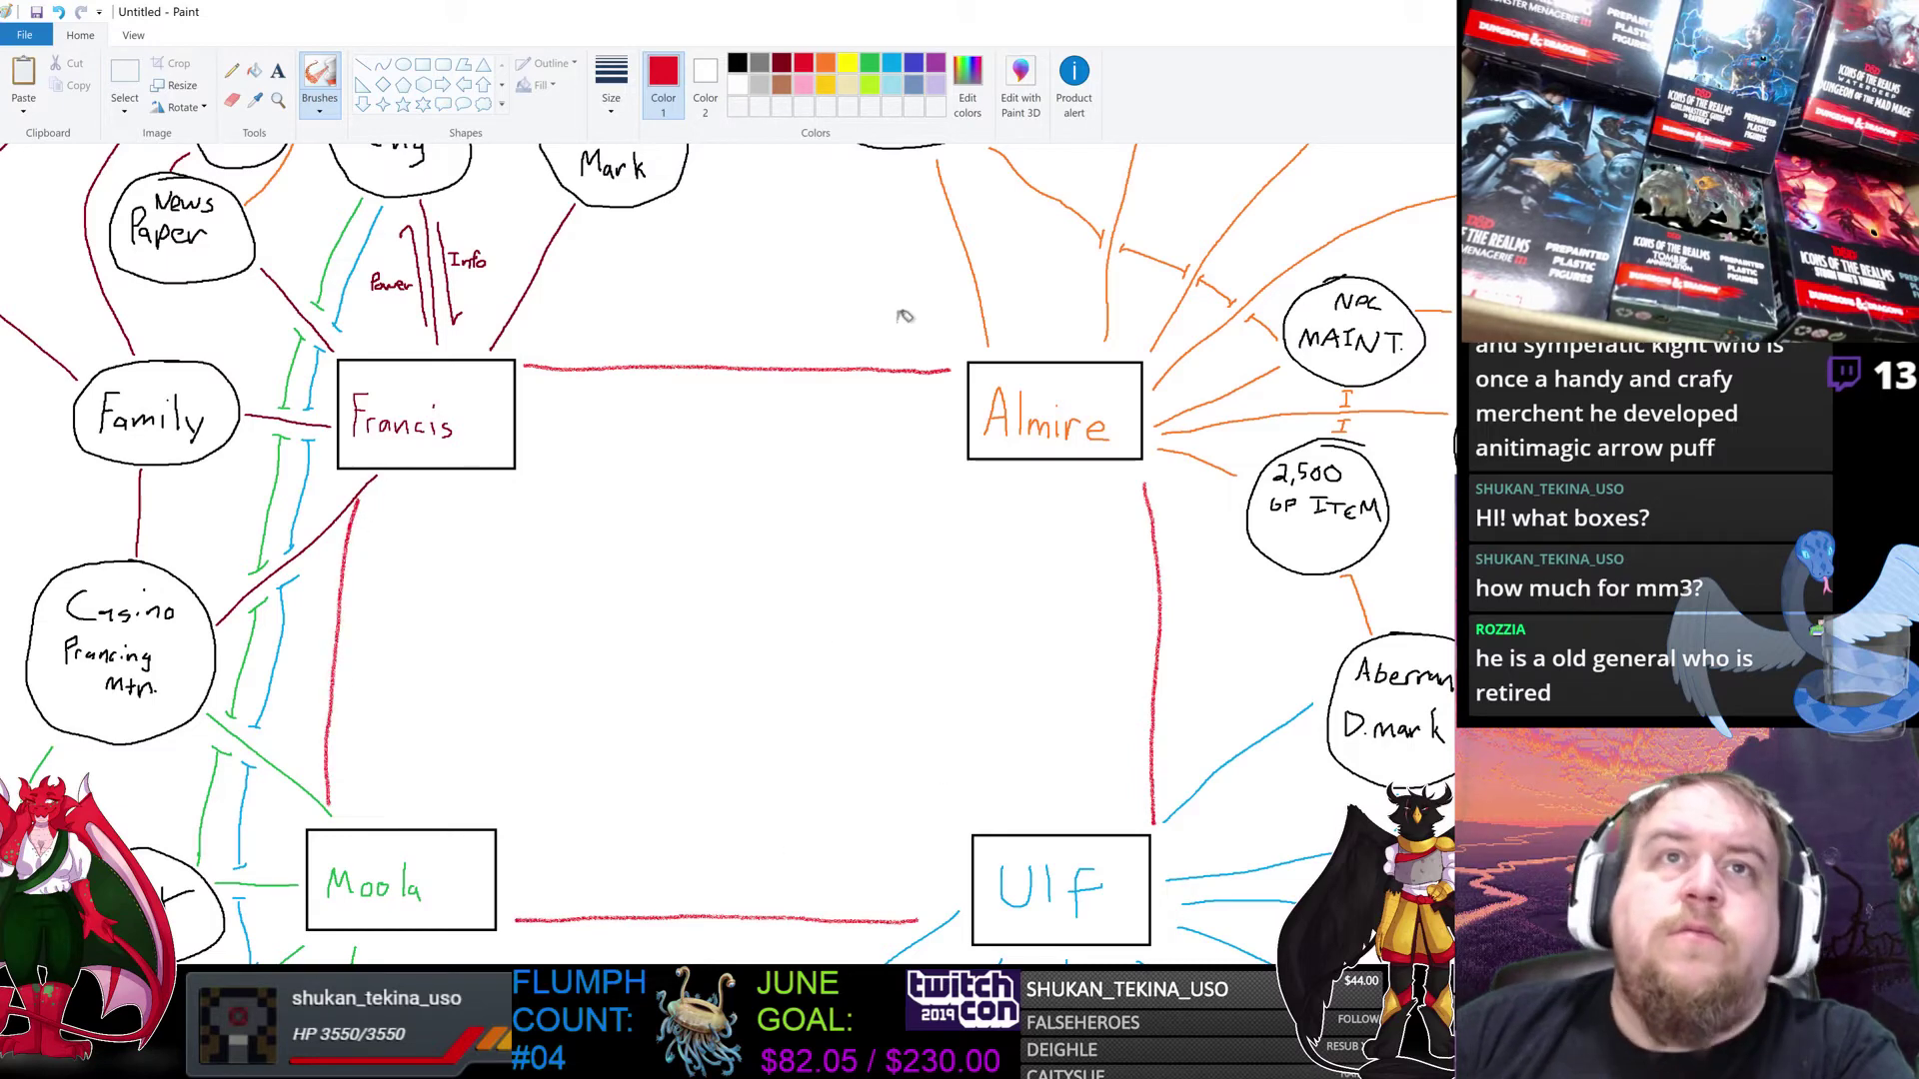
Step: Draw a thin pink pencil line just inside each red line between the Francis, Almire, Ulf and Moola boxes
left_click(231, 70)
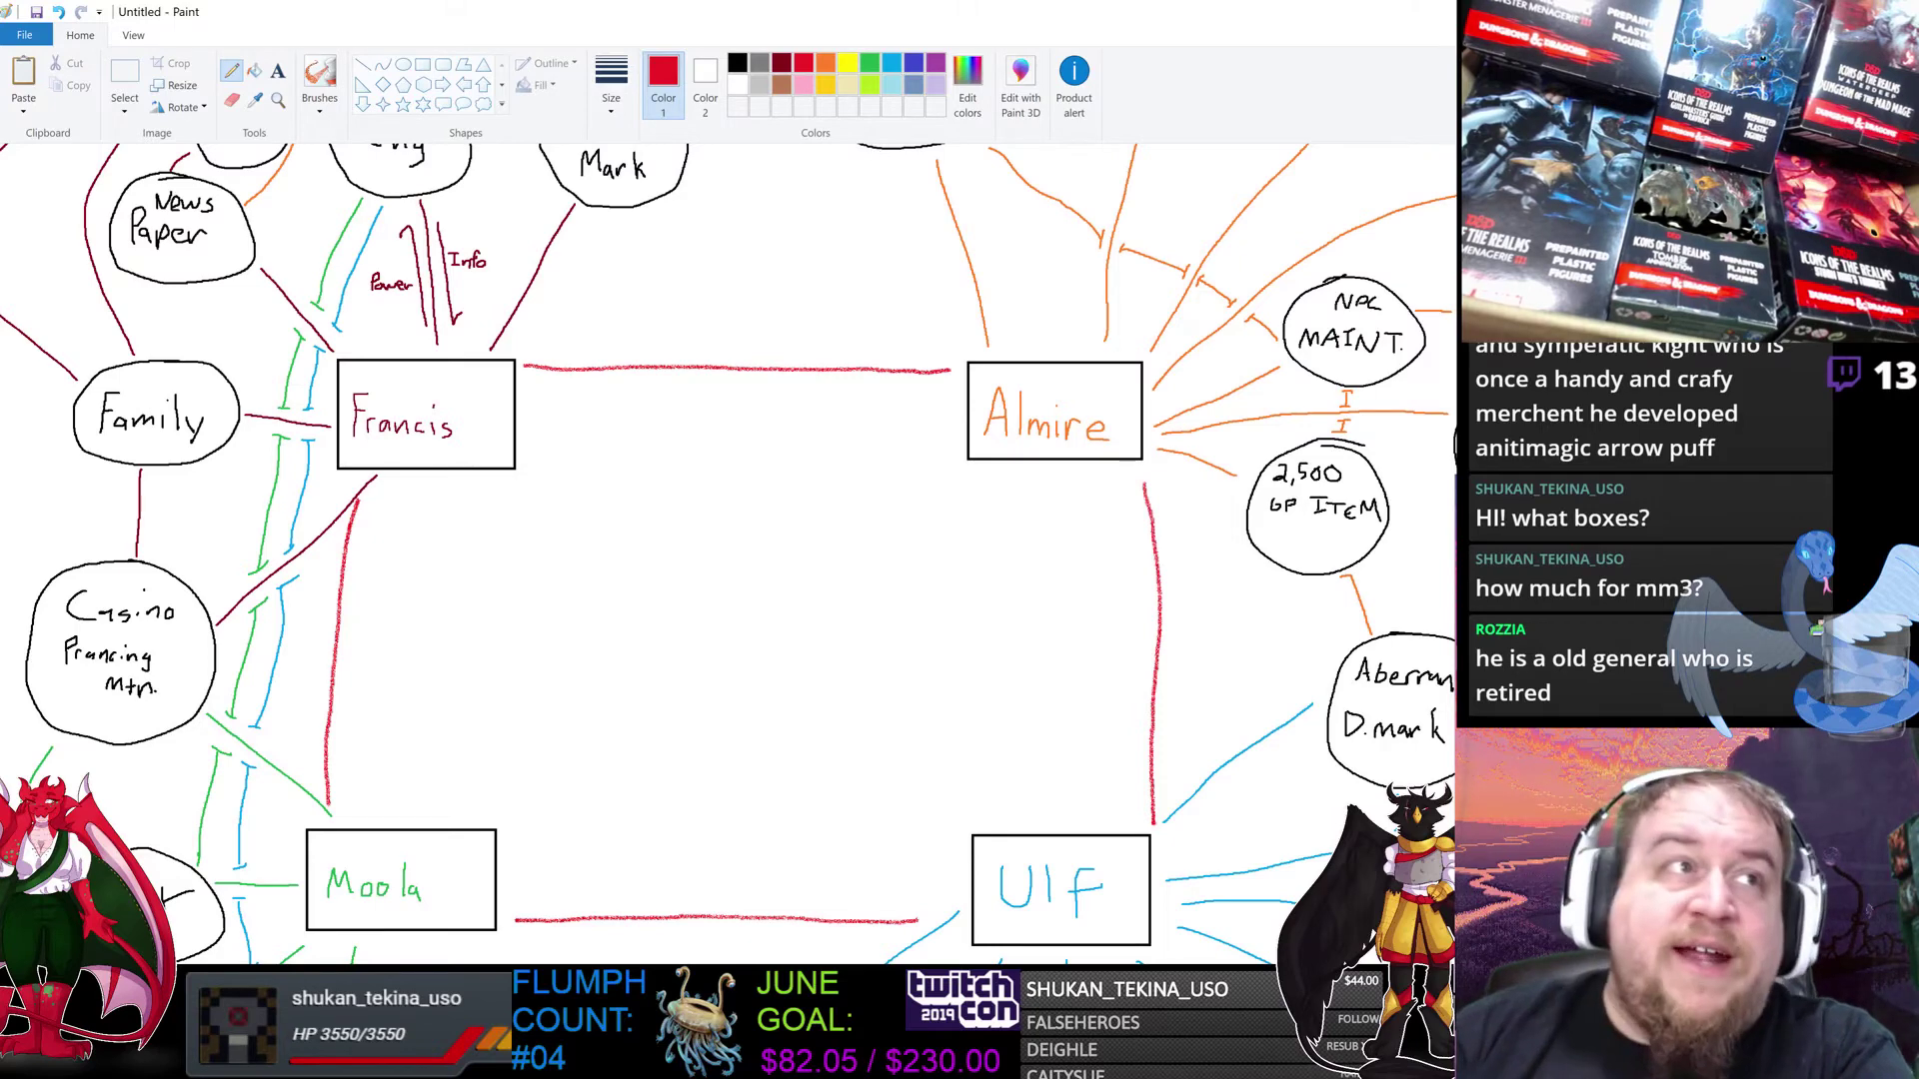
scroll(729, 553, "down", 5)
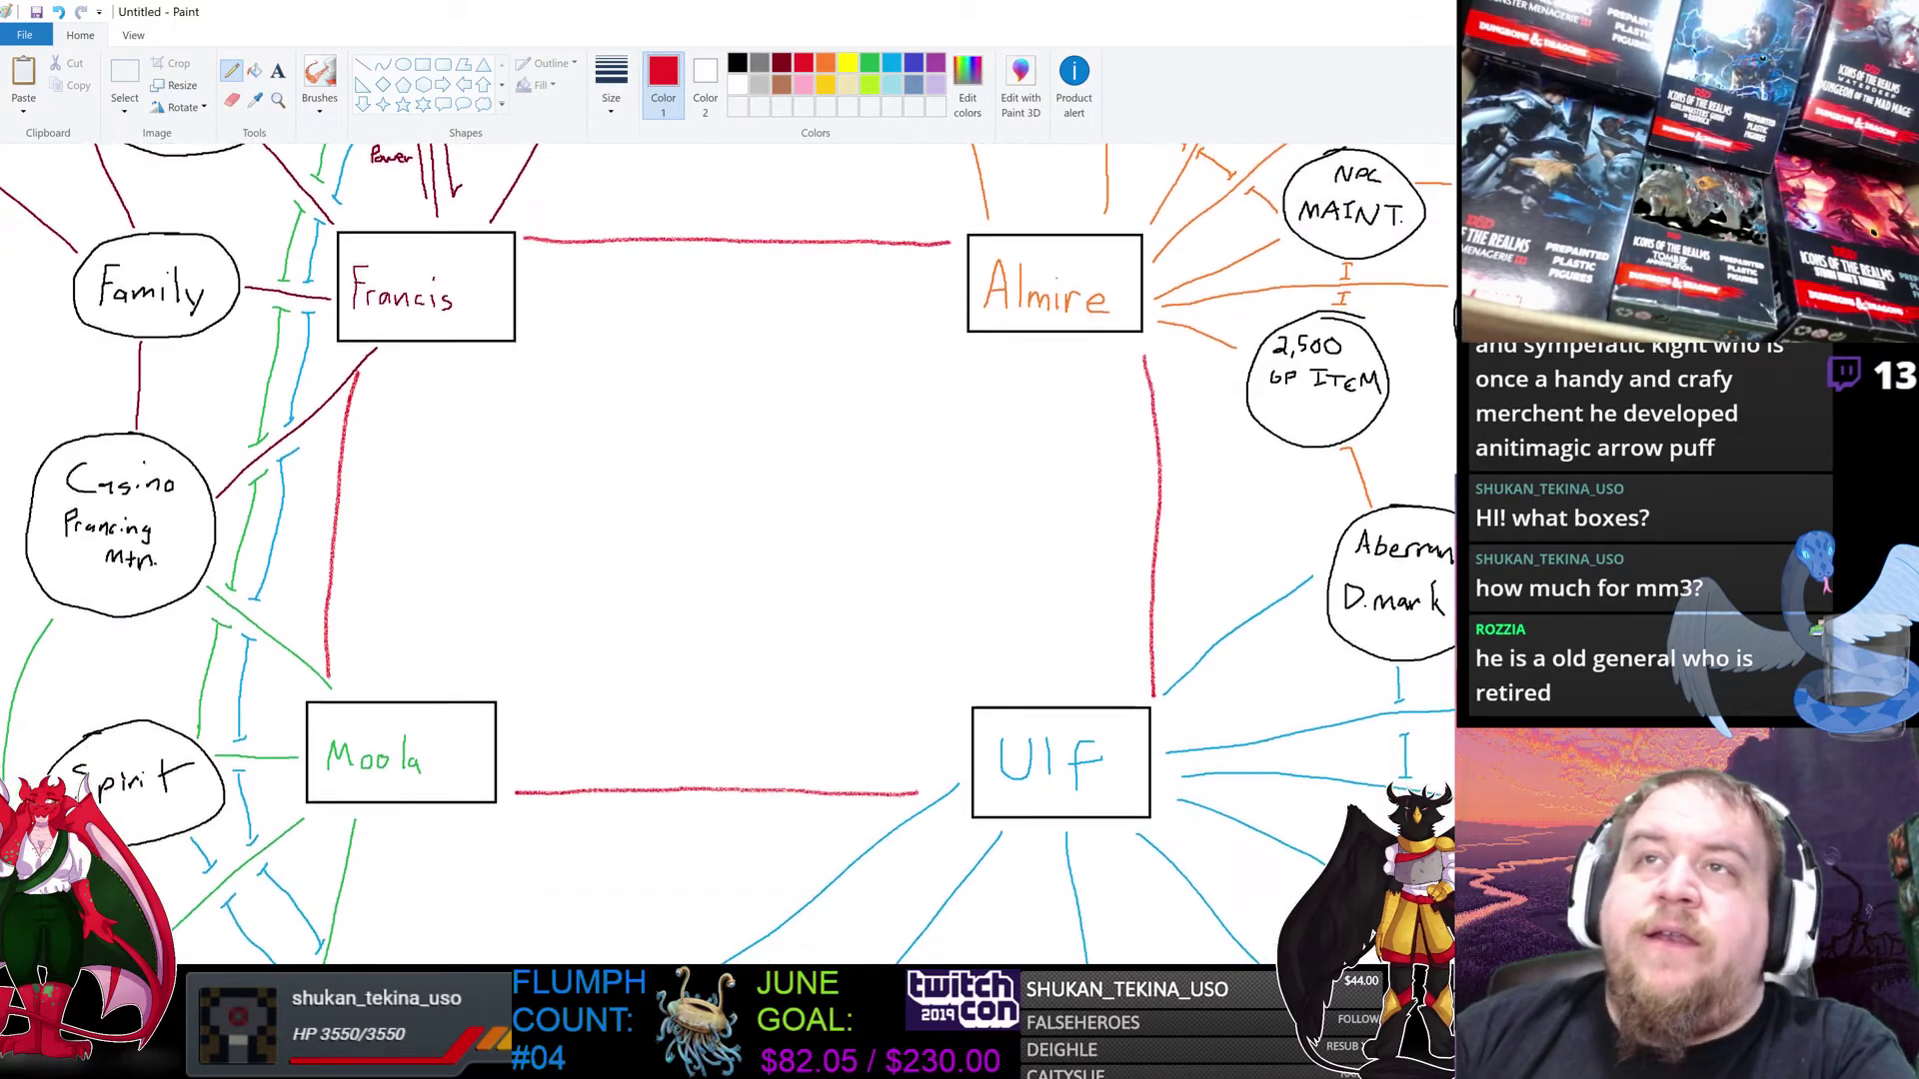
scroll(729, 552, "up", 5)
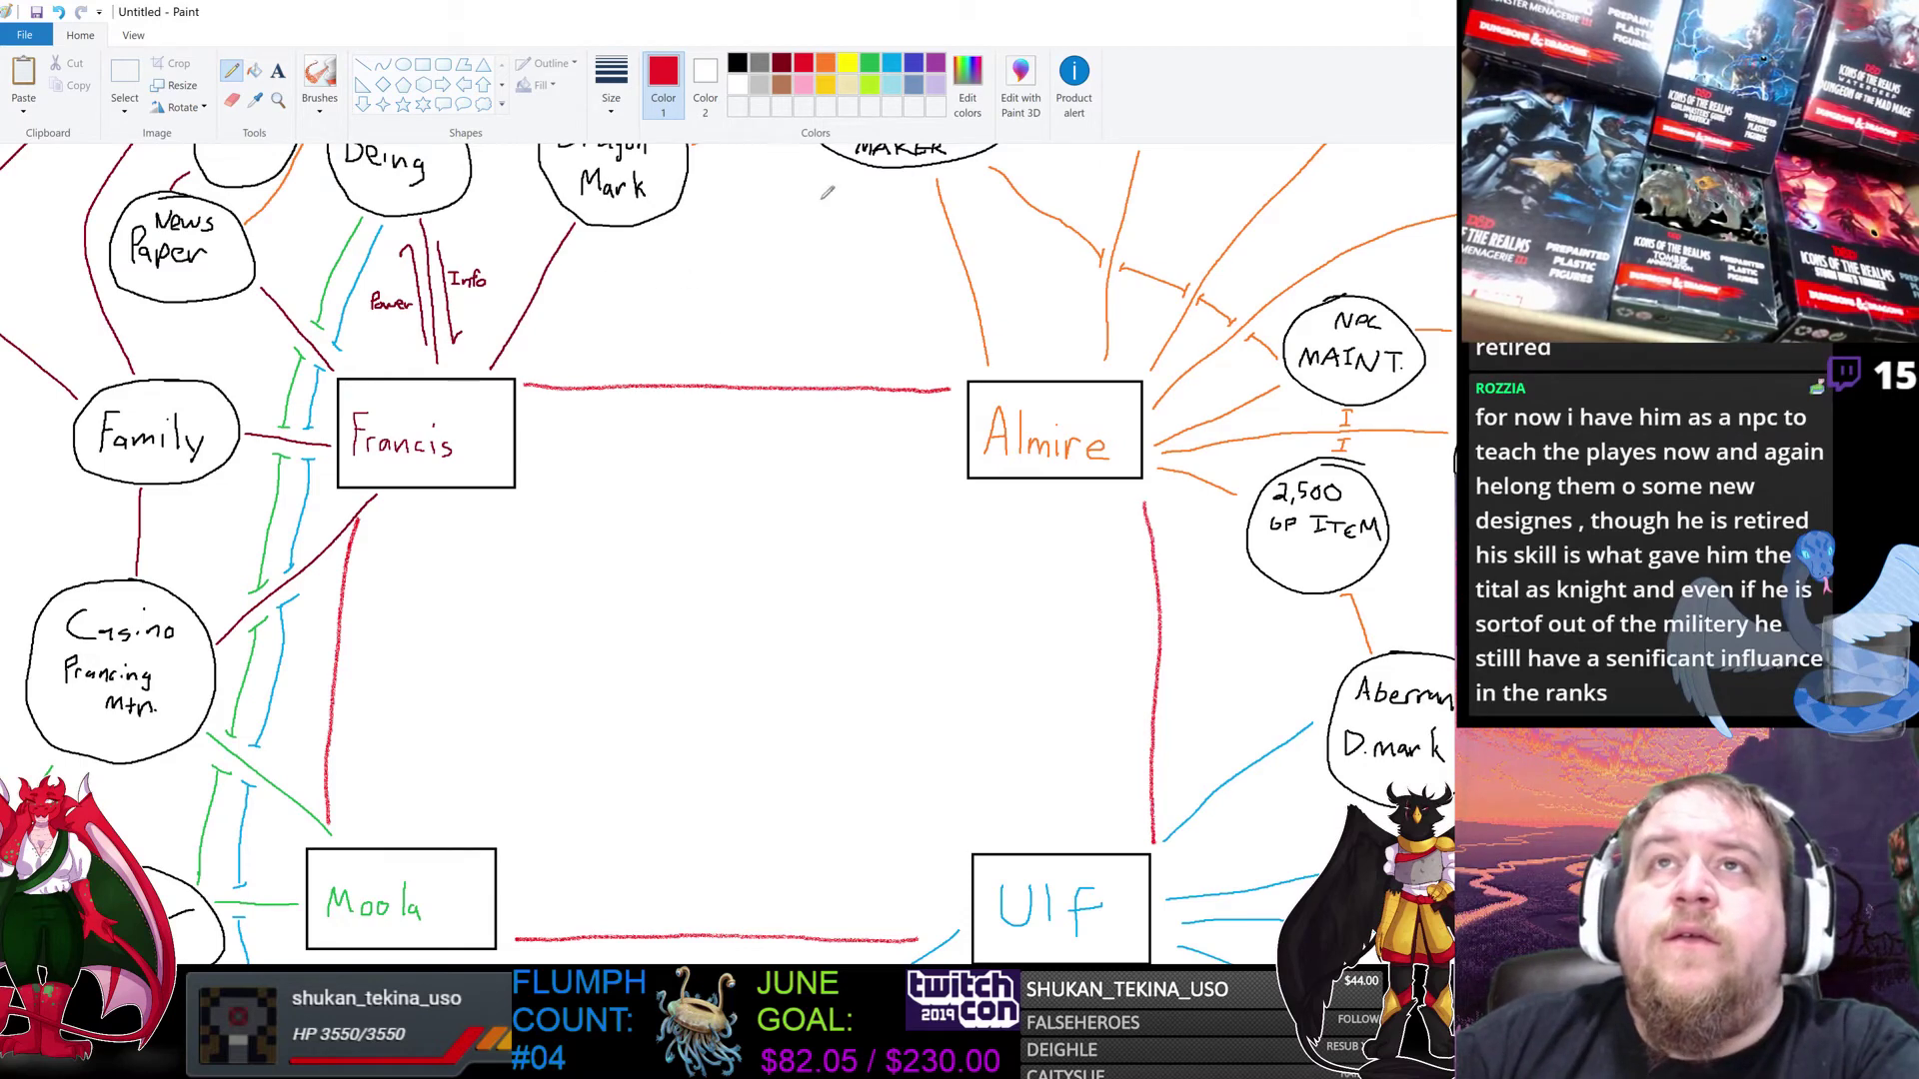
left_click(804, 86)
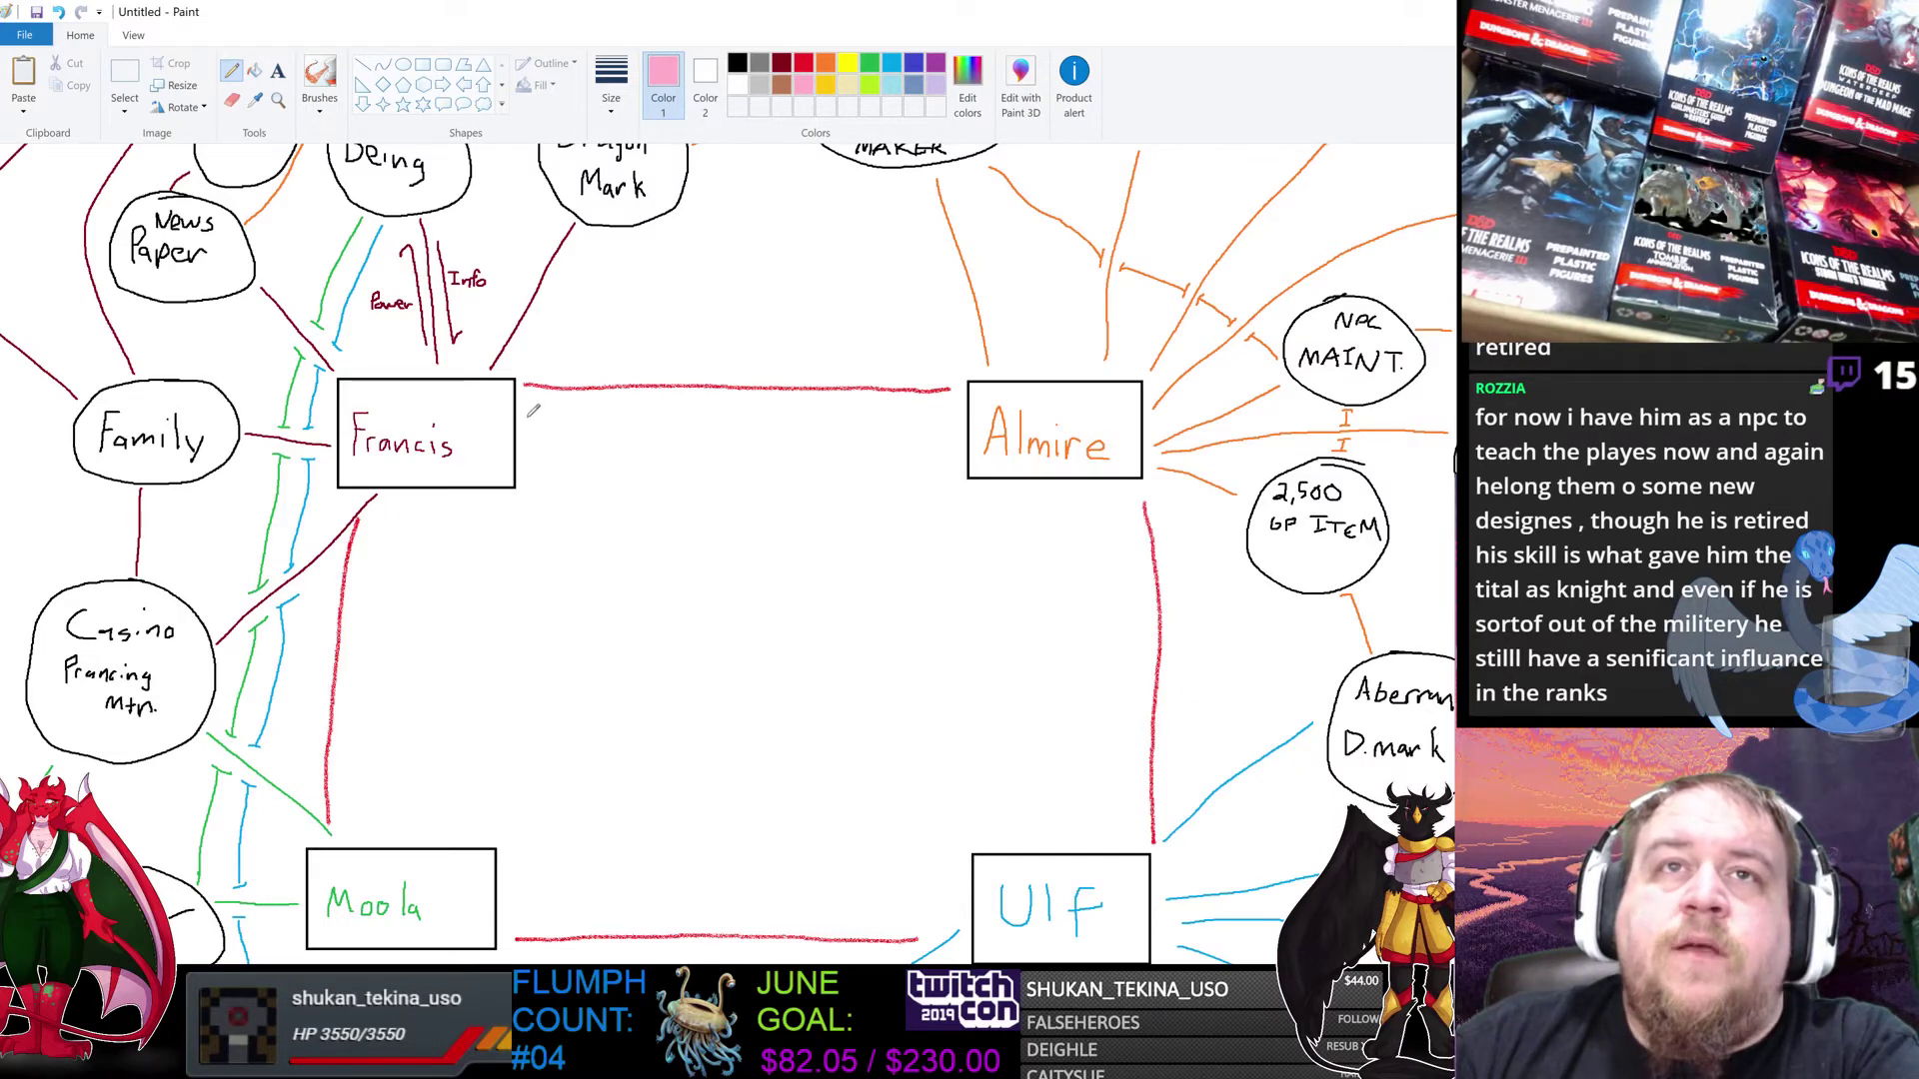
left_click_drag(529, 416, 952, 421)
left_click_drag(1115, 499, 1120, 840)
left_click_drag(949, 911, 518, 910)
left_click_drag(380, 825, 382, 515)
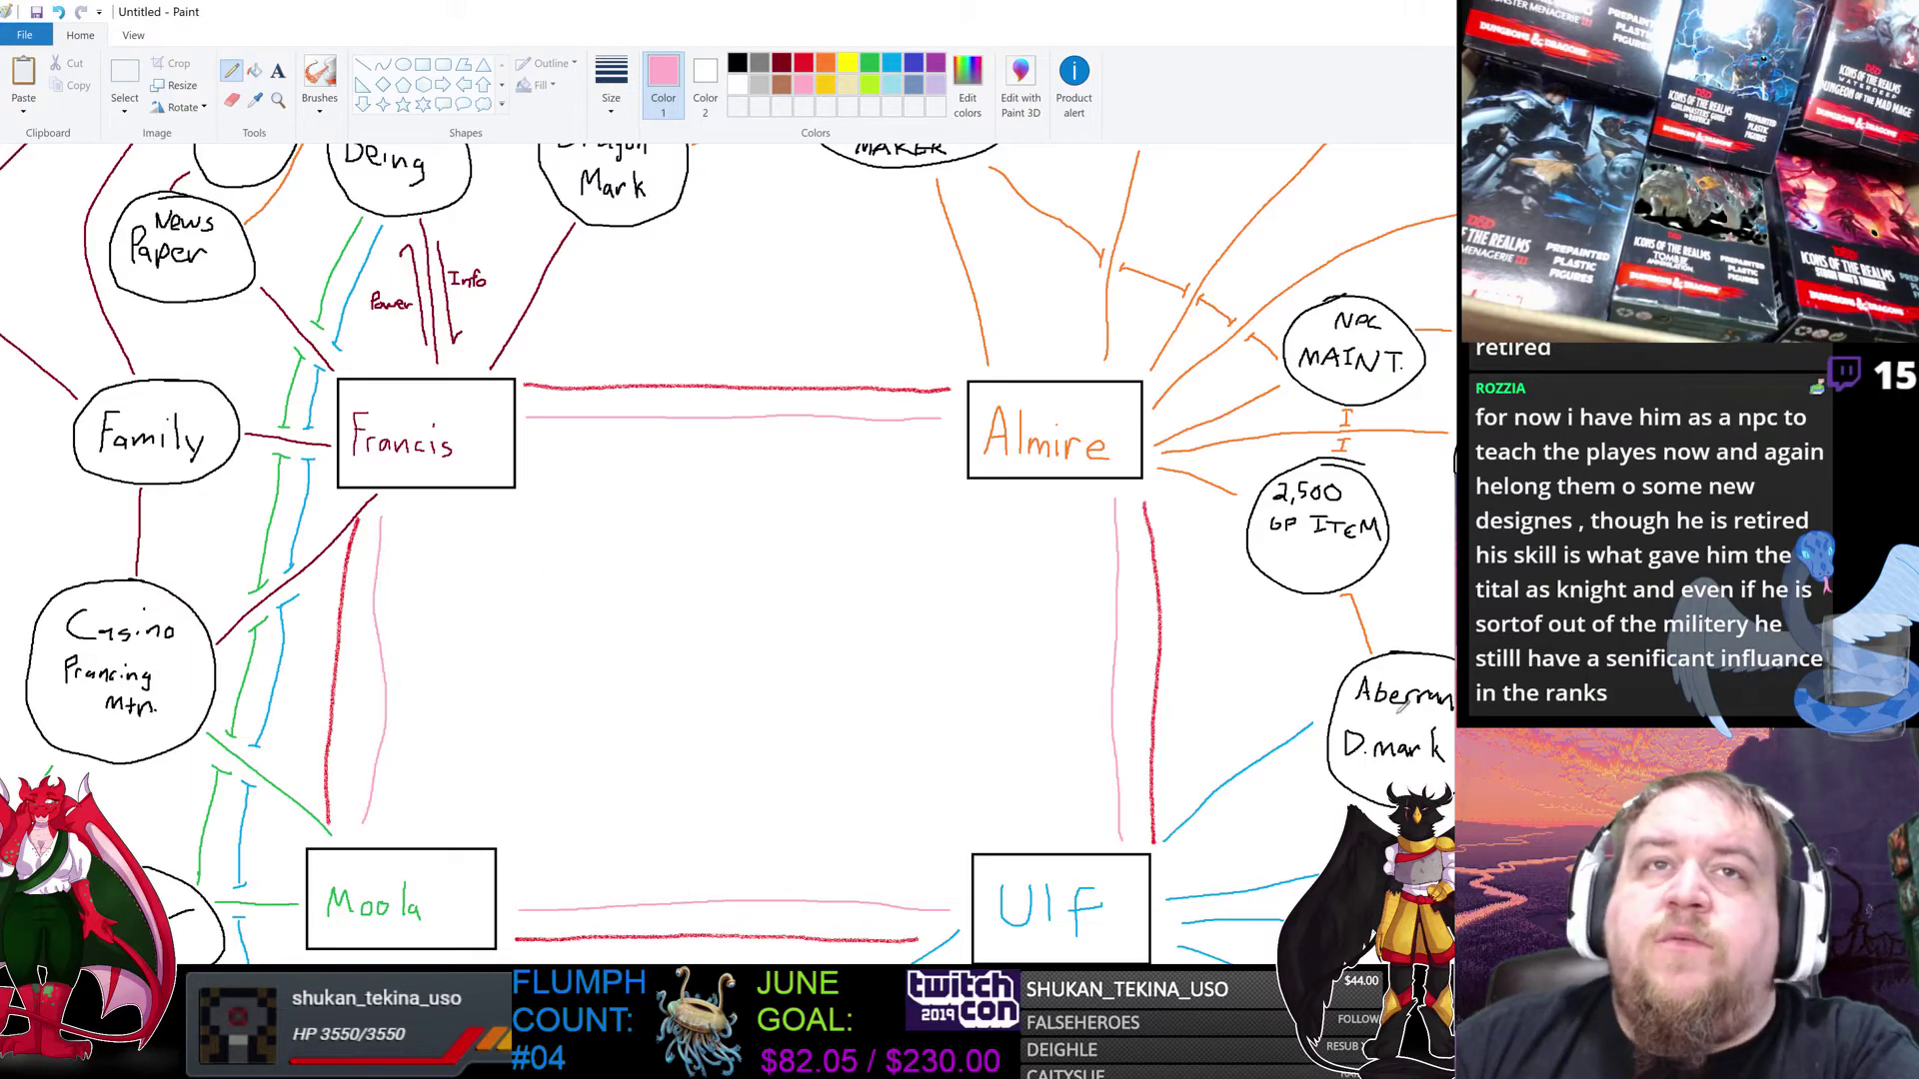
Step: Letter NOBILITY in pink between the red and pink lines that join the Francis and Almire boxes
scroll(729, 553, "up", 3)
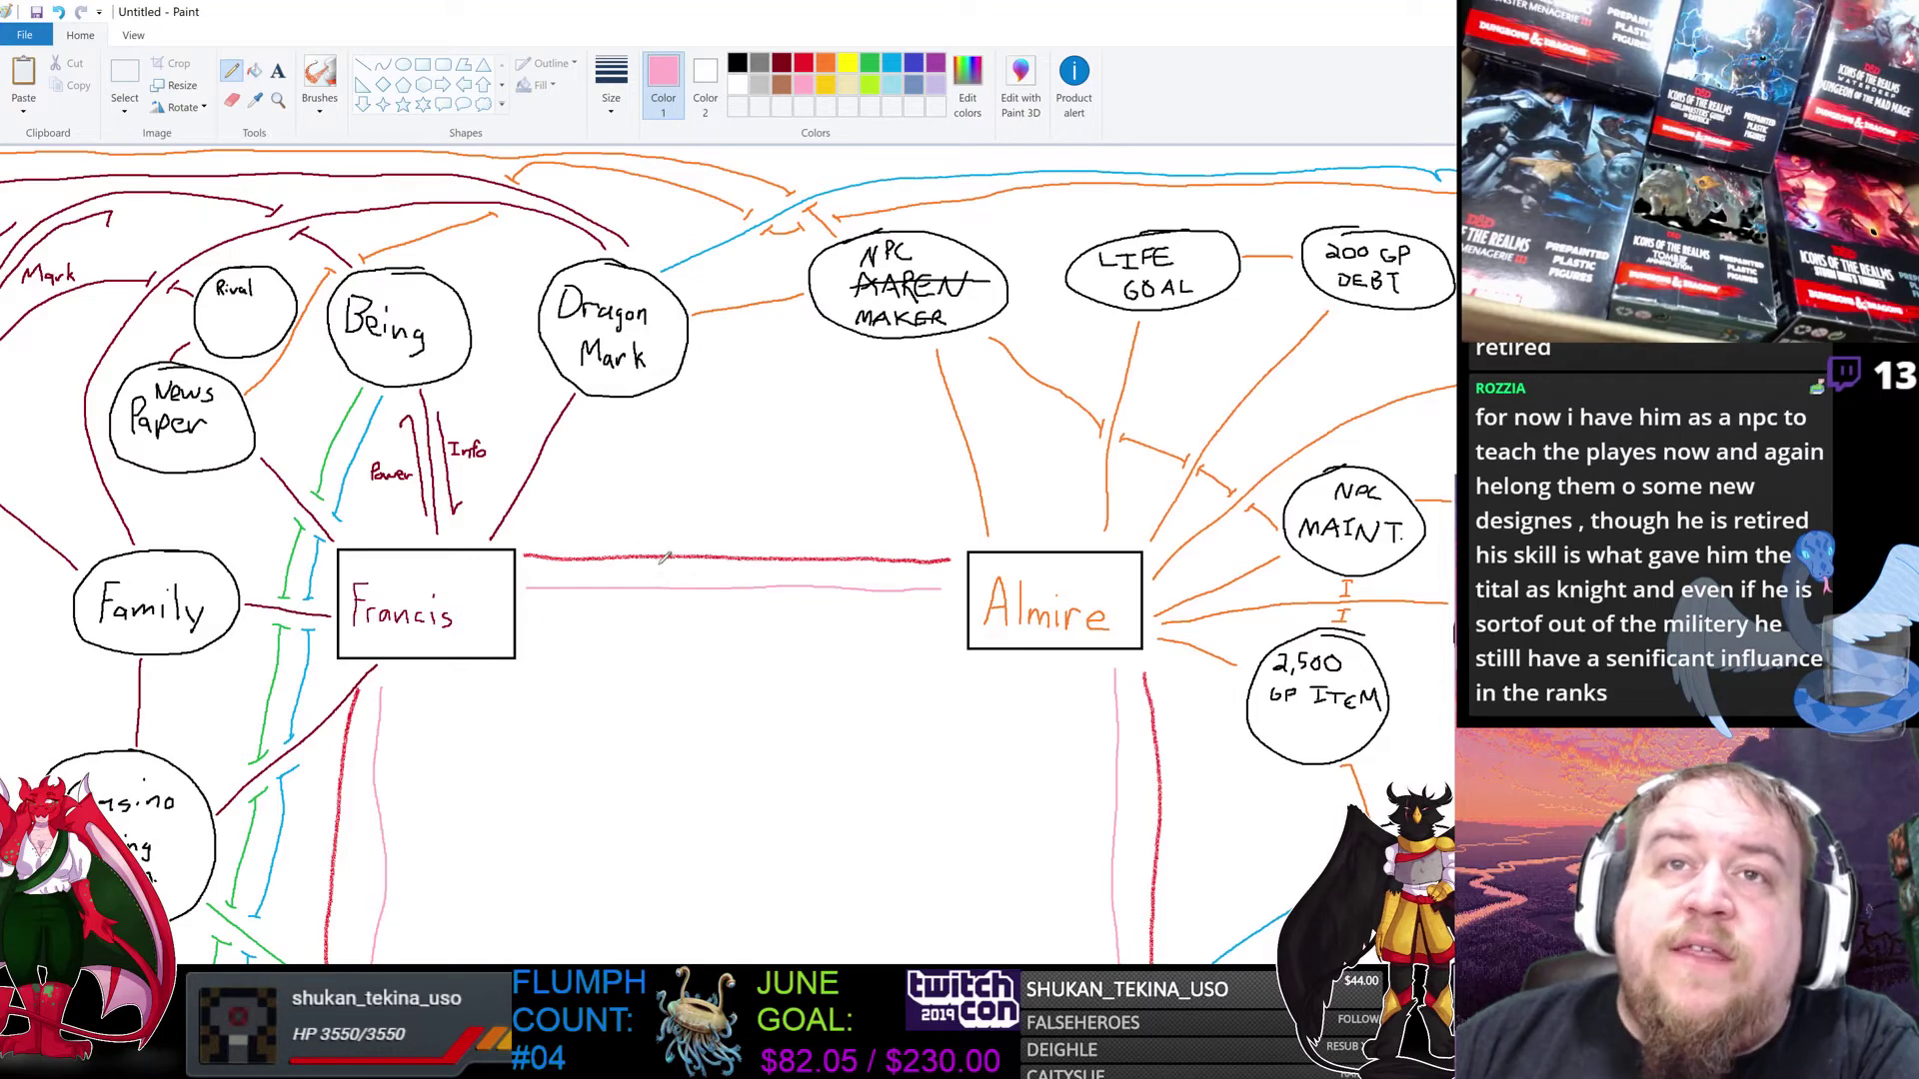
left_click_drag(653, 579, 675, 575)
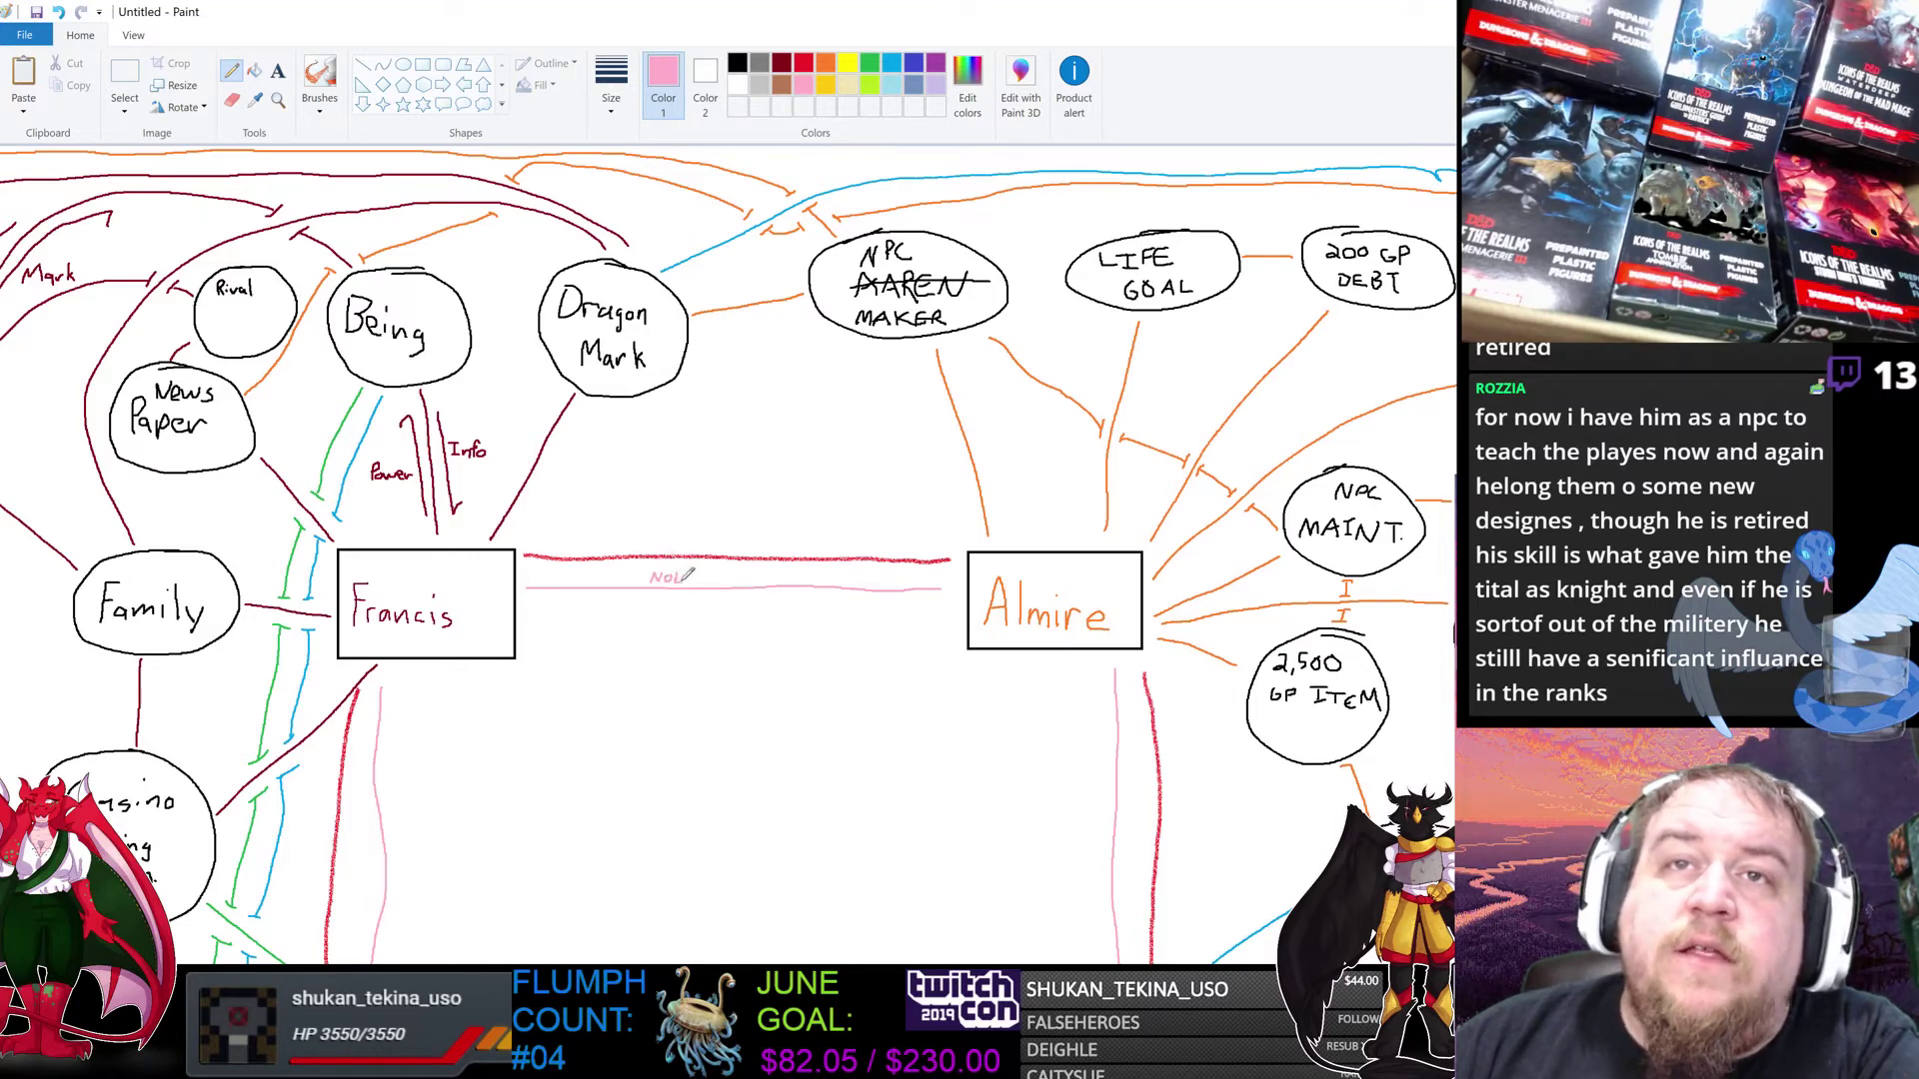
left_click_drag(695, 576, 705, 578)
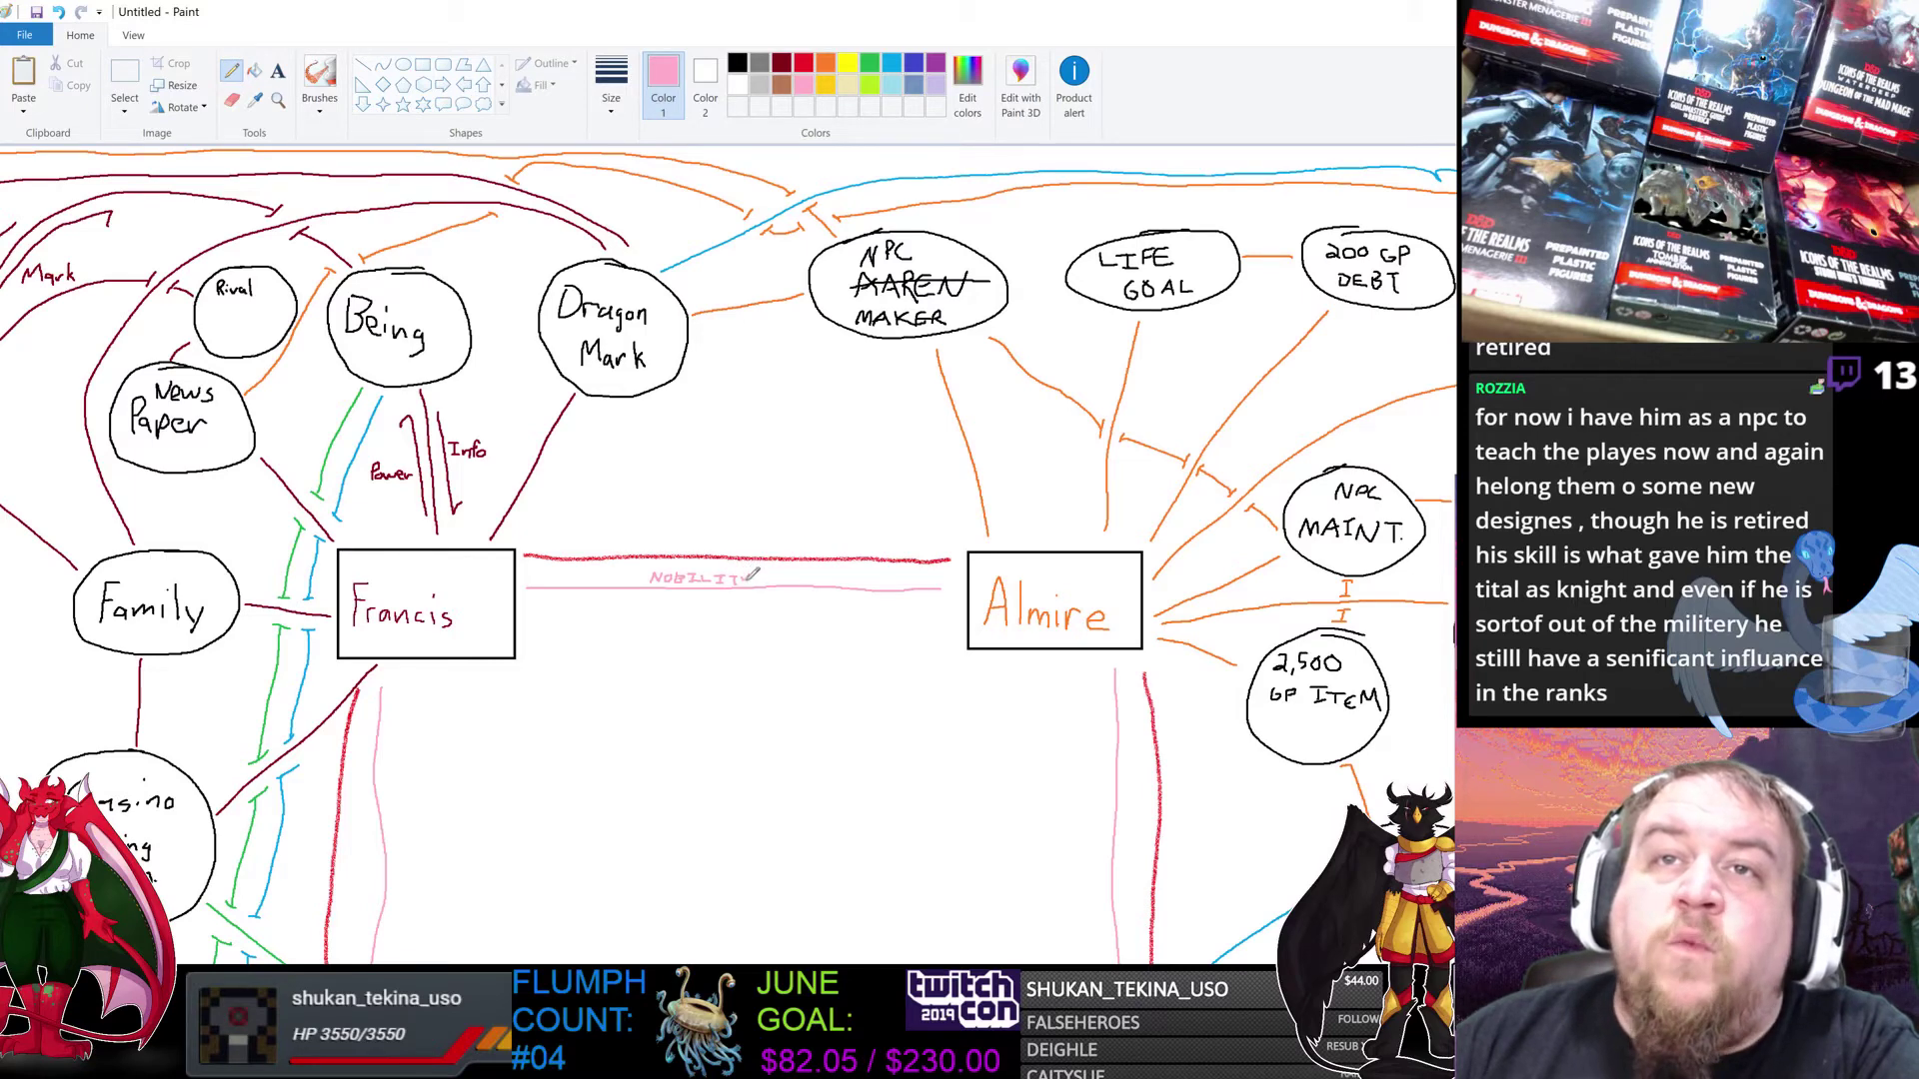
Step: Look over the bubbles around the Almire and Ulf boxes for a theme the two characters share
scroll(728, 552, "down", 5)
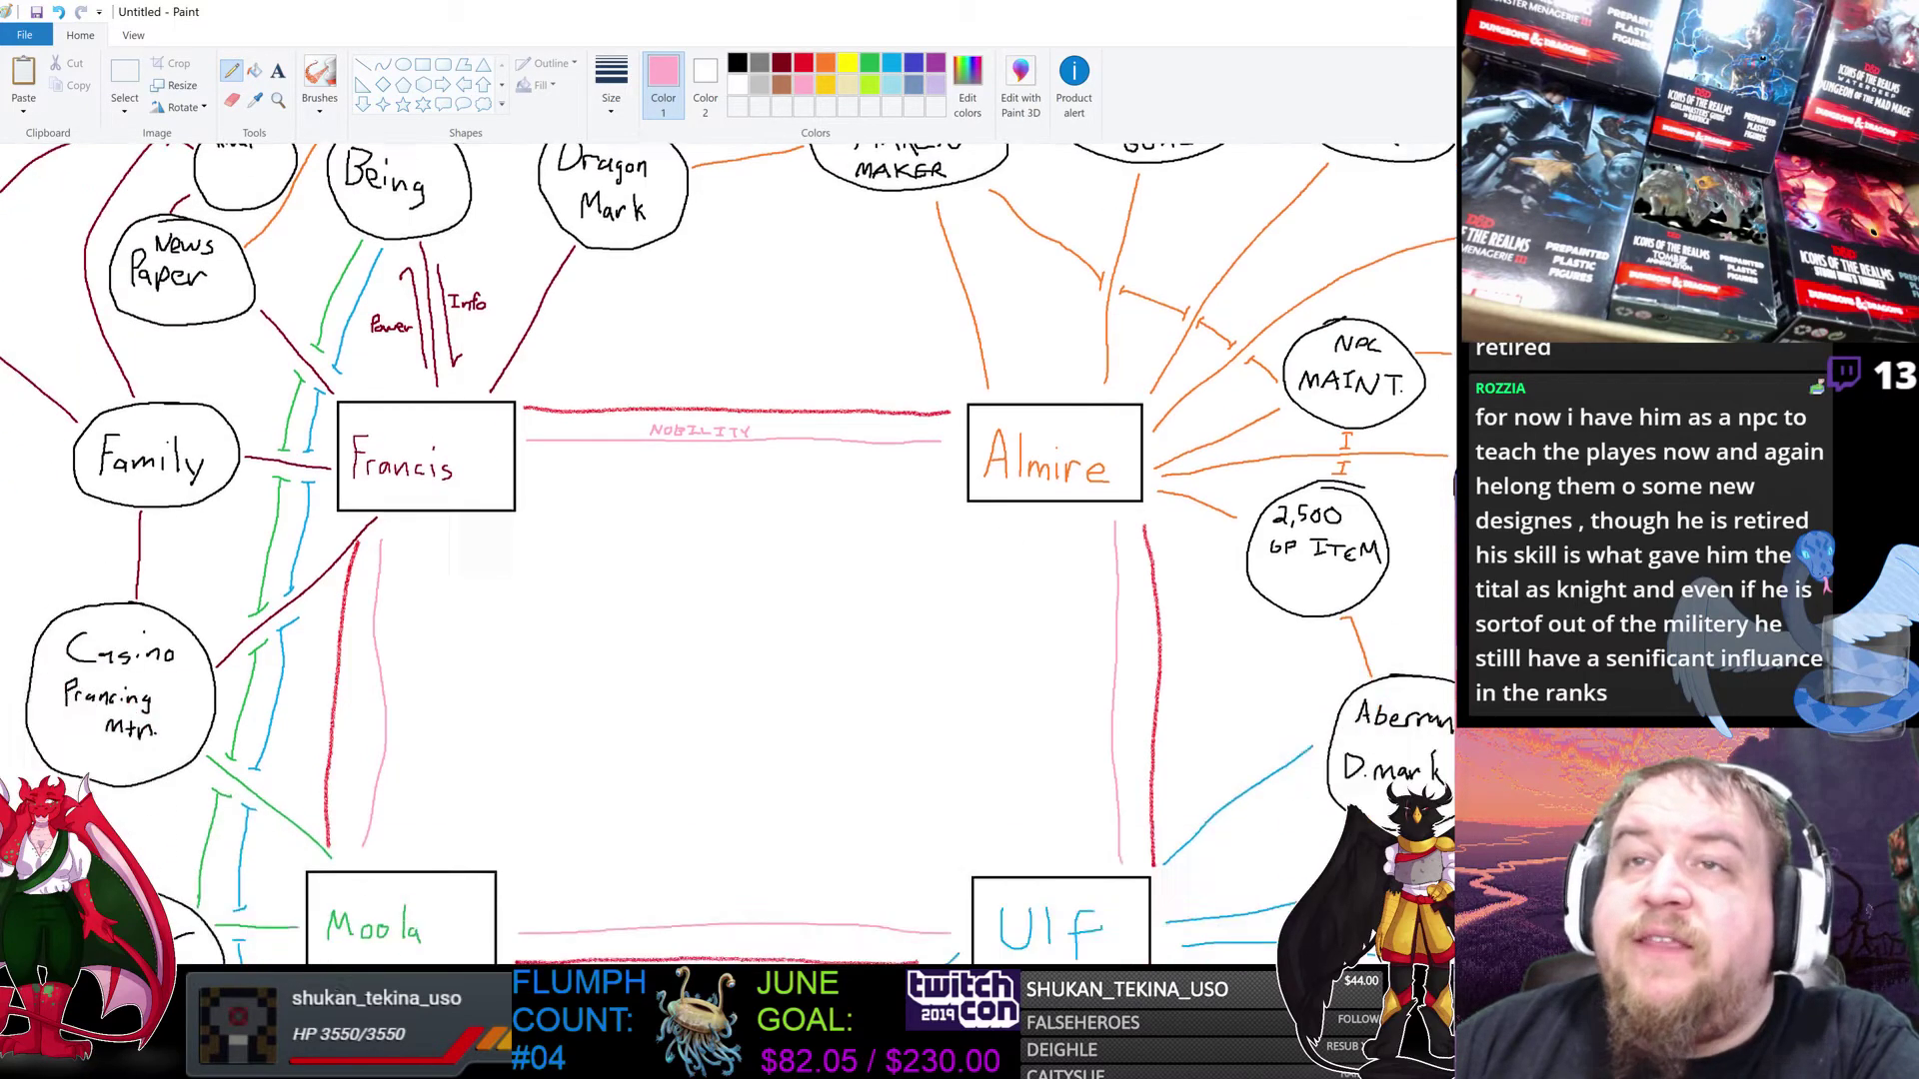
scroll(728, 552, "up", 2)
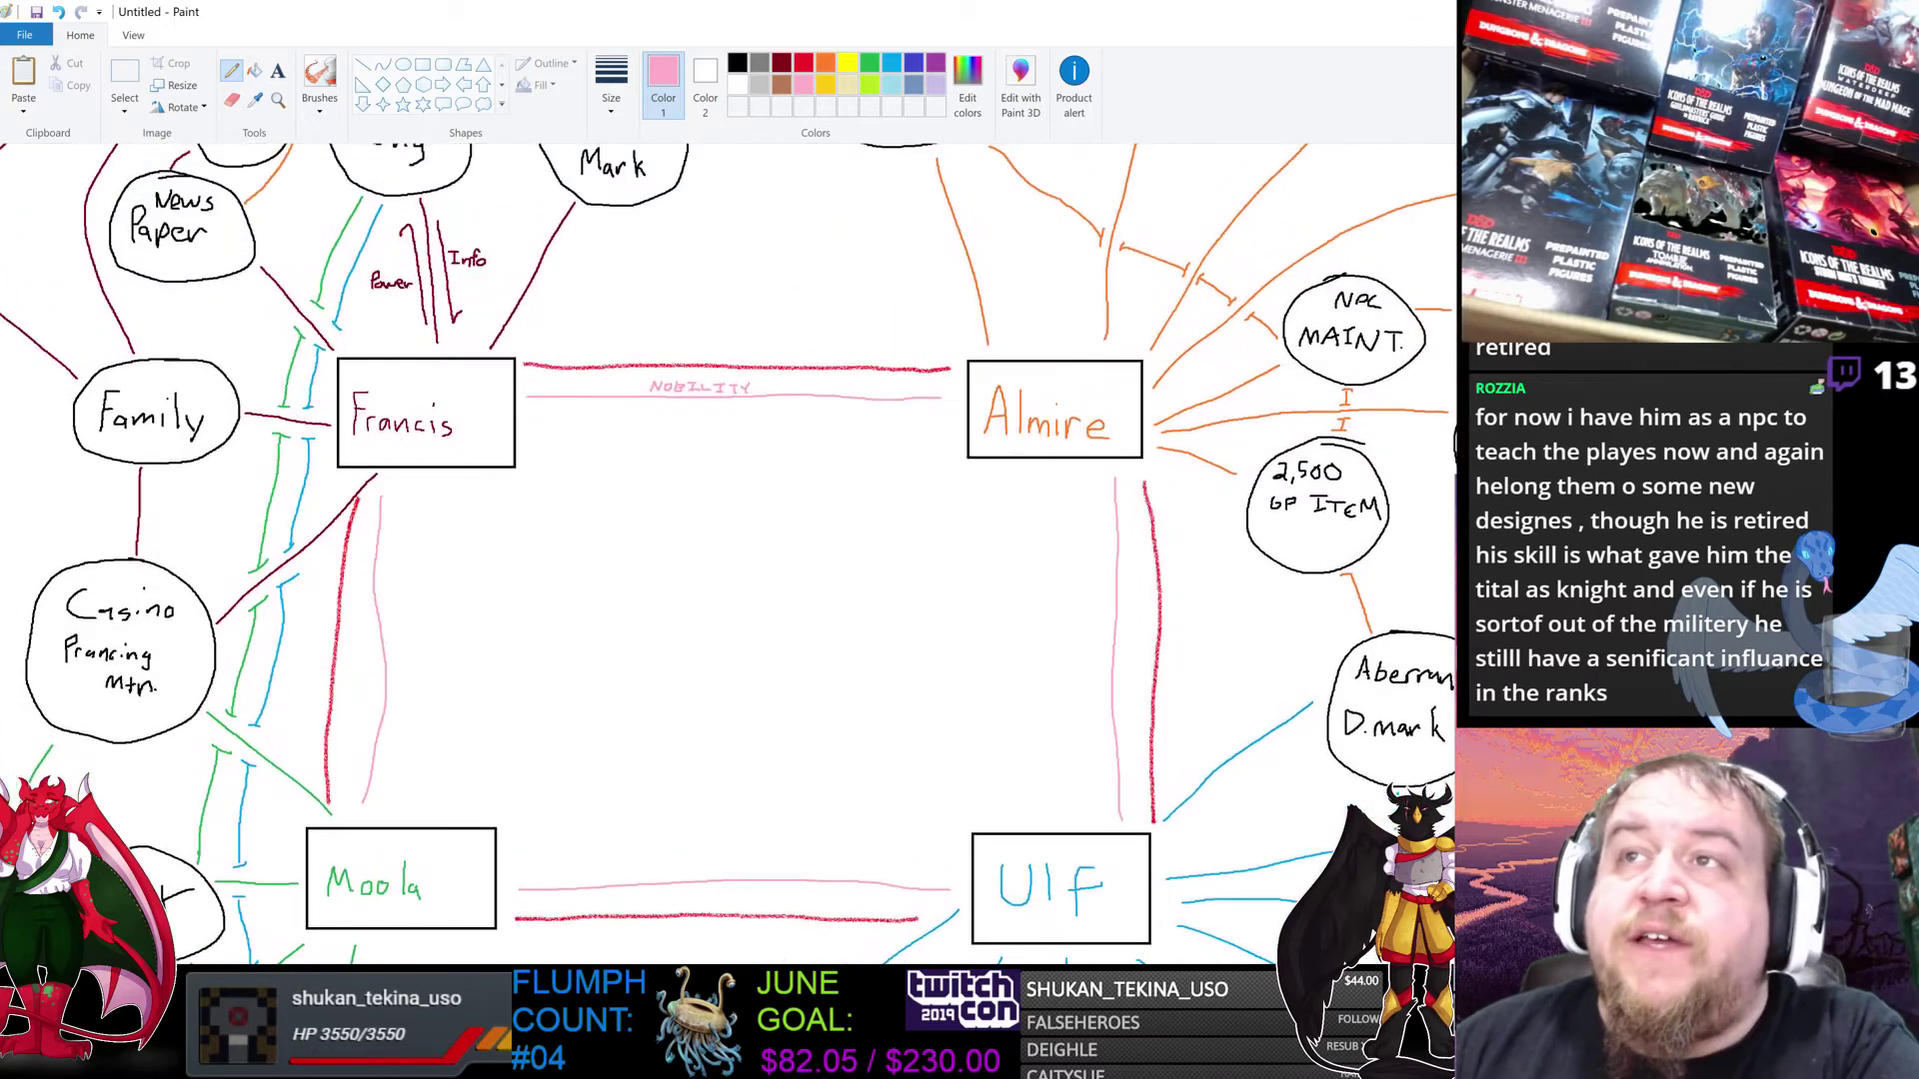
scroll(729, 553, "down", 2)
scroll(728, 553, "down", 2)
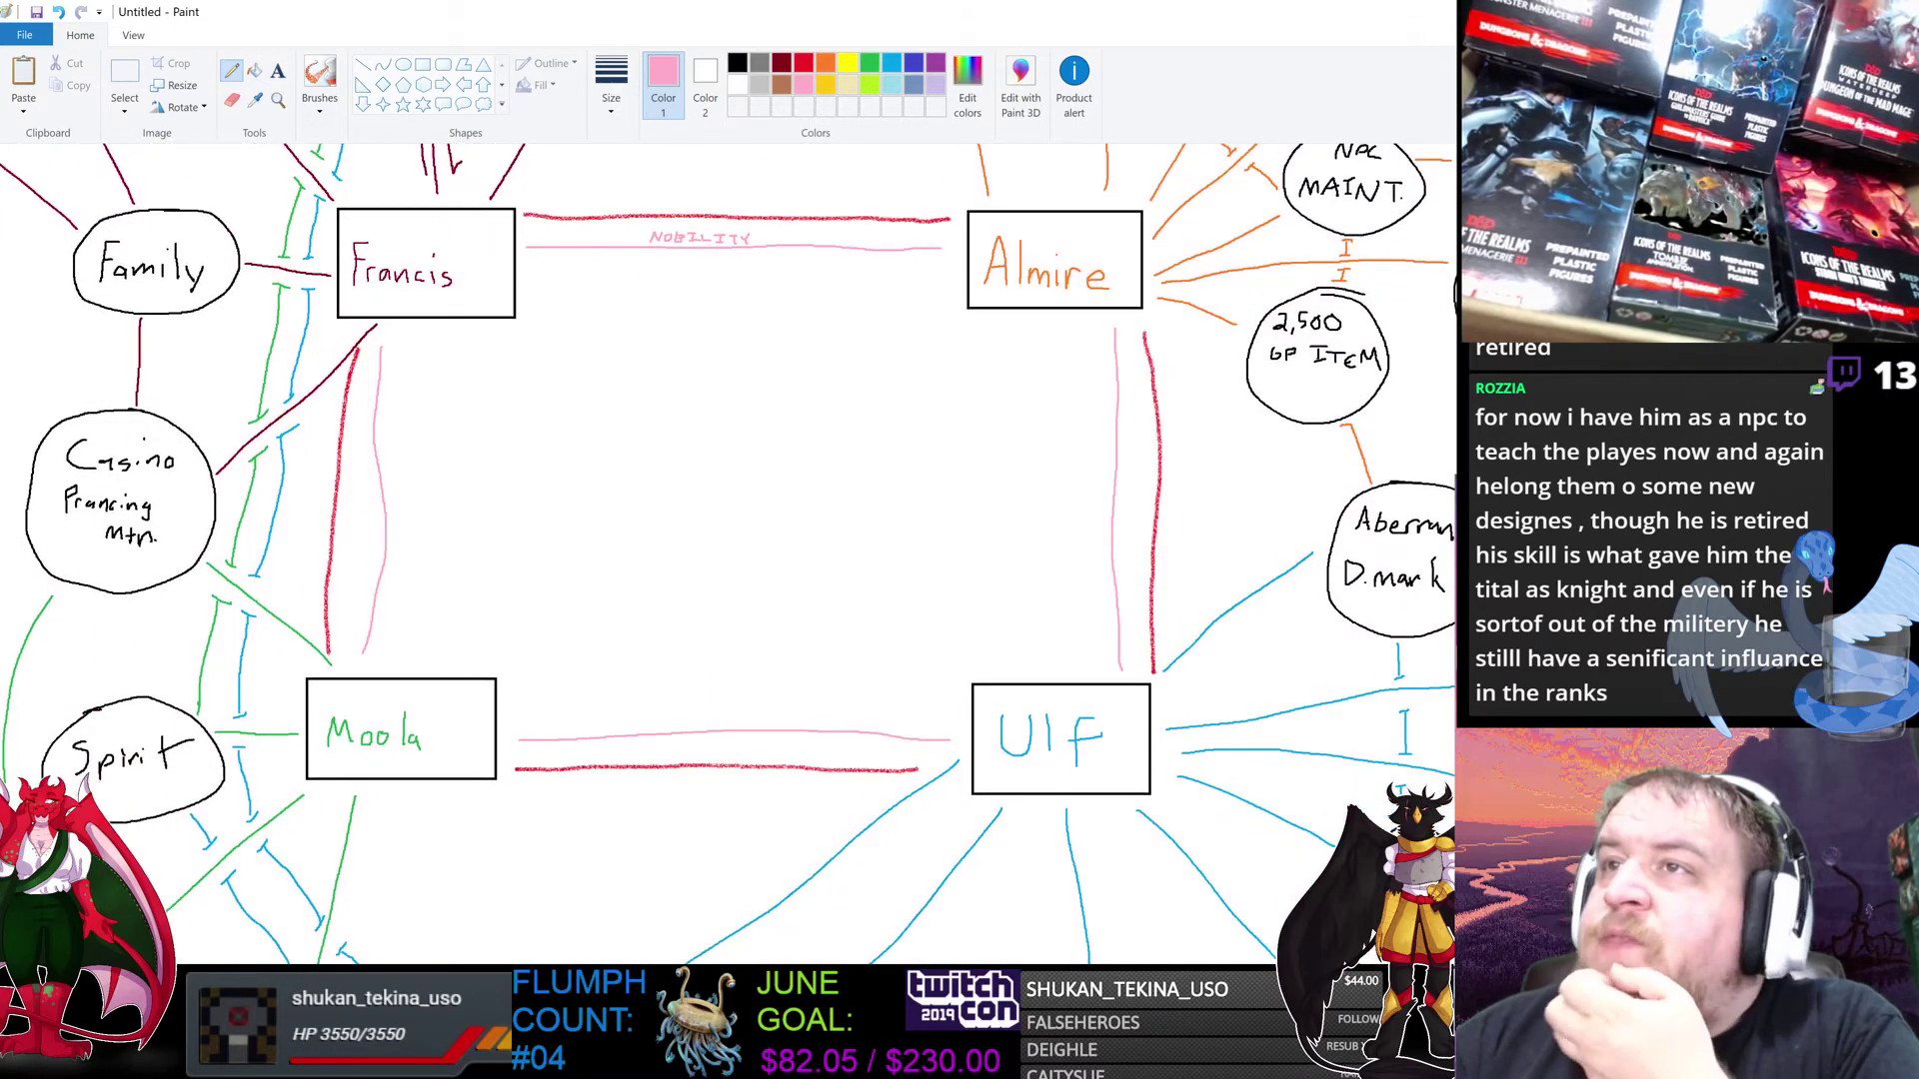
scroll(729, 552, "down", 2)
scroll(728, 553, "up", 3)
scroll(729, 553, "down", 4)
scroll(729, 553, "down", 4)
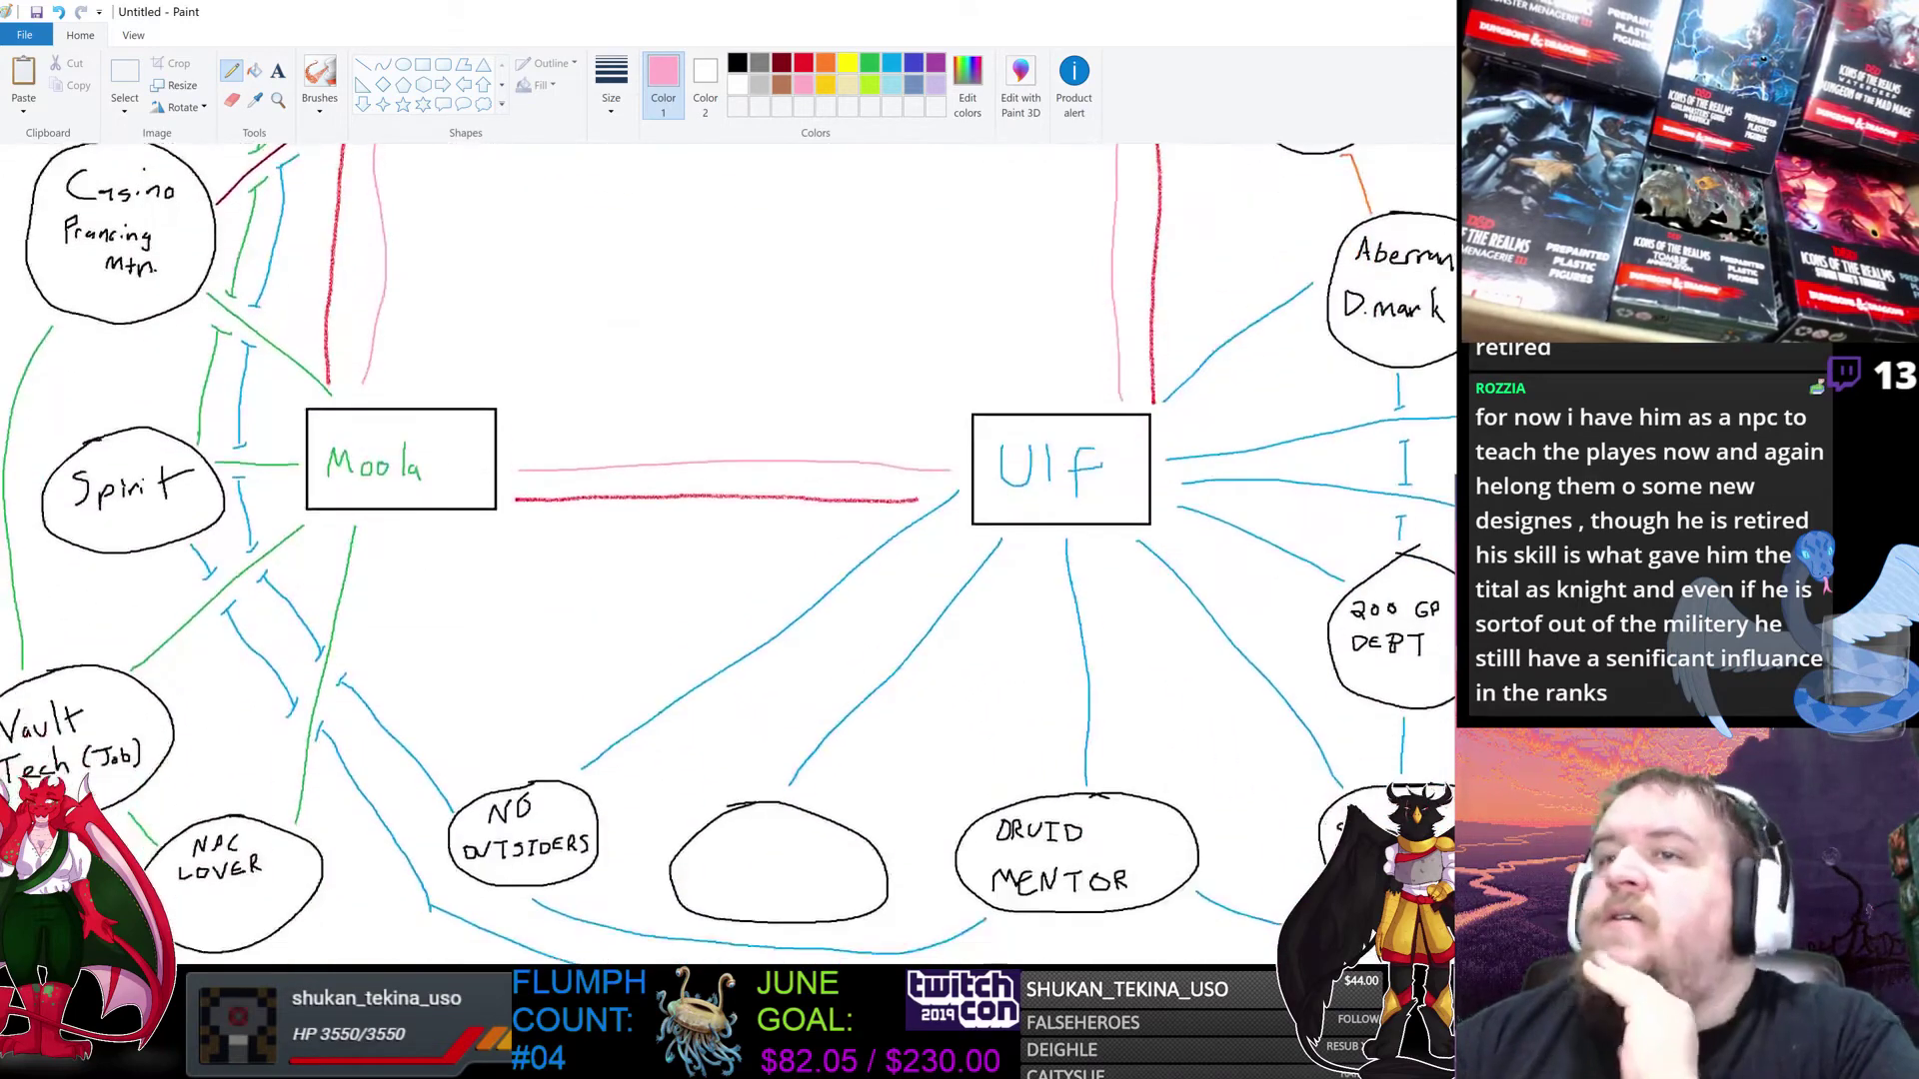
scroll(728, 553, "up", 10)
scroll(729, 553, "down", 1)
scroll(728, 553, "up", 5)
scroll(728, 552, "down", 5)
scroll(729, 553, "down", 5)
scroll(728, 553, "up", 2)
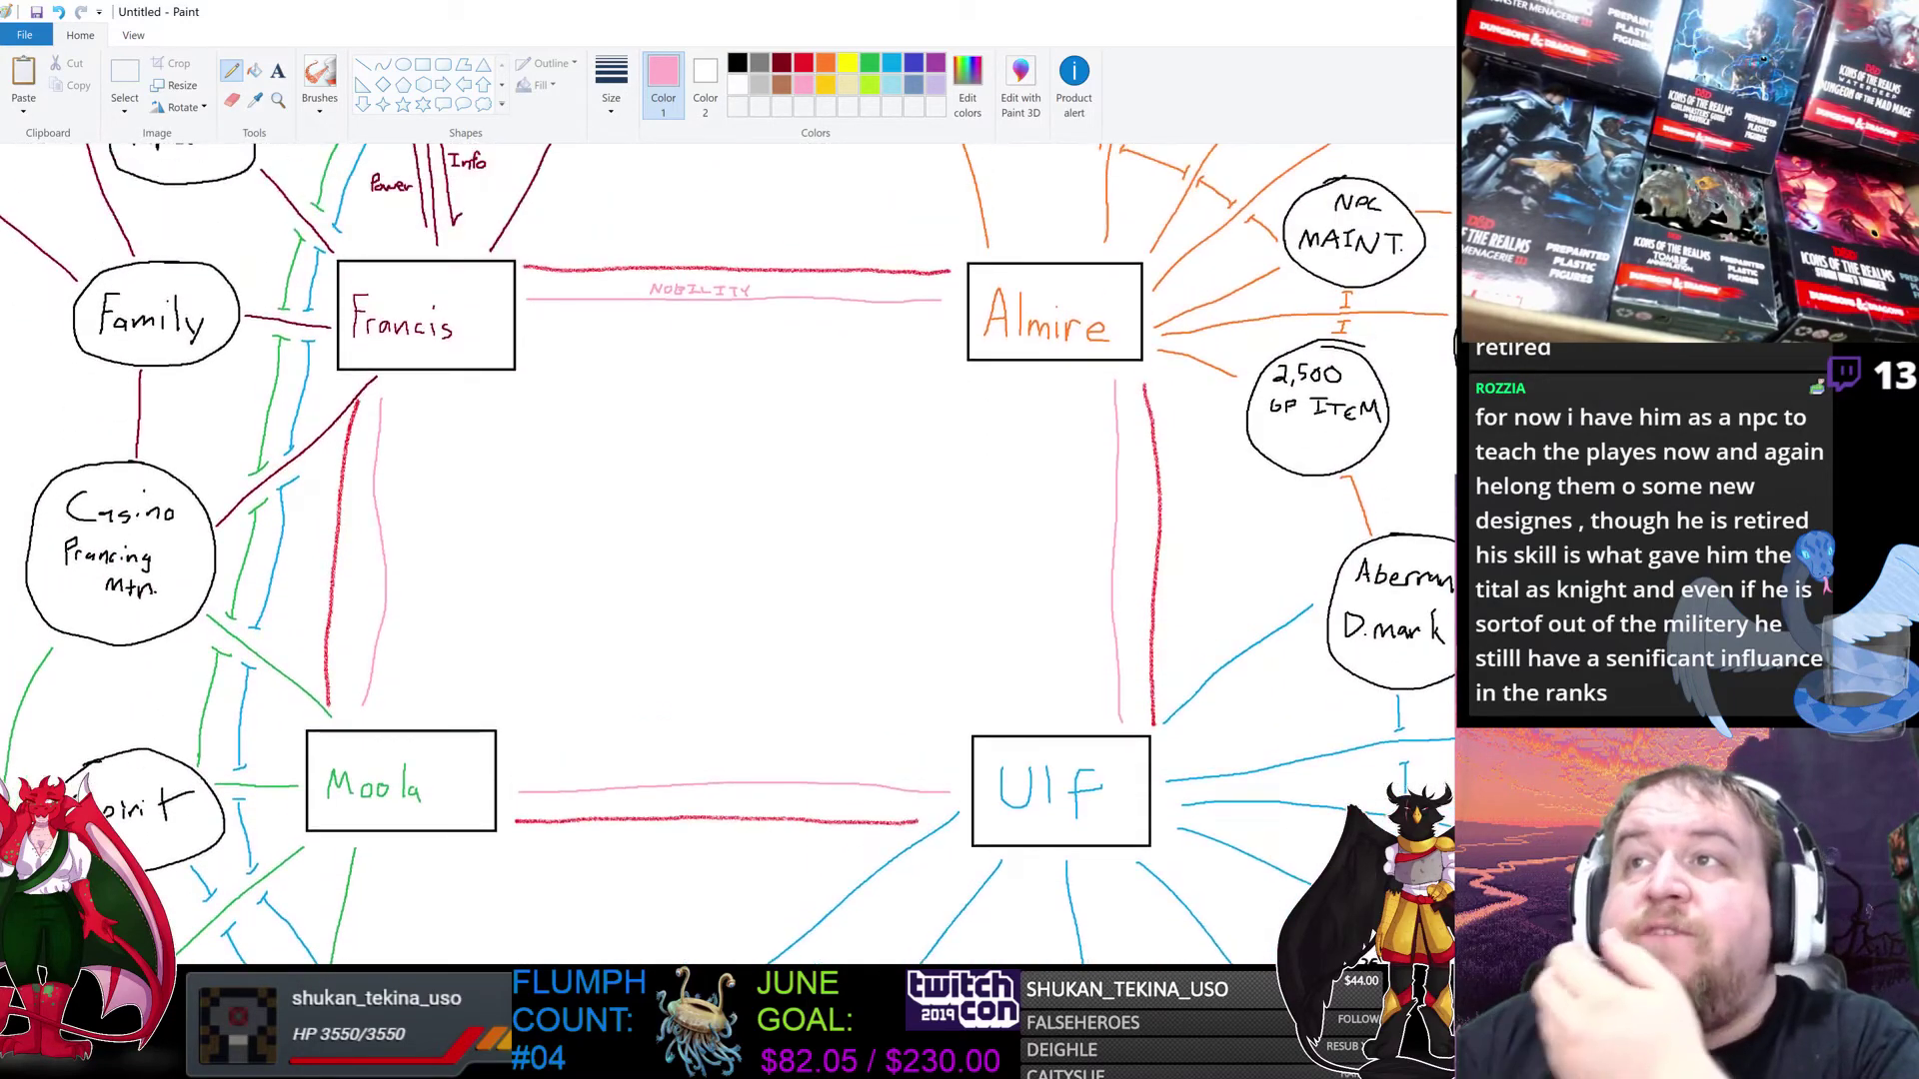
scroll(728, 553, "up", 7)
scroll(728, 552, "down", 11)
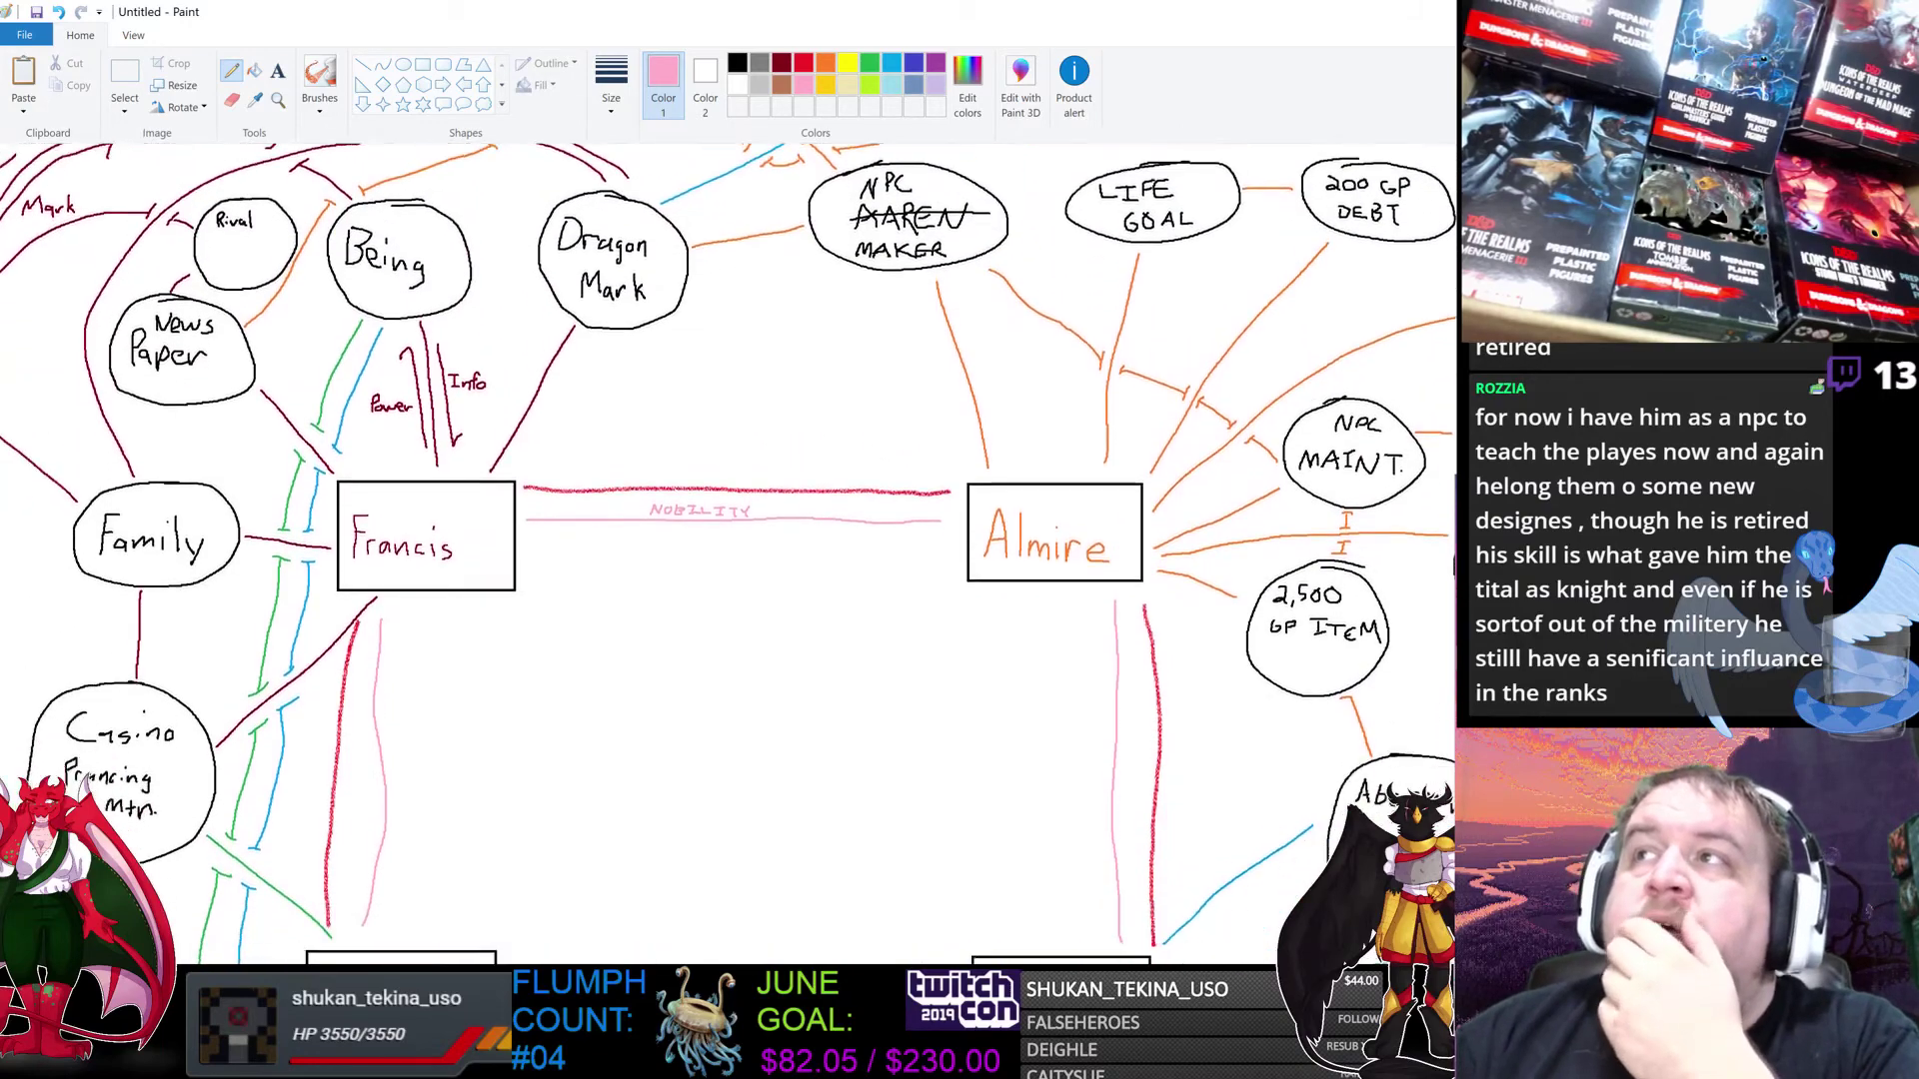
scroll(729, 553, "down", 4)
scroll(729, 553, "up", 4)
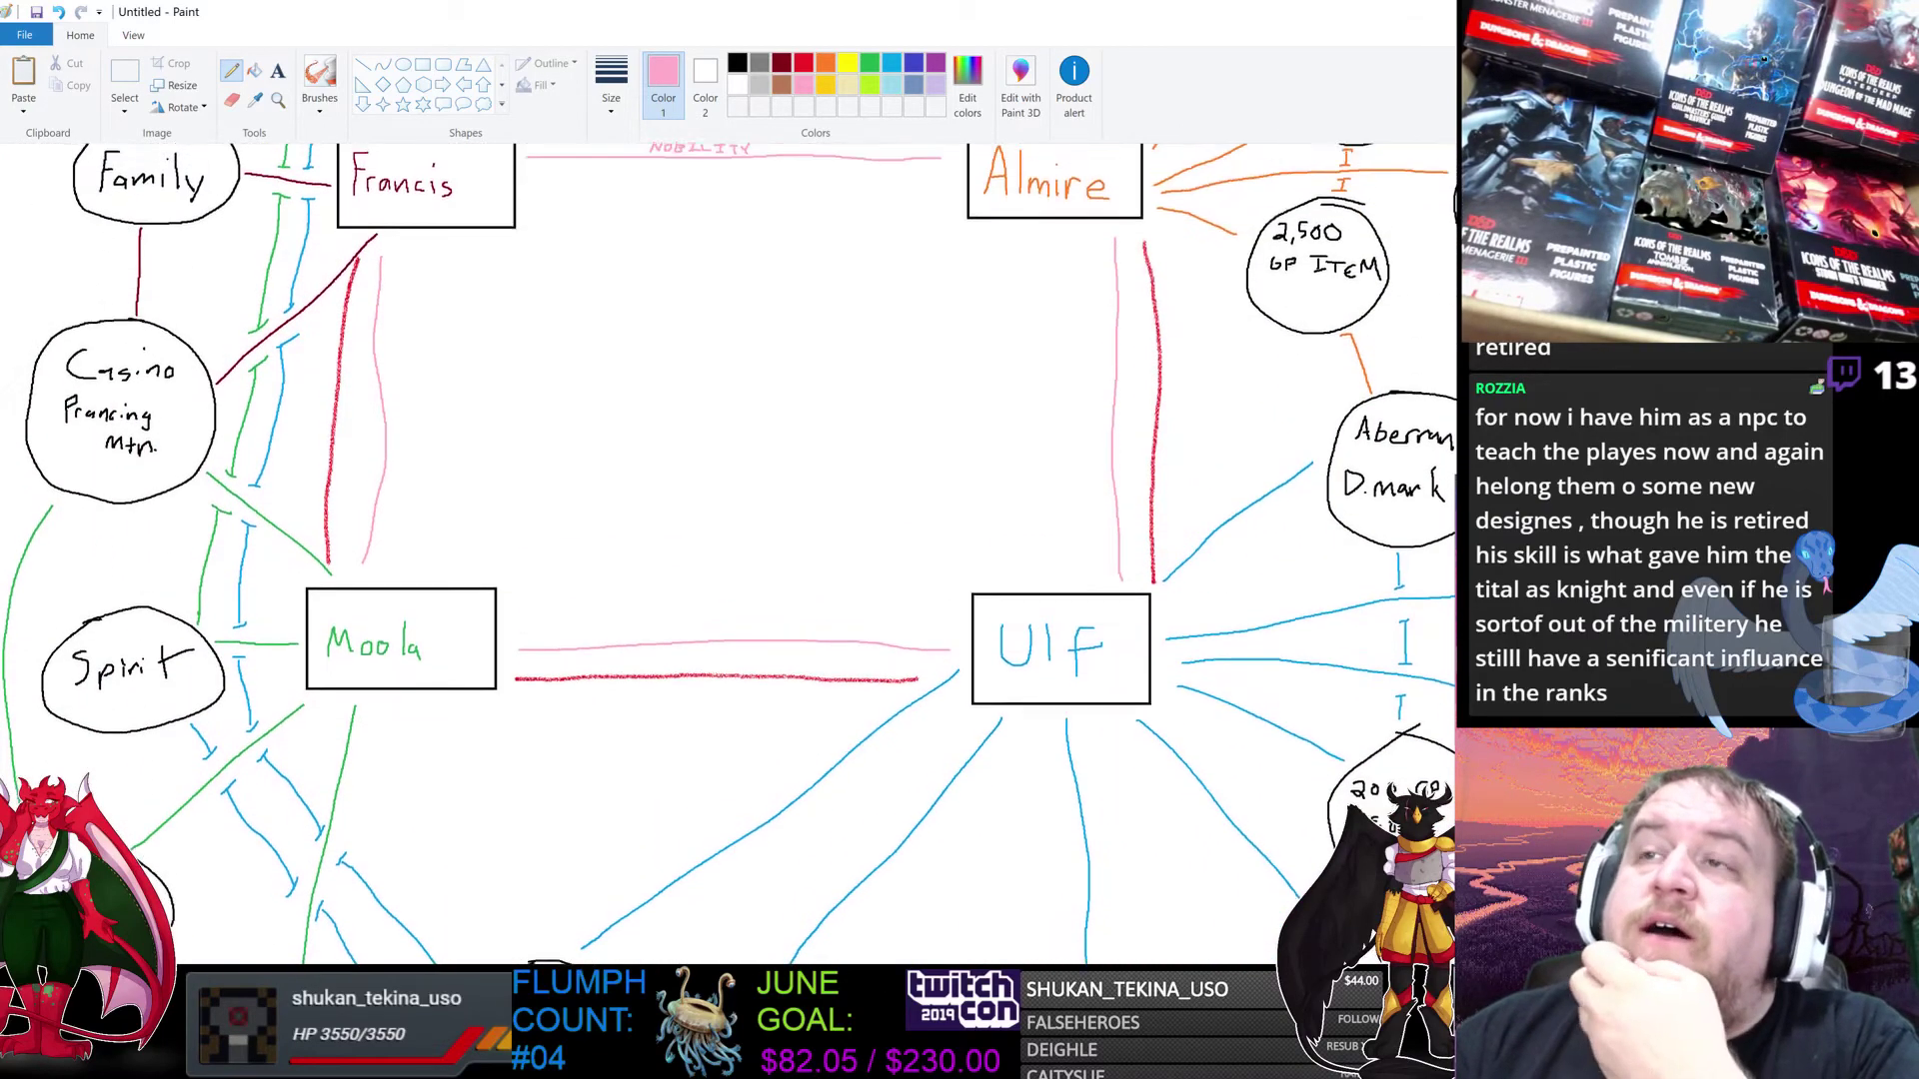
scroll(729, 553, "down", 4)
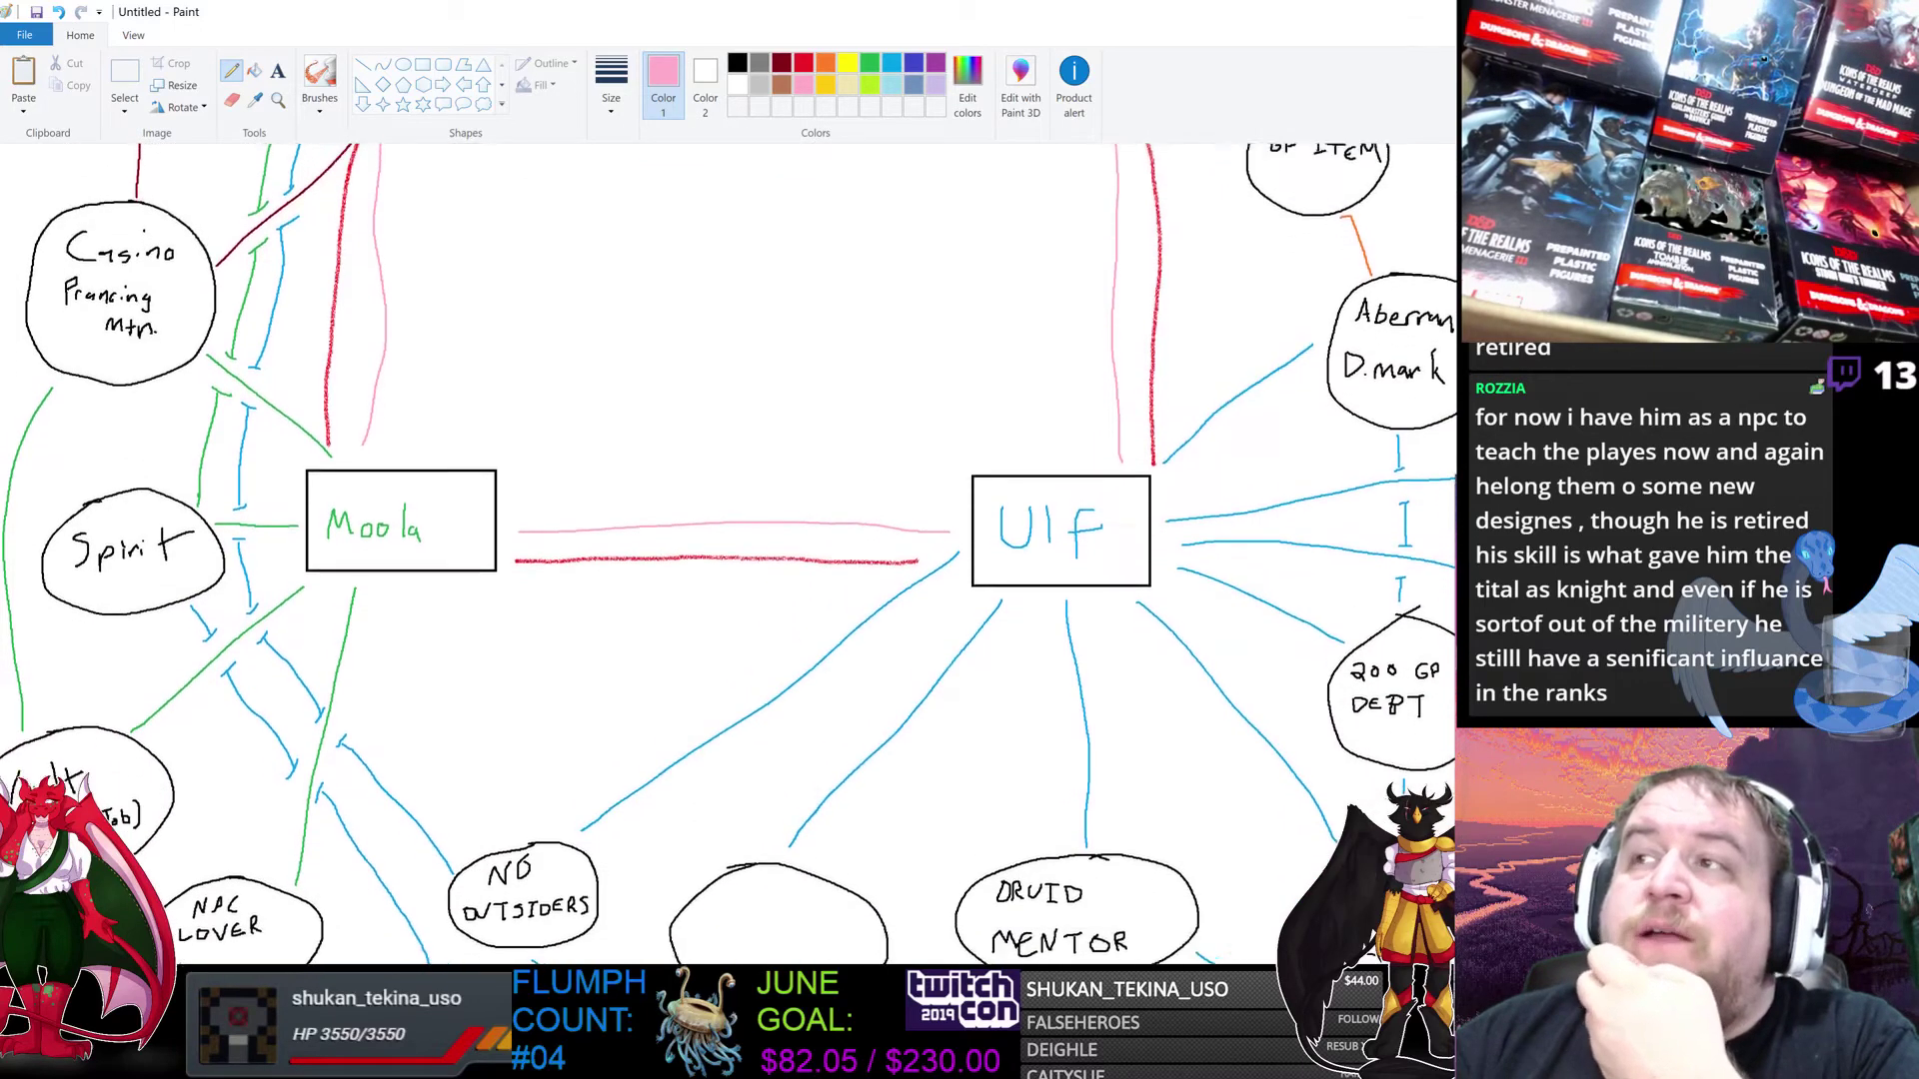
scroll(729, 553, "down", 1)
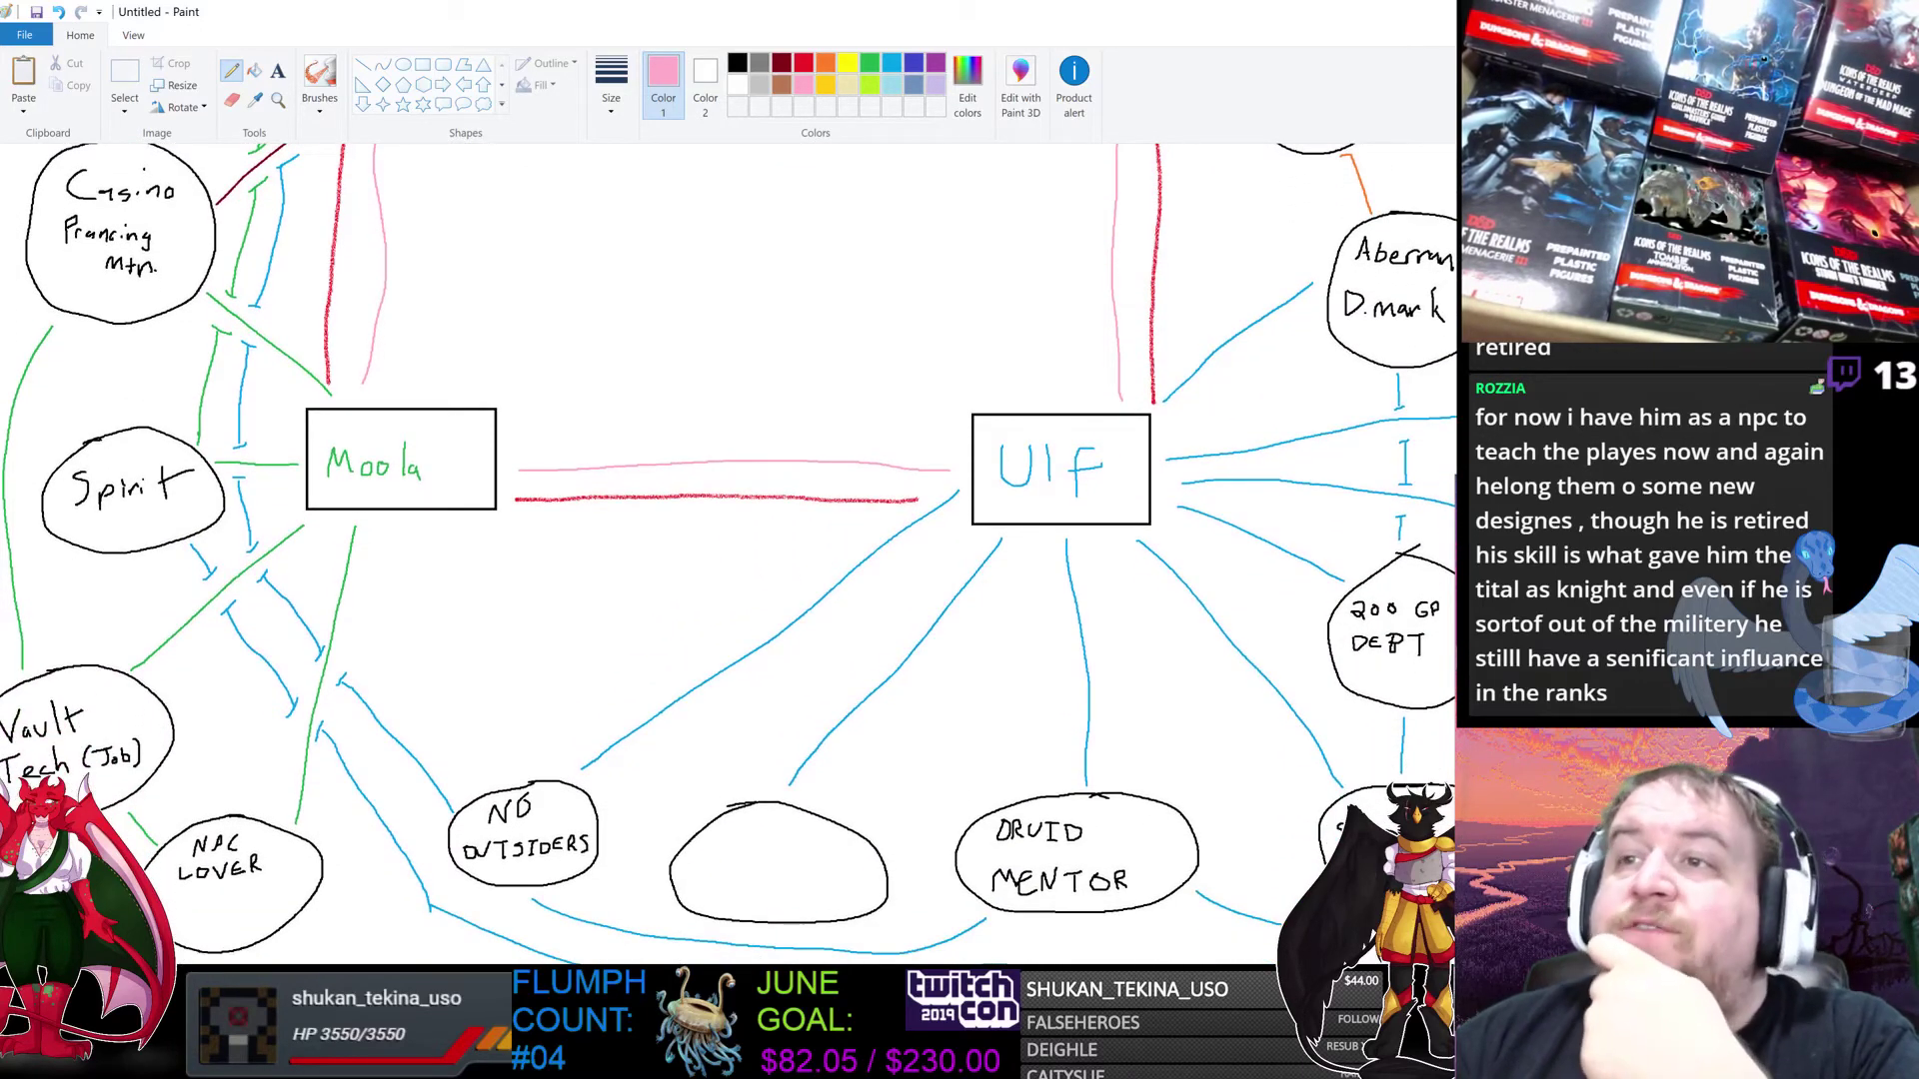
Step: Letter REBIRTH vertically in pink between the red and pink lines that join the Almire and Ulf boxes
scroll(728, 553, "up", 2)
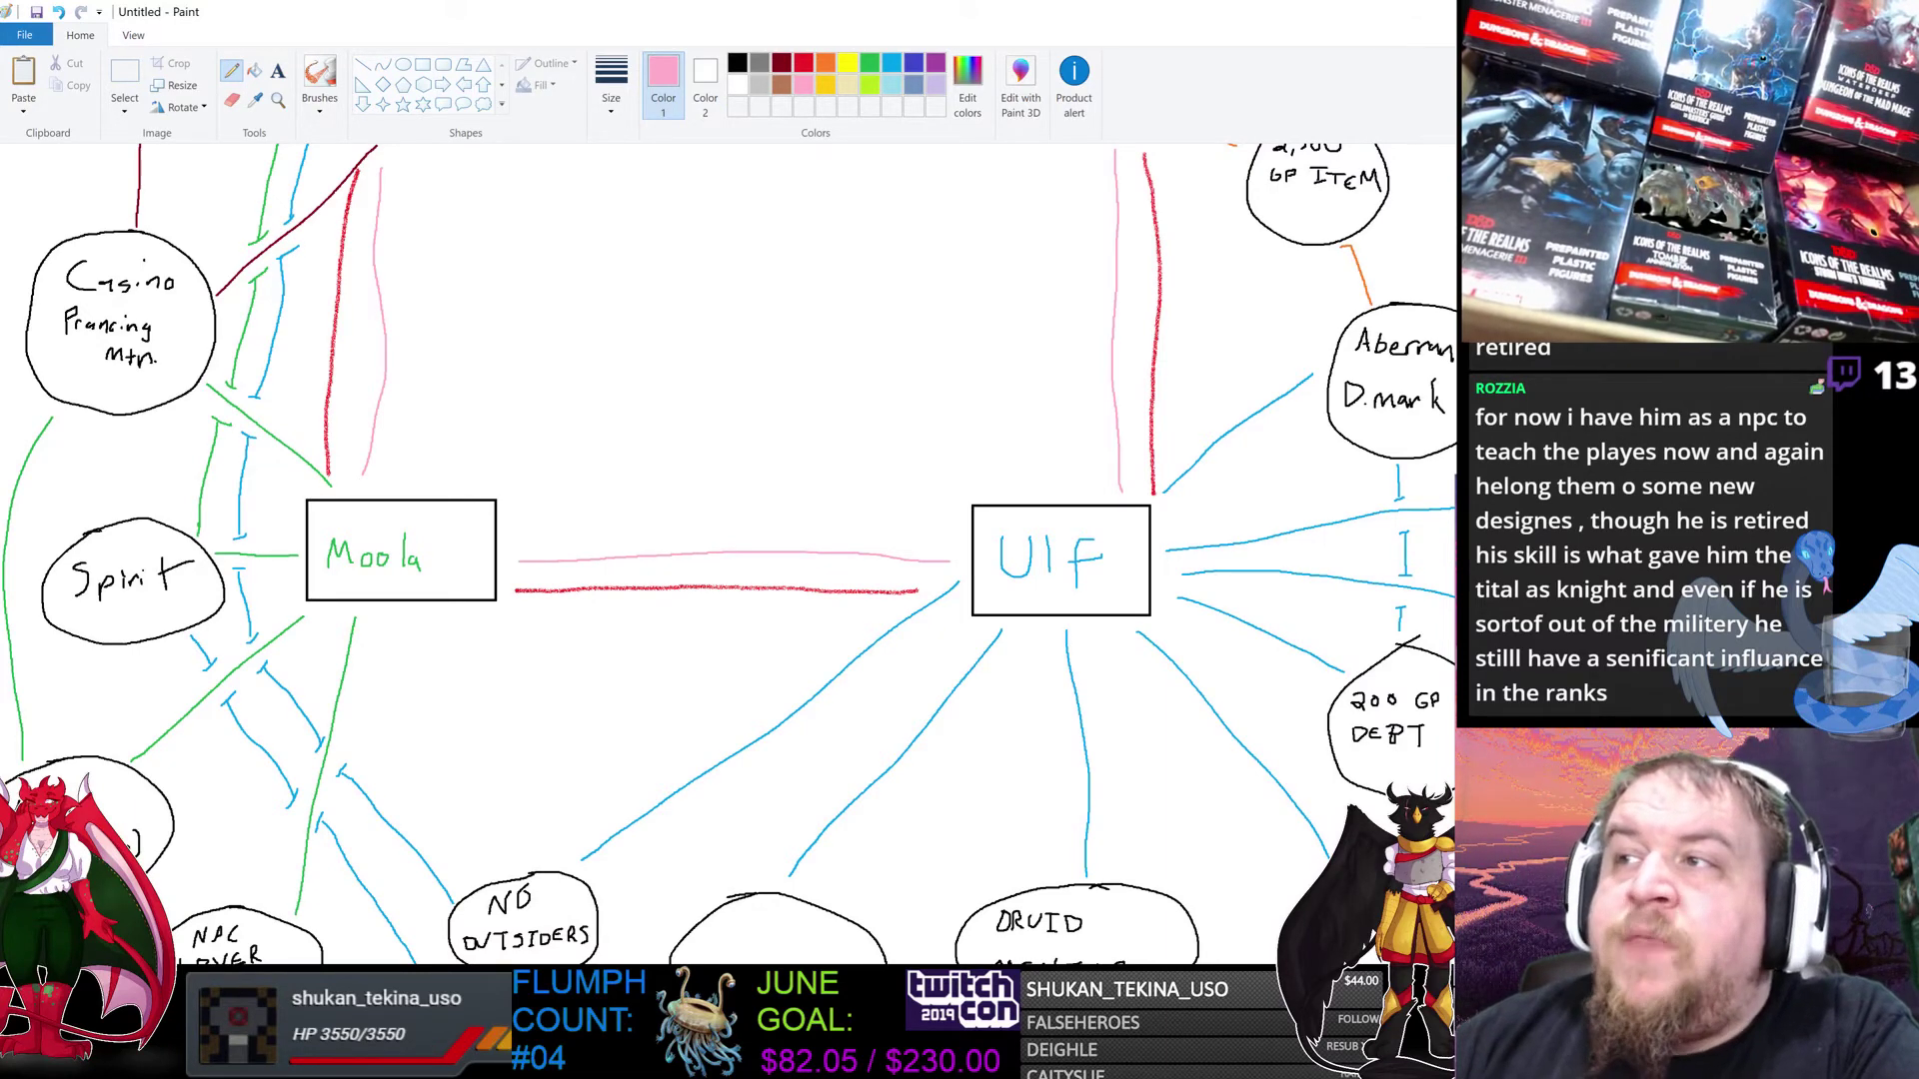
scroll(728, 552, "up", 3)
scroll(1154, 545, "up", 1)
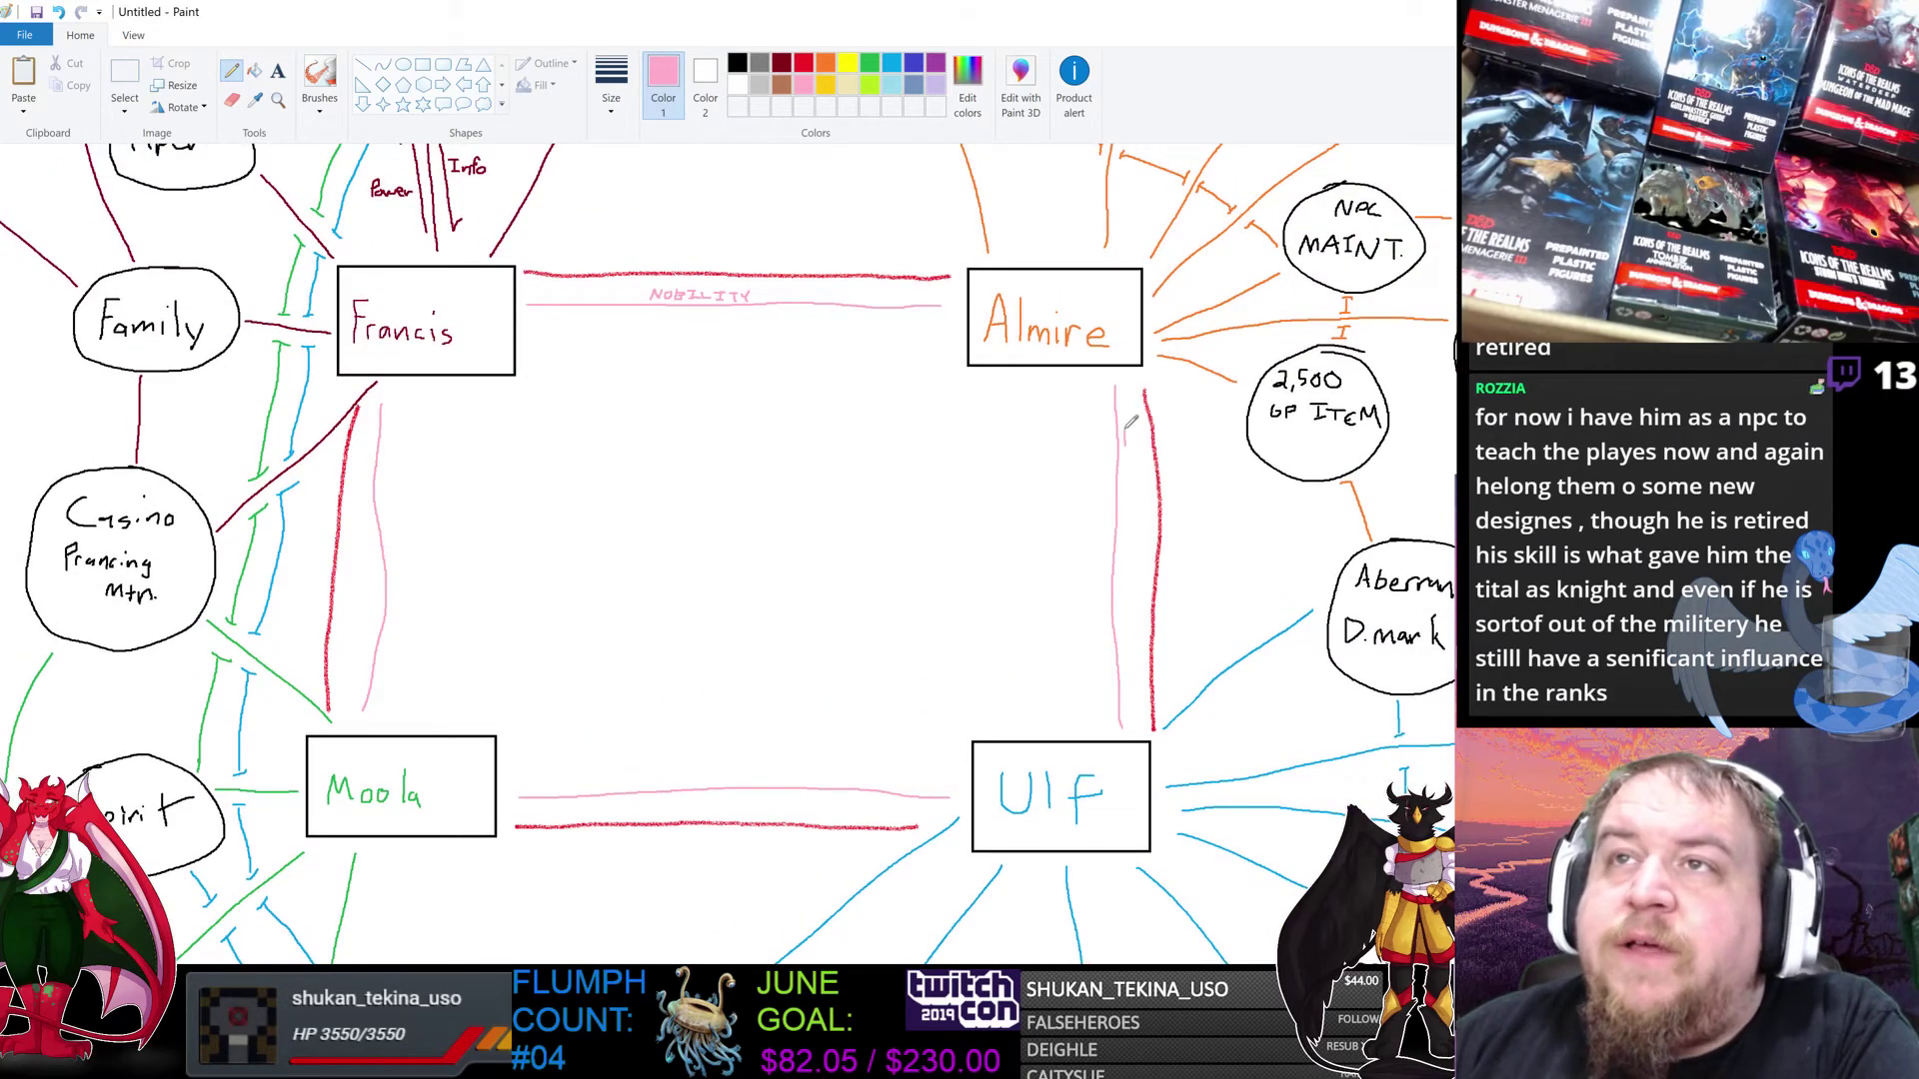
left_click_drag(1129, 443, 1124, 573)
left_click_drag(1132, 558, 1132, 566)
Step: Look over the bubbles around the Moola and Ulf boxes for a theme linking the two characters
scroll(729, 552, "left", 4)
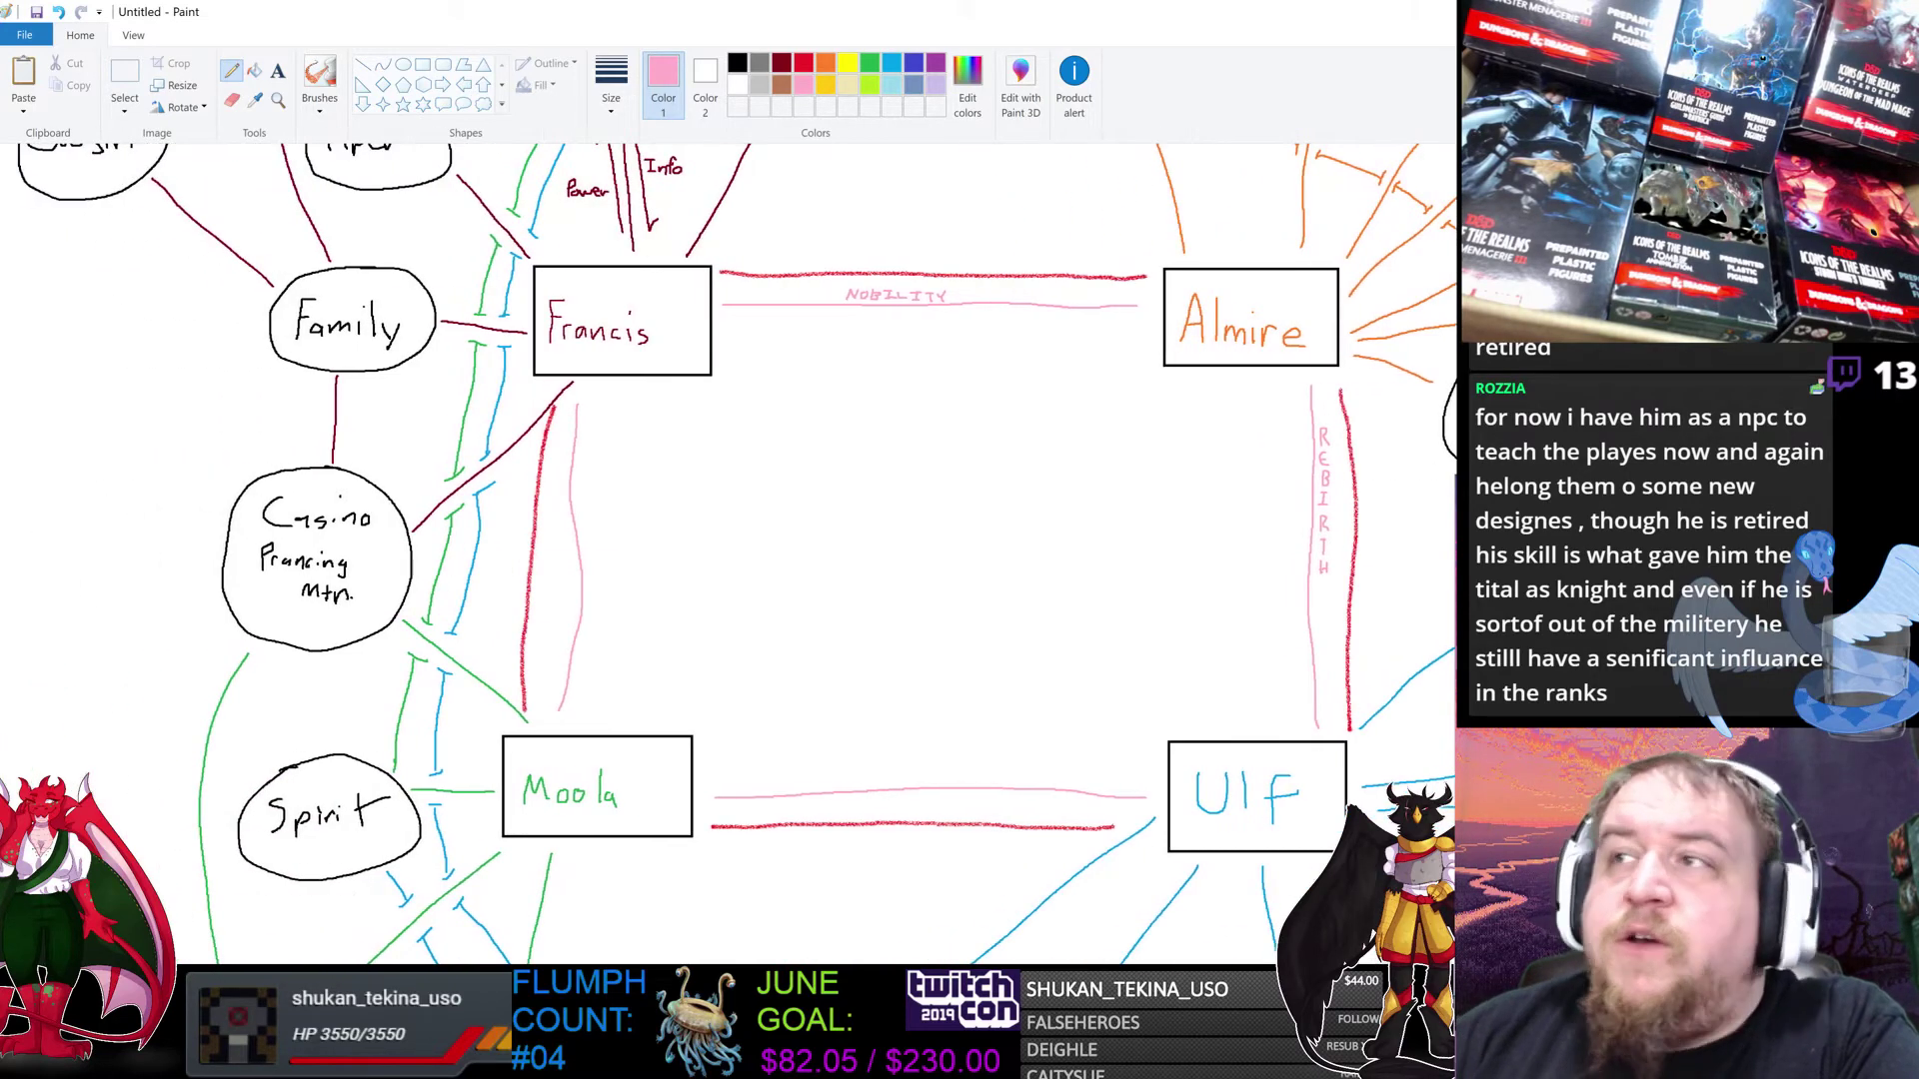
scroll(729, 553, "down", 1)
scroll(728, 553, "down", 4)
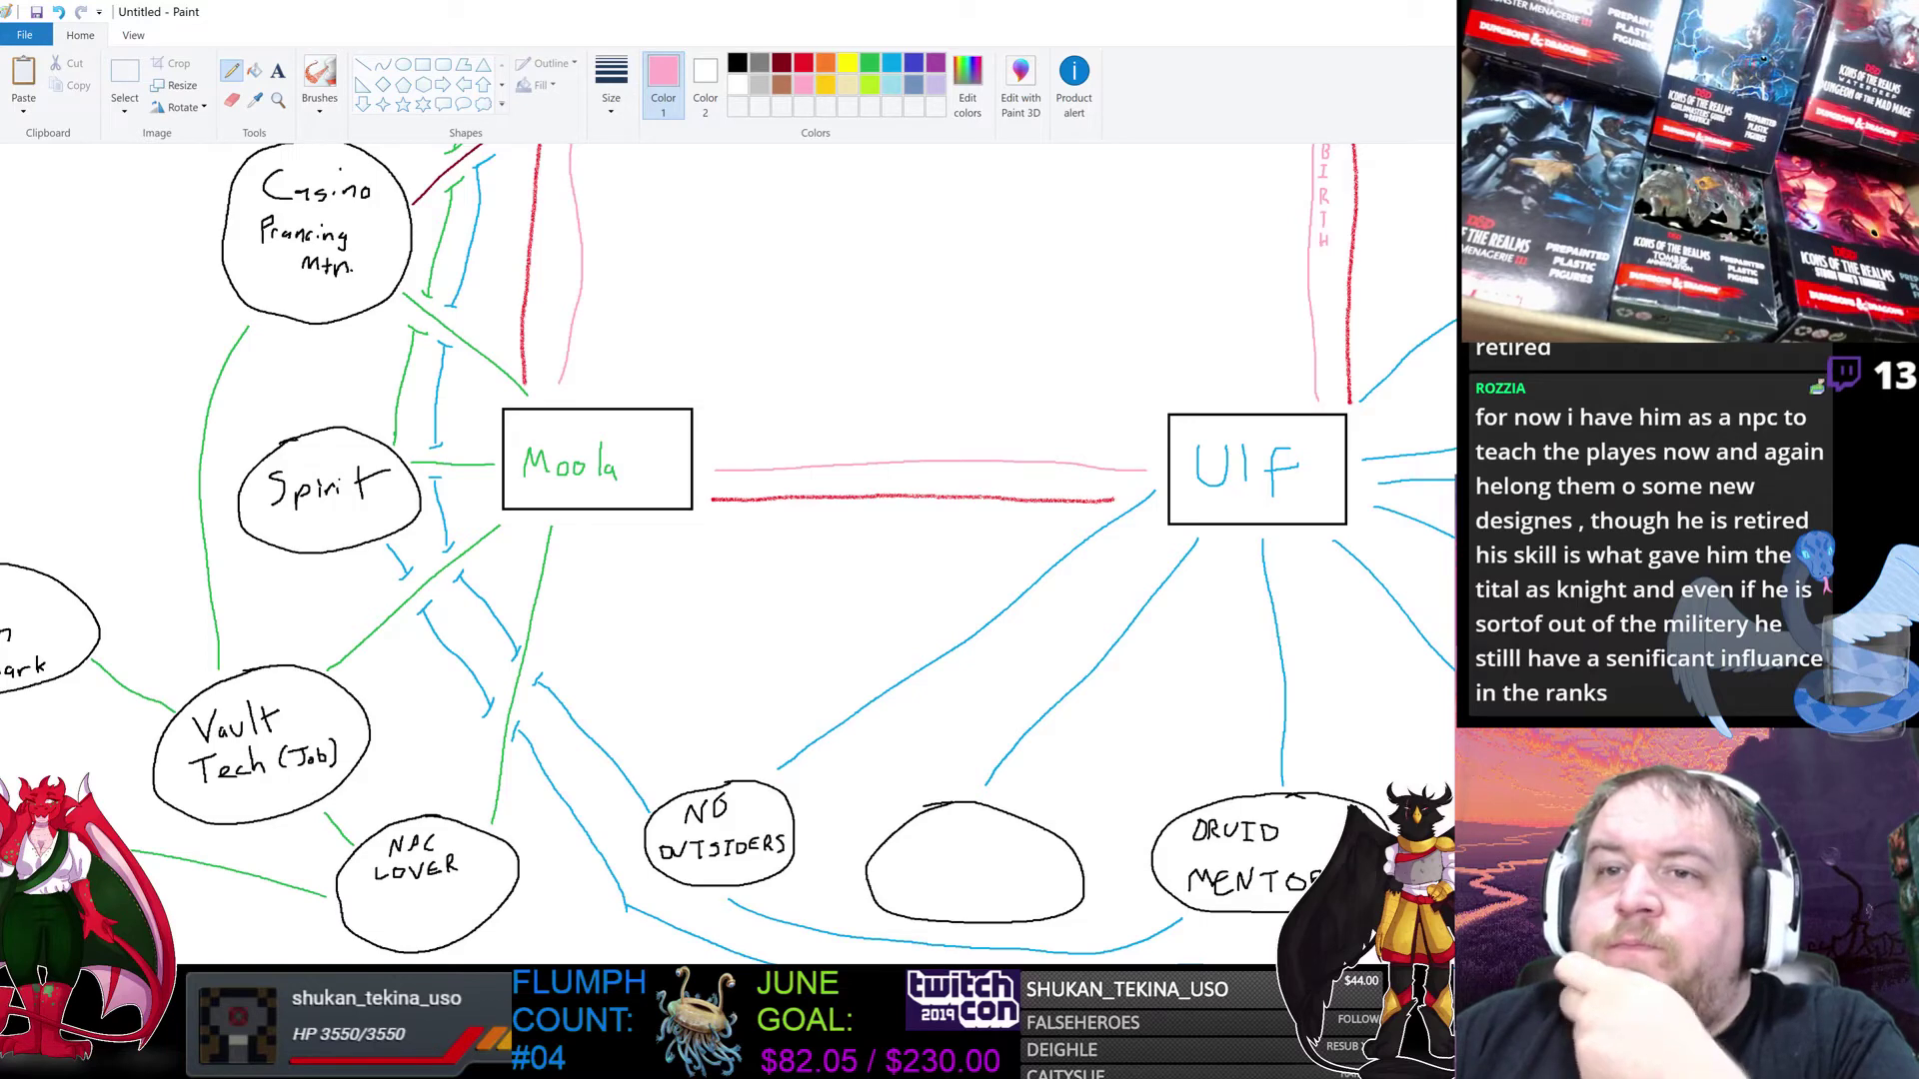
scroll(625, 888, "left", 3)
scroll(626, 887, "right", 1)
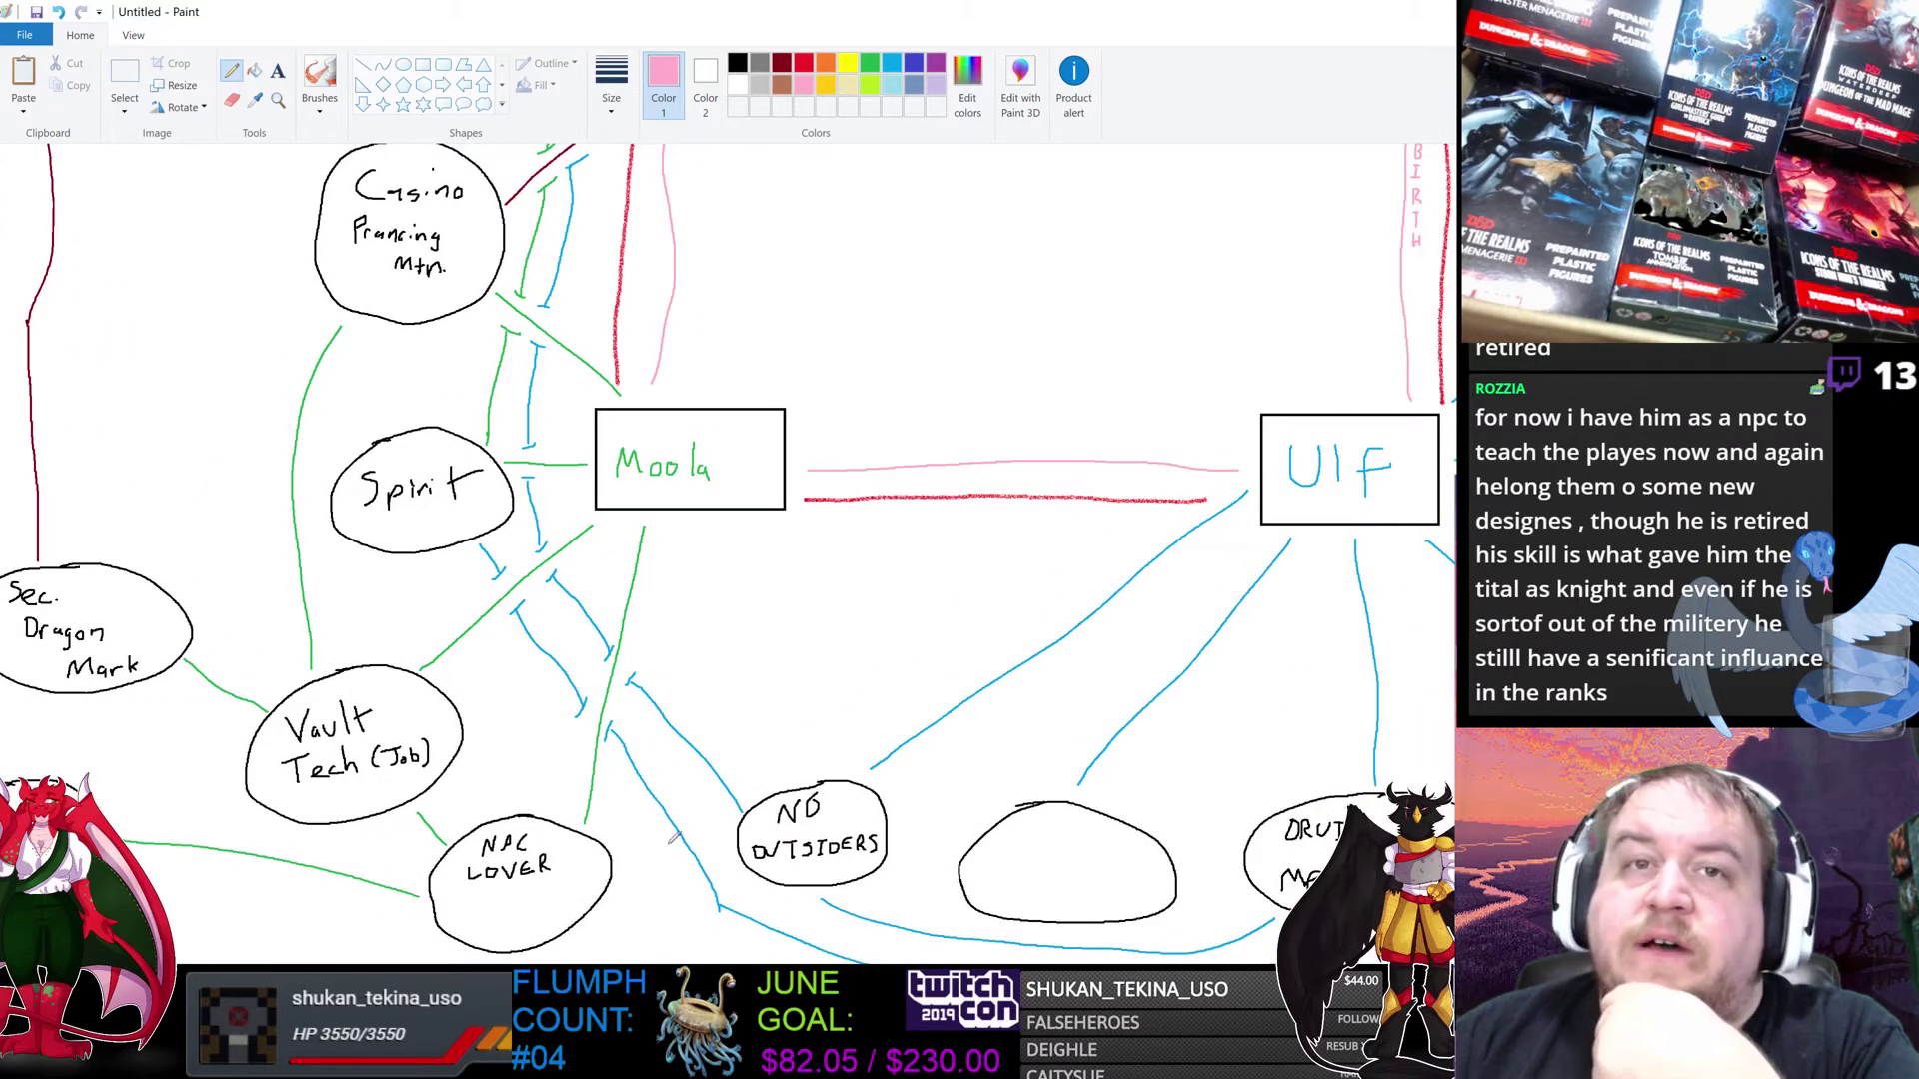
scroll(729, 553, "left", 2)
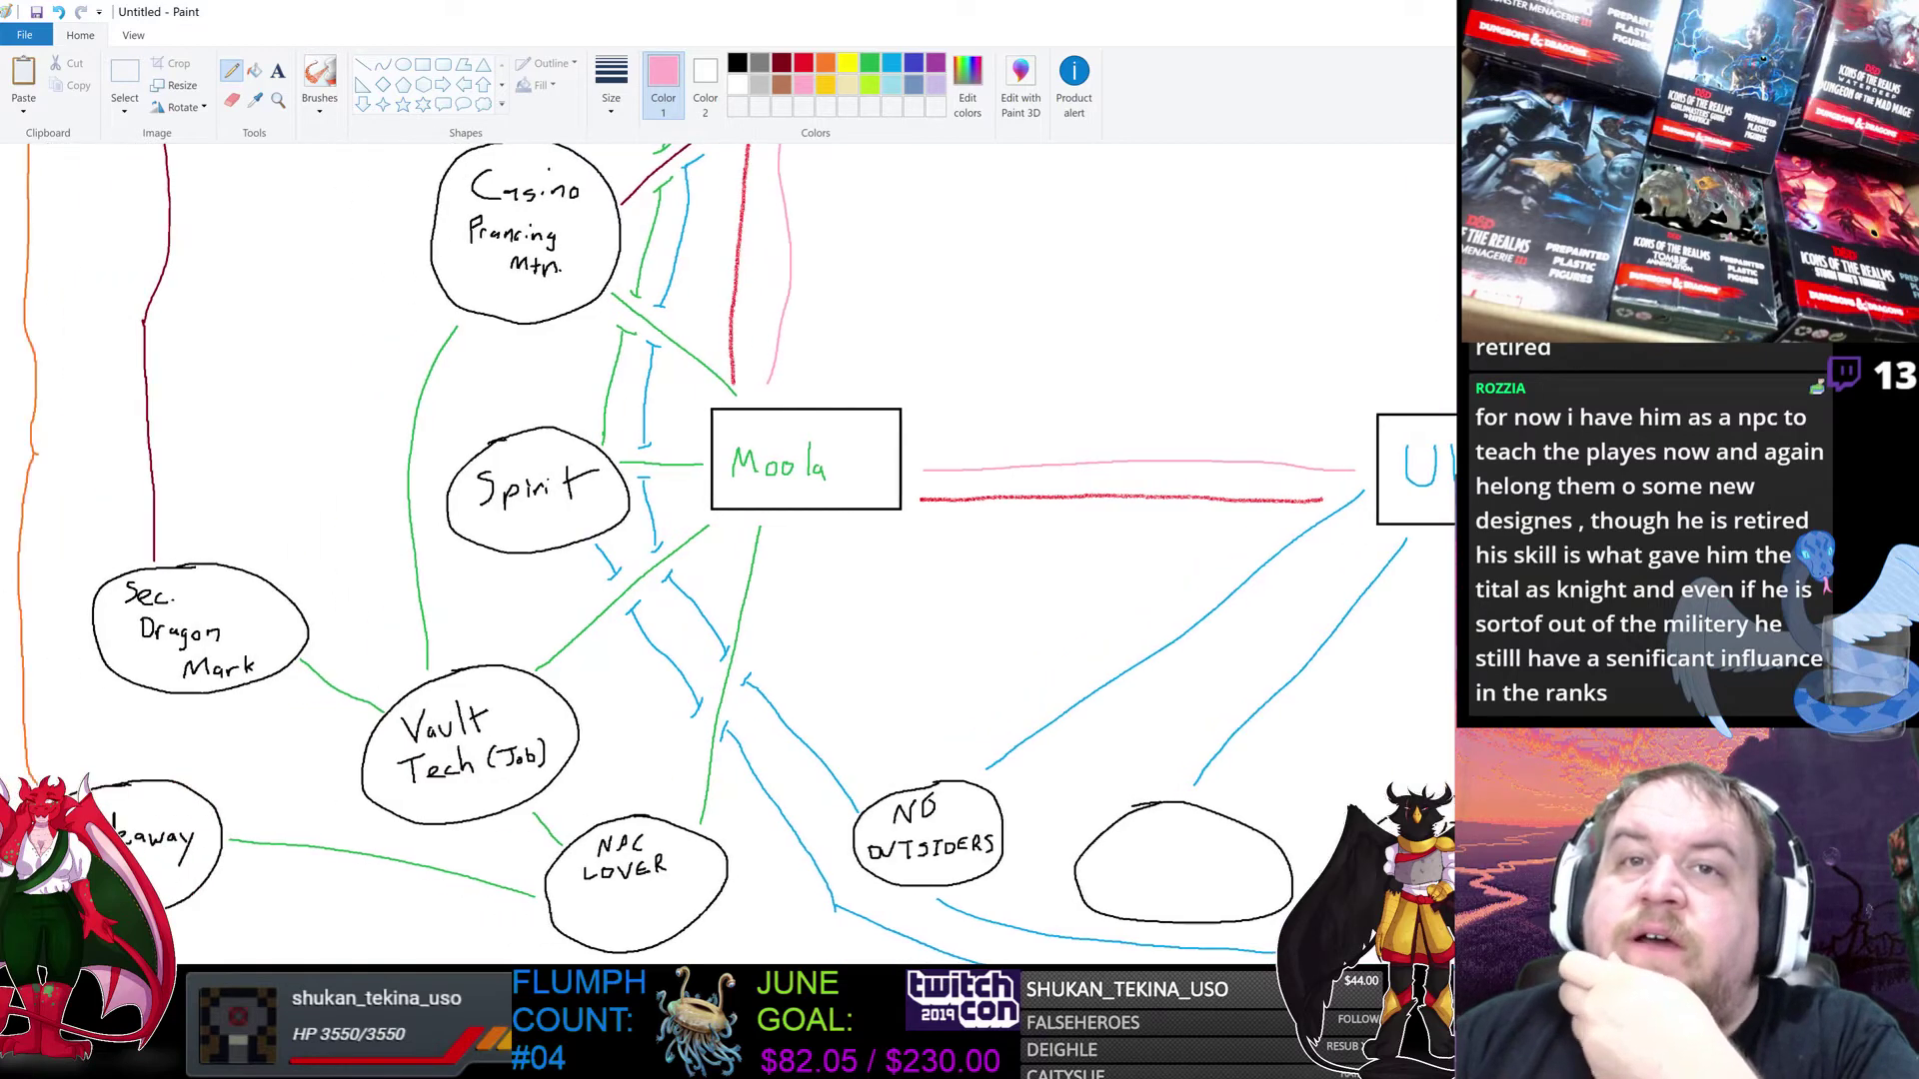
scroll(728, 553, "right", 6)
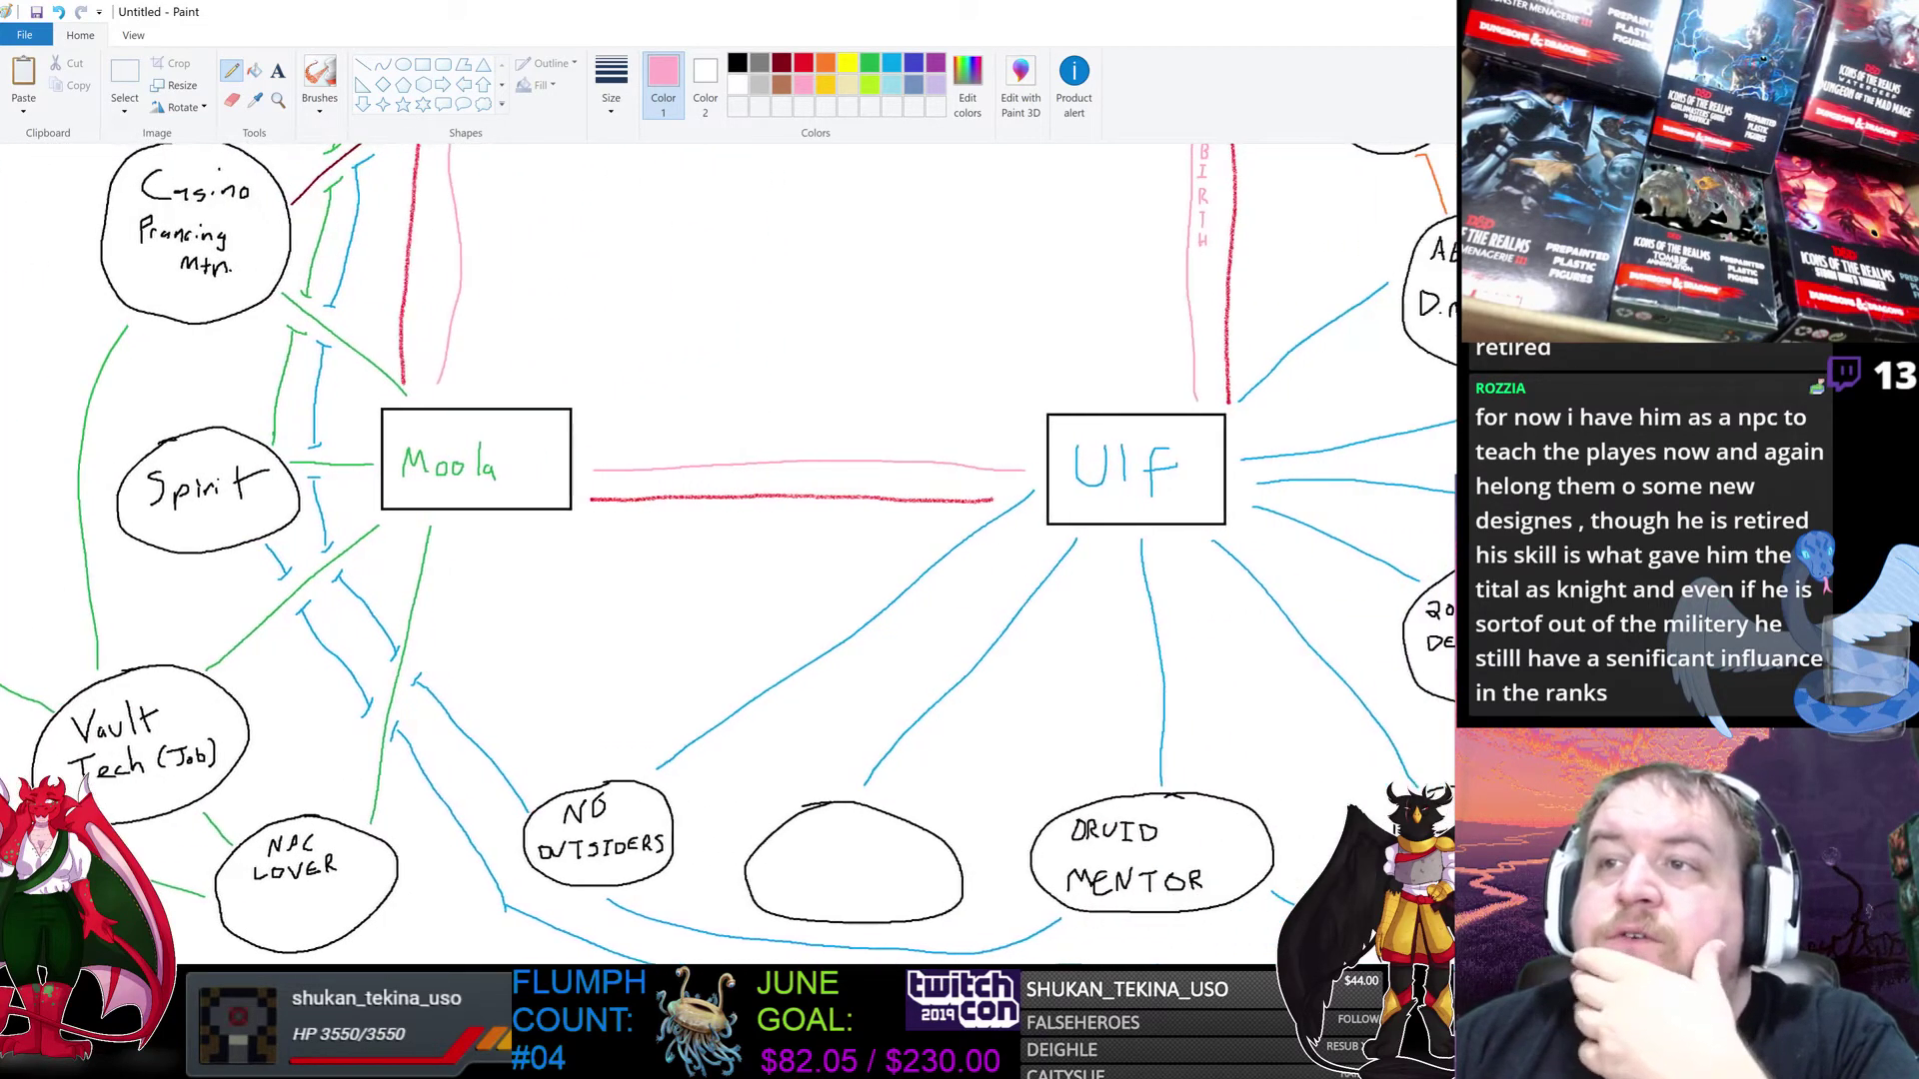
scroll(729, 553, "left", 6)
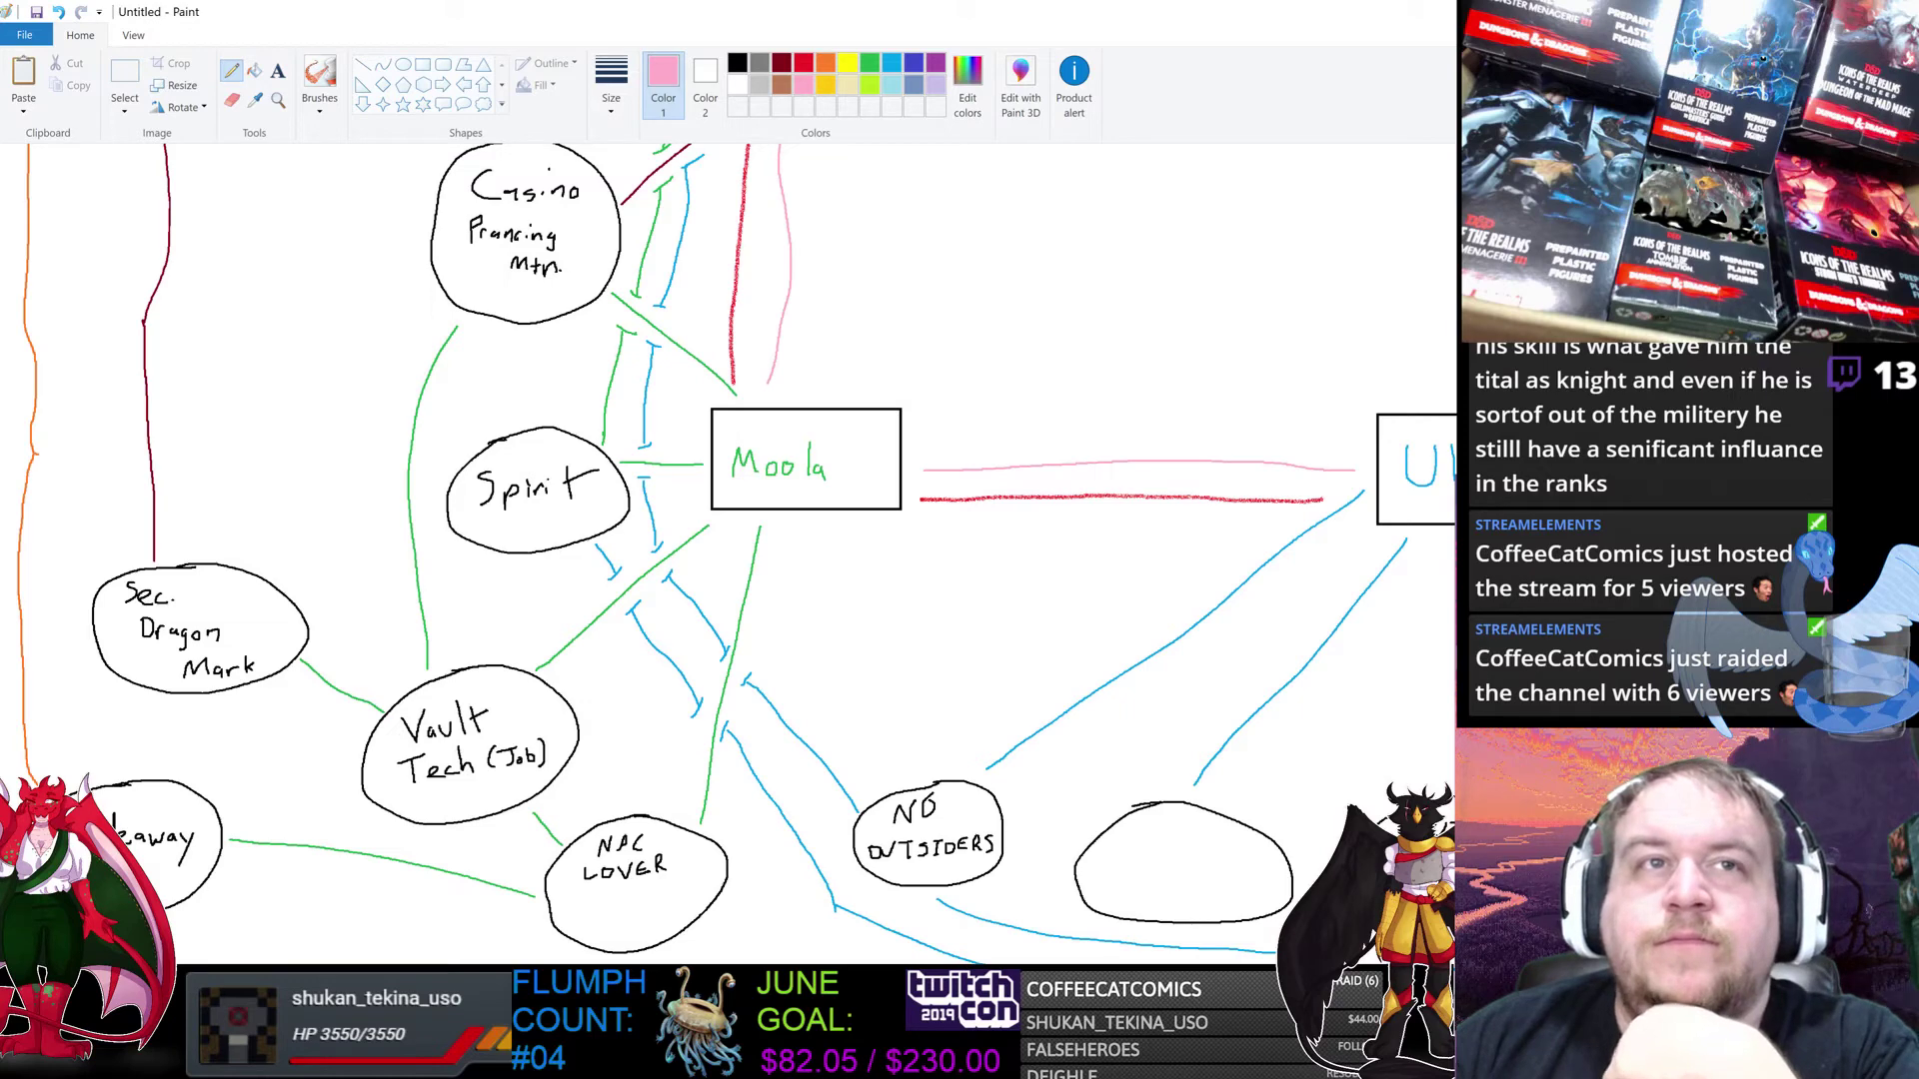
scroll(728, 553, "right", 4)
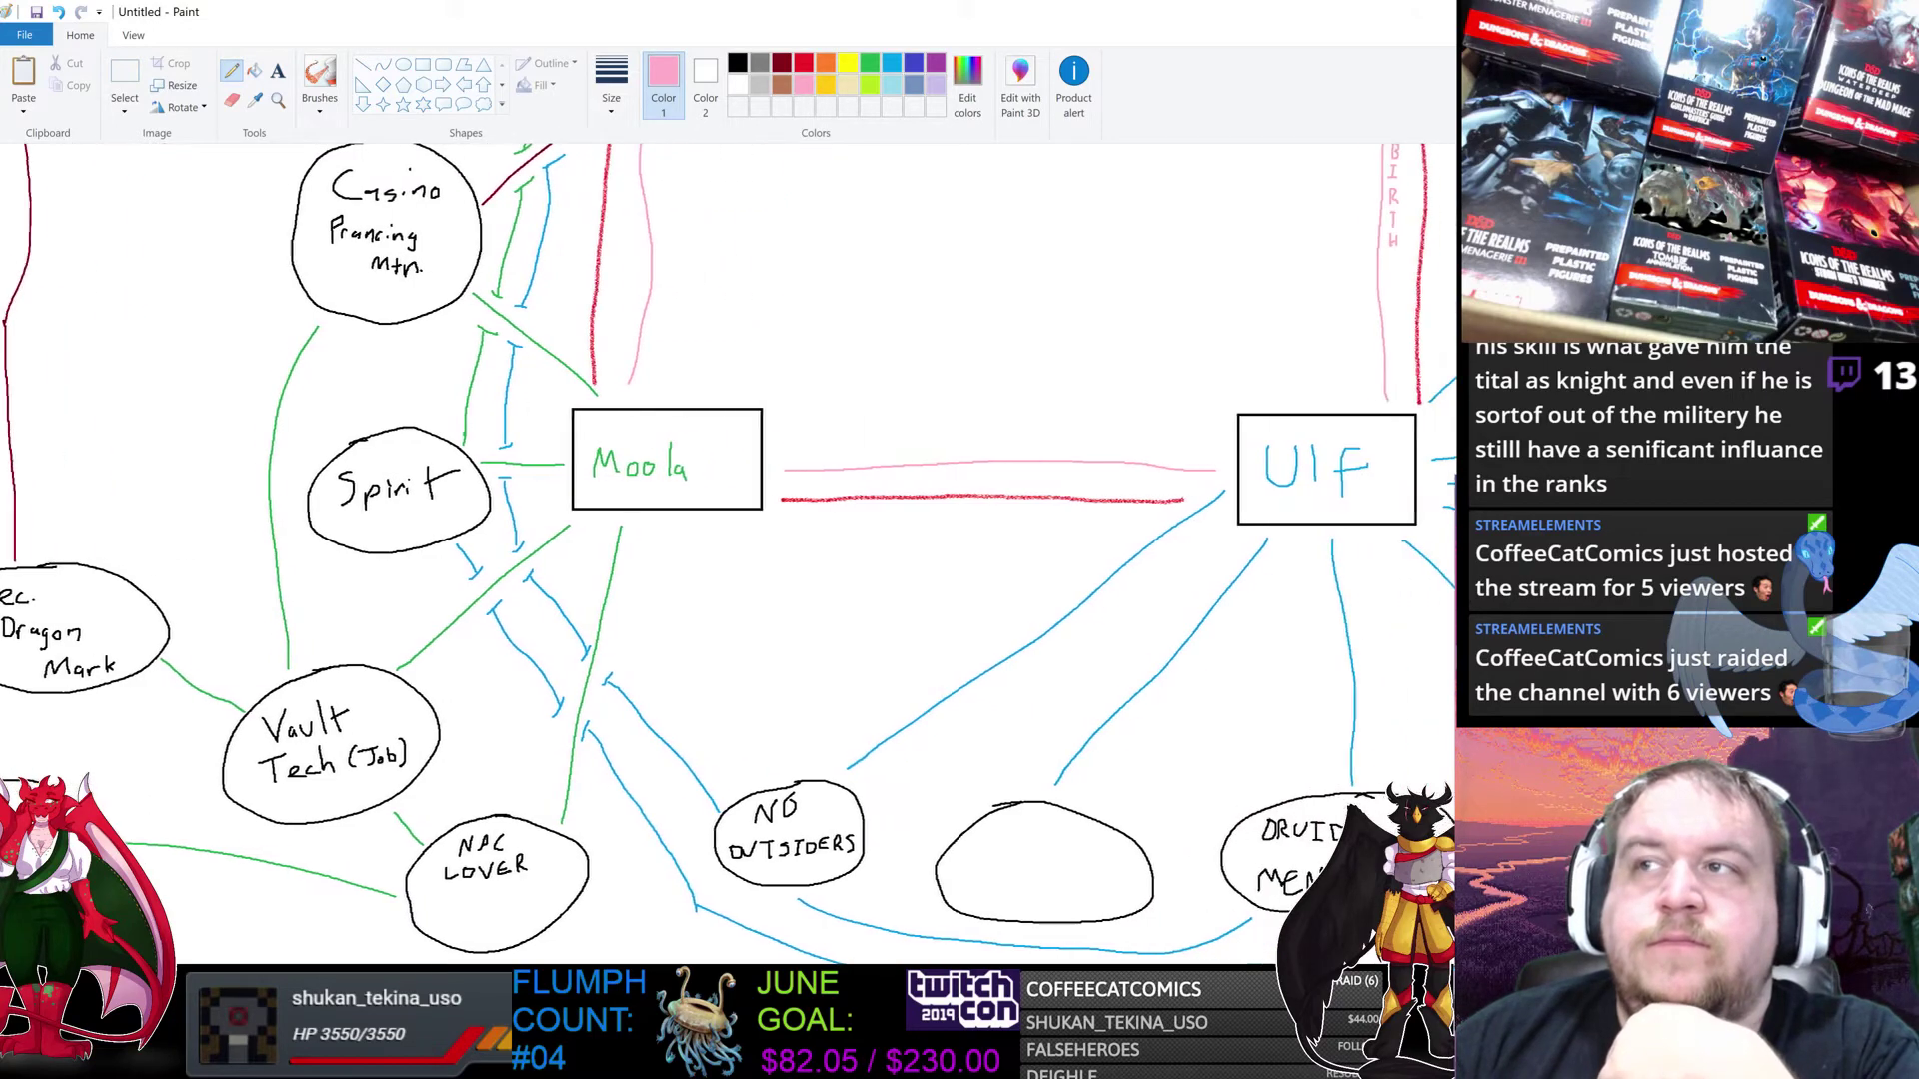
scroll(729, 553, "left", 3)
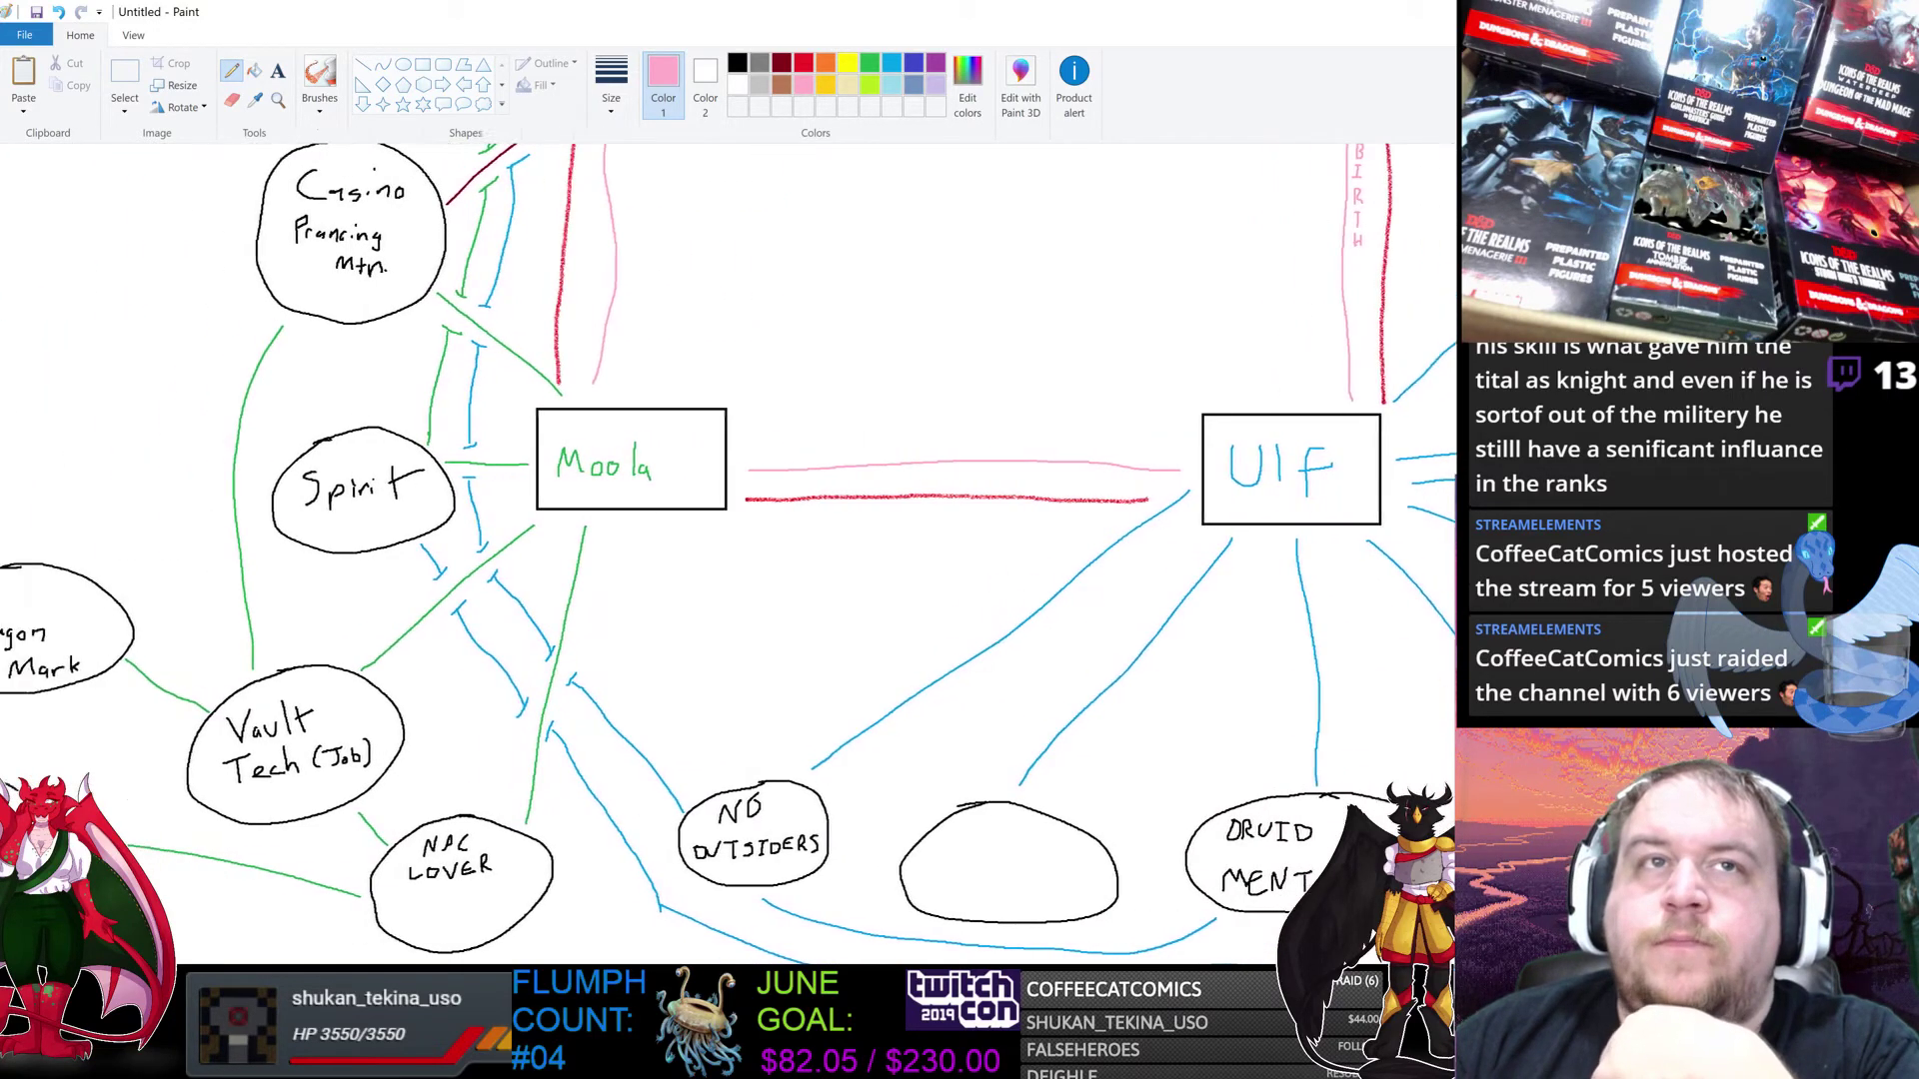
Step: Letter GUILT OF SOMEONE CLOSE in pink between the pink and red lines that join the Moola and Ulf boxes
scroll(942, 679, "right", 4)
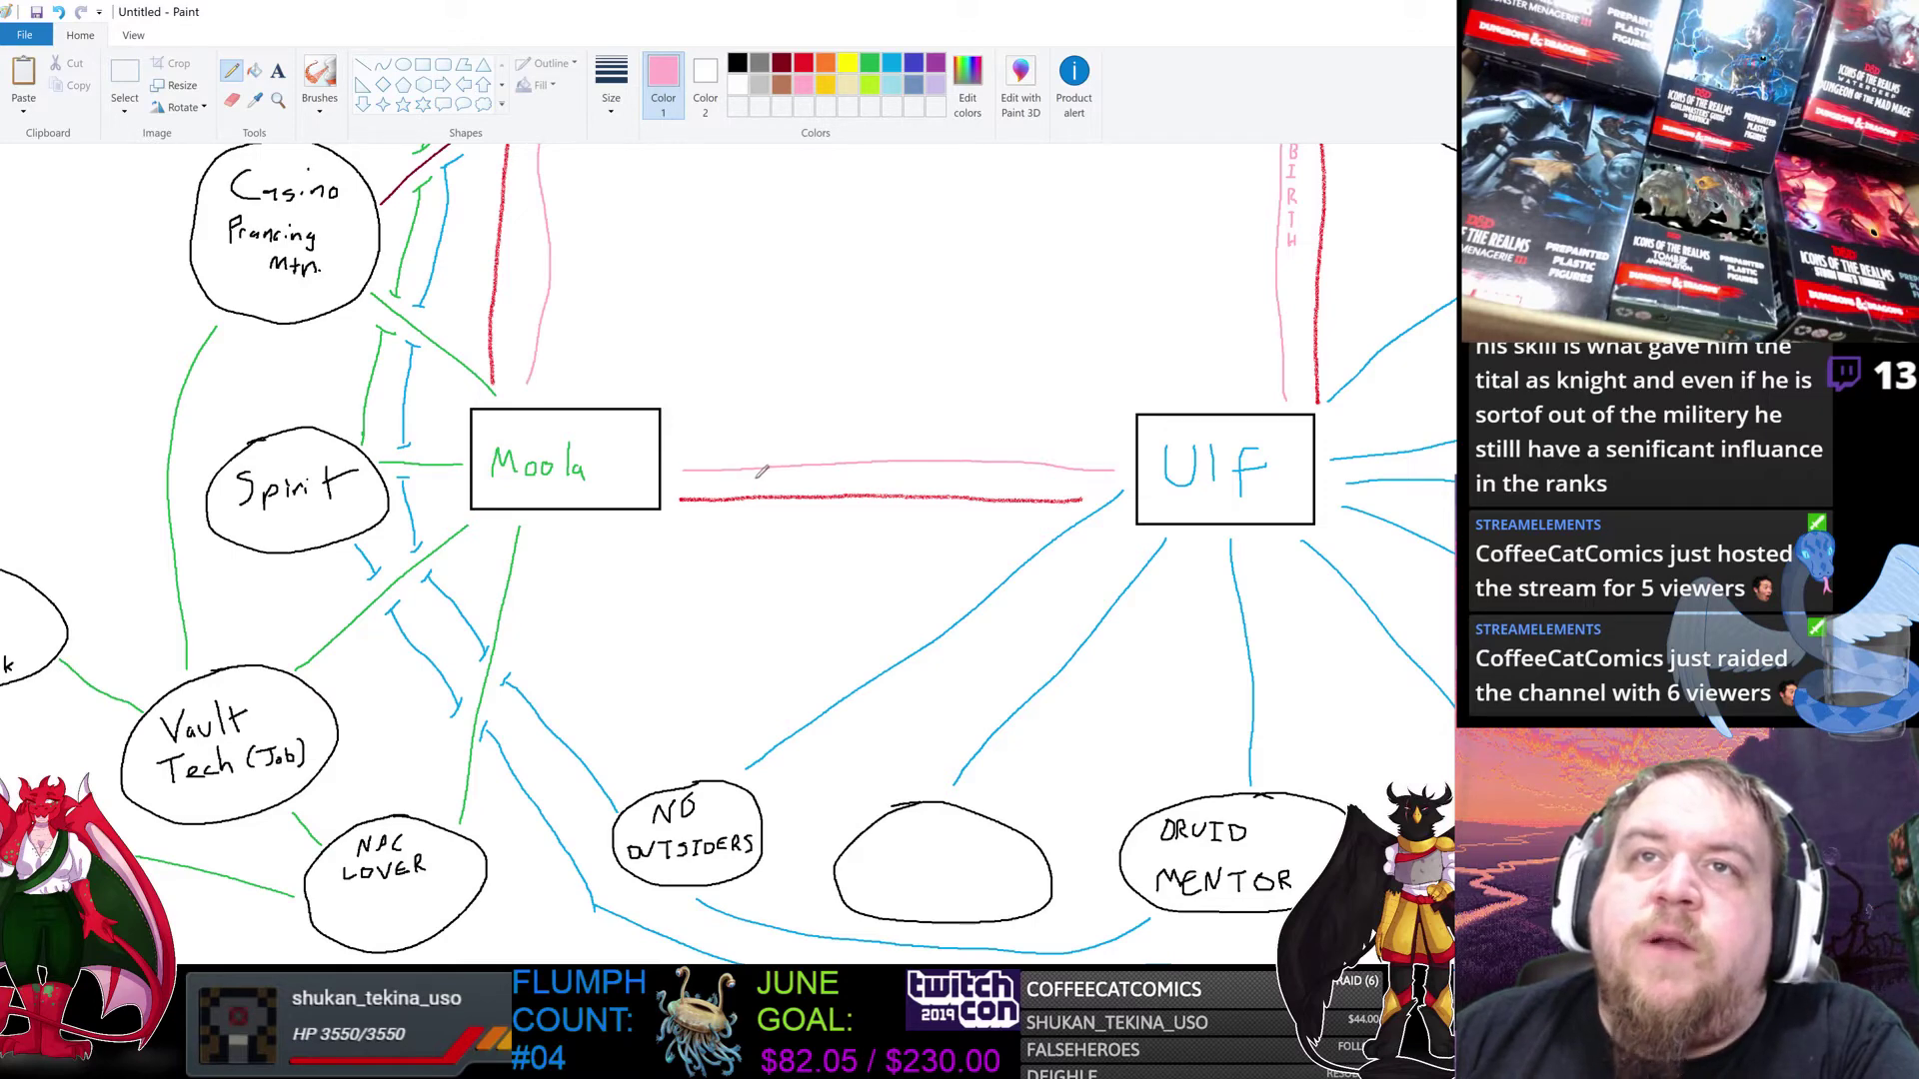
left_click_drag(767, 478, 819, 488)
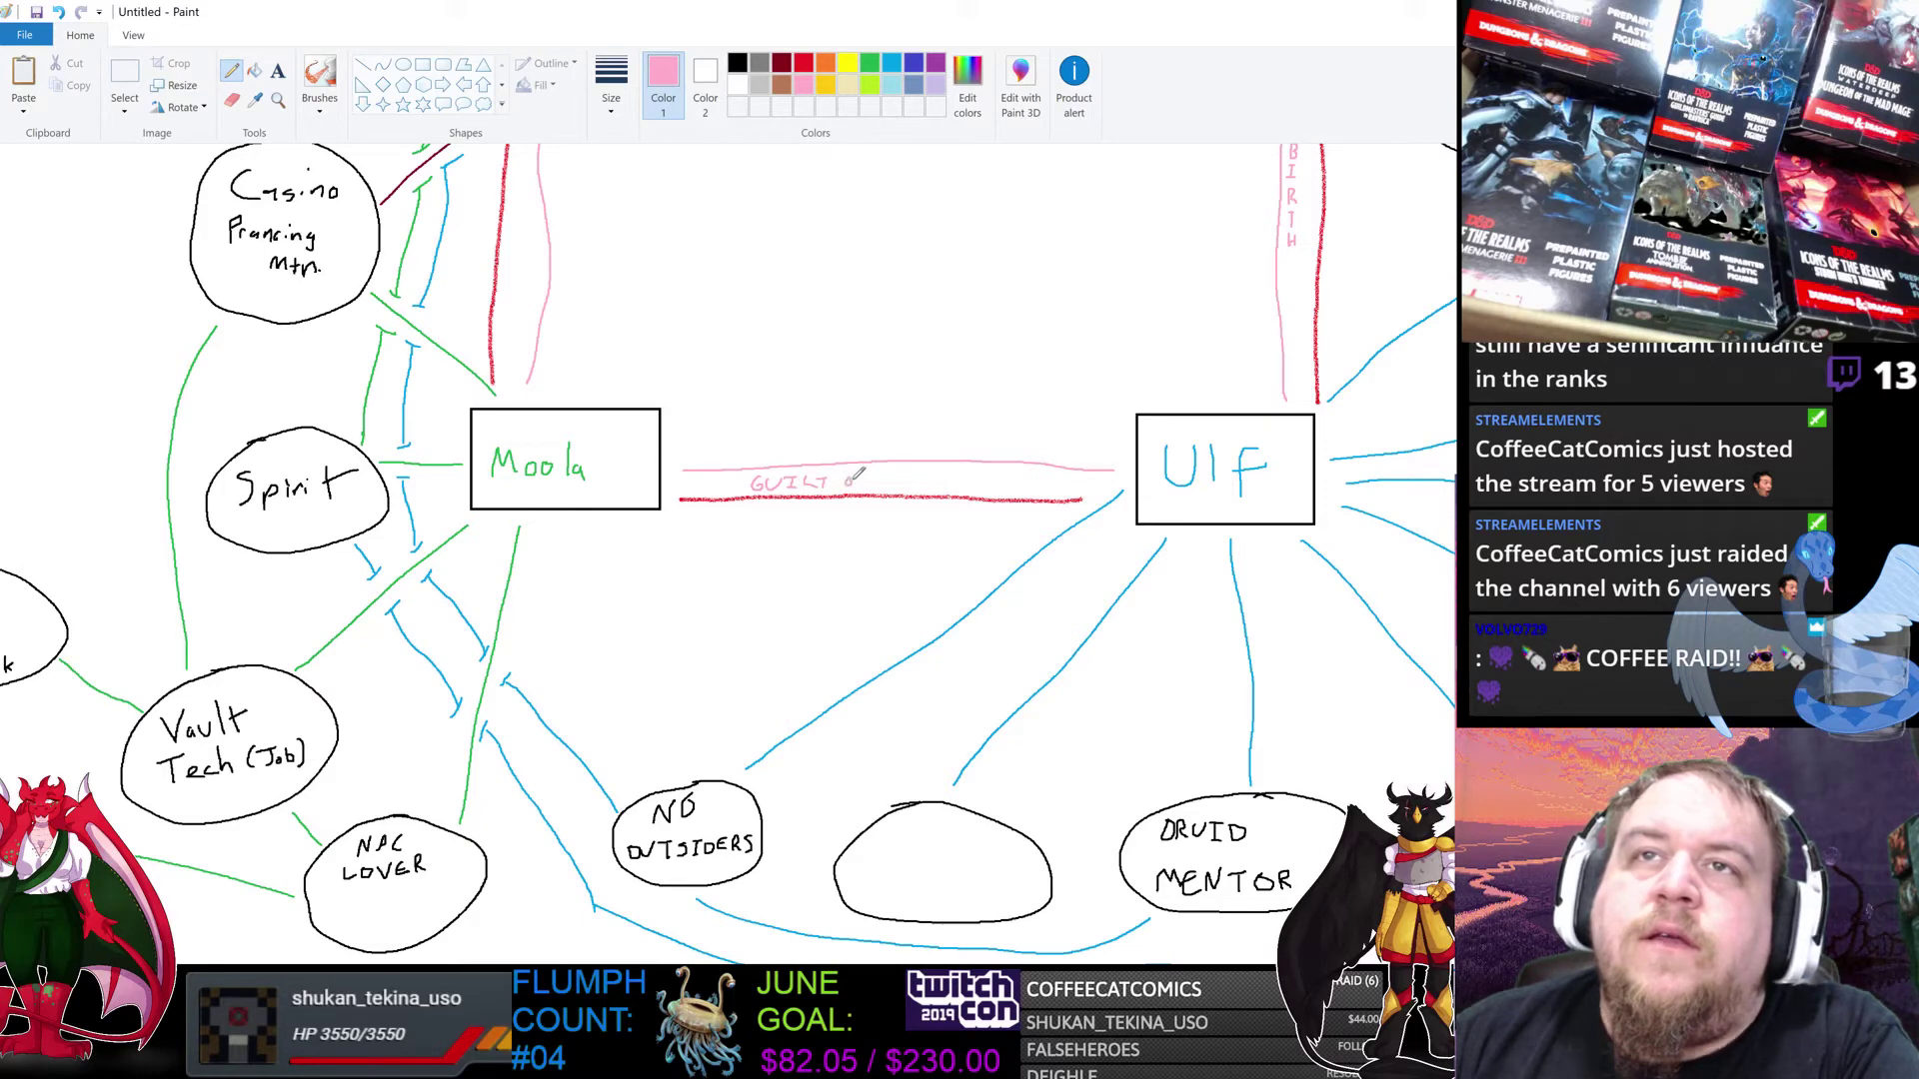
mouse_move(852, 487)
left_mouse_down()
mouse_move(865, 465)
mouse_move(897, 480)
left_mouse_up()
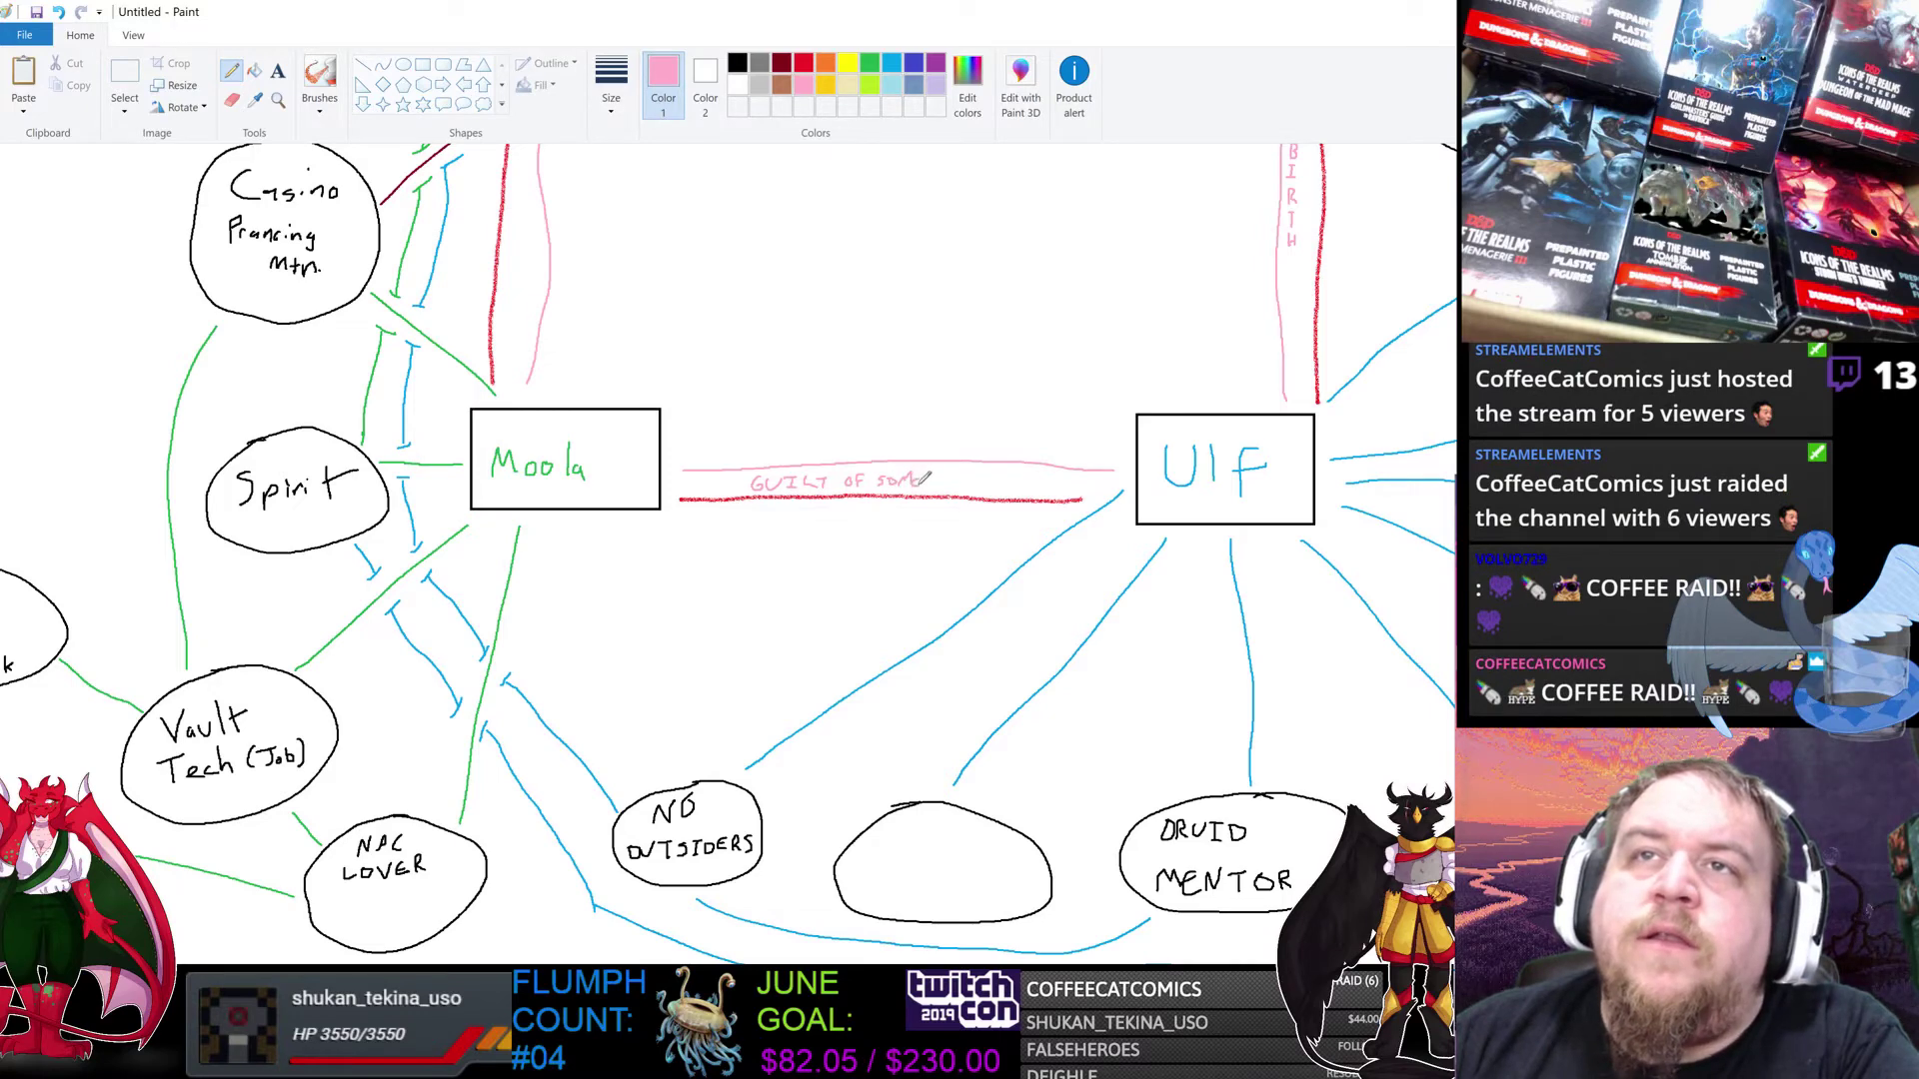
left_click_drag(924, 475, 967, 487)
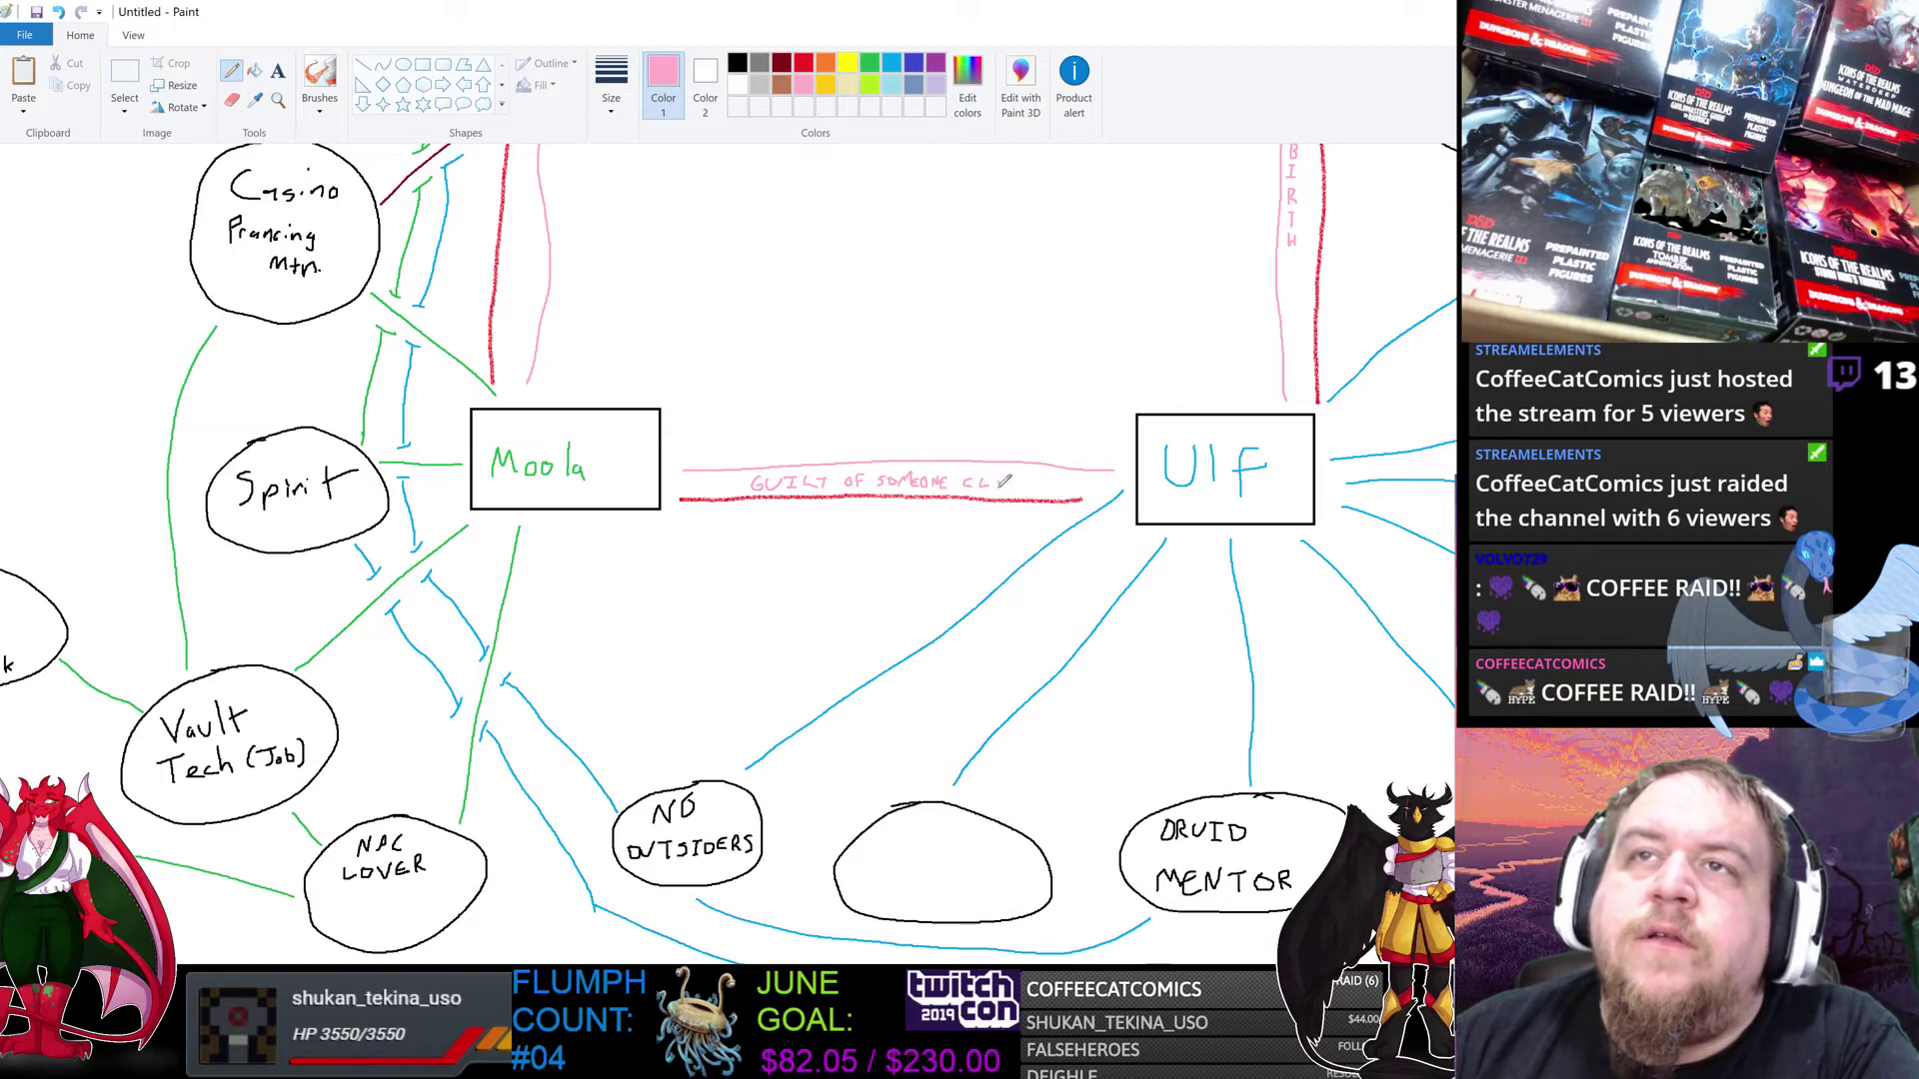
left_click_drag(1026, 478, 1021, 486)
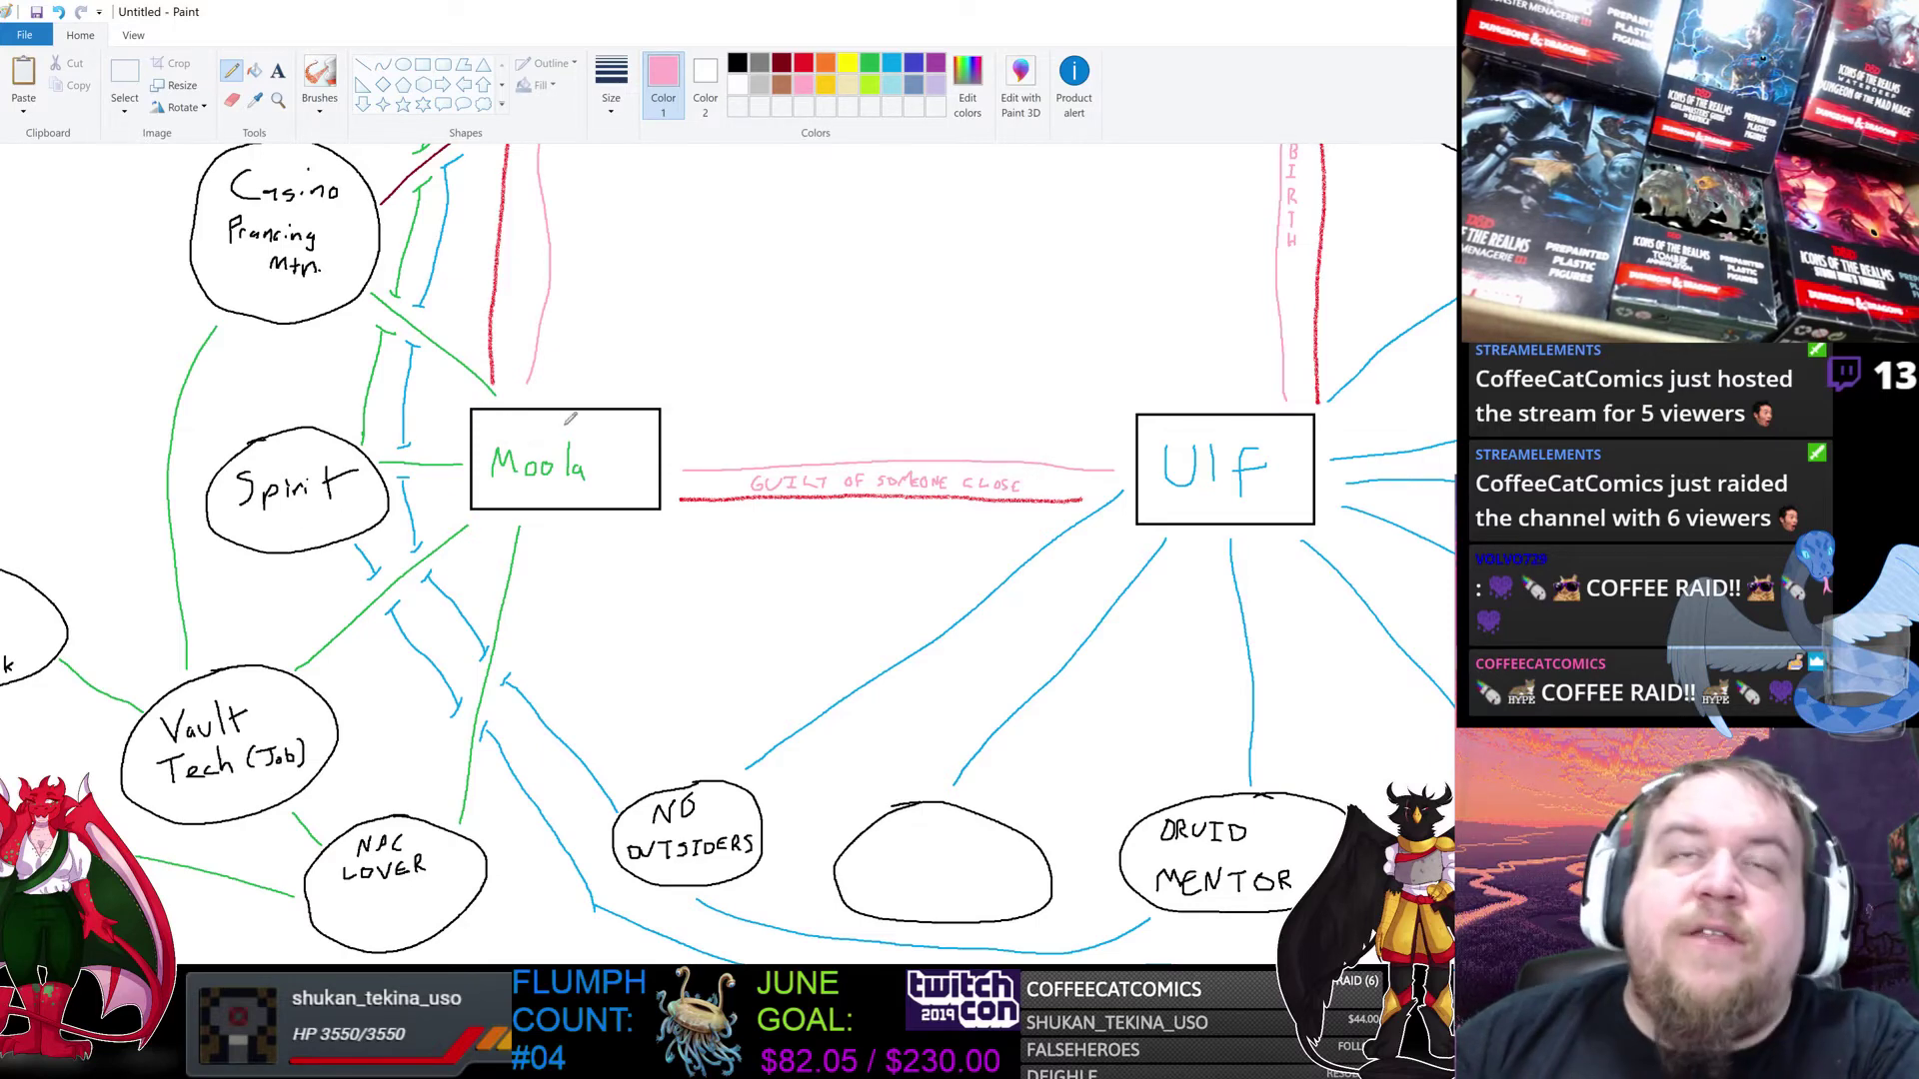
Step: Letter GAMBLING vertically in pink between the red and pink lines that join the Francis and Moola boxes
scroll(654, 490, "up", 2)
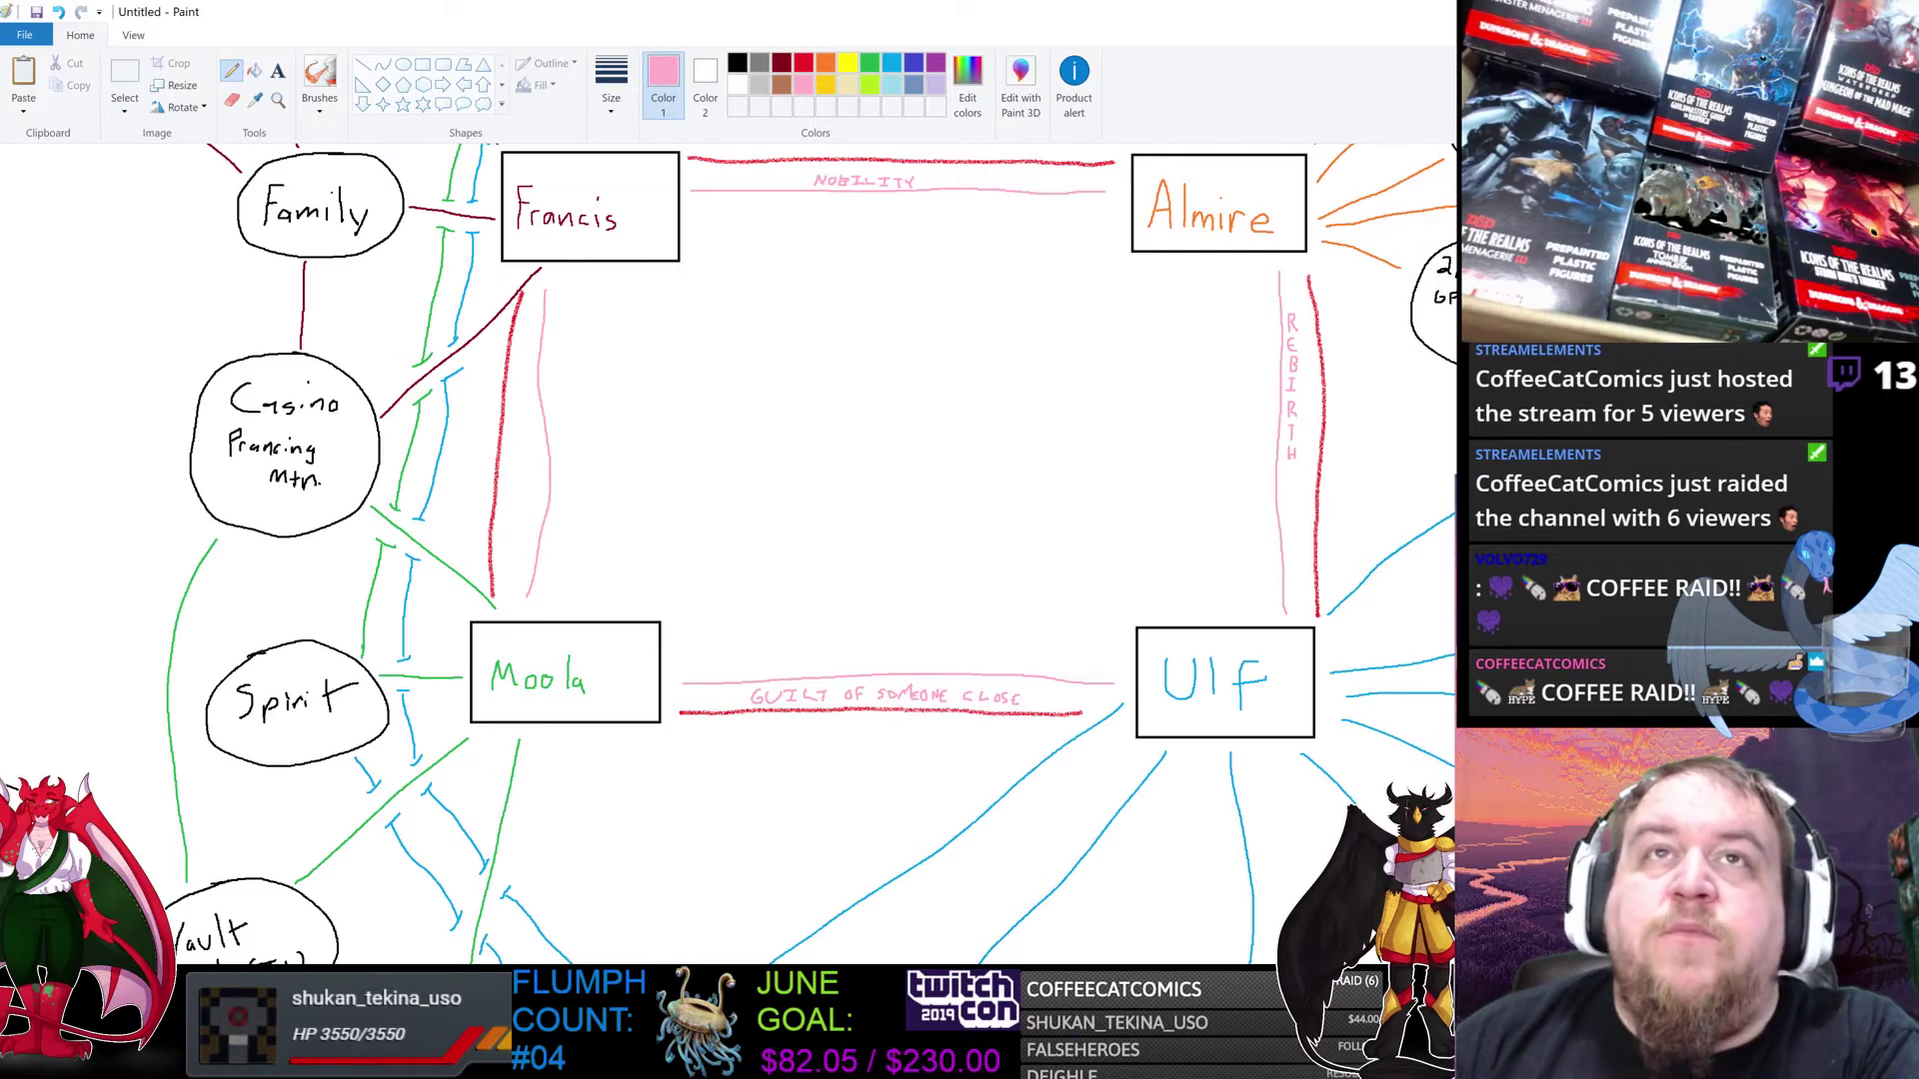
scroll(728, 552, "up", 3)
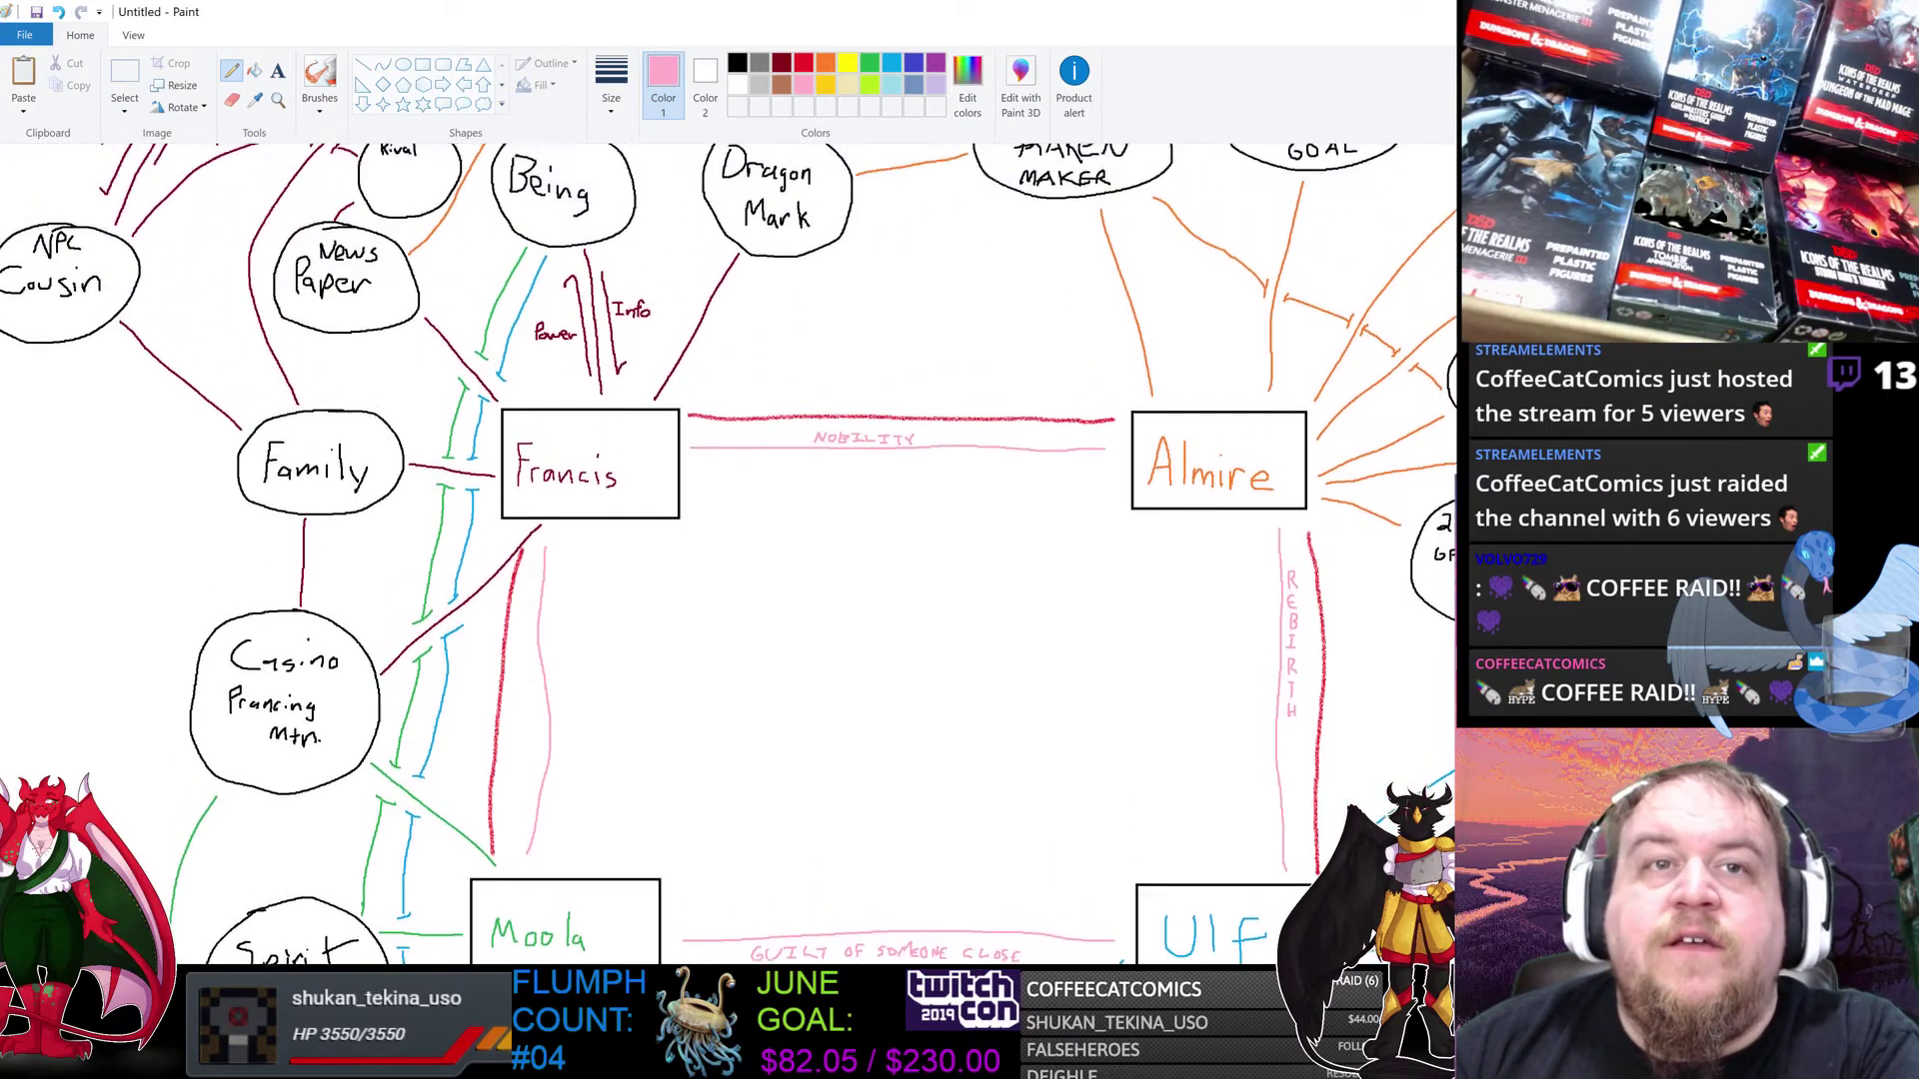
scroll(728, 552, "down", 5)
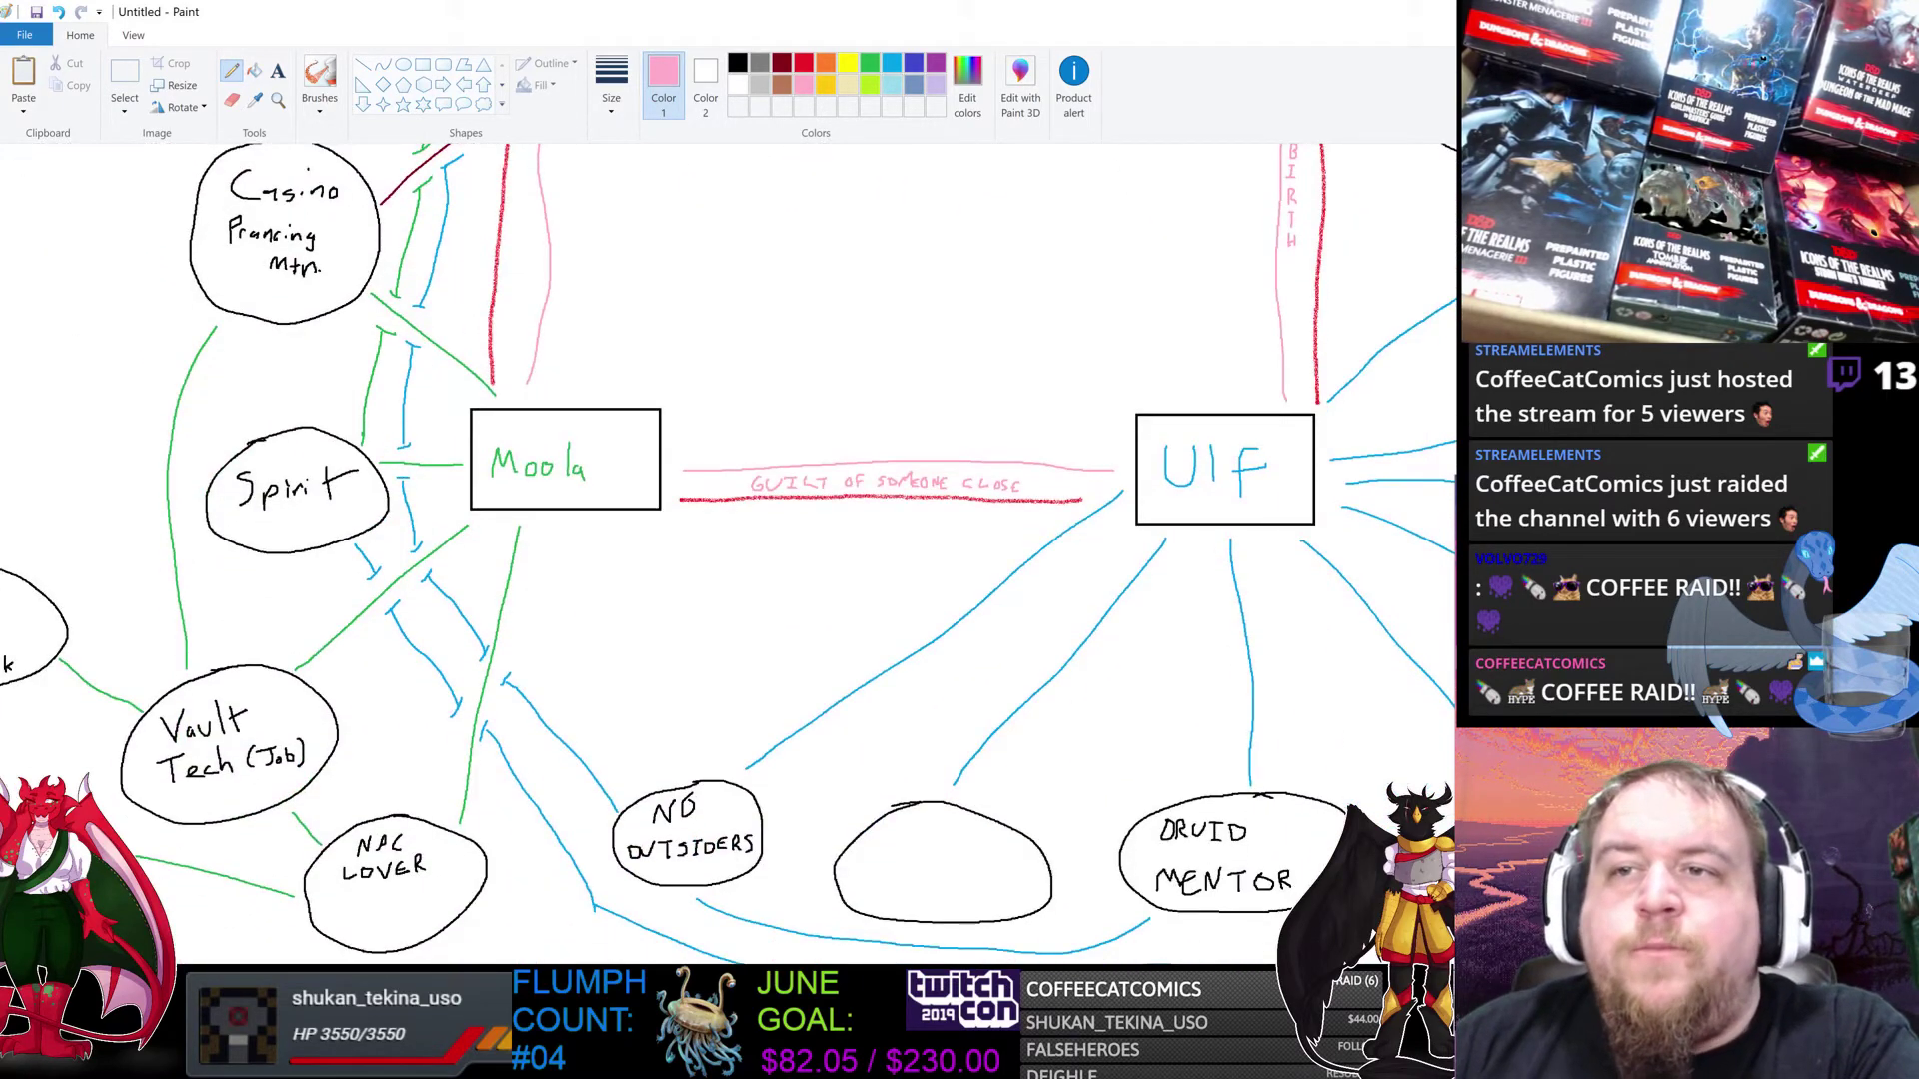
scroll(729, 552, "left", 4)
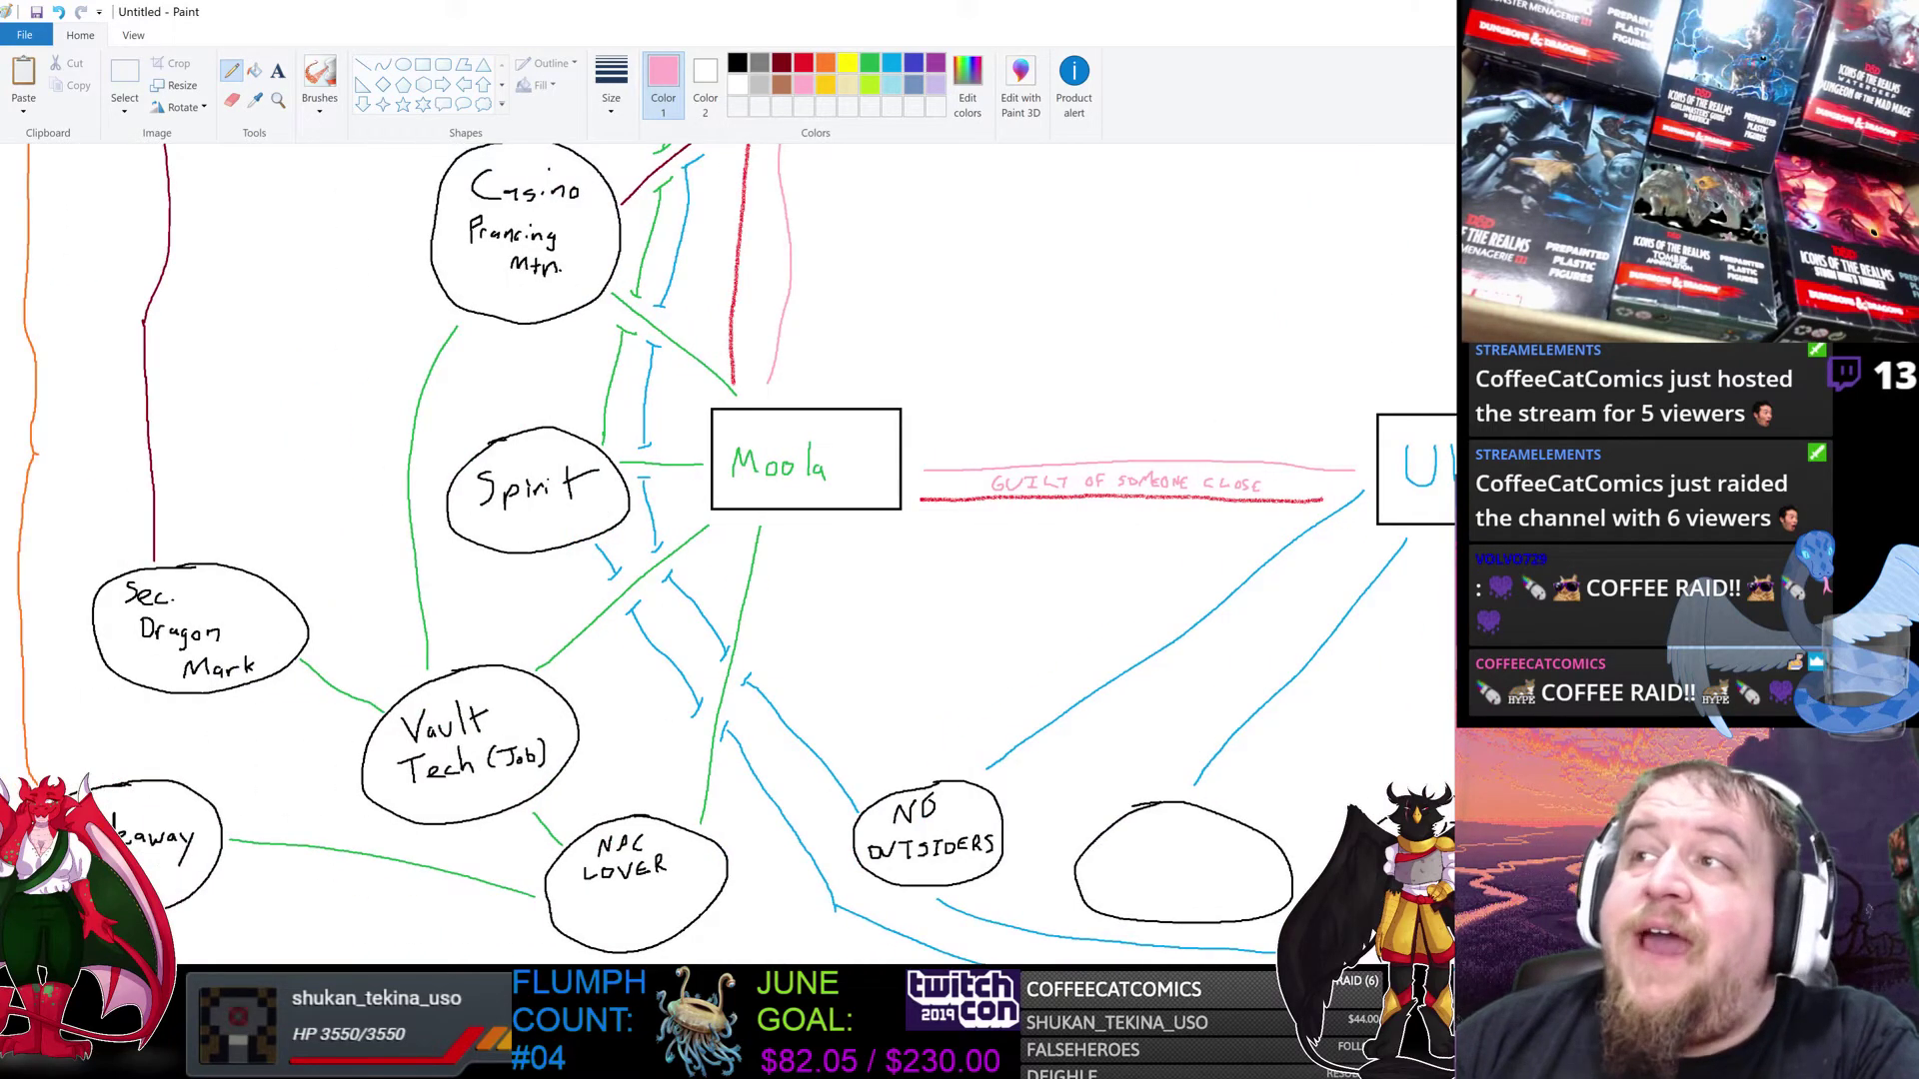
scroll(729, 553, "up", 4)
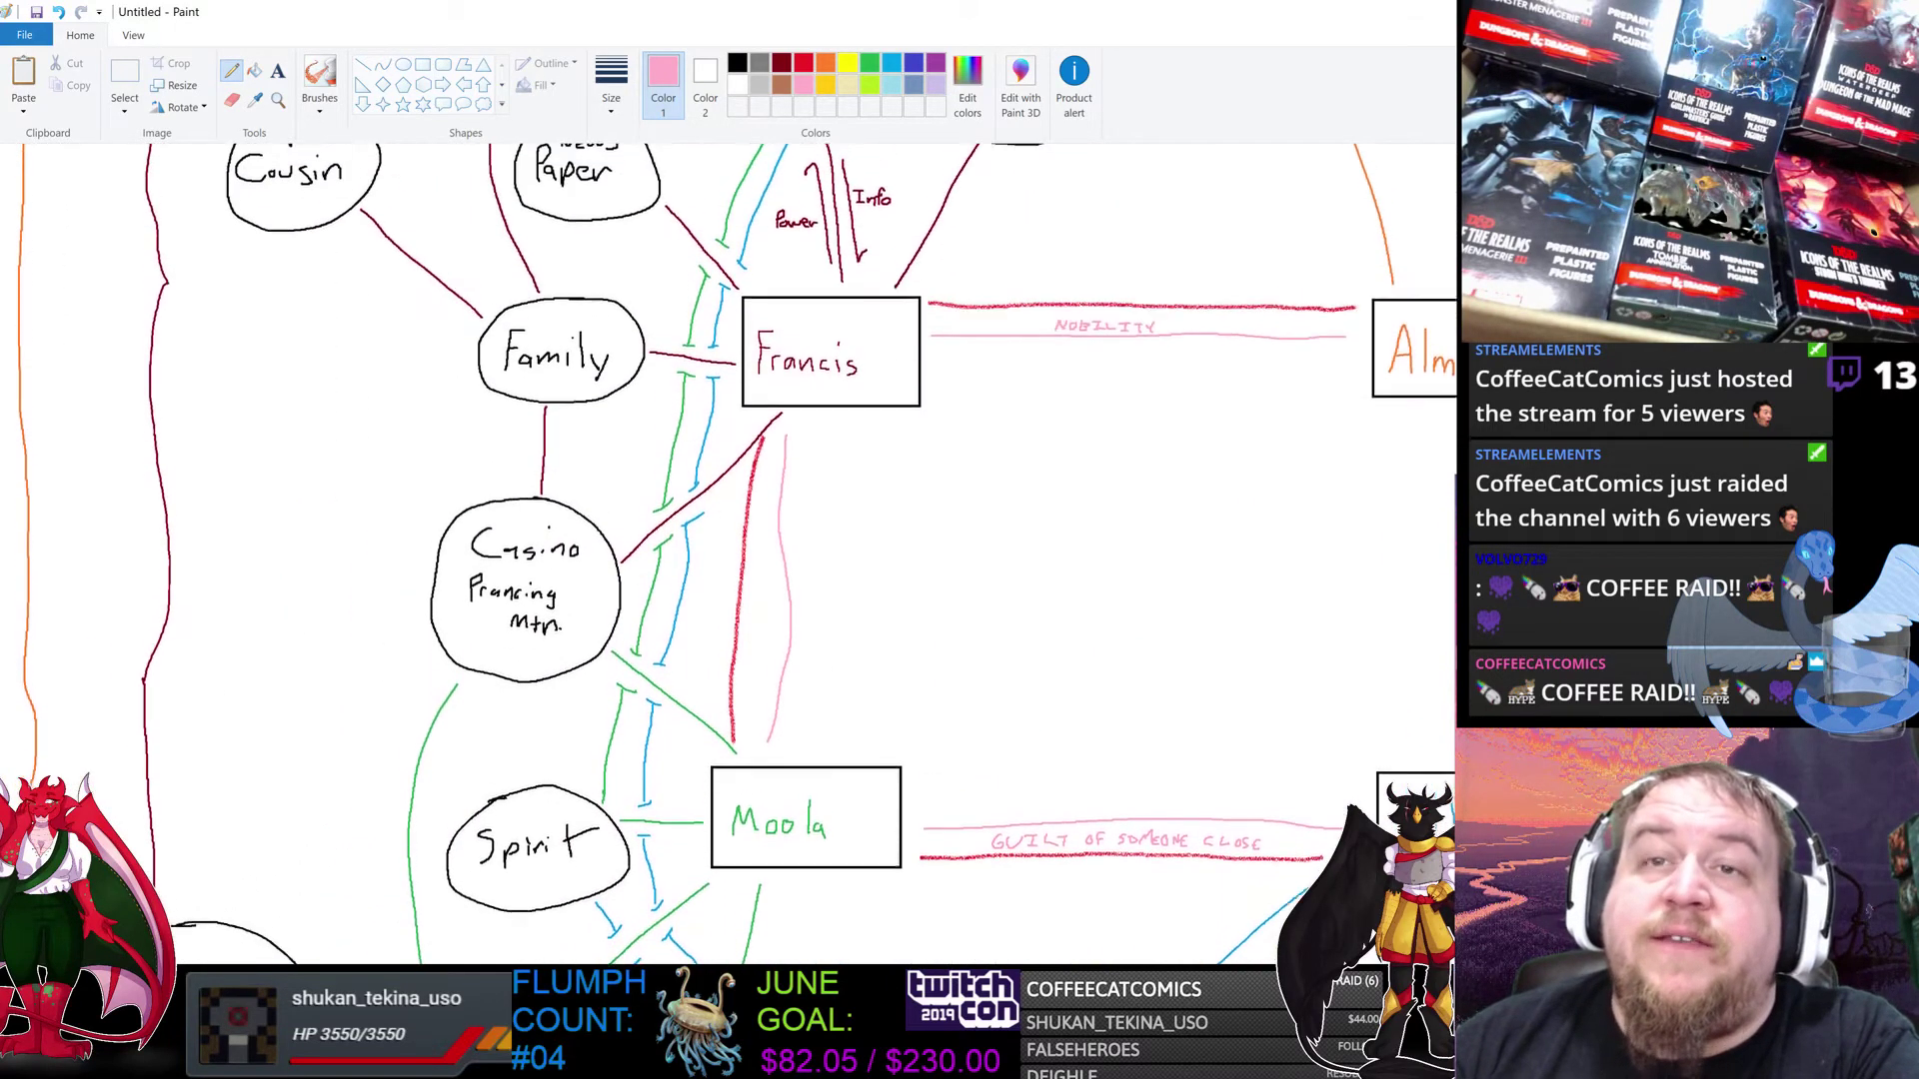
scroll(818, 579, "up", 1)
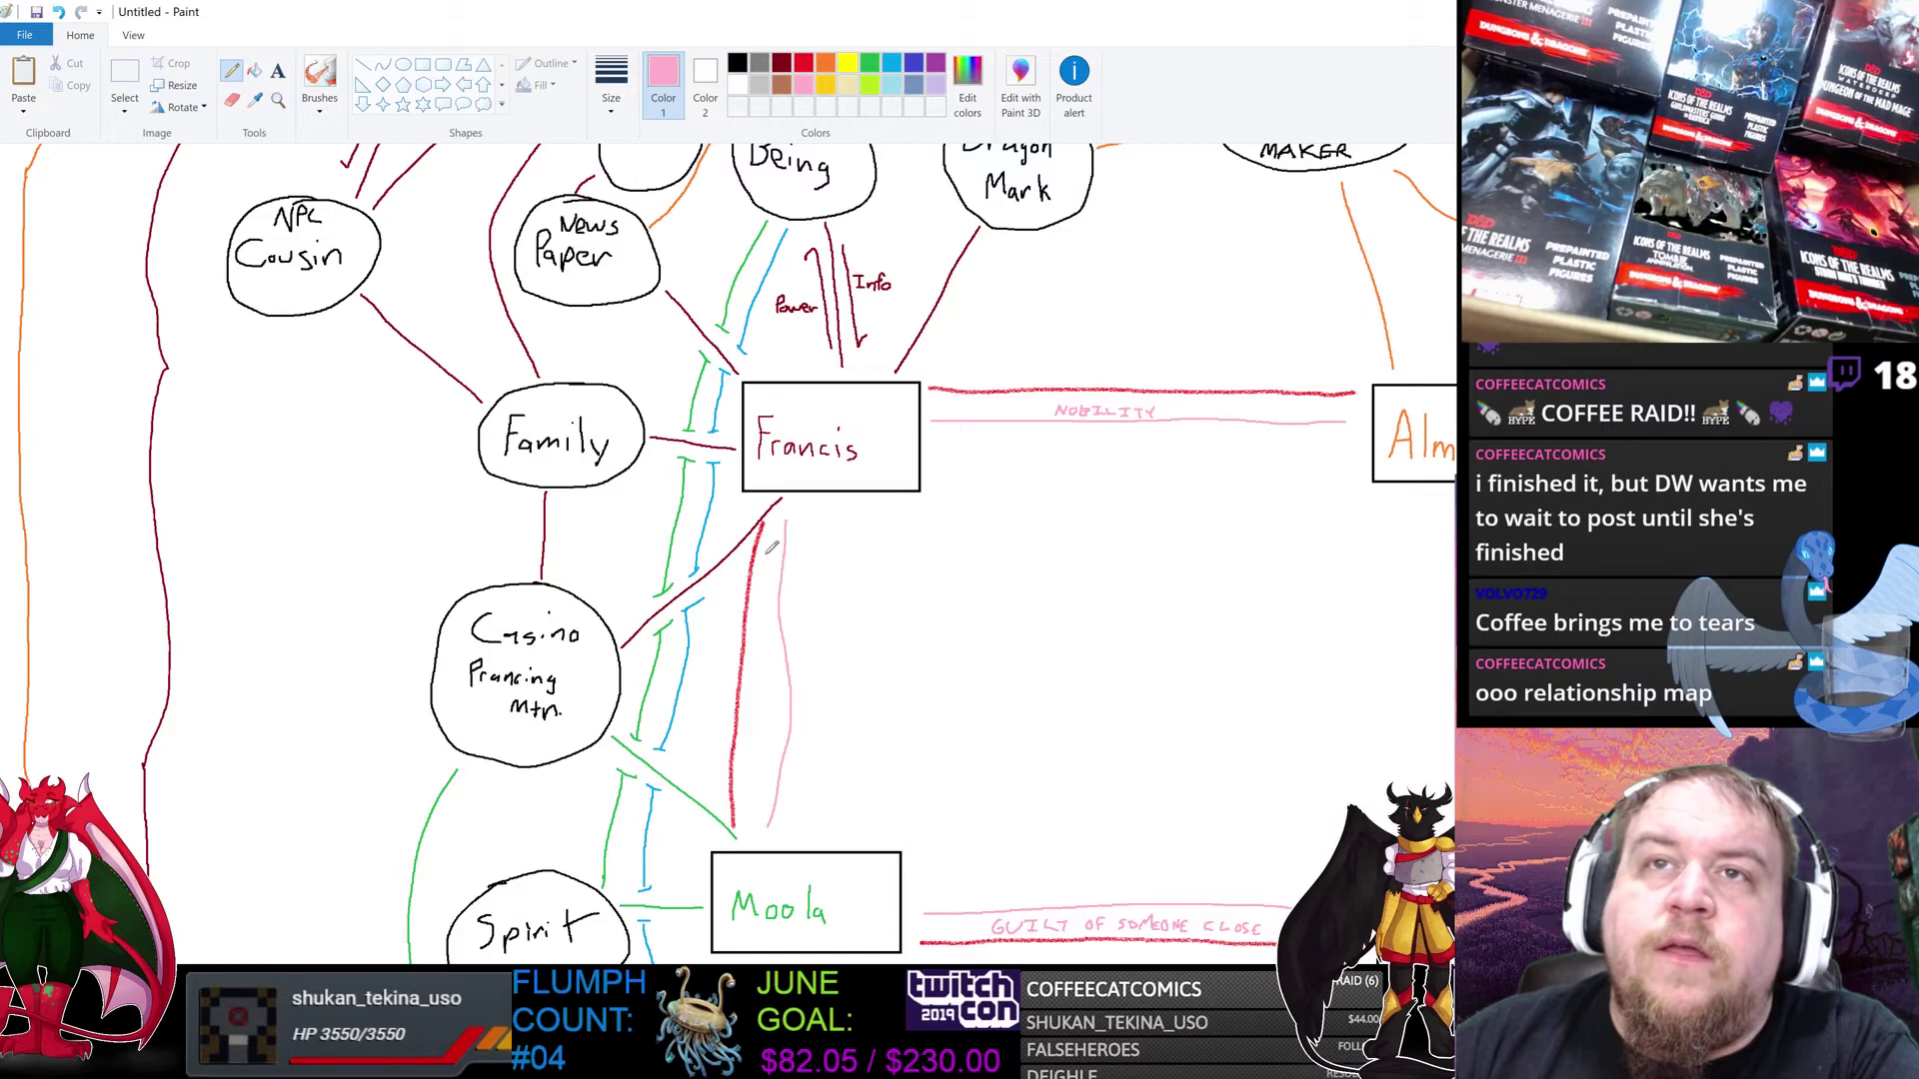
left_click_drag(768, 552, 770, 652)
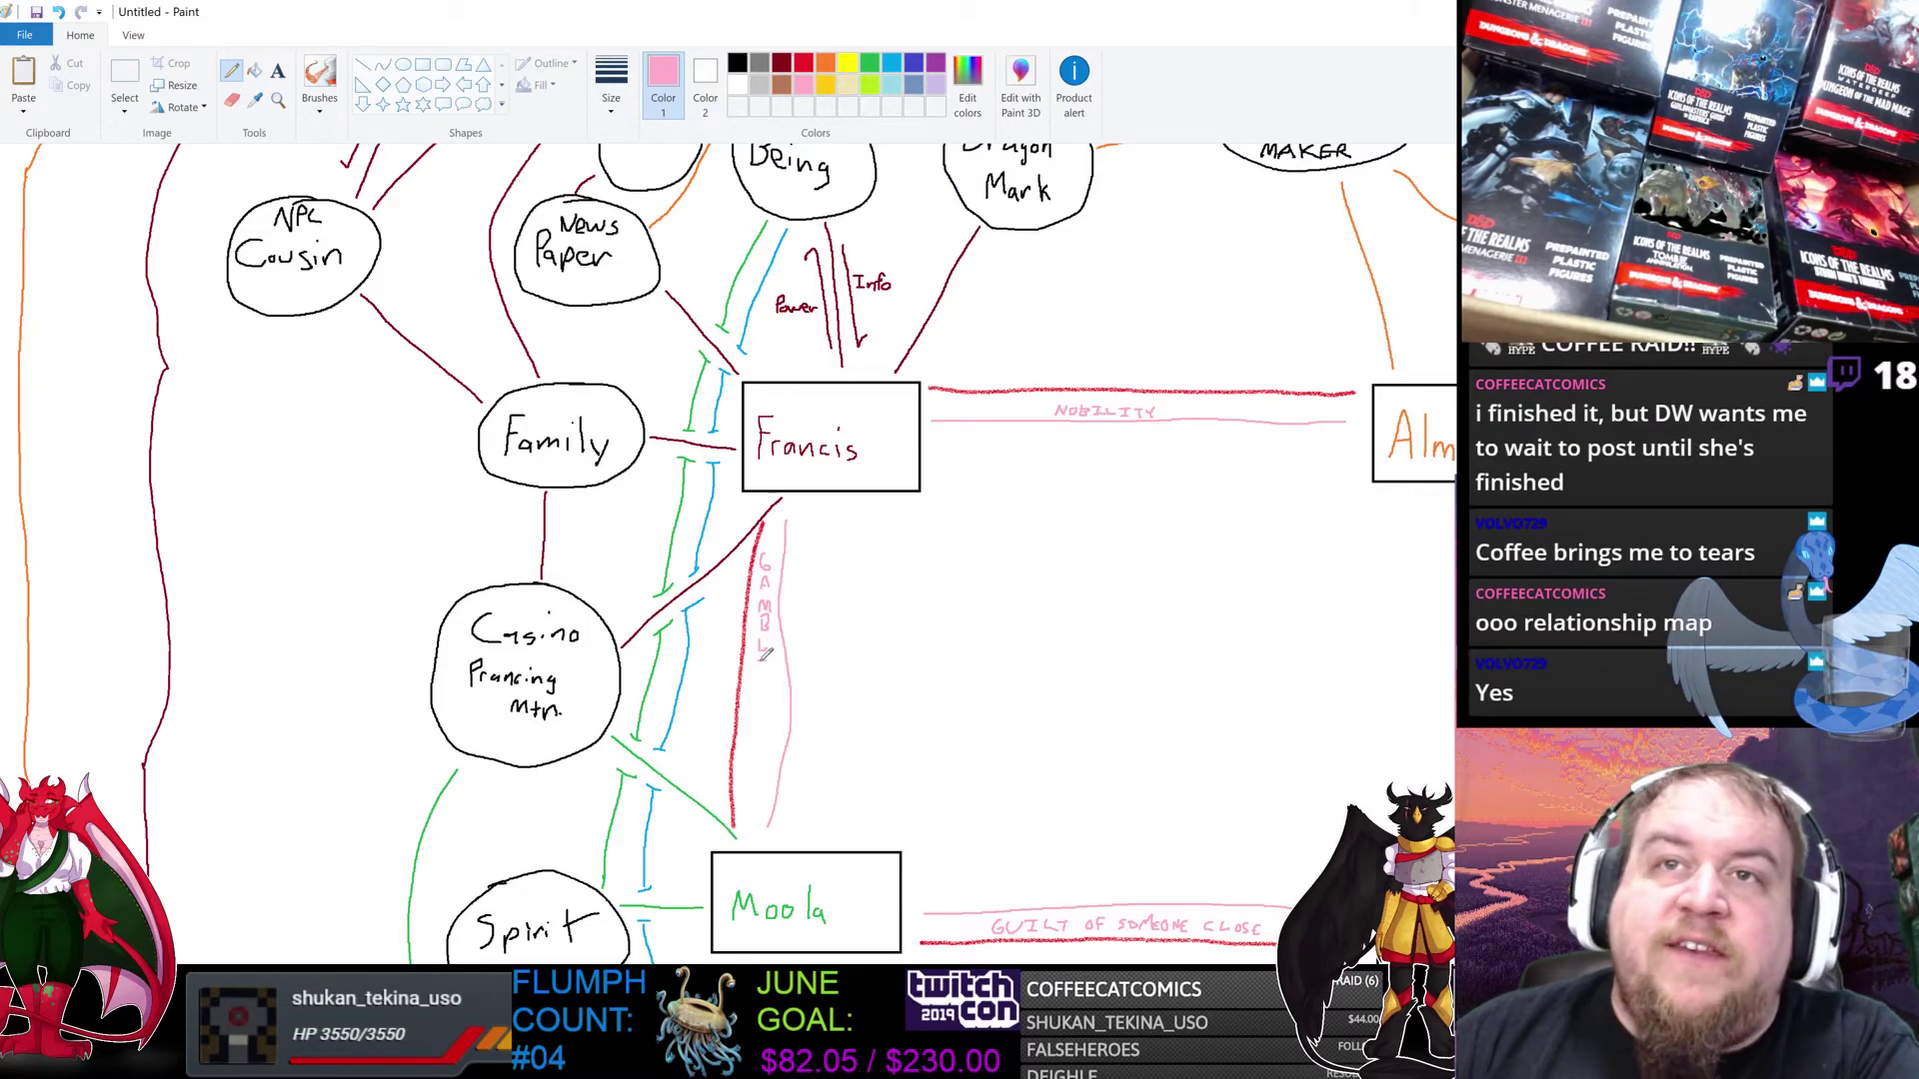
mouse_move(756, 678)
left_mouse_down()
mouse_move(756, 697)
mouse_move(767, 682)
left_mouse_up()
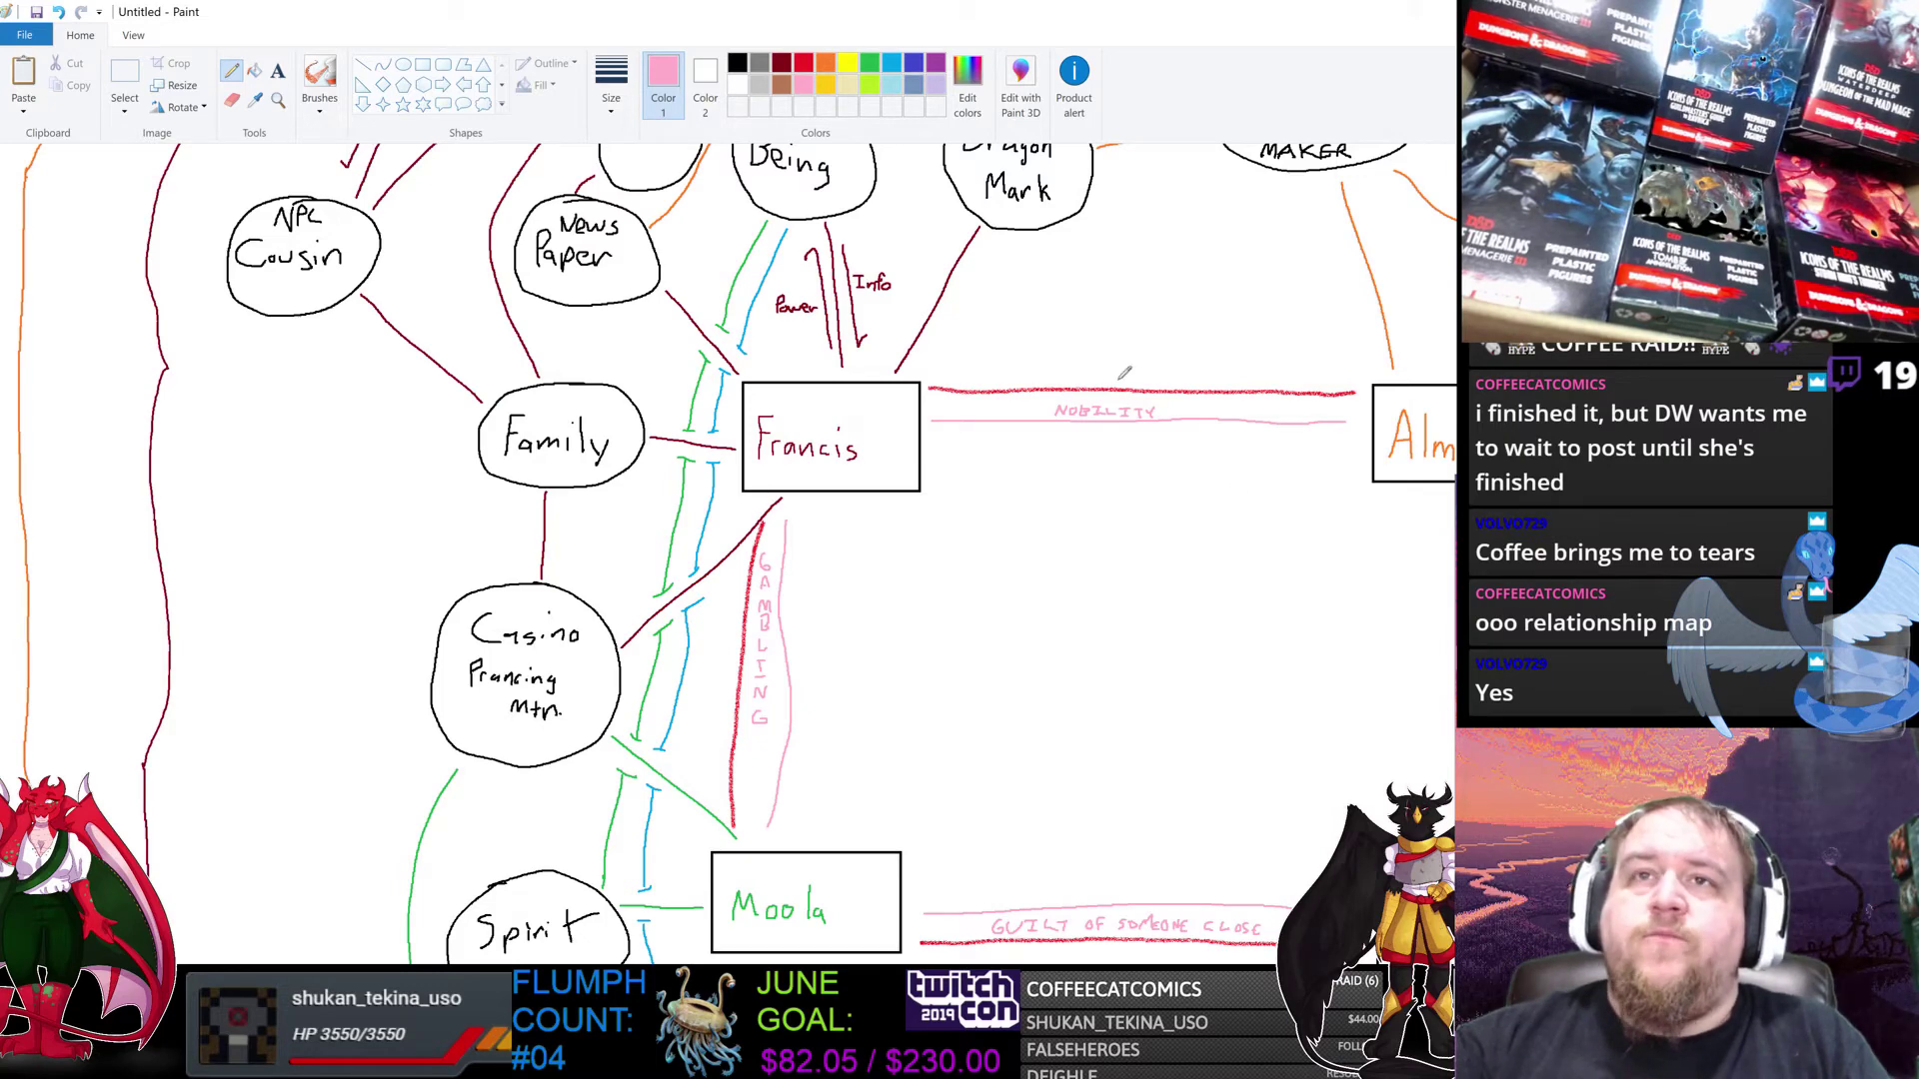
Step: Draw a blue-gray diagonal line from the lower corner of the Francis box to the Ulf box
left_click(913, 86)
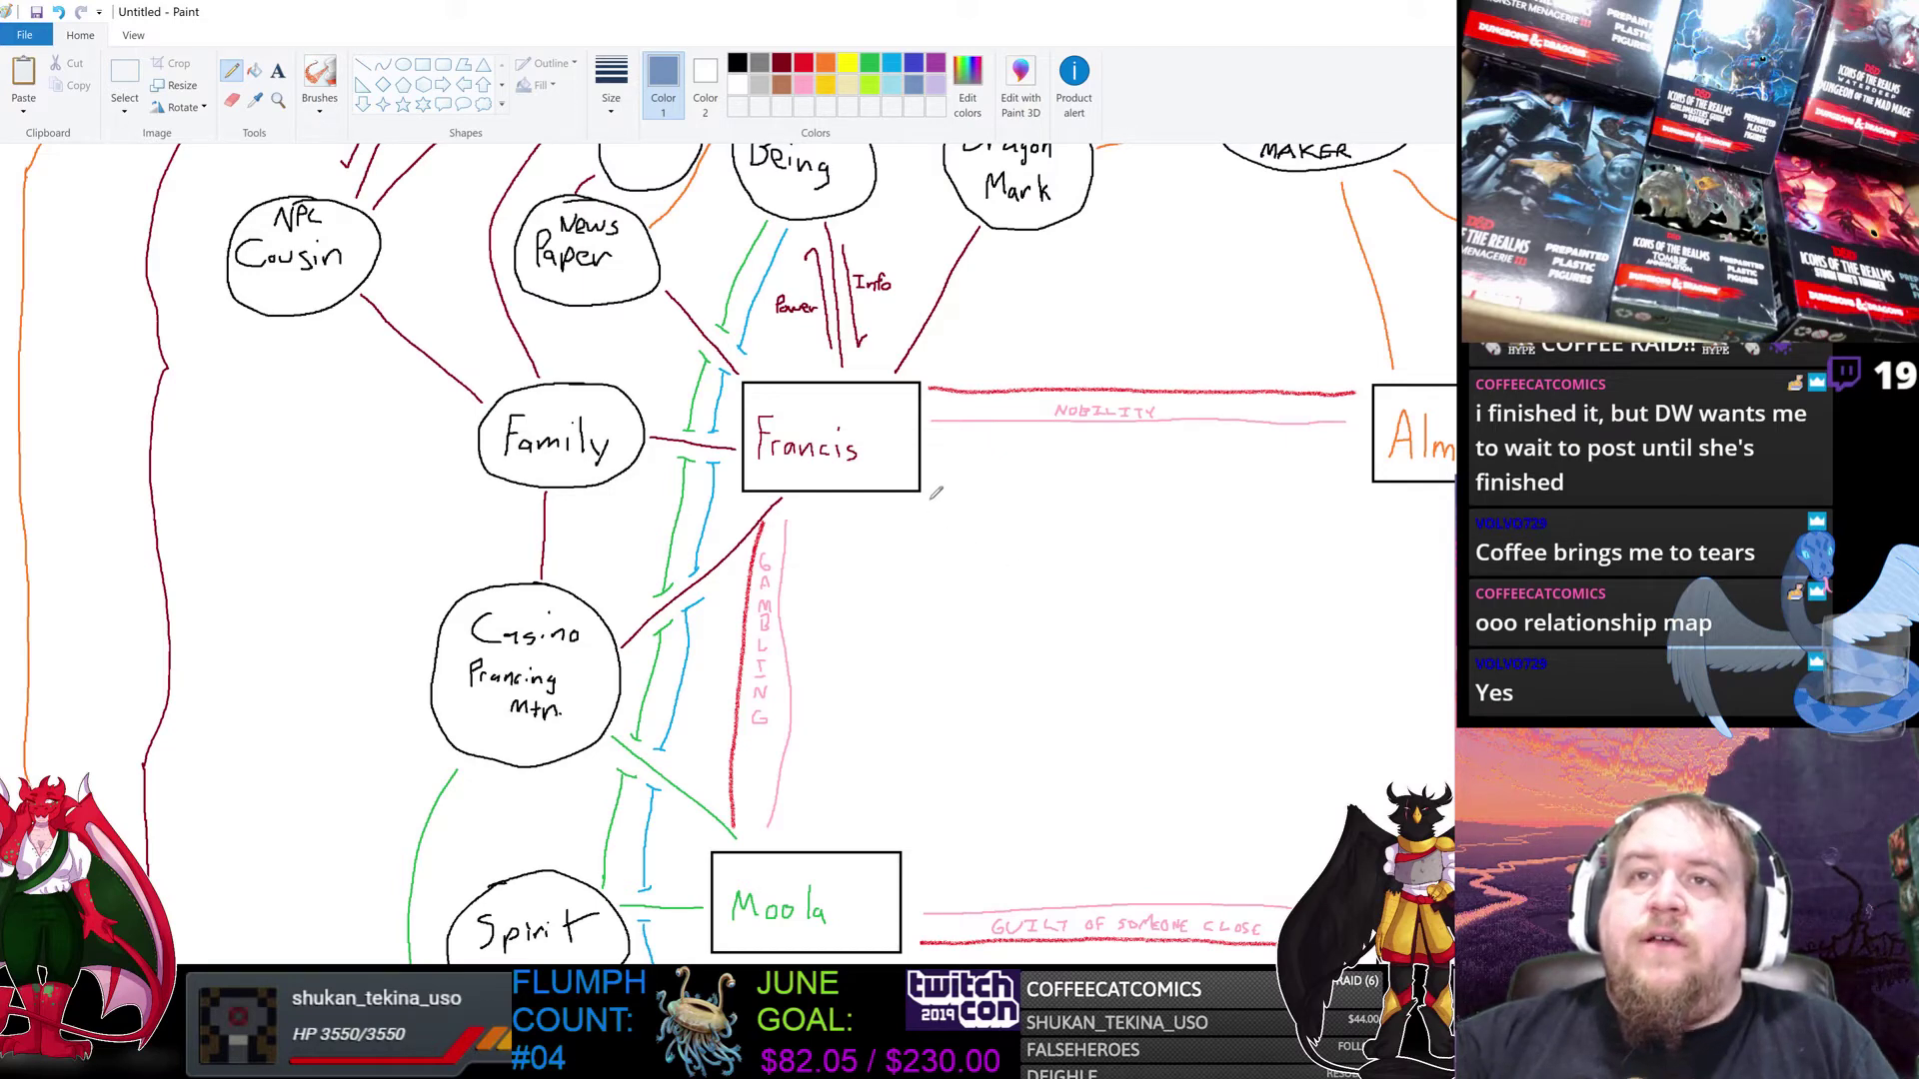
left_click_drag(927, 497, 1329, 805)
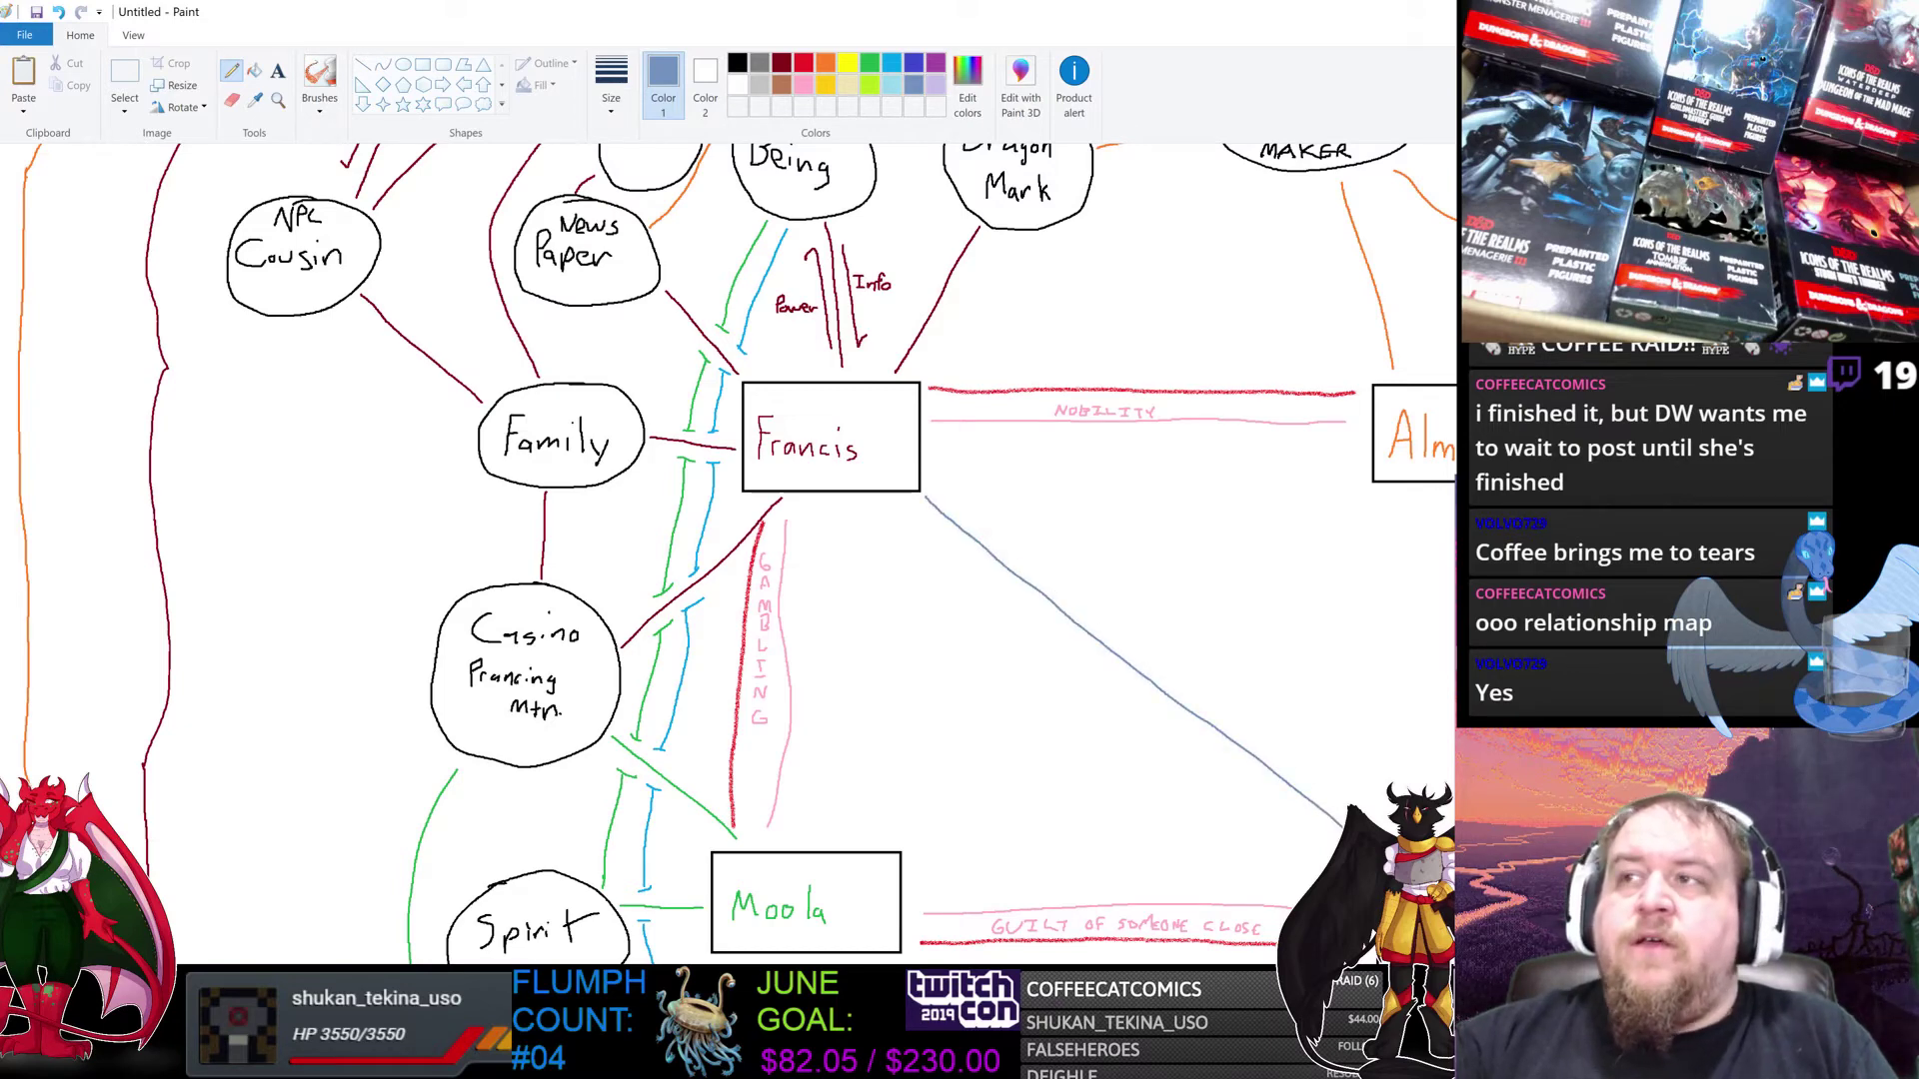
Step: Look over the bubbles around the Francis and Ulf boxes for a theme the two characters share
scroll(737, 552, "up", 3)
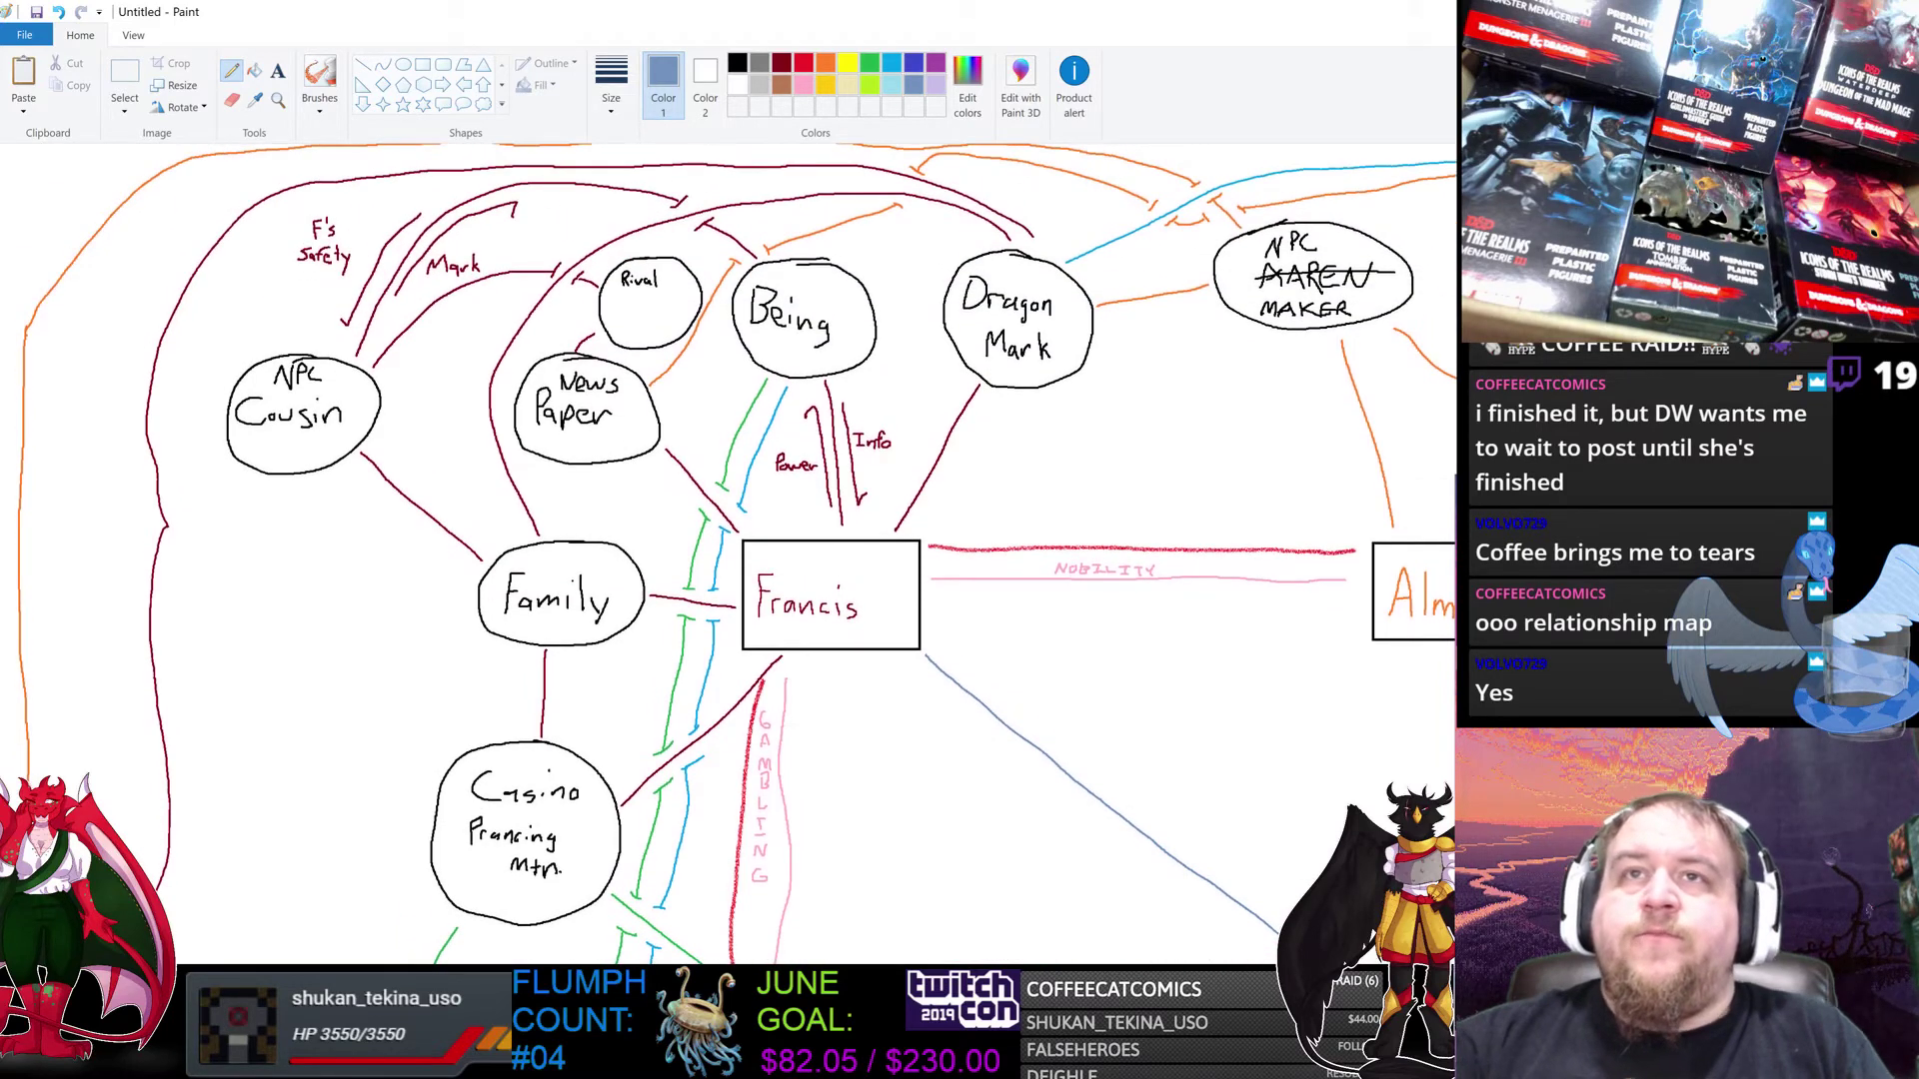
scroll(738, 553, "down", 11)
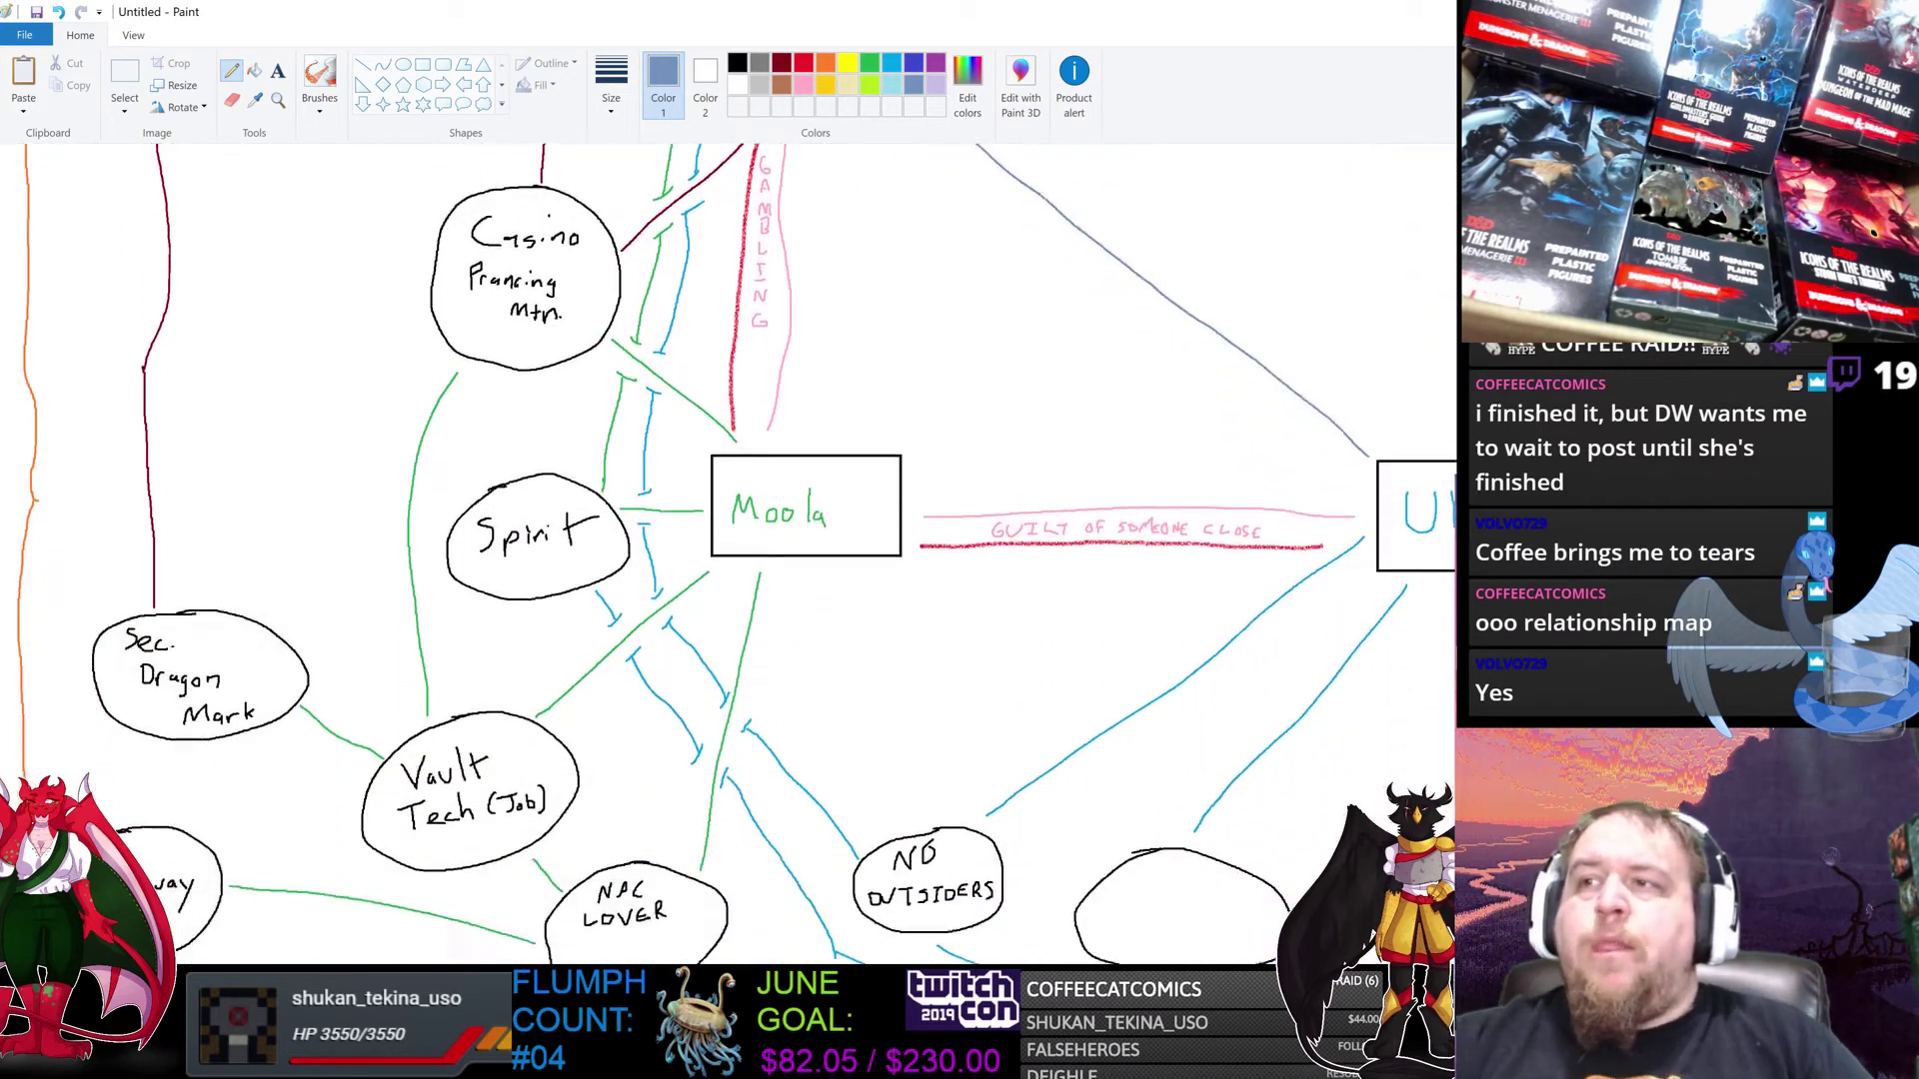
scroll(738, 552, "up", 10)
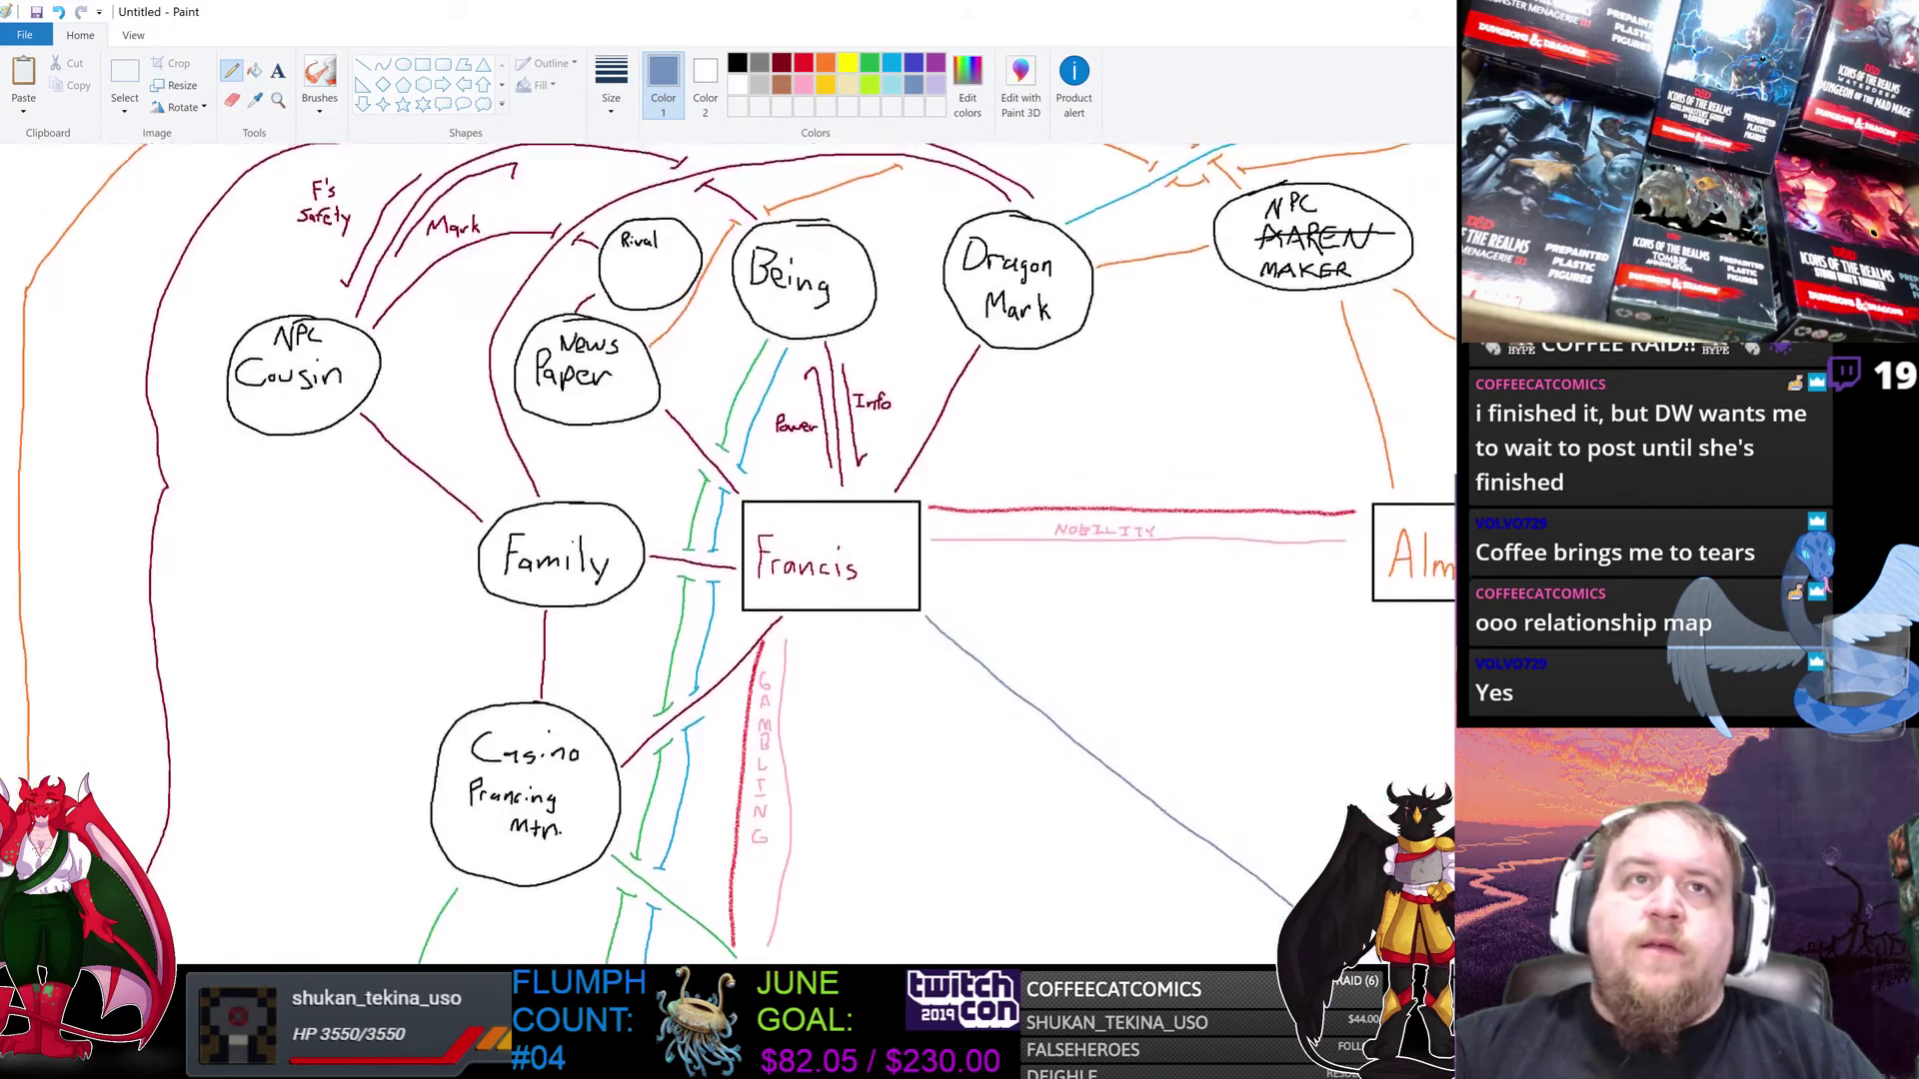
scroll(737, 552, "up", 1)
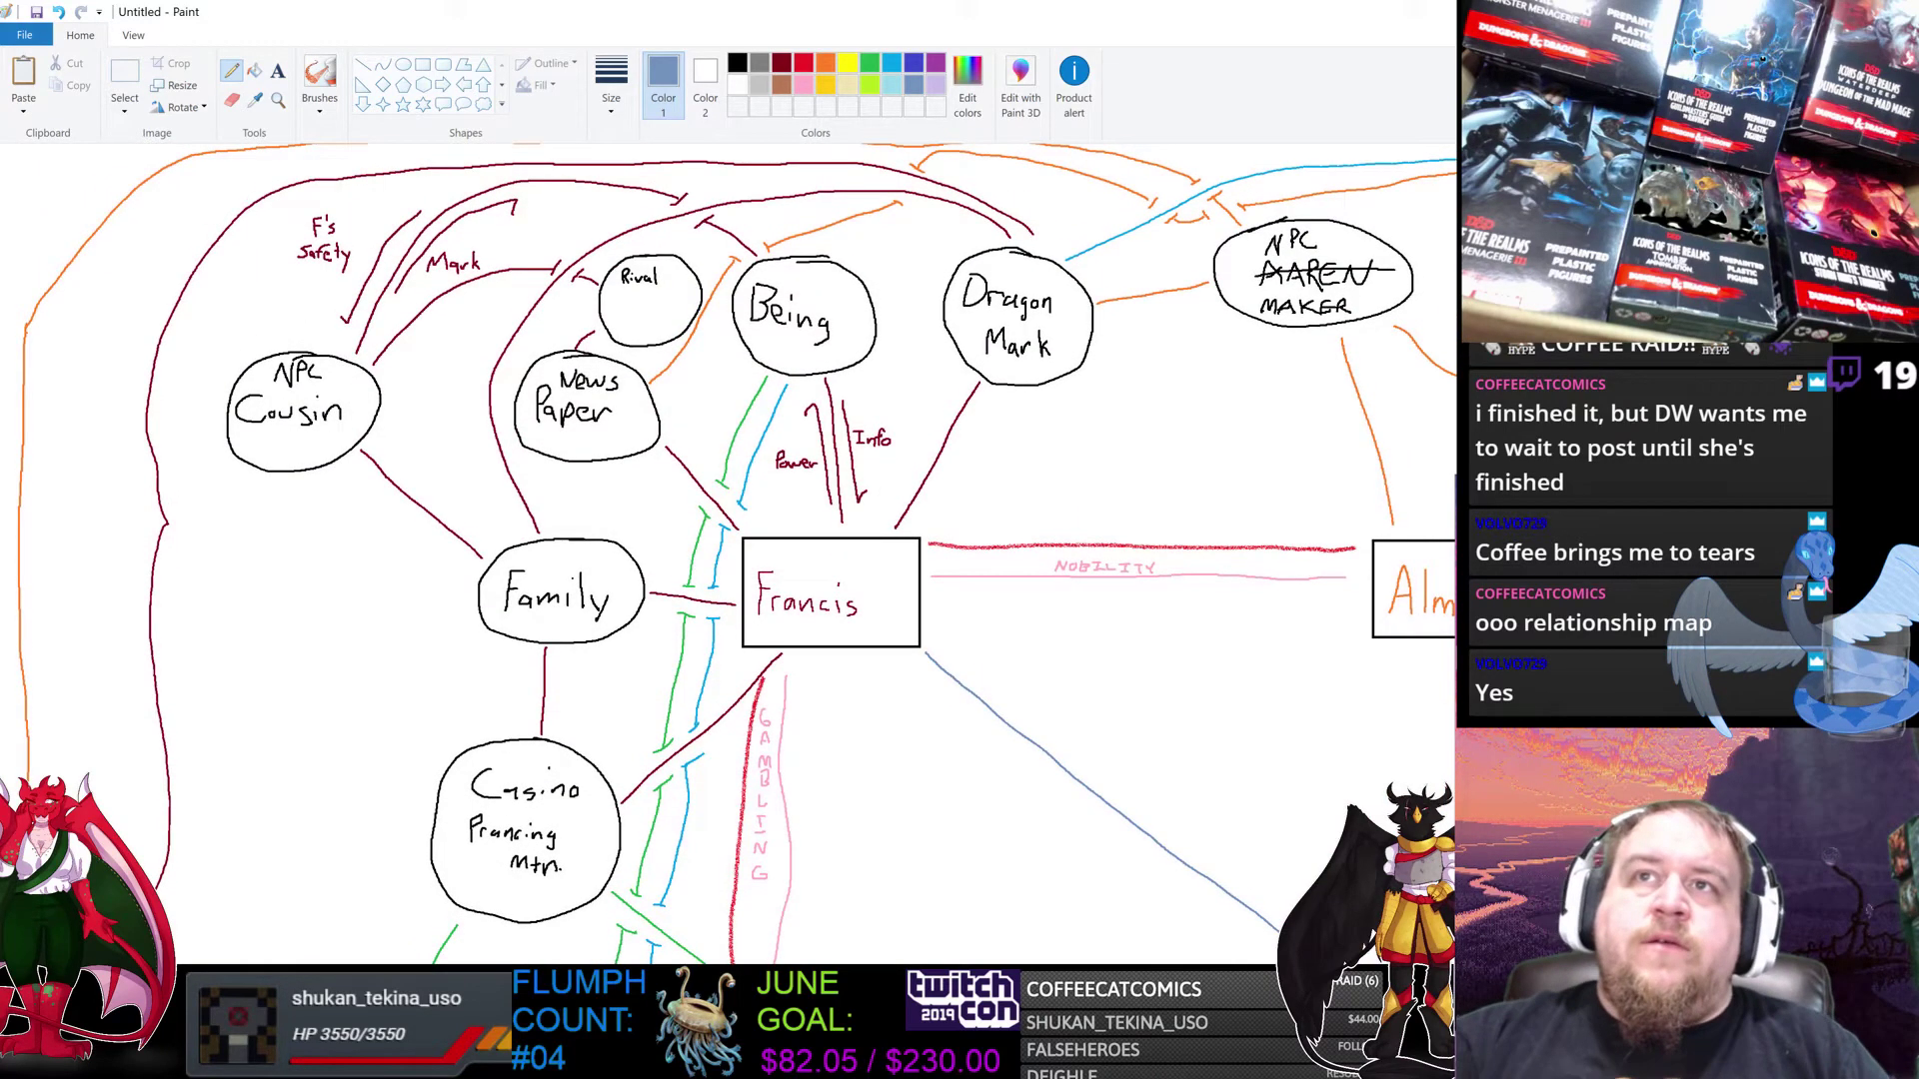
scroll(727, 553, "down", 1)
scroll(737, 552, "down", 10)
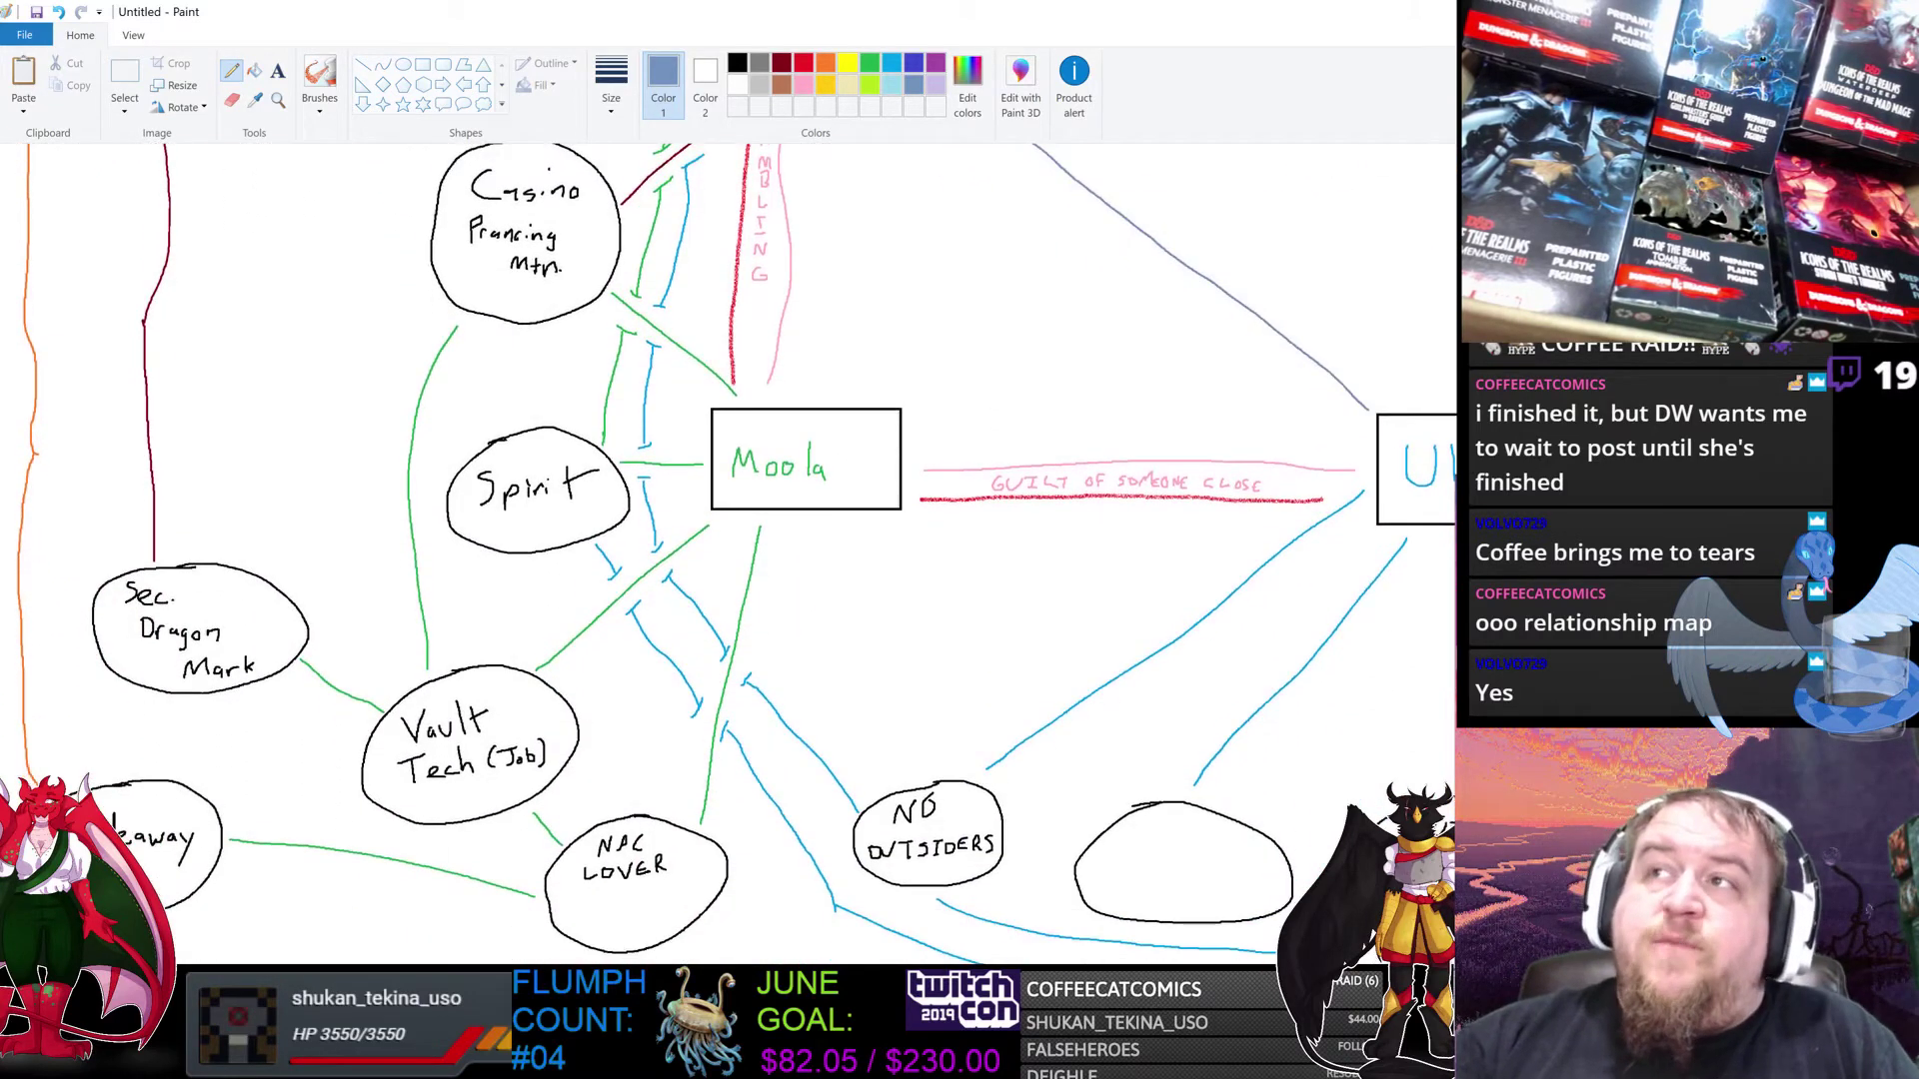
scroll(737, 552, "up", 7)
scroll(738, 552, "up", 1)
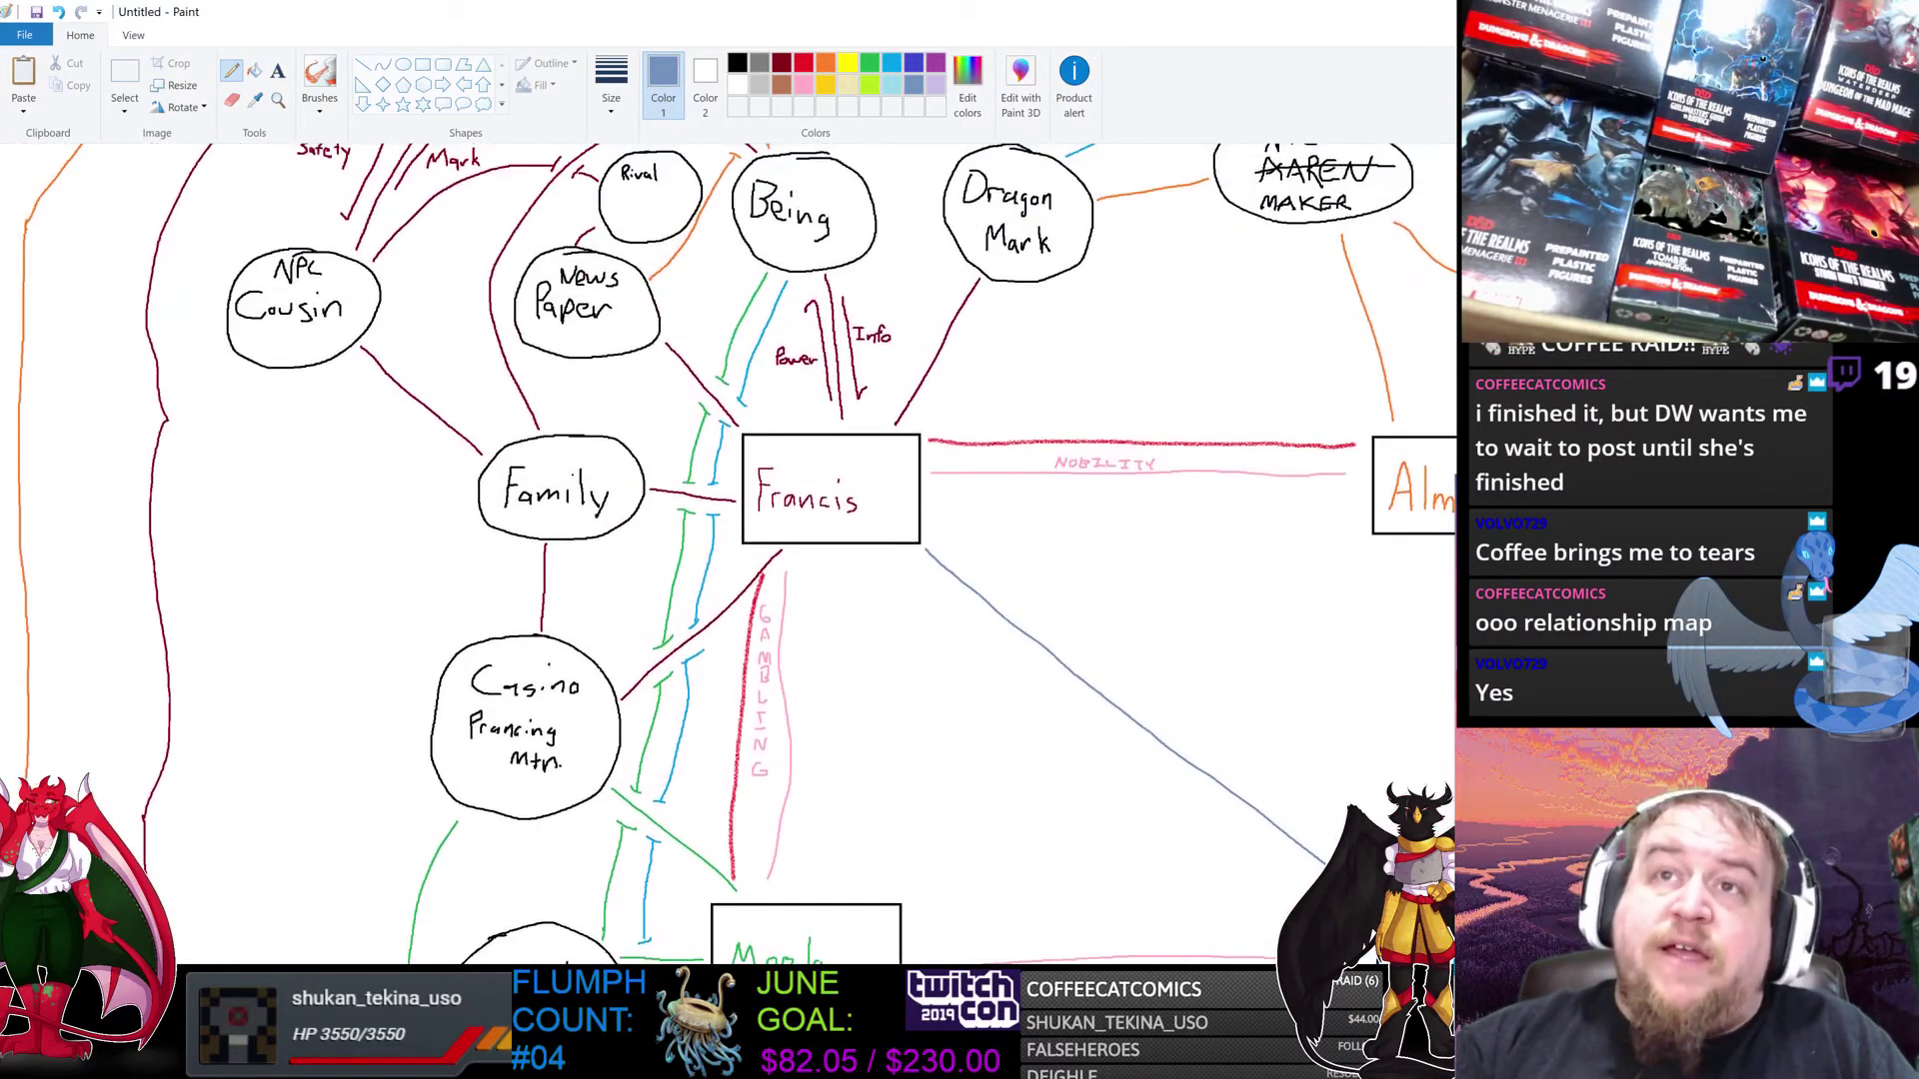
scroll(737, 553, "up", 1)
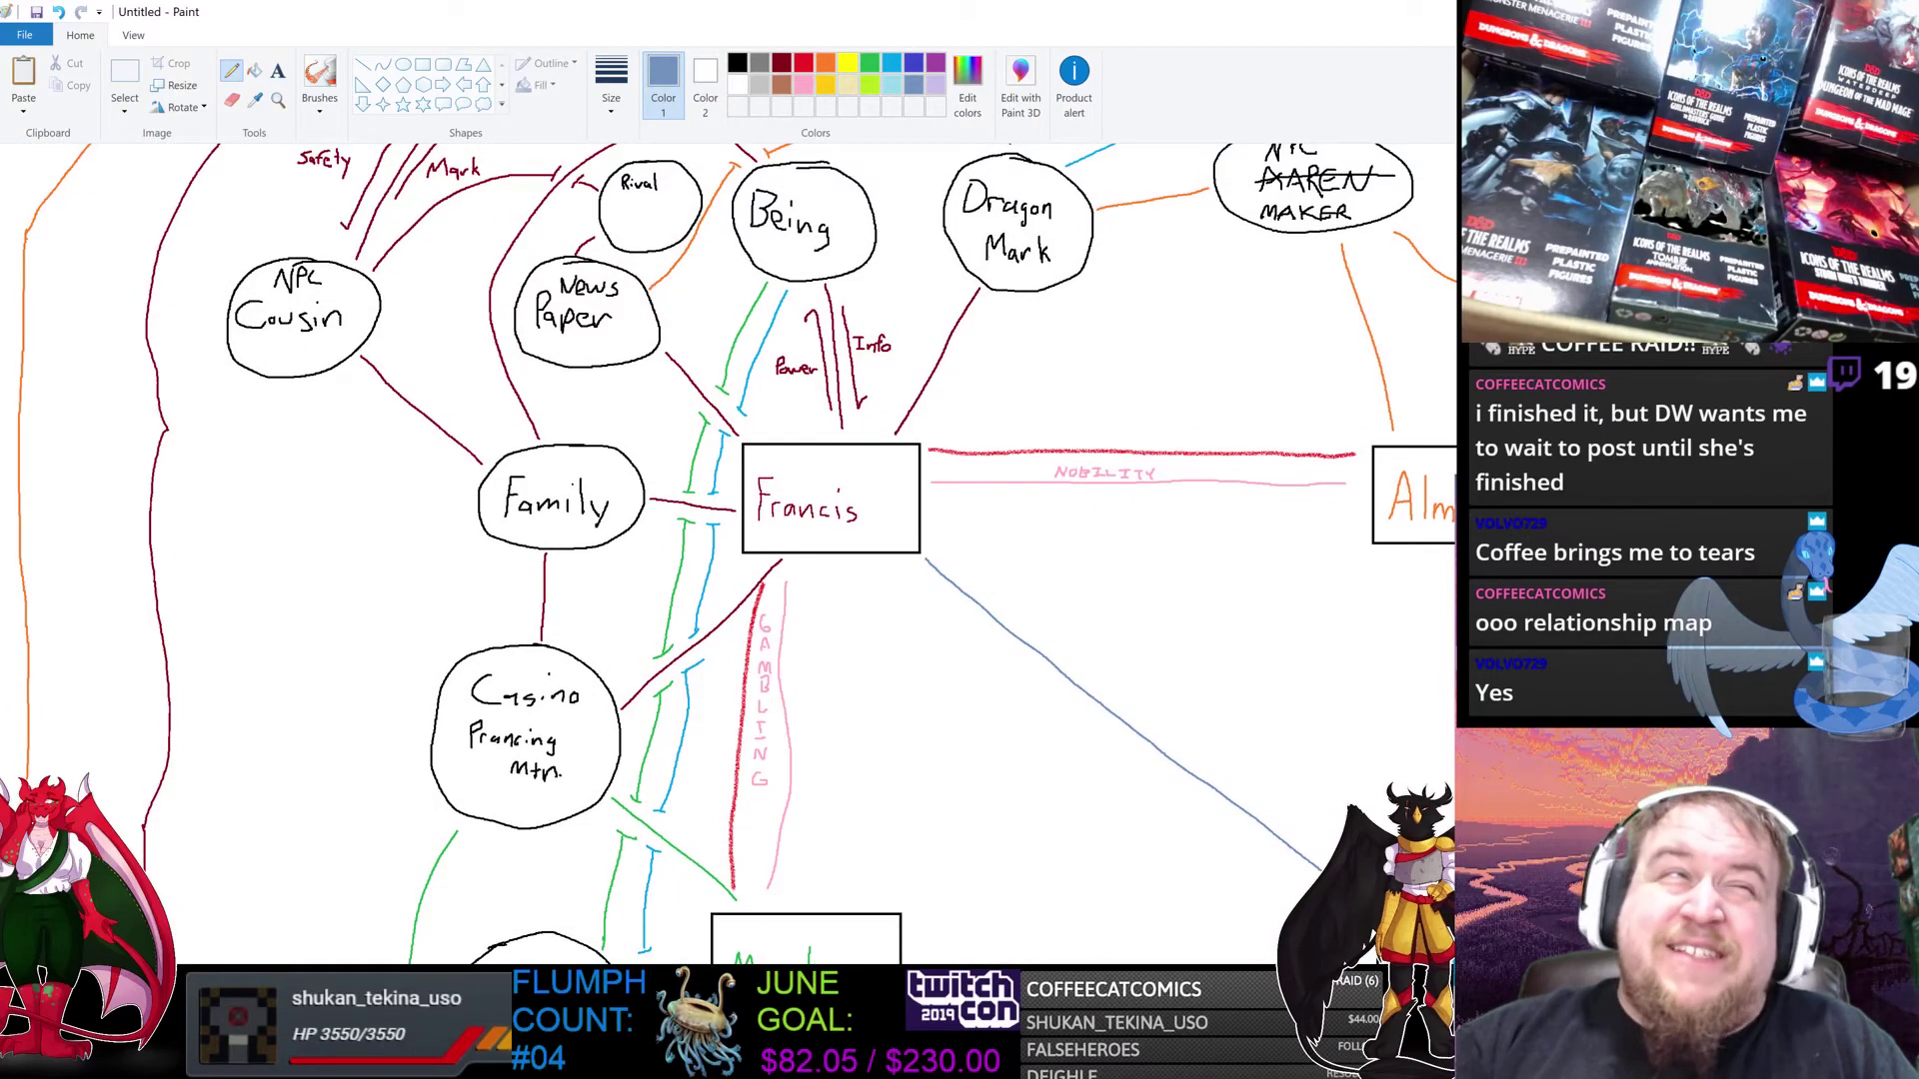
scroll(737, 553, "down", 7)
scroll(738, 553, "up", 7)
scroll(738, 553, "up", 1)
scroll(737, 553, "down", 8)
scroll(737, 552, "up", 6)
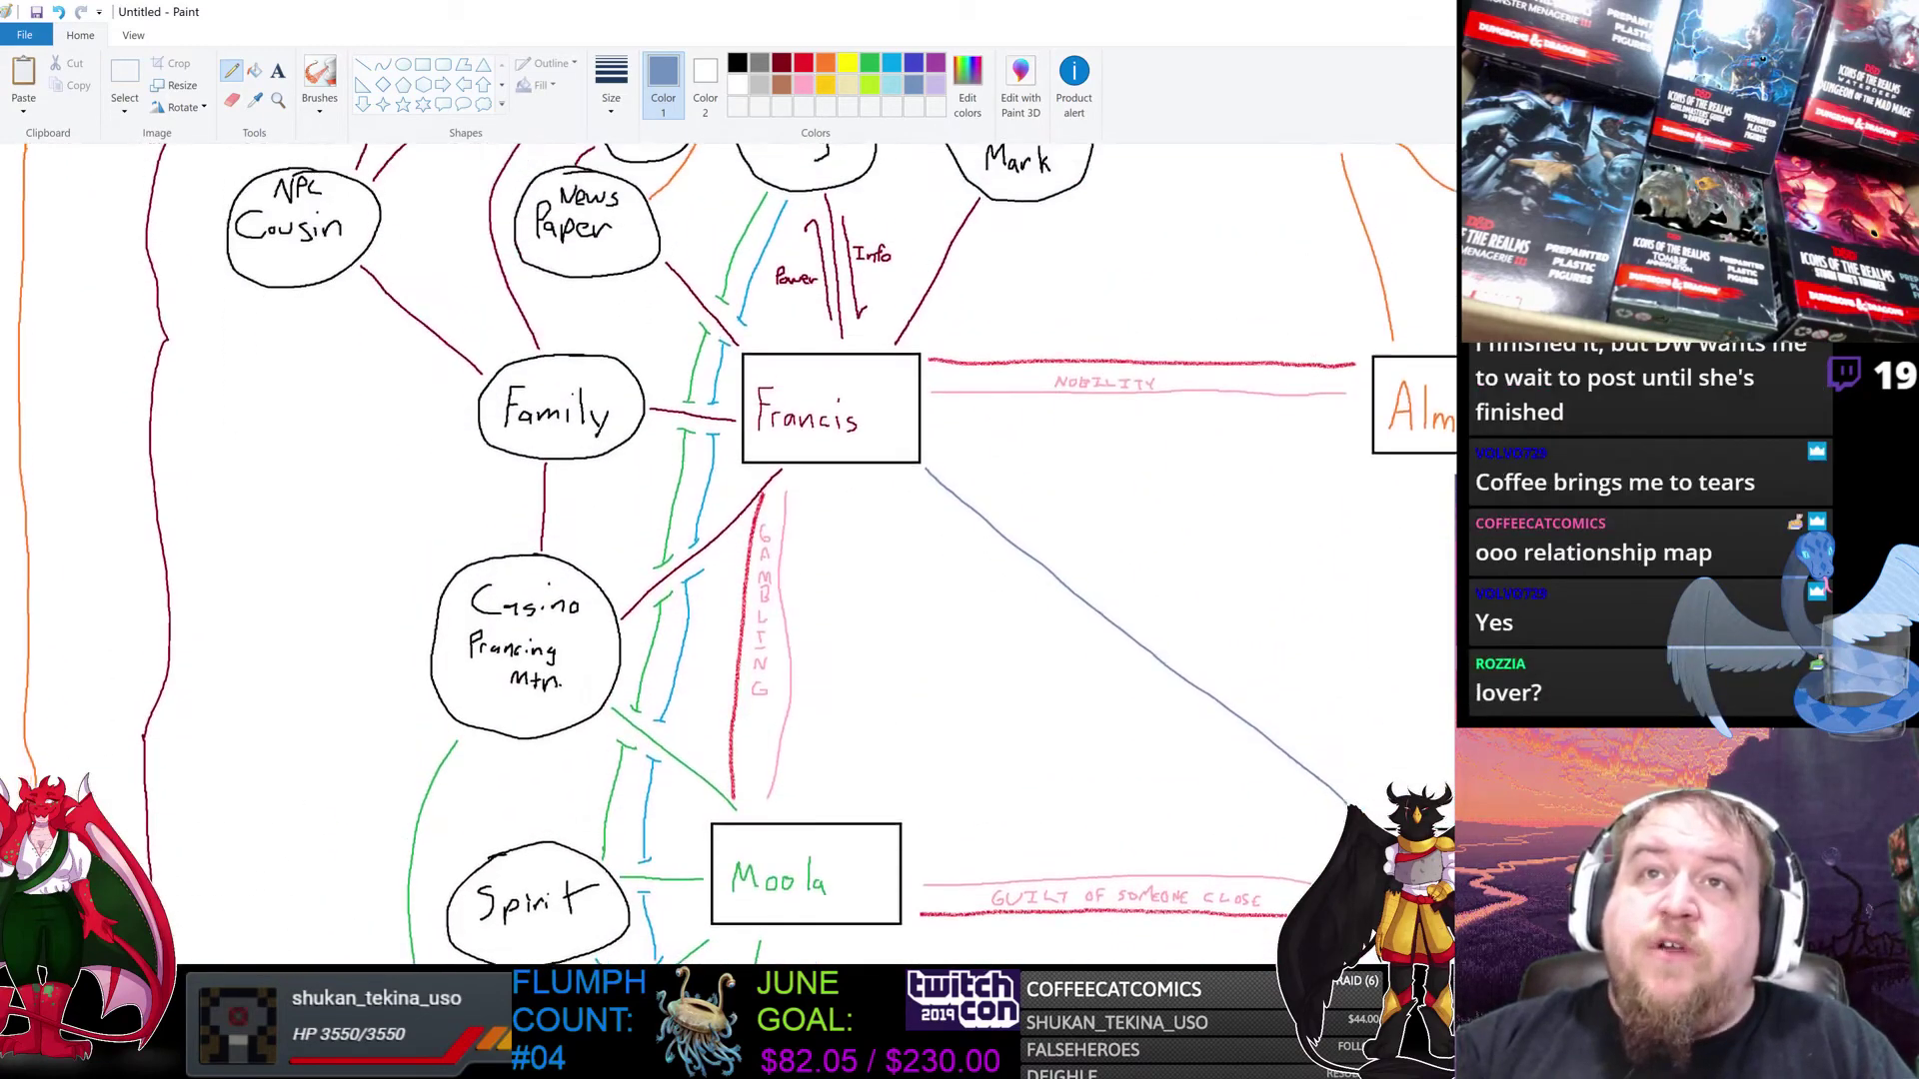
scroll(738, 553, "up", 1)
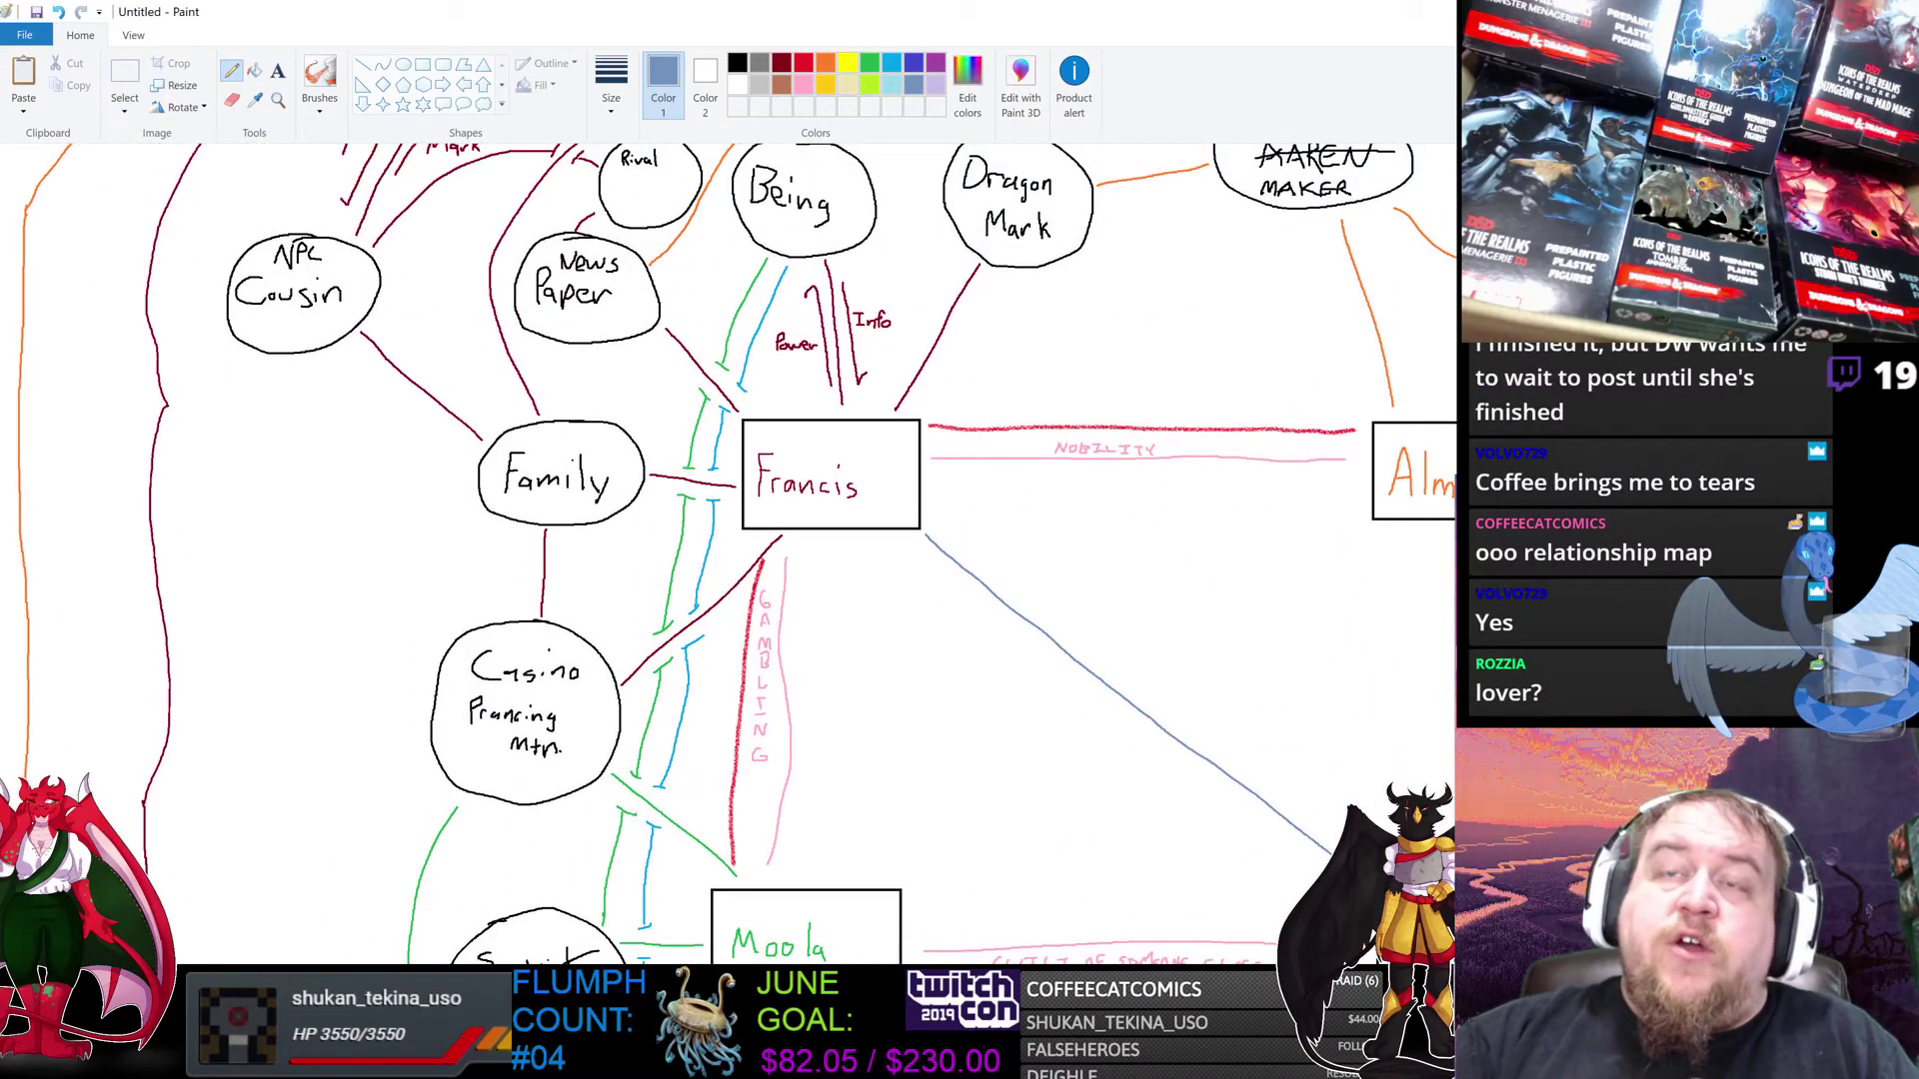
scroll(737, 552, "down", 5)
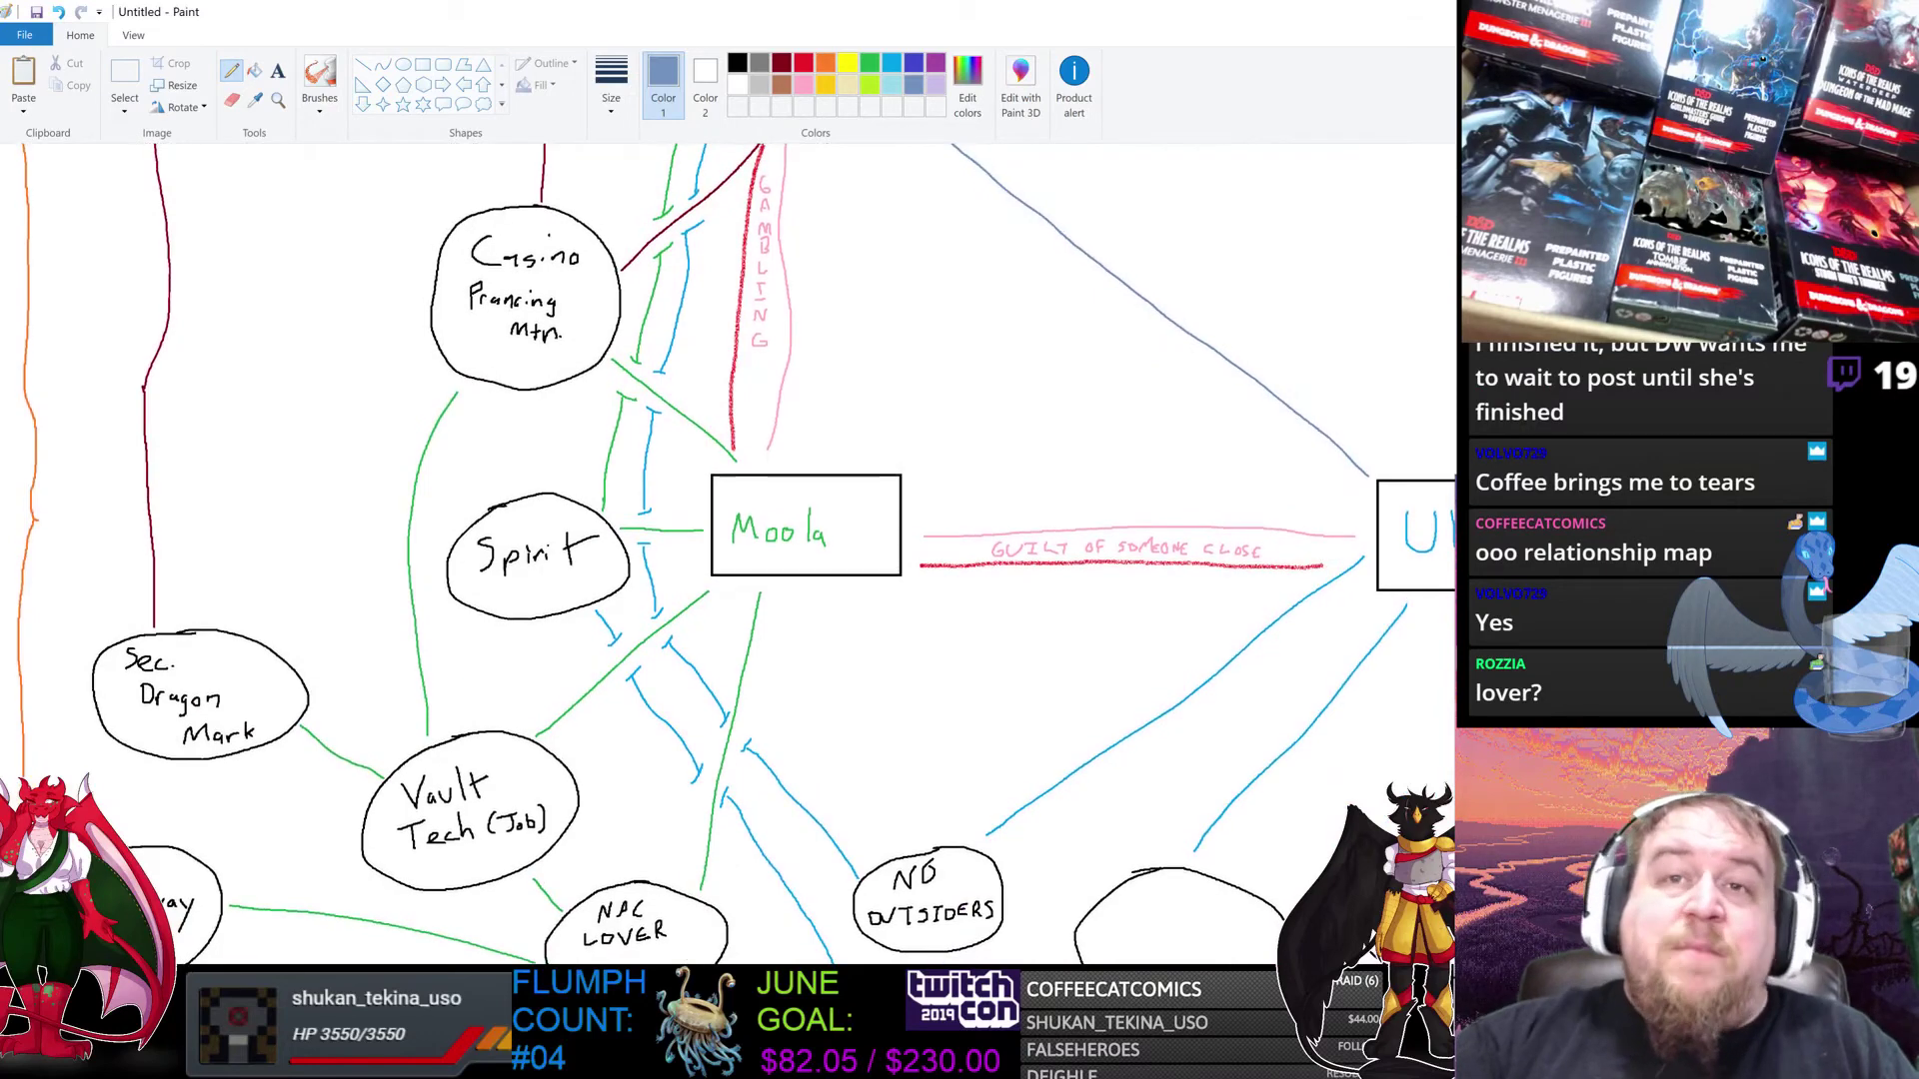
scroll(1264, 795, "up", 3)
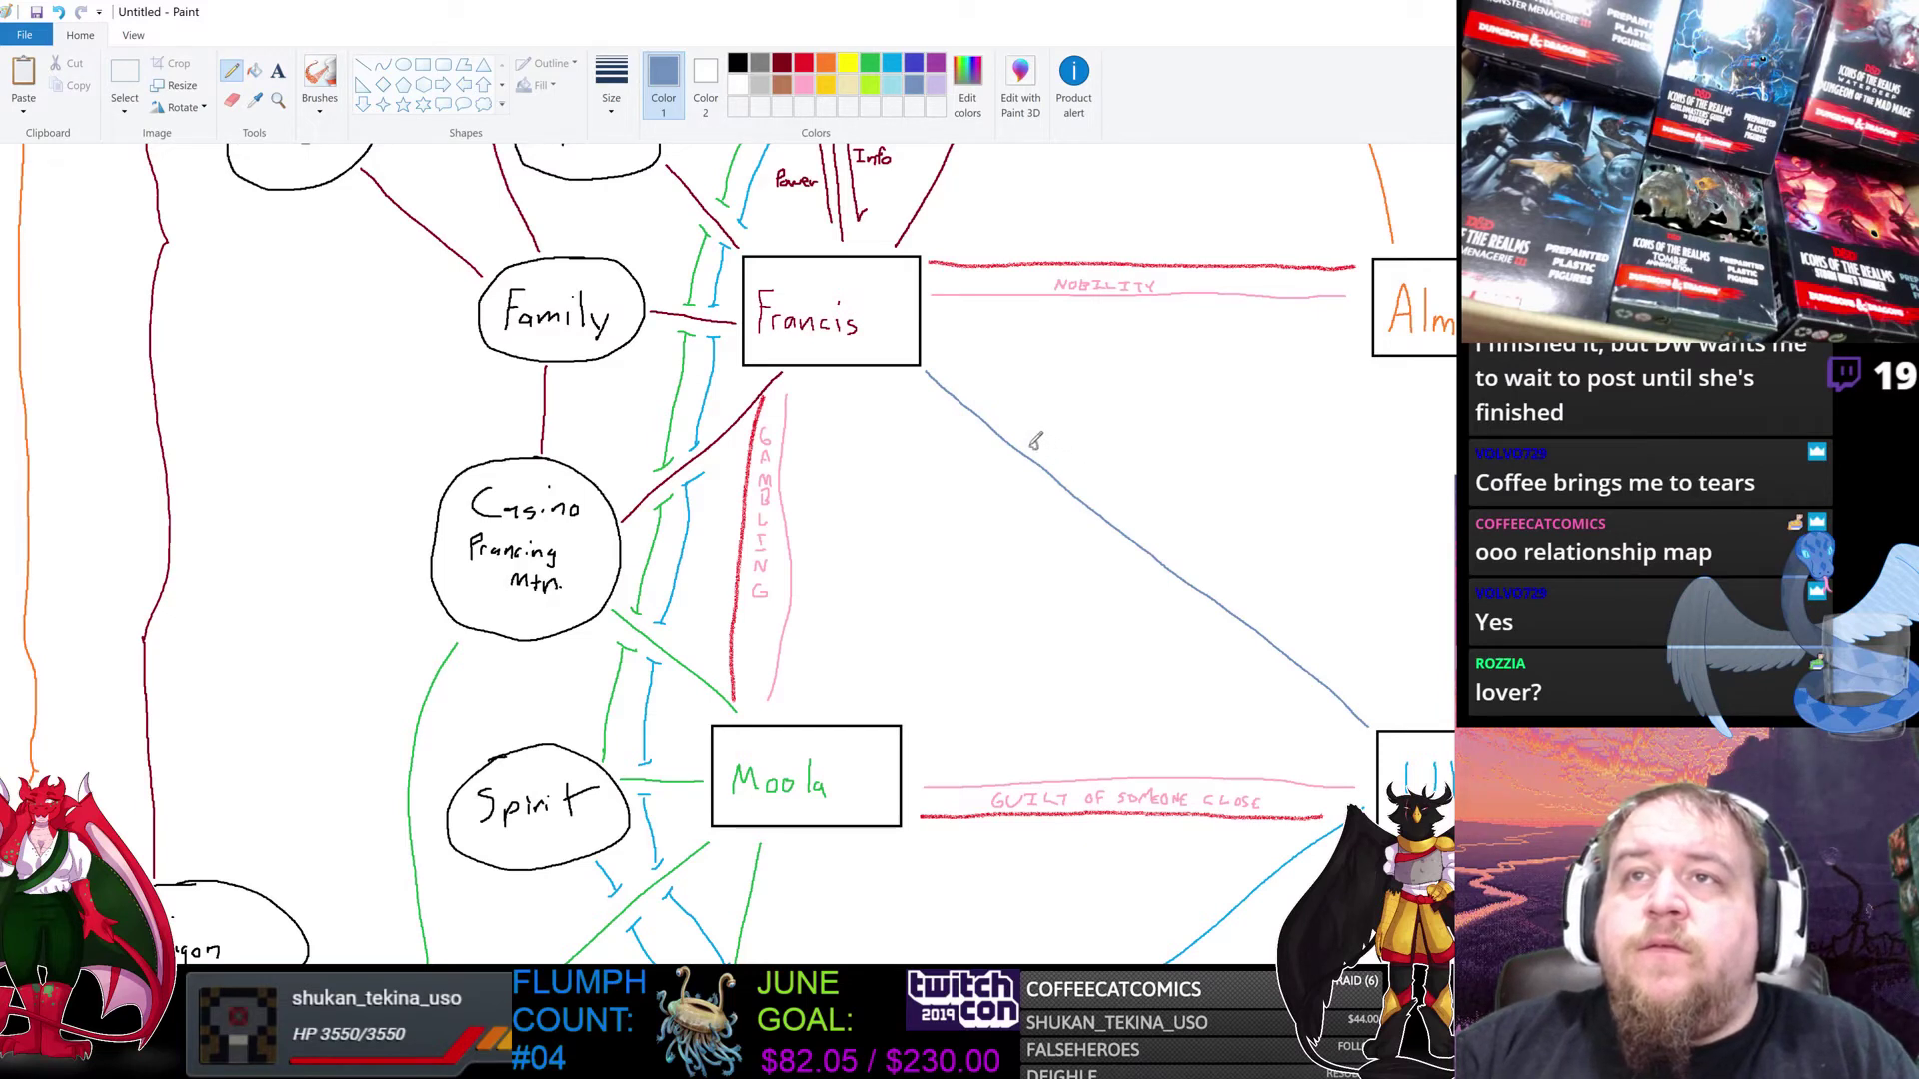
Step: Letter OUTSIDE INFL. along the Francis–Ulf diagonal and draw a blue-gray Moola–Almire diagonal, broken with end bars where it crosses that line
left_click_drag(1042, 443, 1106, 491)
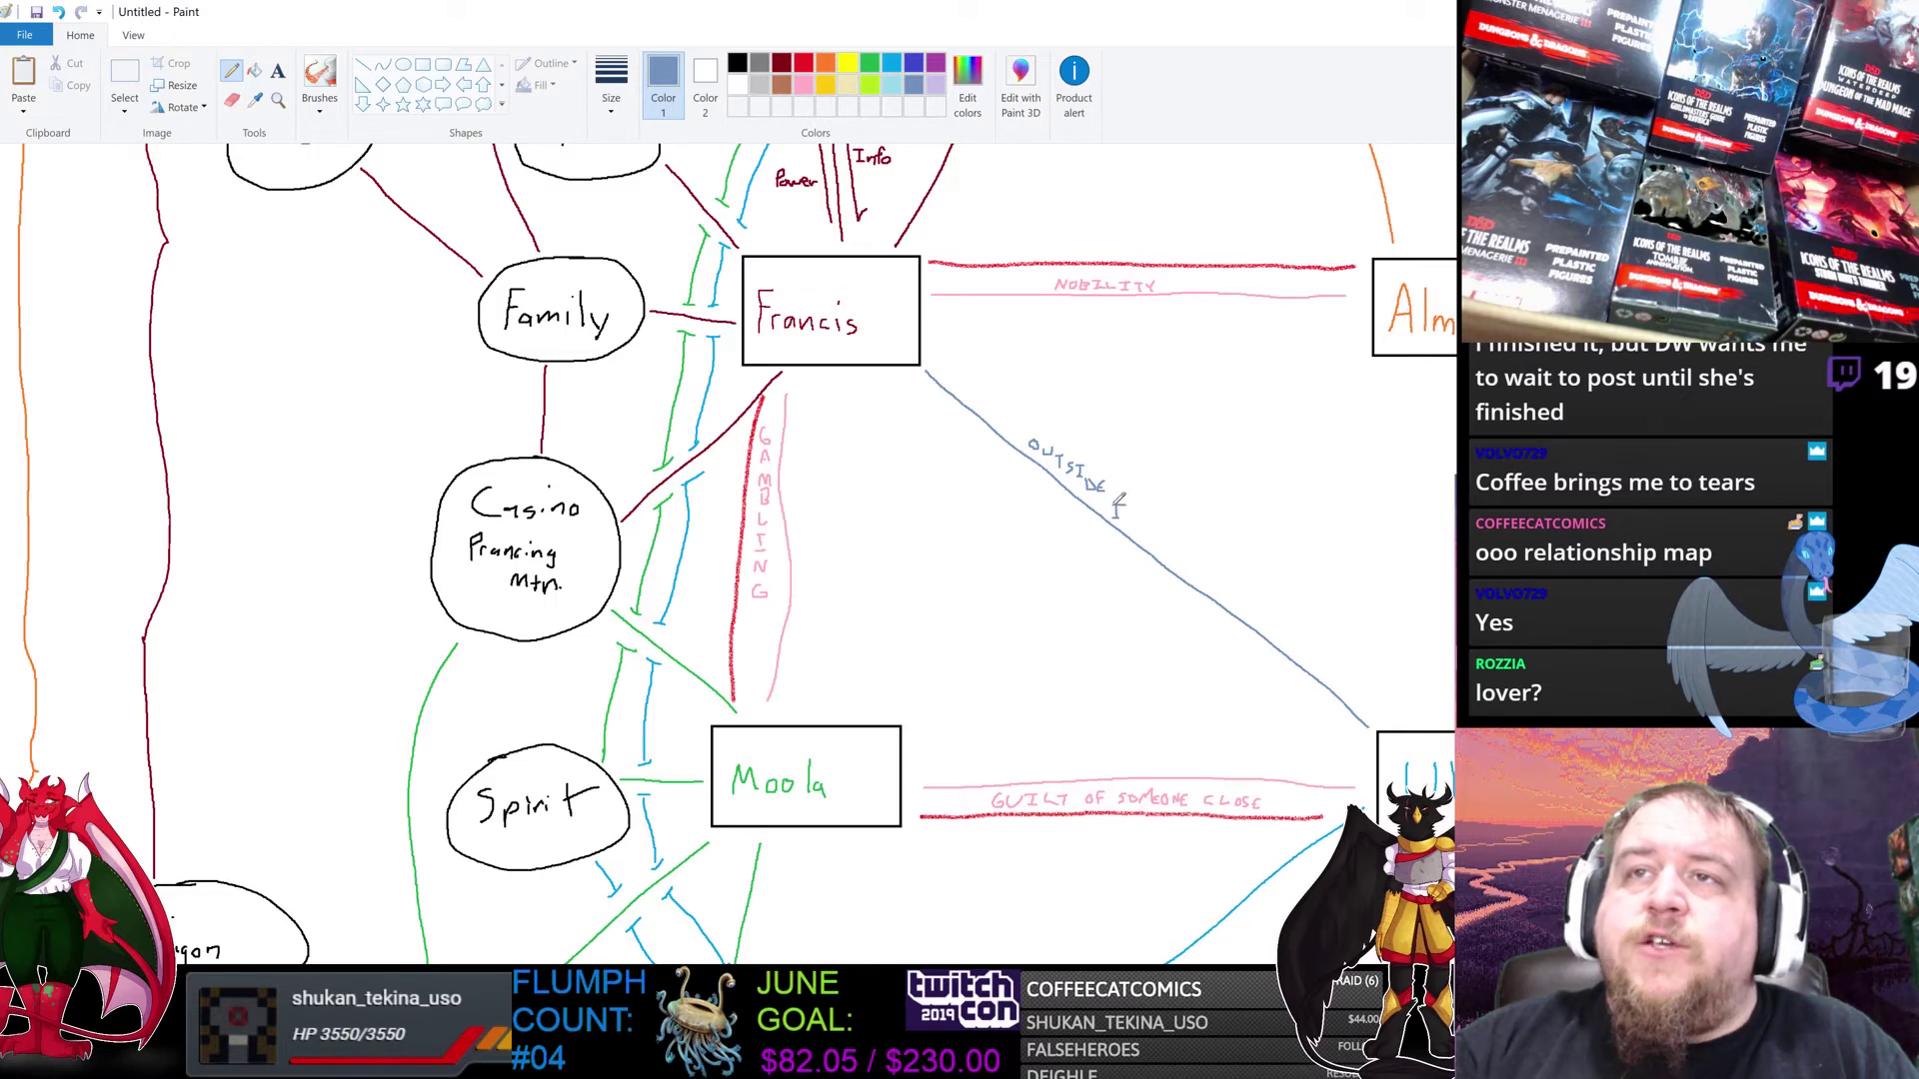
left_click_drag(1125, 521, 1155, 536)
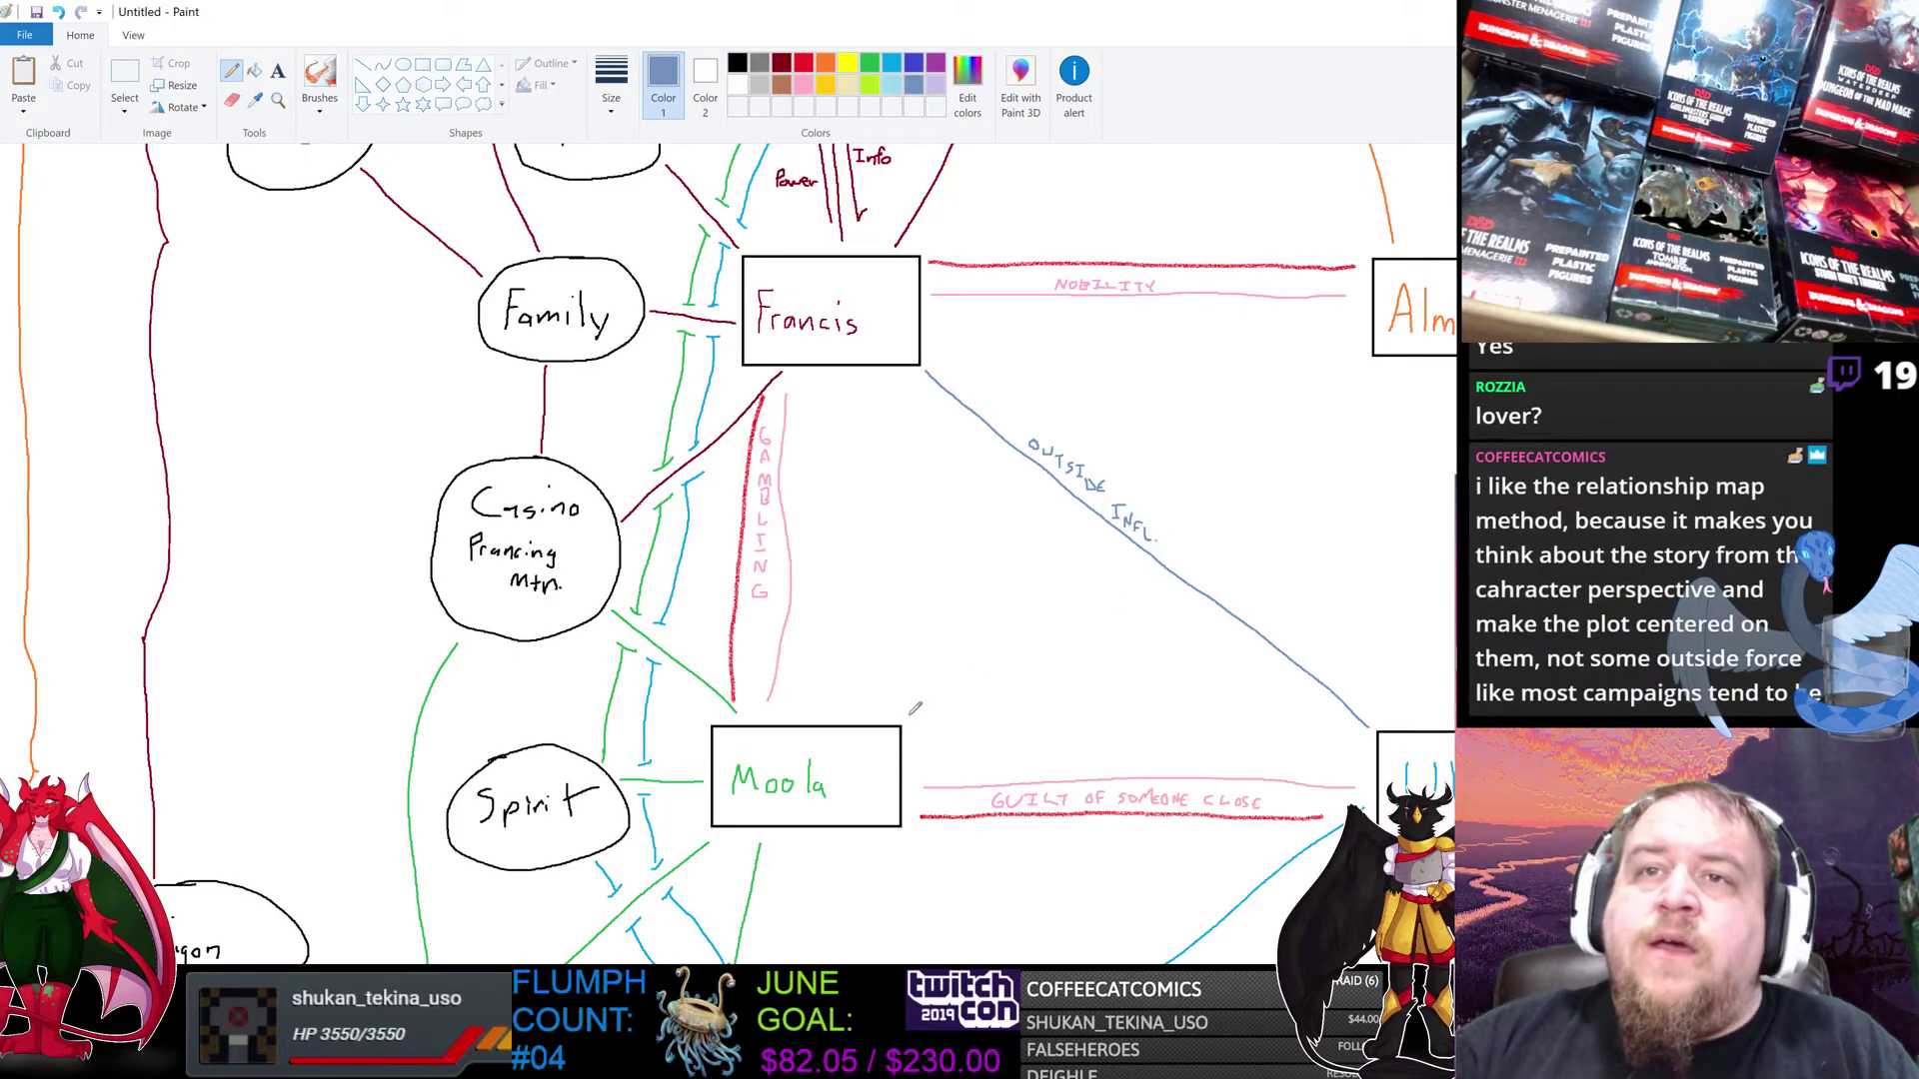
mouse_move(905, 715)
left_mouse_down()
mouse_move(1091, 536)
mouse_move(1109, 552)
mouse_move(1095, 534)
mouse_move(1371, 352)
left_mouse_up()
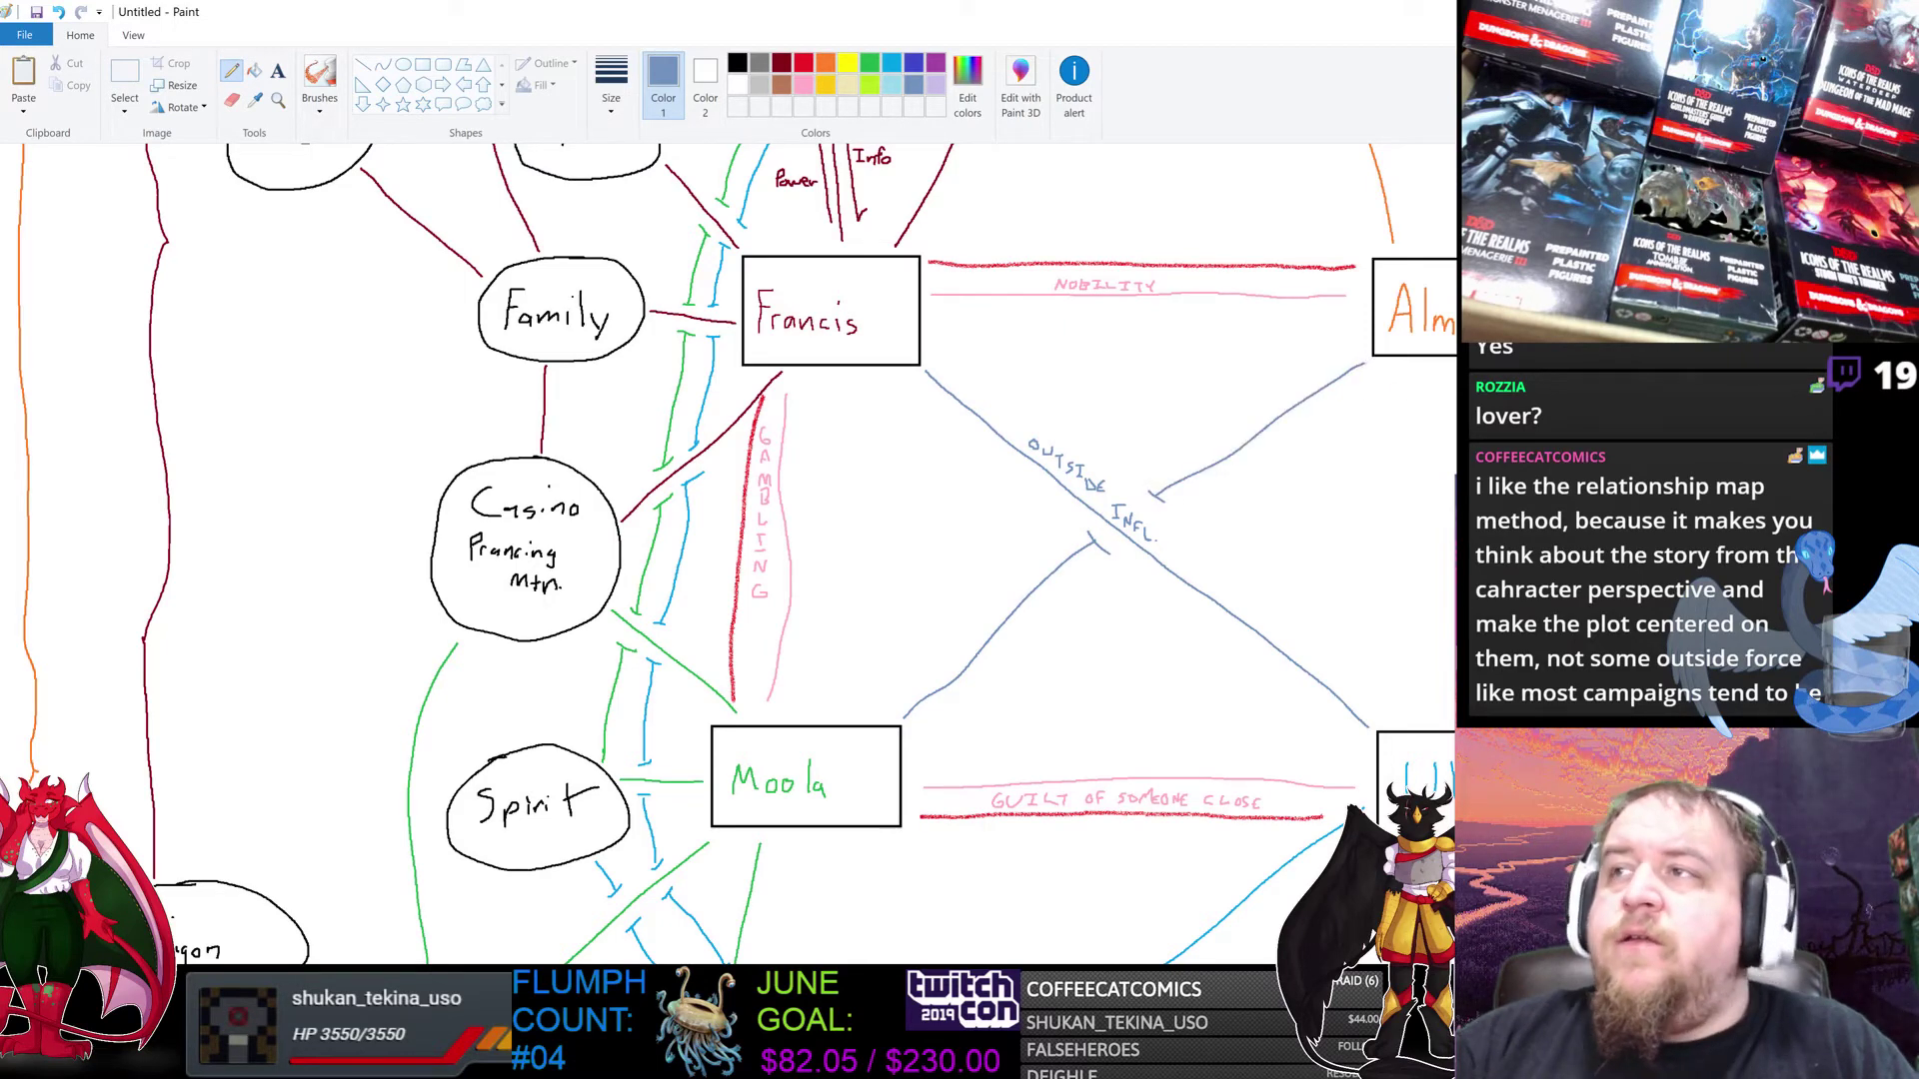
Step: Examine the bubbles around the Almire and Moola boxes for a theme linking the two characters
scroll(728, 555, "up", 3)
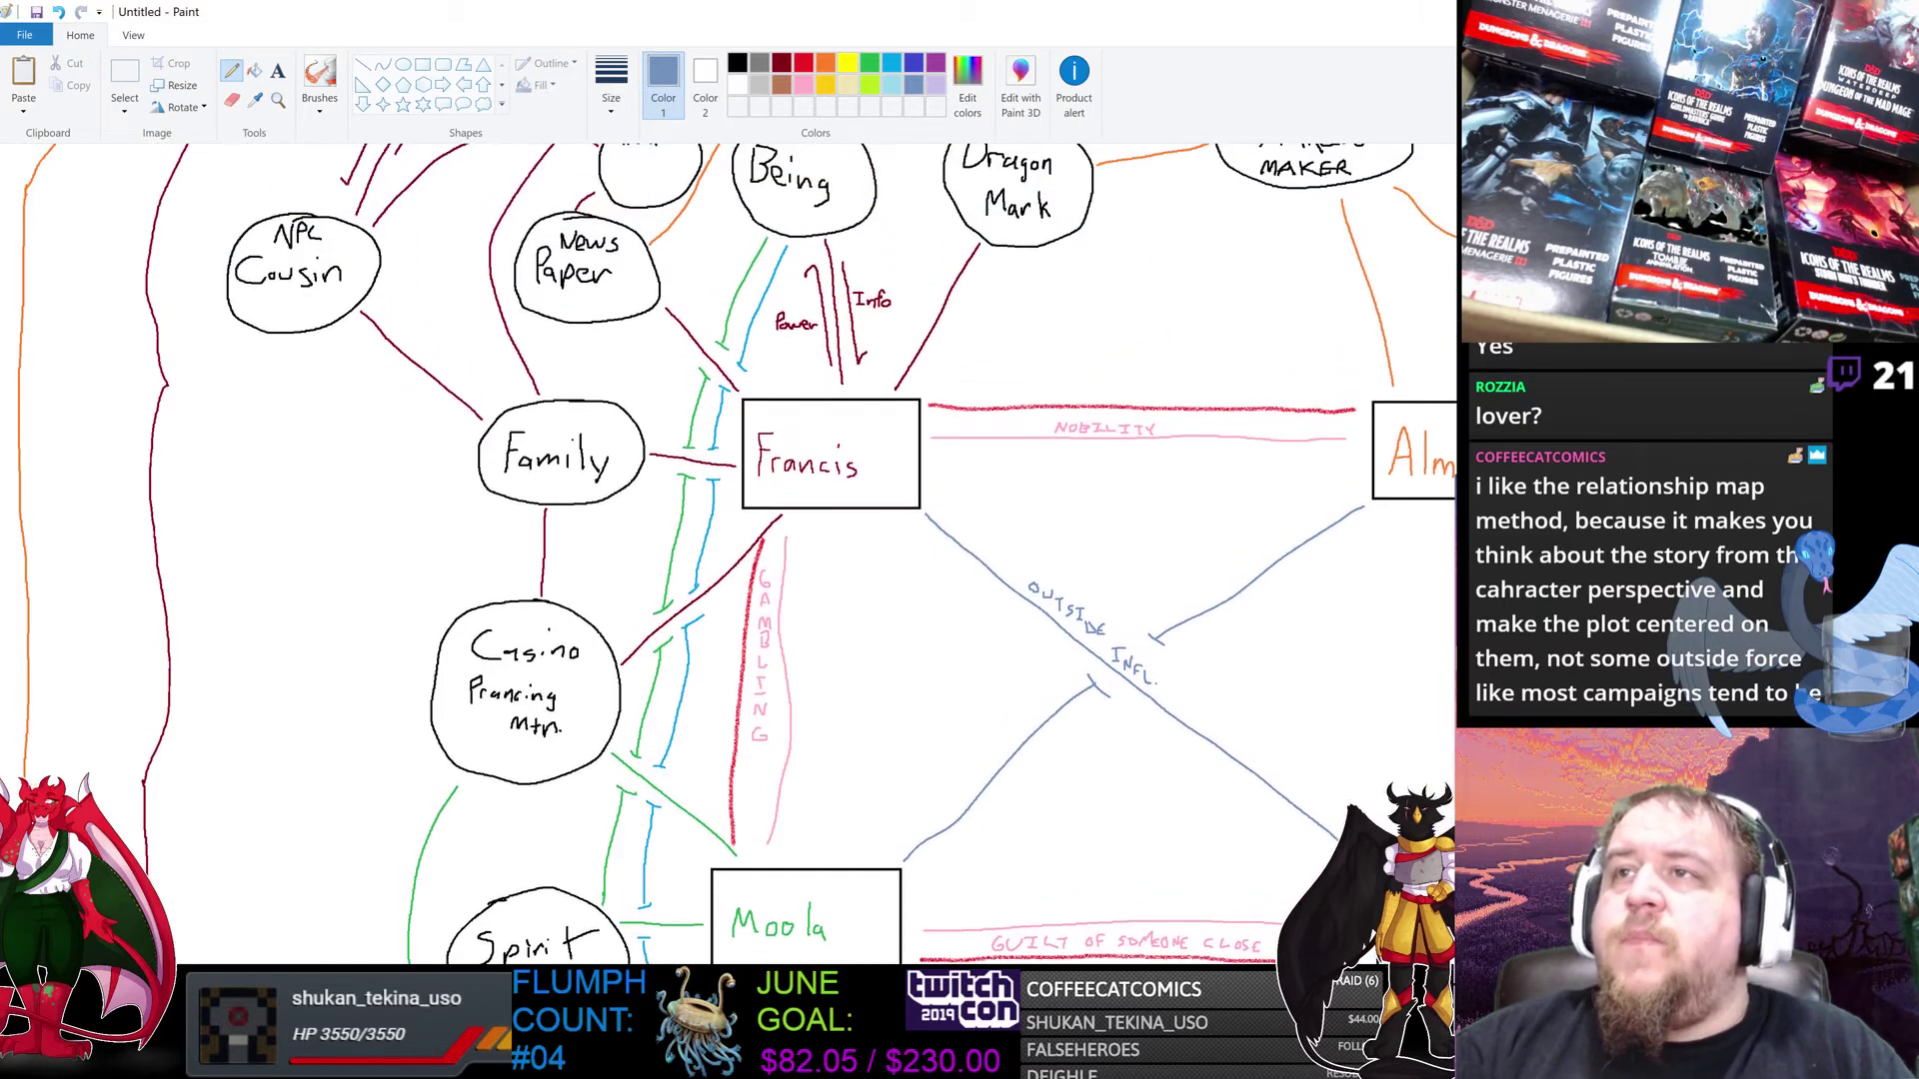
scroll(737, 552, "up", 3)
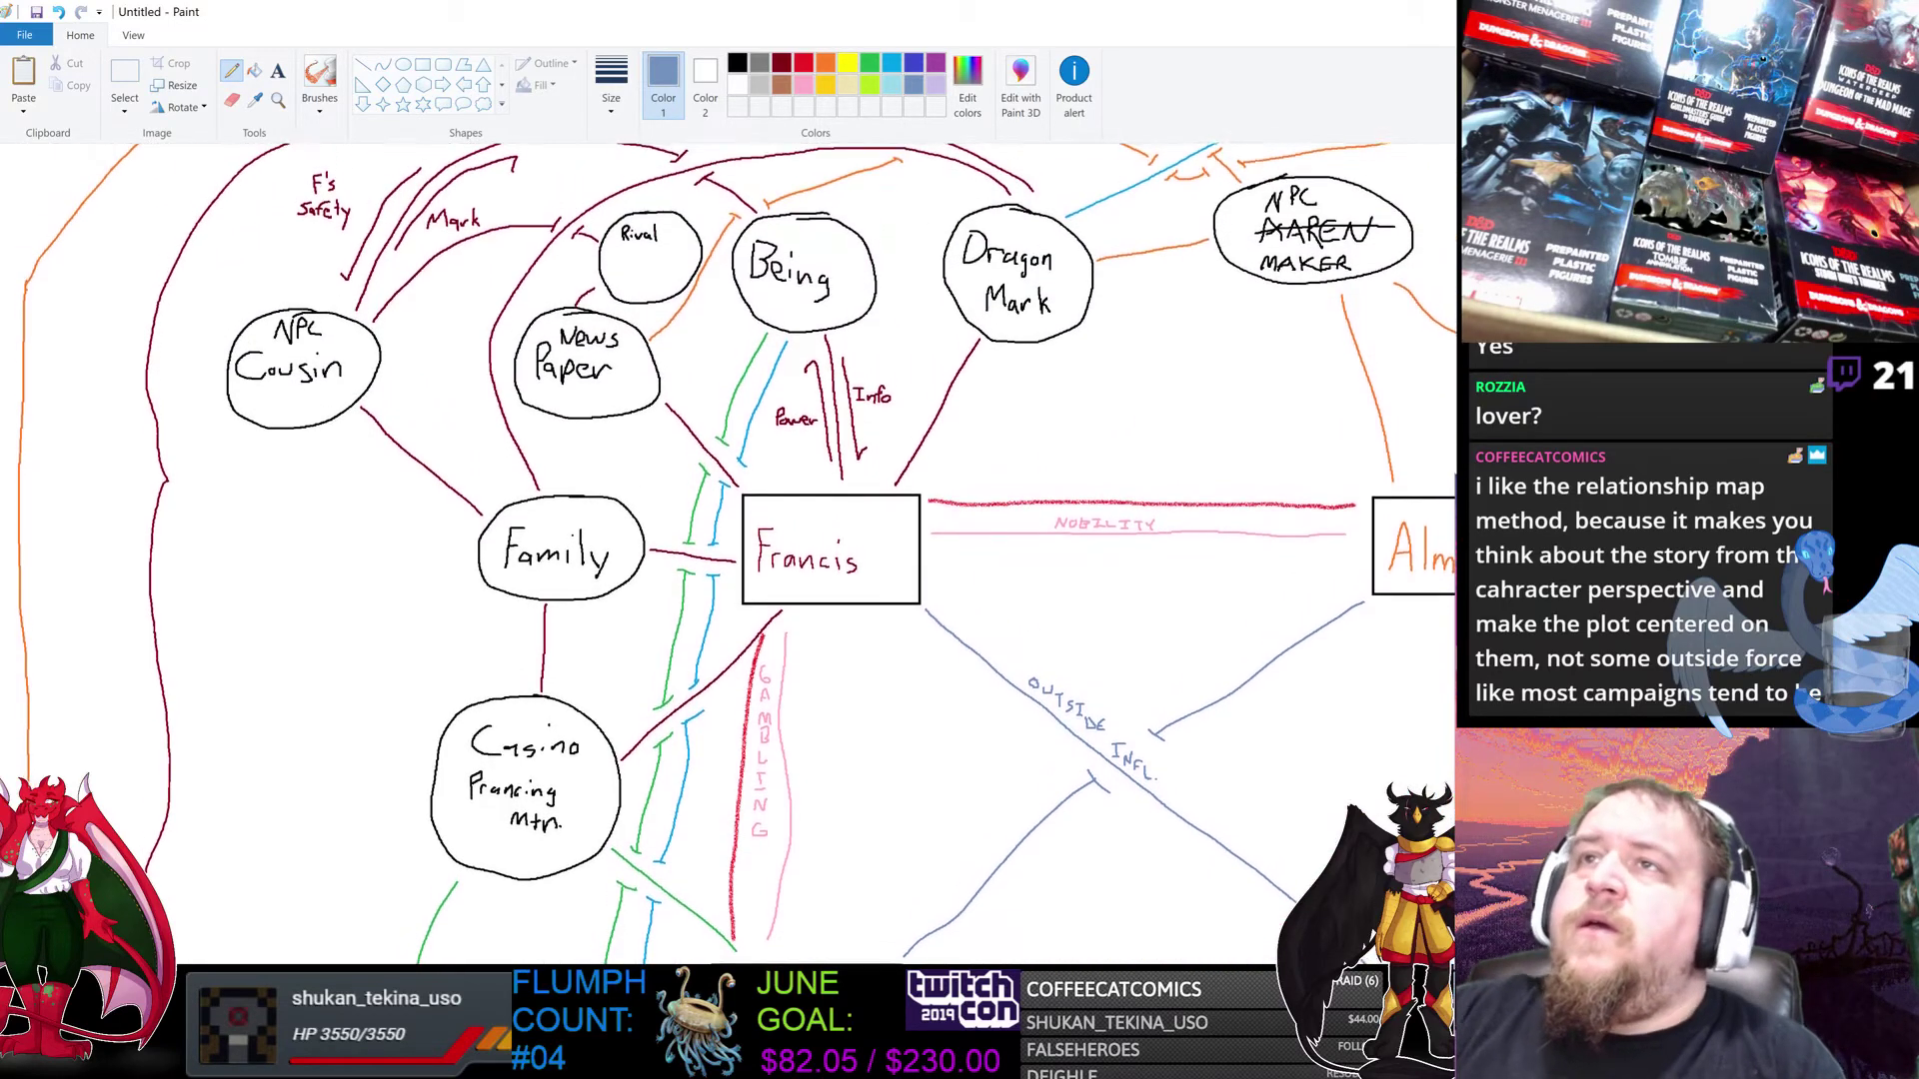
scroll(738, 552, "down", 4)
scroll(738, 553, "up", 3)
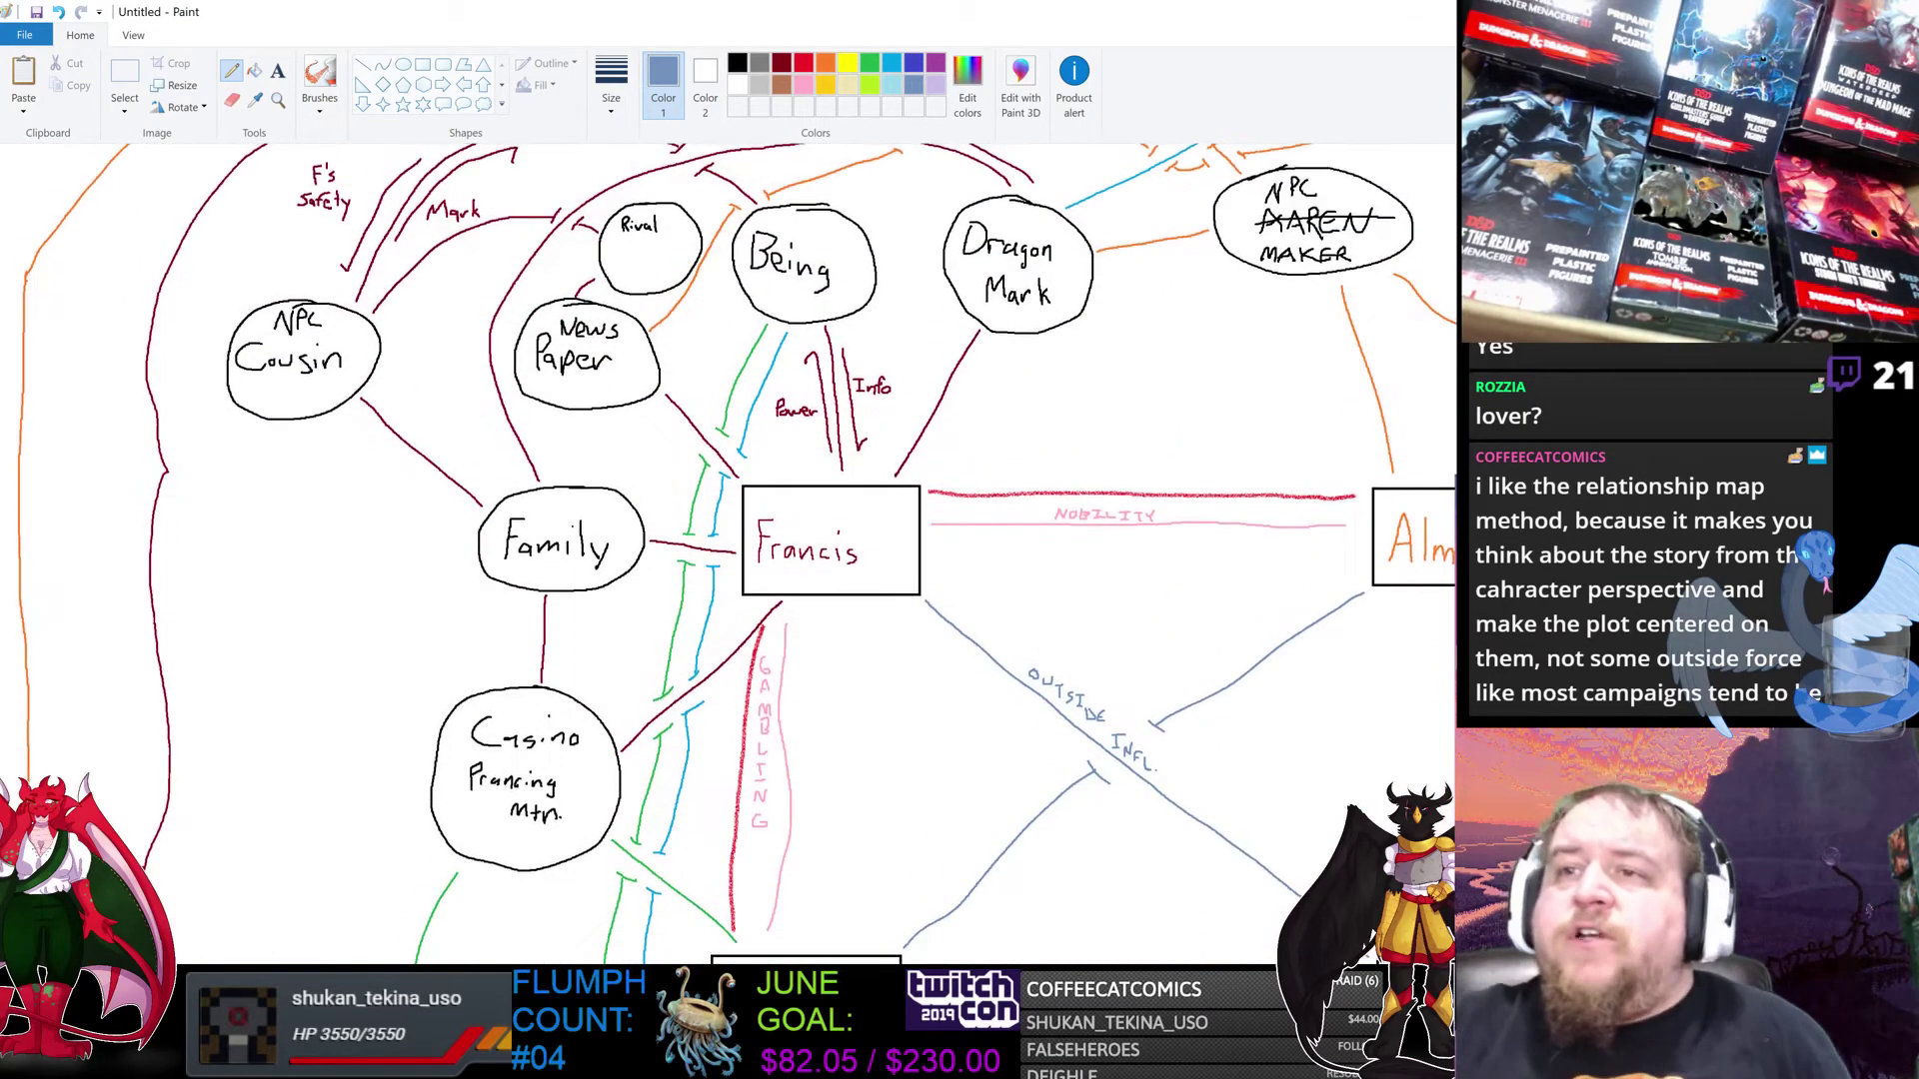
scroll(728, 553, "right", 6)
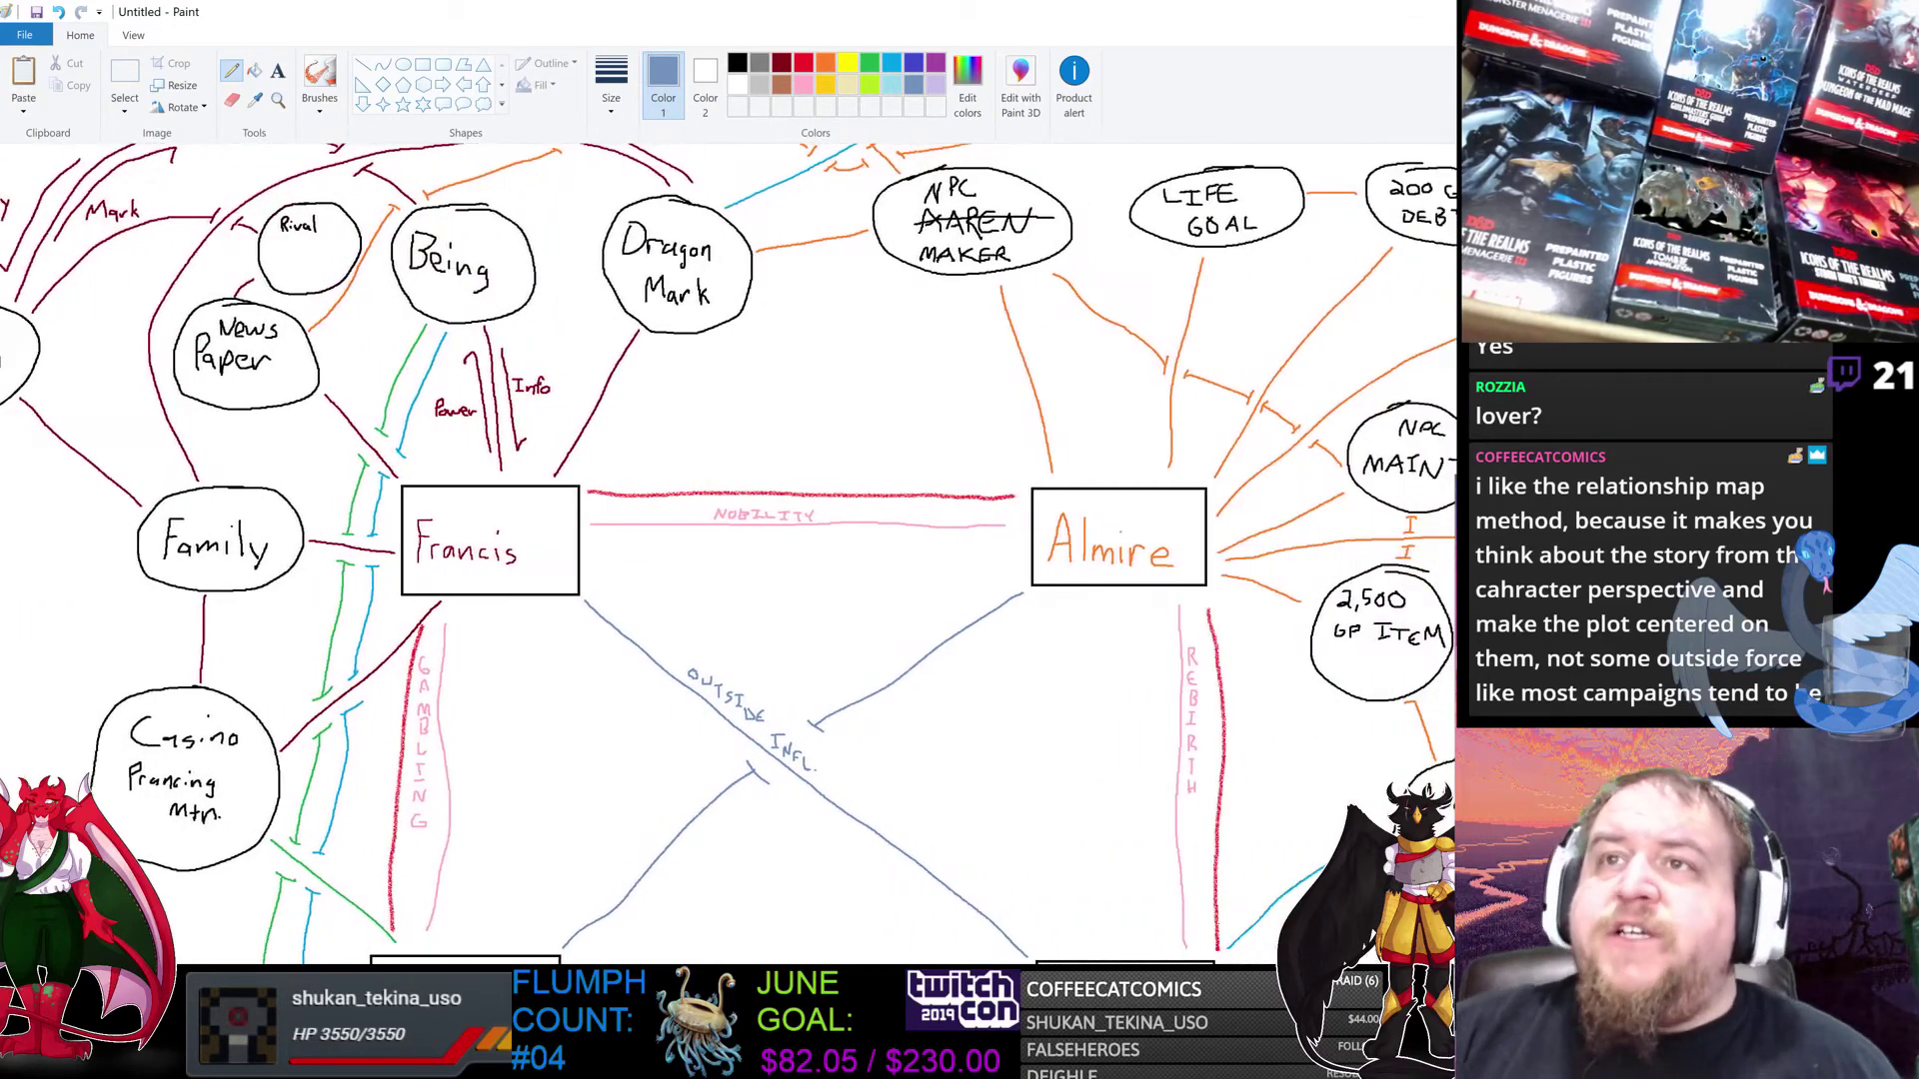
scroll(728, 552, "left", 1)
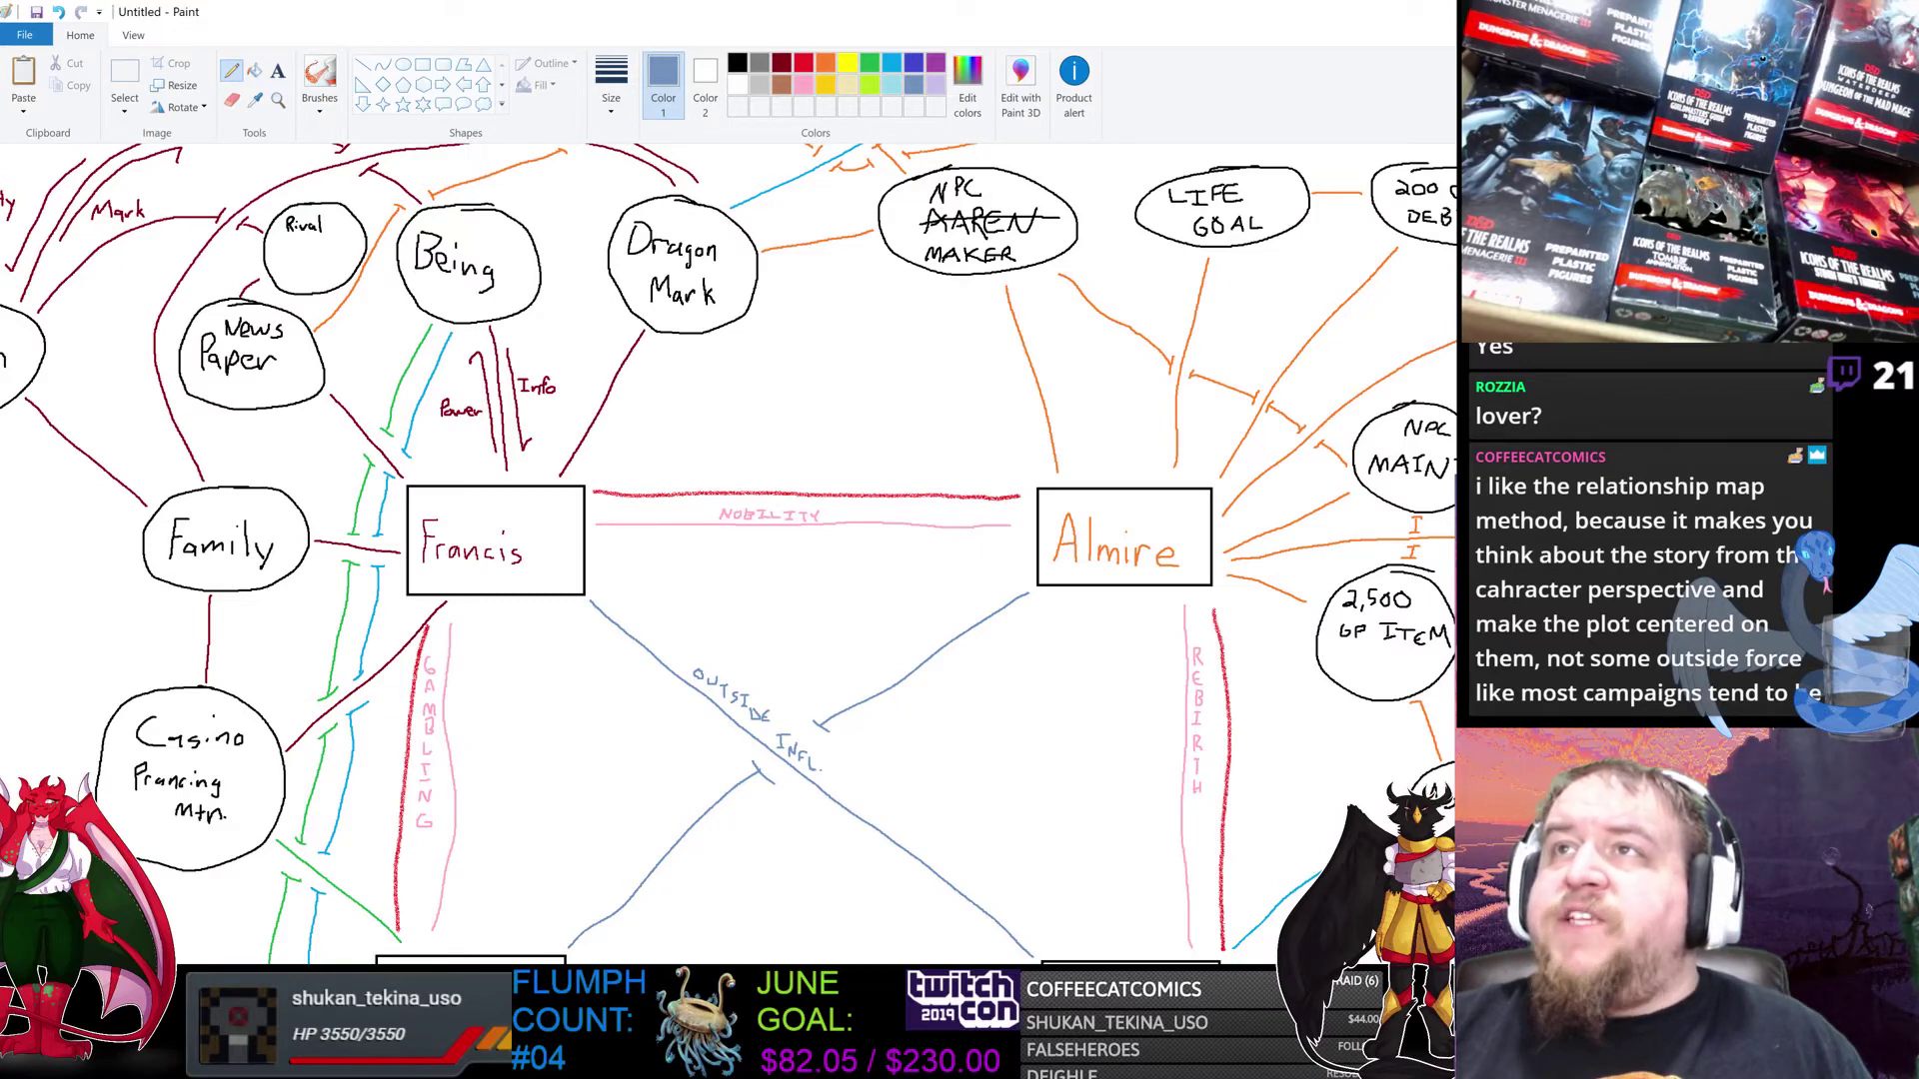
scroll(728, 552, "left", 5)
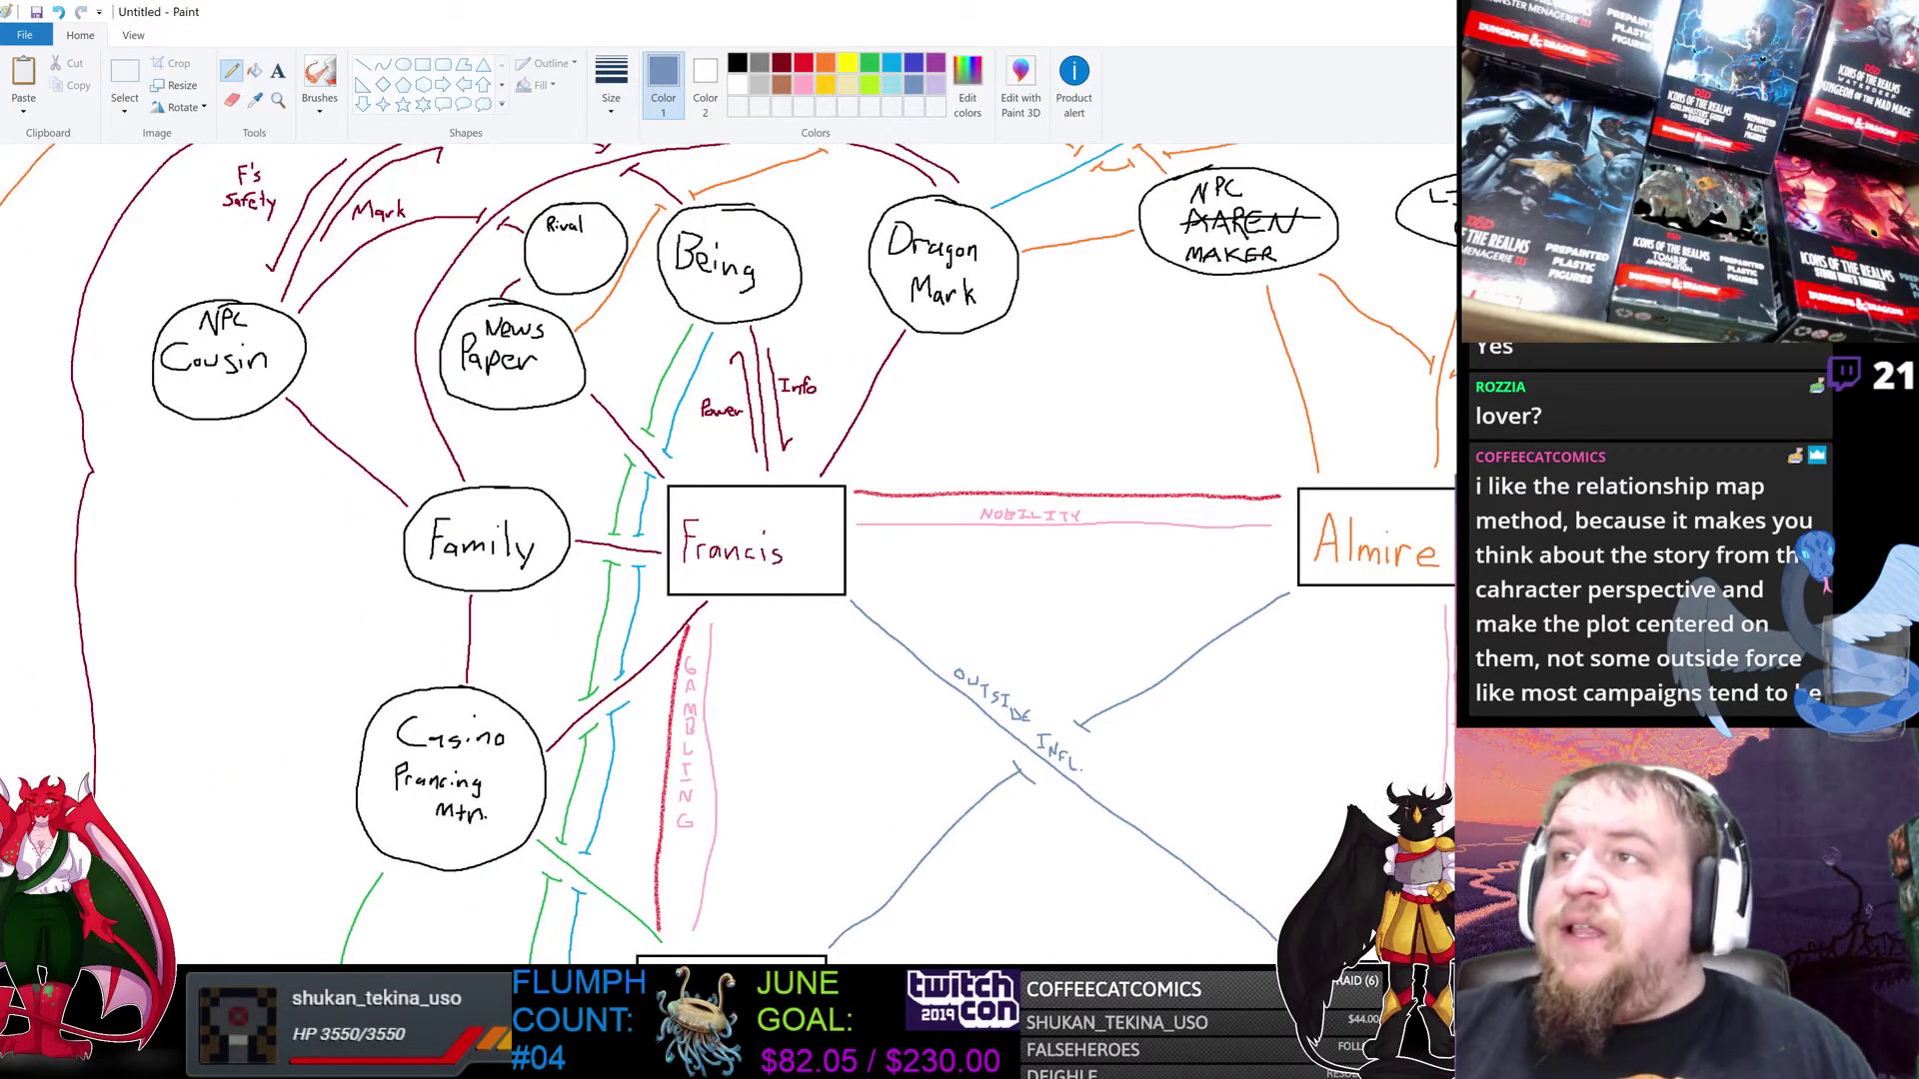
scroll(728, 553, "down", 5)
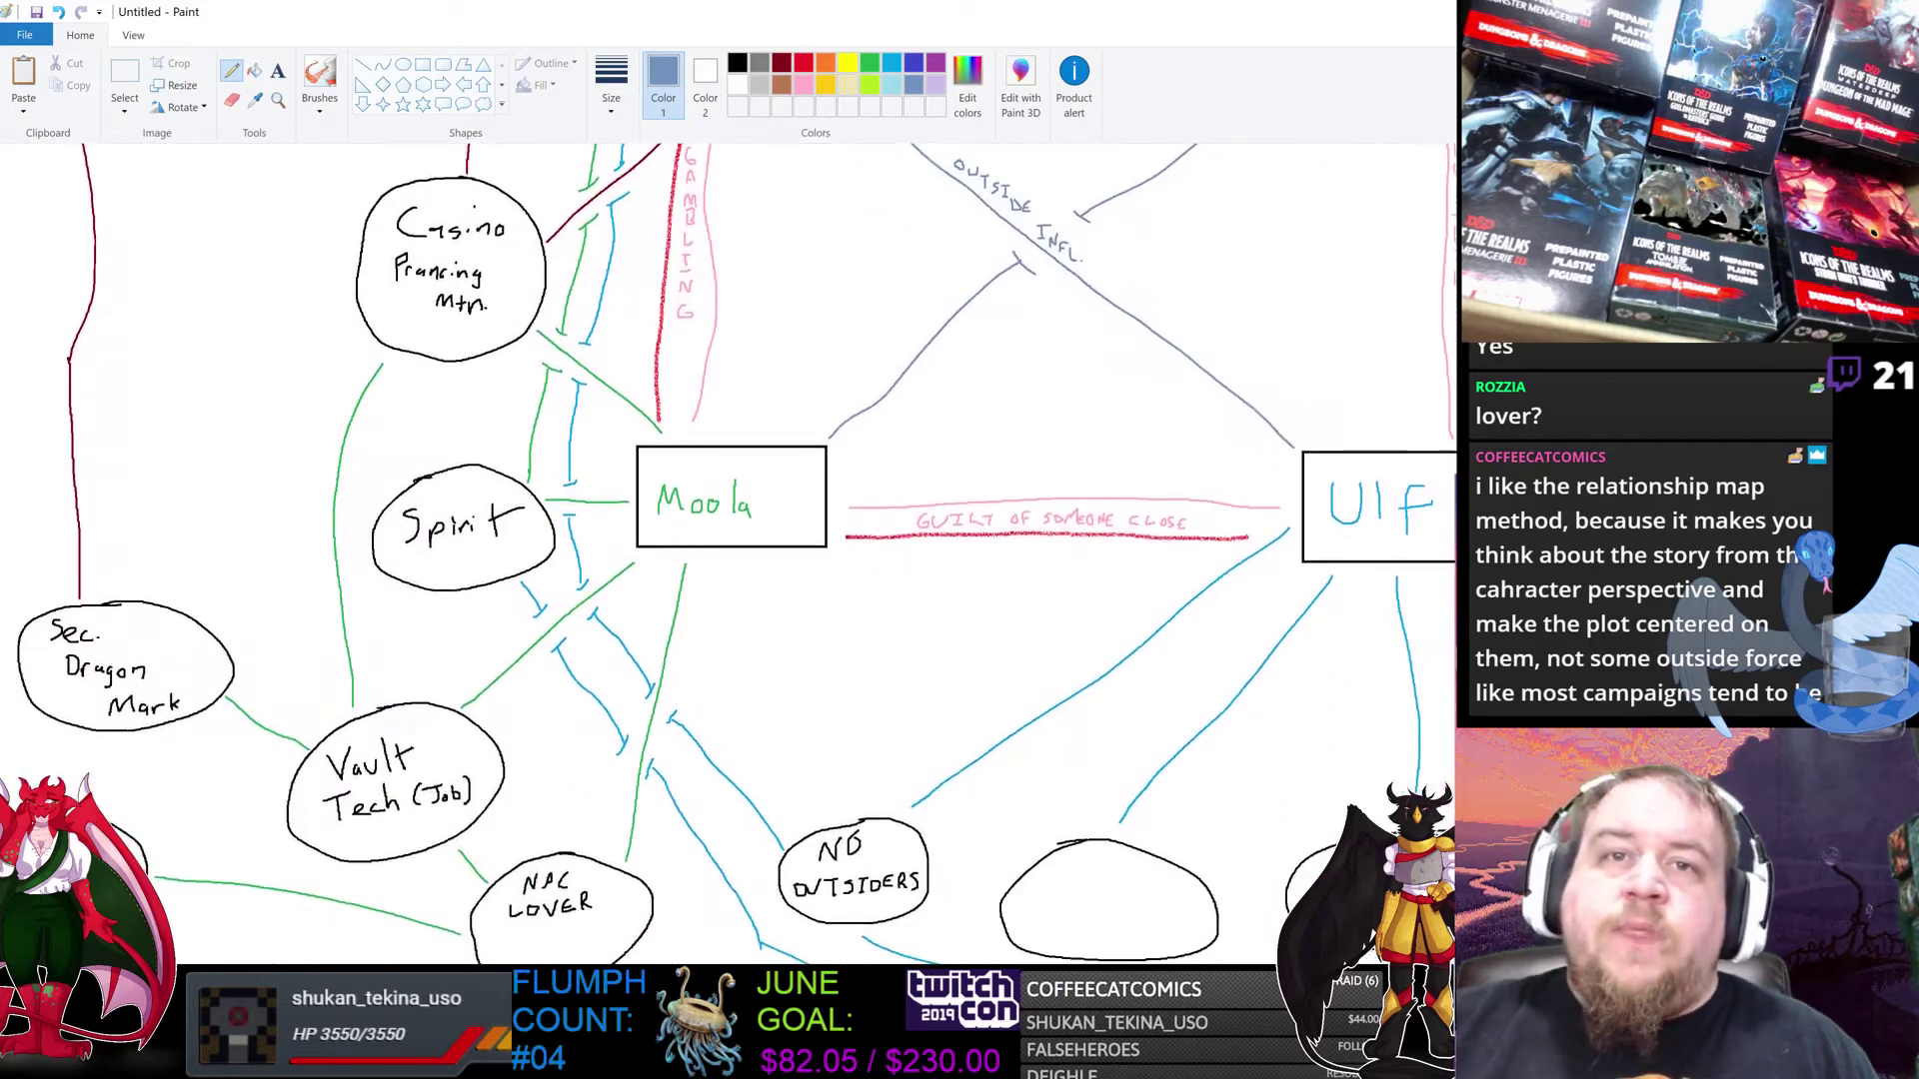
scroll(729, 553, "up", 1)
scroll(729, 553, "down", 1)
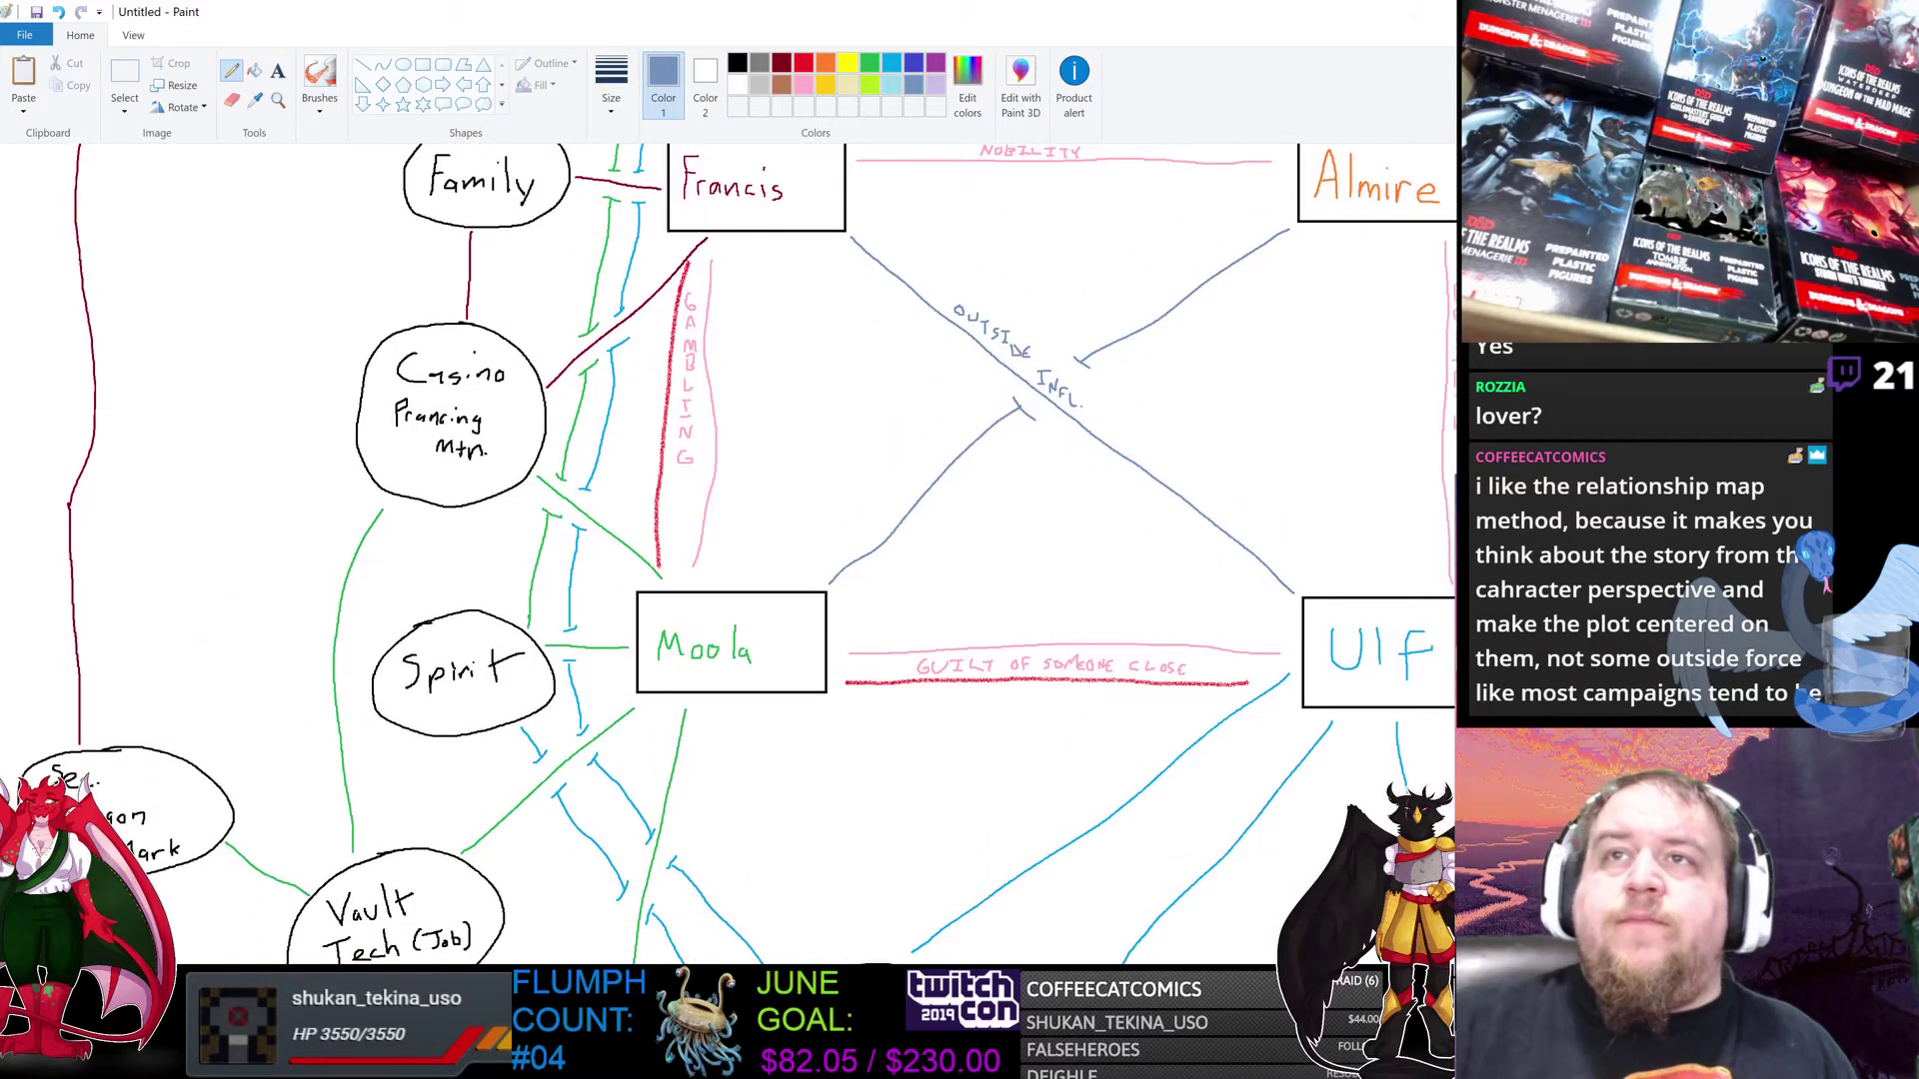
scroll(729, 552, "down", 1)
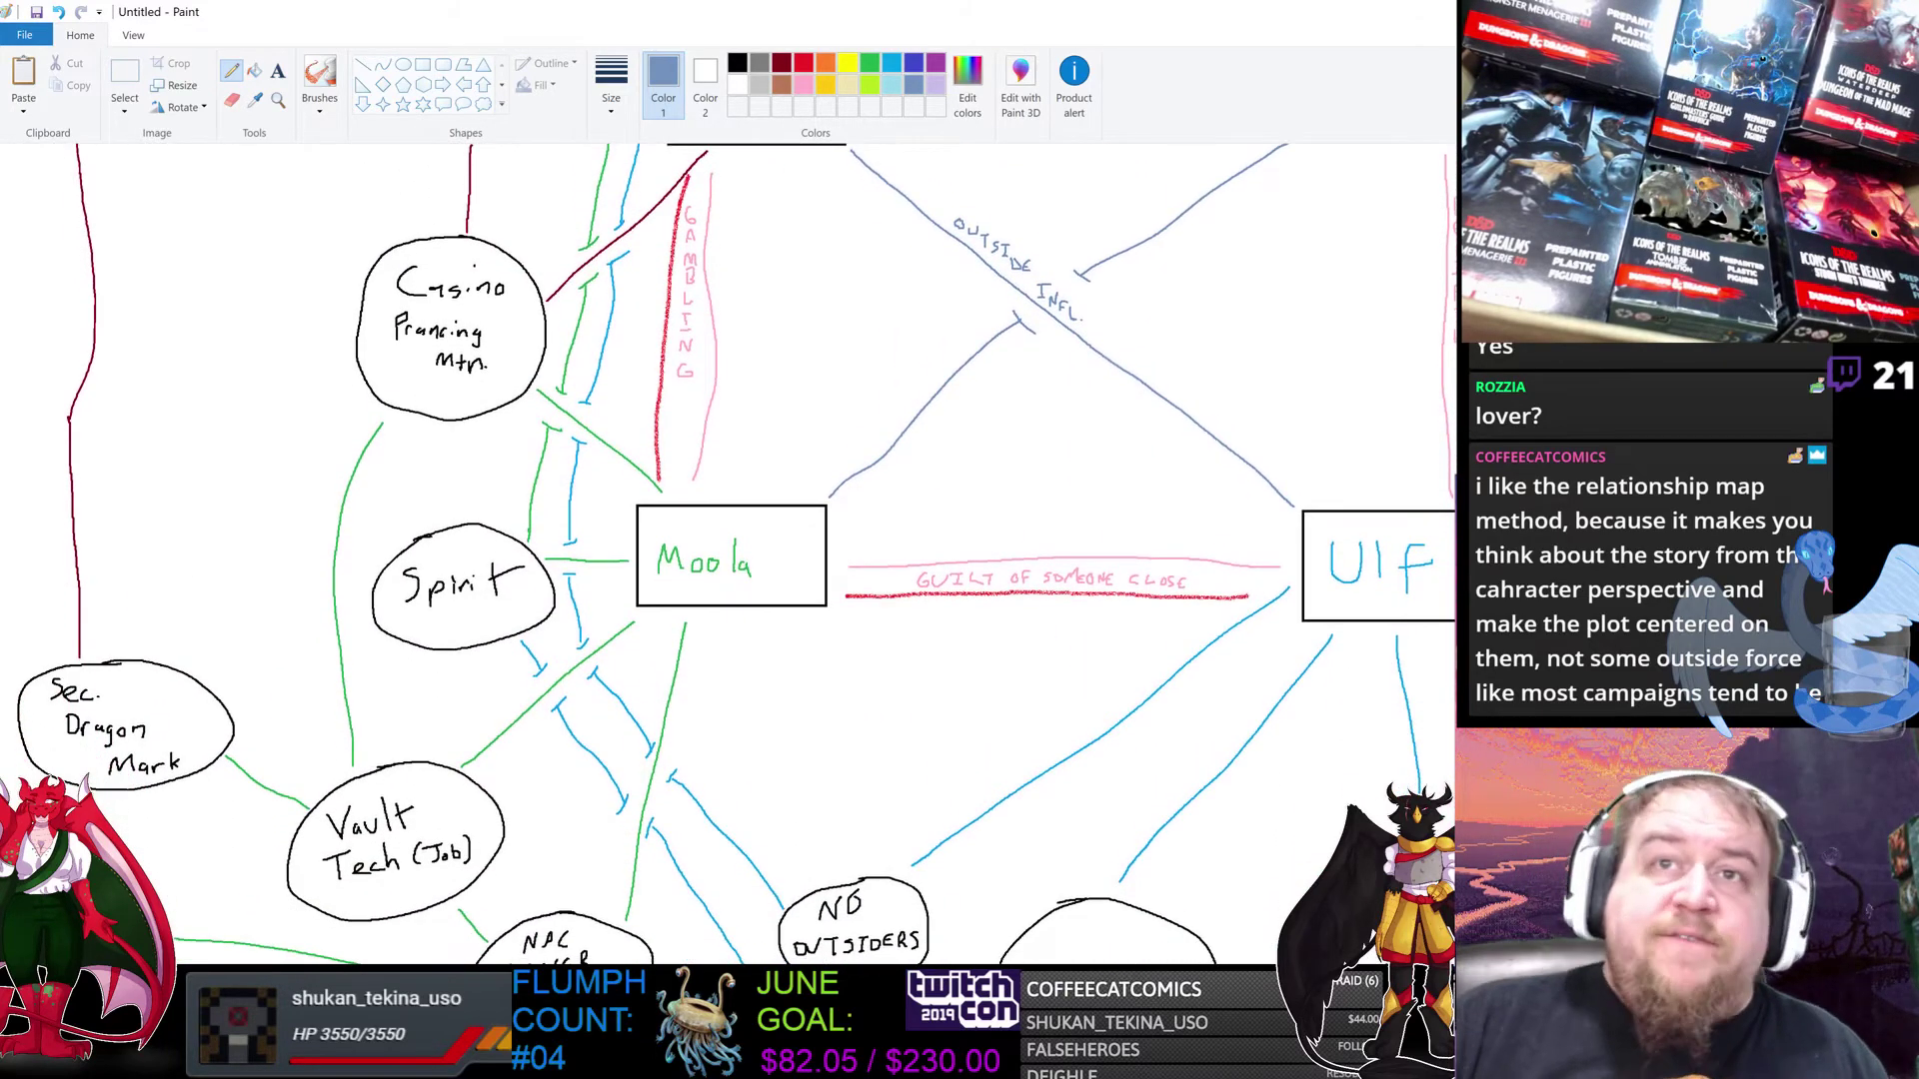
scroll(728, 553, "down", 1)
scroll(729, 553, "up", 2)
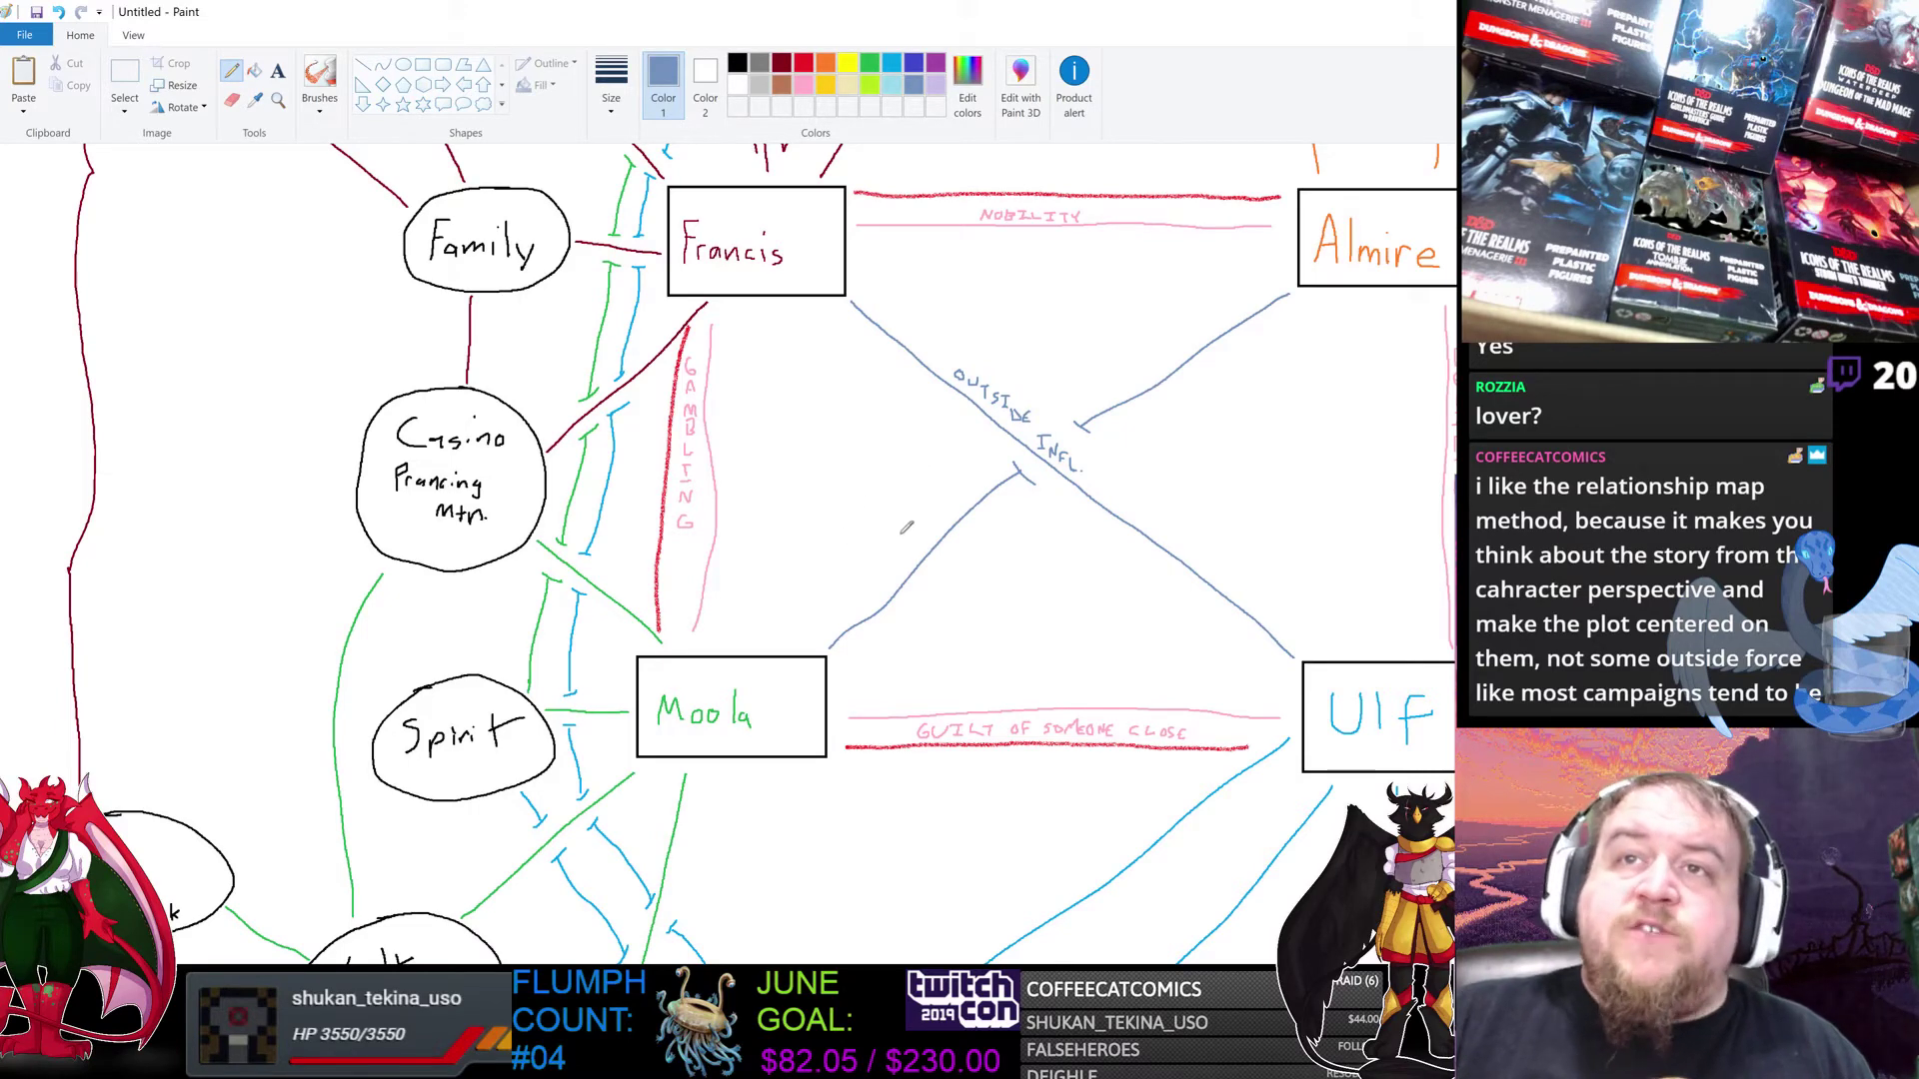
Step: Letter HELP in blue-gray along the Moola half of the broken diagonal and SAFETY along the Almire half
left_click_drag(896, 548, 954, 497)
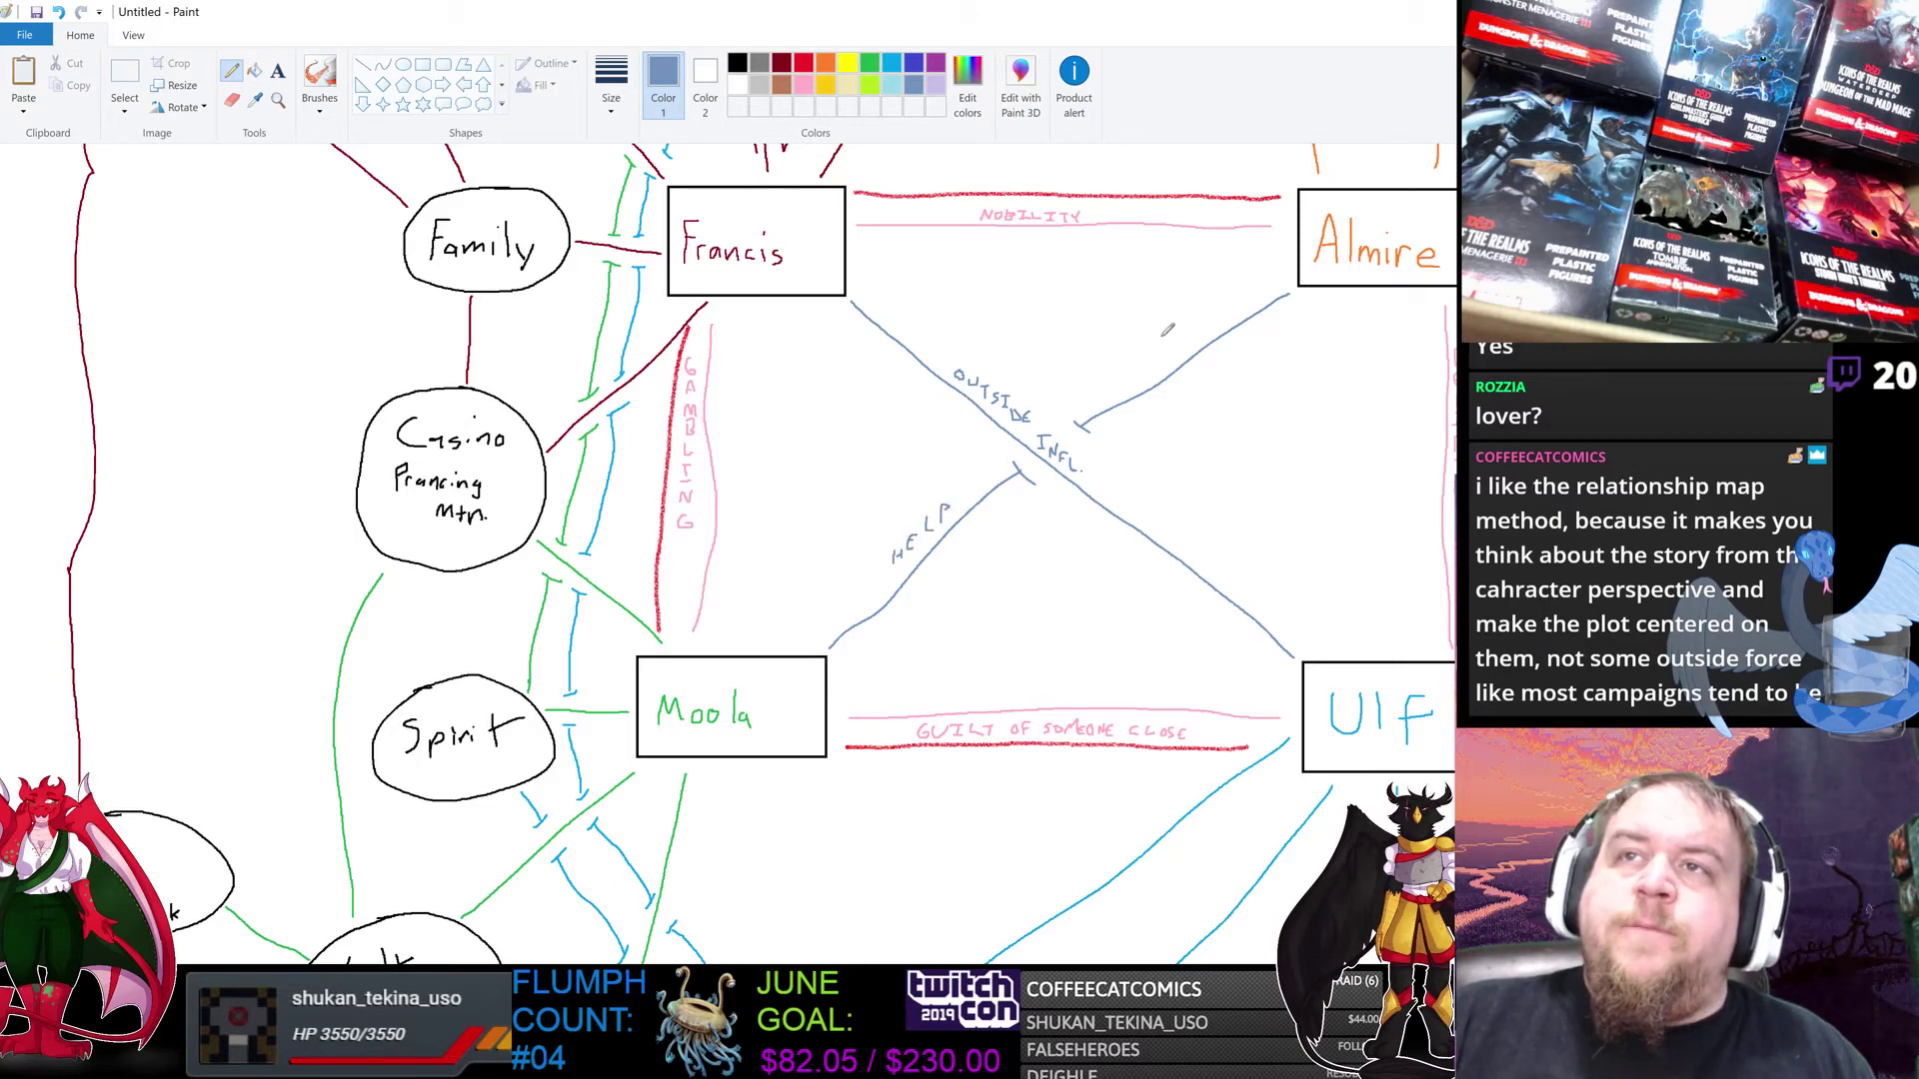
mouse_move(1131, 352)
left_mouse_down()
mouse_move(1125, 368)
mouse_move(1228, 313)
left_mouse_up()
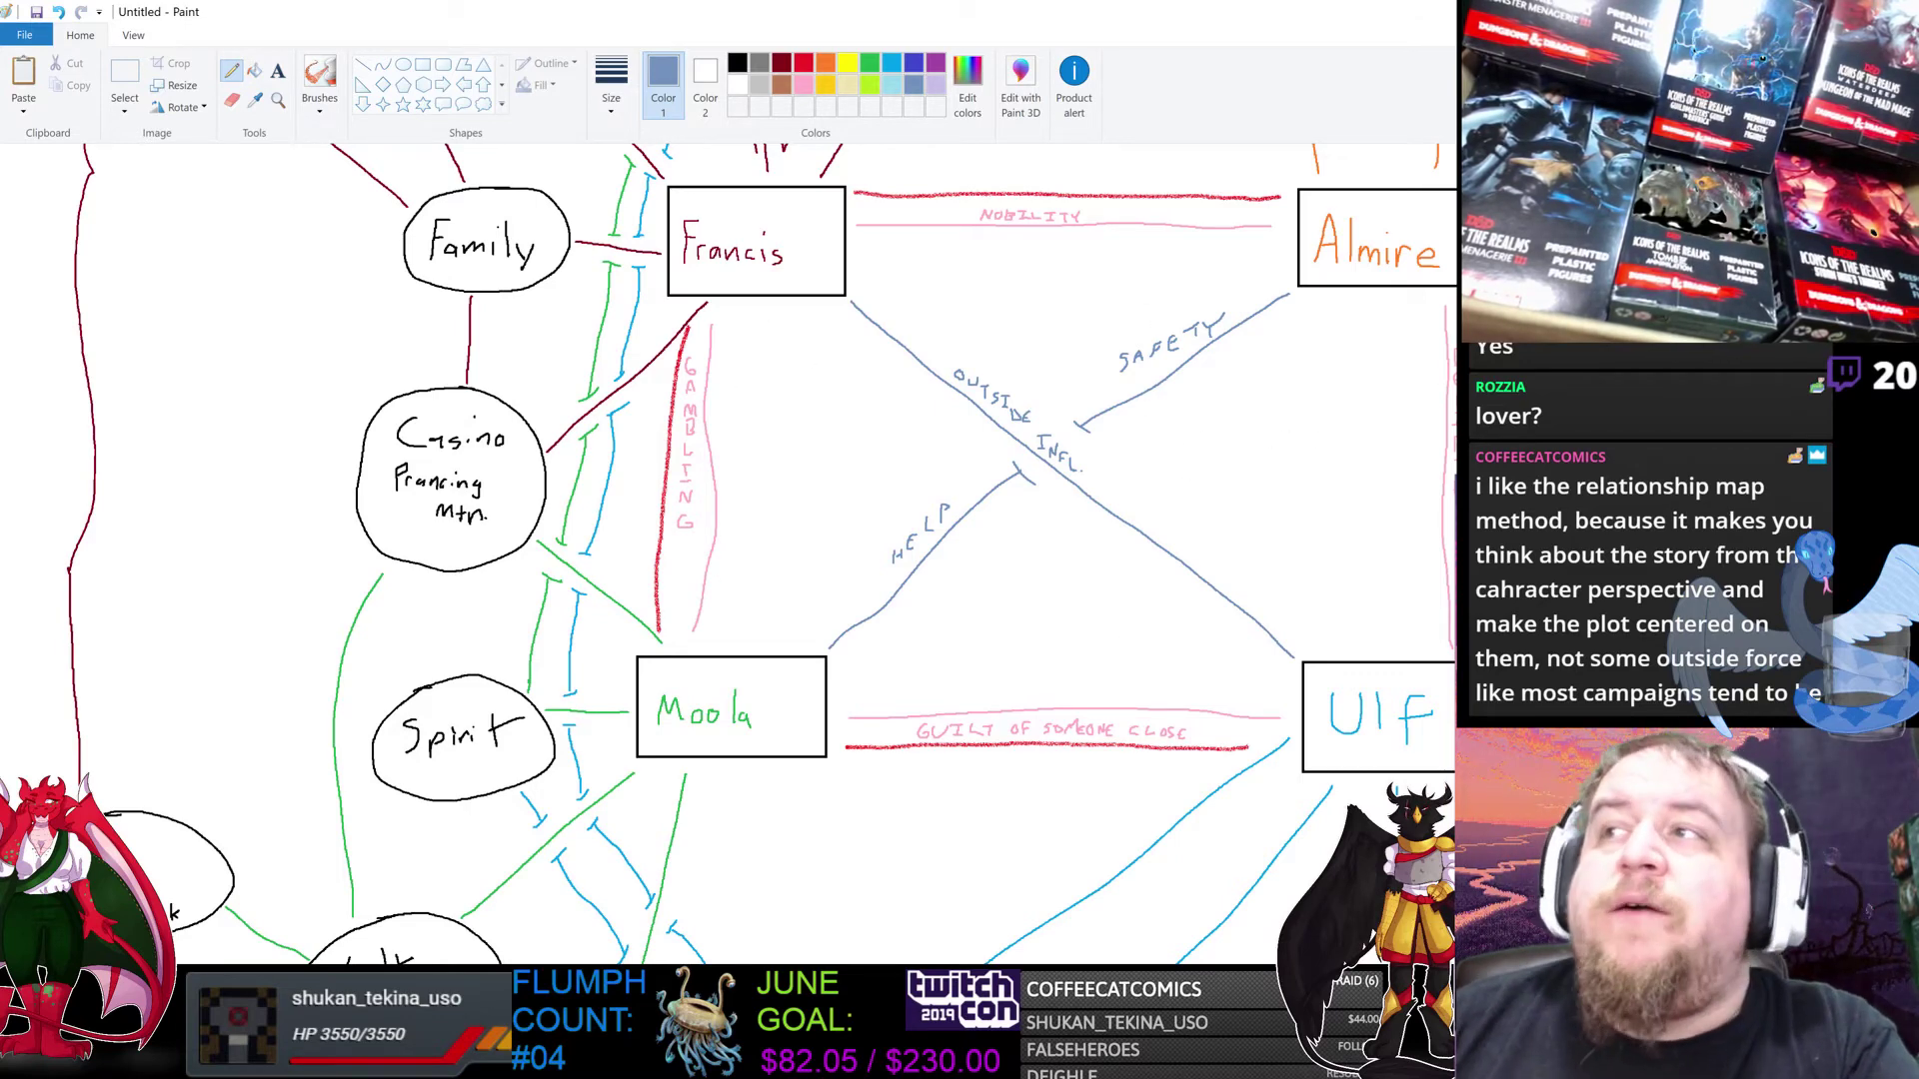
Step: Review the labelled connections between the four character boxes and their surrounding bubbles
scroll(729, 549, "down", 3)
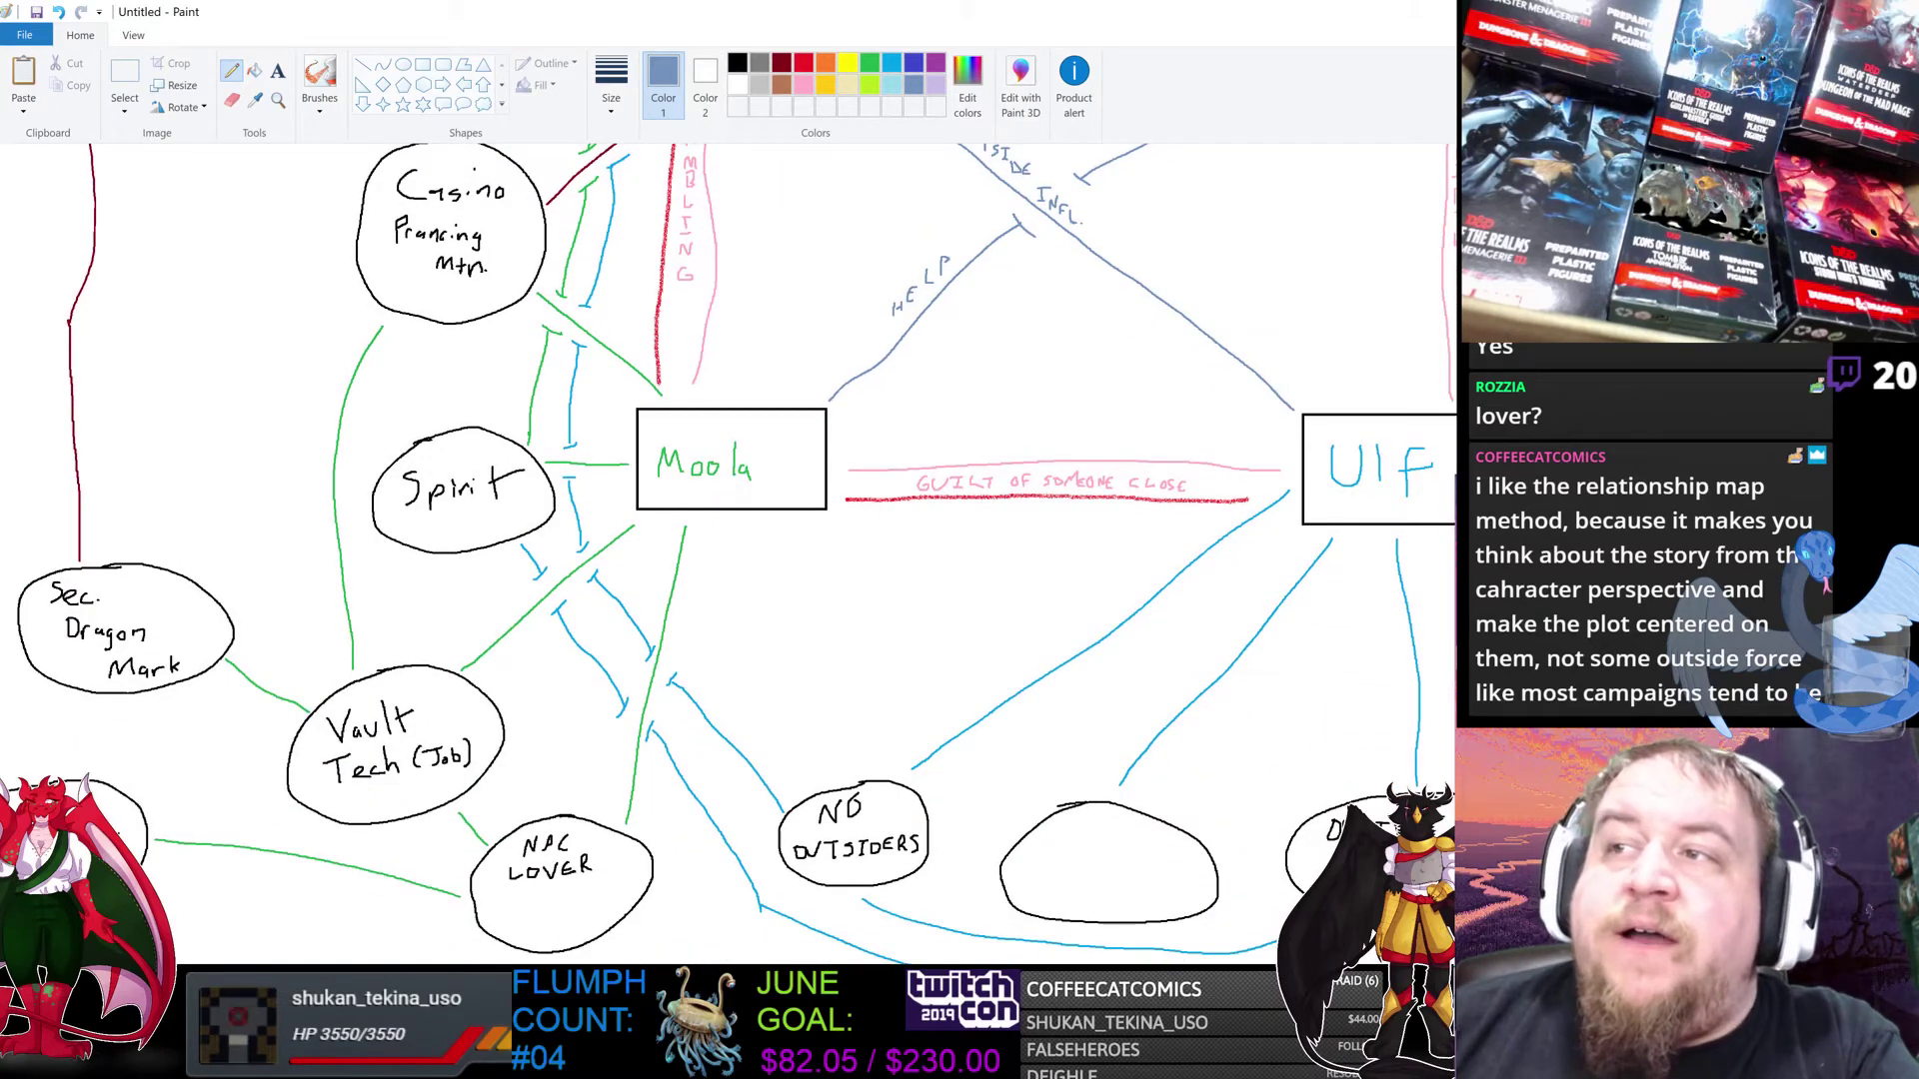
scroll(735, 205, "up", 6)
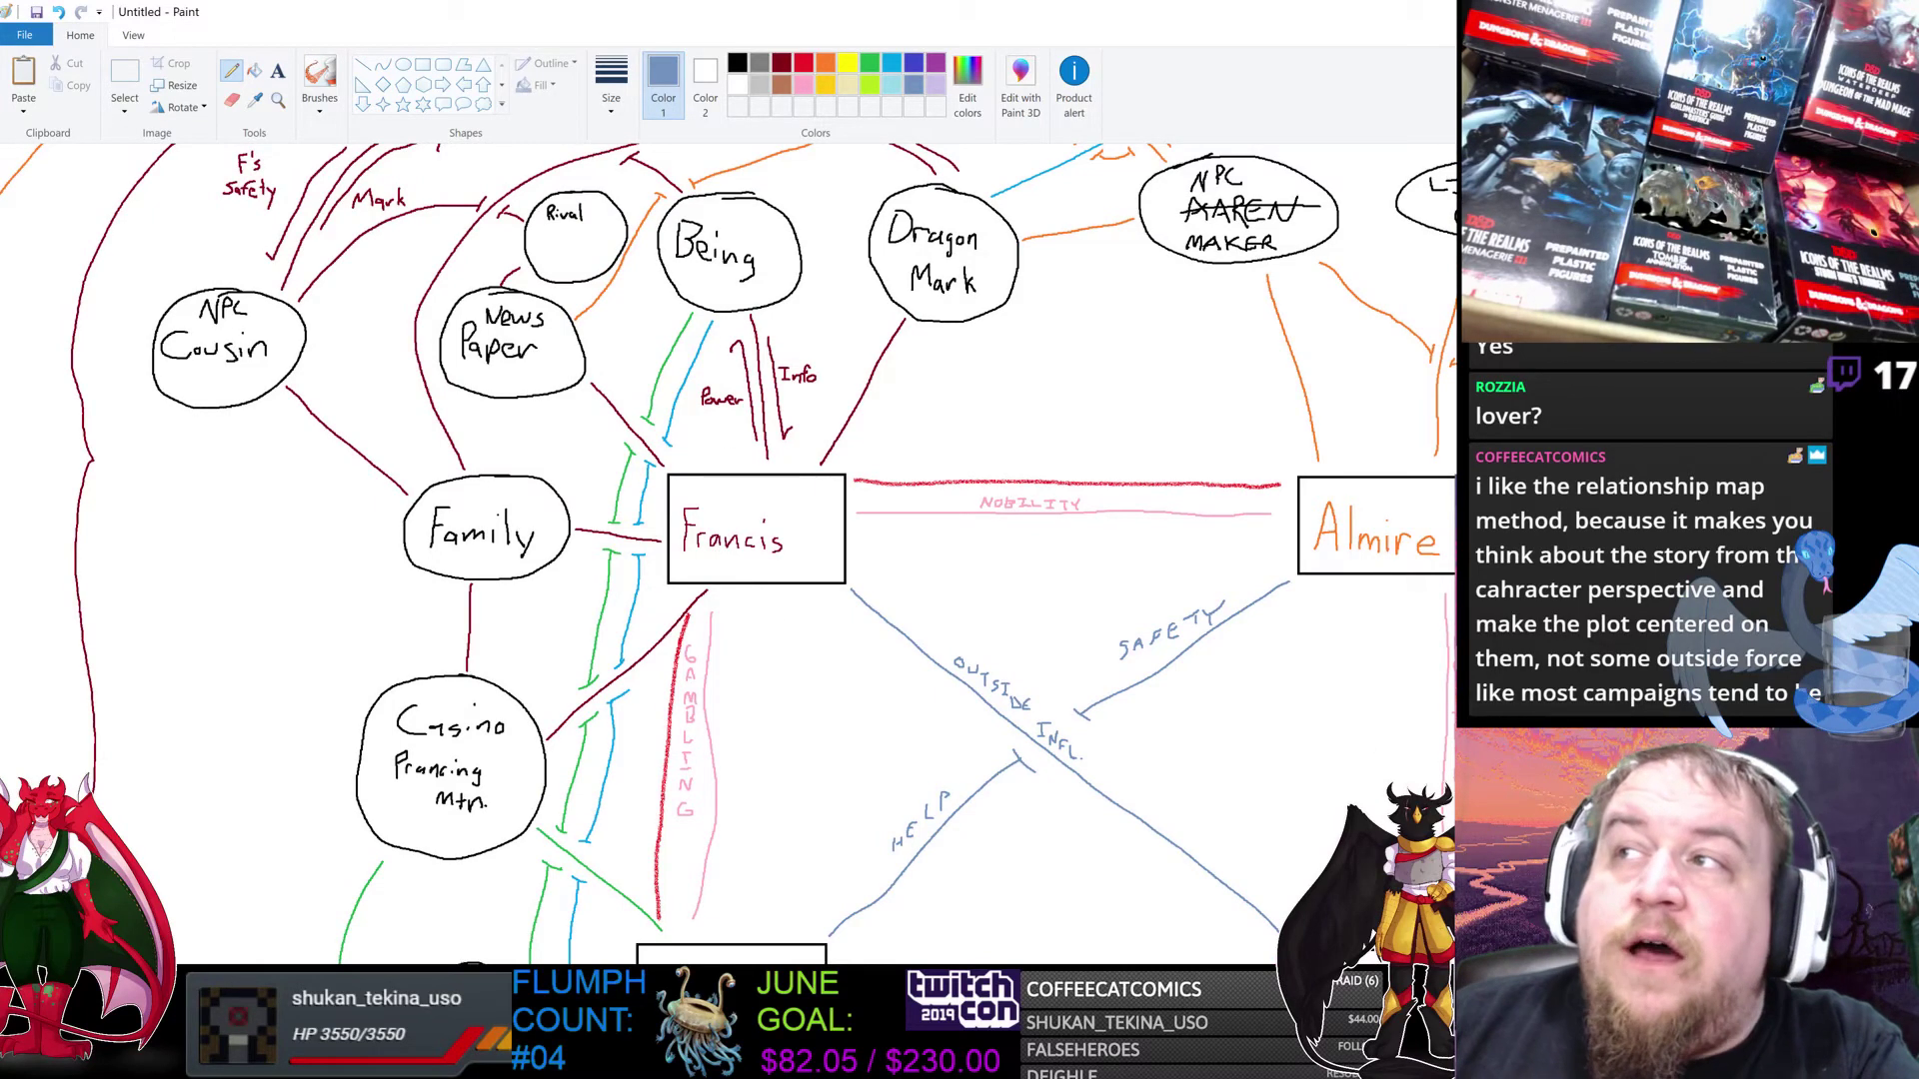
scroll(735, 549, "down", 5)
scroll(735, 549, "up", 1)
scroll(735, 549, "down", 3)
scroll(734, 549, "up", 3)
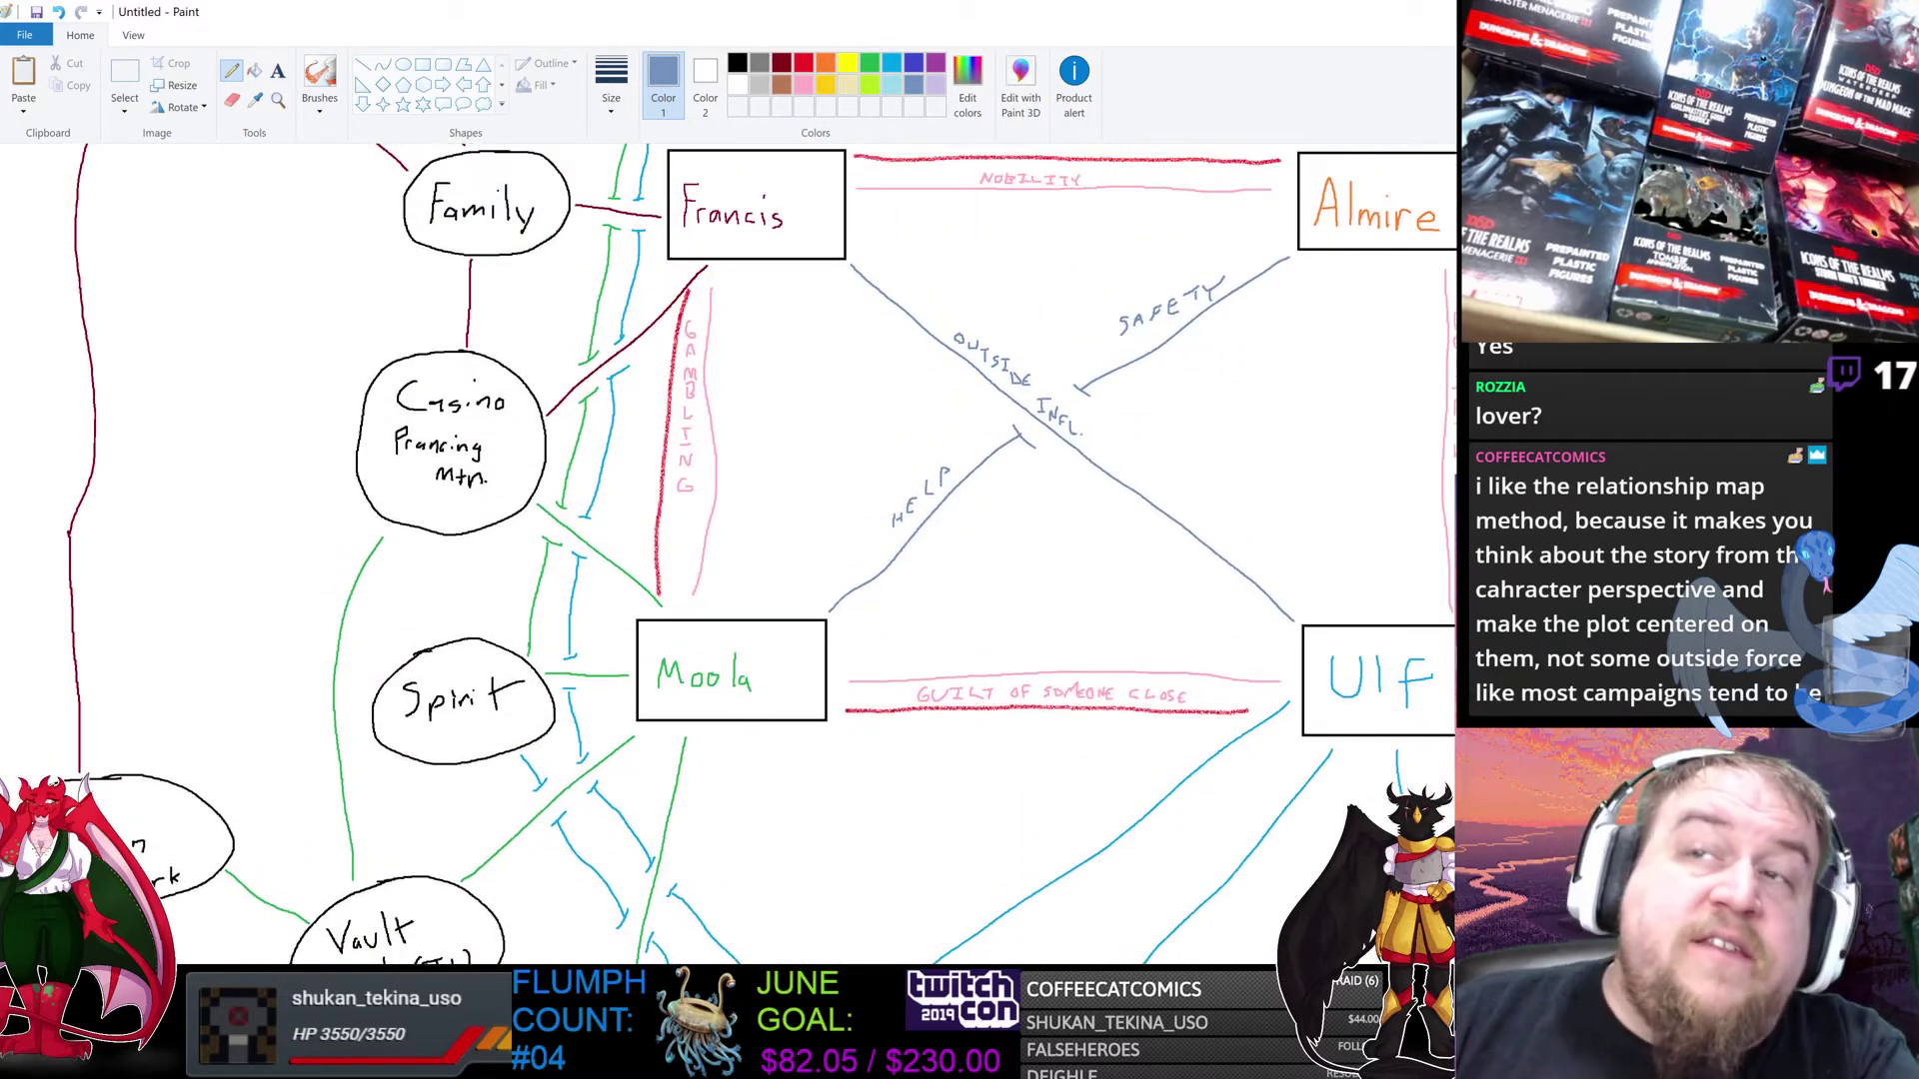
scroll(1271, 604, "up", 2)
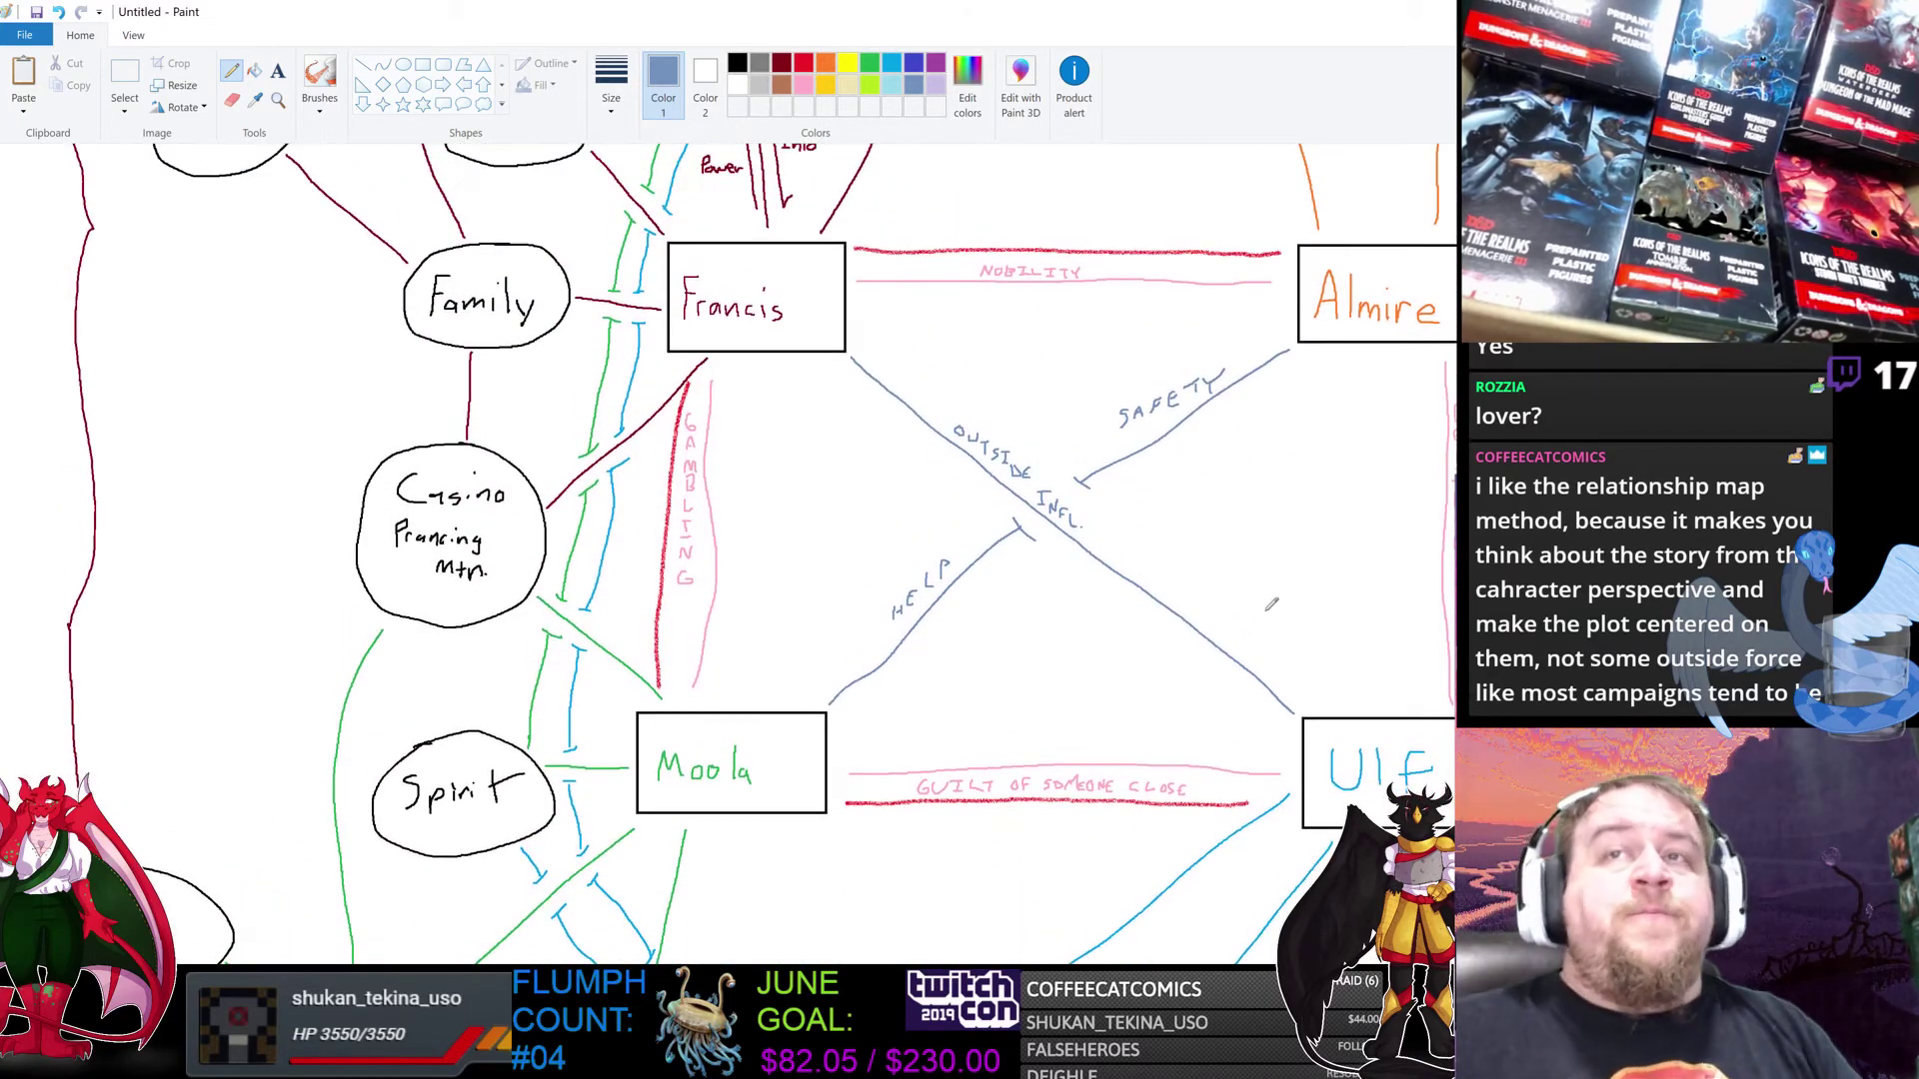
scroll(1207, 535, "up", 3)
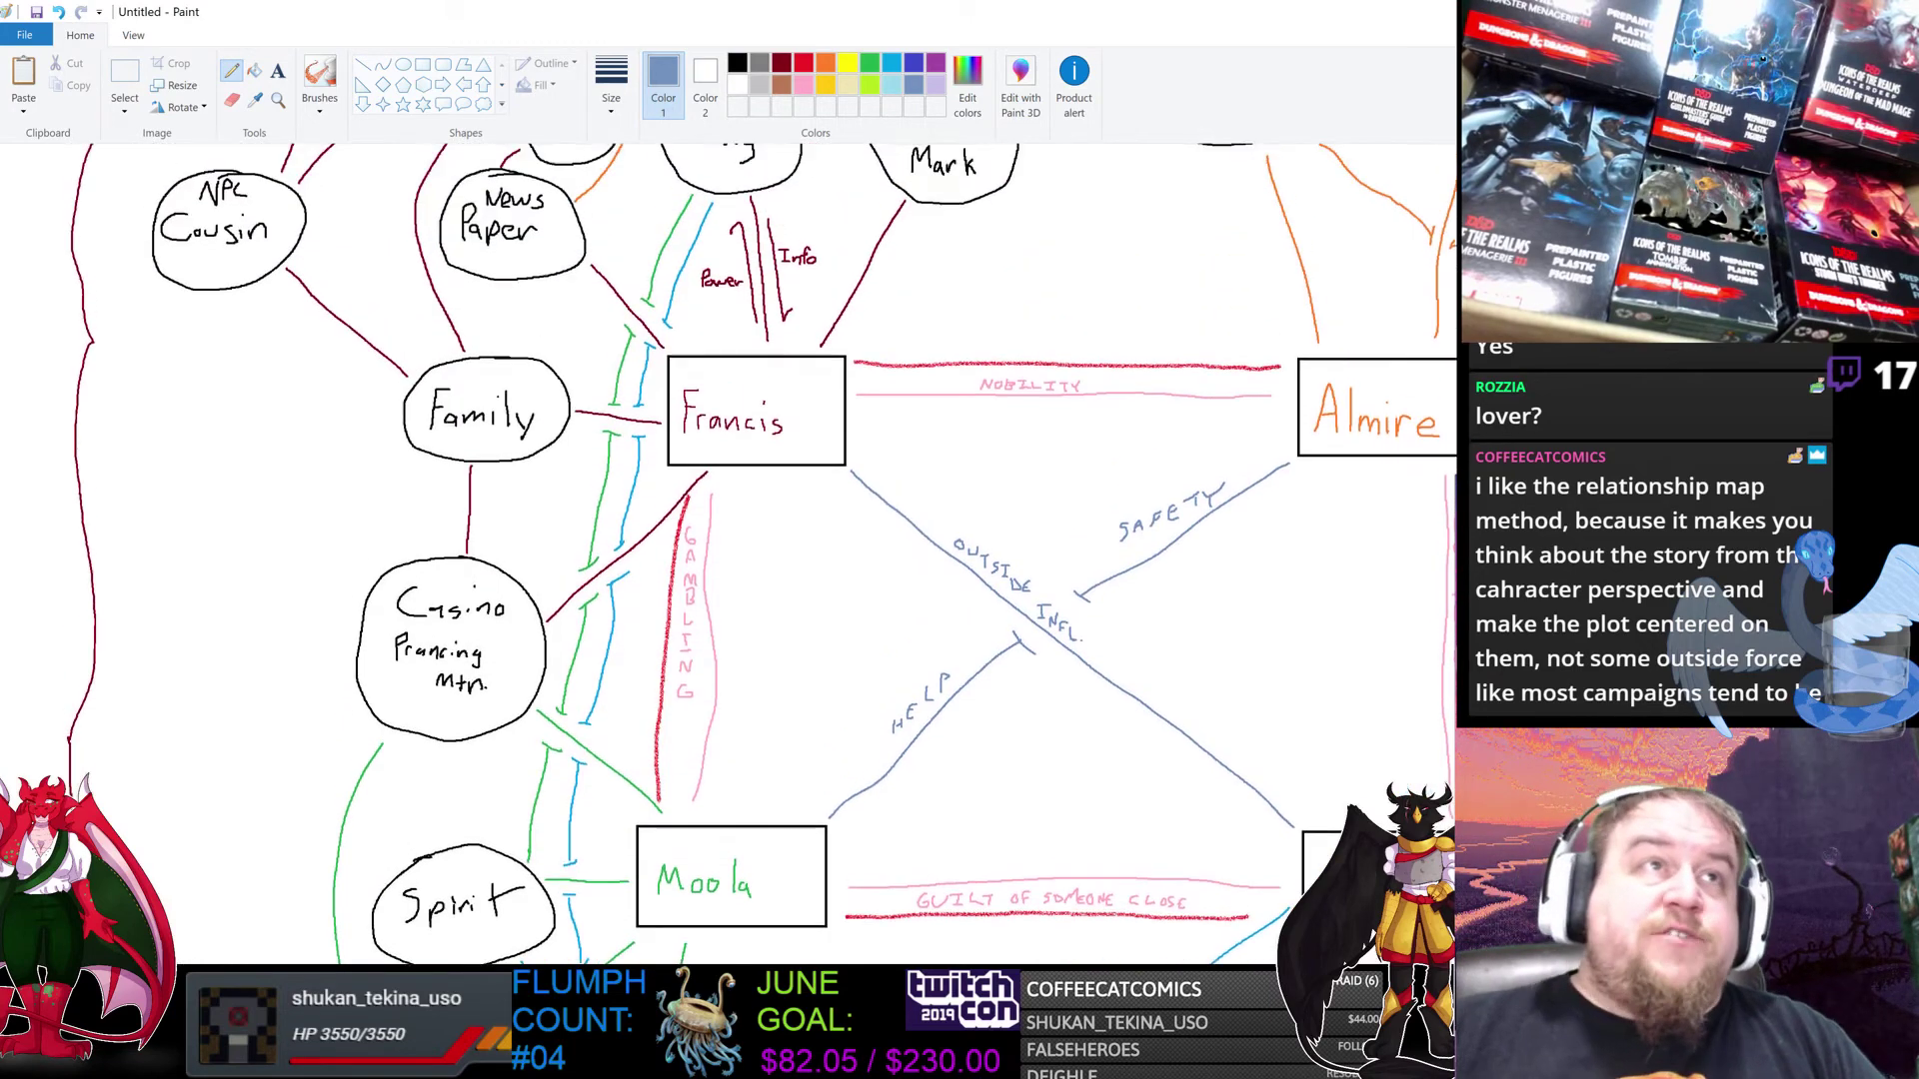
scroll(1207, 535, "down", 4)
scroll(1207, 535, "up", 5)
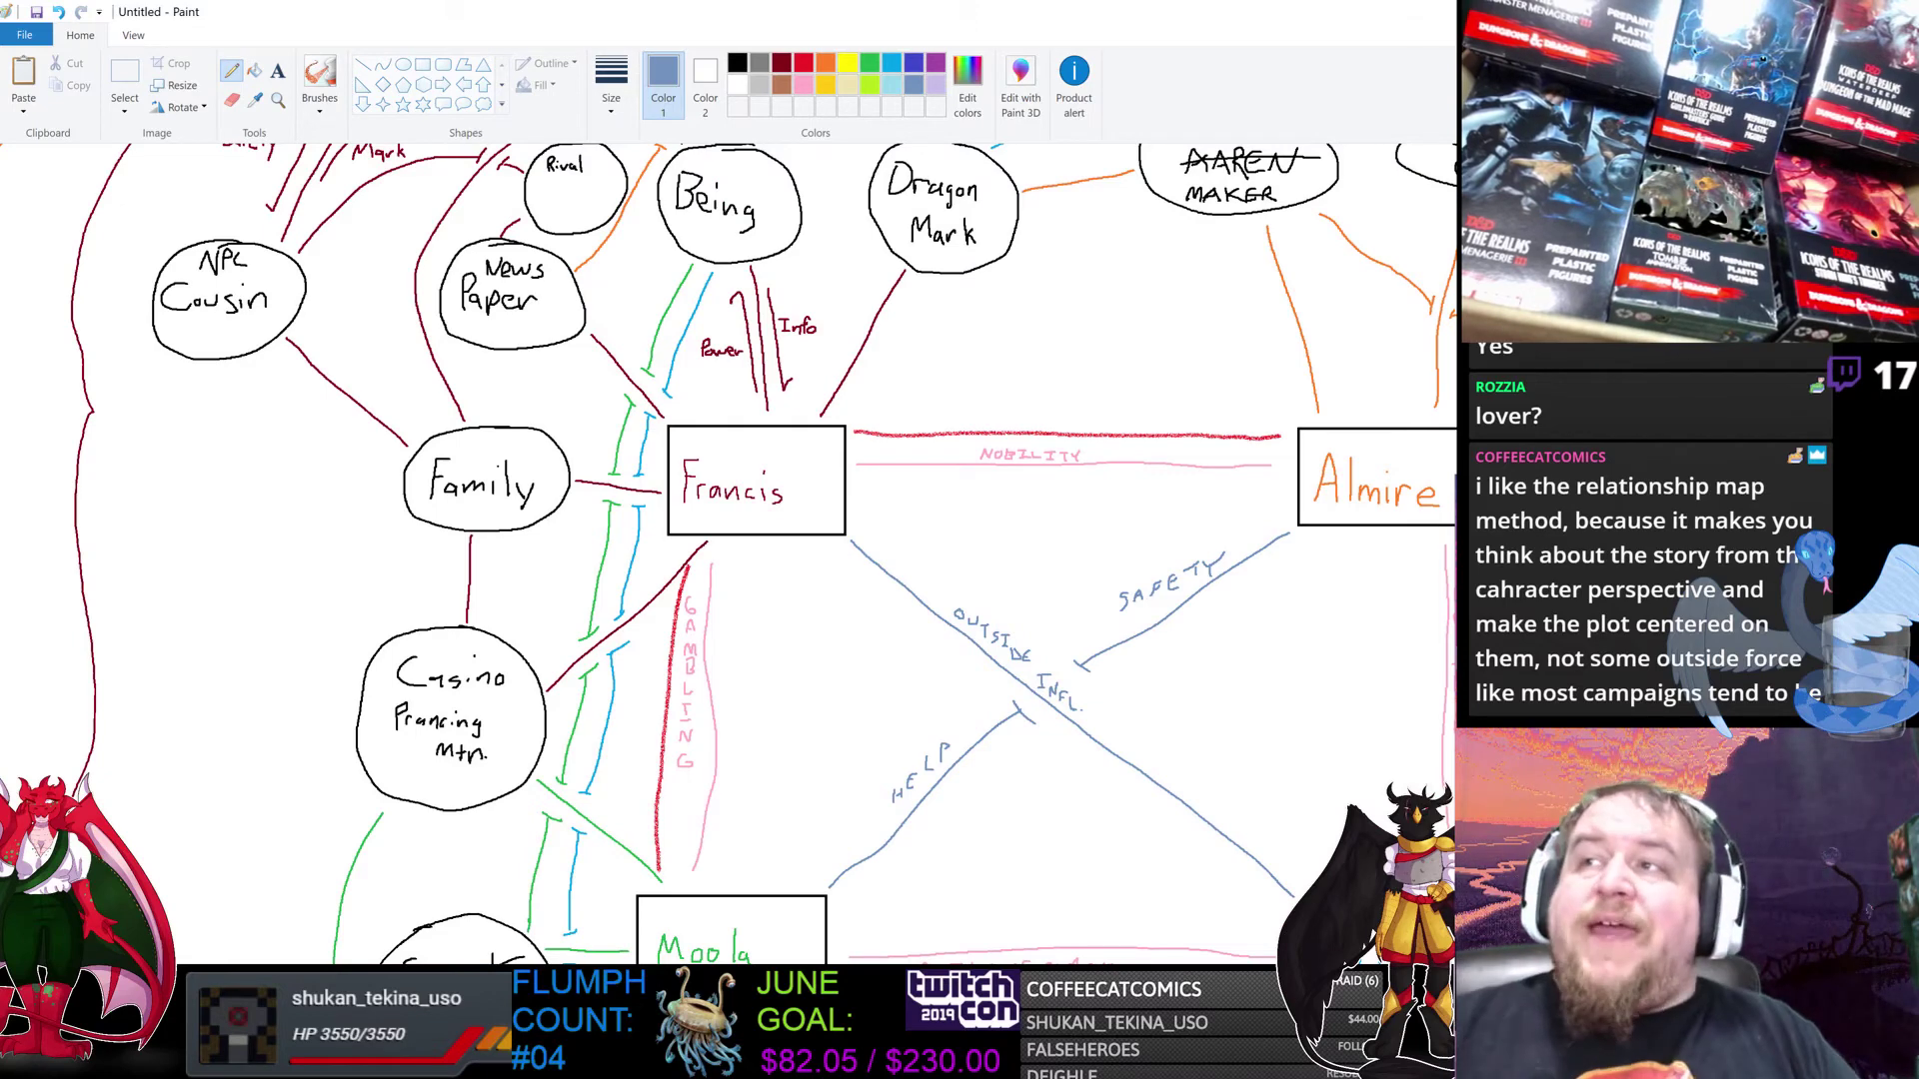
scroll(713, 288, "down", 3)
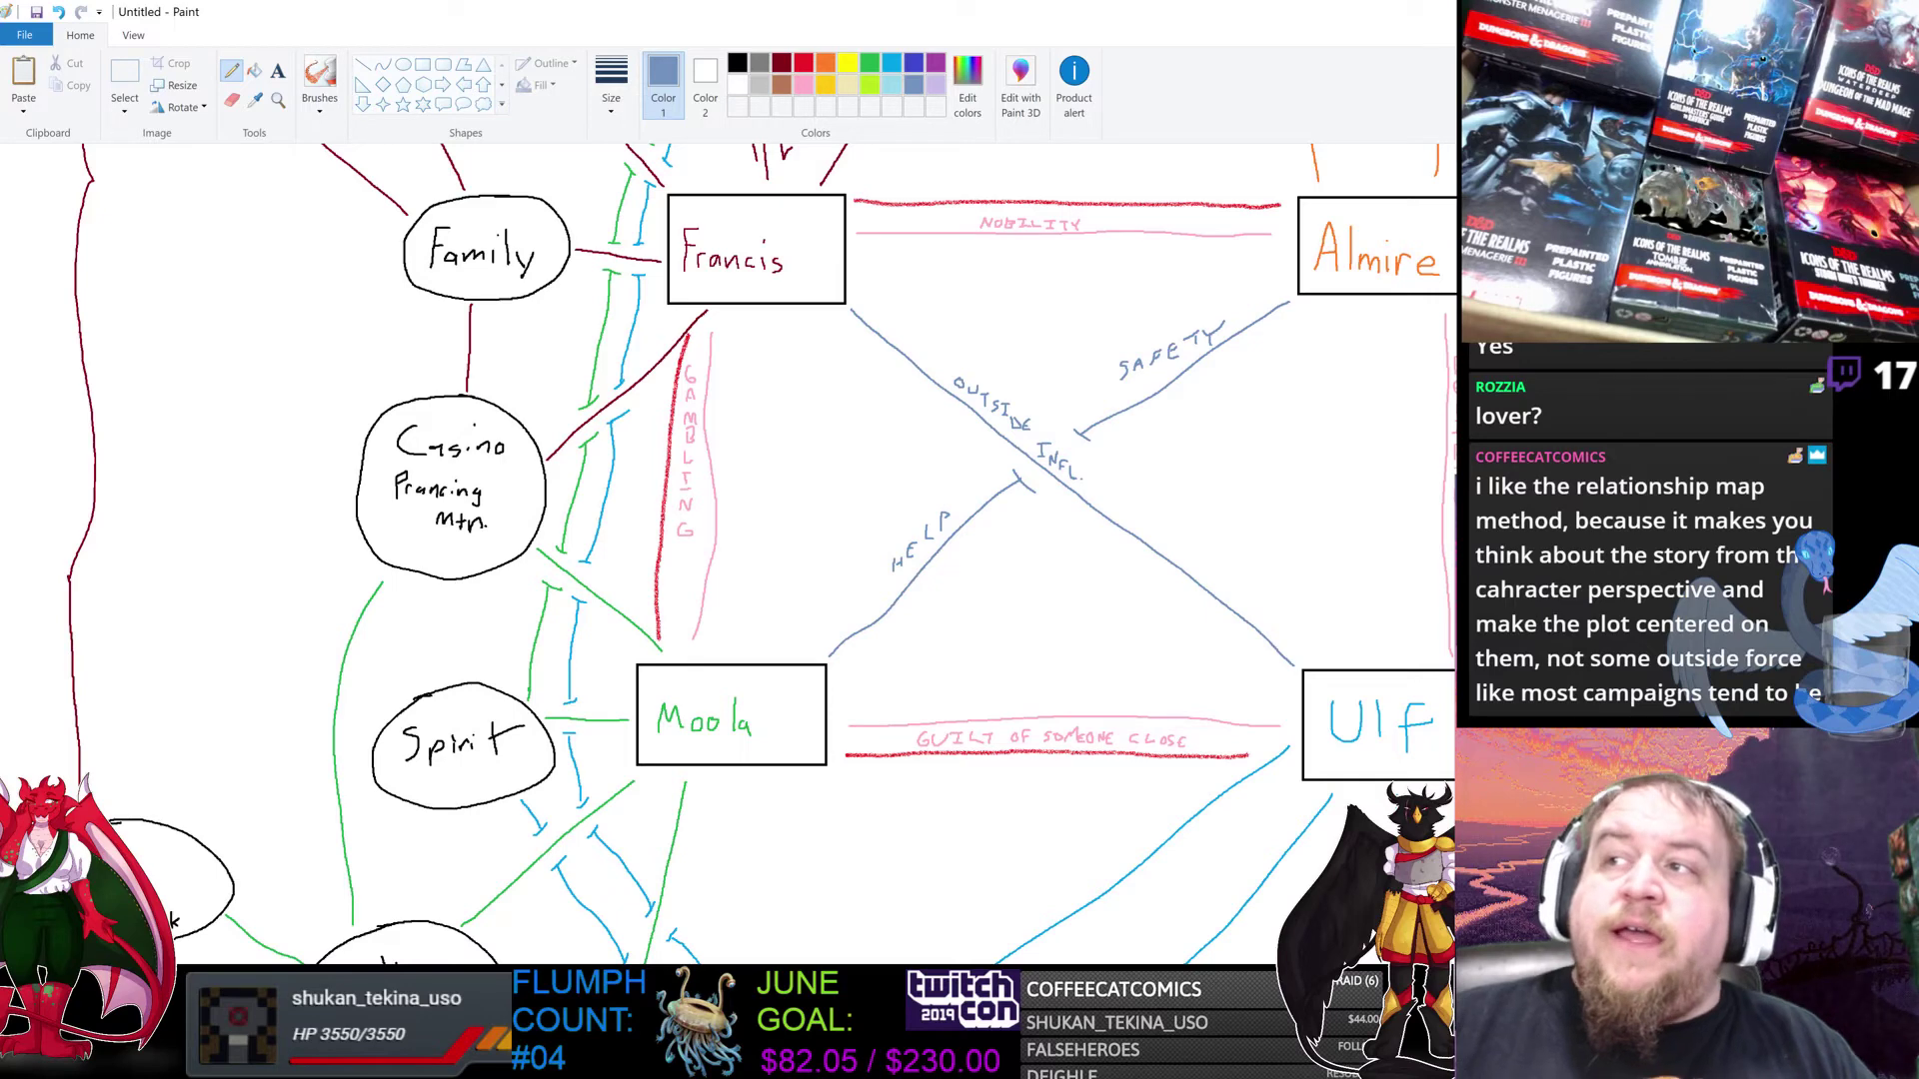
Step: Examine the Francis, Moola, Almire and Ulf boxes, their labelled connections and the surrounding bubbles for a plot element involving the characters
scroll(728, 553, "up", 5)
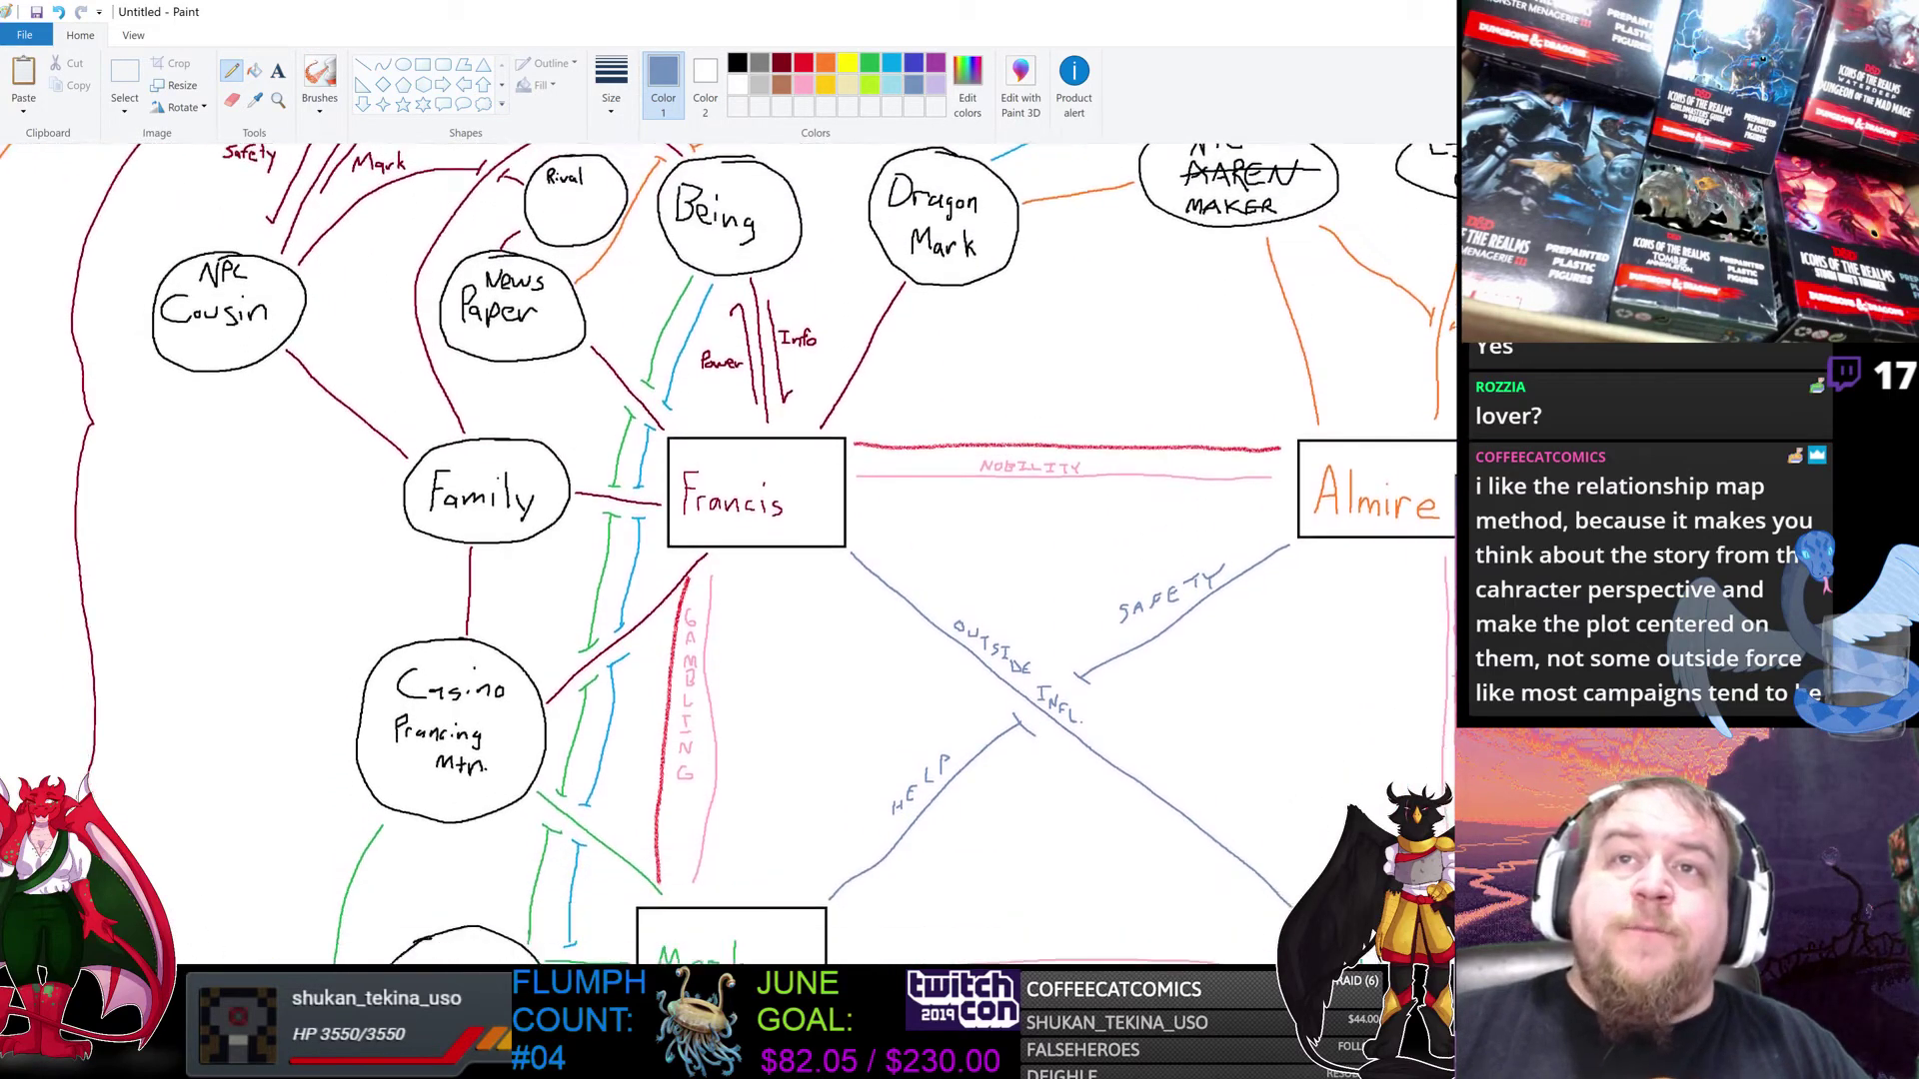
scroll(729, 552, "down", 4)
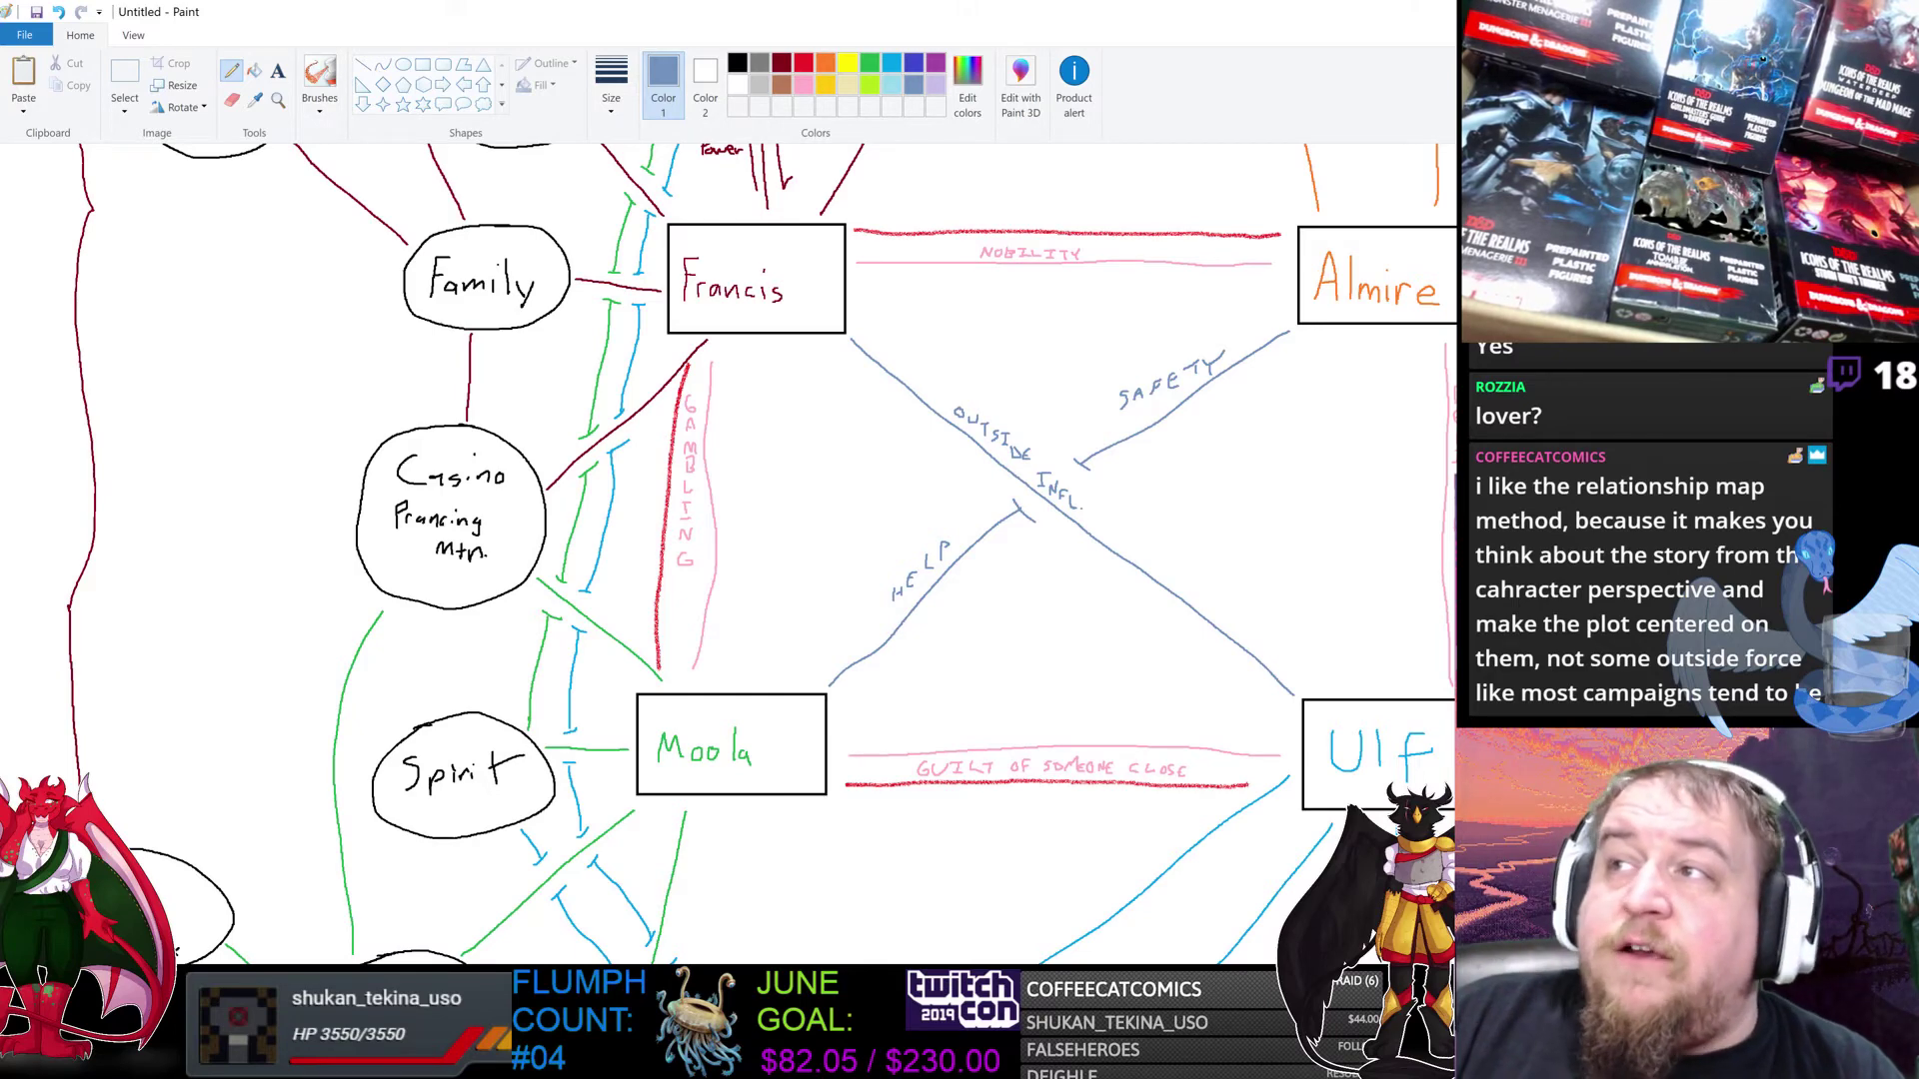
scroll(727, 552, "down", 5)
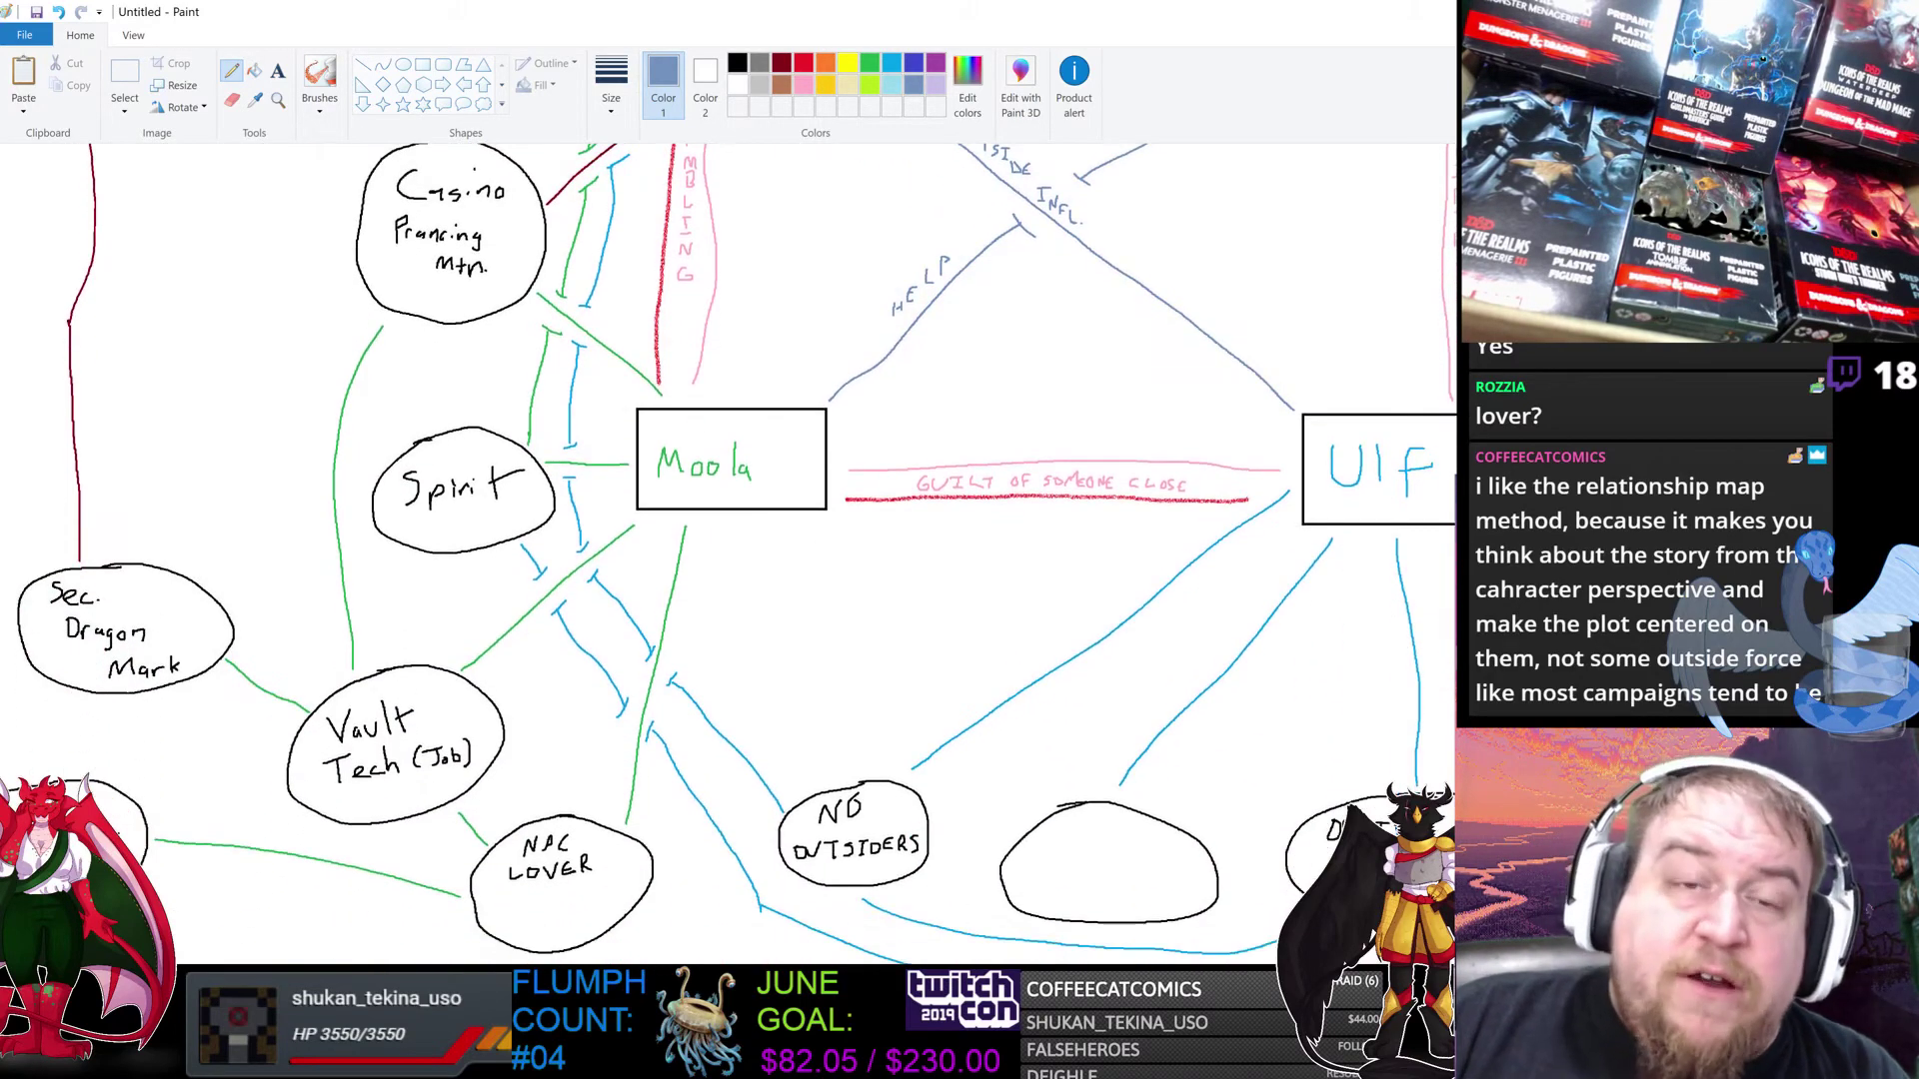
scroll(727, 552, "up", 10)
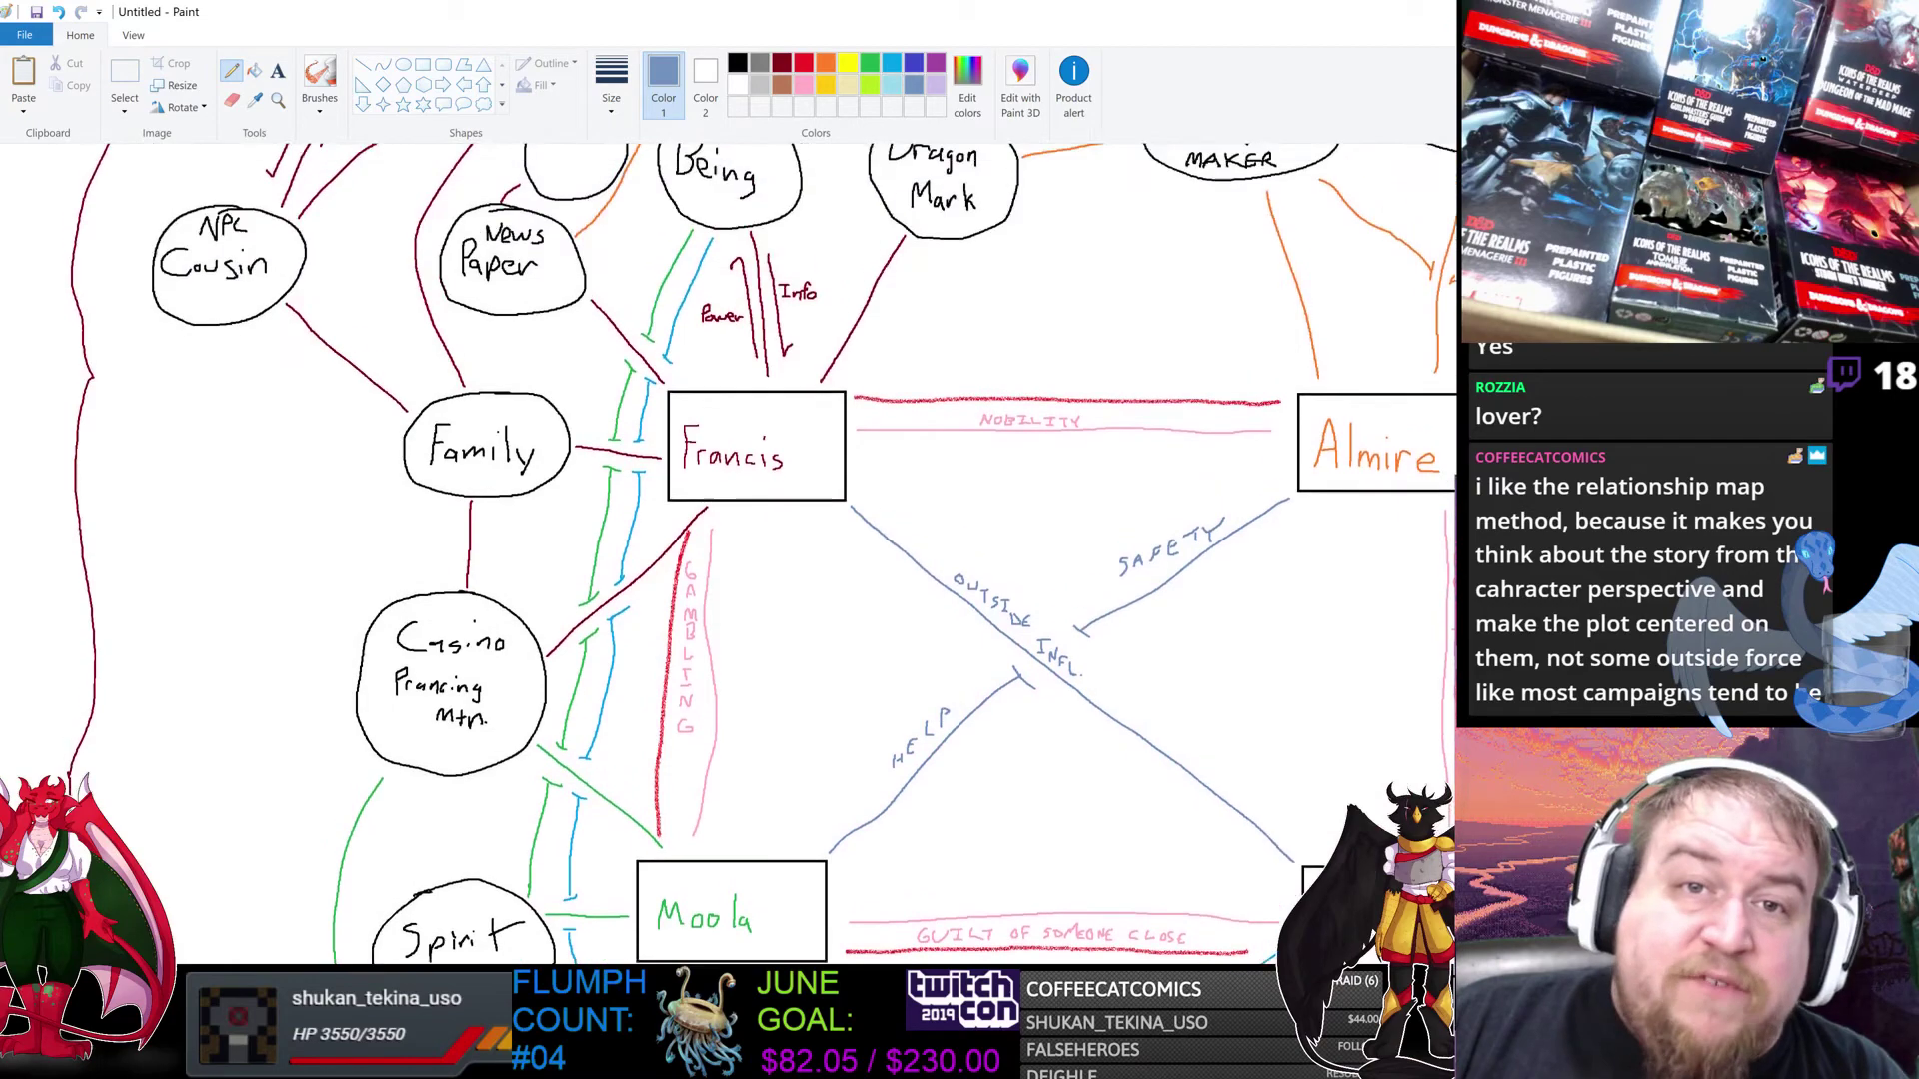
scroll(727, 552, "down", 8)
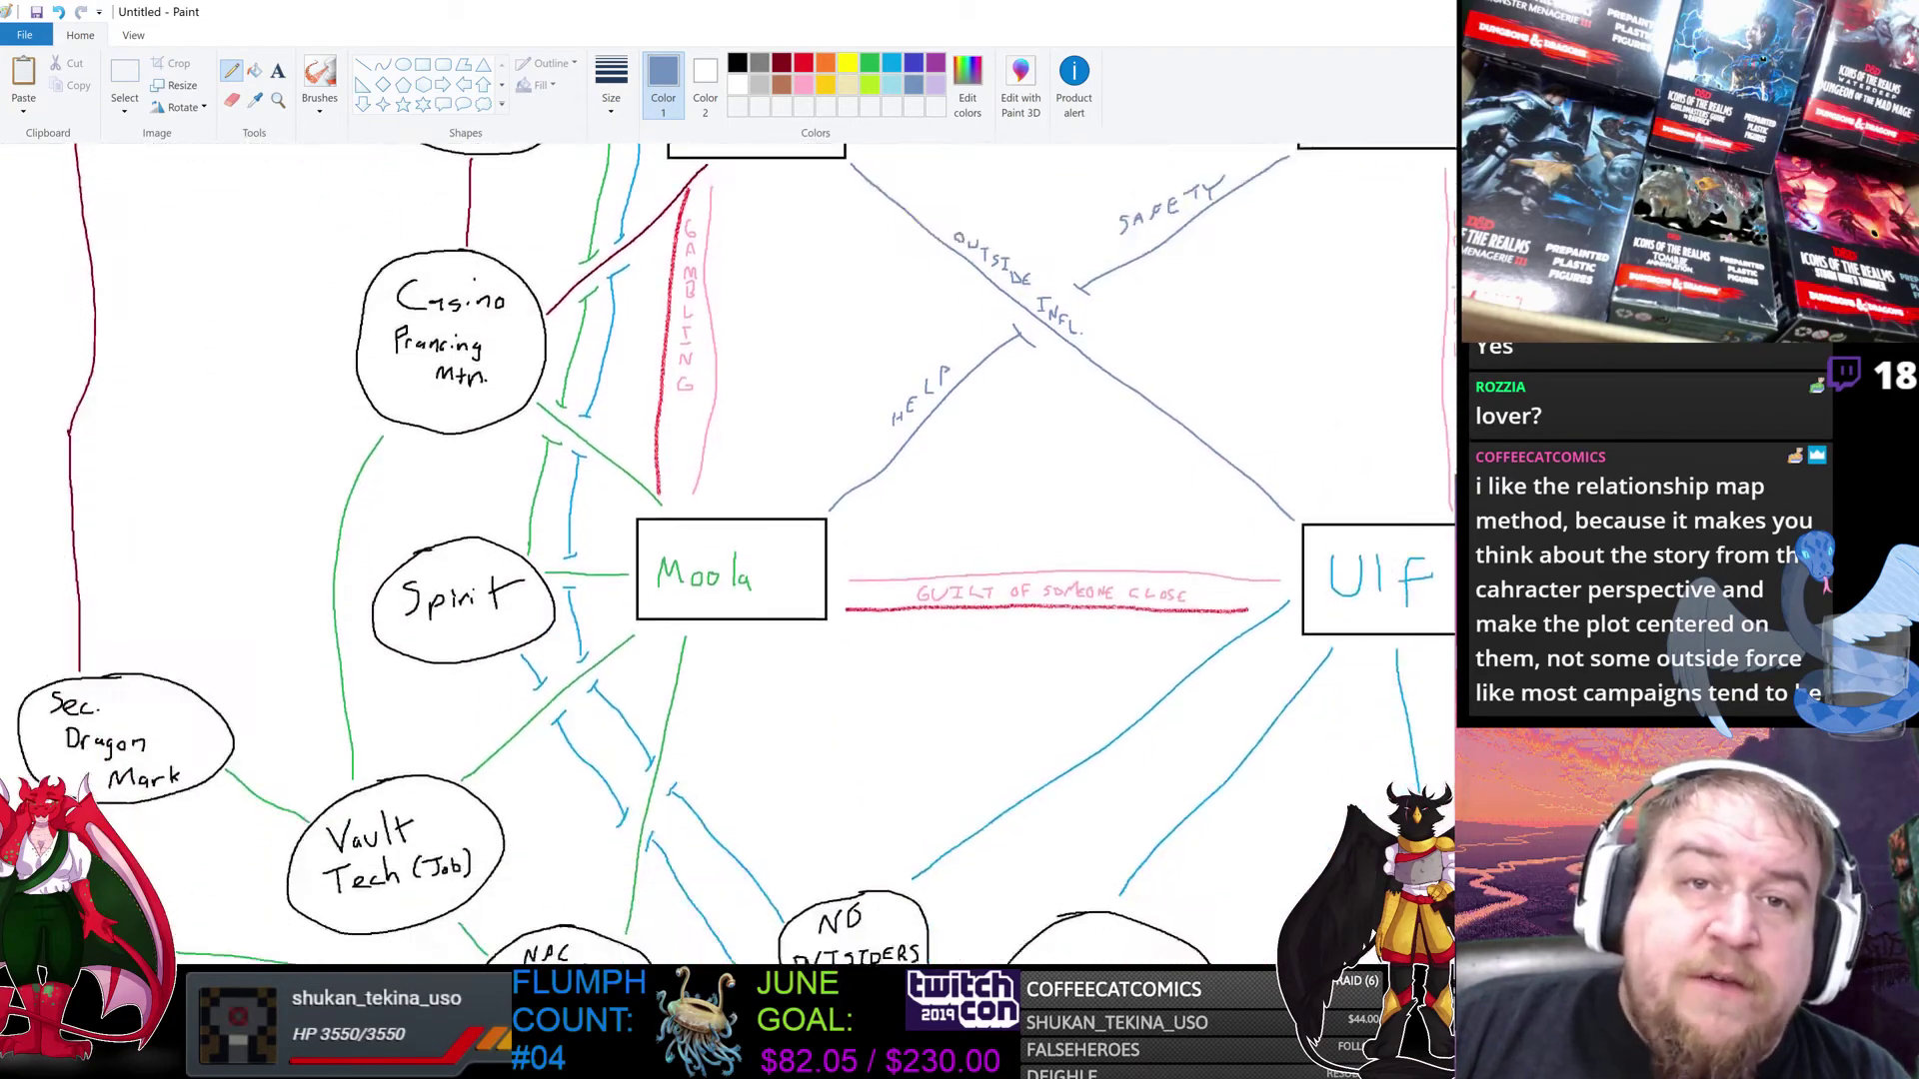
scroll(728, 553, "up", 8)
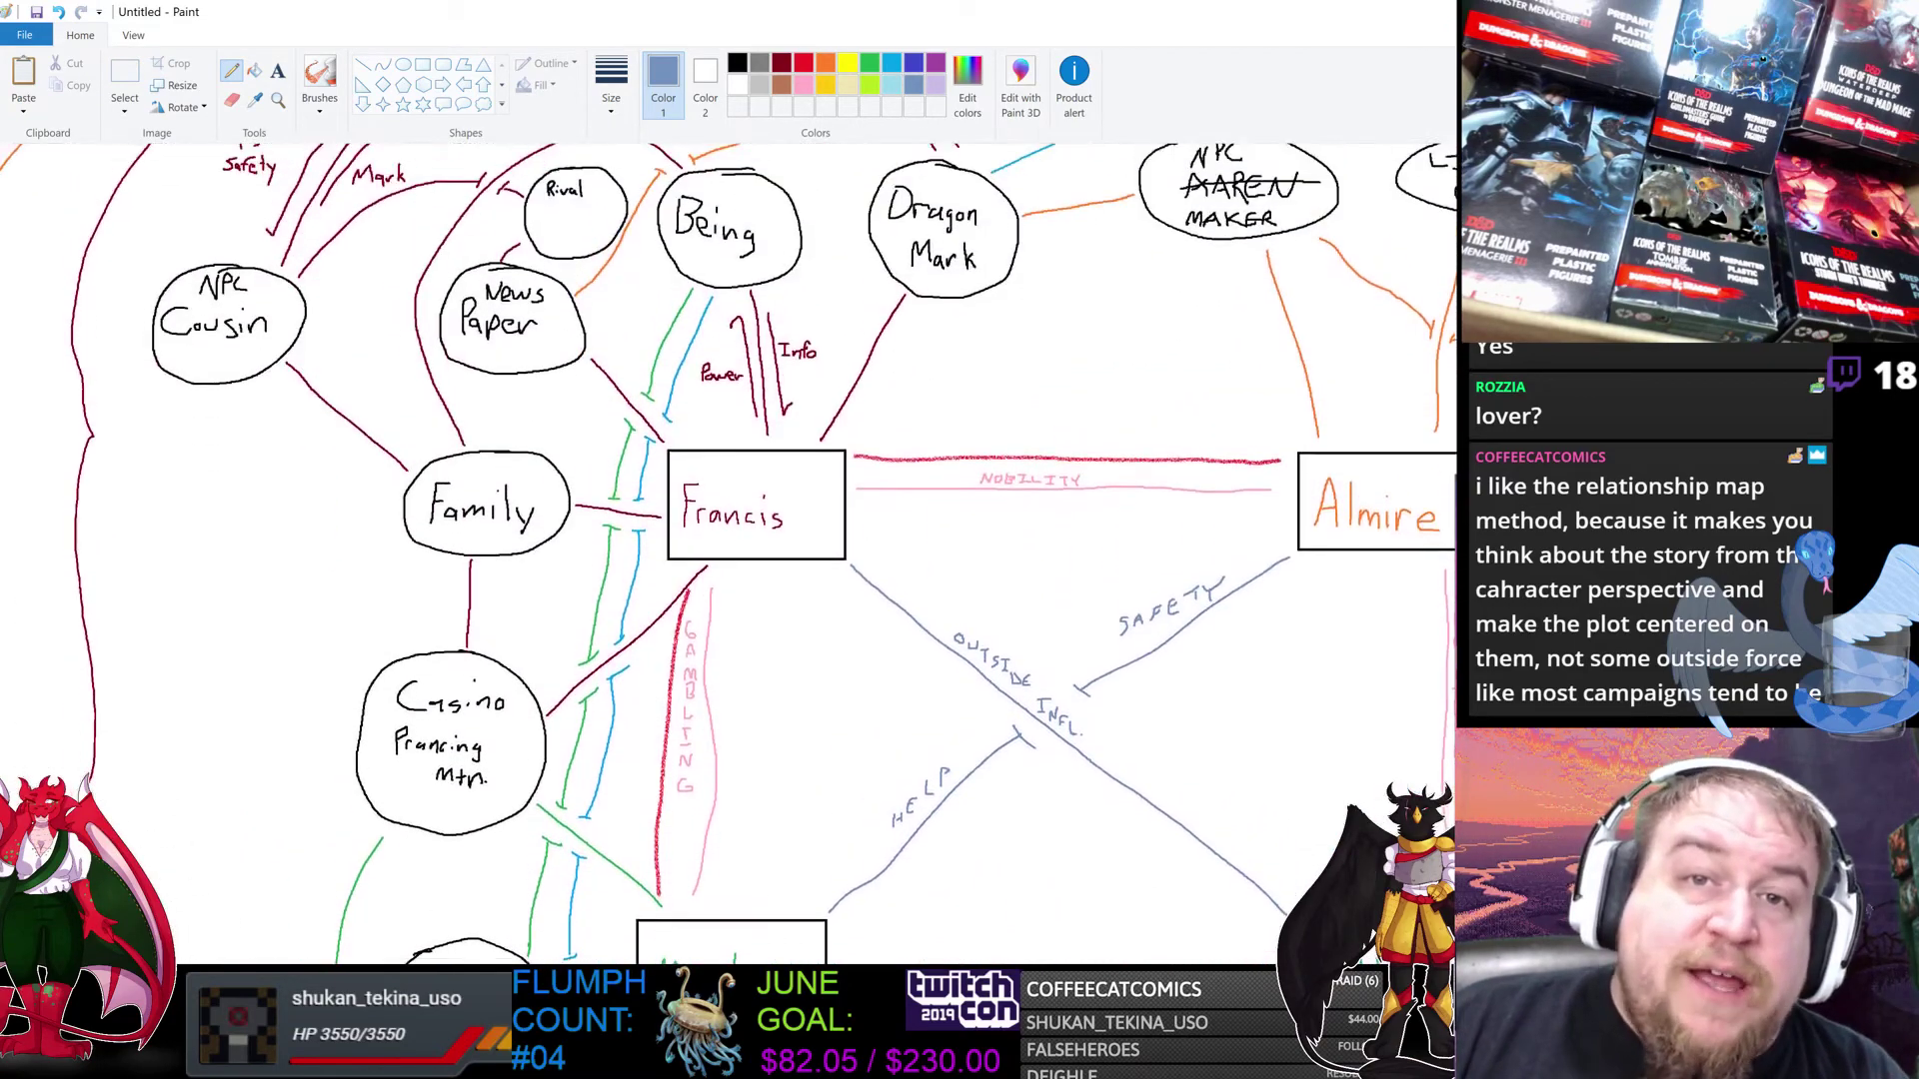
scroll(728, 552, "down", 3)
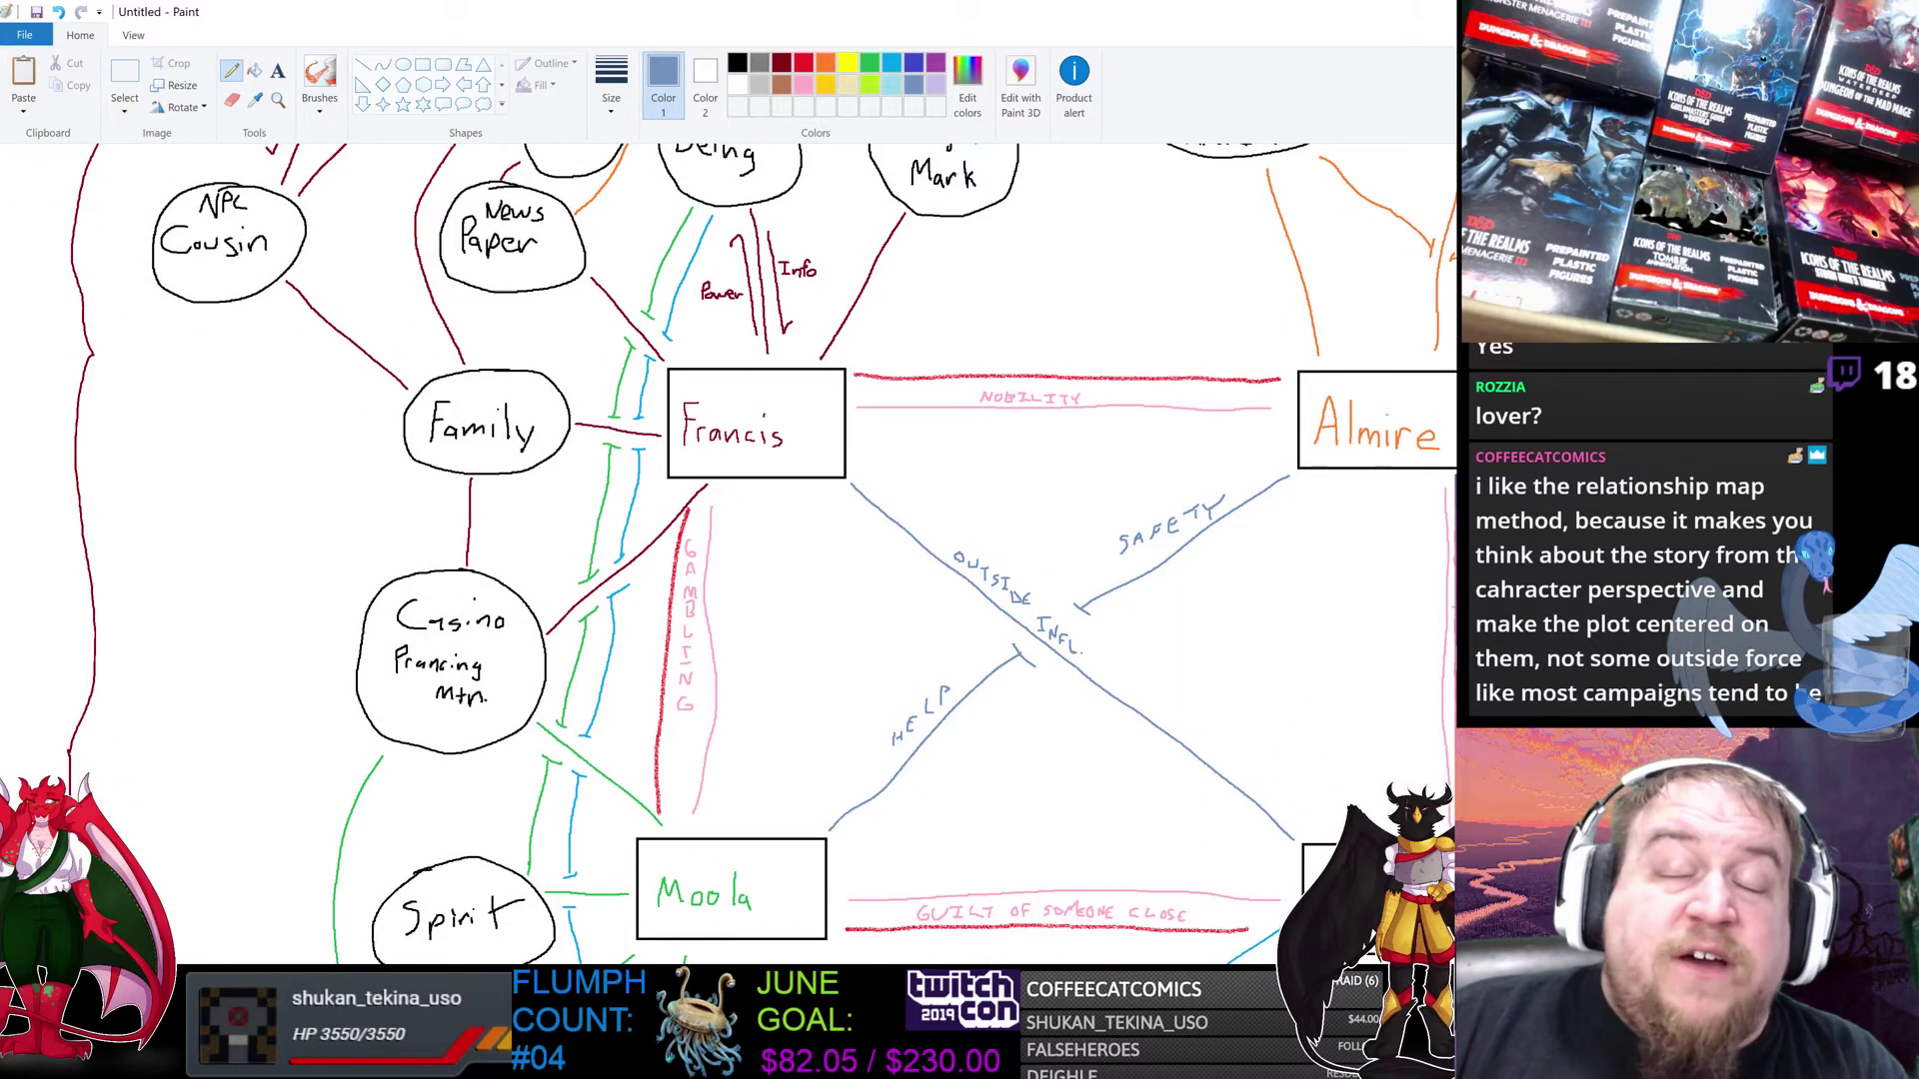
scroll(728, 552, "down", 5)
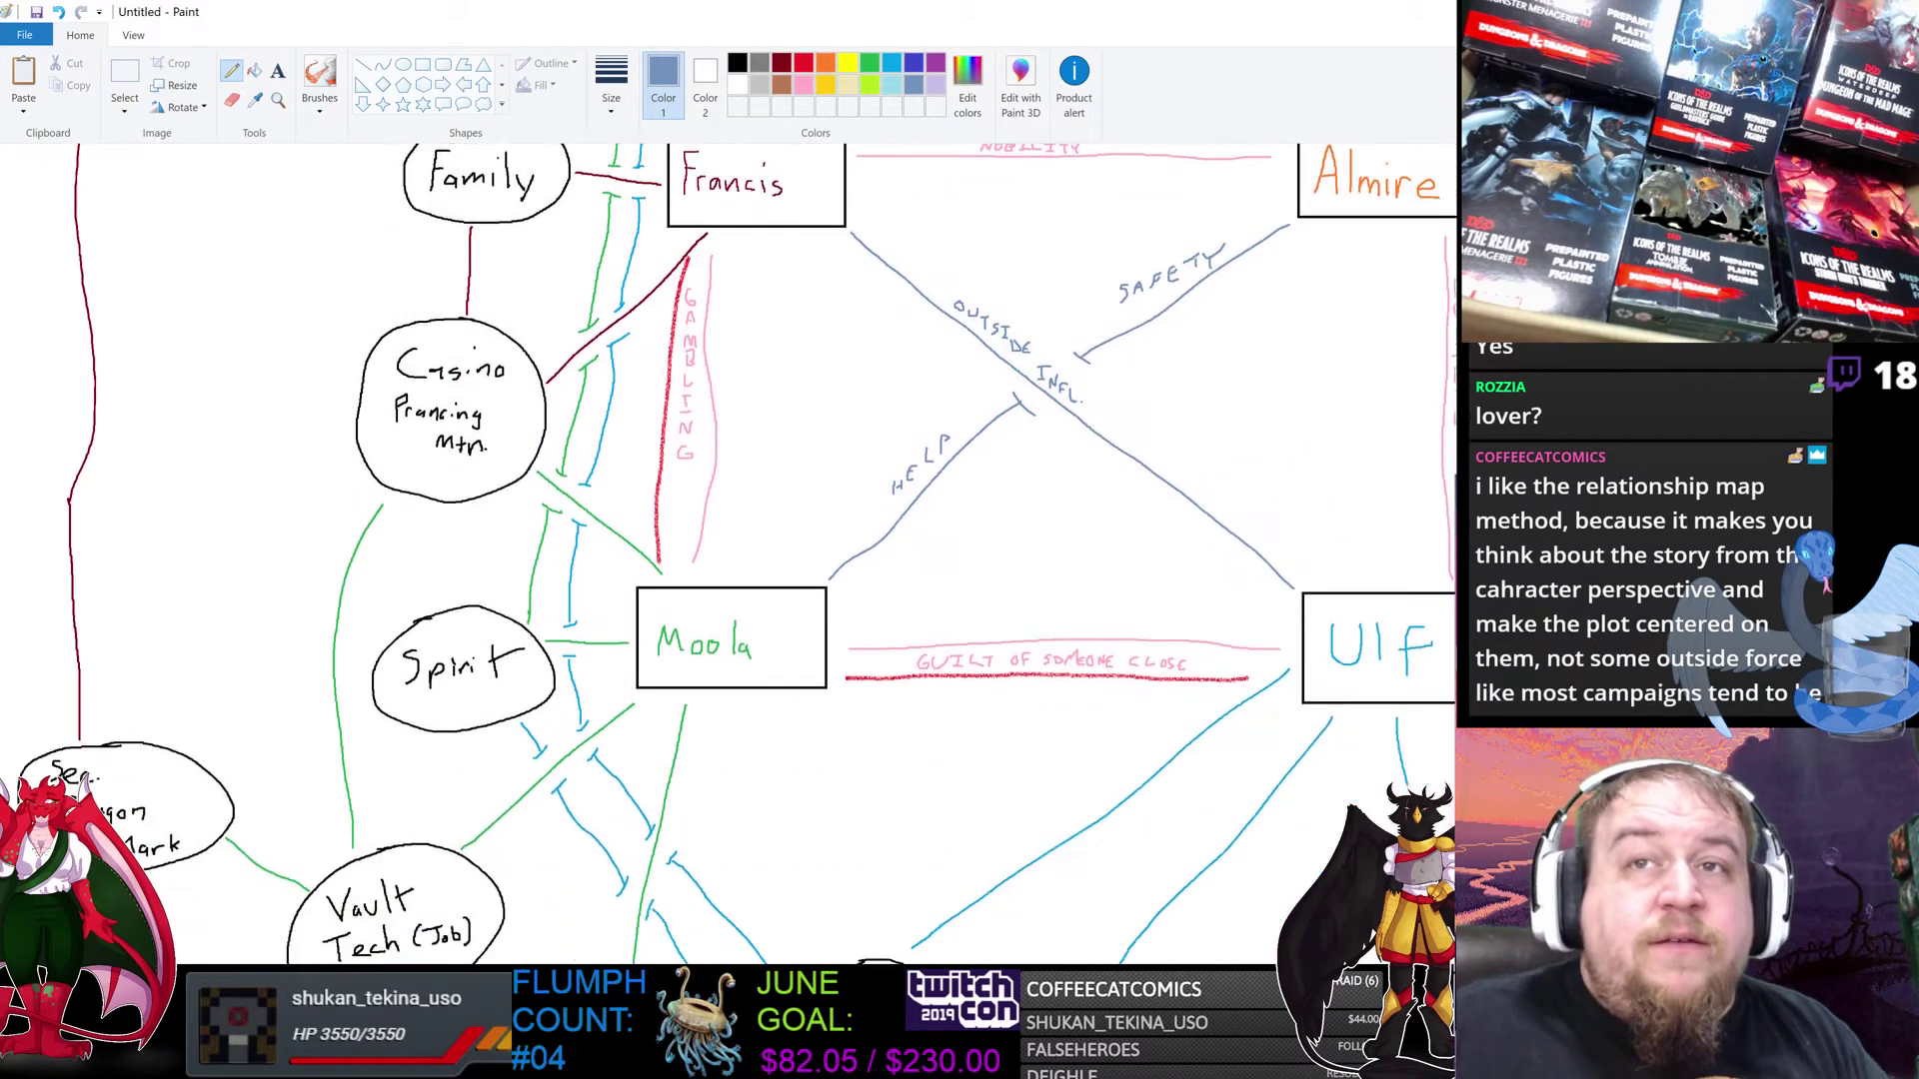
scroll(728, 553, "up", 2)
scroll(728, 553, "up", 2)
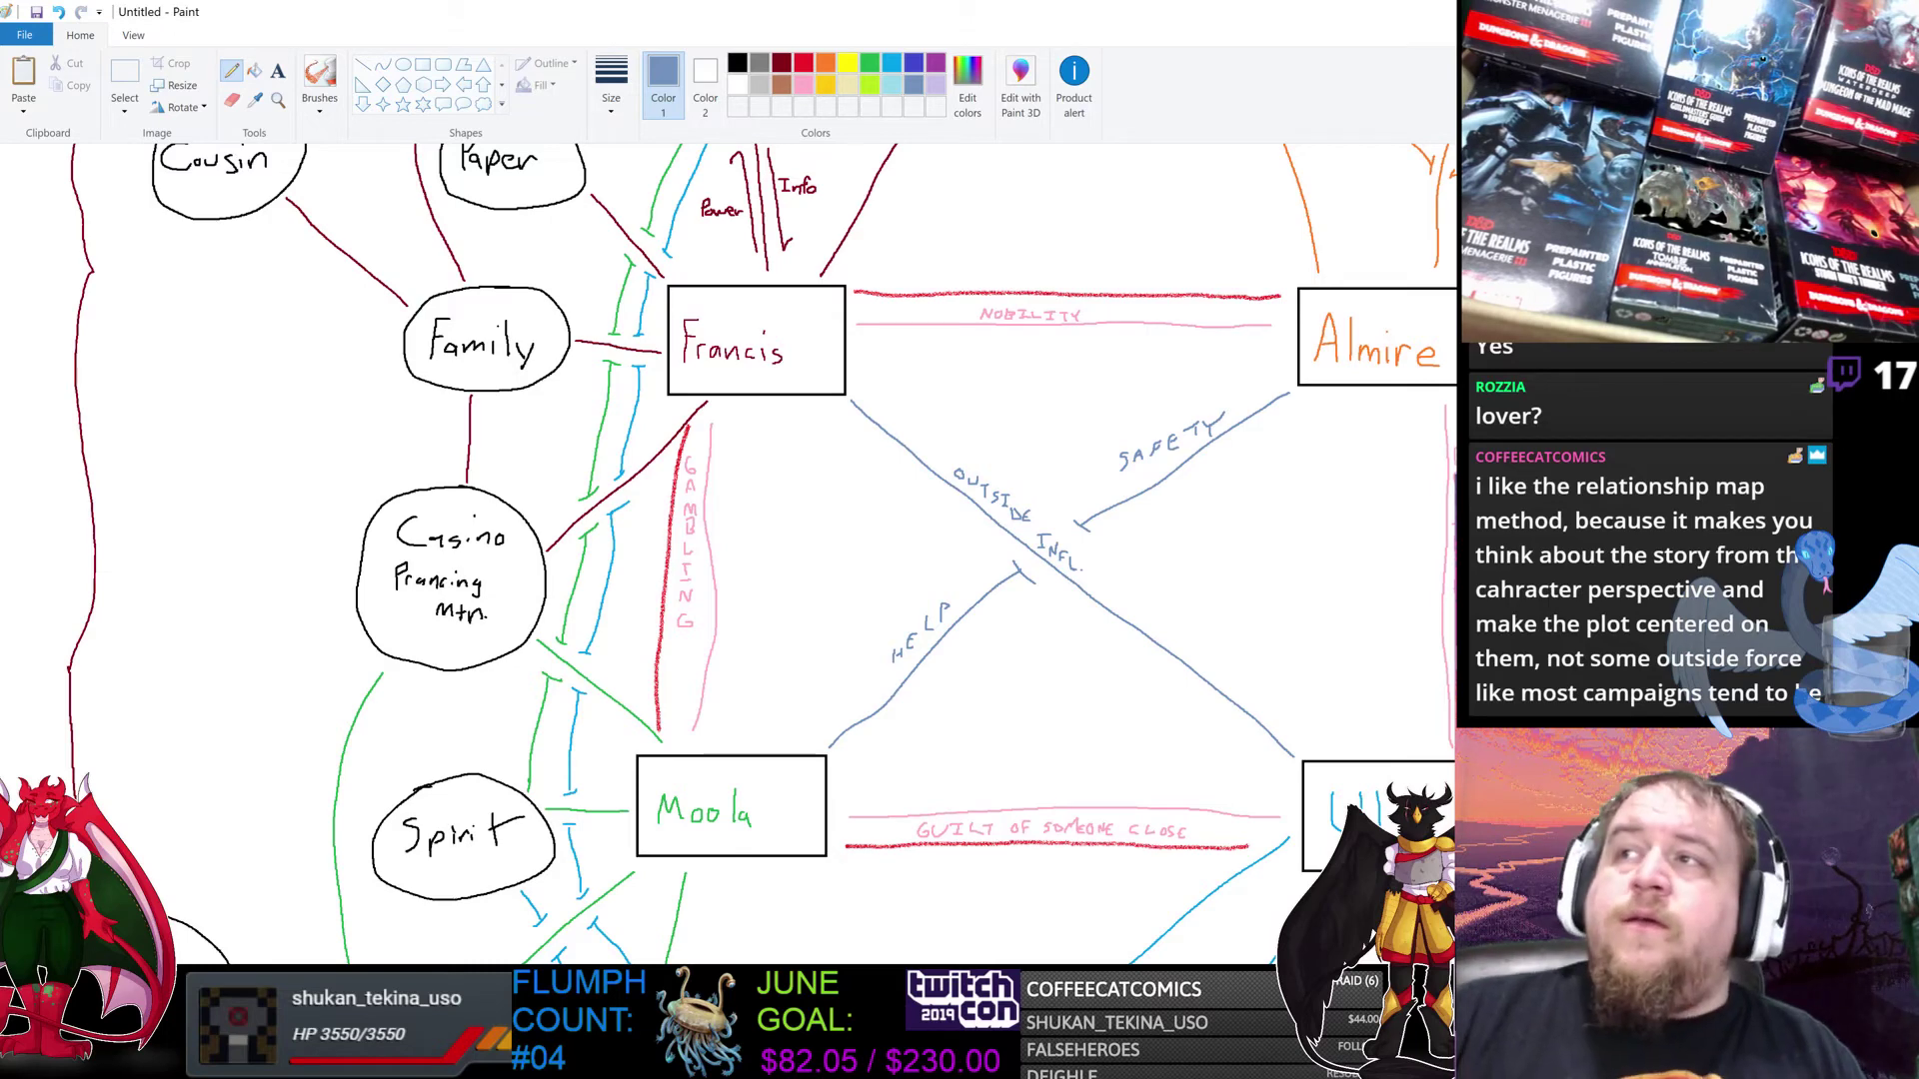
scroll(859, 483, "down", 4)
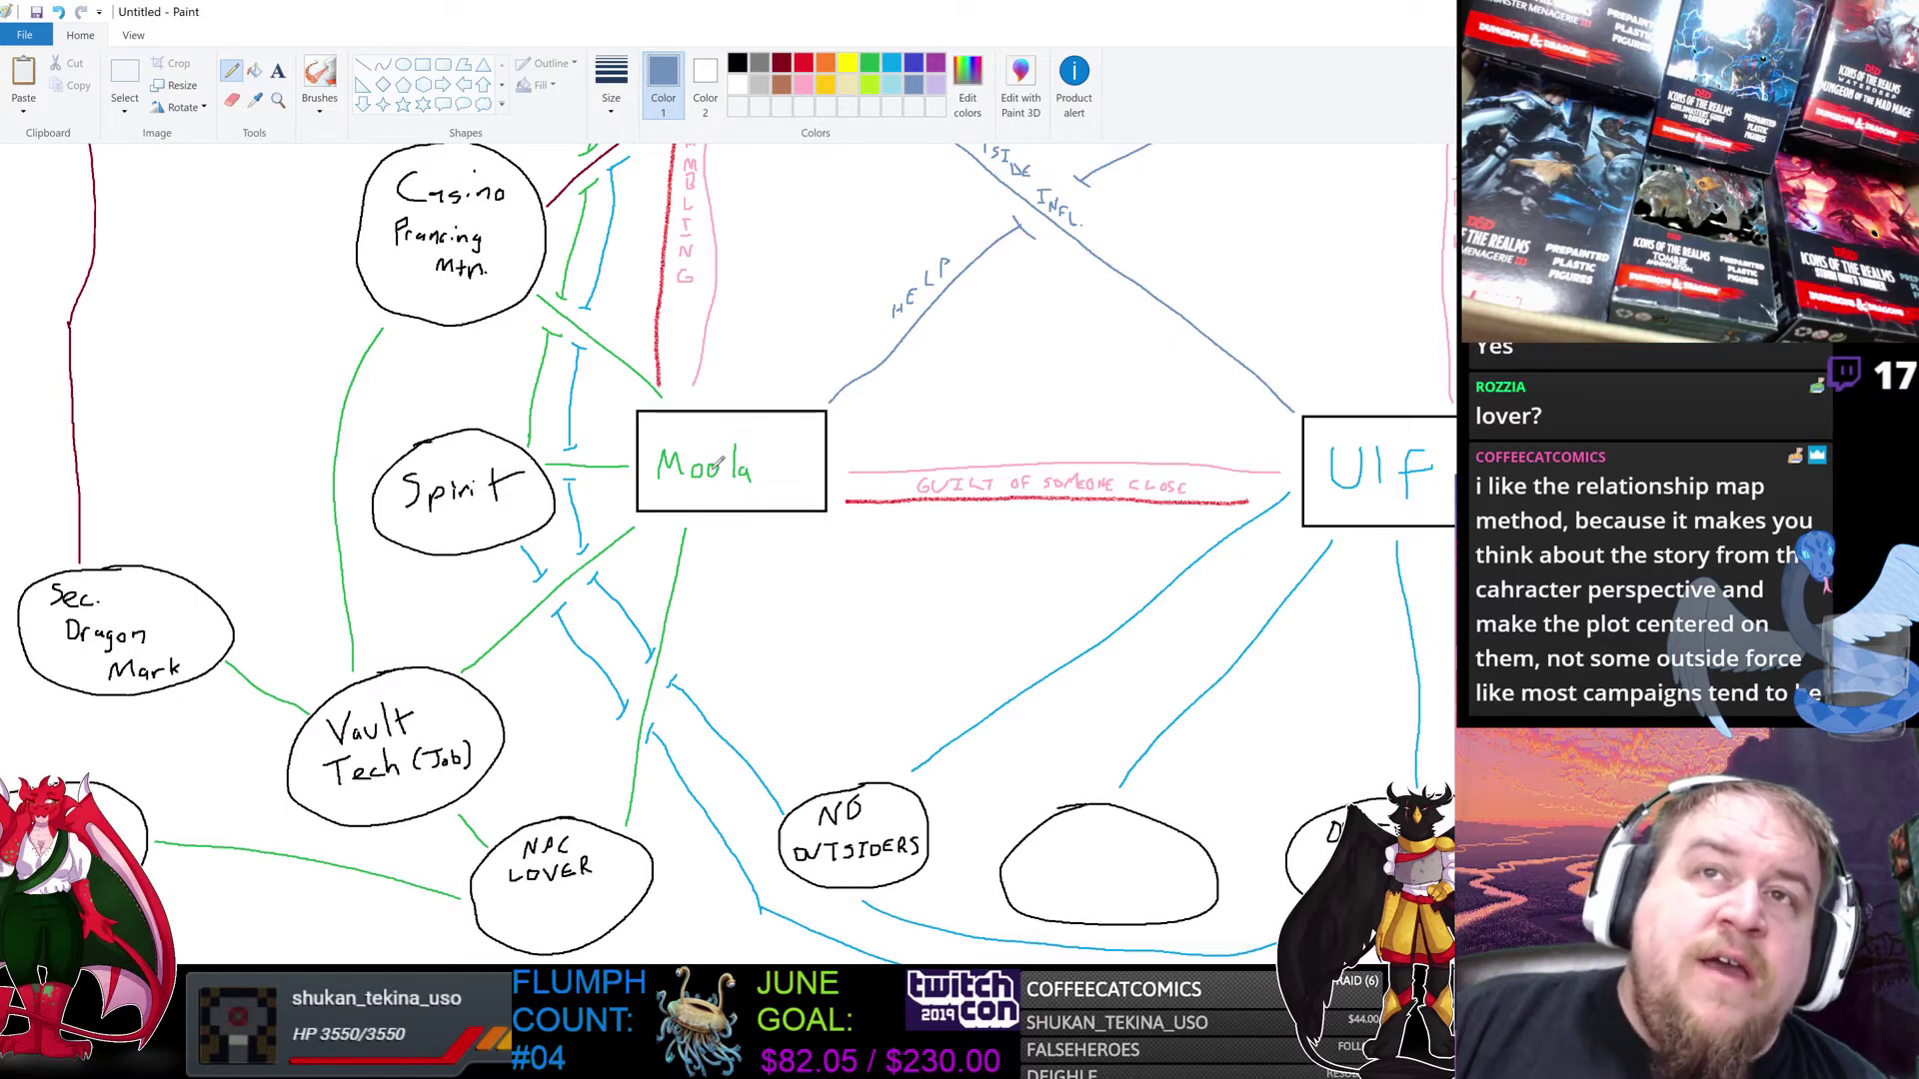
scroll(734, 477, "up", 3)
scroll(740, 483, "down", 3)
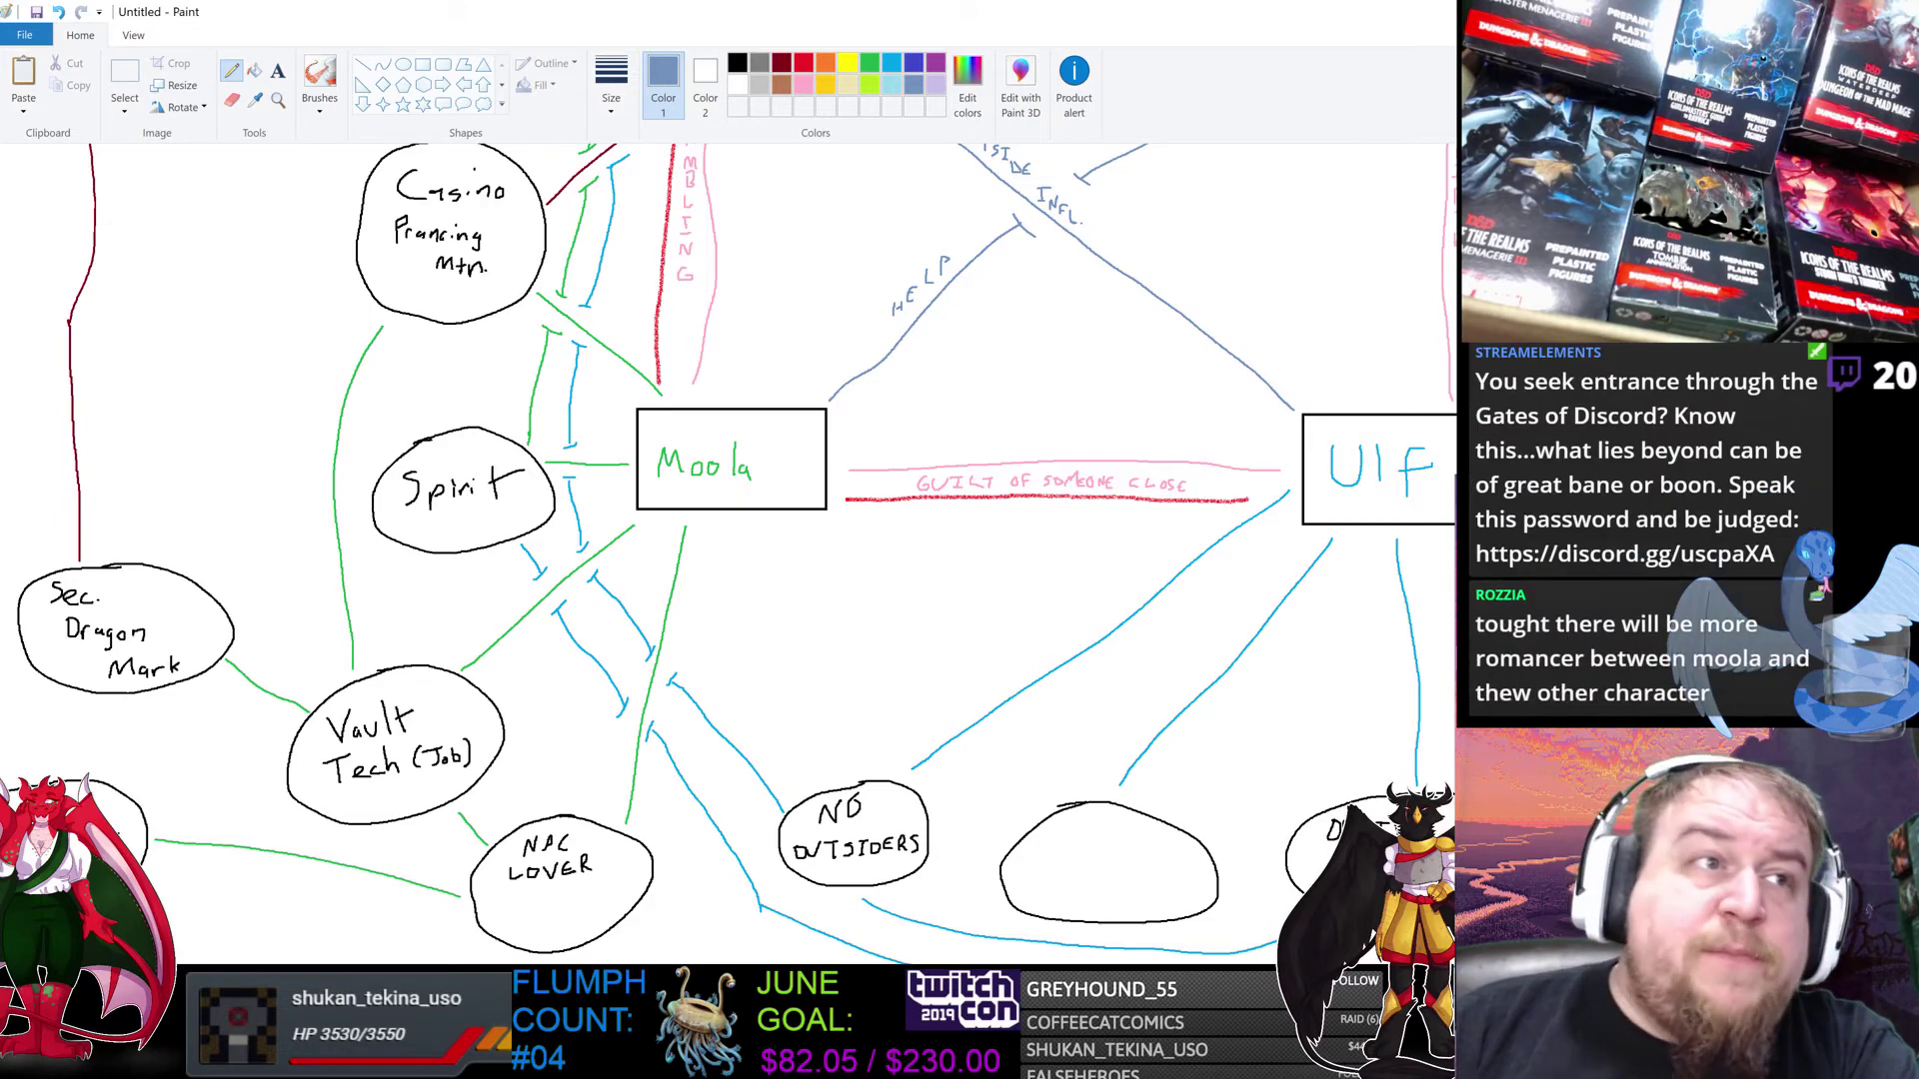
scroll(728, 553, "up", 10)
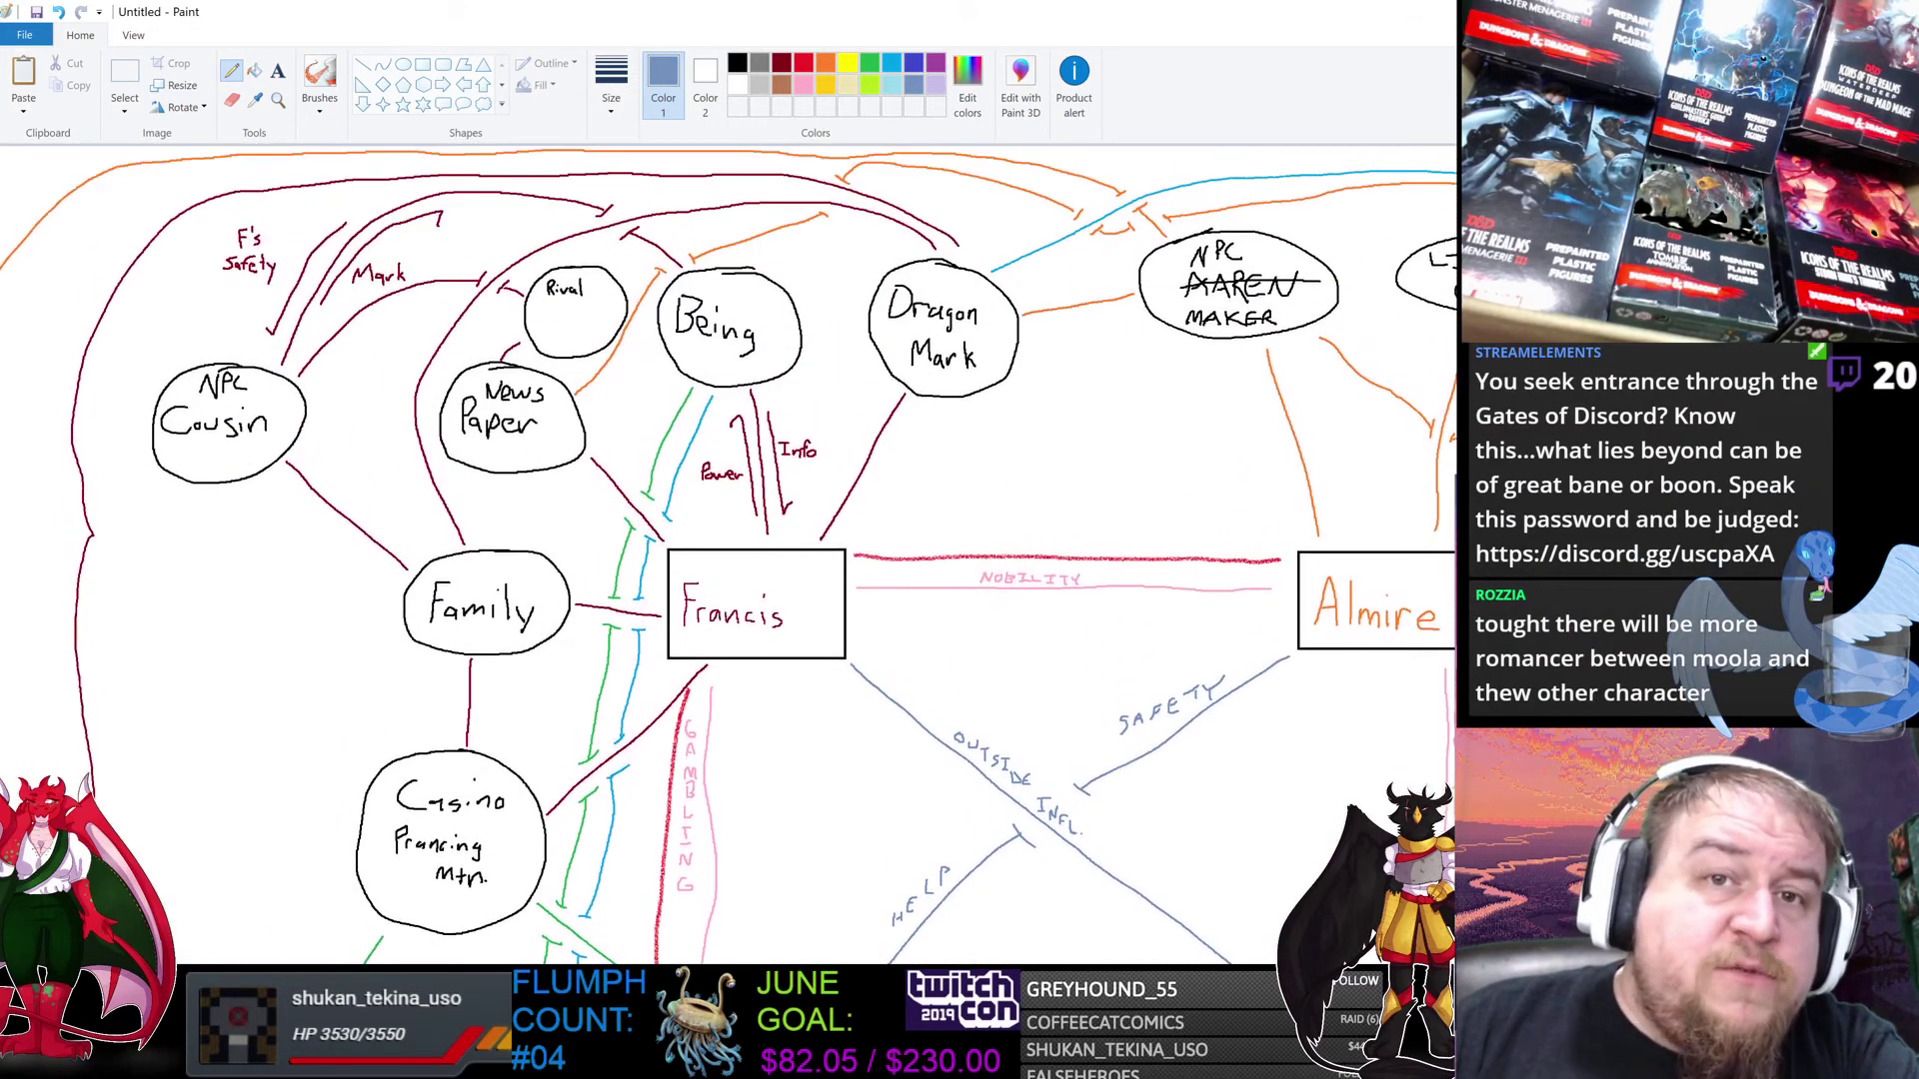
scroll(728, 552, "down", 10)
scroll(728, 553, "up", 8)
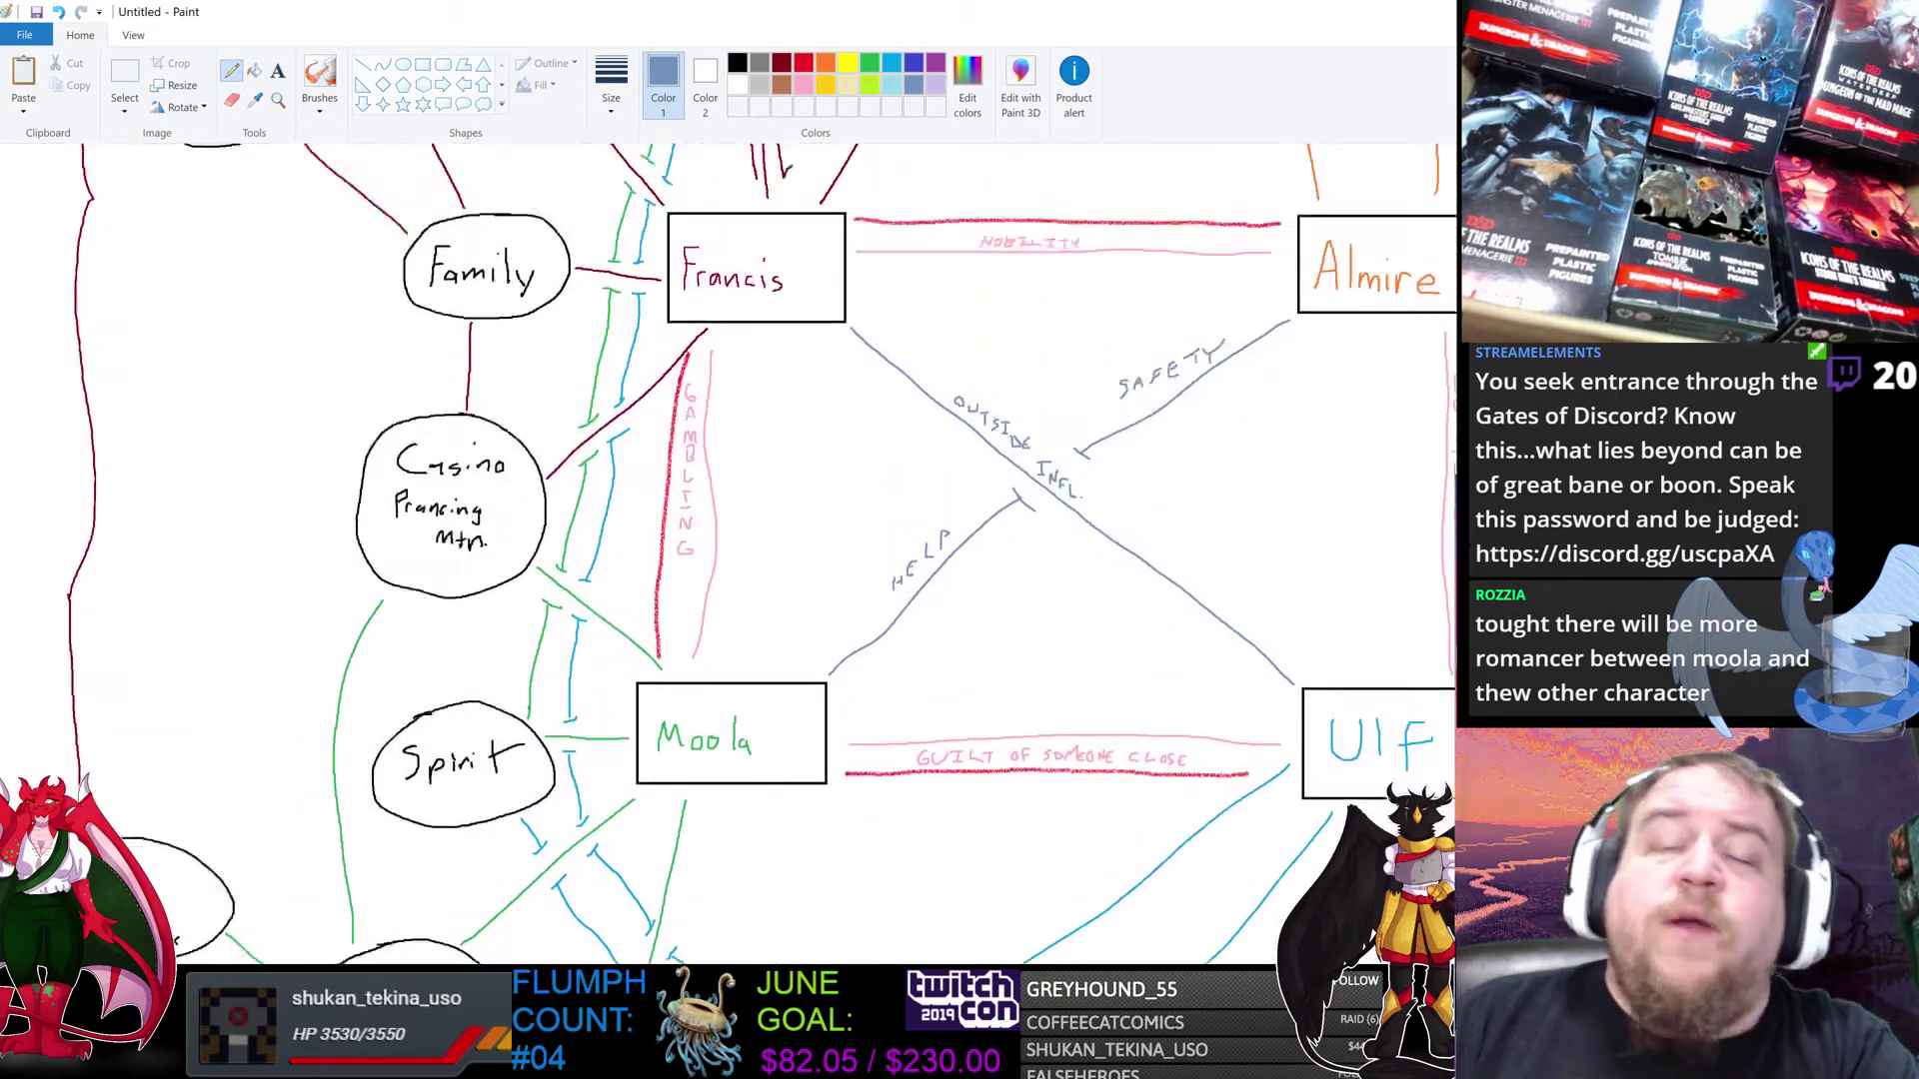
scroll(728, 552, "up", 2)
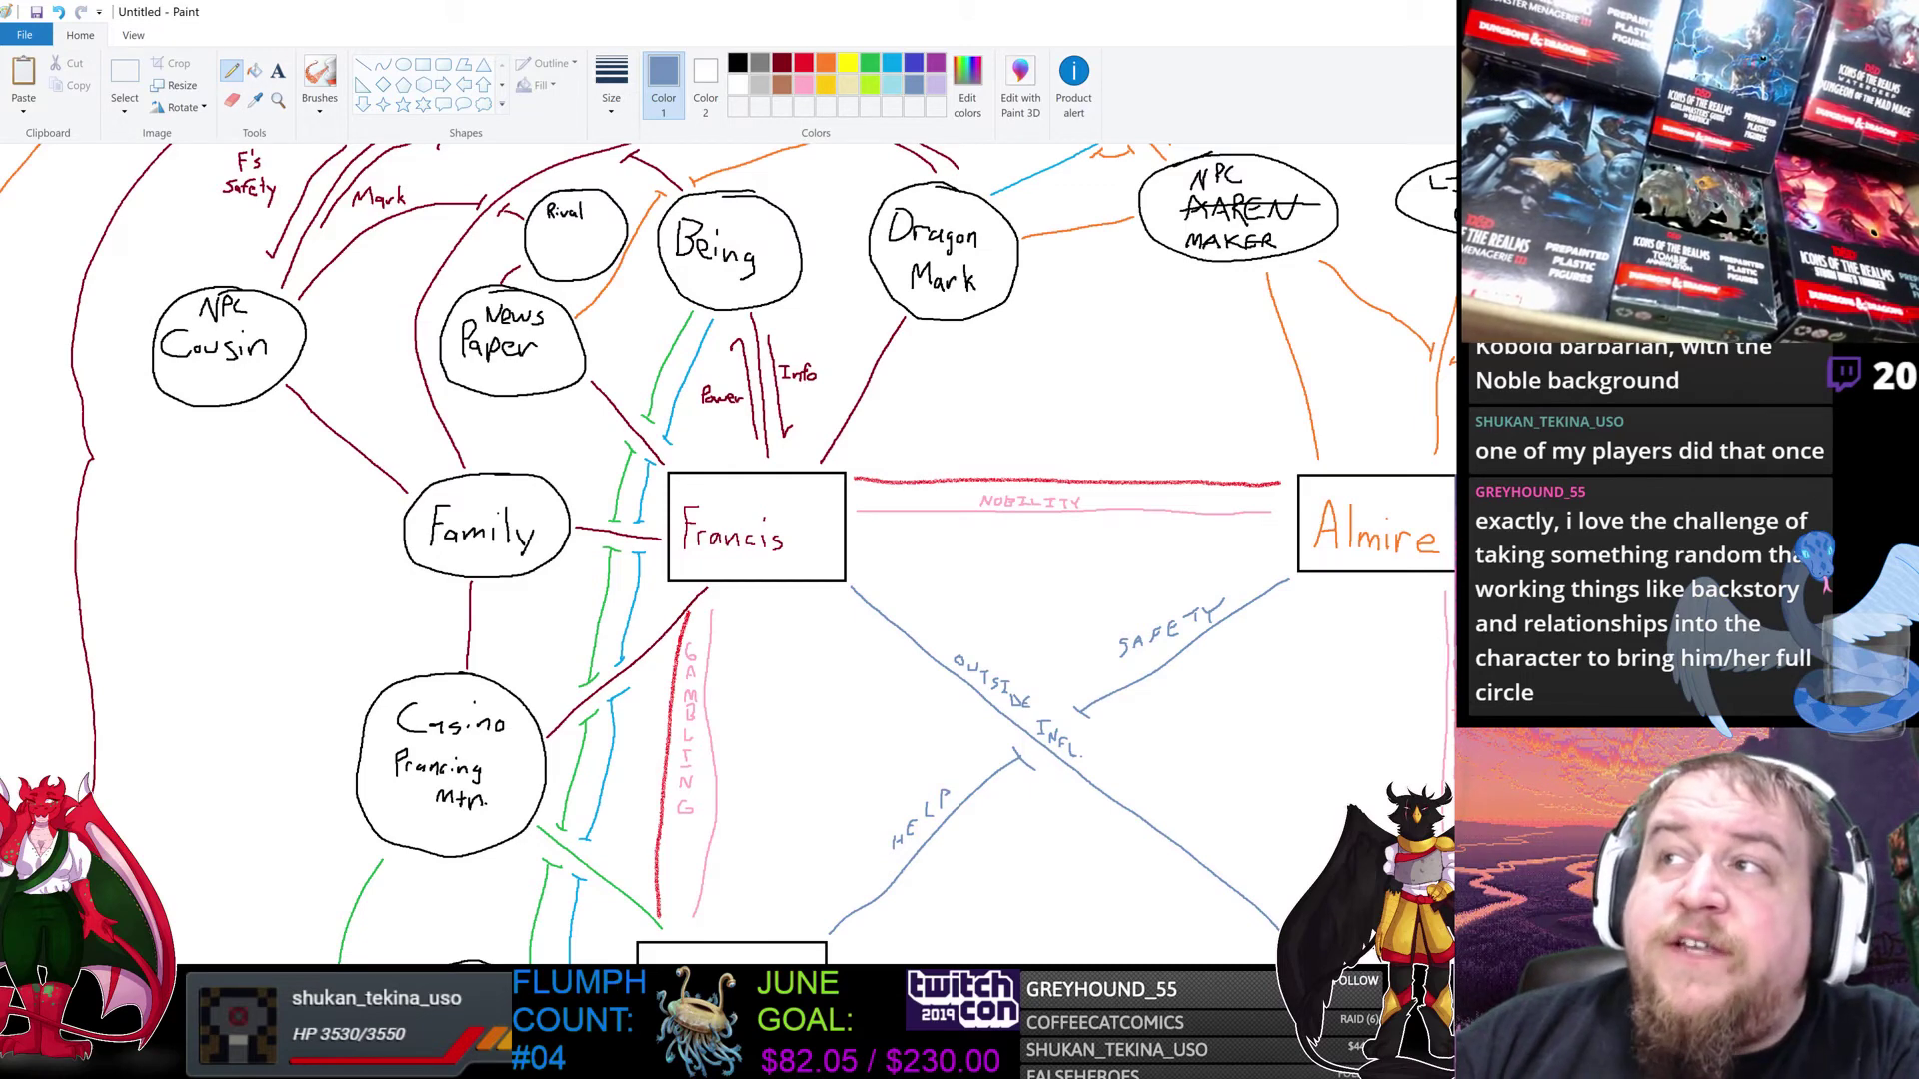
scroll(728, 553, "down", 3)
scroll(729, 552, "up", 1)
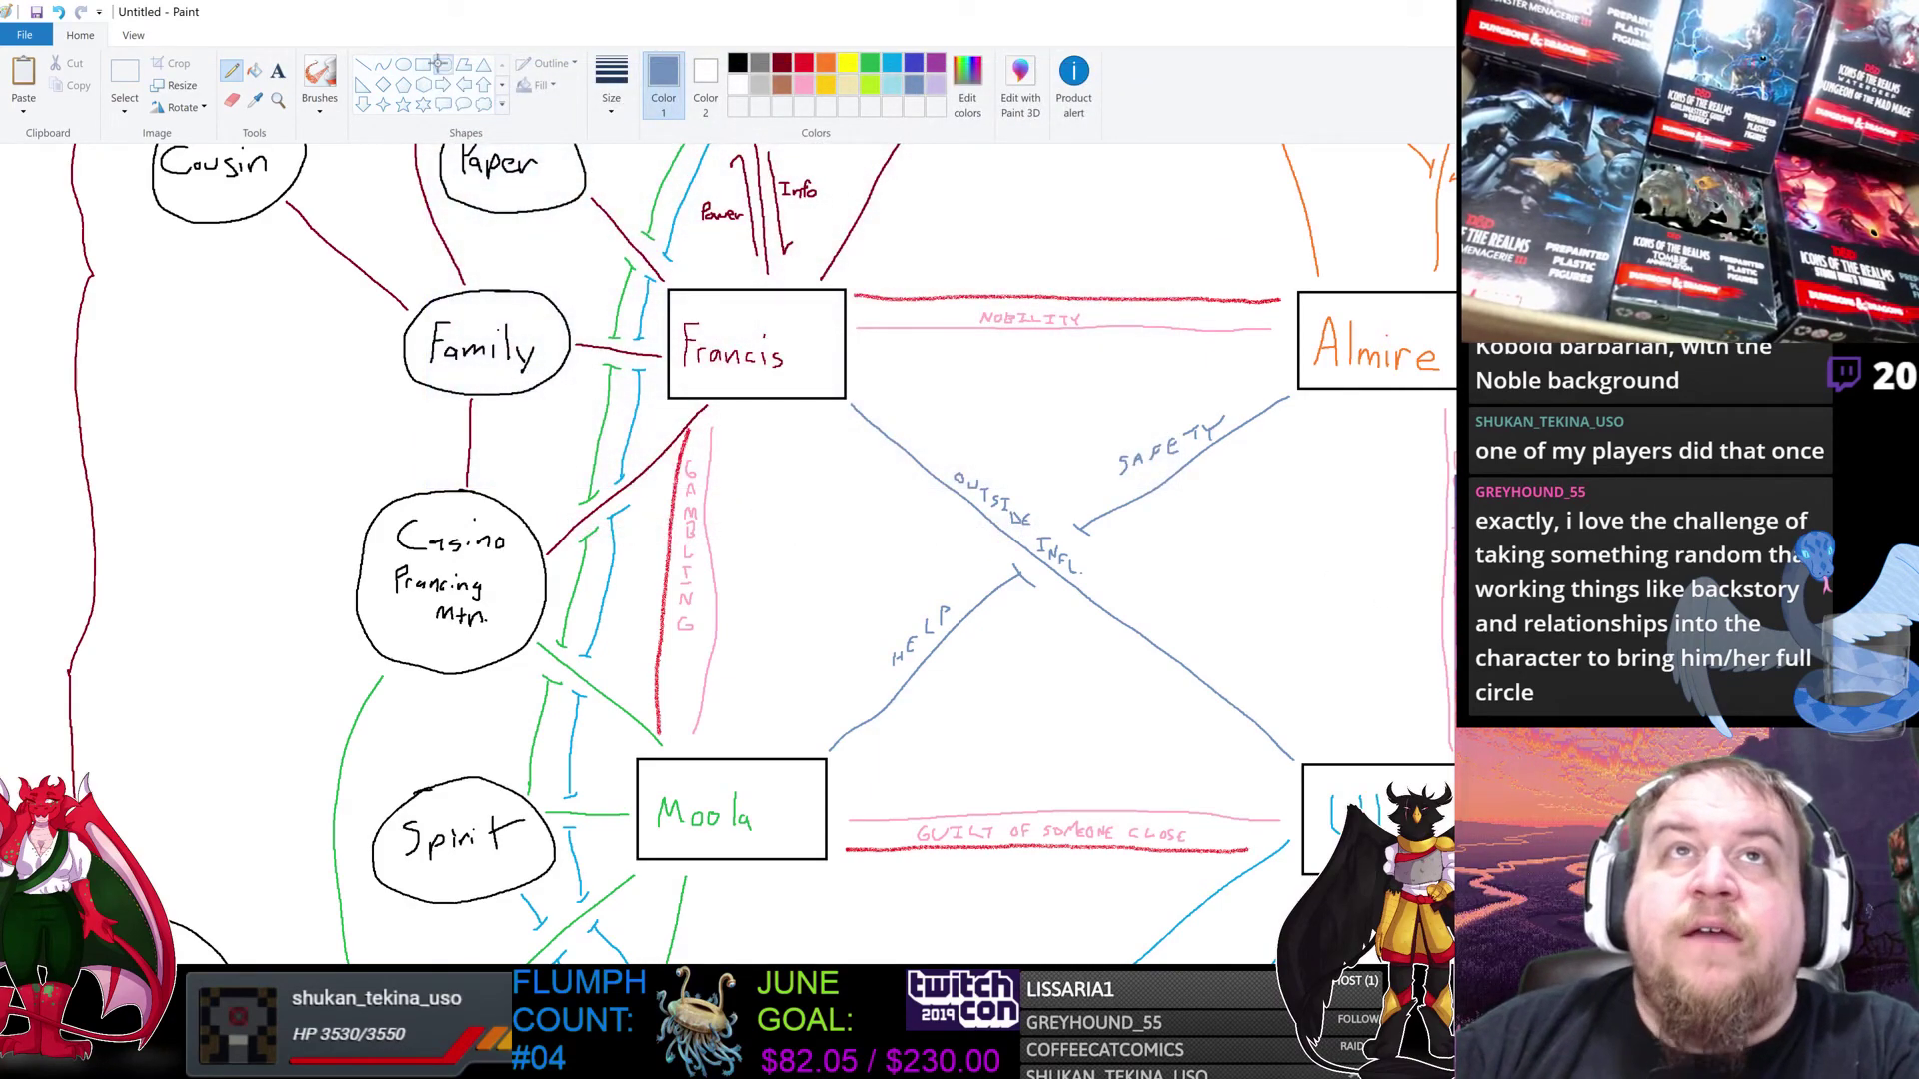
Step: Draw a black rounded rectangle in the open space between the crossing diagonals and the Almire–Ulf connection
left_click(443, 64)
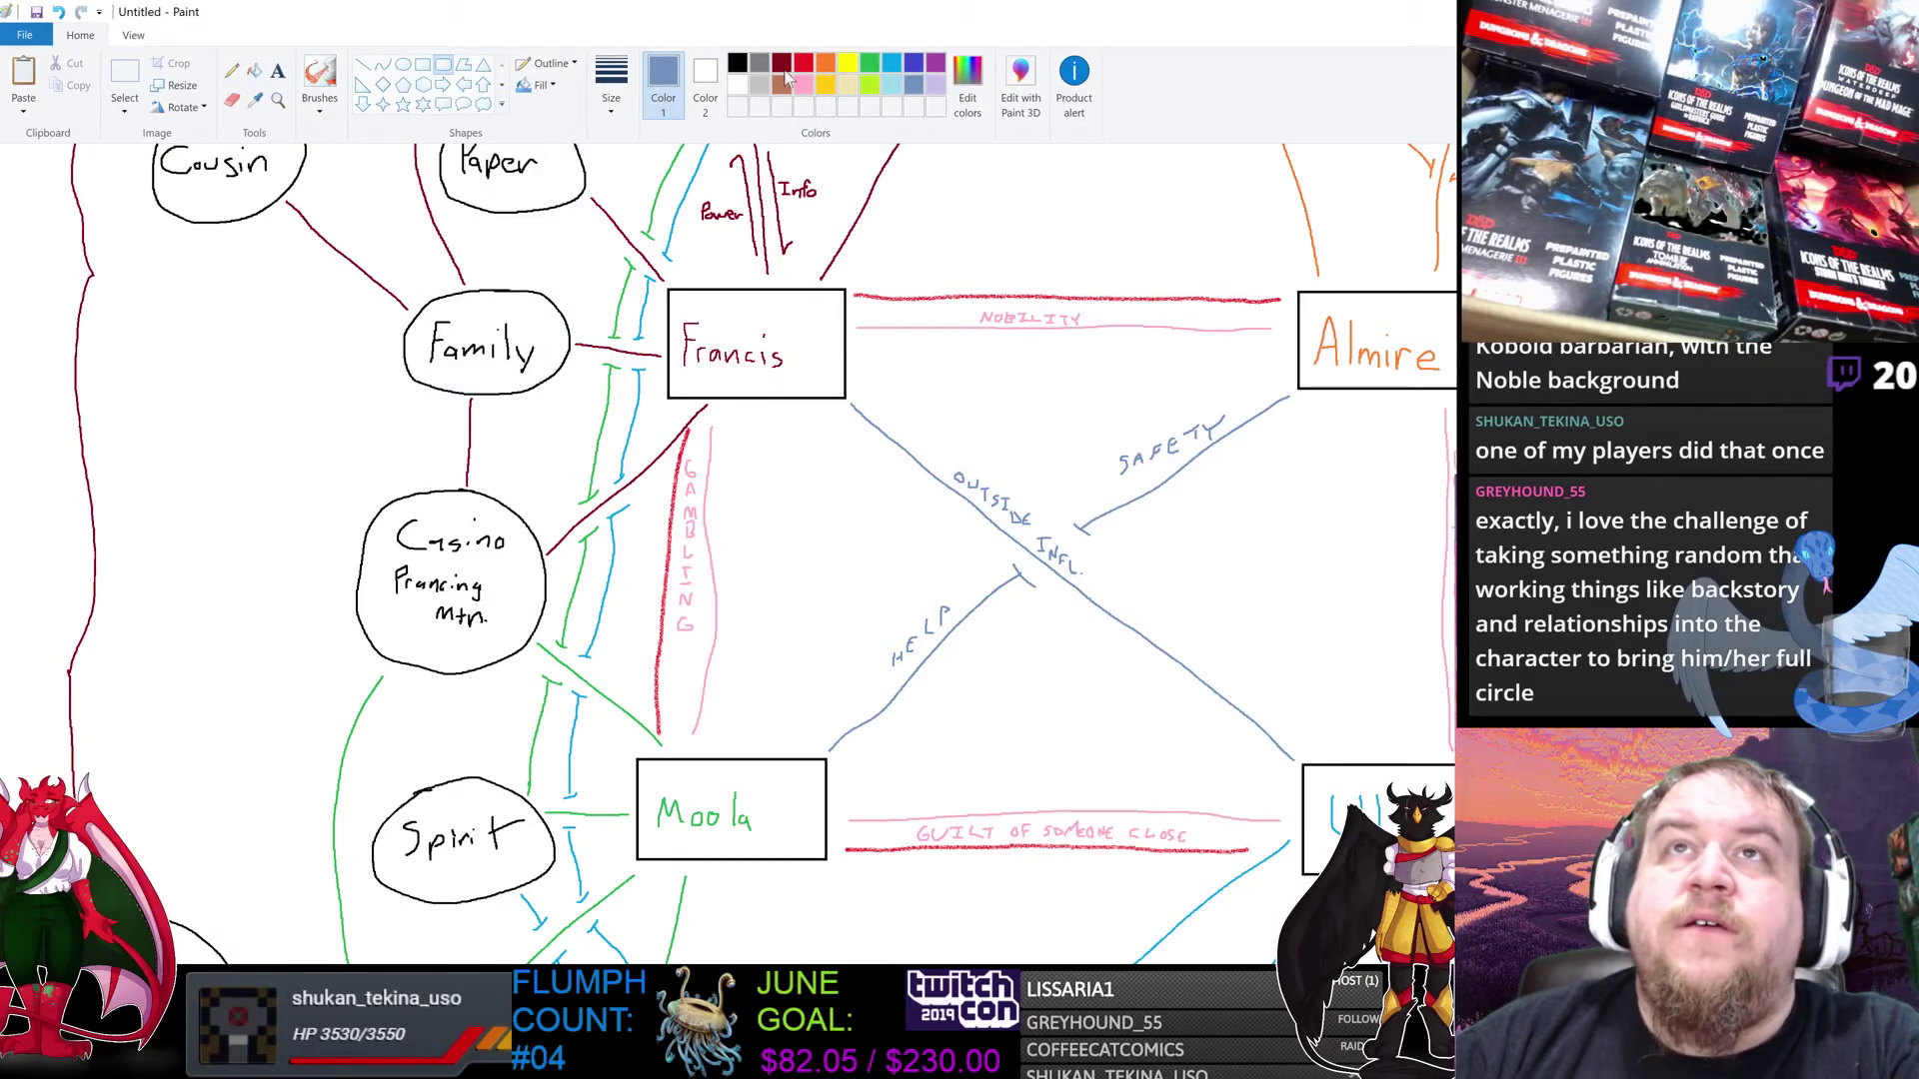
left_click(737, 63)
left_click_drag(1184, 521, 1354, 596)
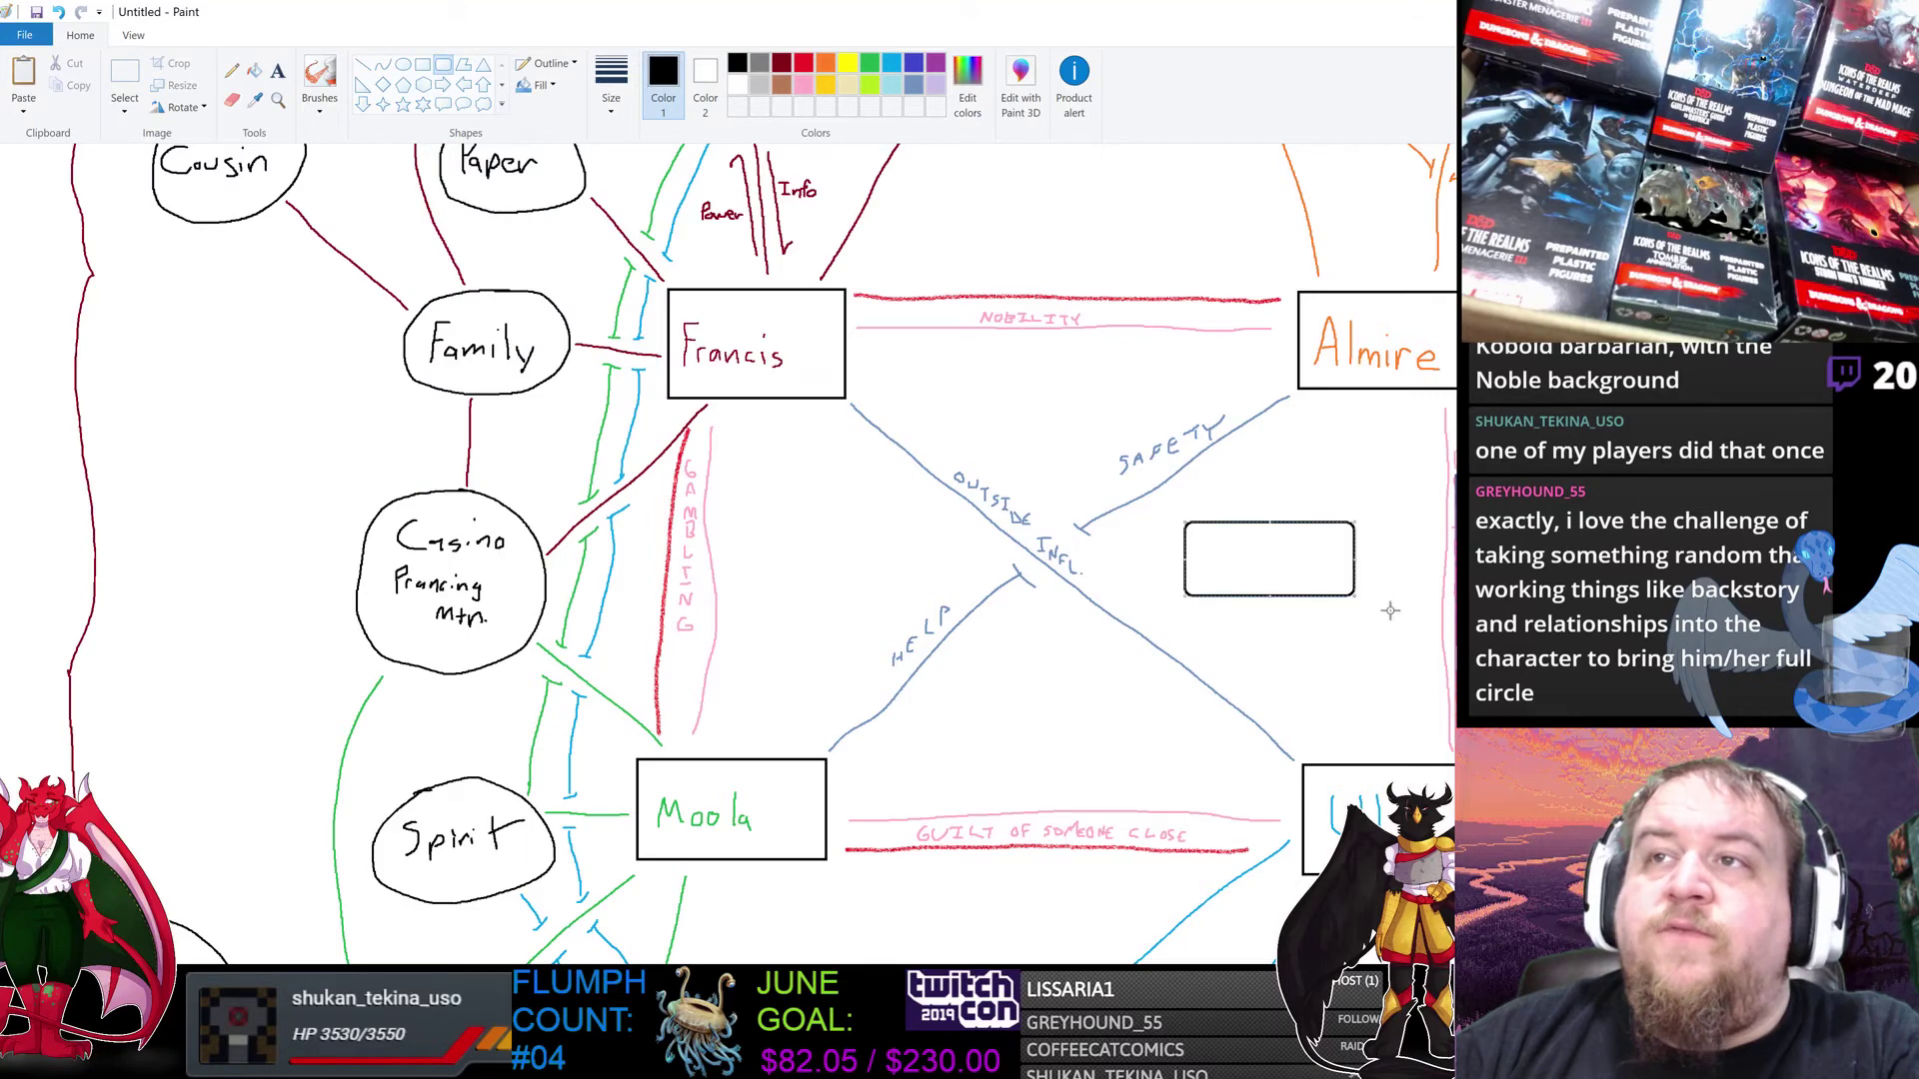
Step: Letter BODY in purple with the Pencil inside the new rounded rectangle
left_click(231, 70)
left_click(935, 63)
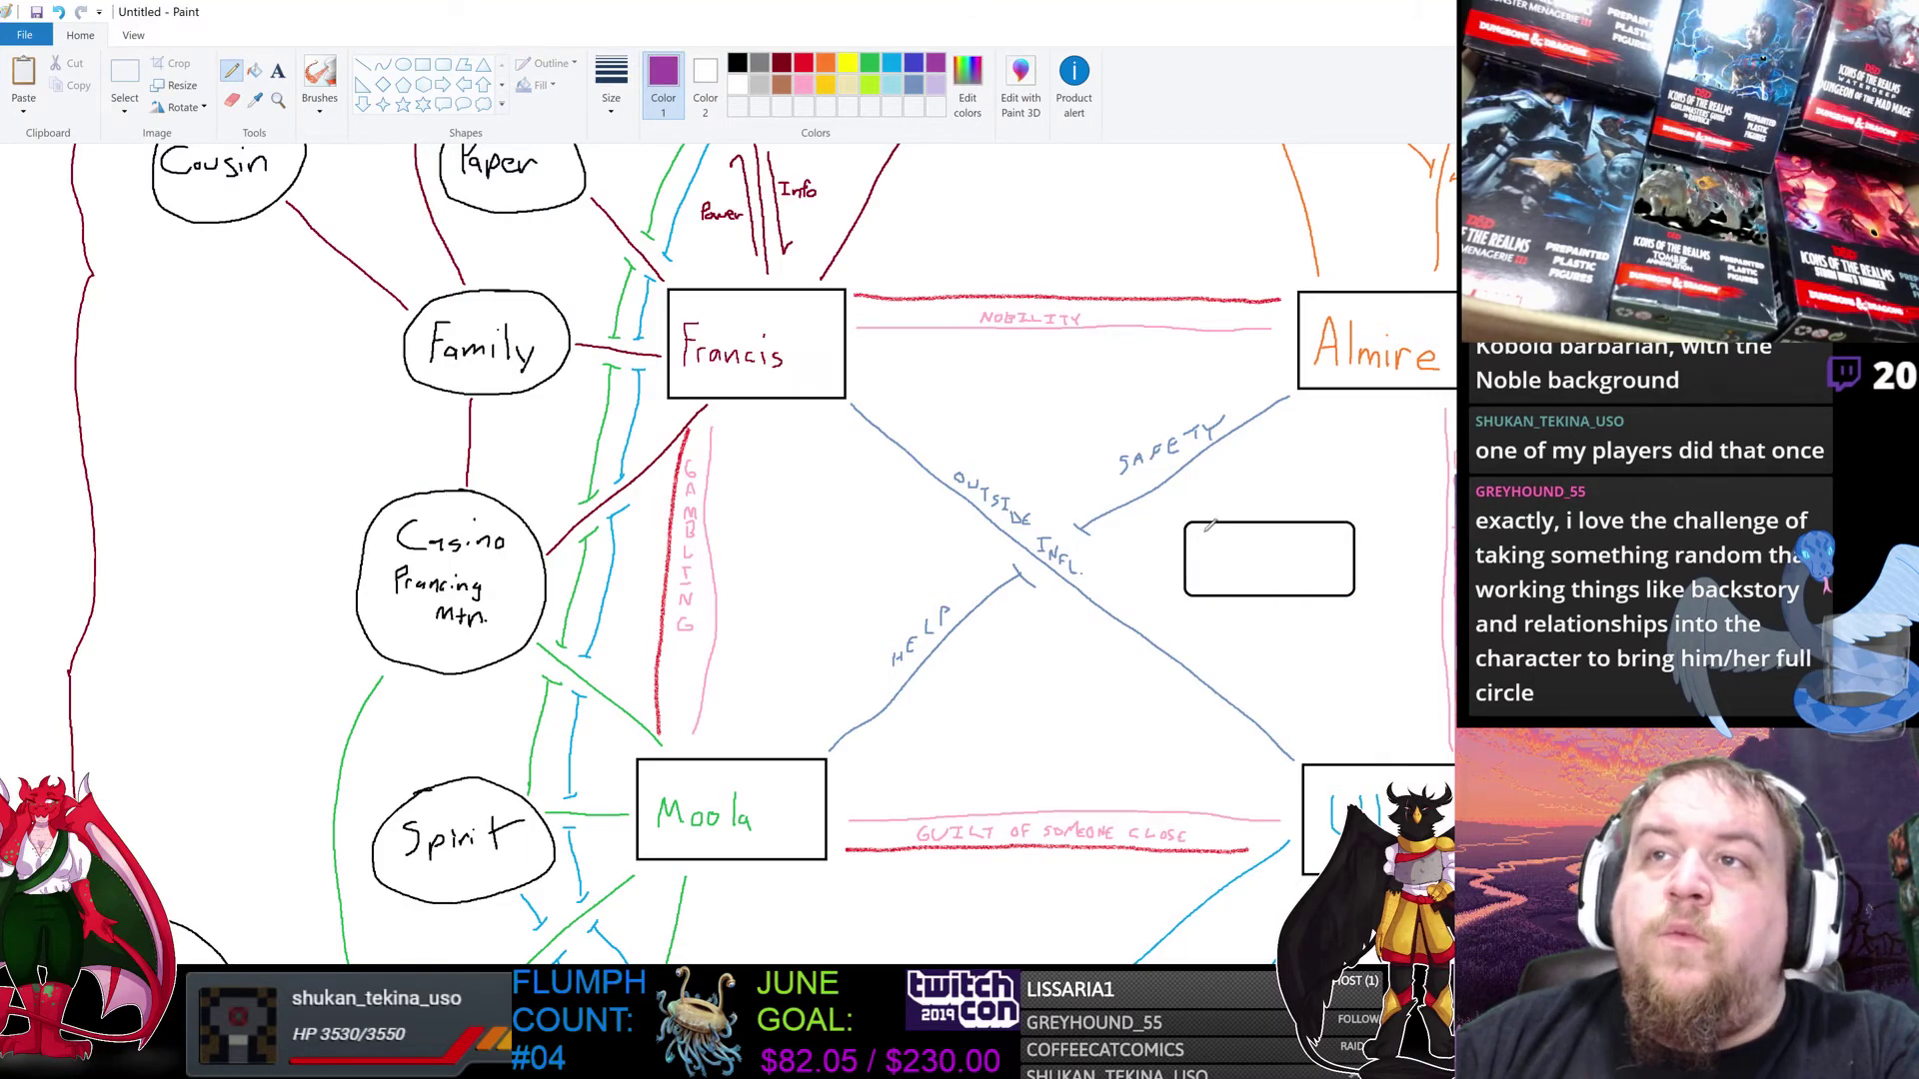
mouse_move(1204, 543)
left_mouse_down()
mouse_move(1227, 568)
mouse_move(1212, 530)
mouse_move(1240, 564)
mouse_move(1249, 536)
mouse_move(1265, 568)
mouse_move(1329, 533)
mouse_move(1307, 568)
left_mouse_up()
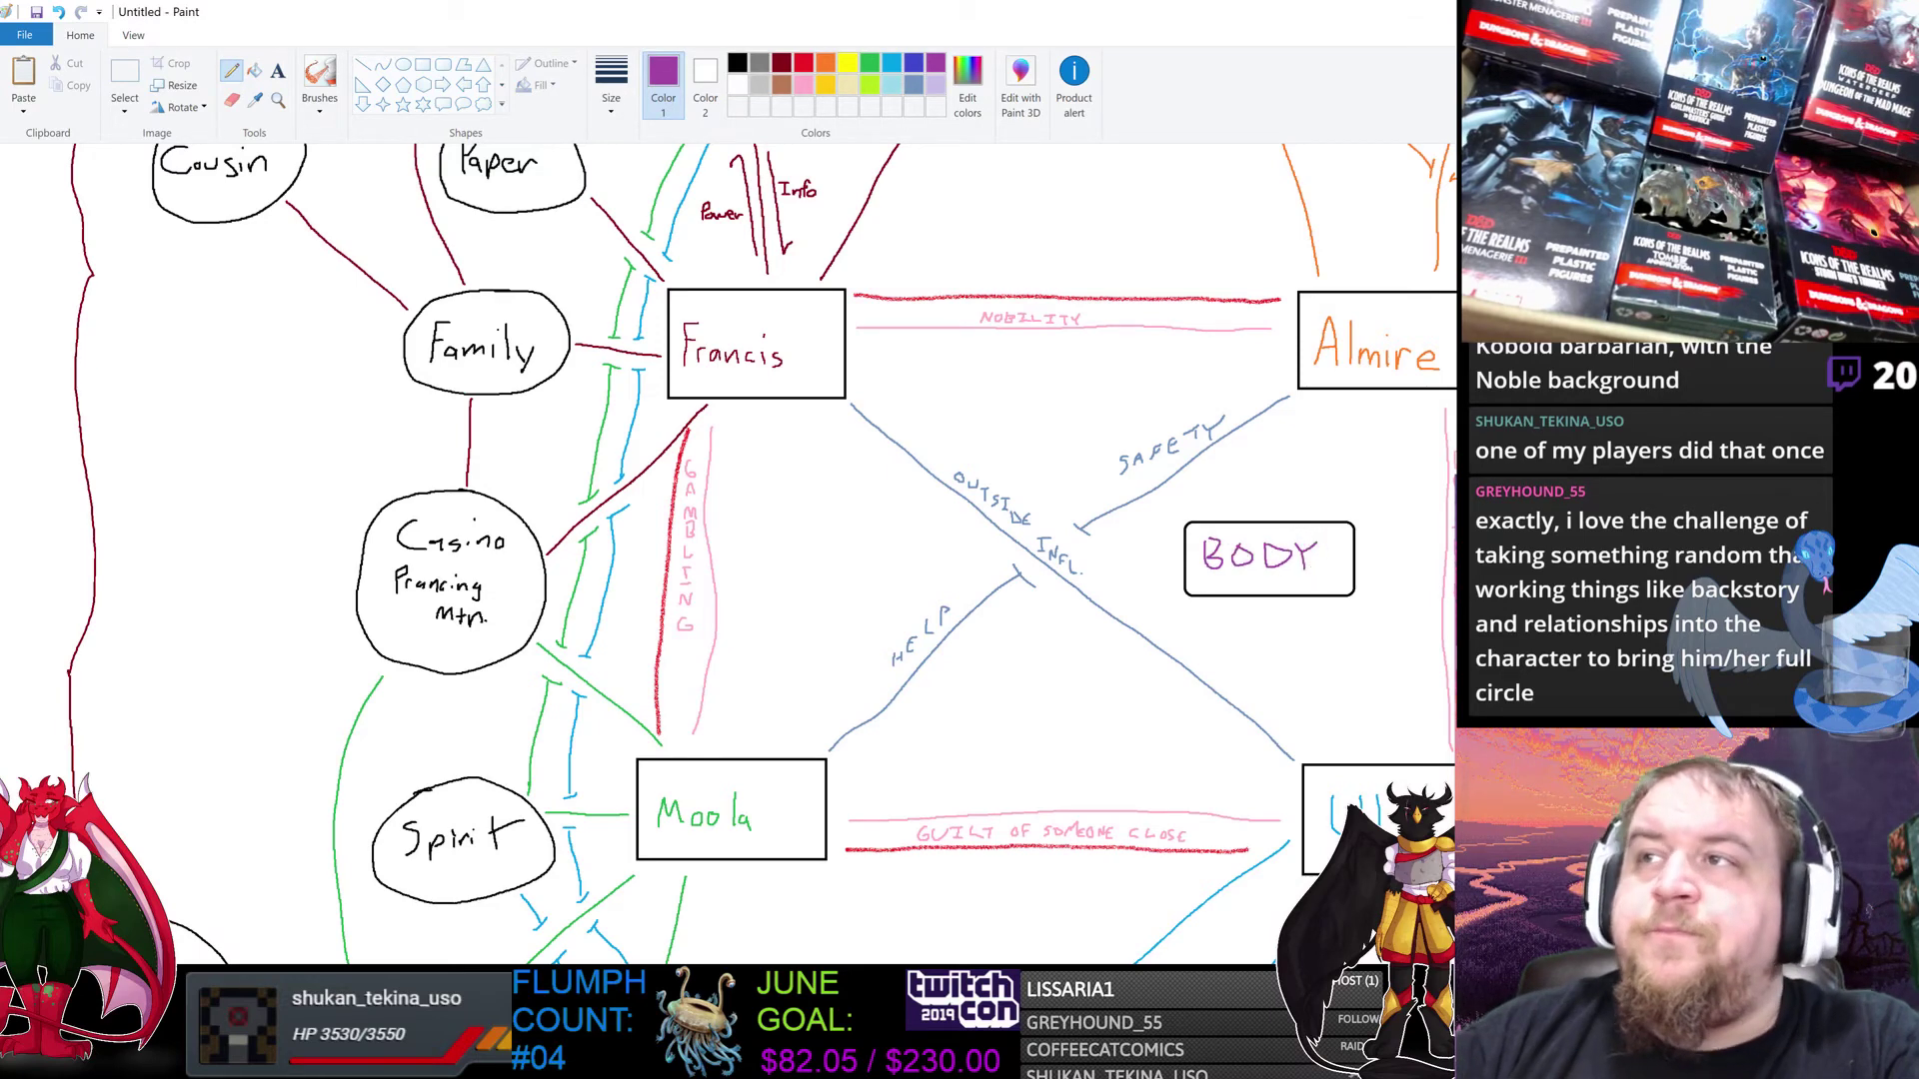
Step: Examine the bubbles around Francis and Moola for possible links to the BODY box
scroll(1061, 303, "down", 3)
scroll(1061, 302, "up", 1)
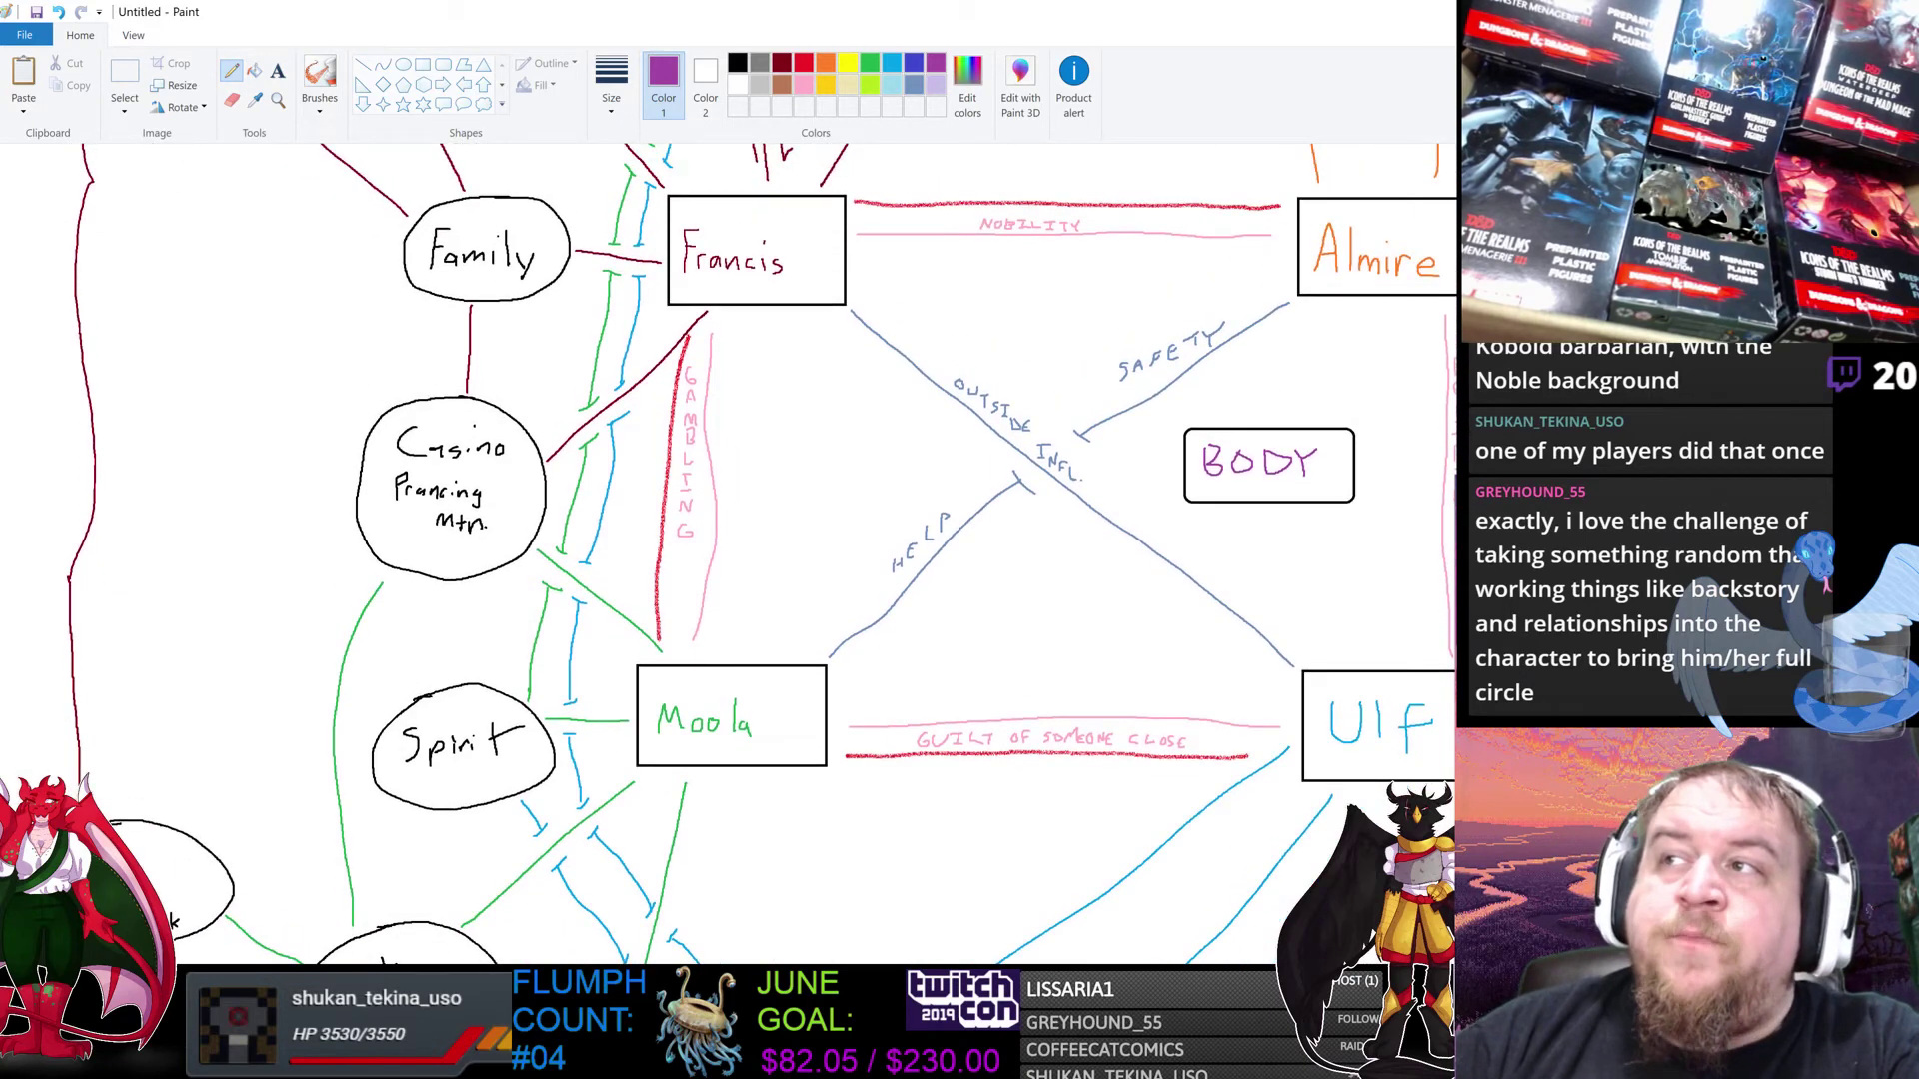
scroll(728, 554, "down", 5)
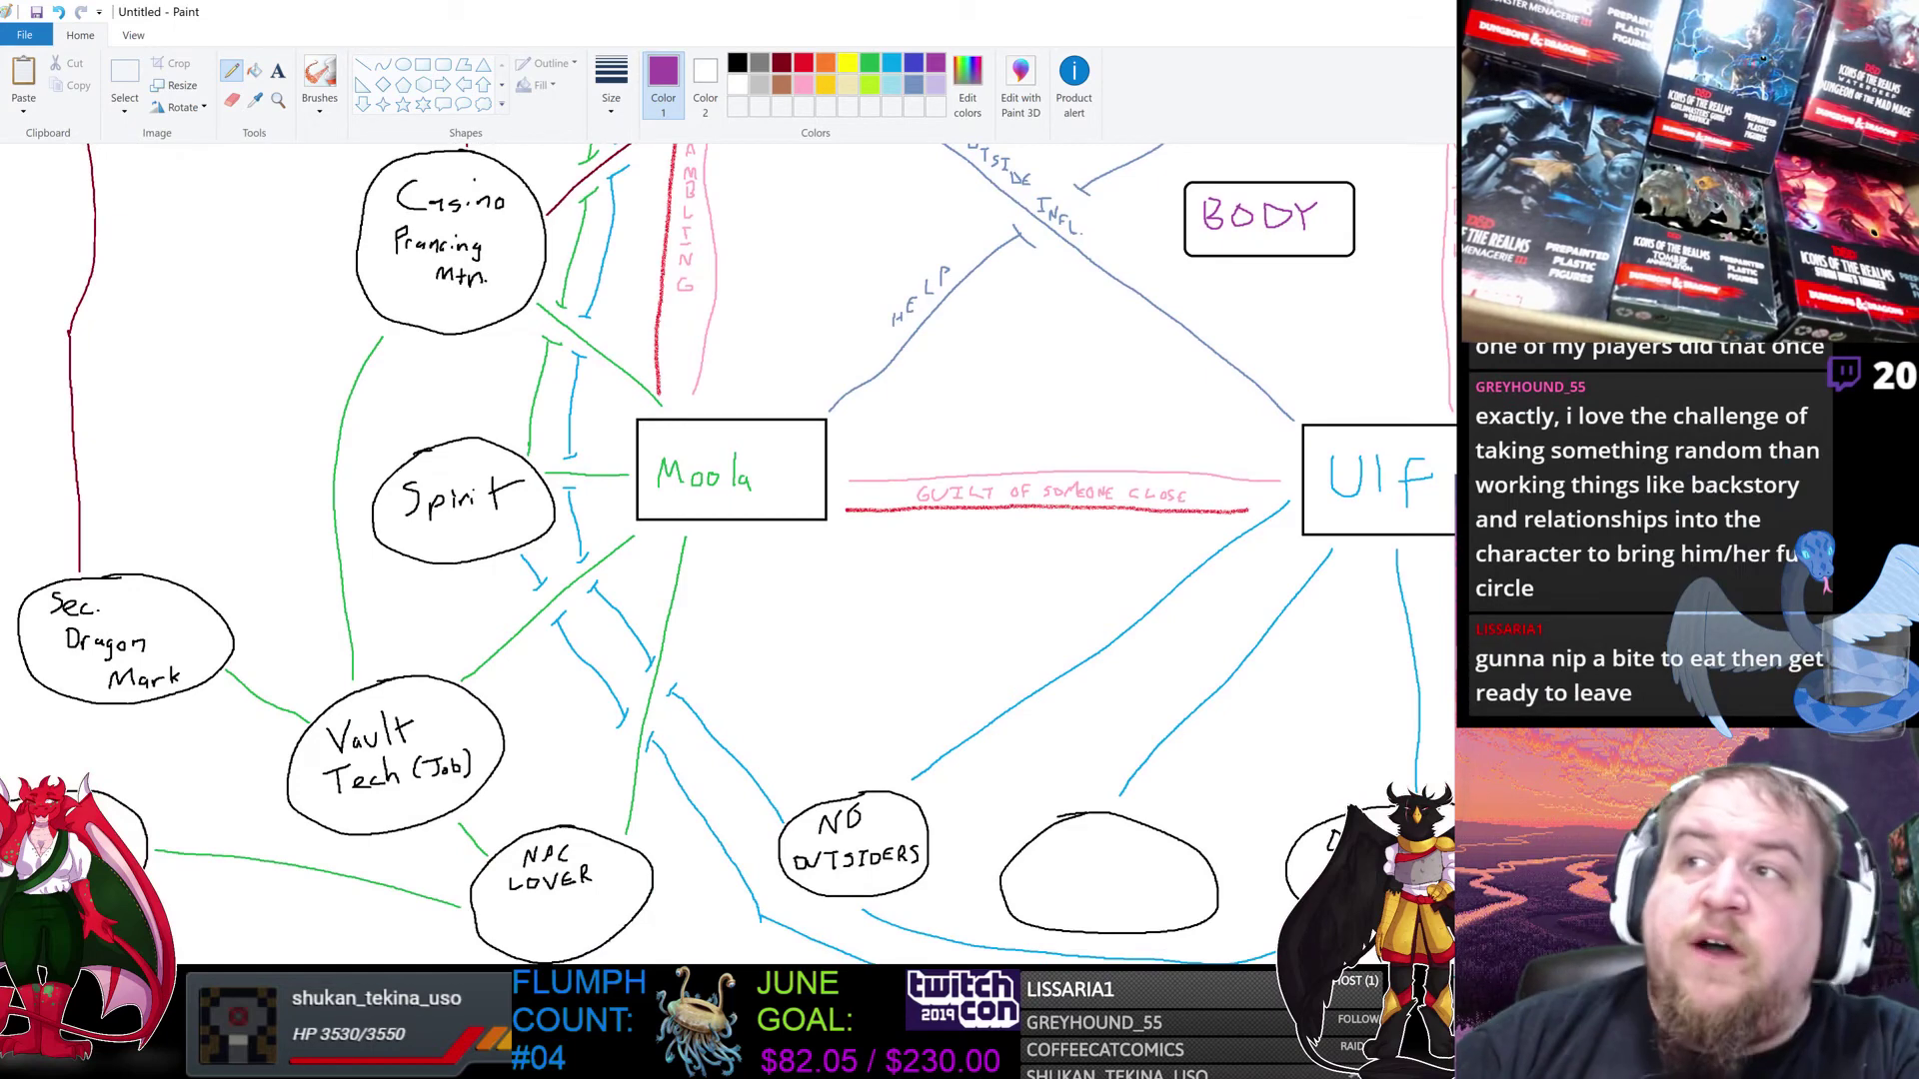
scroll(727, 555, "up", 7)
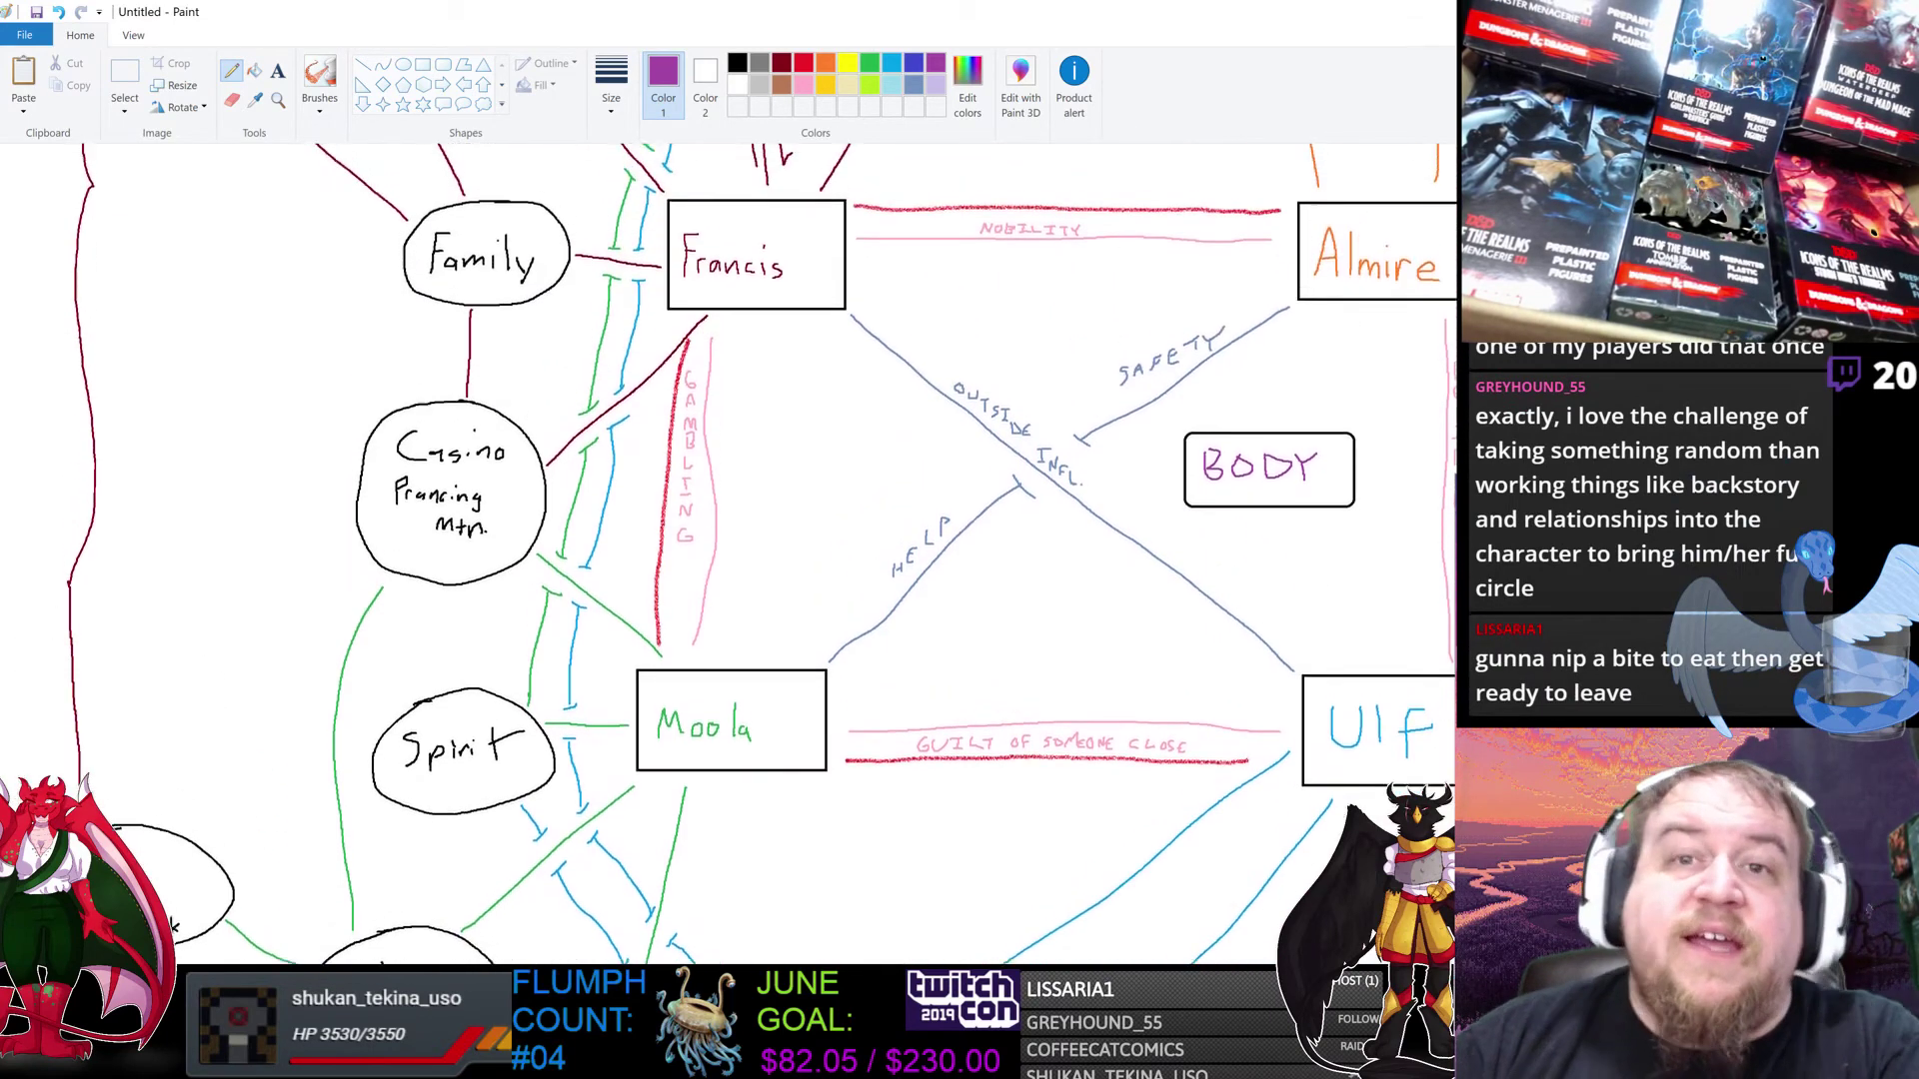
scroll(728, 555, "up", 1)
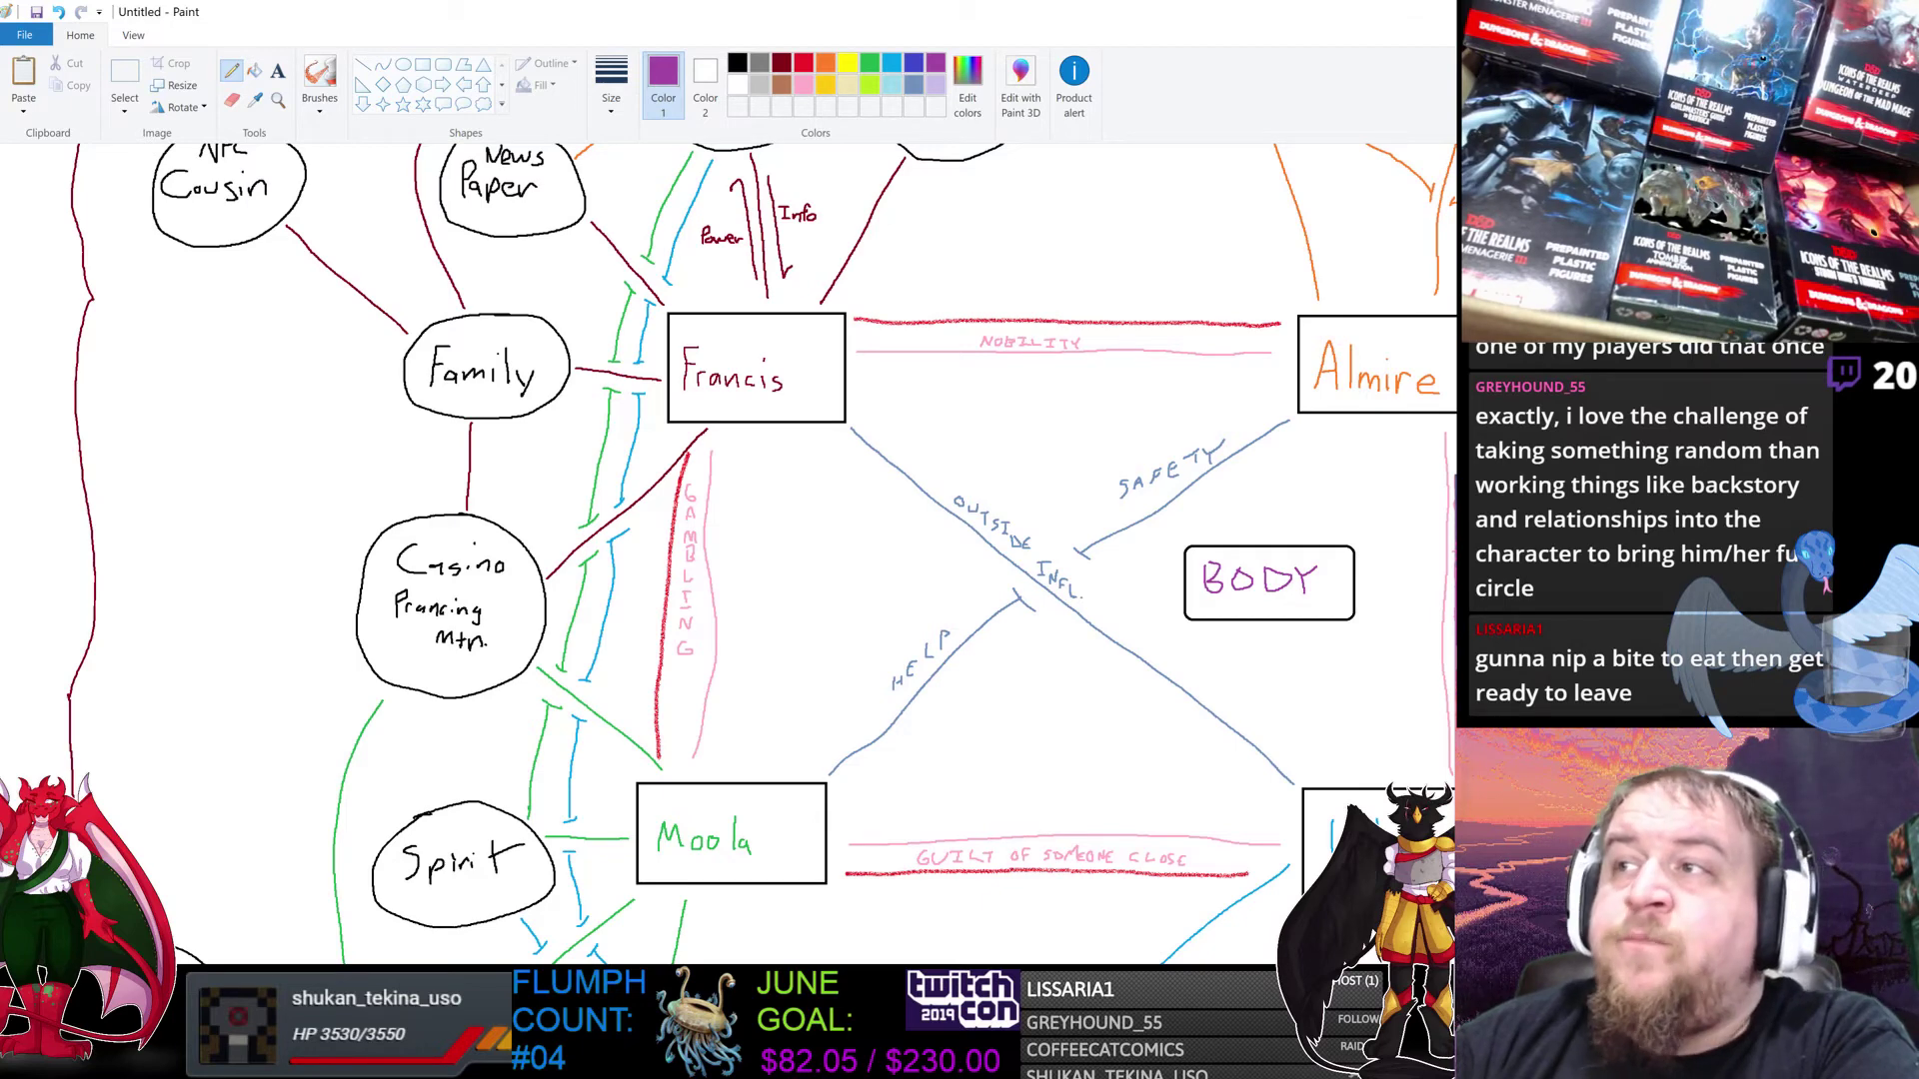
scroll(762, 552, "up", 5)
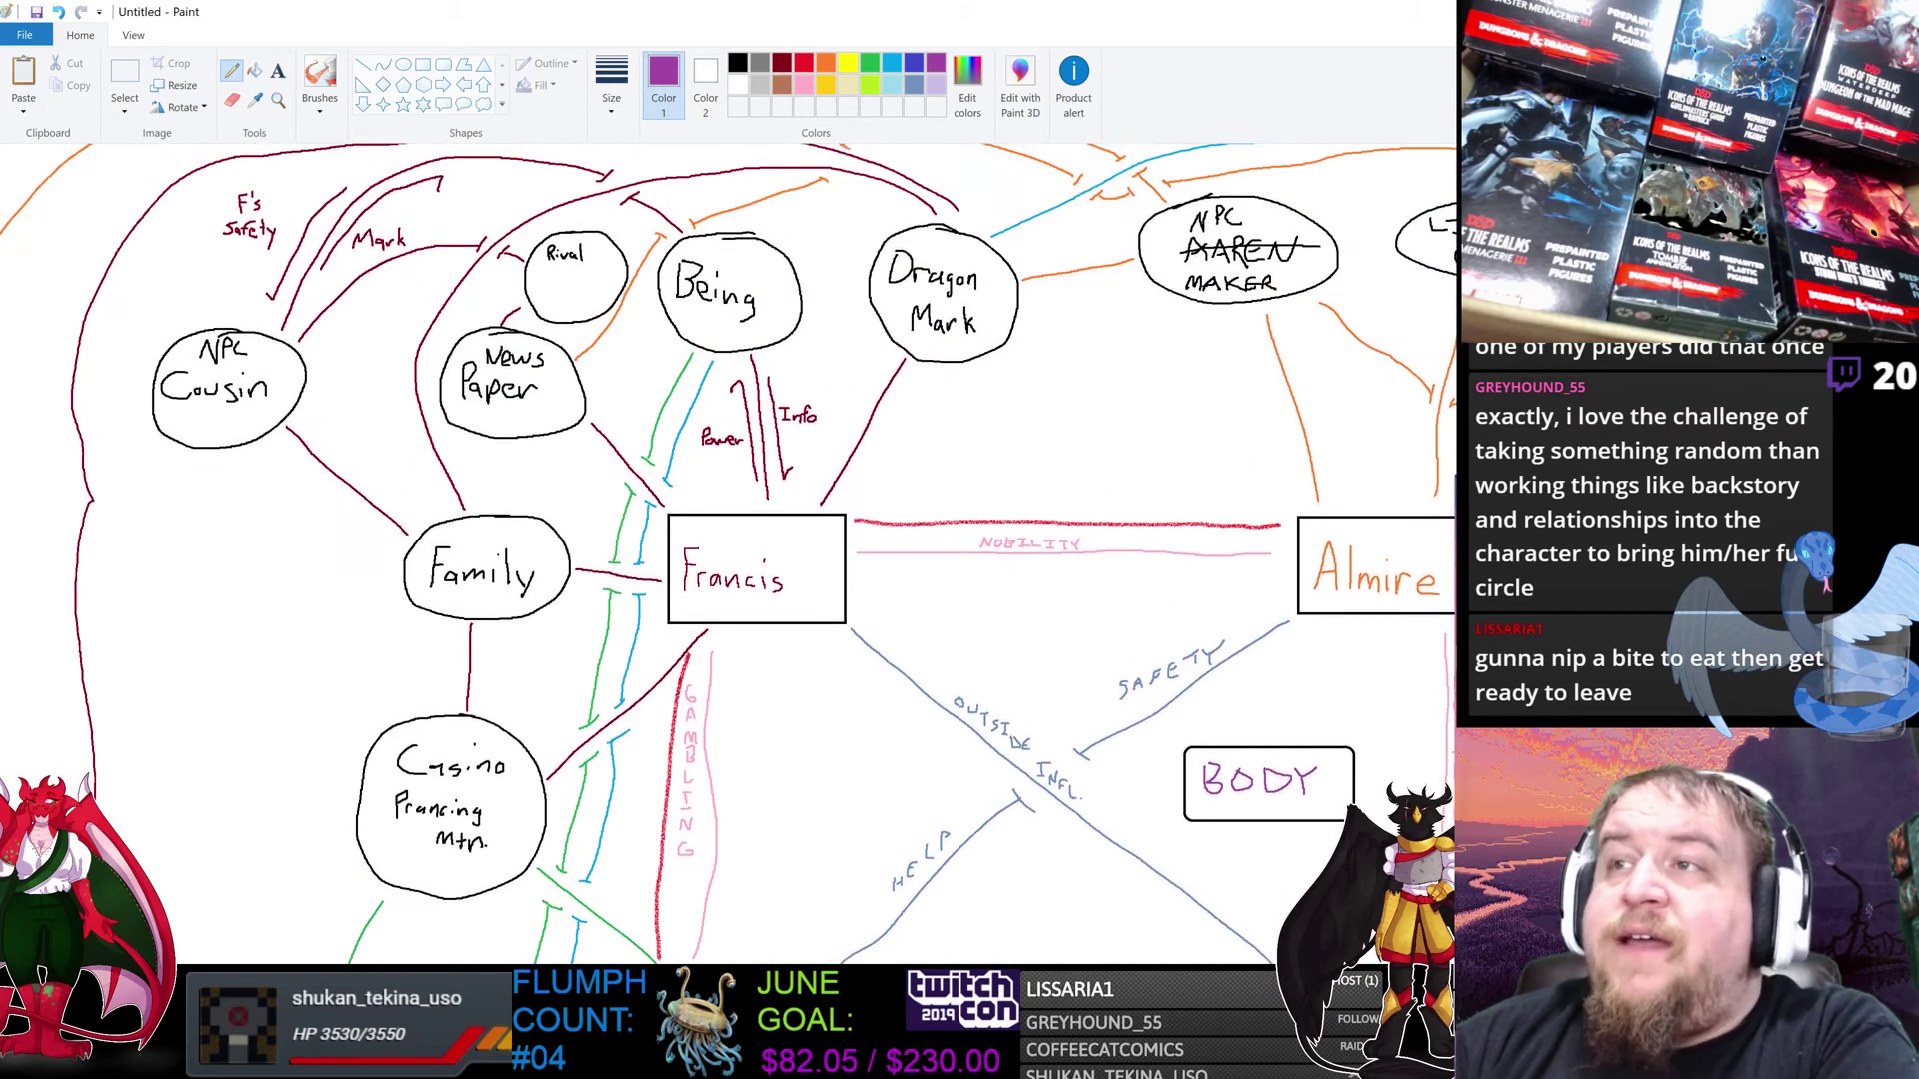
scroll(728, 553, "down", 2)
scroll(729, 553, "down", 3)
Step: Draw a purple line from the BODY box to the NPC MAINT. bubble, broken with end bars on both sides of the REBIRTH lines
scroll(728, 553, "right", 3)
scroll(1084, 572, "right", 6)
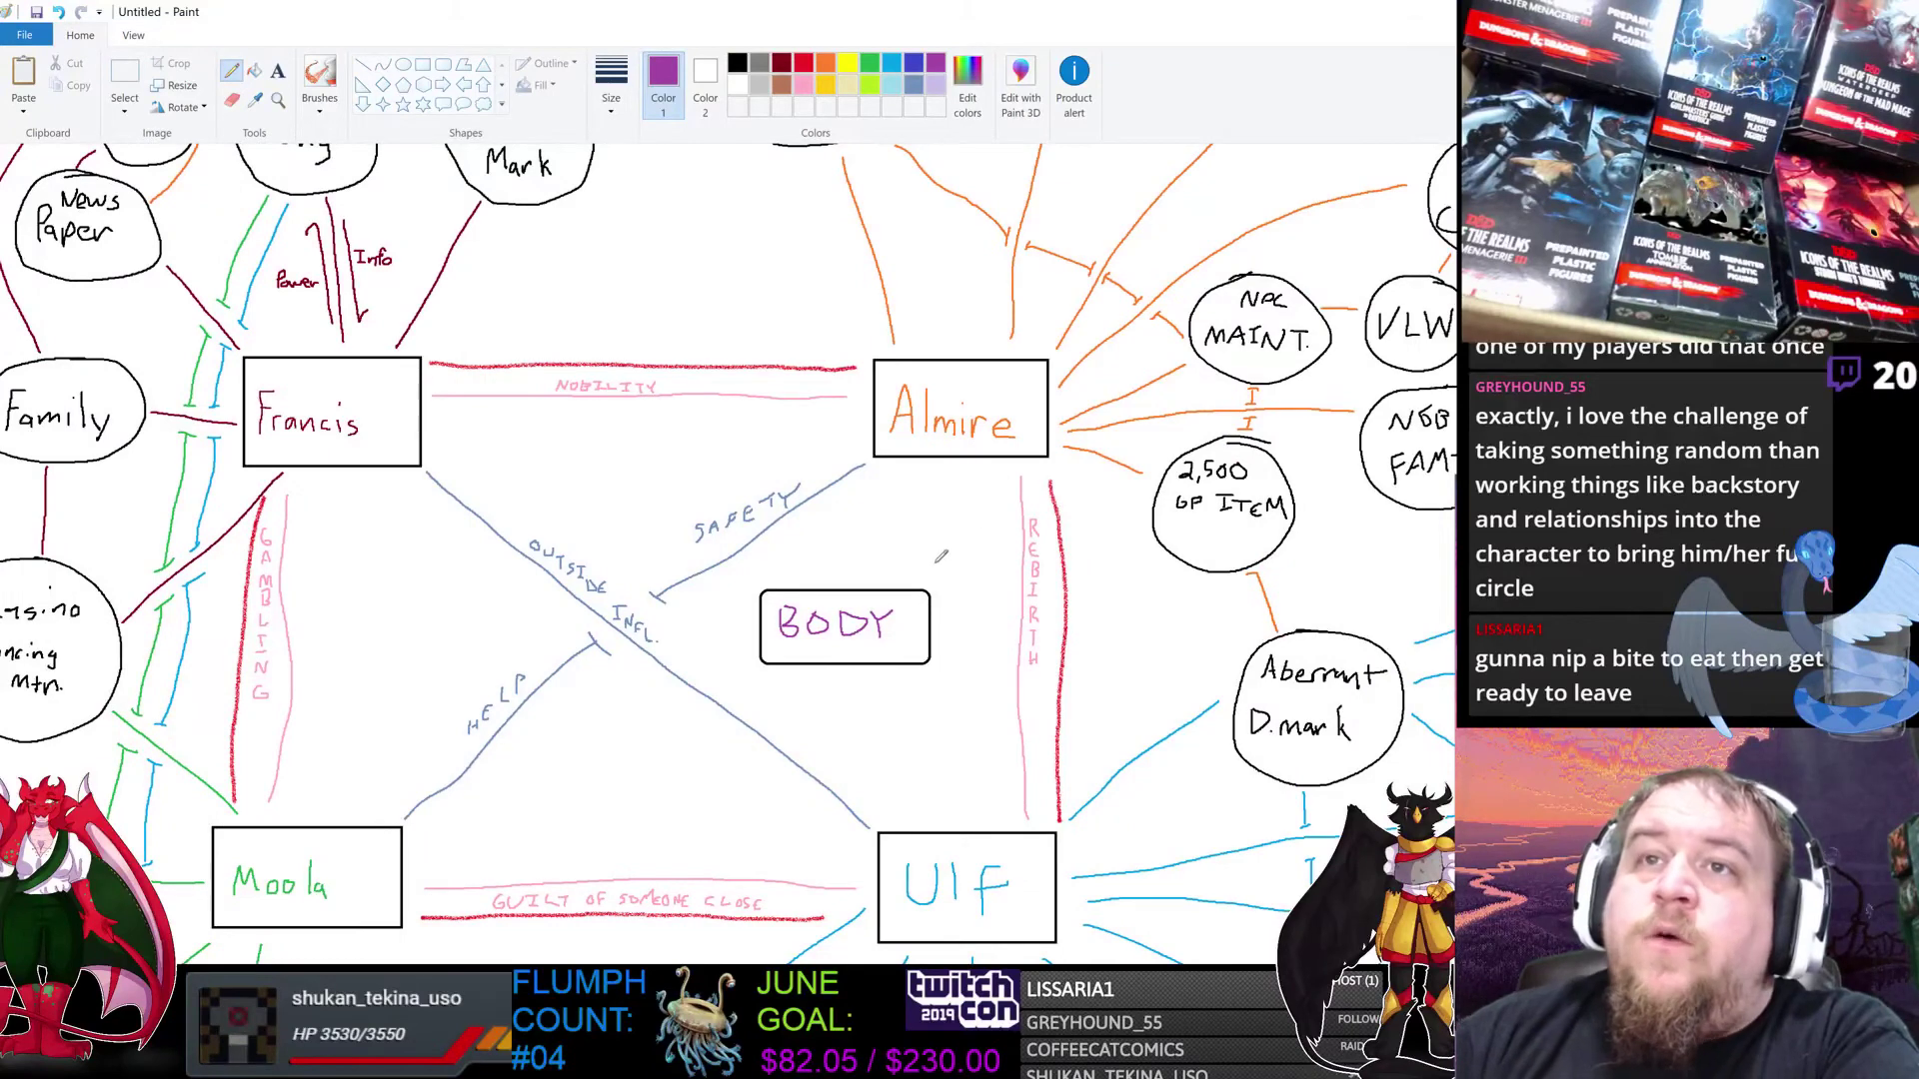
mouse_move(894, 579)
left_mouse_down()
mouse_move(1002, 514)
mouse_move(1010, 530)
mouse_move(1087, 505)
mouse_move(1214, 378)
left_mouse_up()
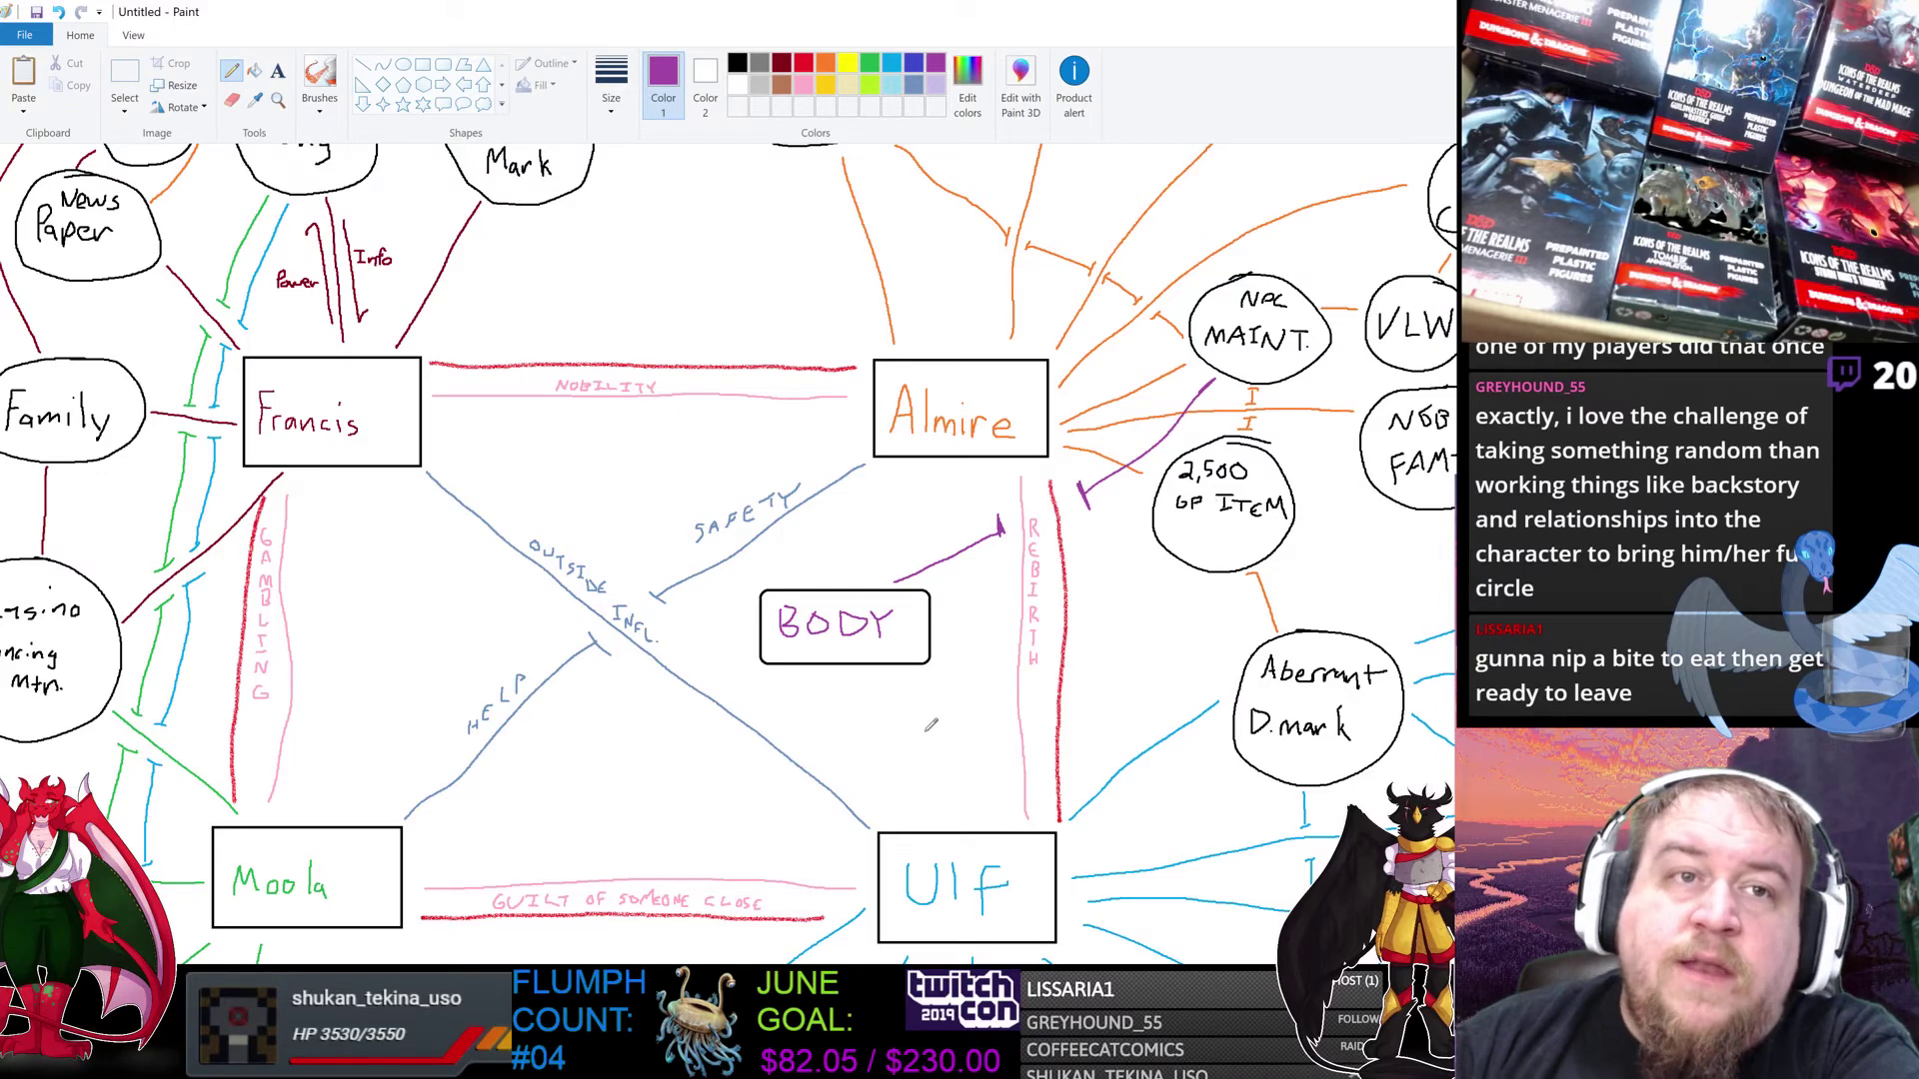
Step: Review the four character boxes and Moola's nearby bubbles for further connections to the BODY box
scroll(728, 552, "left", 5)
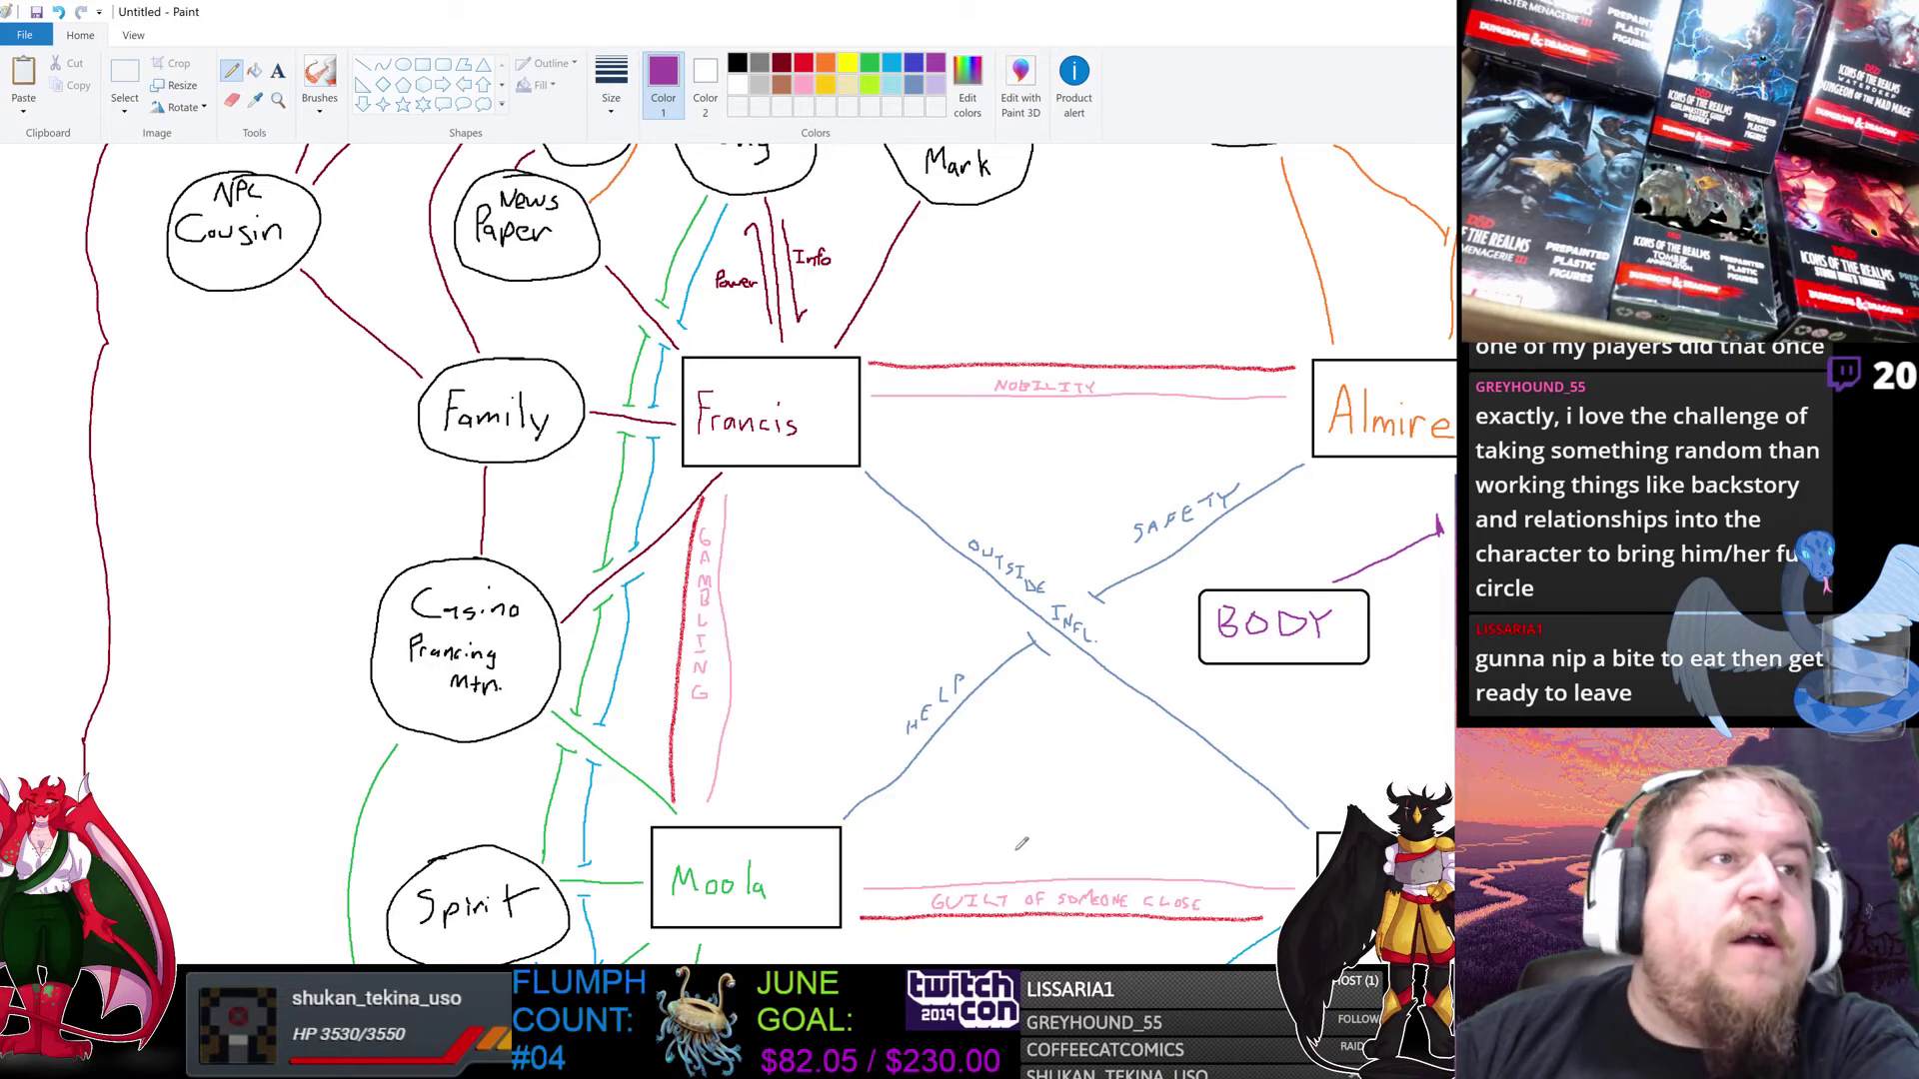
scroll(728, 552, "right", 5)
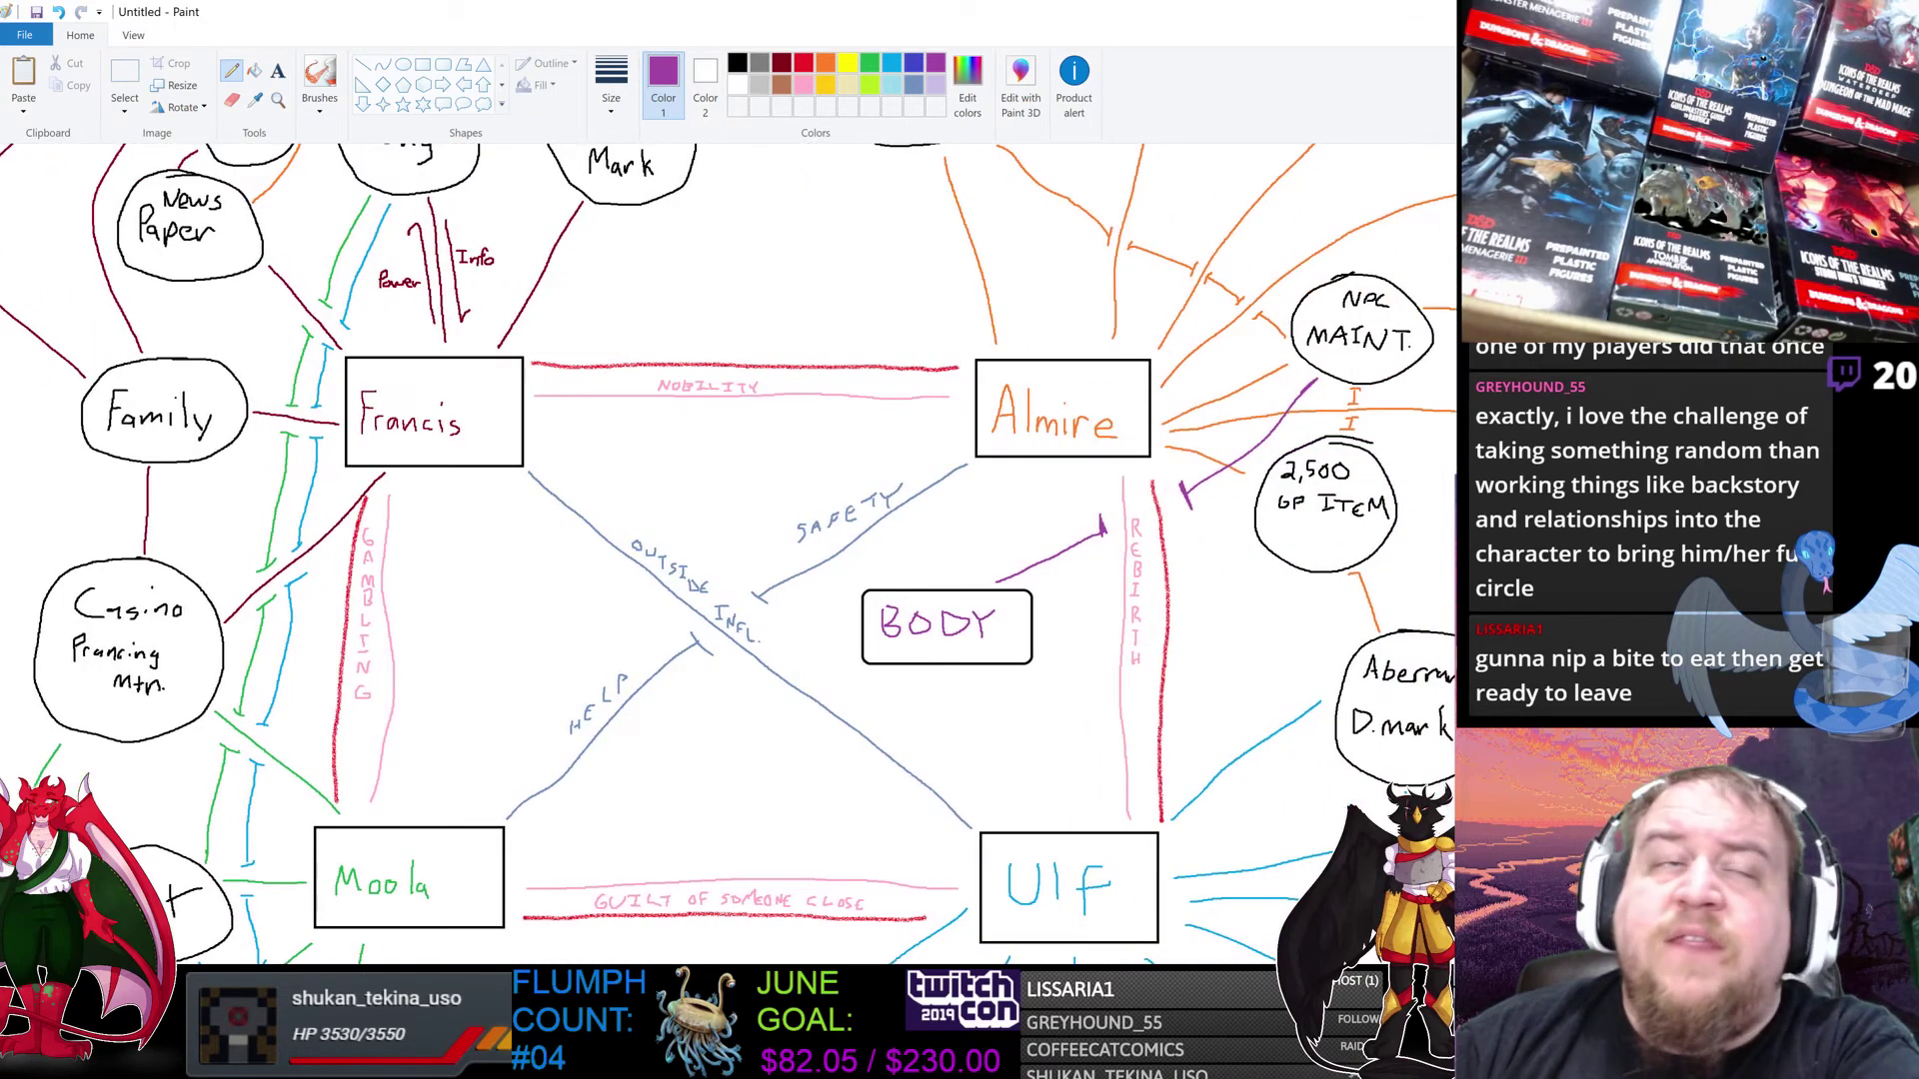
scroll(729, 553, "right", 1)
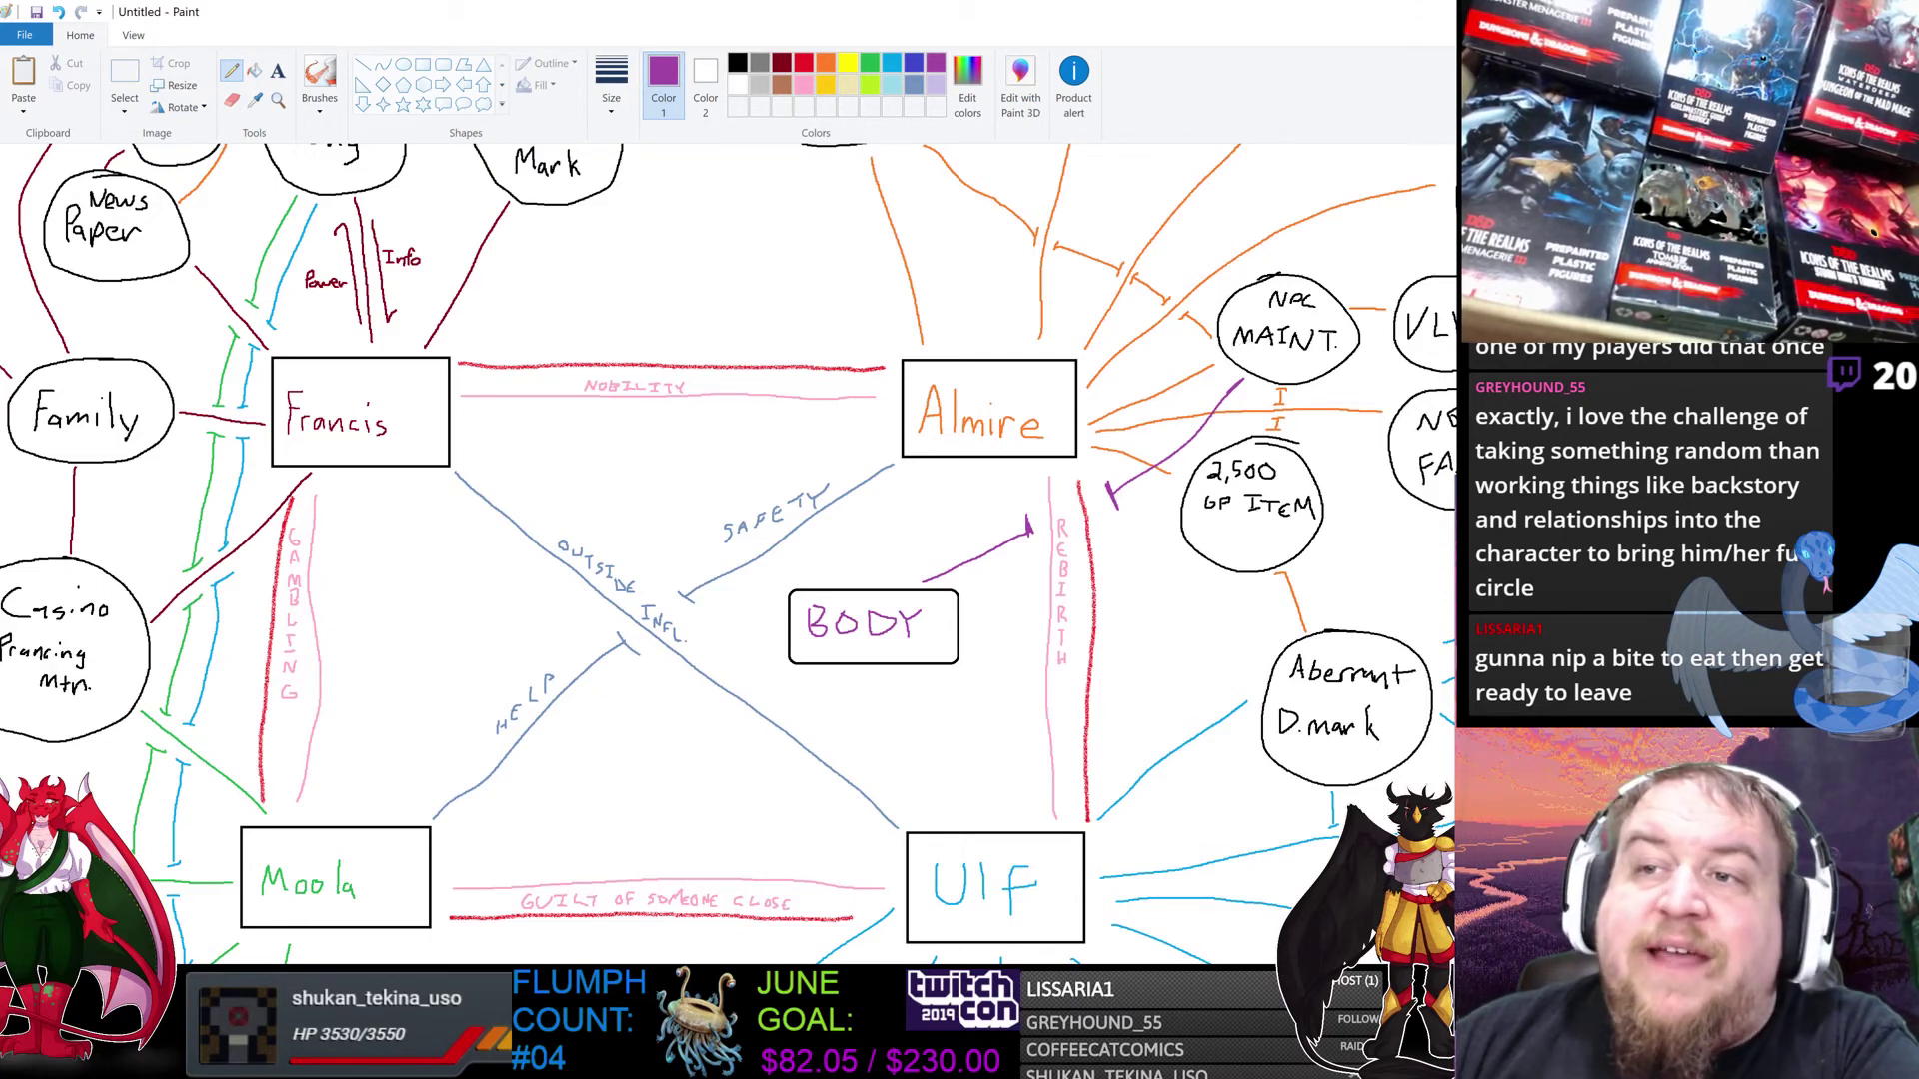
scroll(728, 553, "left", 5)
scroll(729, 552, "down", 5)
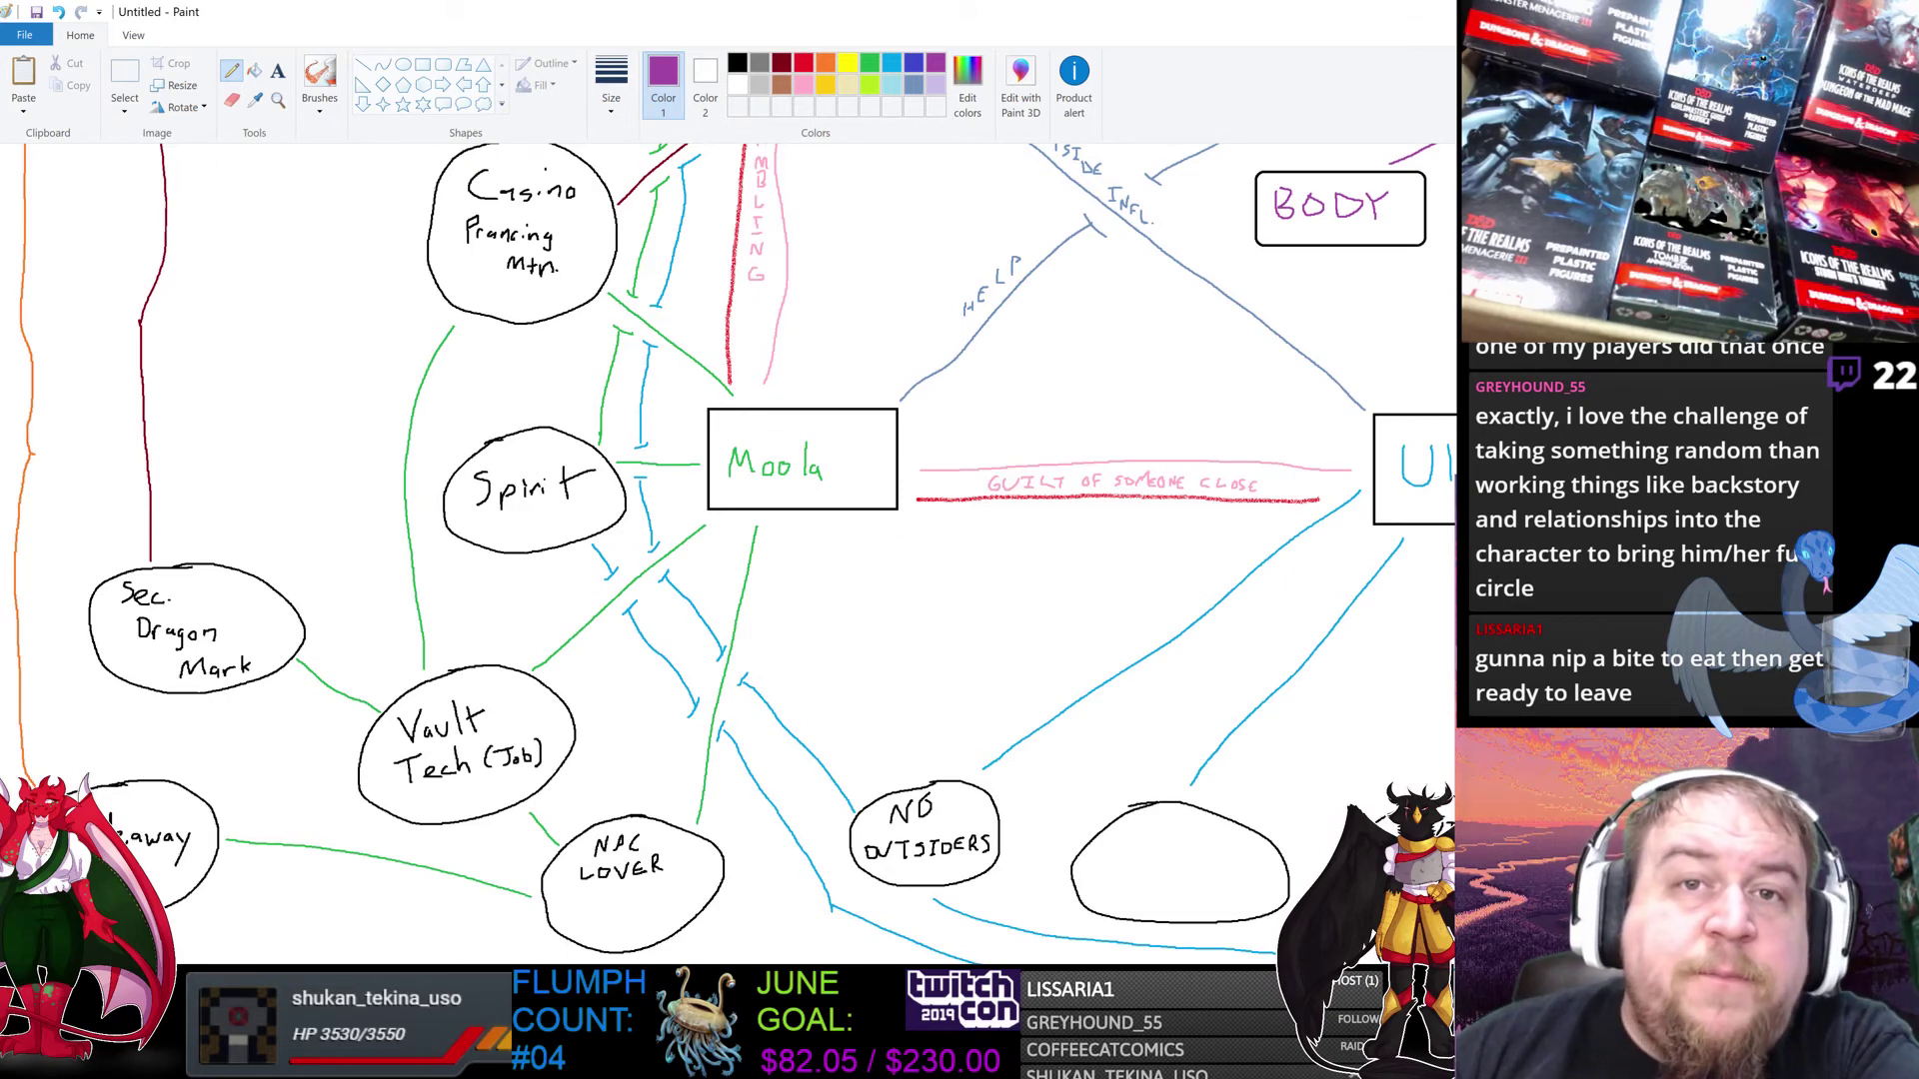
scroll(735, 552, "up", 5)
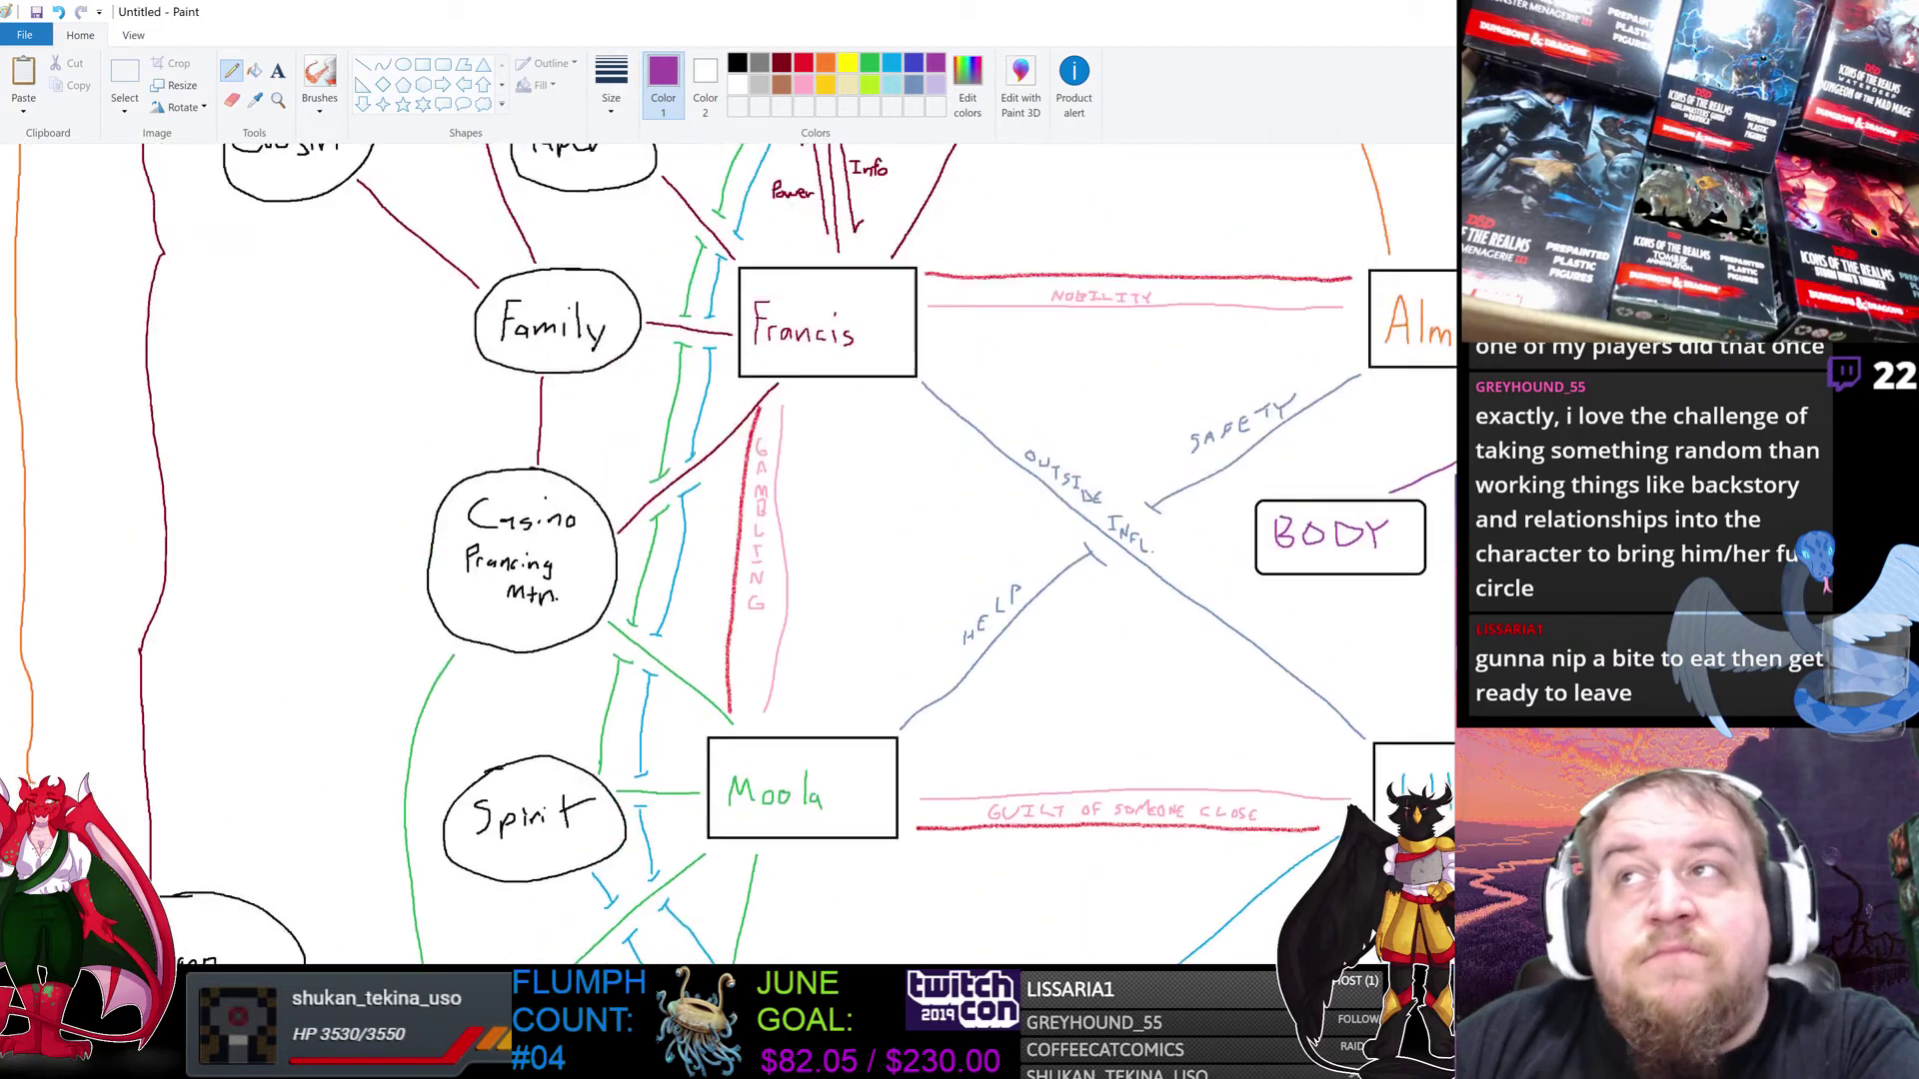
Step: Undo the purple connecting line and the BODY lettering, leaving the rounded rectangle empty
scroll(1187, 756, "right", 3)
key("ctrl+z")
key("ctrl+z")
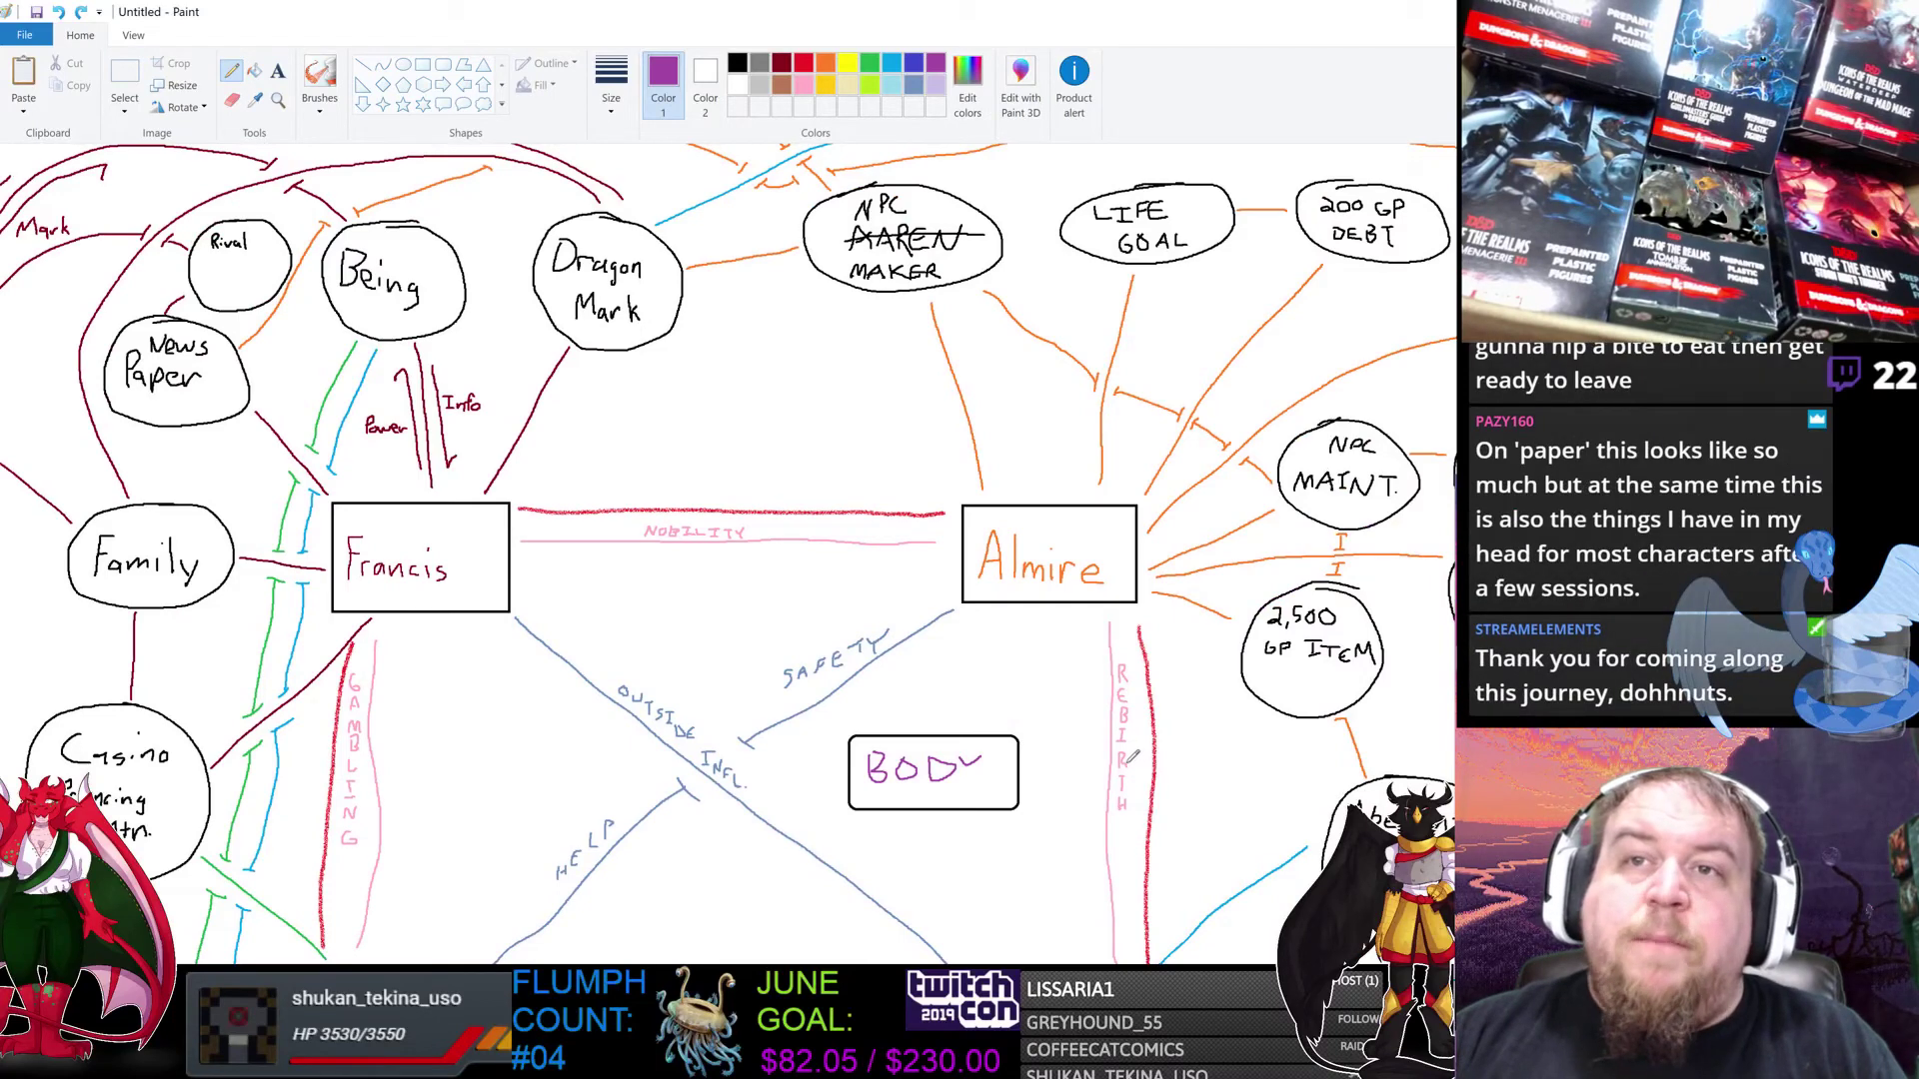
key("ctrl+z")
key("ctrl+z")
key("ctrl+z")
key("ctrl+z")
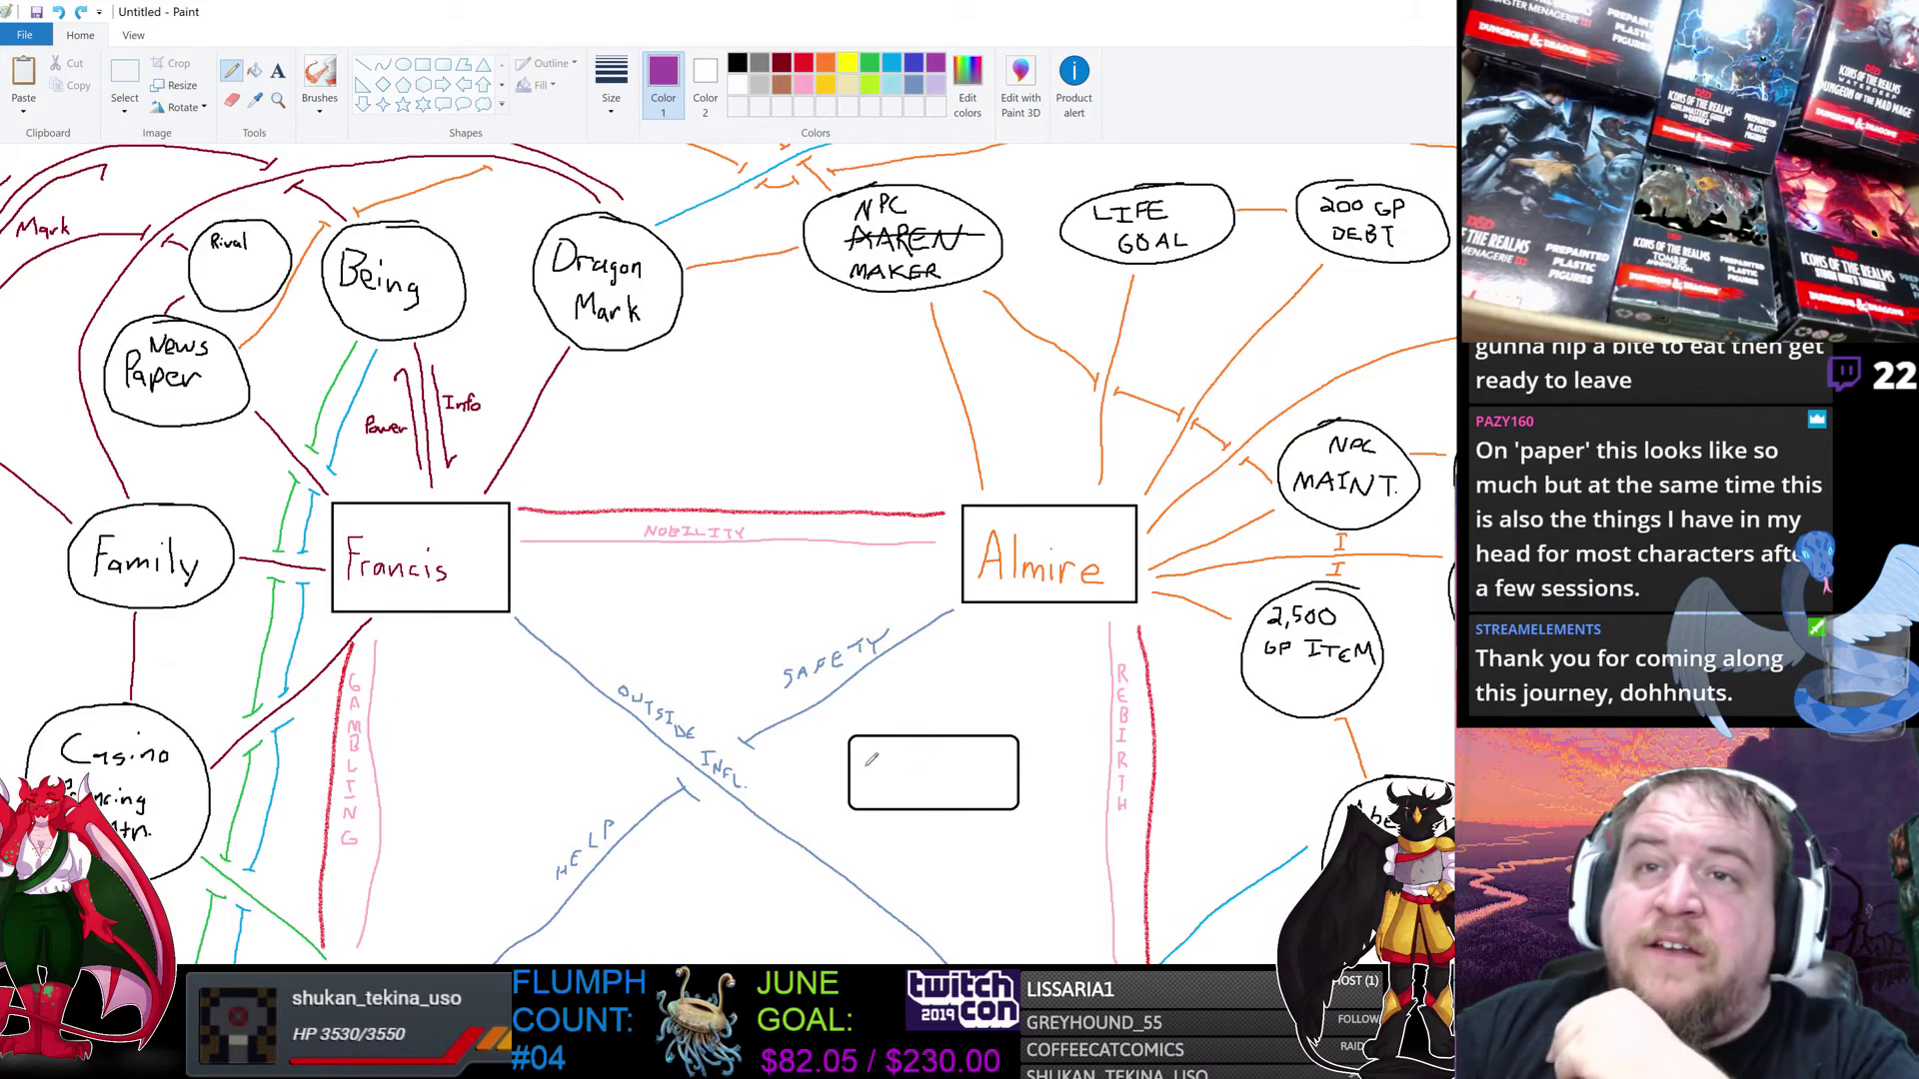
Step: Letter SCANDAL in purple inside the empty rounded rectangle between the diagonals and the REBIRTH connection
mouse_move(885, 752)
left_mouse_down()
mouse_move(861, 787)
mouse_move(985, 756)
mouse_move(1014, 783)
left_mouse_up()
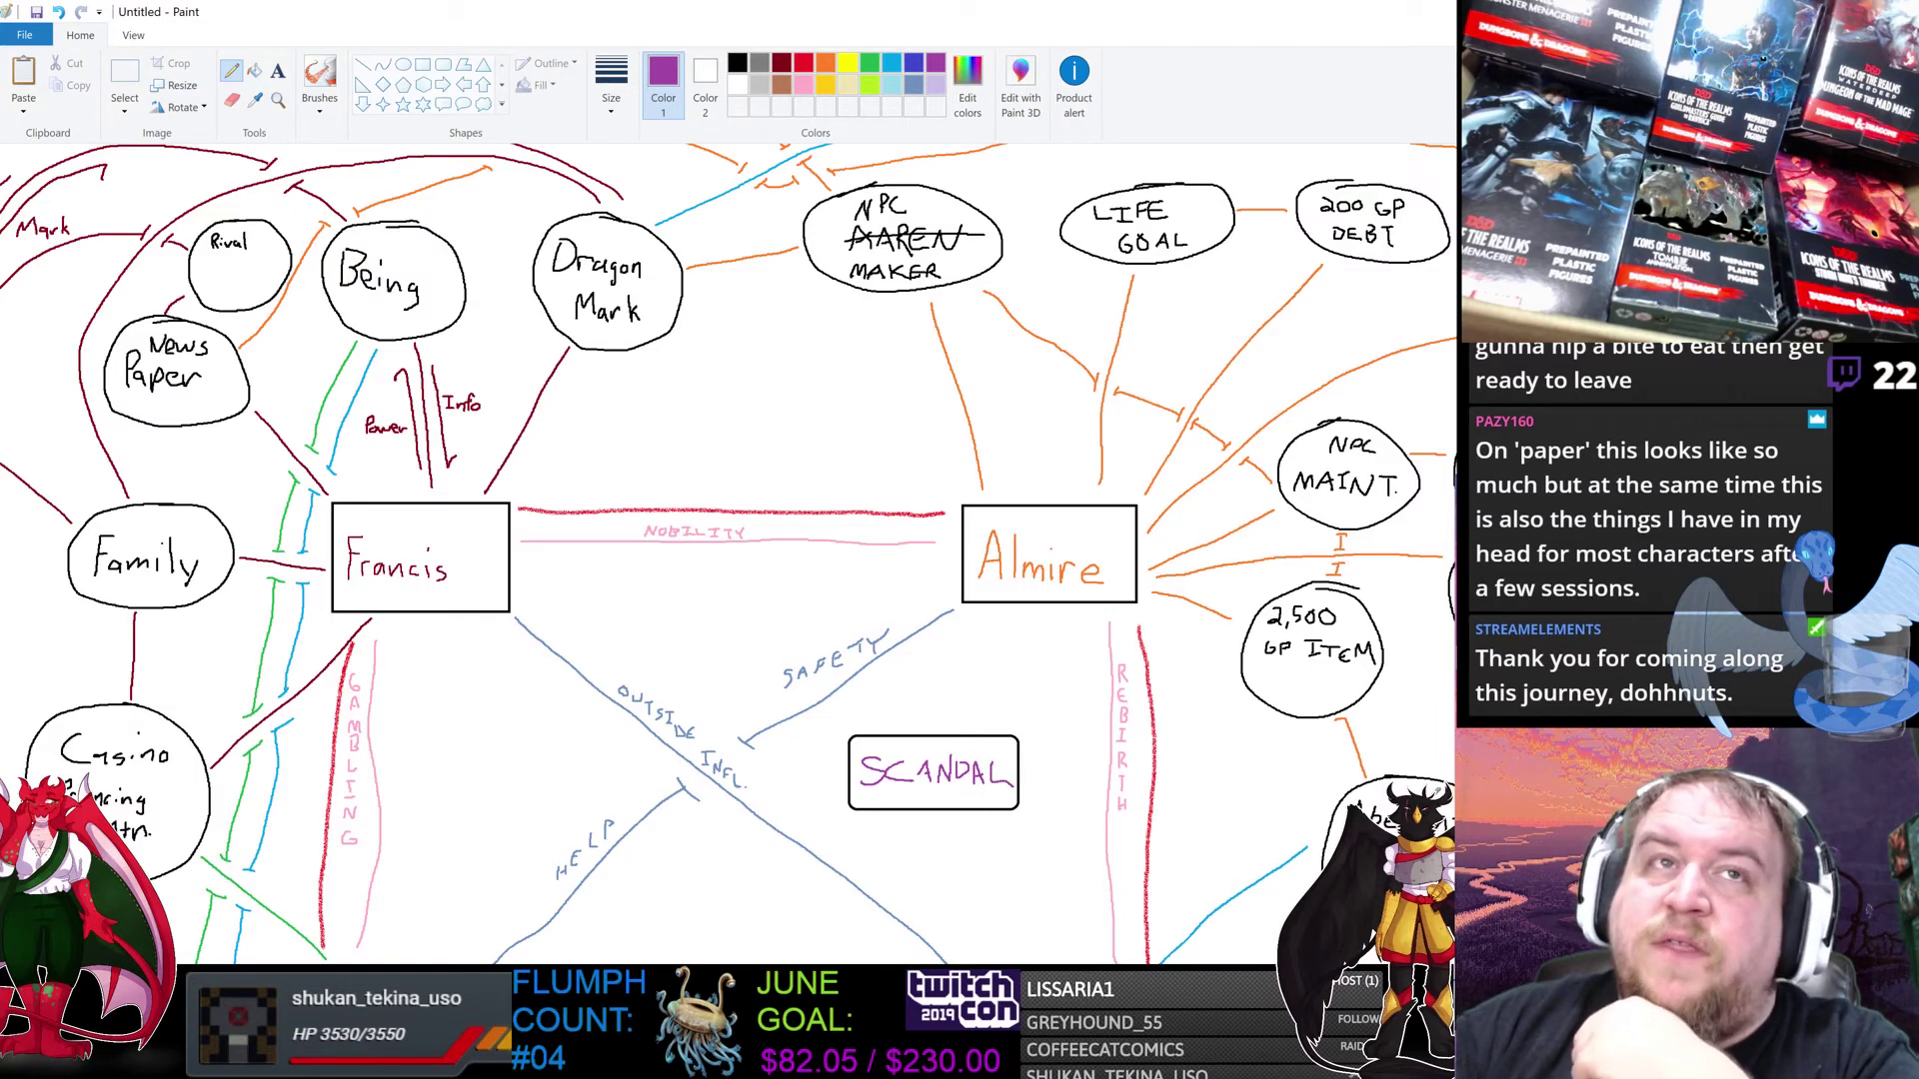
scroll(729, 553, "down", 5)
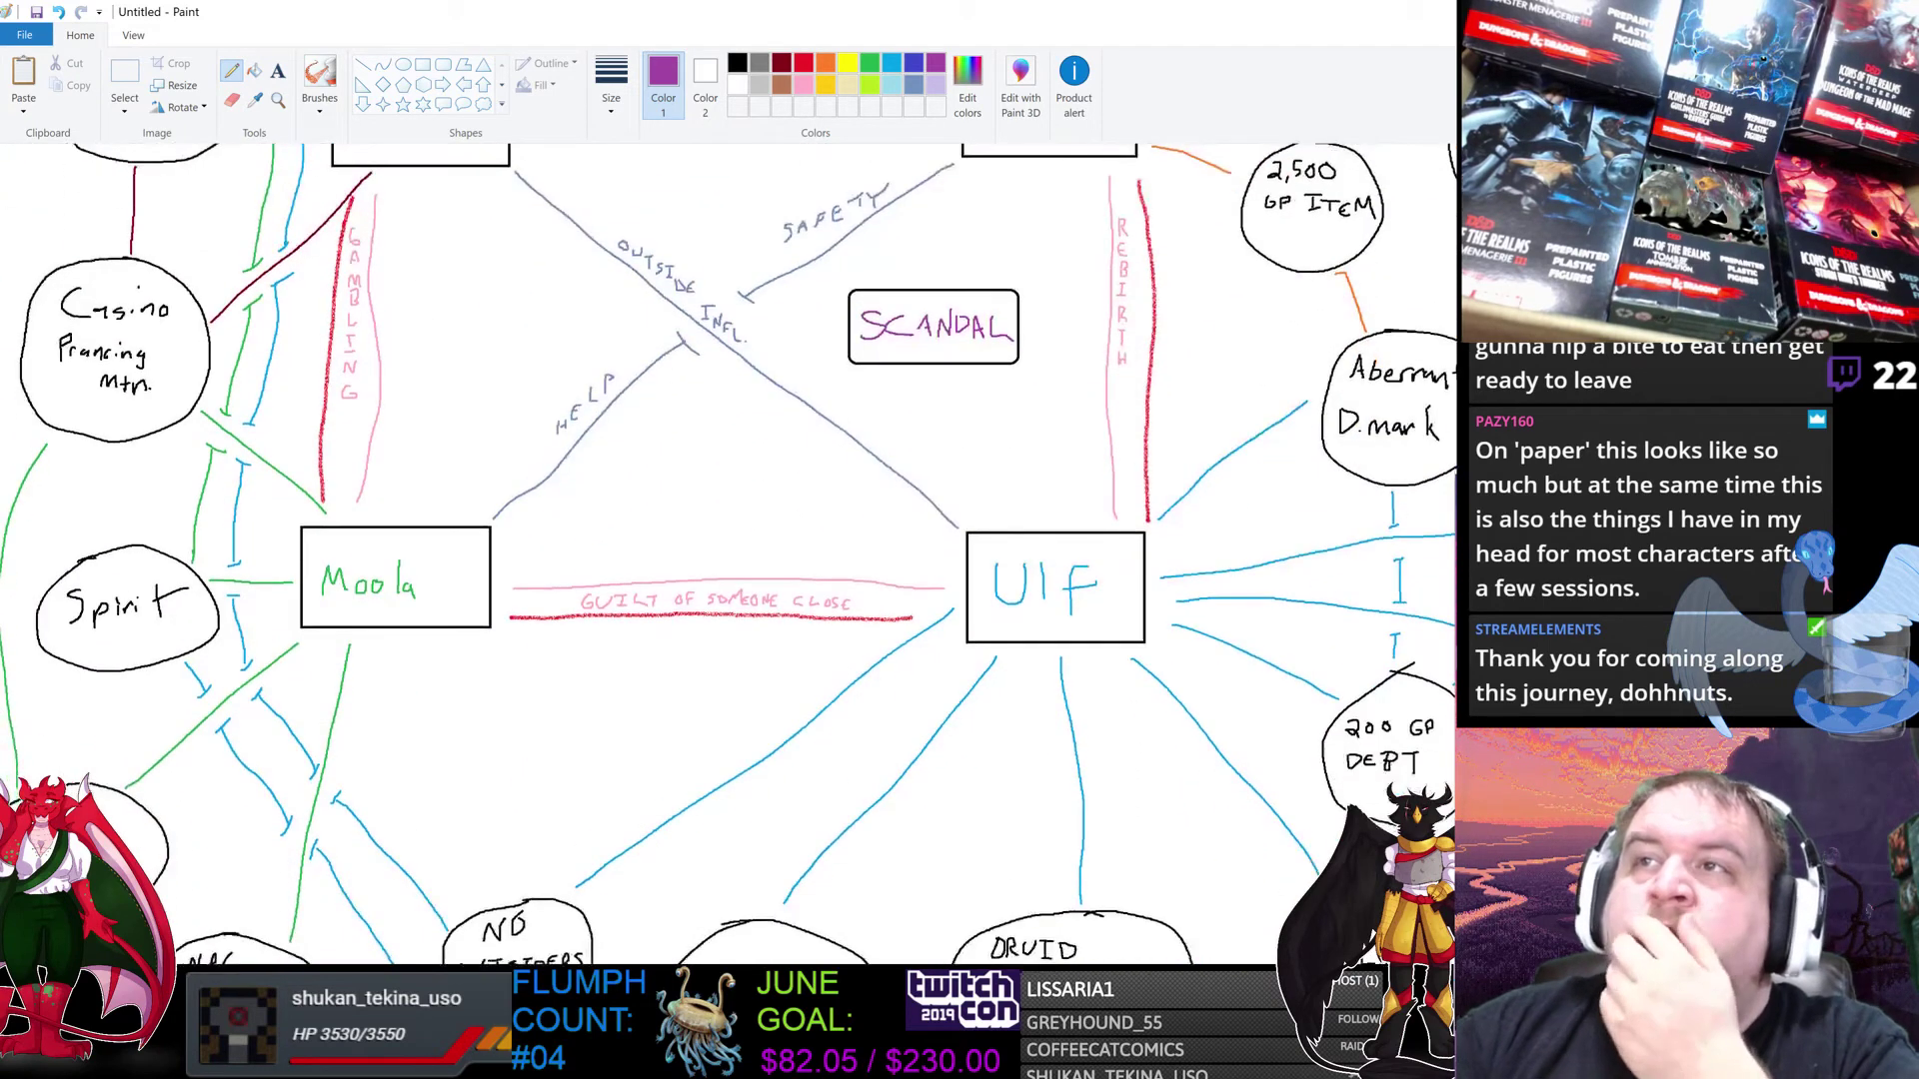
Step: Draw a purple arrow from the SCANDAL box to the Vault Tech (Job) bubble, closing its arrowhead
scroll(728, 553, "down", 1)
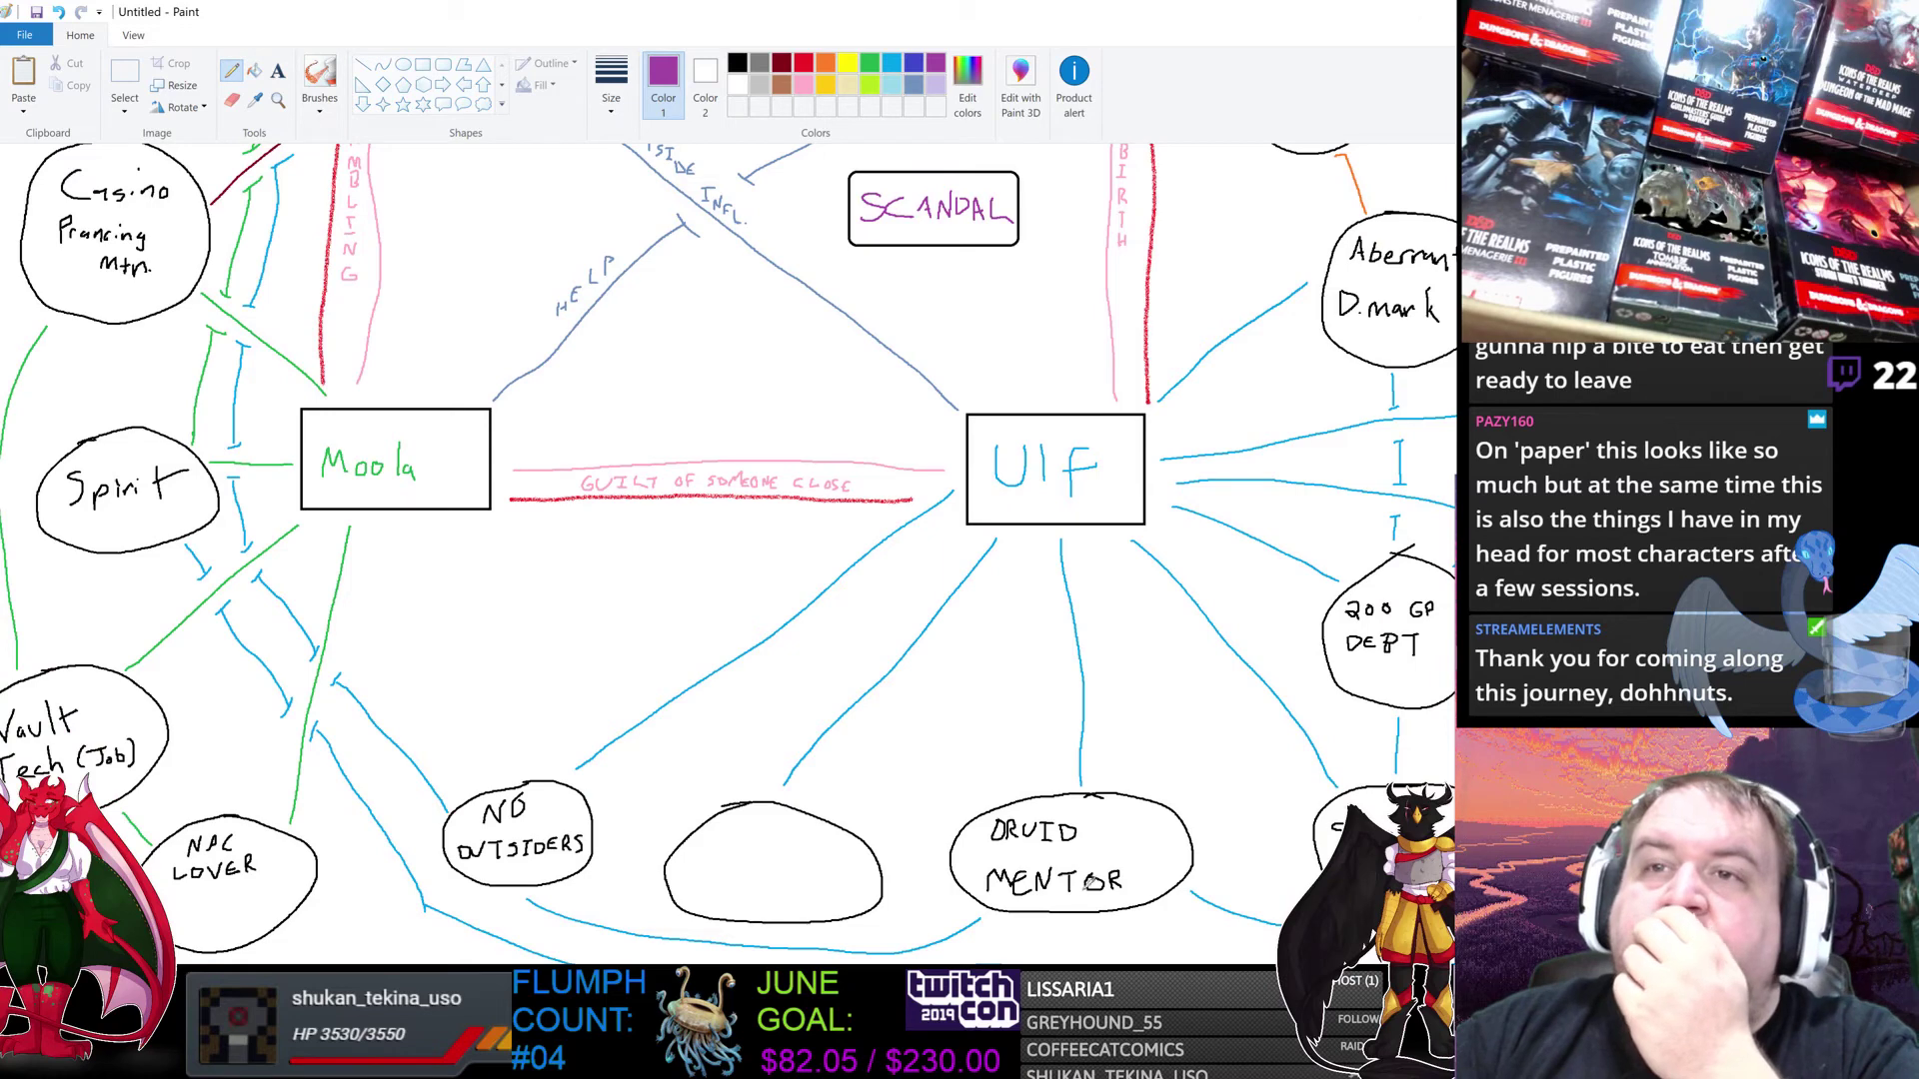
scroll(728, 553, "left", 4)
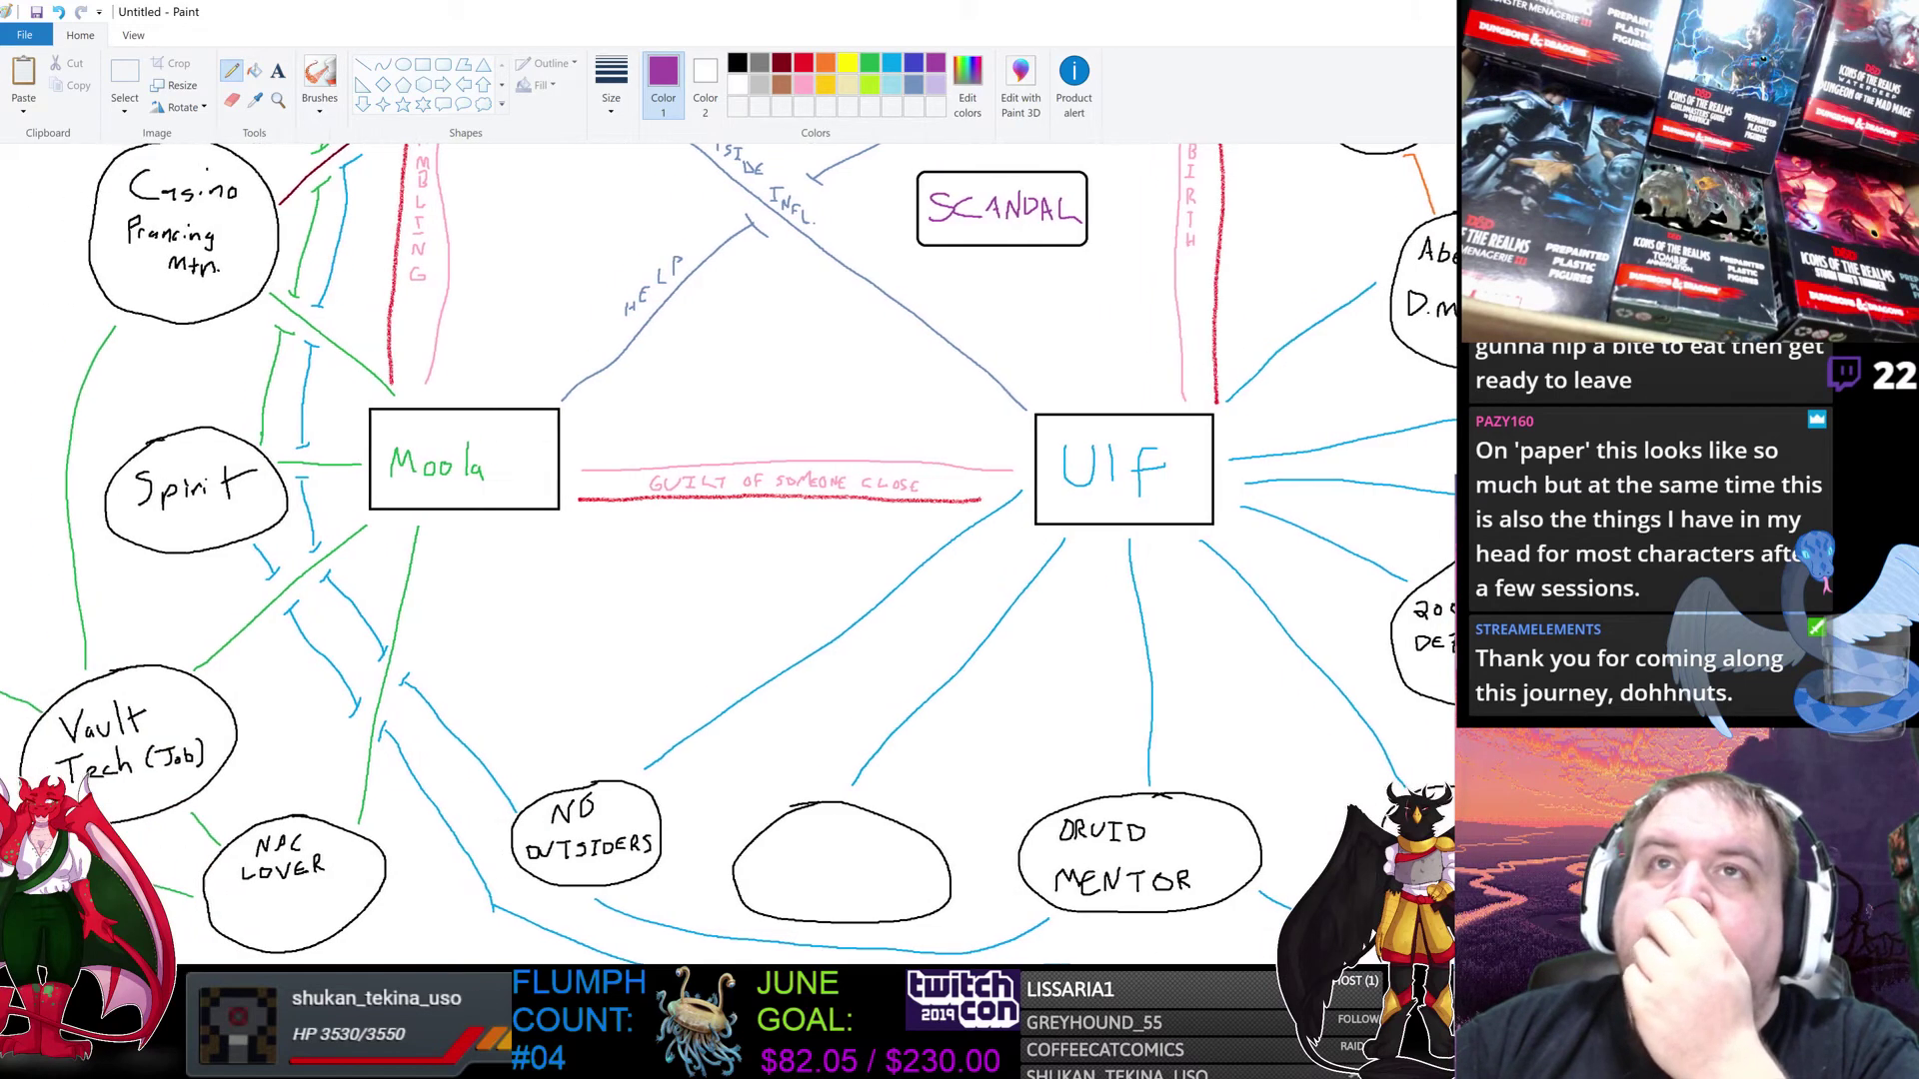
scroll(728, 553, "right", 3)
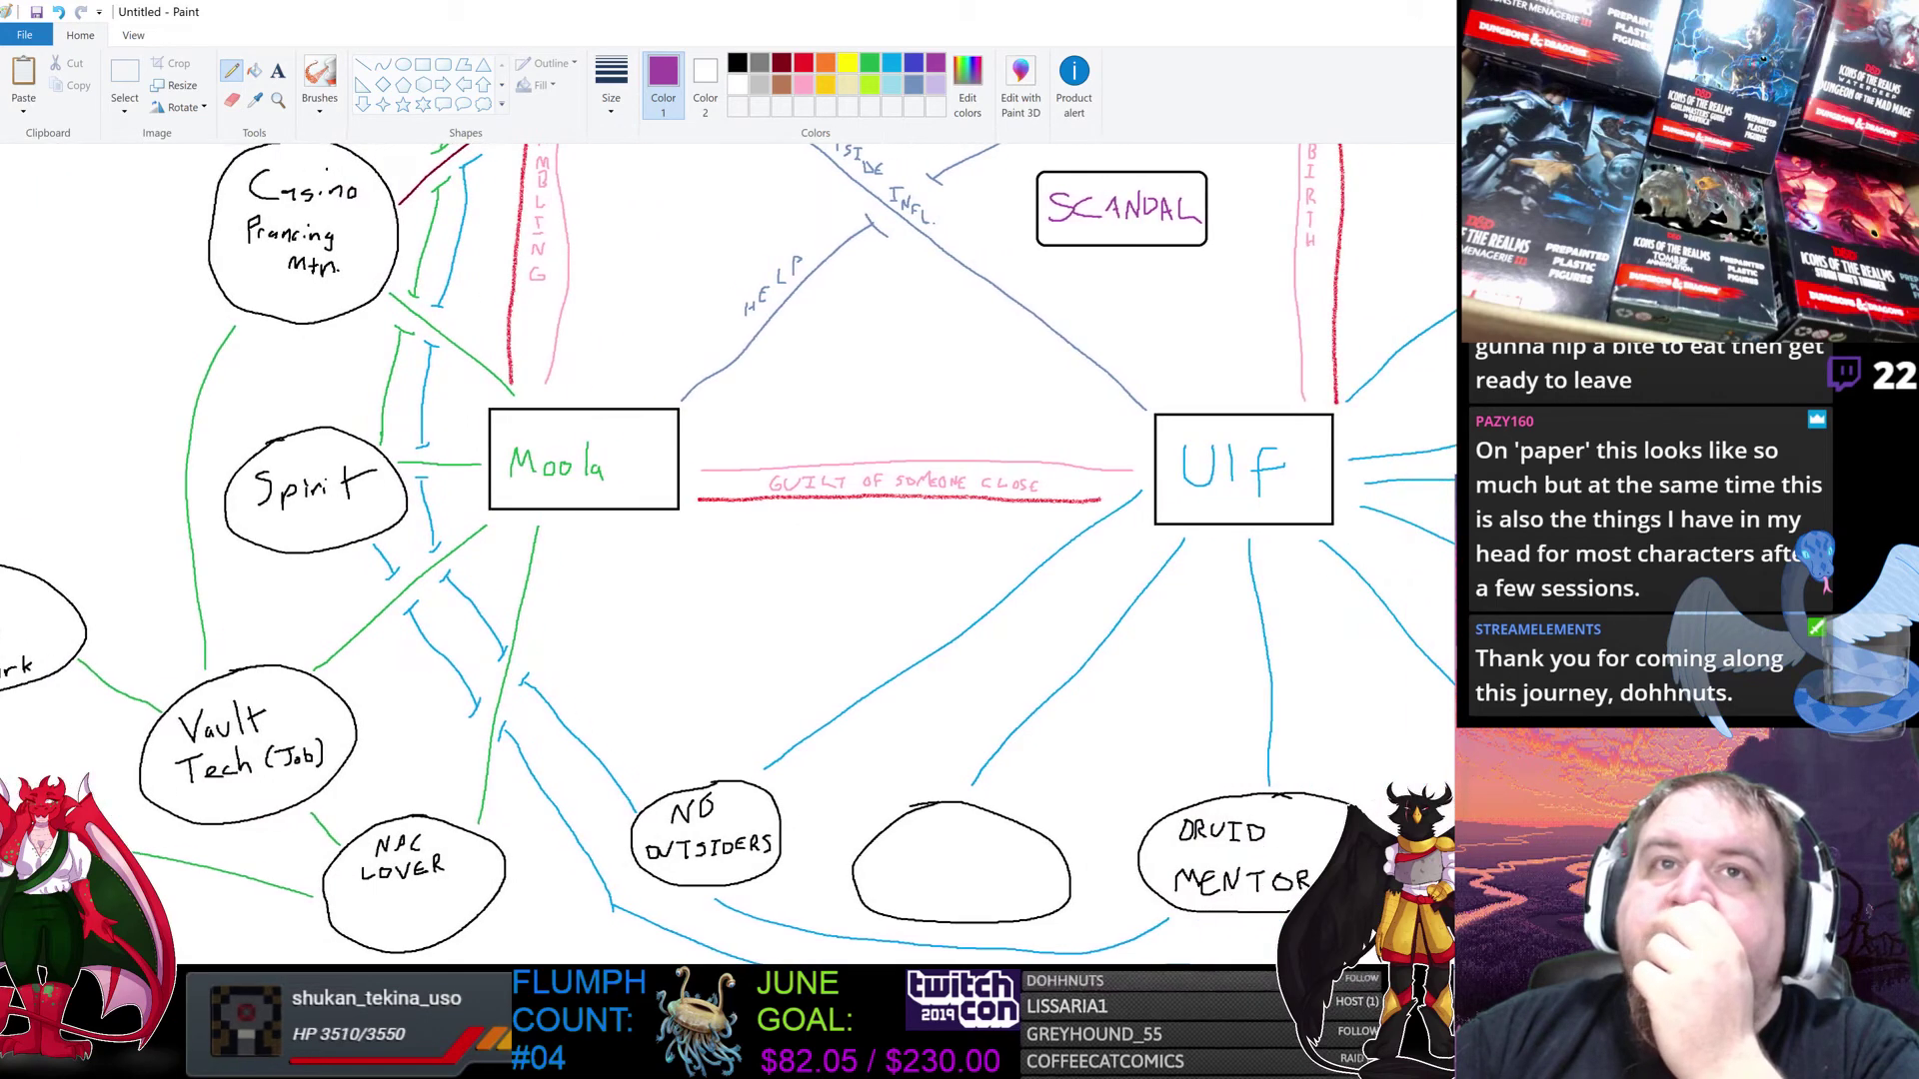
scroll(729, 553, "left", 2)
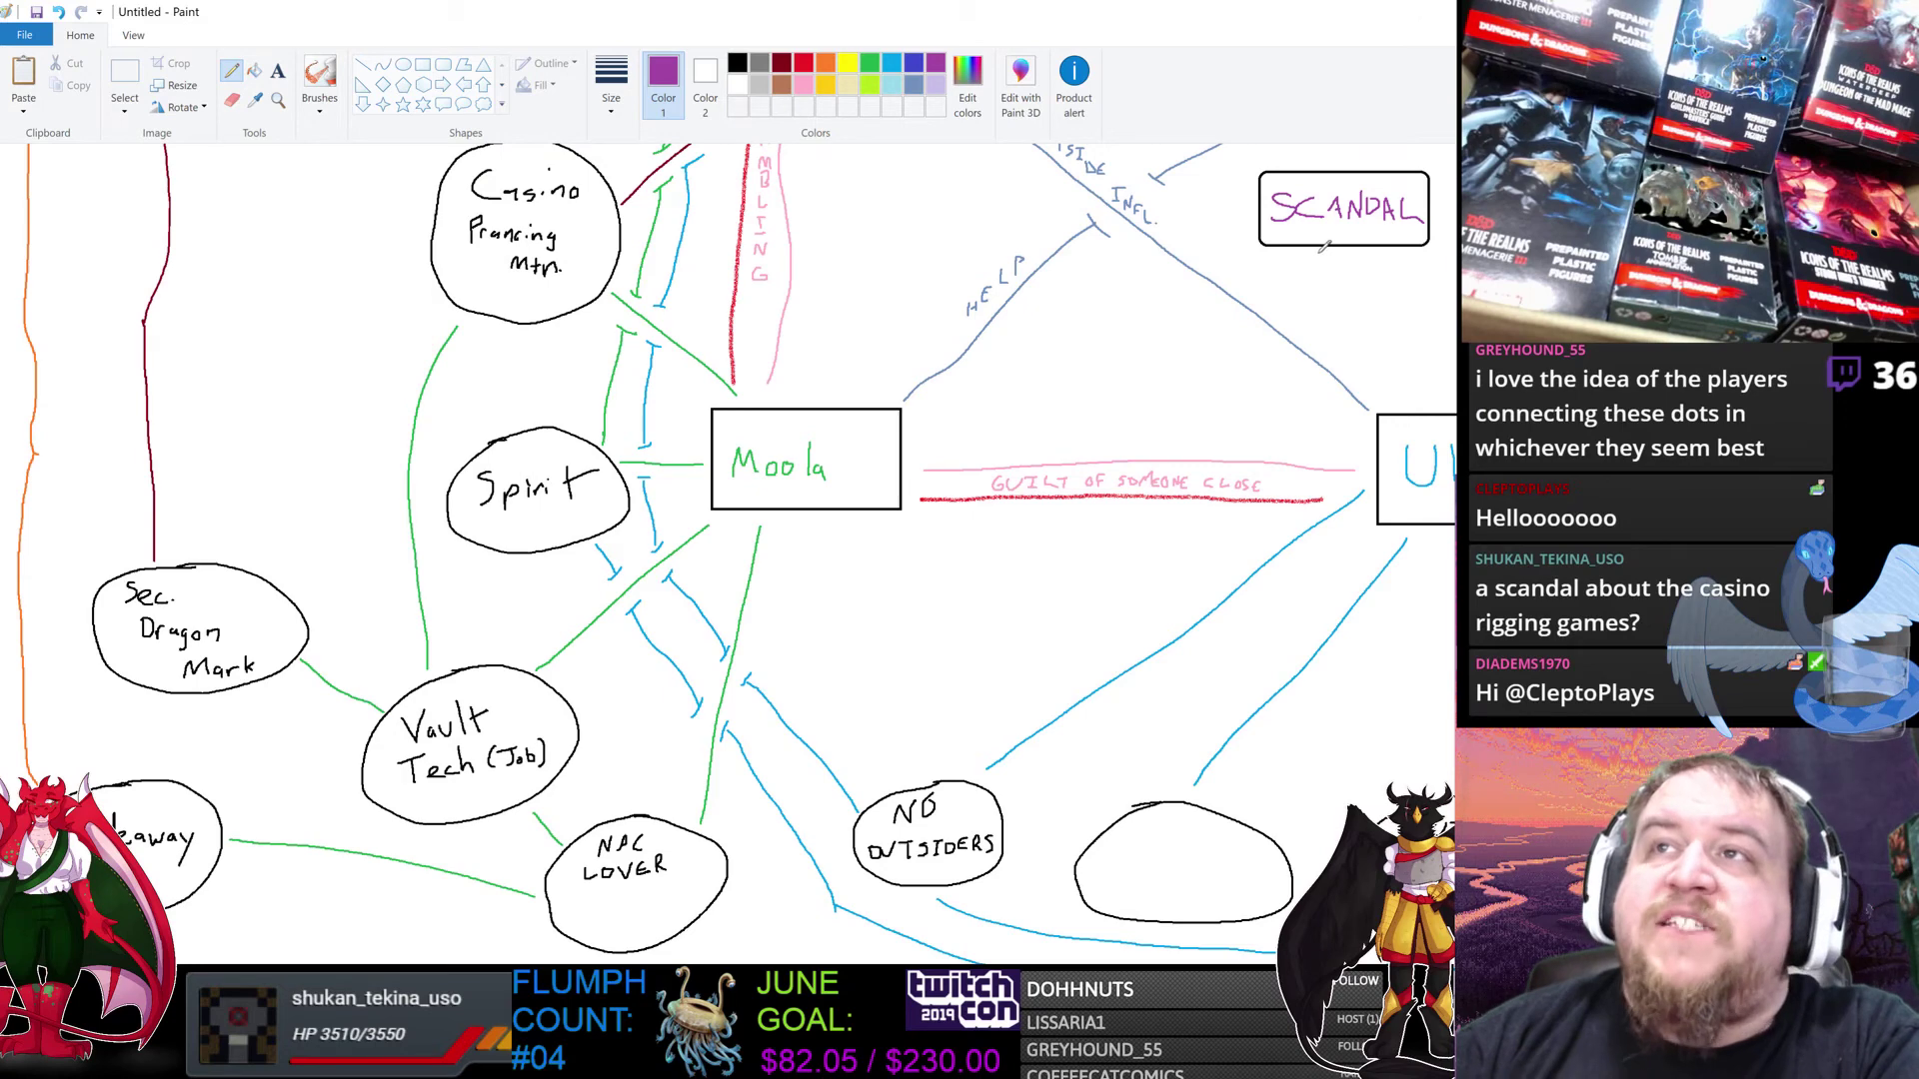
left_click_drag(1317, 253, 587, 668)
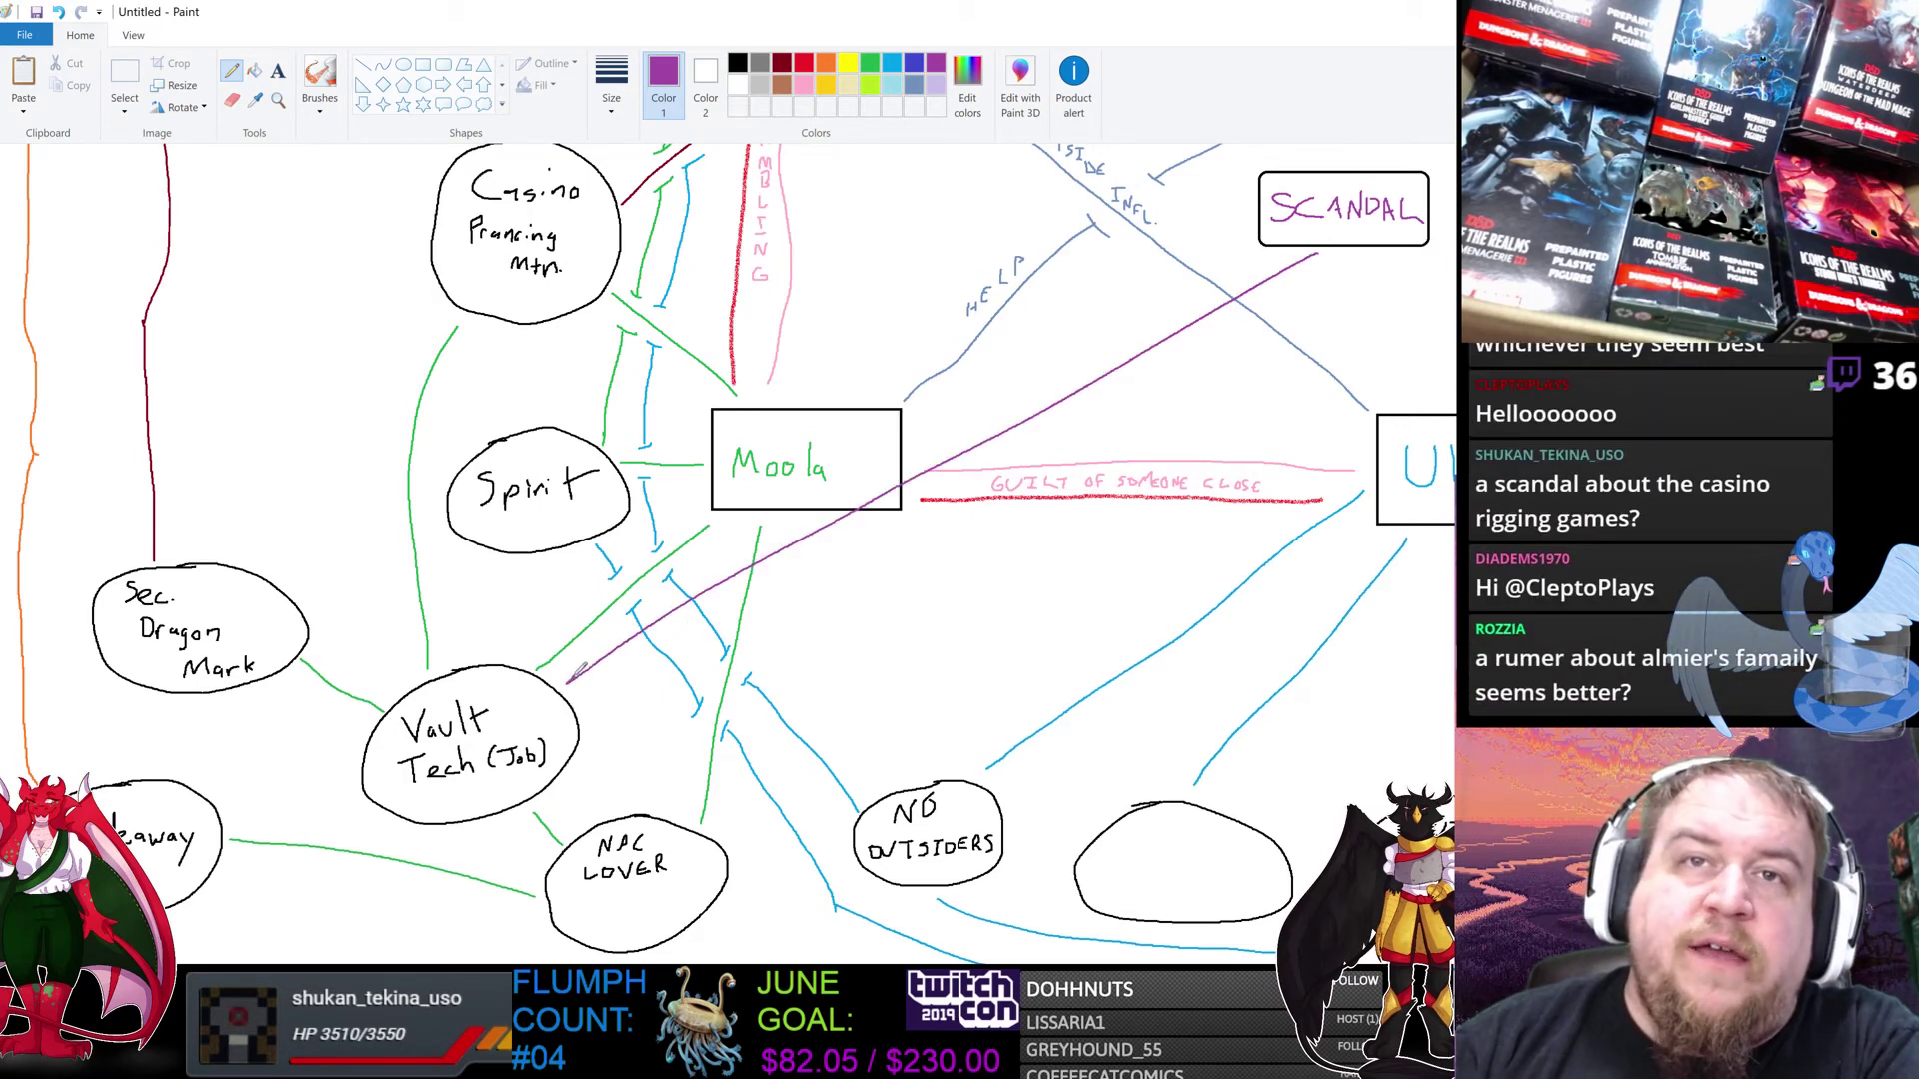
mouse_move(565, 684)
left_mouse_down()
mouse_move(592, 682)
mouse_move(579, 665)
left_mouse_up()
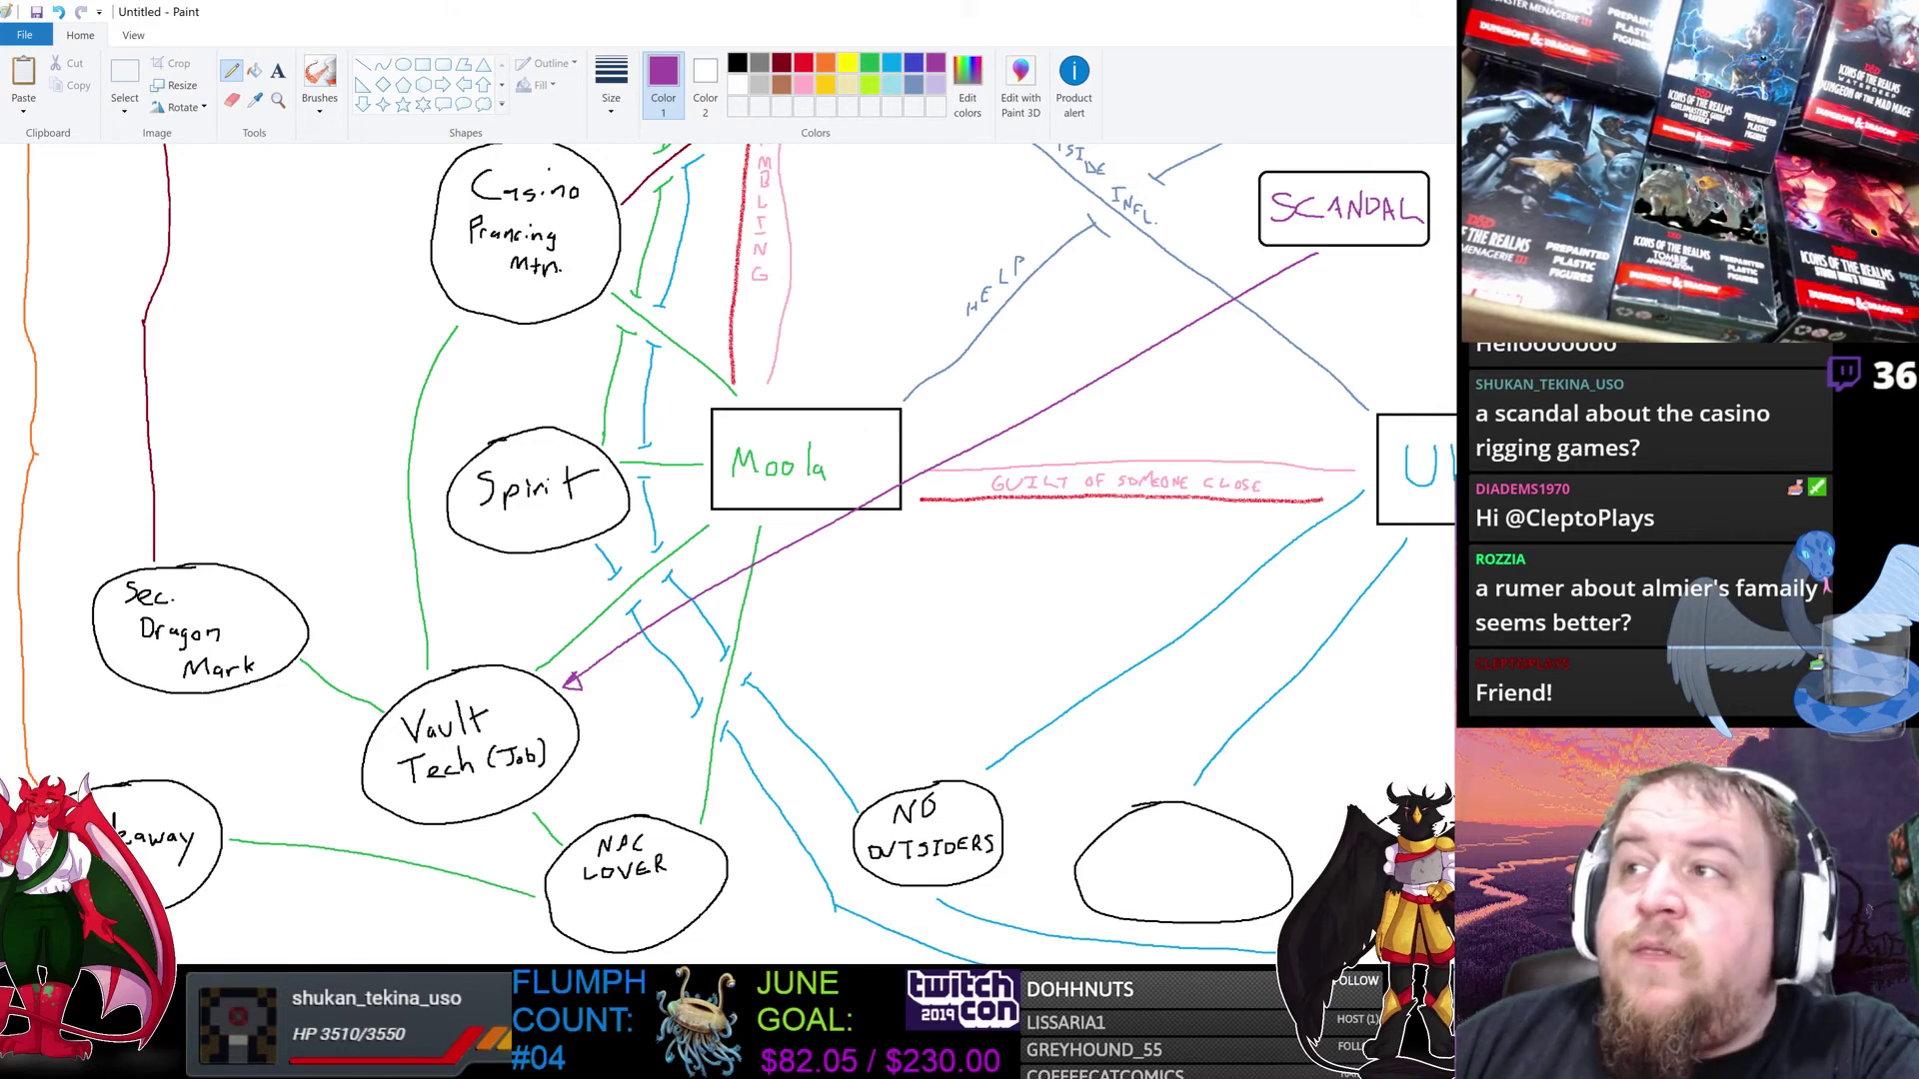
Step: Review the bubbles around Francis and Moola for further connections to the SCANDAL box
scroll(736, 553, "up", 5)
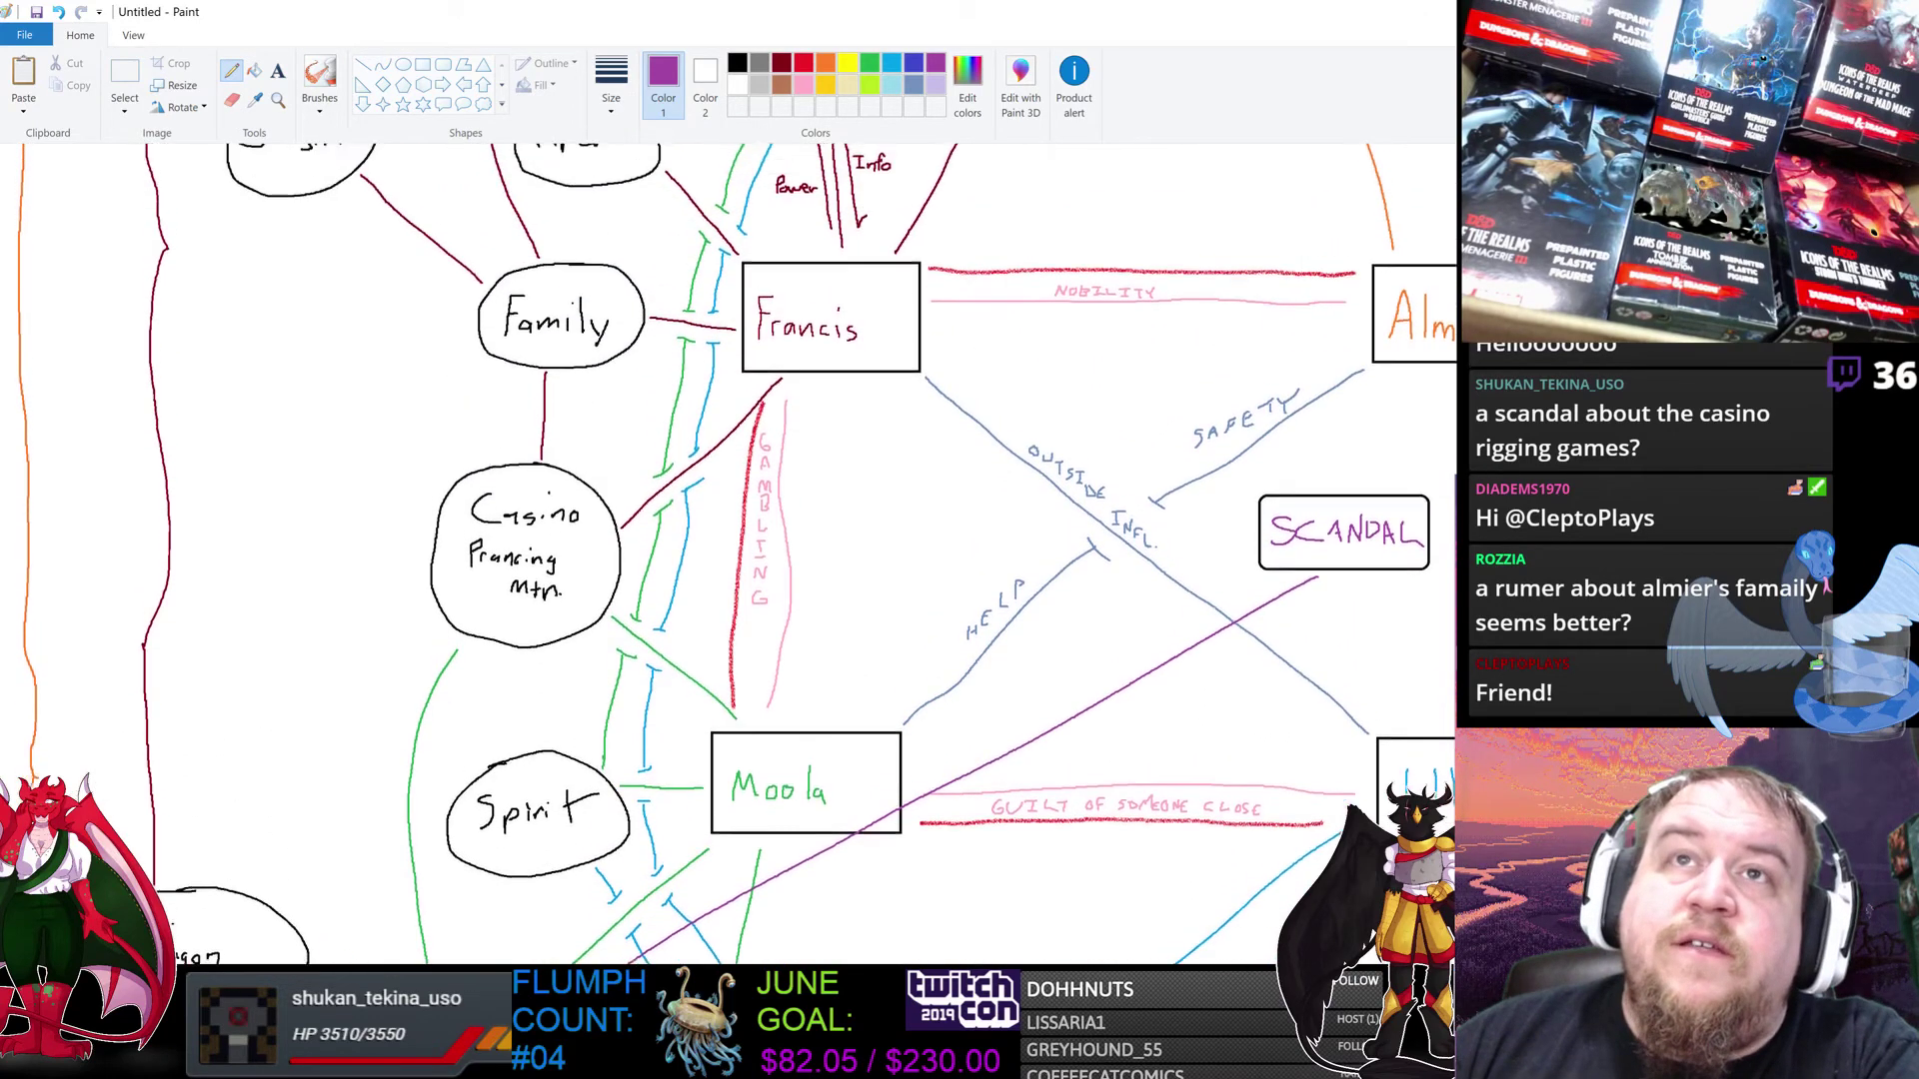
scroll(736, 553, "up", 2)
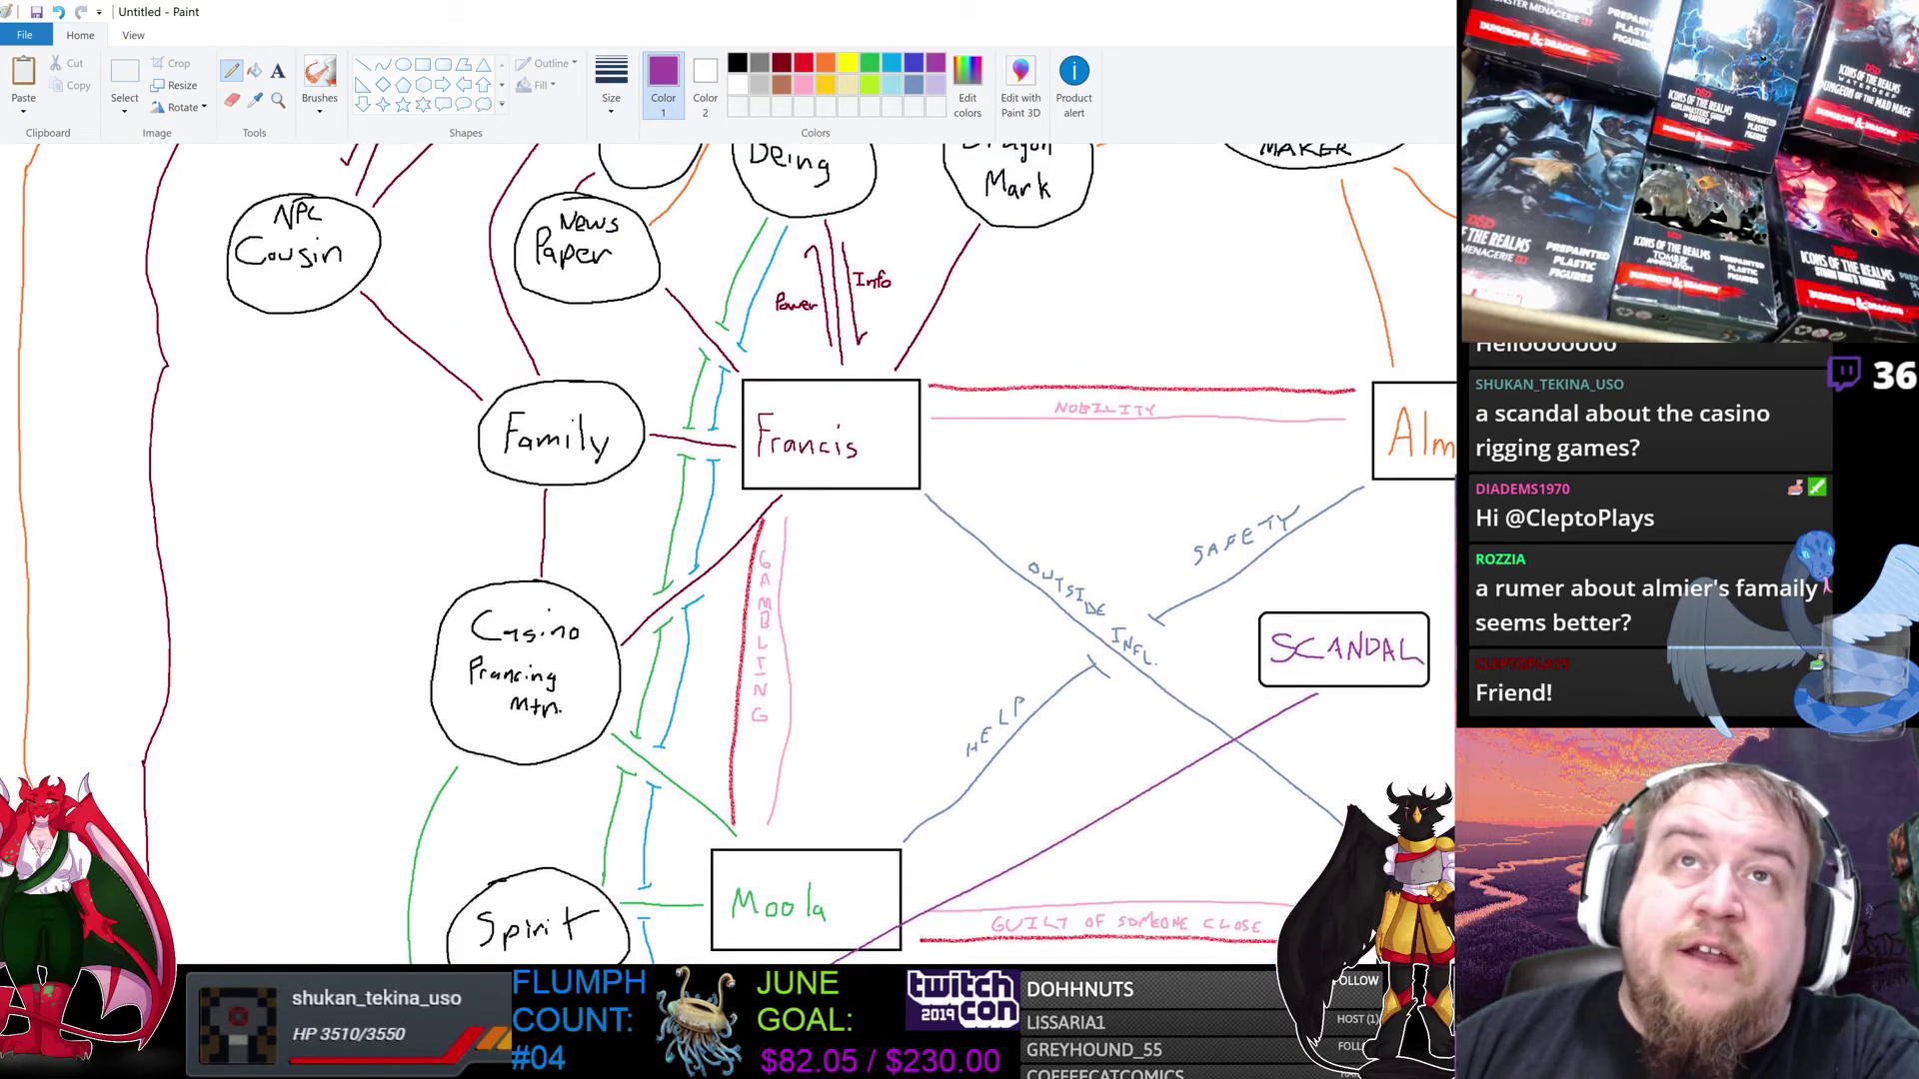
scroll(692, 617, "up", 1)
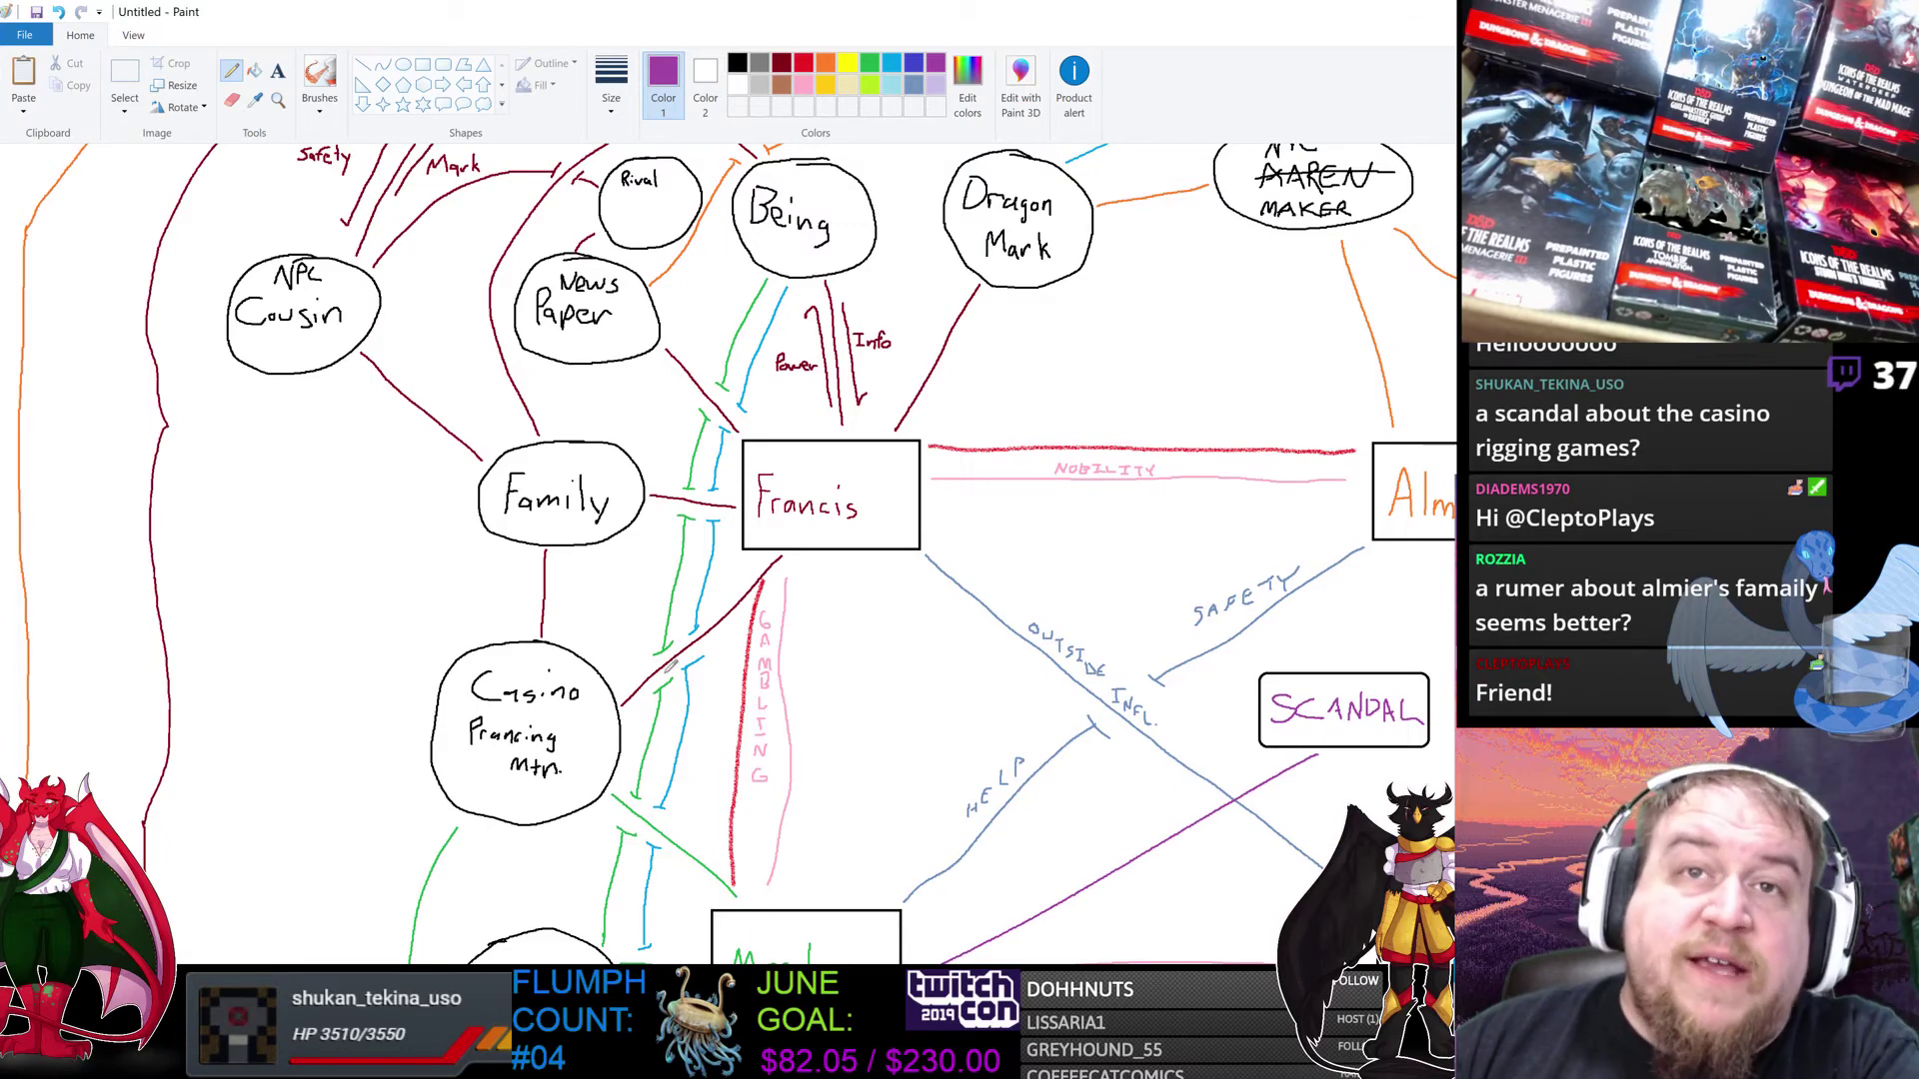
scroll(736, 552, "down", 8)
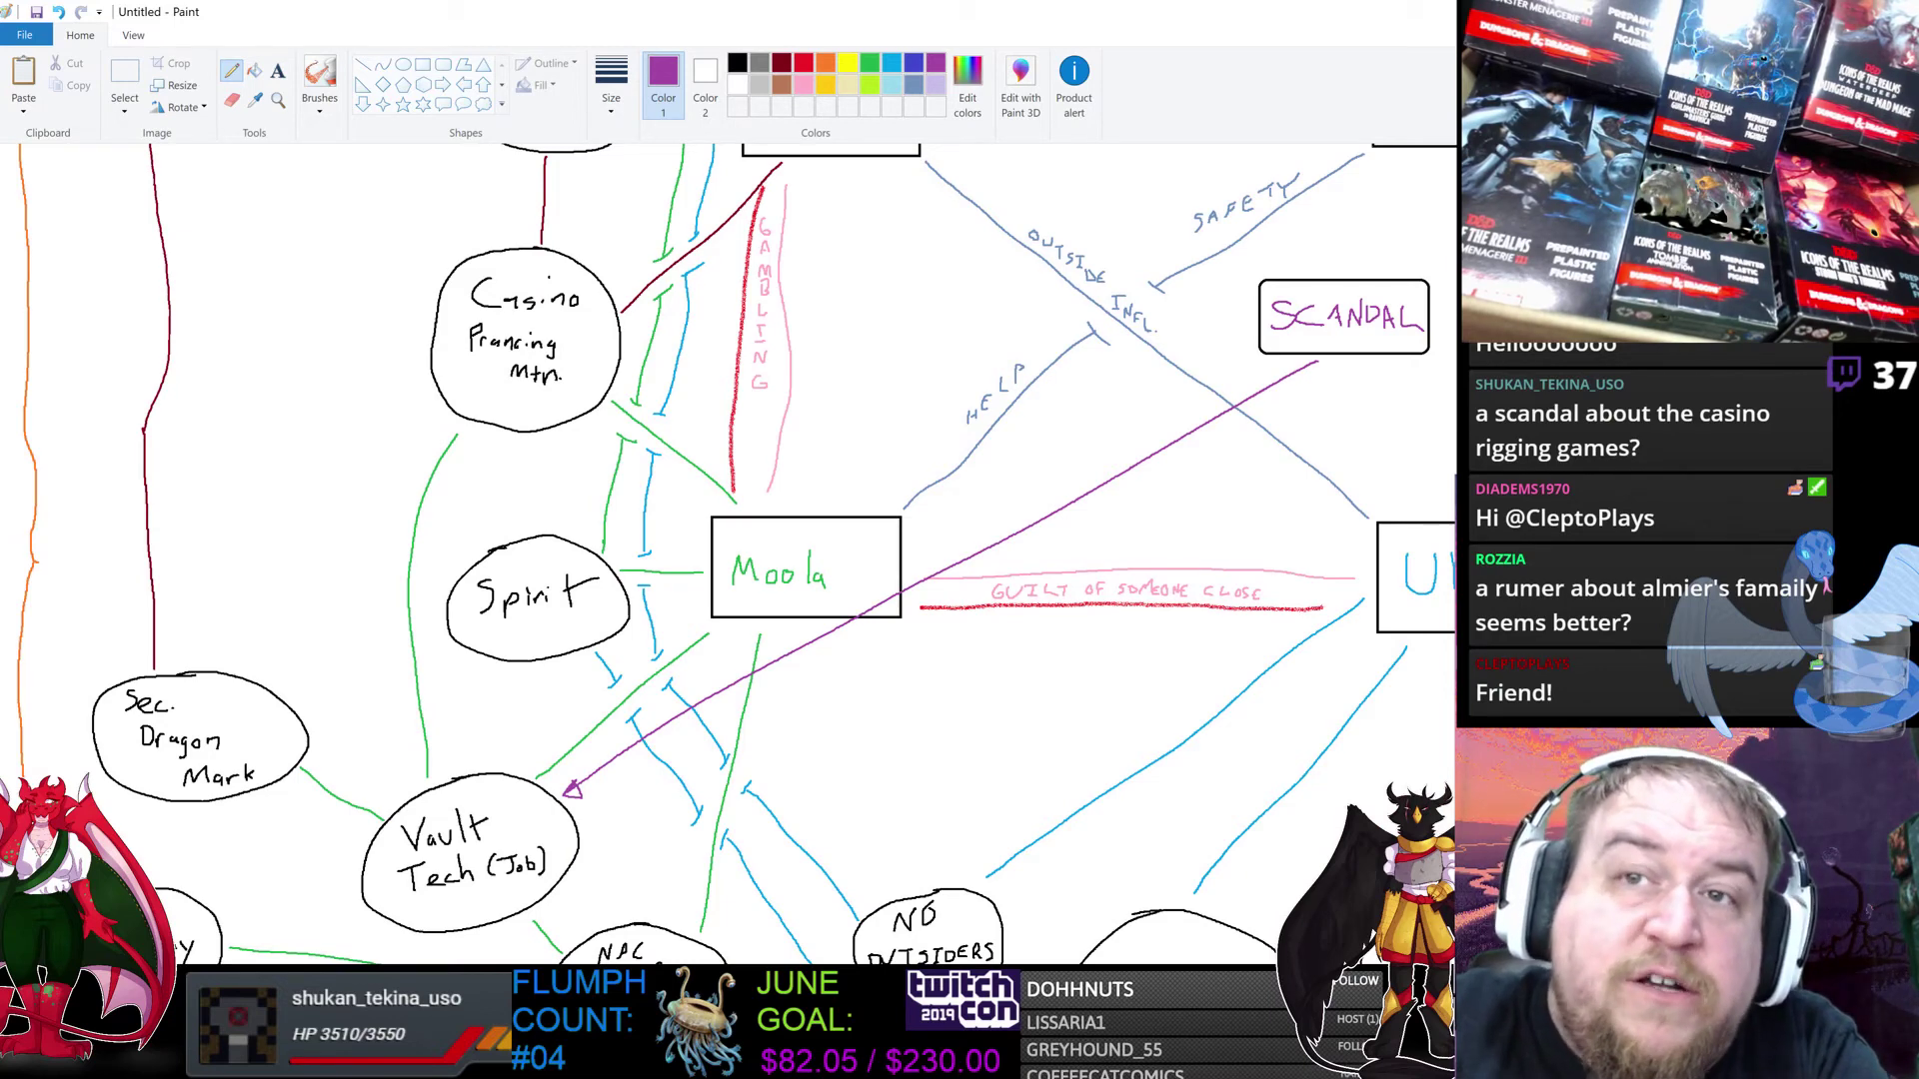
scroll(1074, 758, "down", 2)
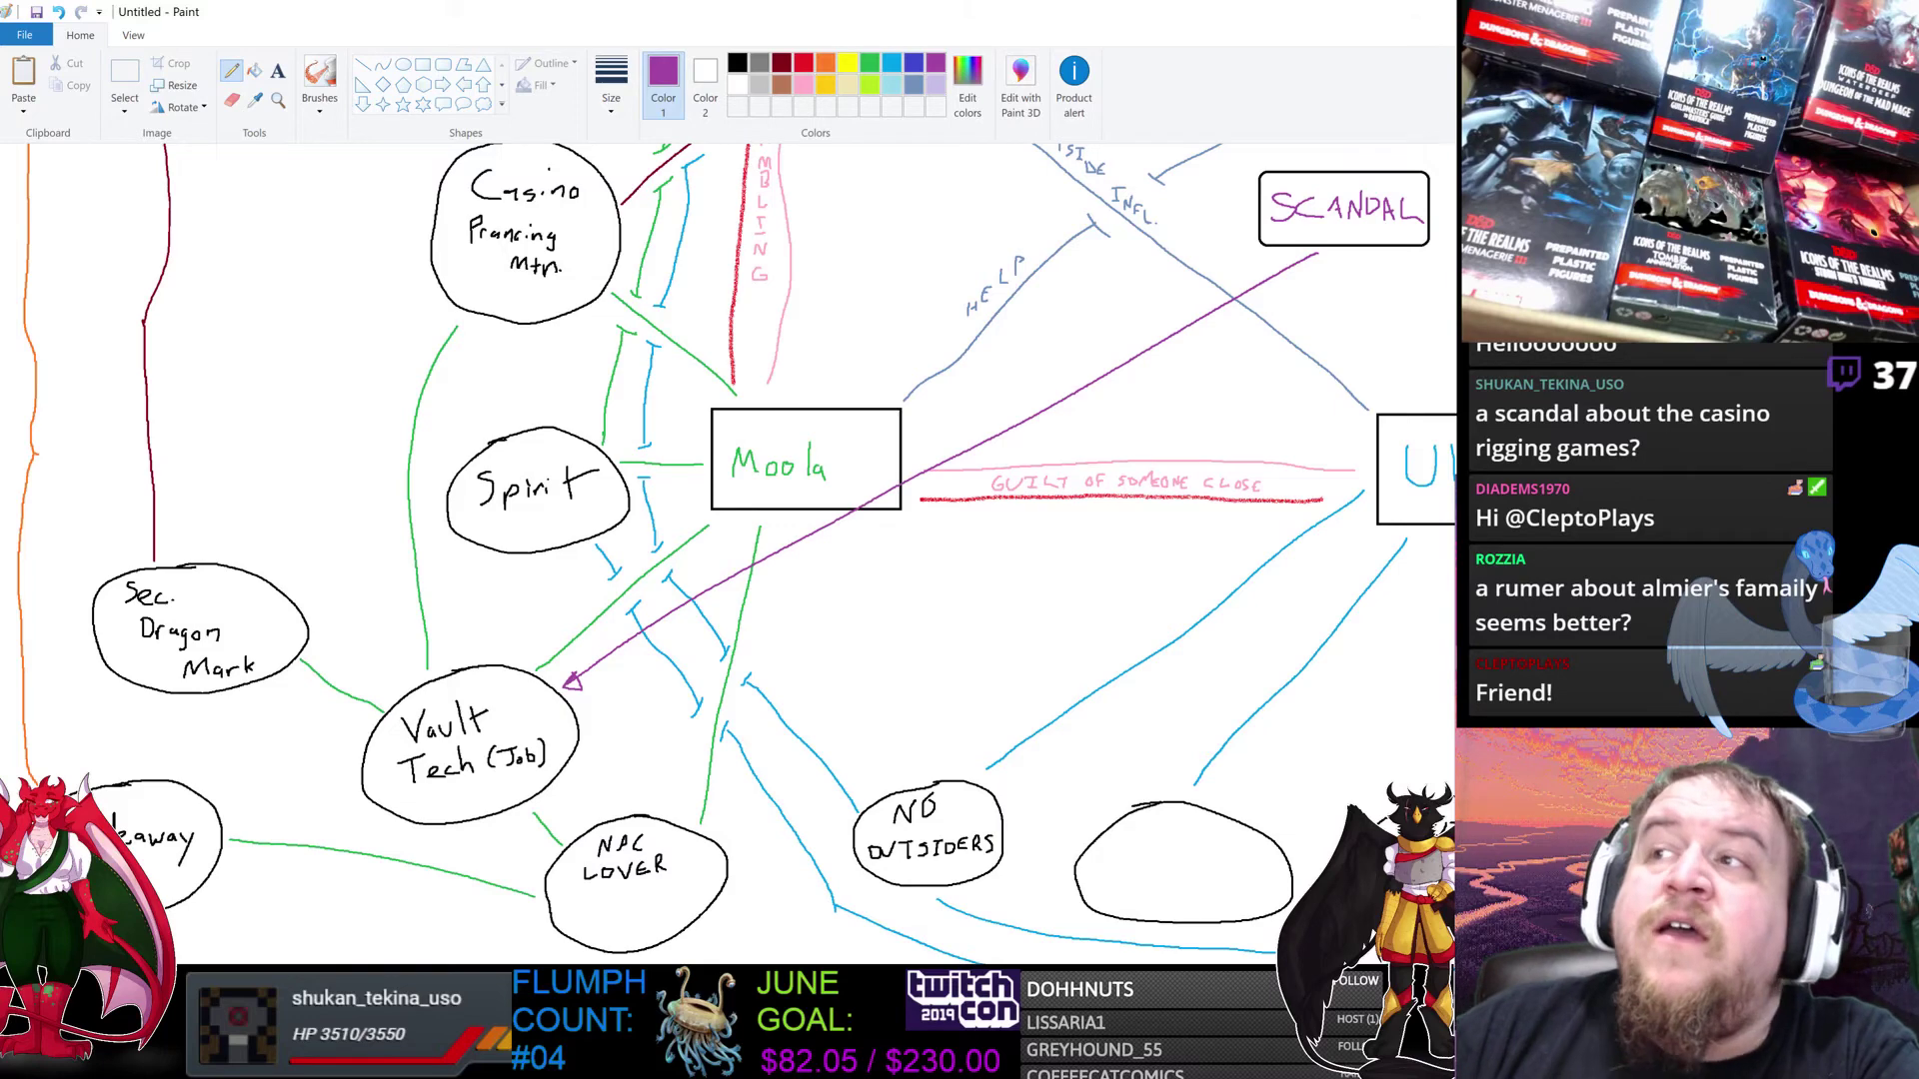
scroll(1097, 686, "up", 5)
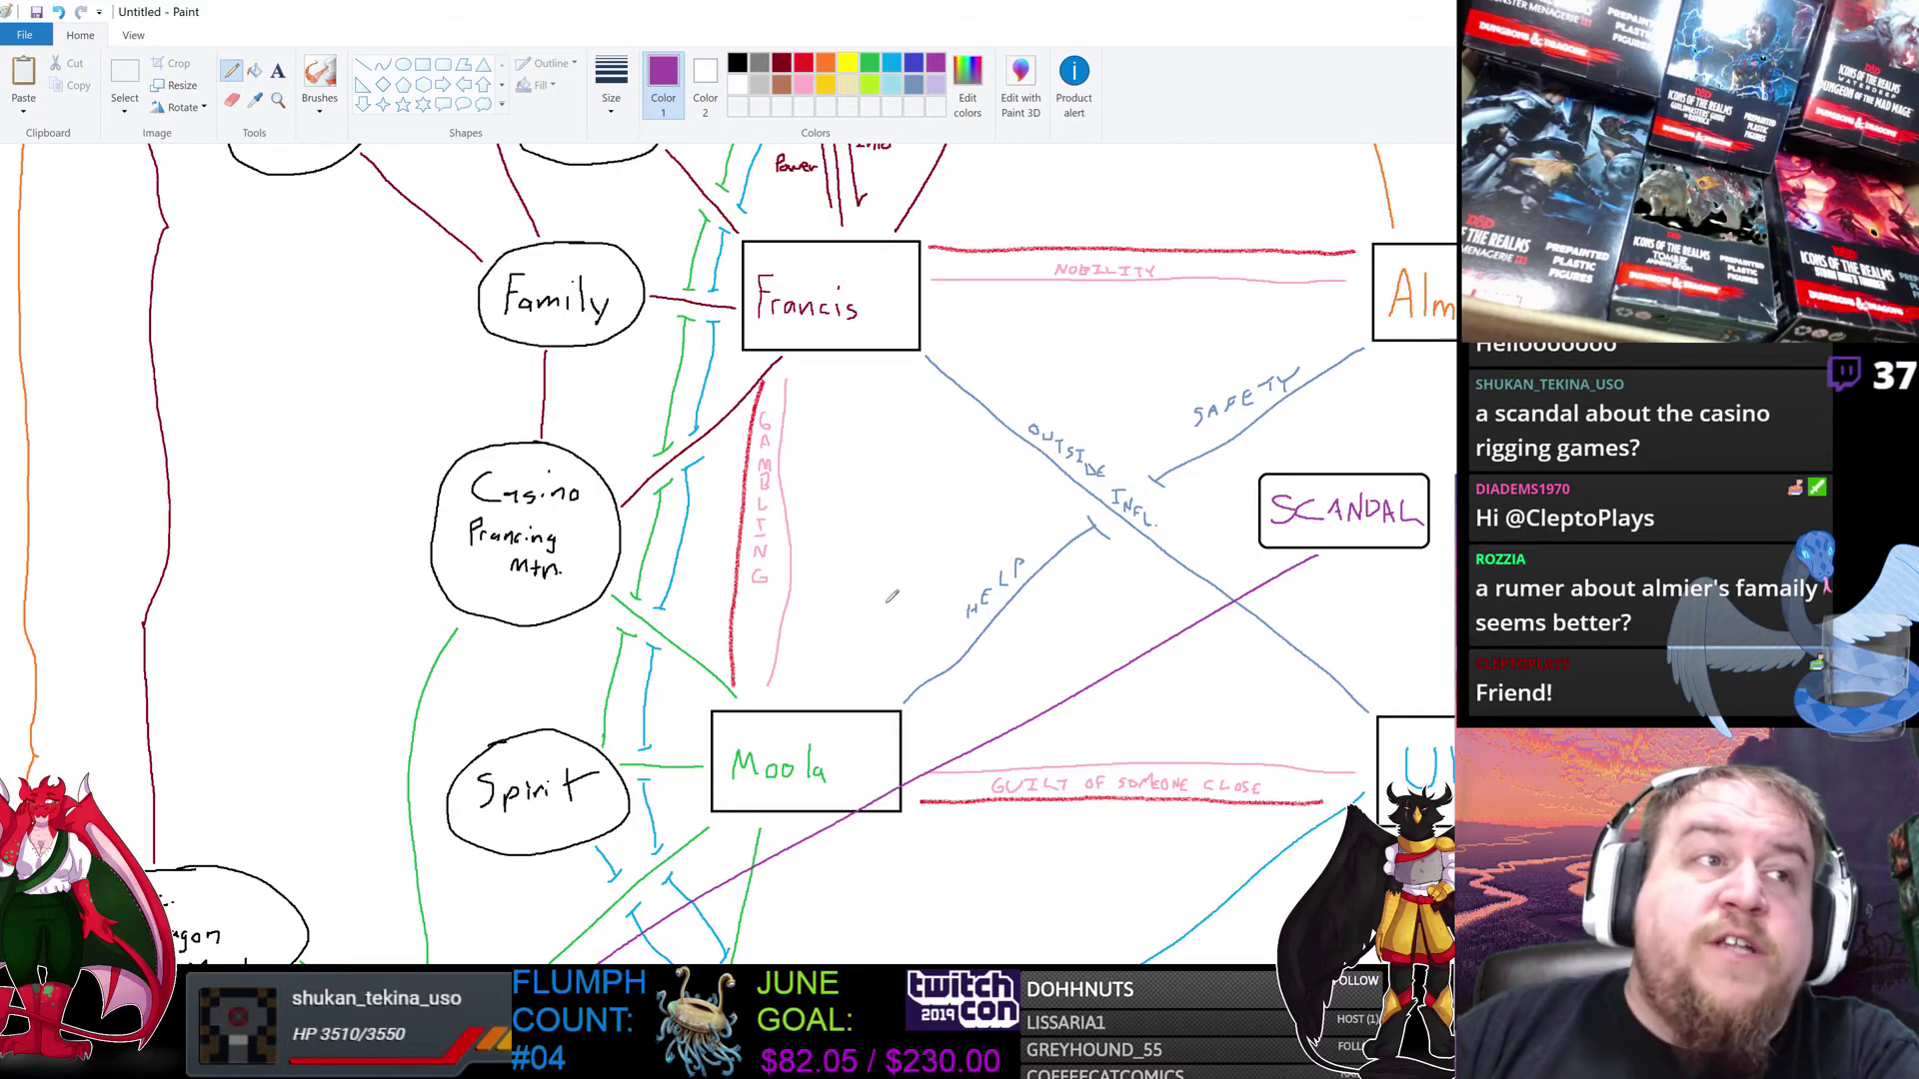
scroll(915, 268, "up", 3)
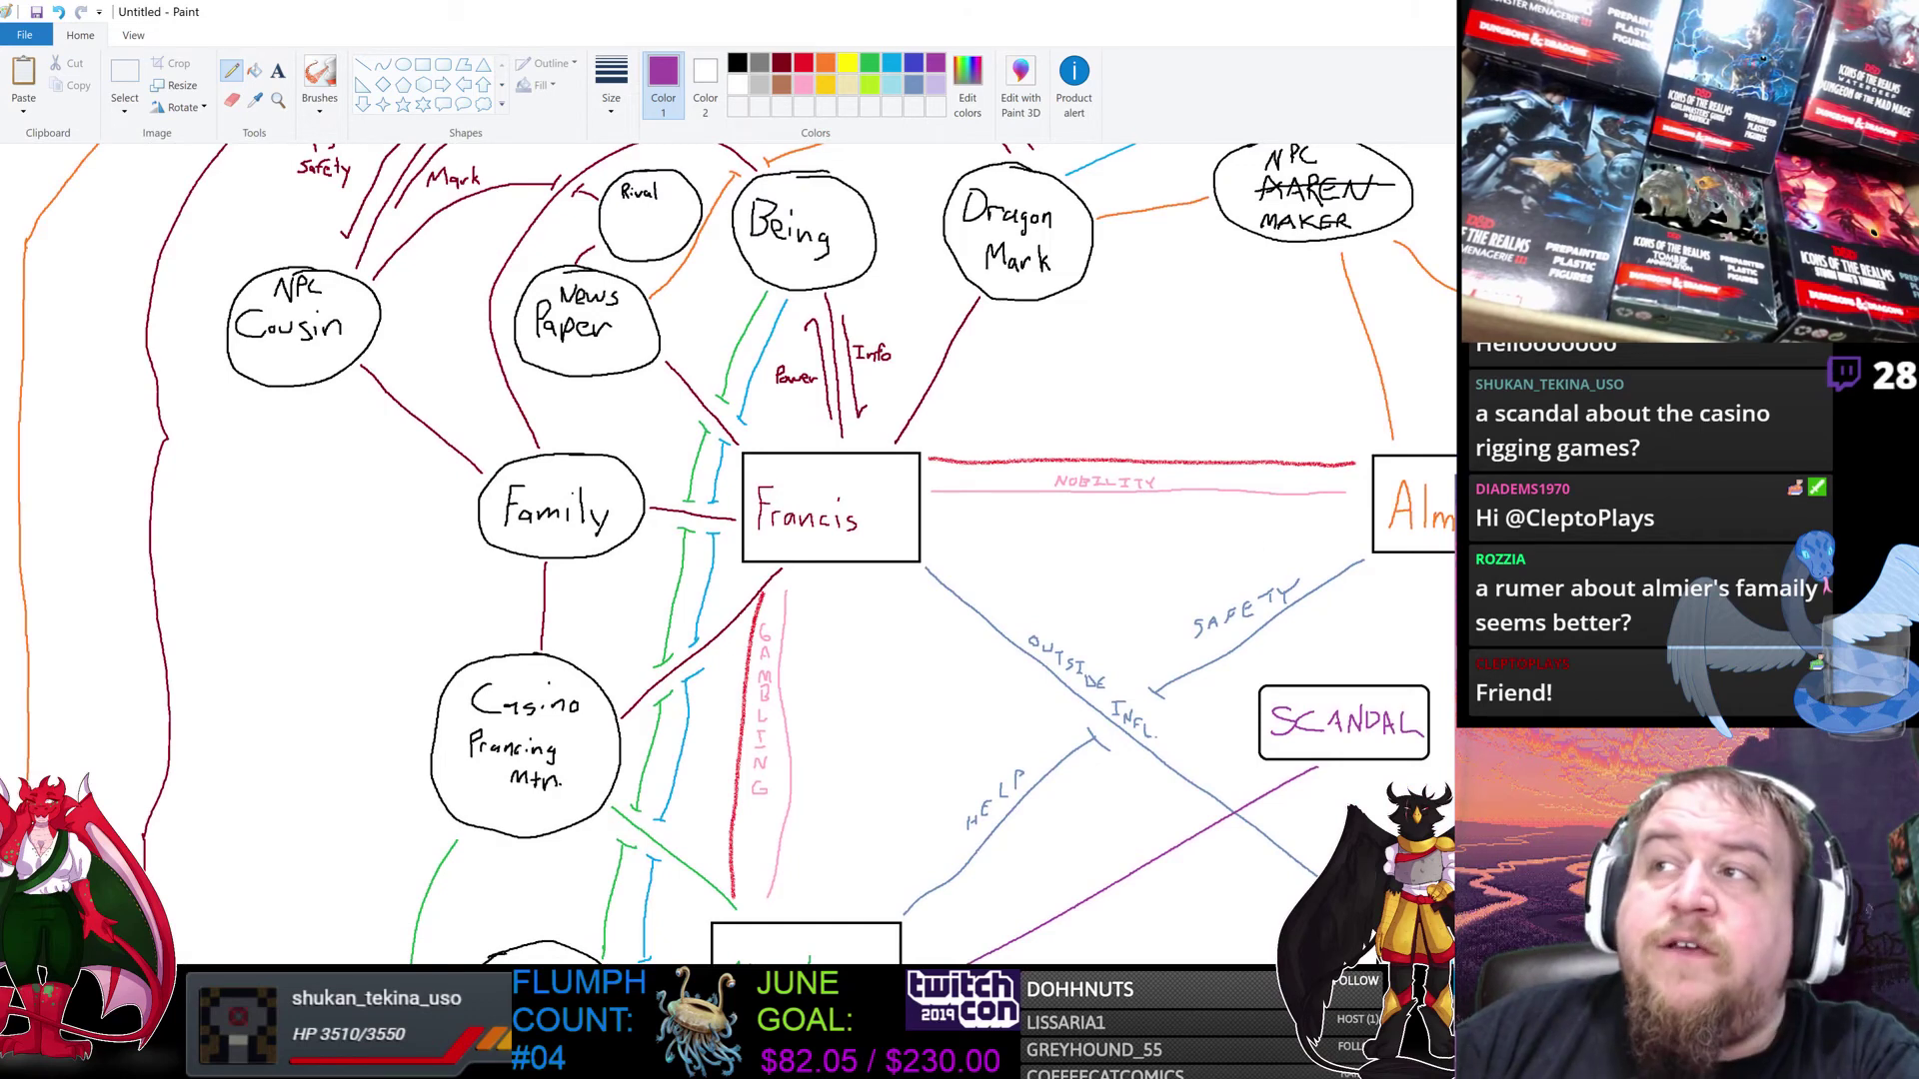
scroll(1029, 599, "down", 4)
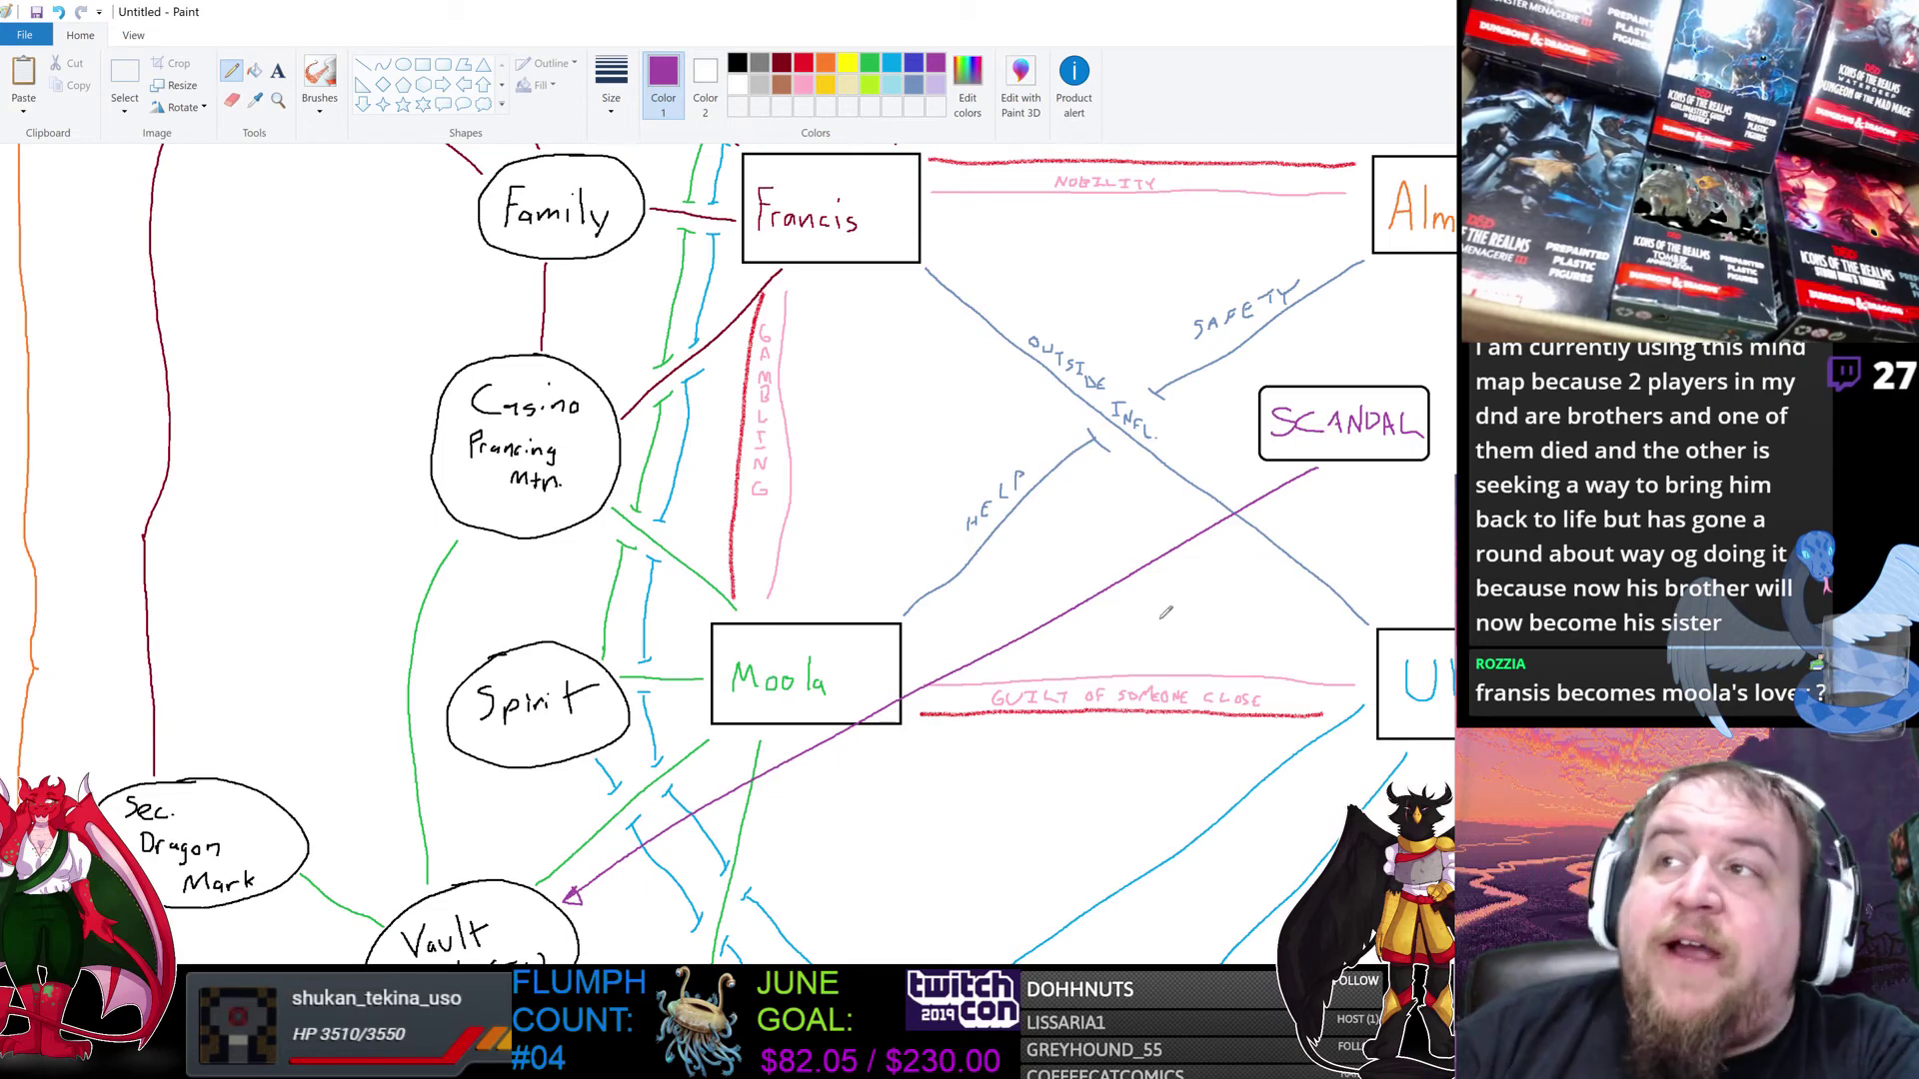
scroll(885, 210, "up", 3)
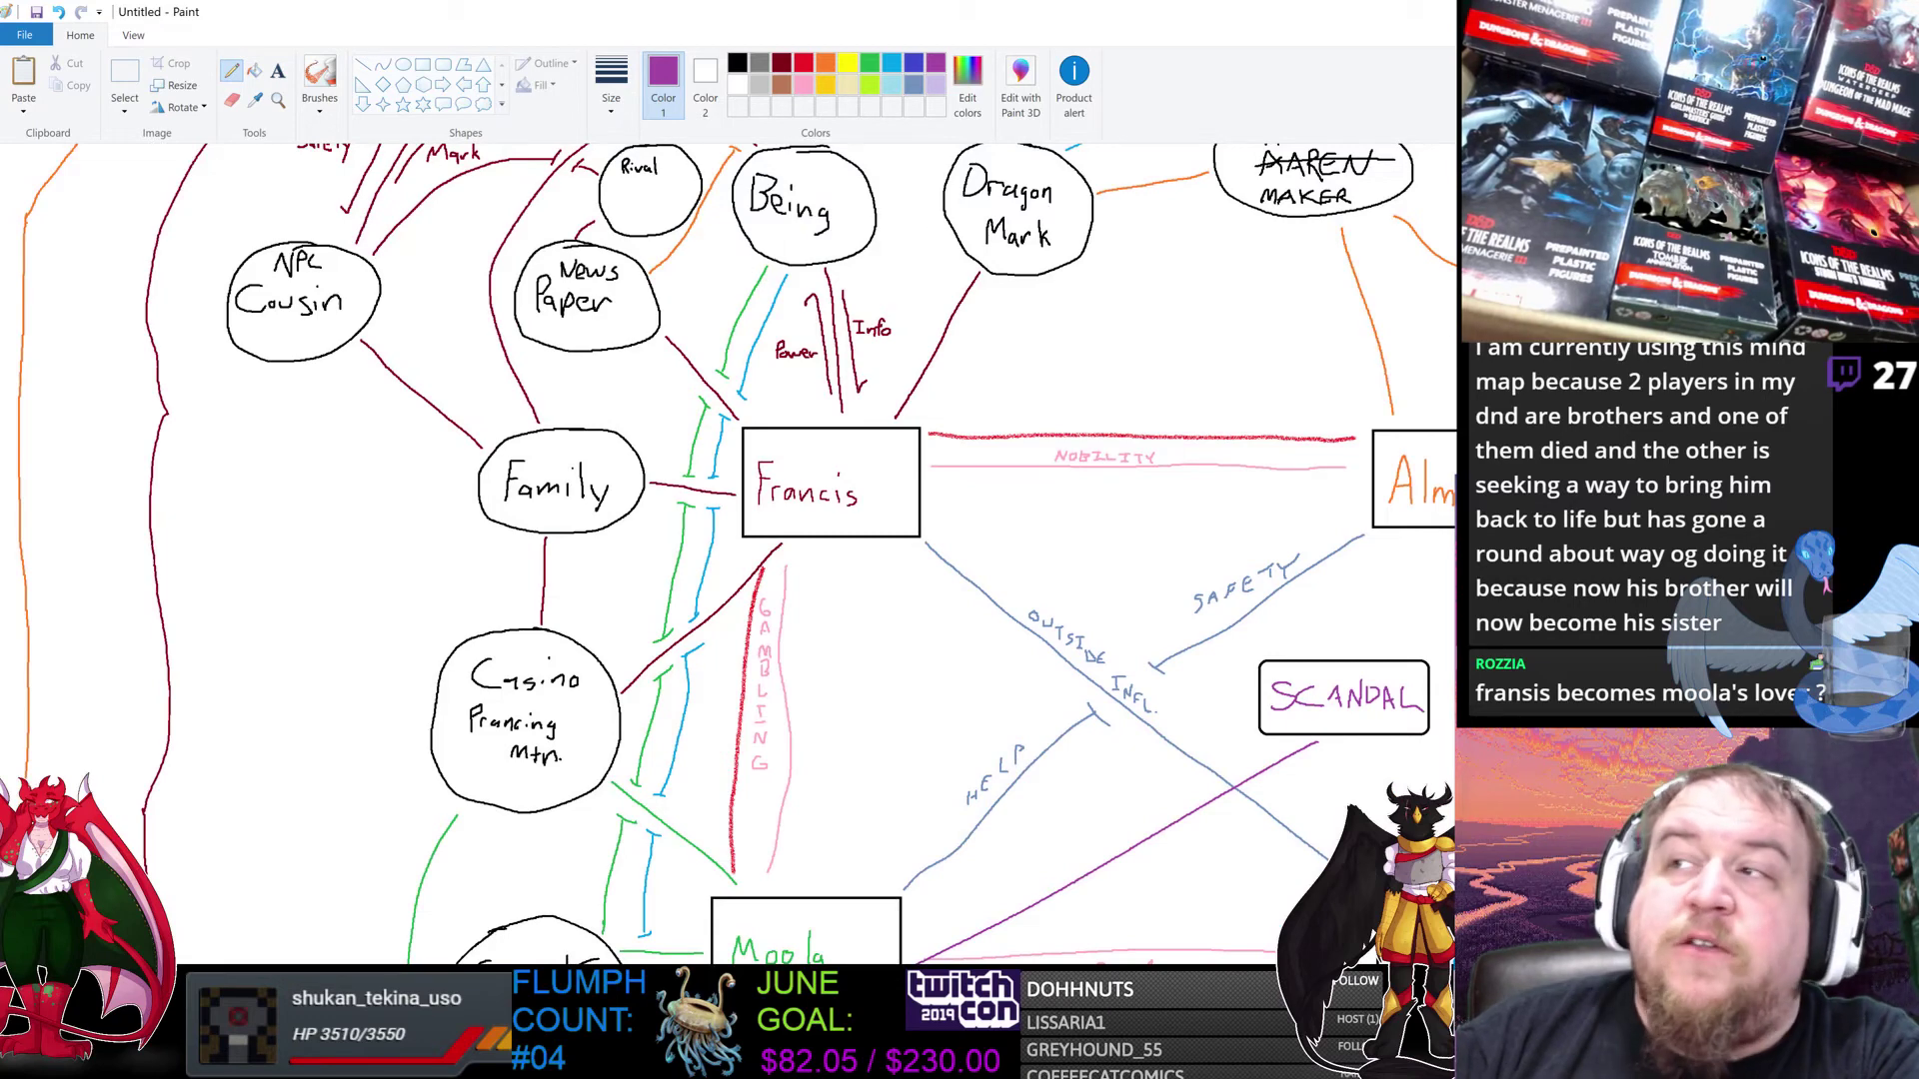
scroll(1213, 334, "up", 2)
scroll(728, 553, "down", 1)
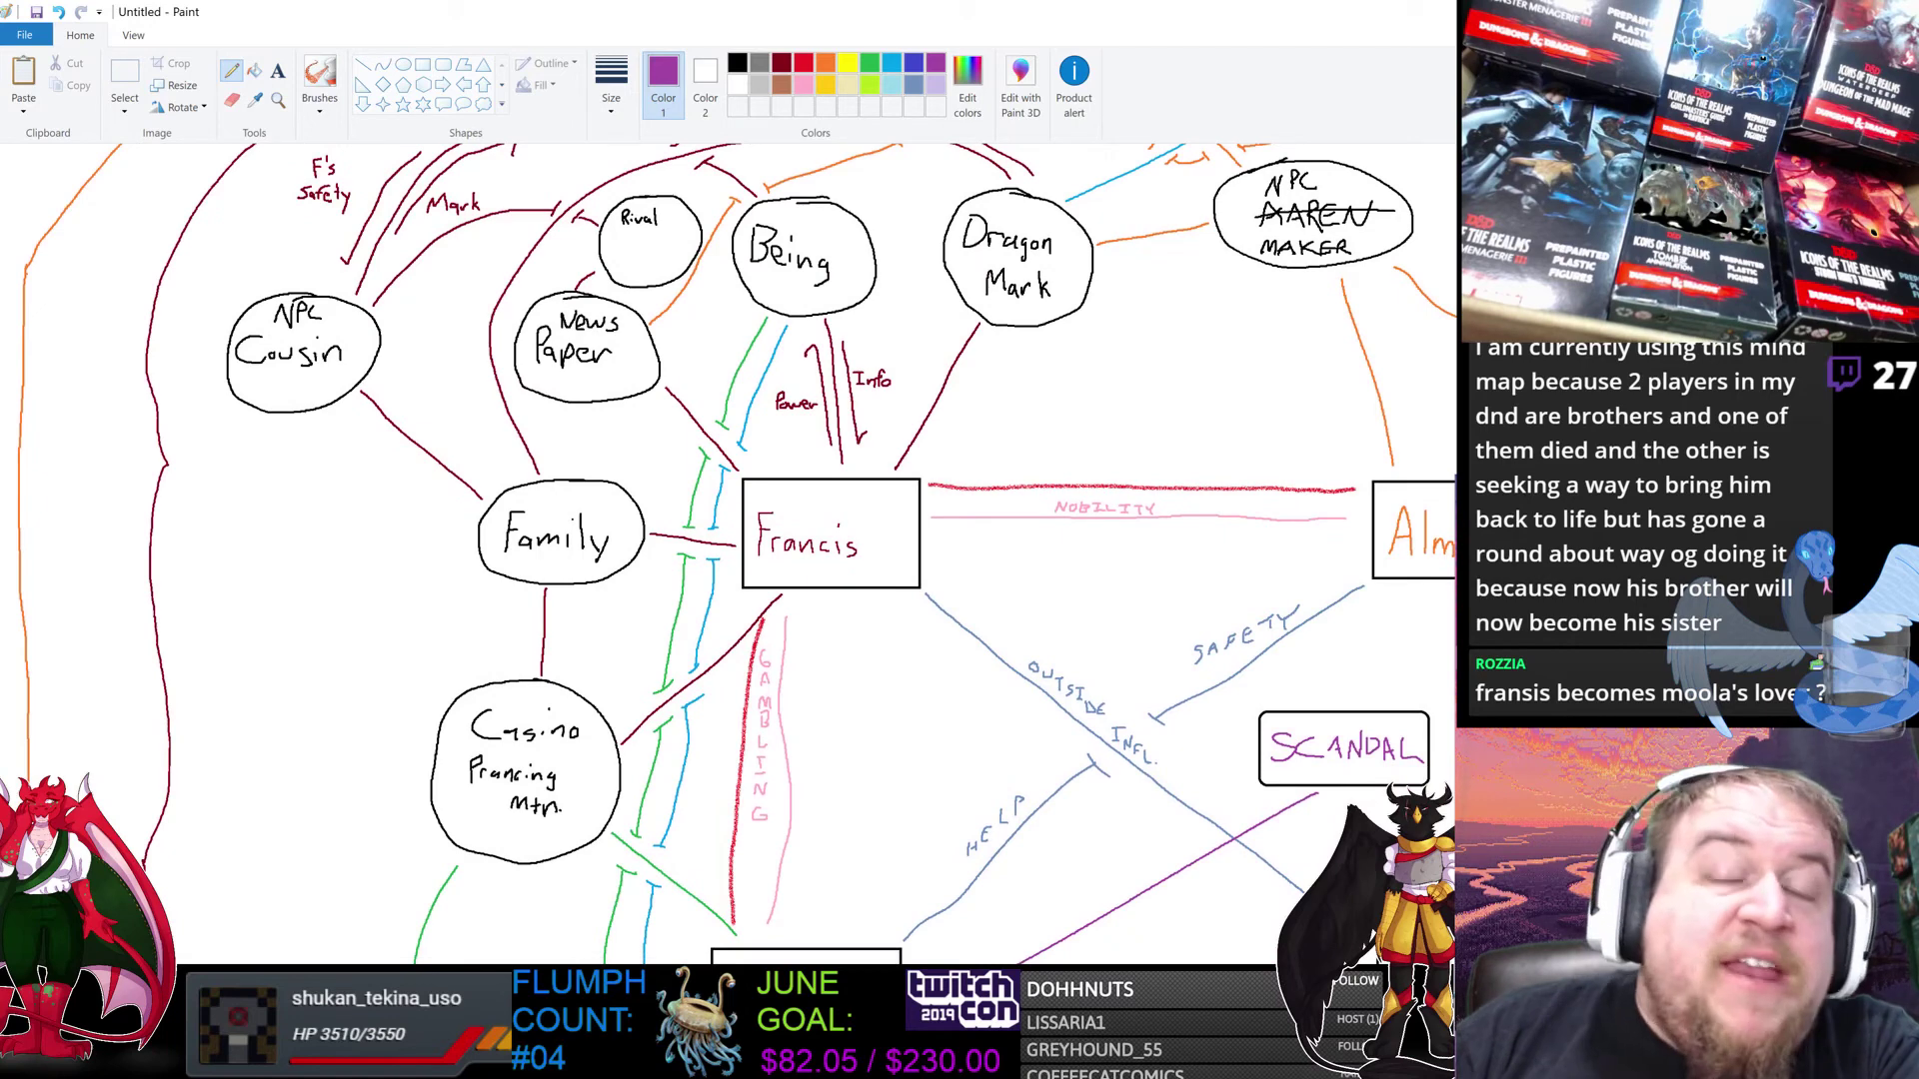
scroll(728, 553, "down", 1)
scroll(729, 552, "down", 1)
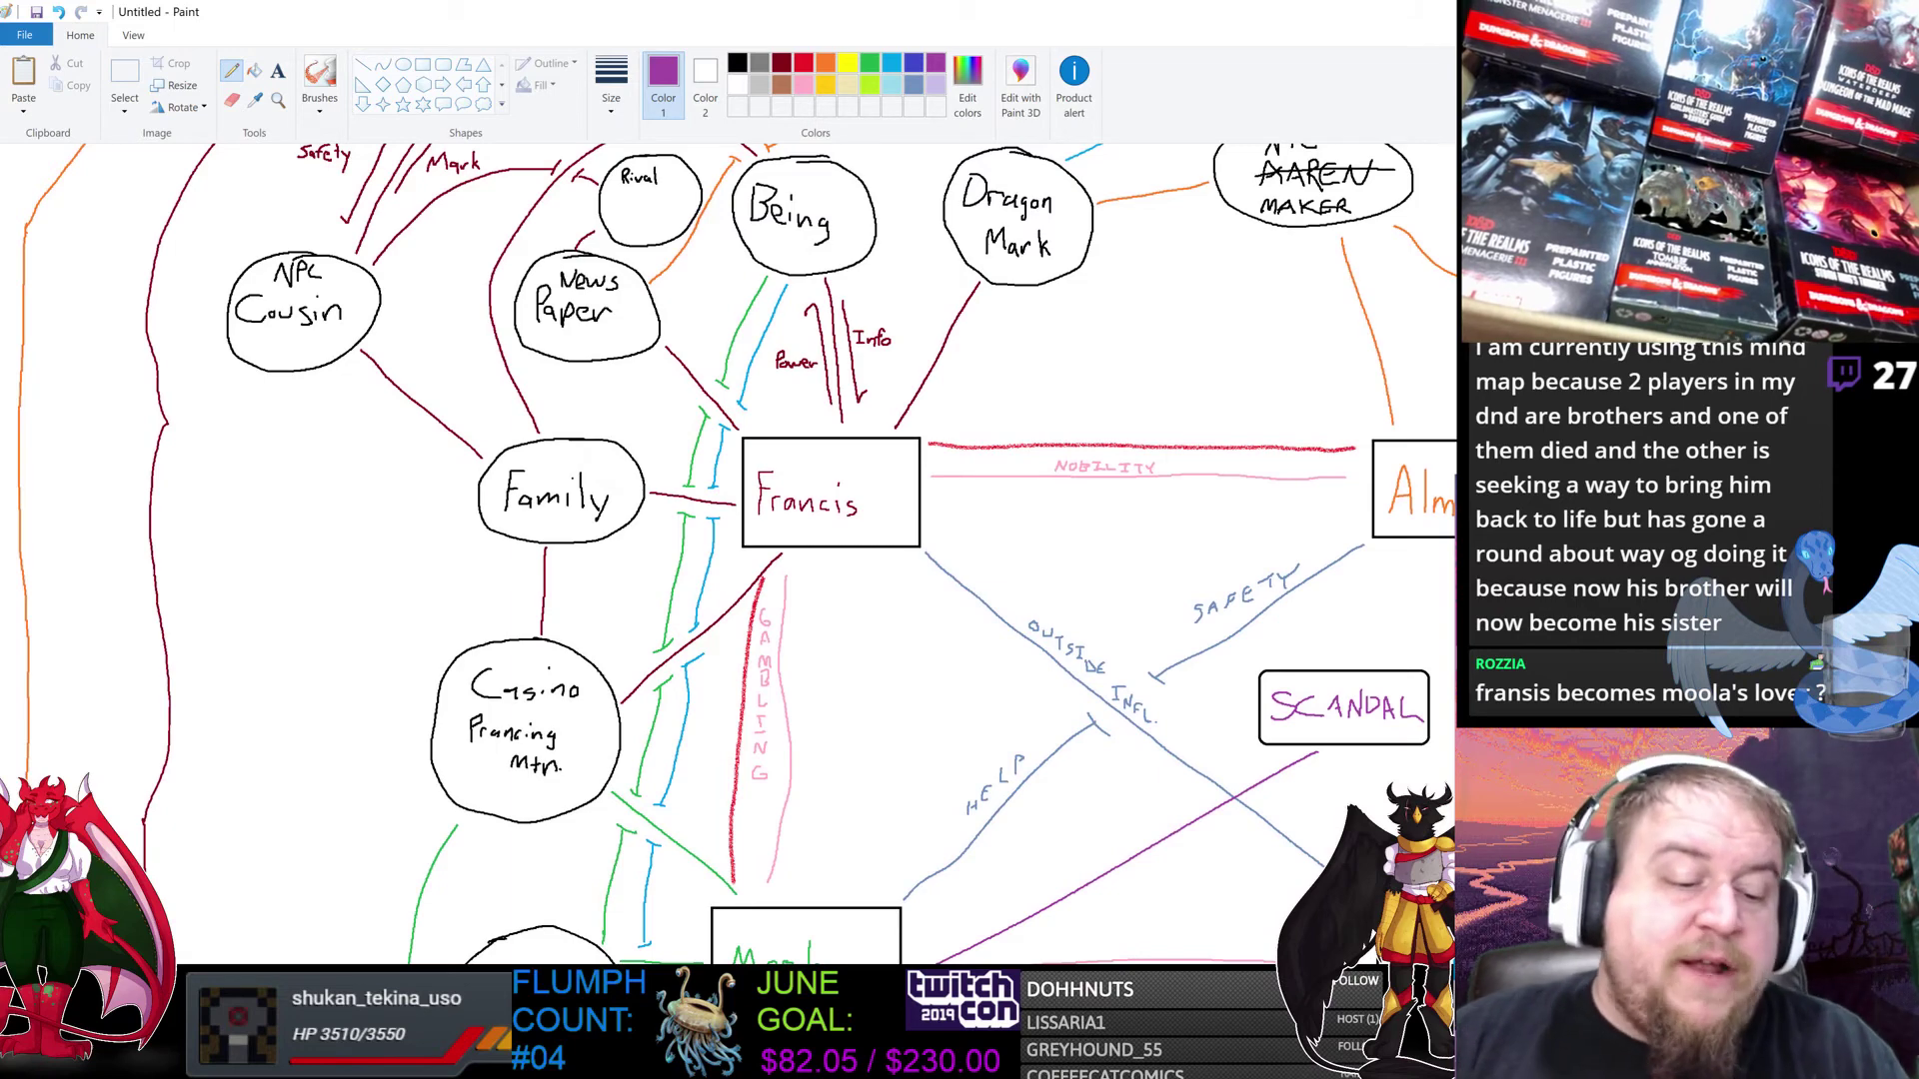
Step: Undo the purple arrow, the SCANDAL lettering and the rounded rectangle around it
key("ctrl+z")
key("ctrl+z")
key("ctrl+z")
key("ctrl+z")
key("ctrl+z")
key("ctrl+z")
key("ctrl+z")
key("ctrl+z")
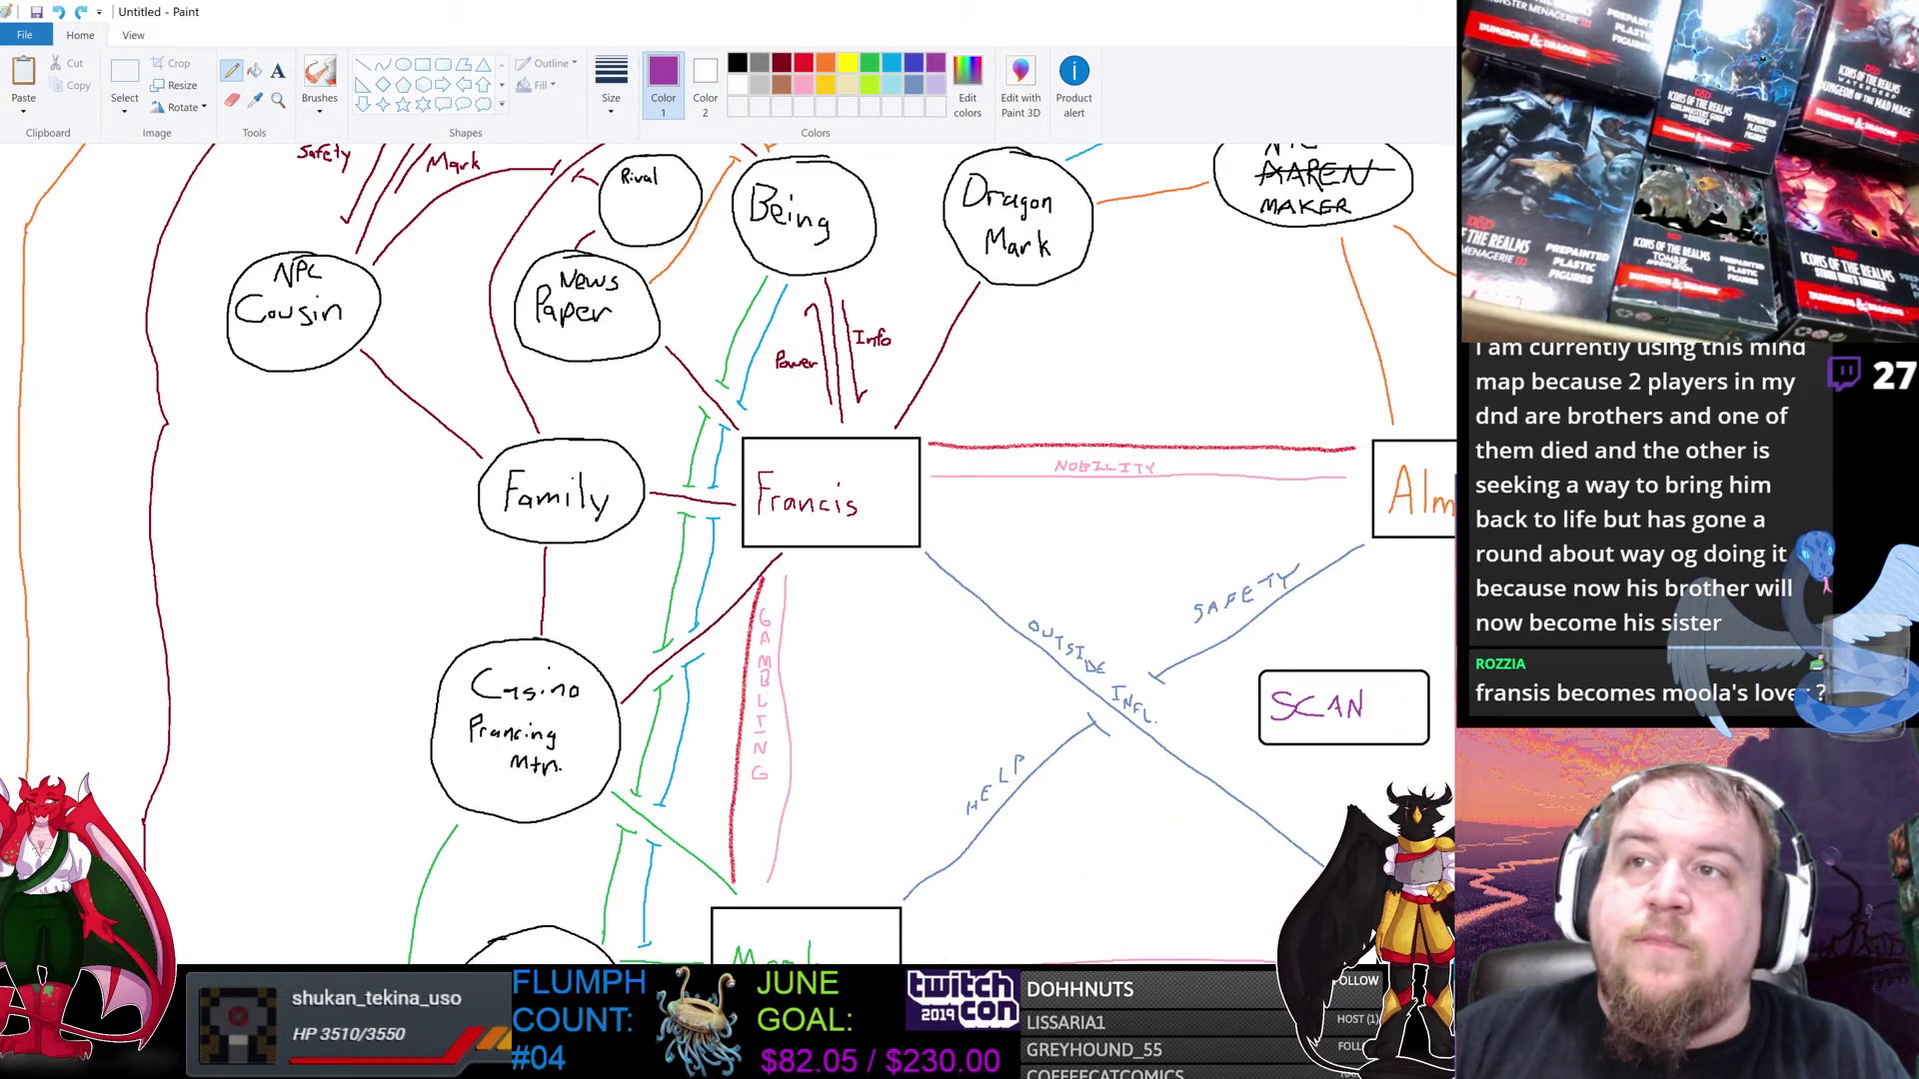
key("ctrl+z")
key("ctrl+z")
key("ctrl+z")
key("ctrl+z")
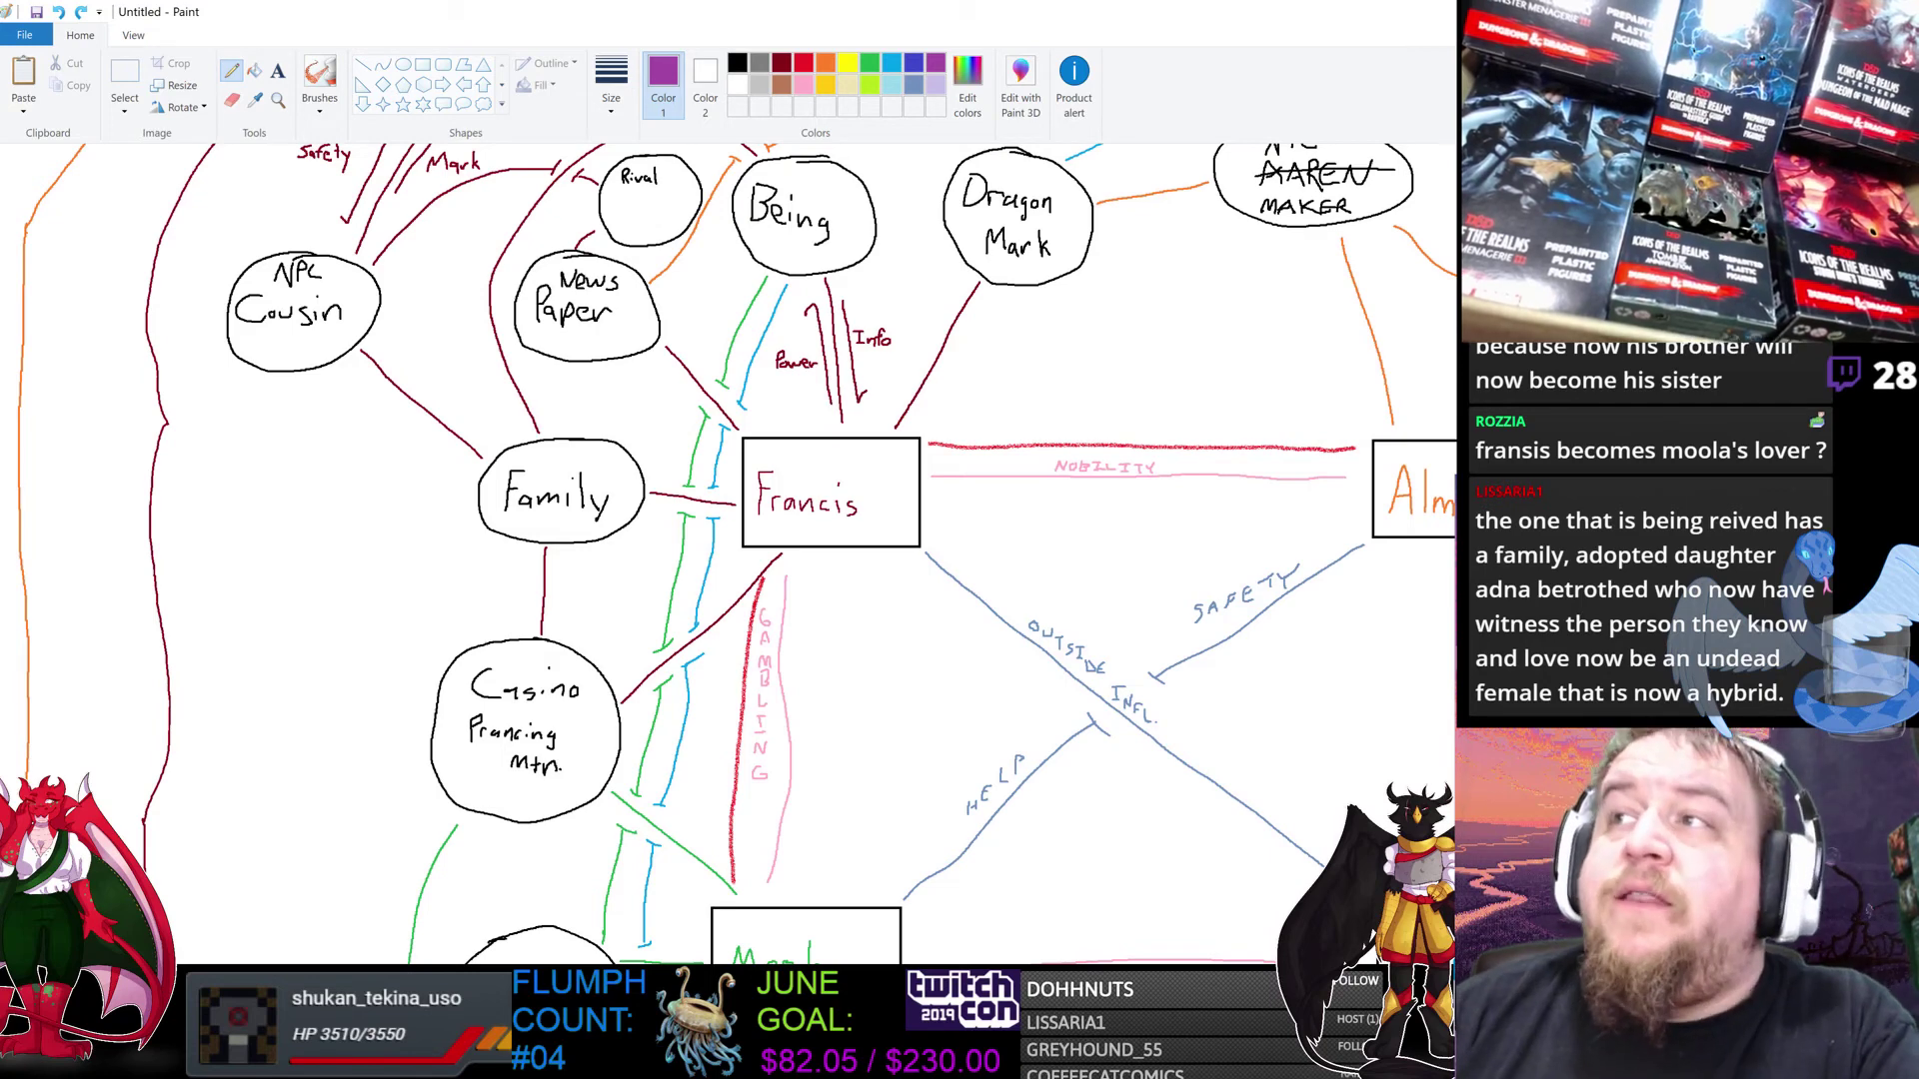
Step: Examine Moola's and Francis's bubbles and the links between them for a shared plot element
scroll(728, 553, "down", 3)
scroll(727, 783, "down", 2)
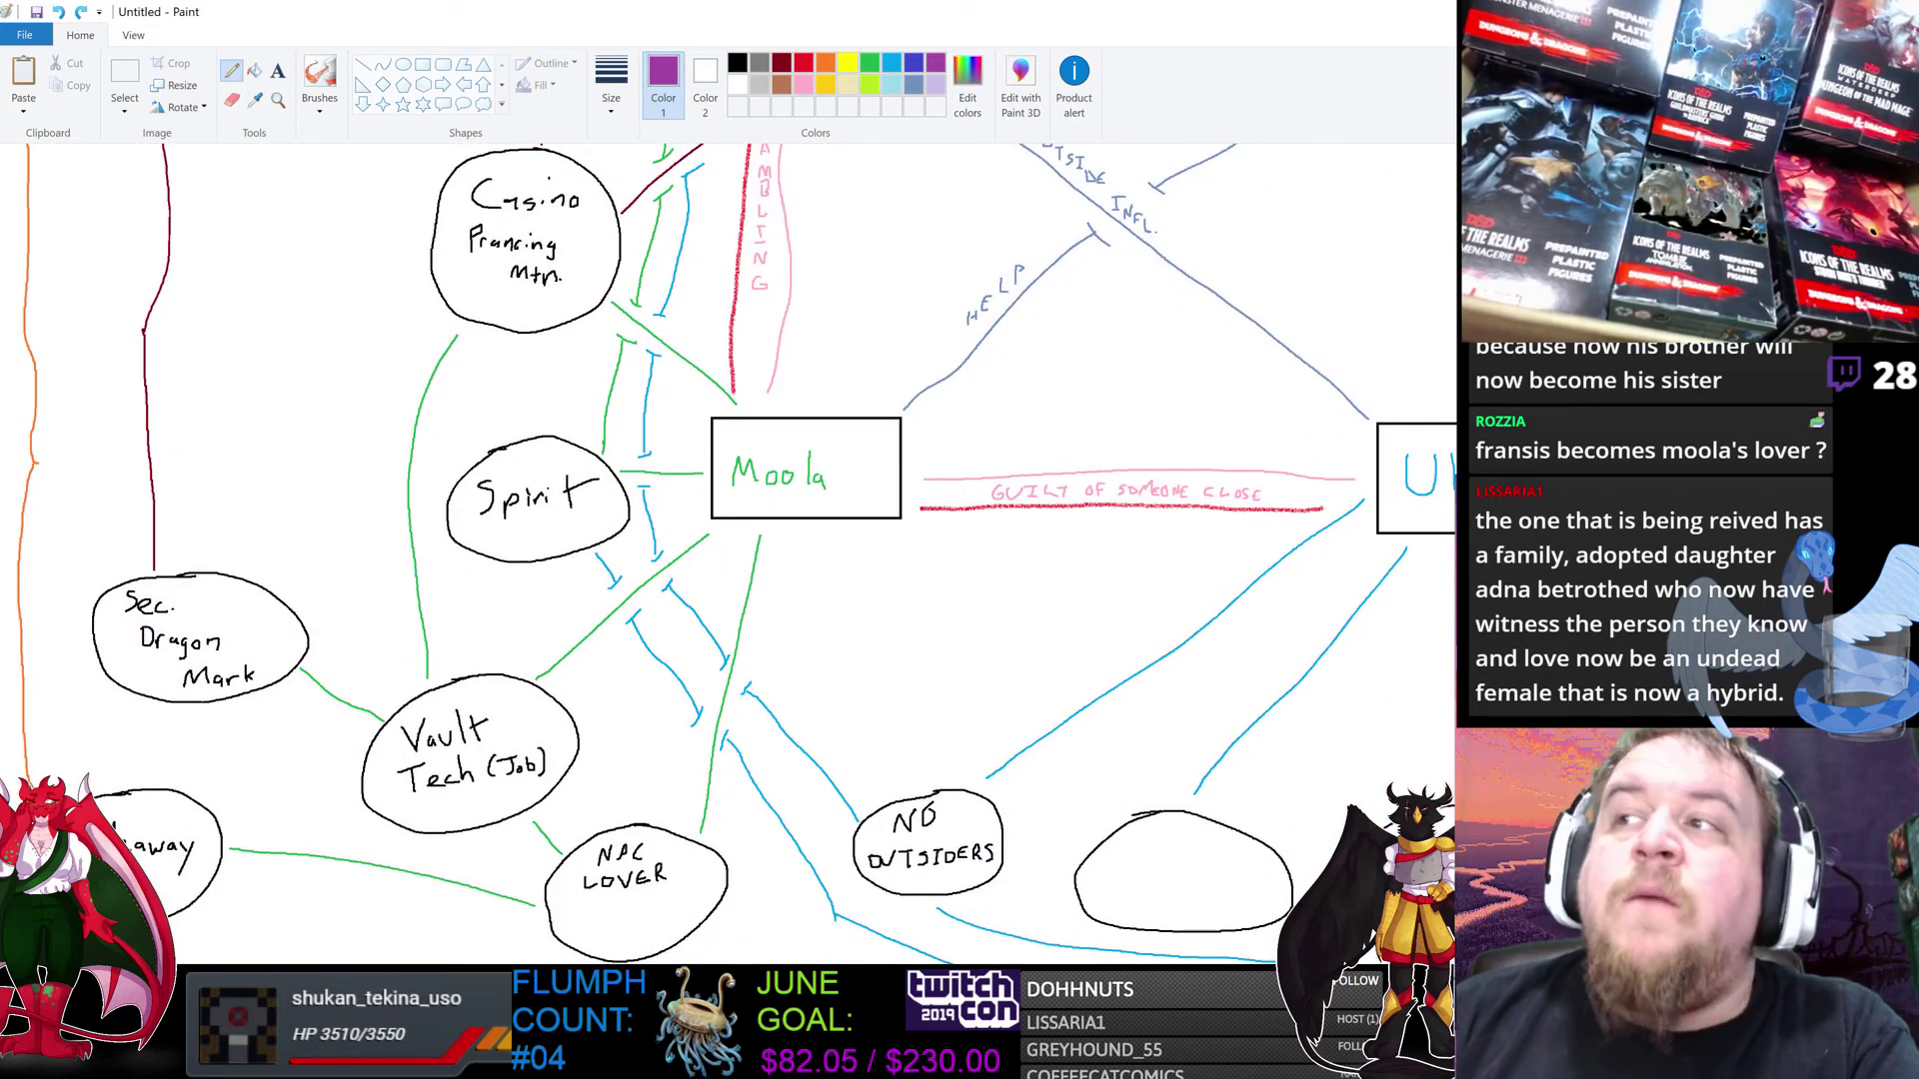
scroll(728, 553, "down", 1)
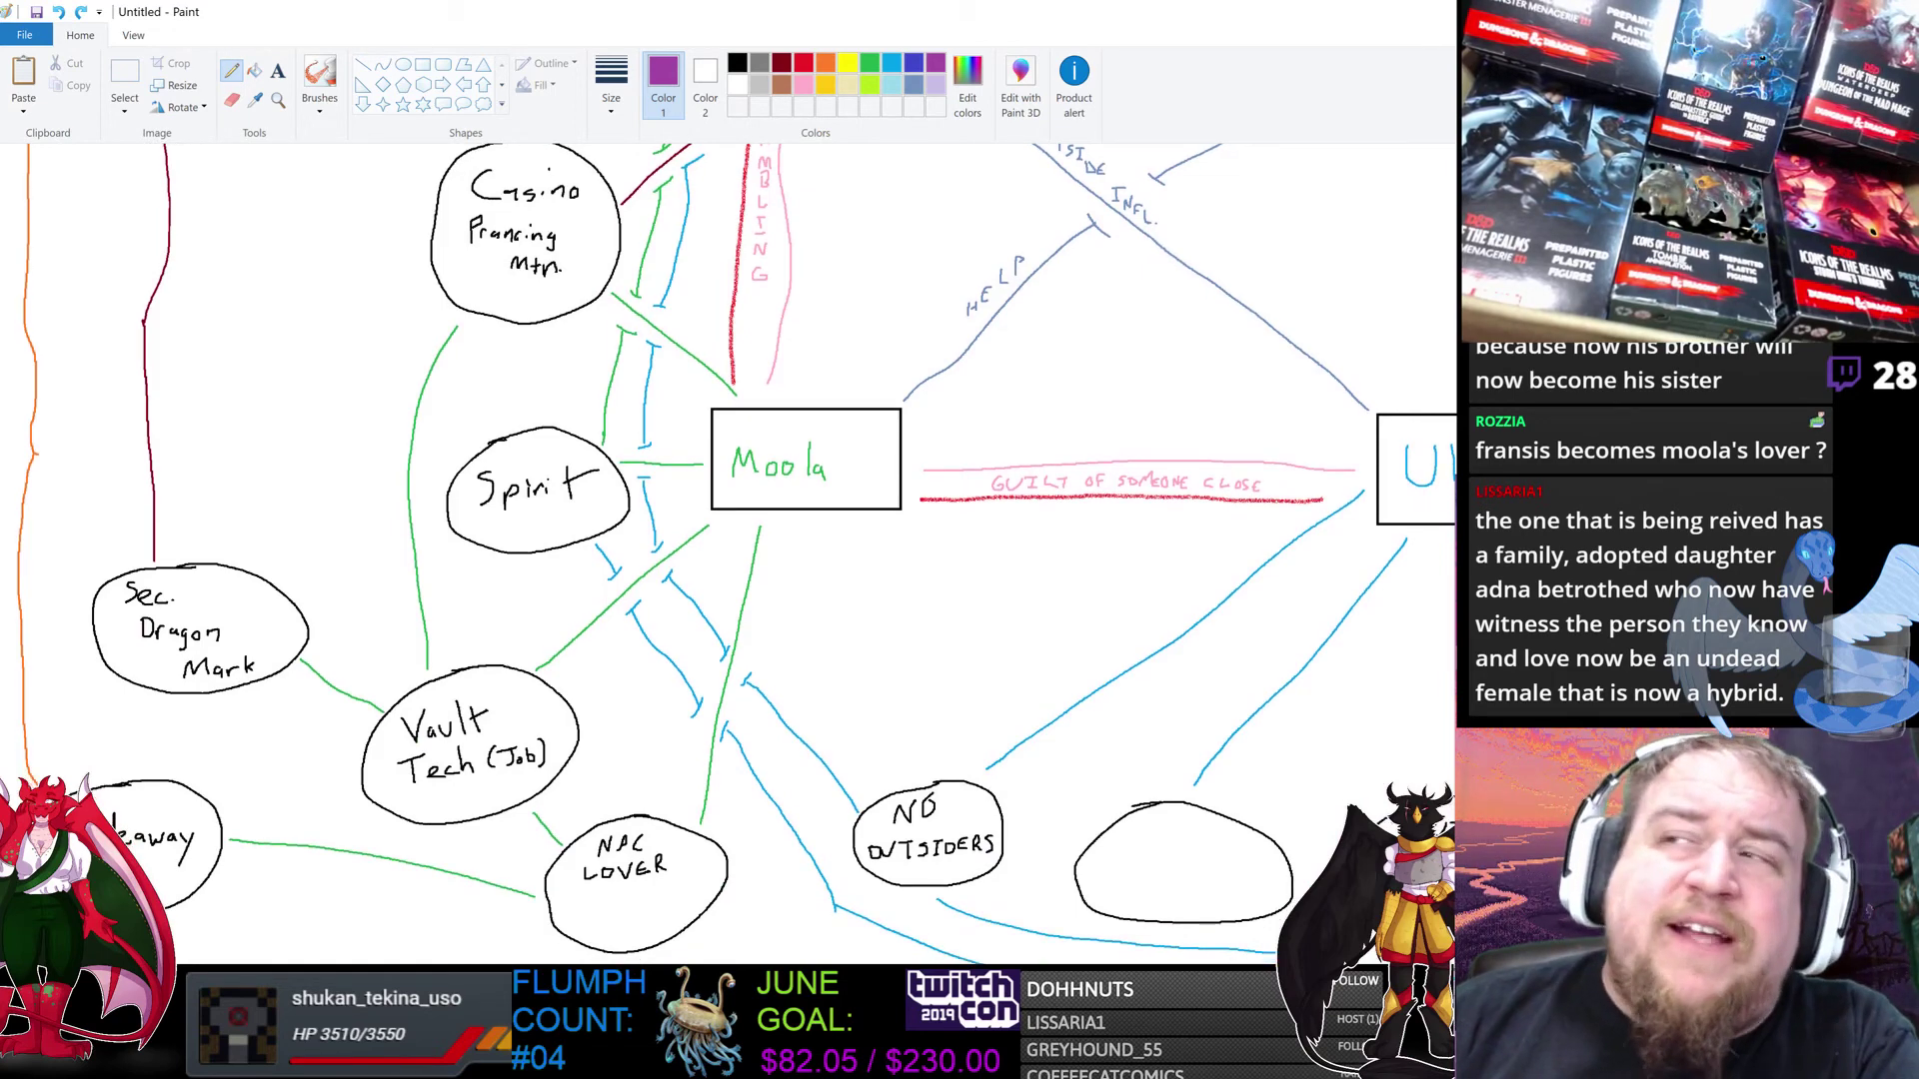
scroll(729, 553, "up", 1)
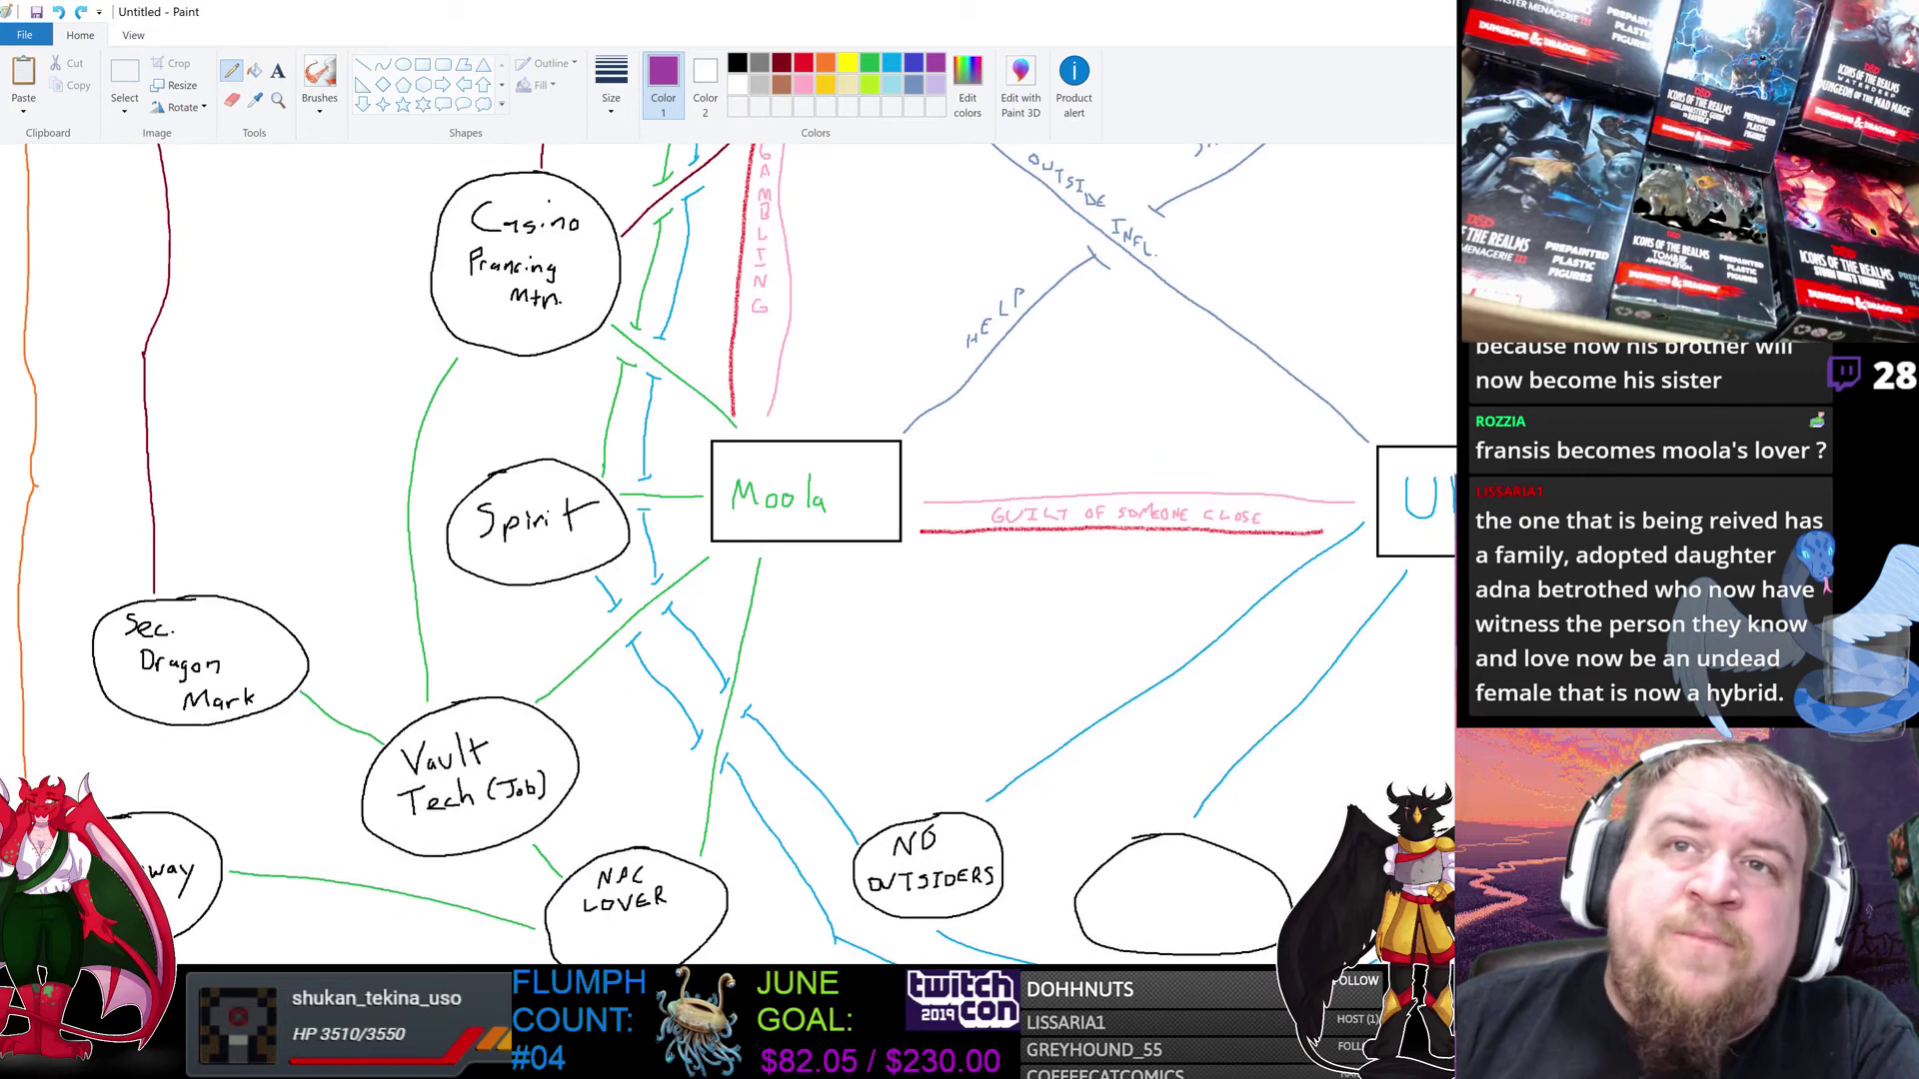
scroll(698, 950, "up", 8)
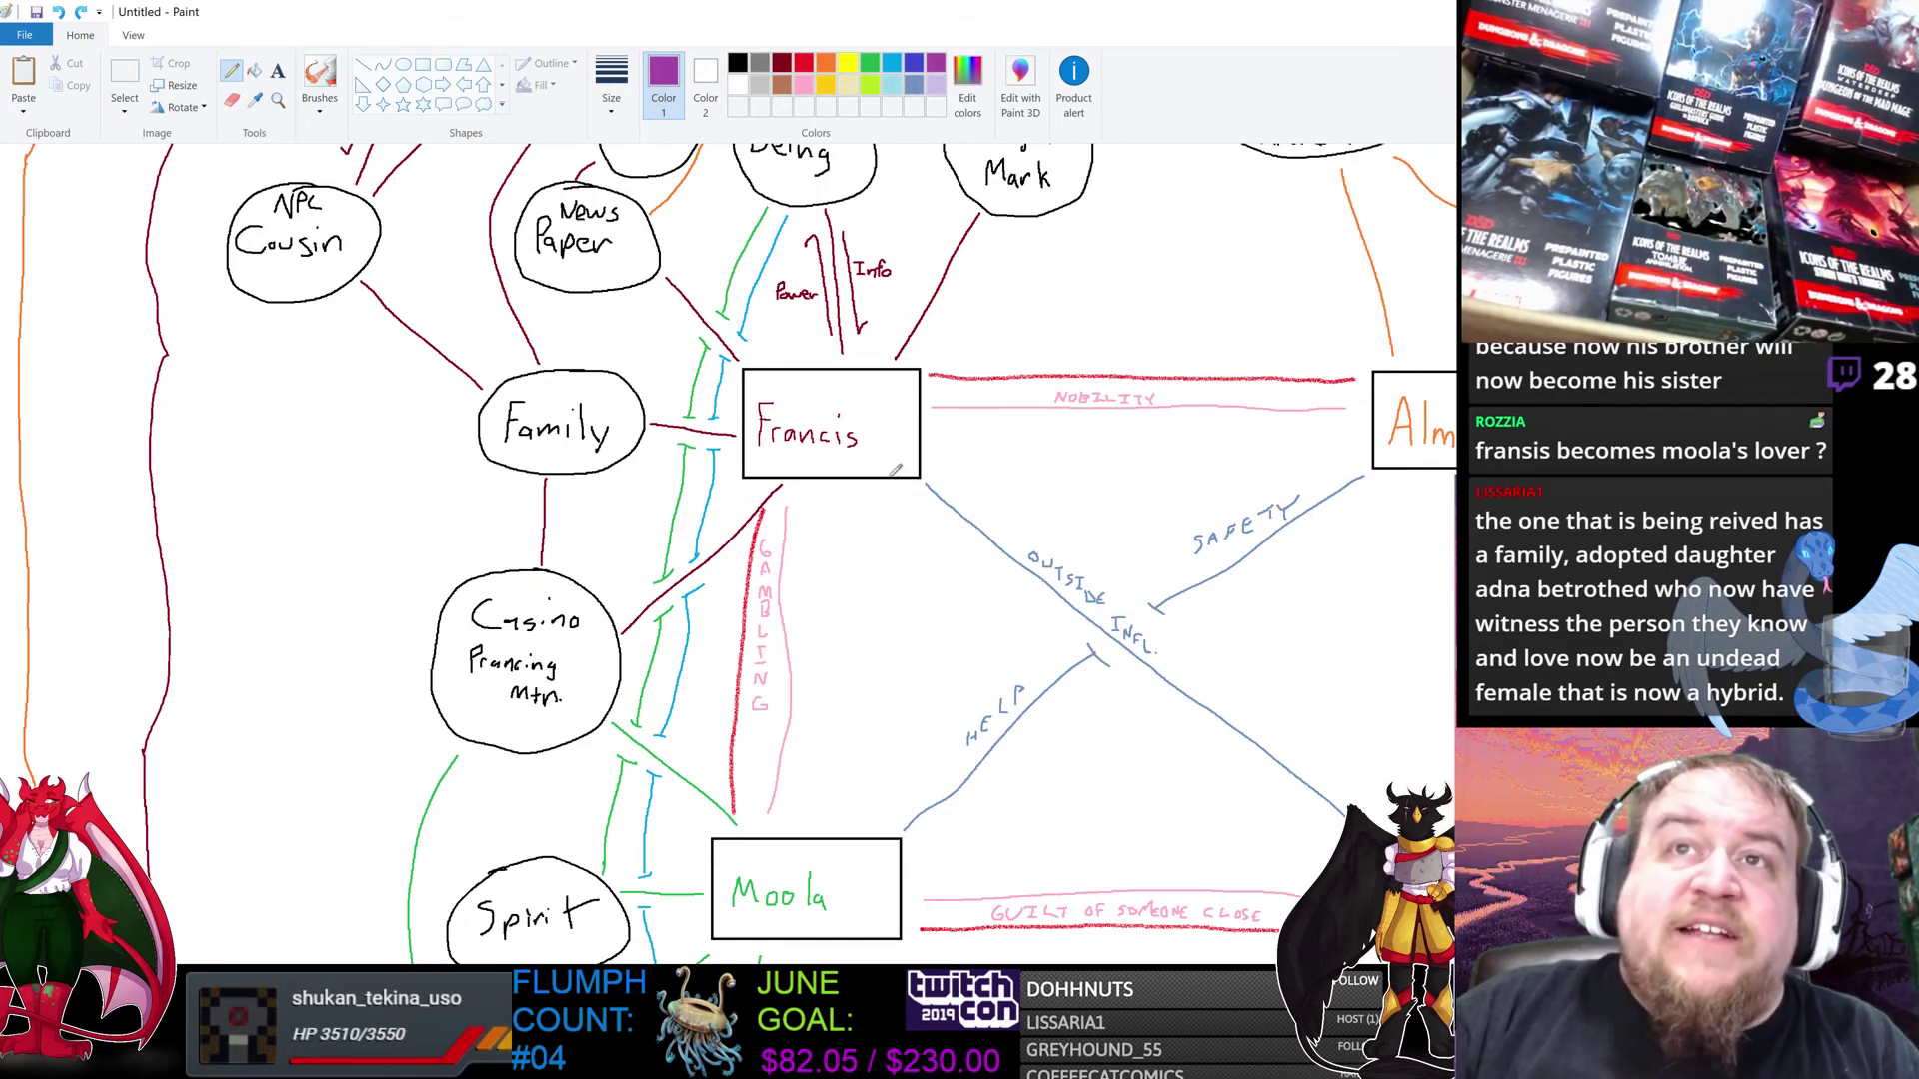
scroll(1352, 636, "down", 3)
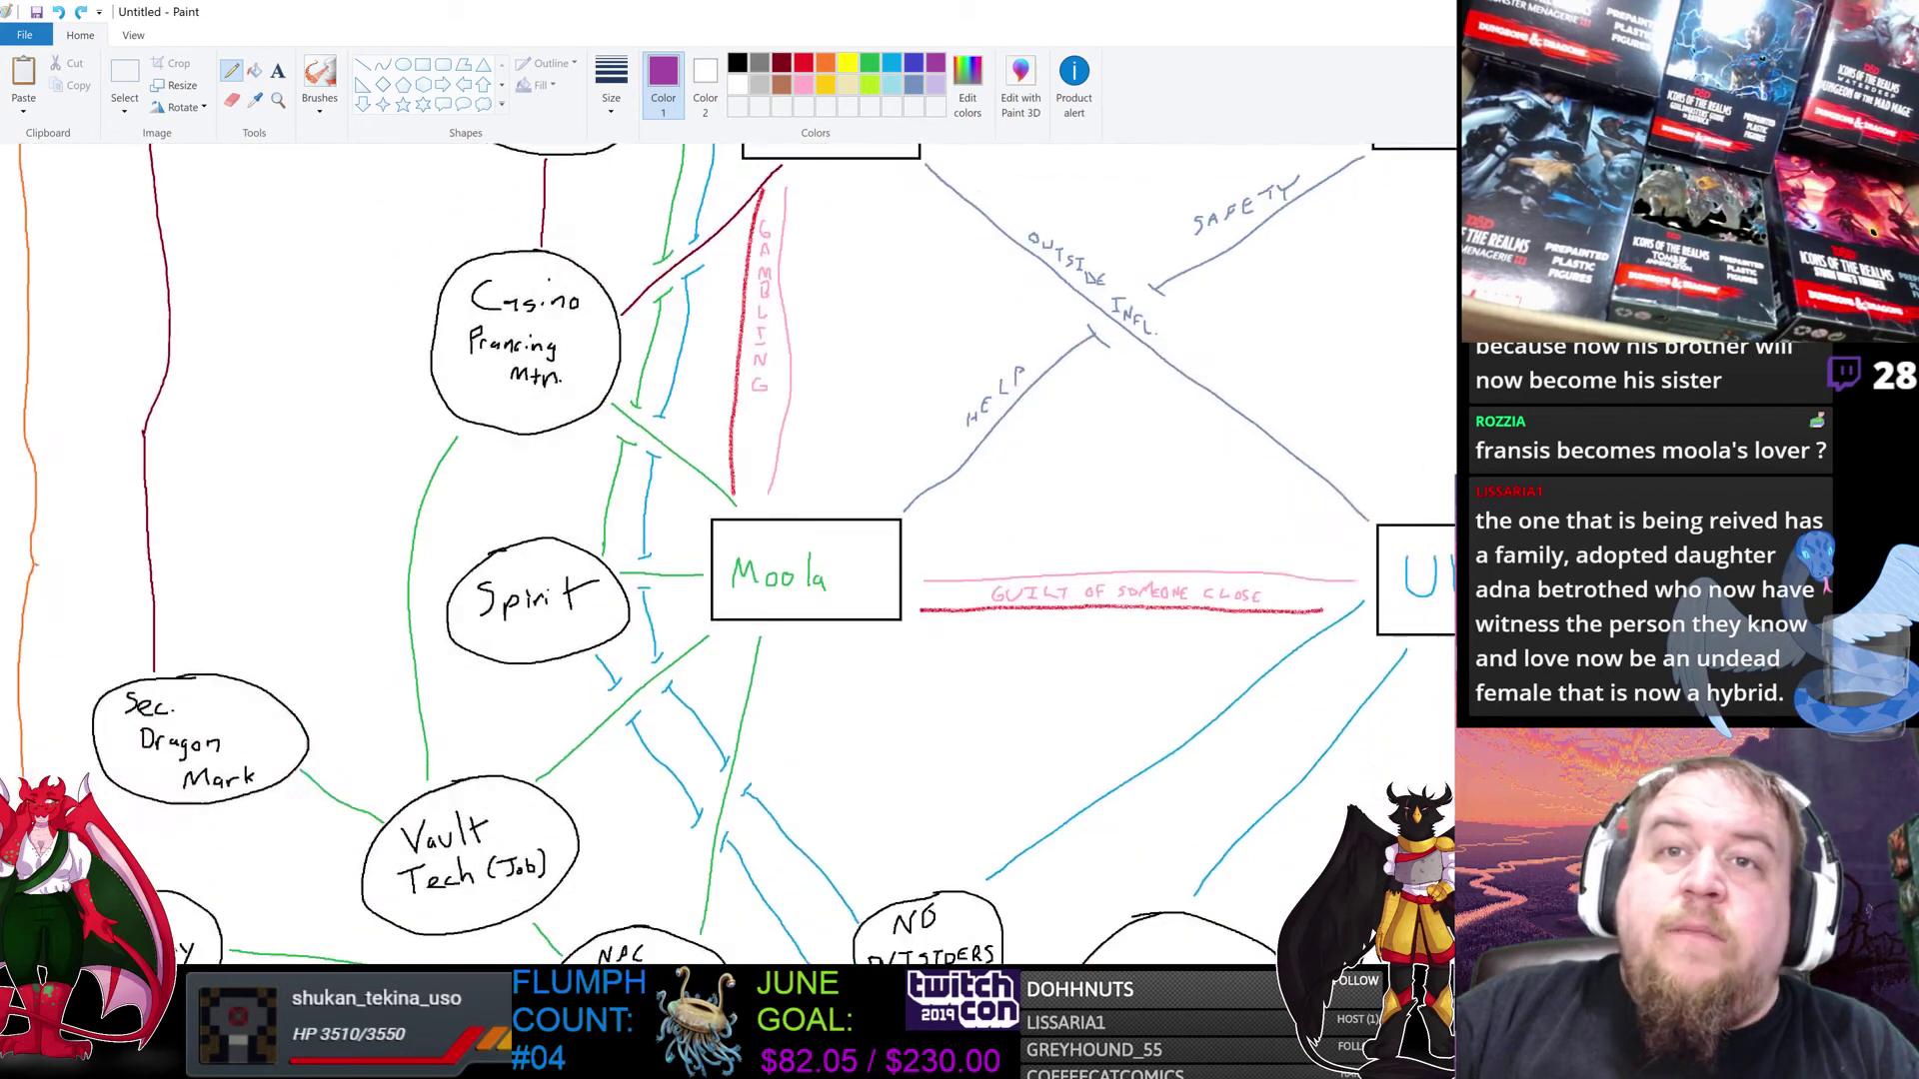
scroll(1352, 636, "down", 1)
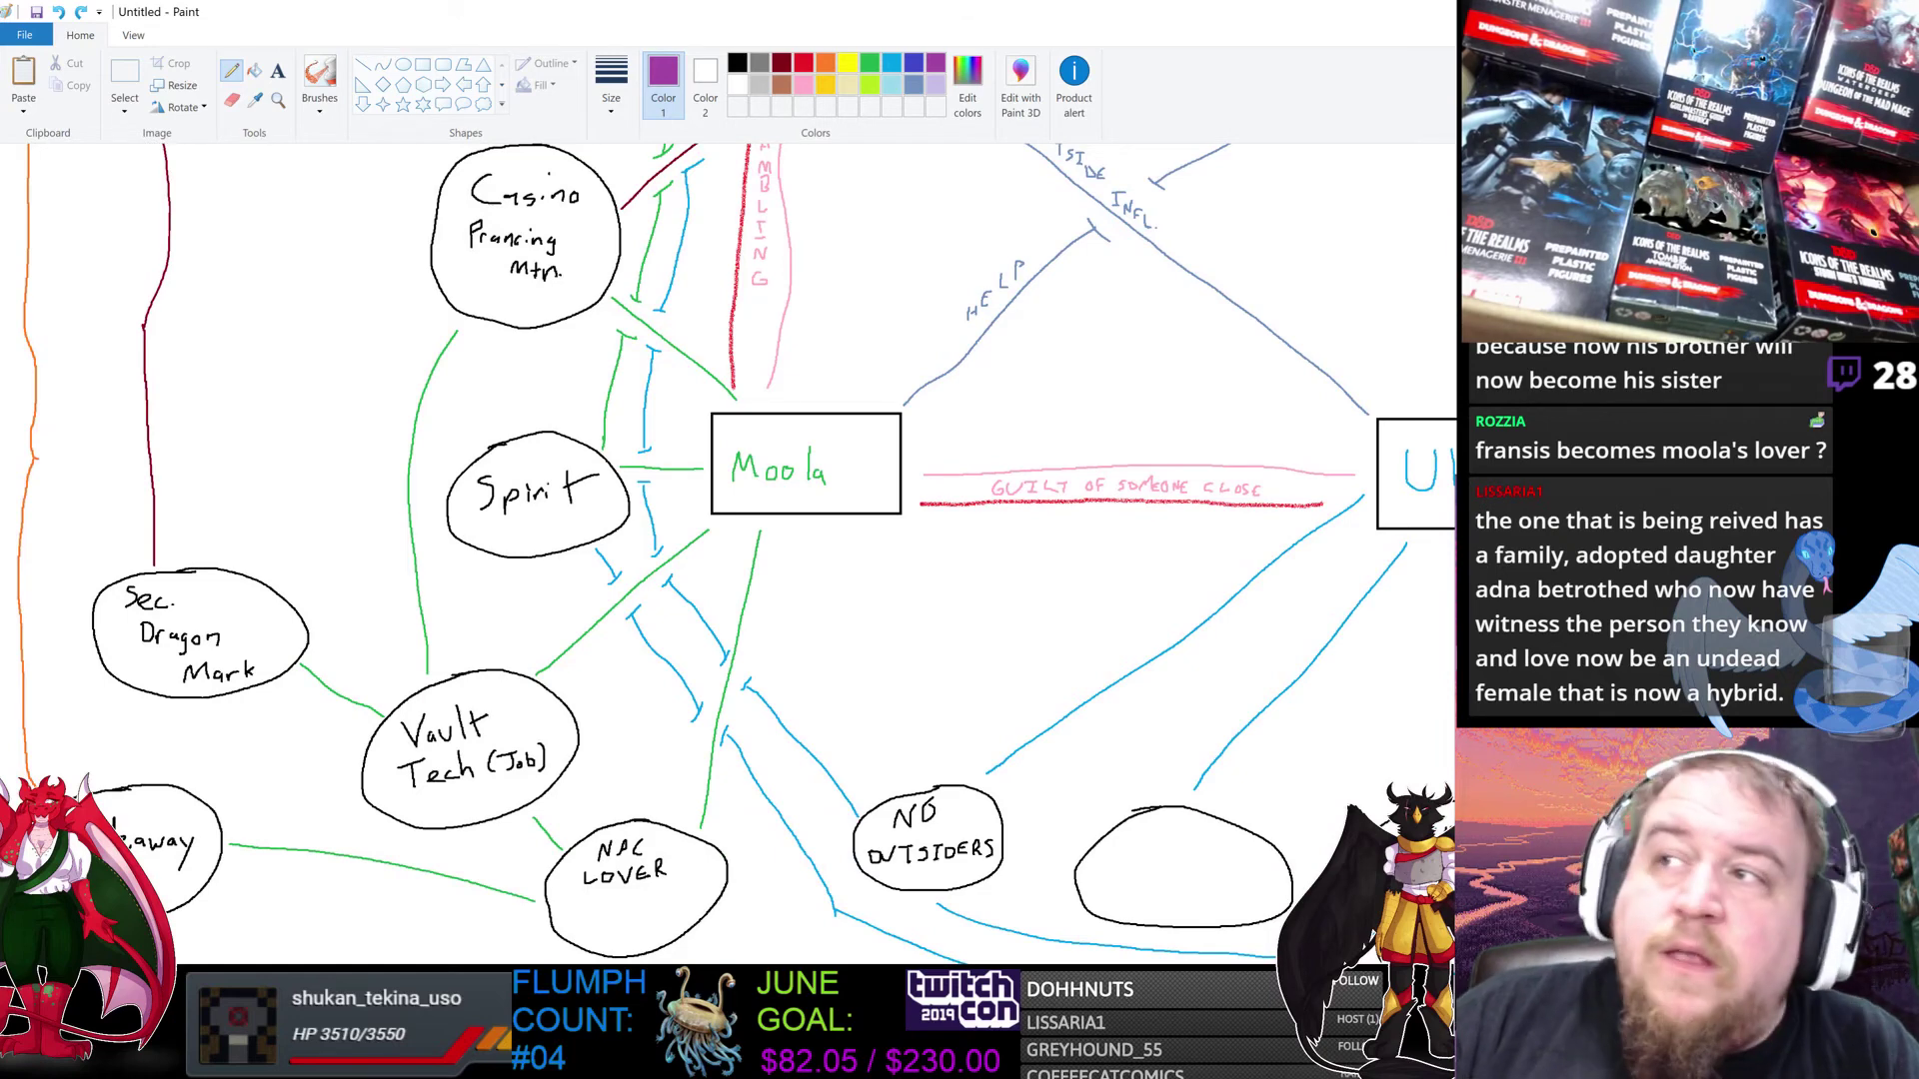
scroll(736, 553, "up", 2)
scroll(736, 553, "down", 1)
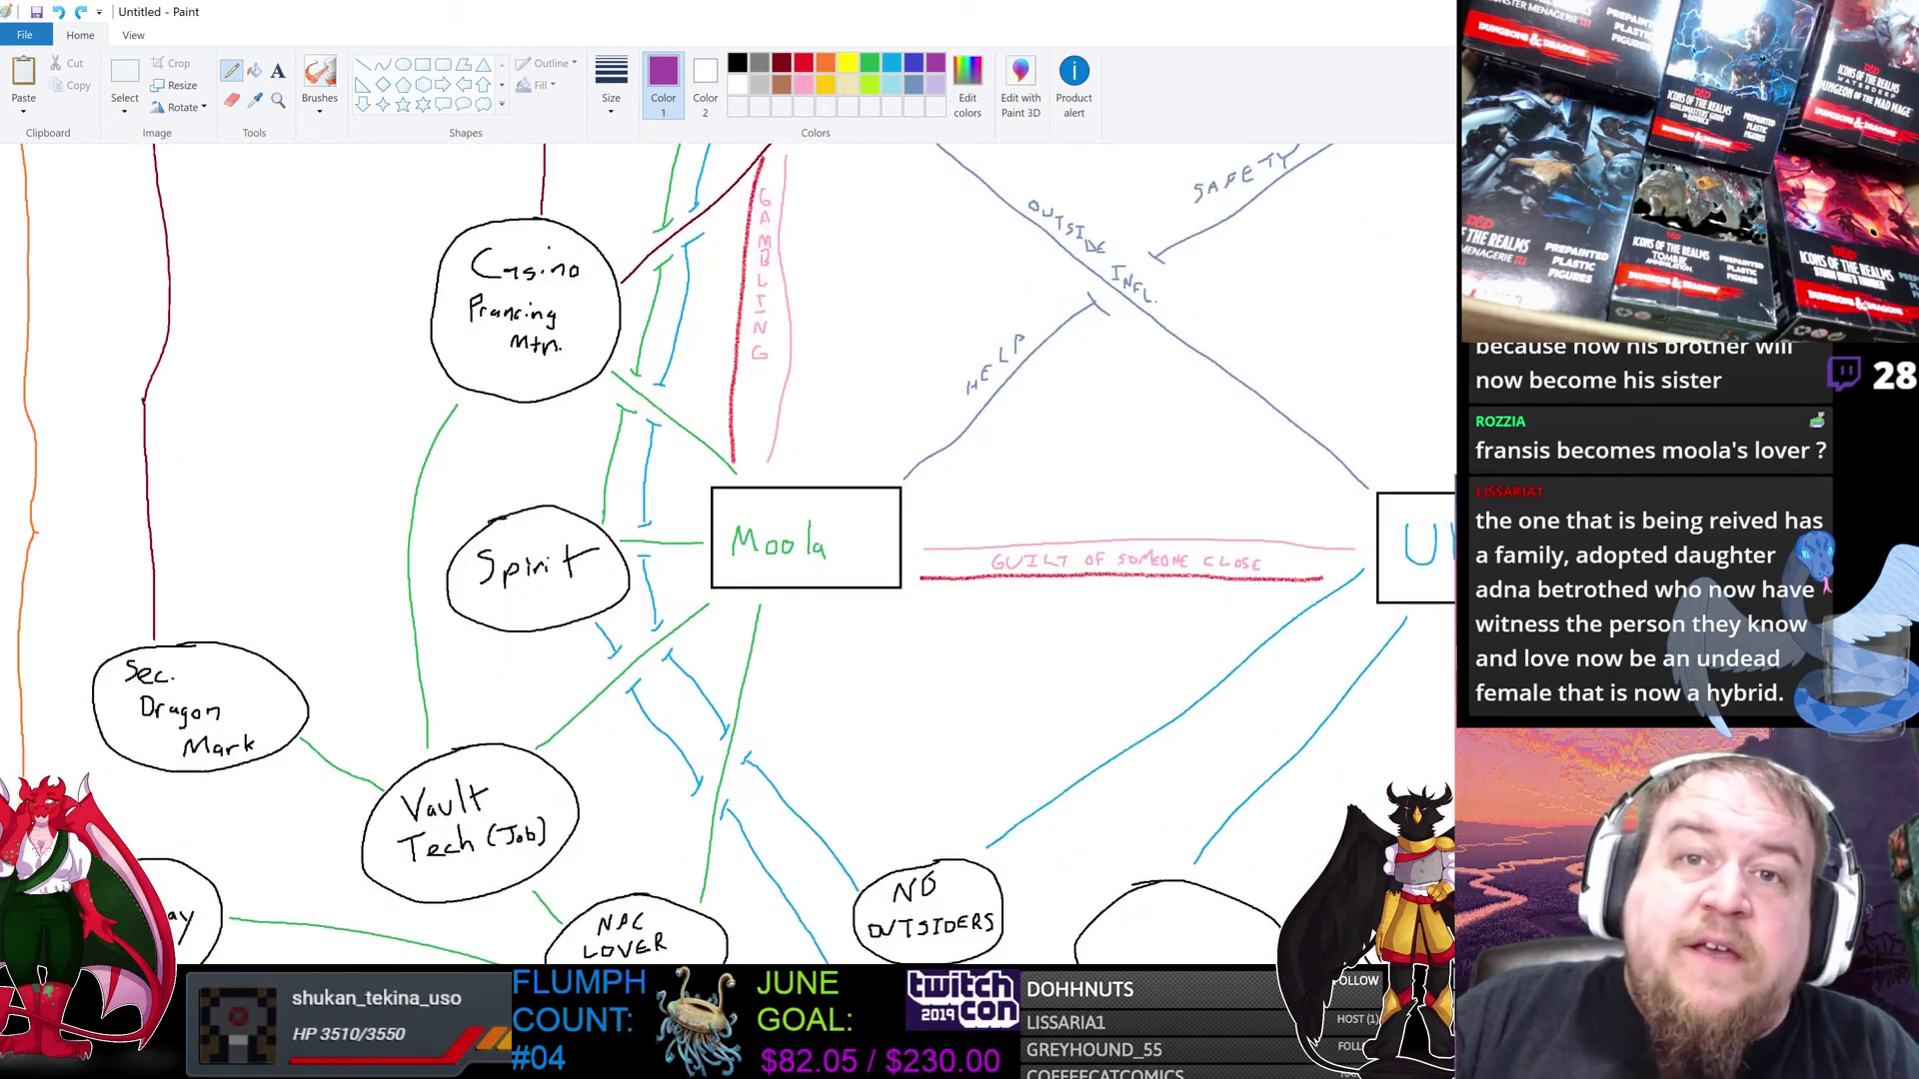
scroll(735, 553, "up", 4)
scroll(735, 553, "down", 4)
scroll(735, 553, "up", 2)
scroll(736, 552, "down", 3)
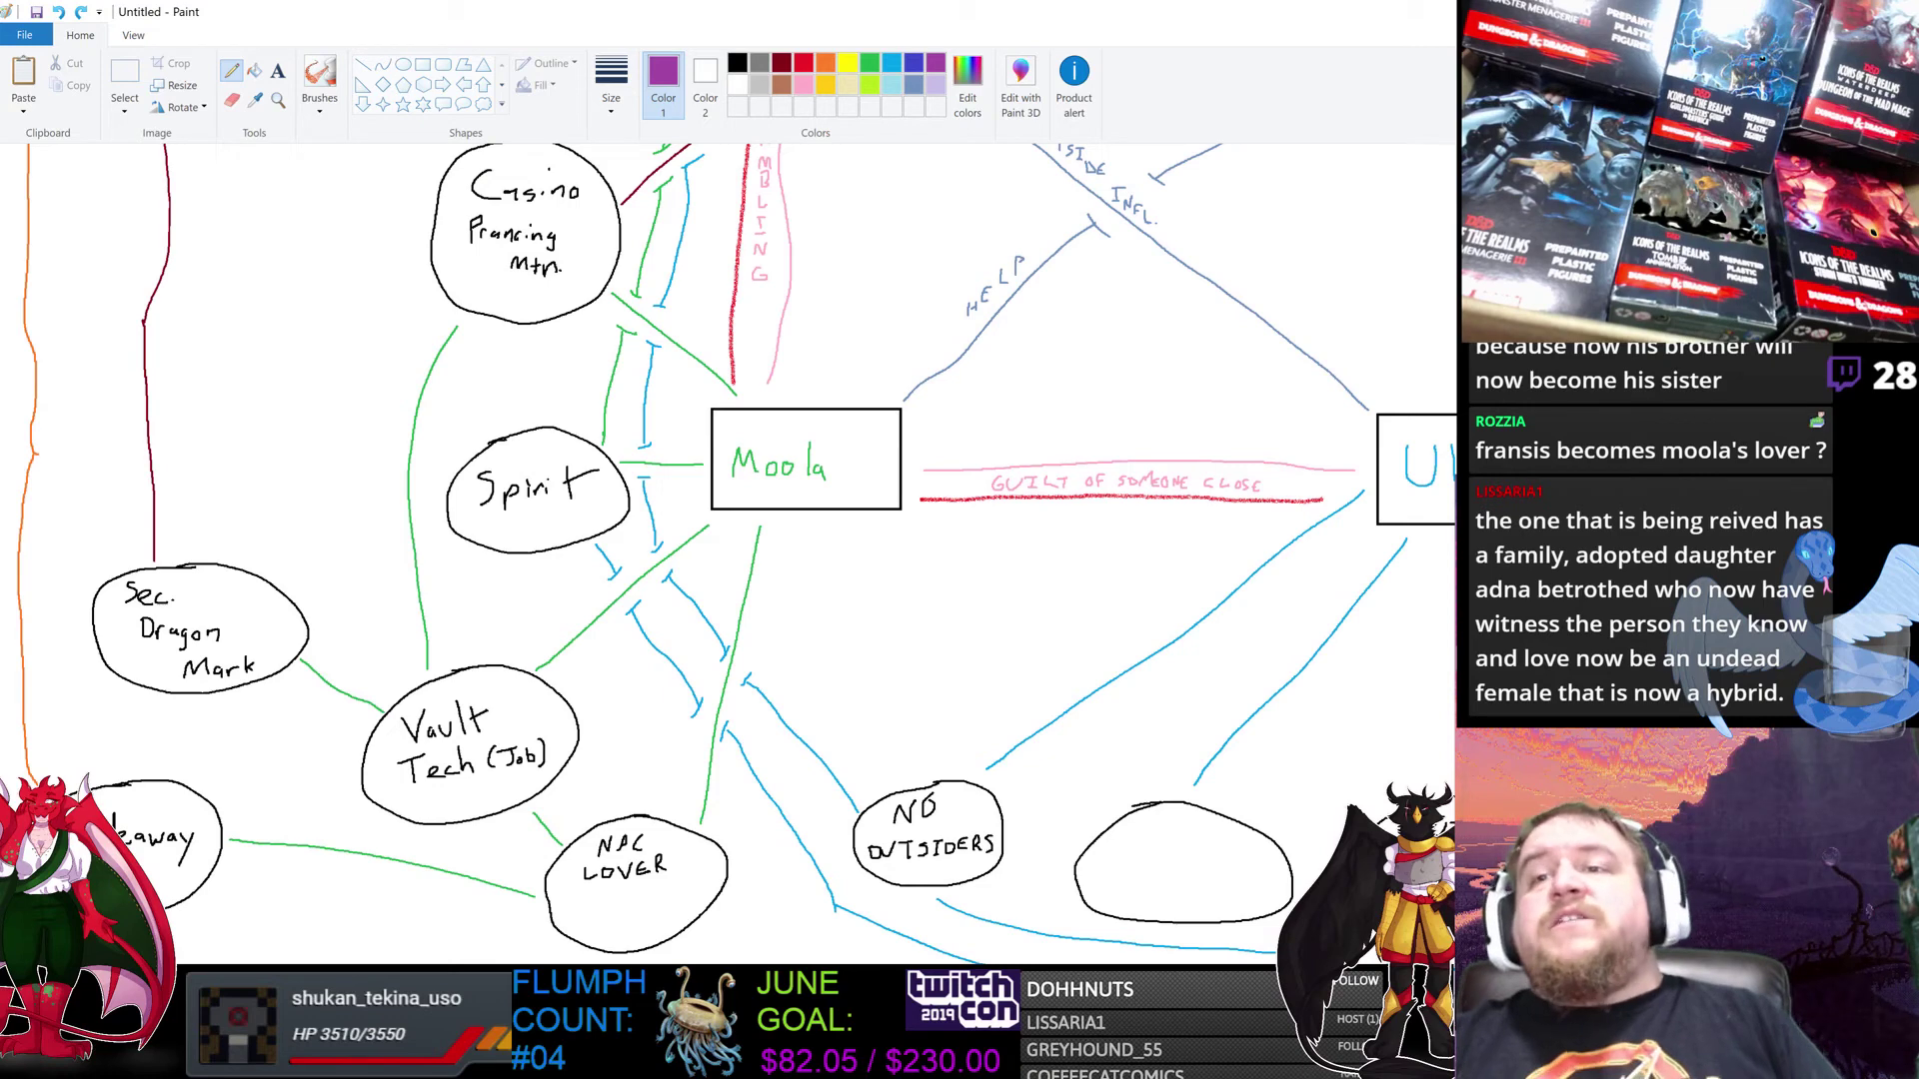
Step: Survey the bubbles and connections around all four character boxes, from Francis and Moola across to Almire and Ulf
scroll(727, 553, "up", 5)
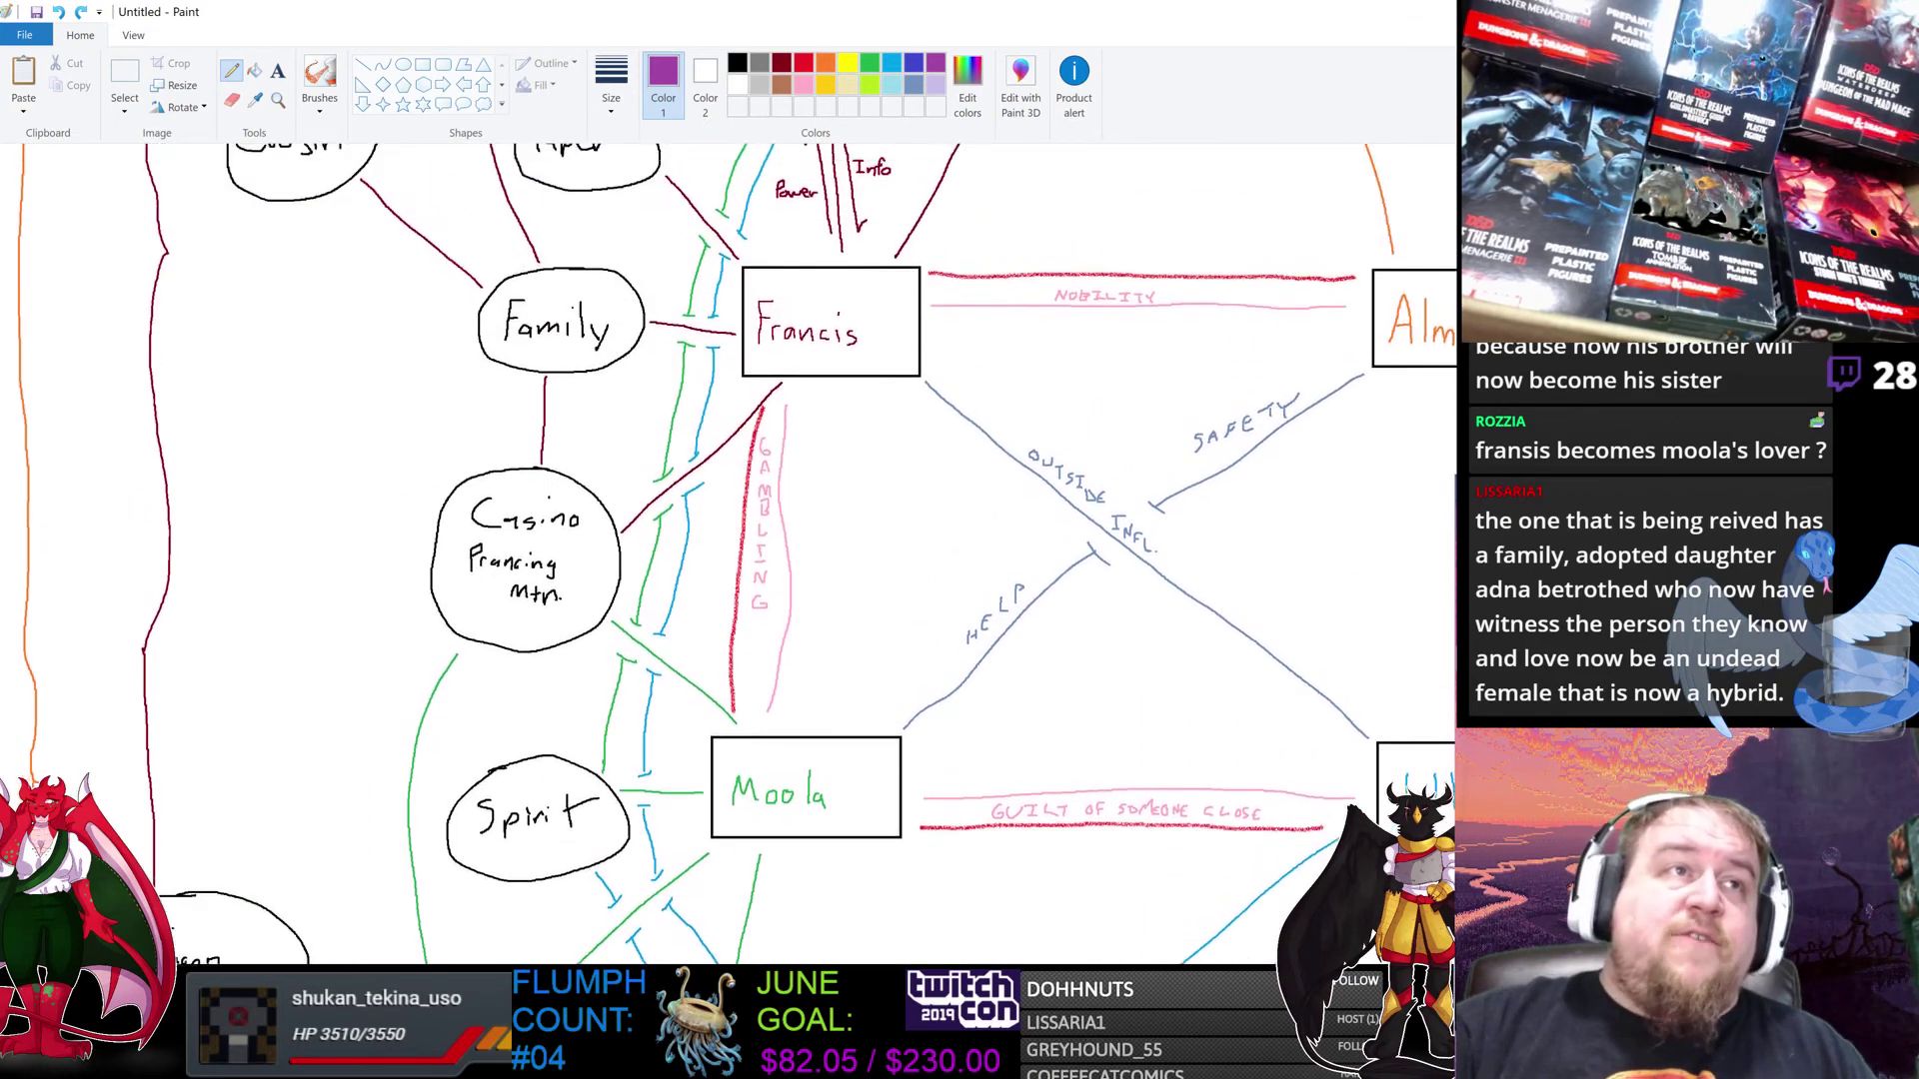
scroll(727, 552, "up", 1)
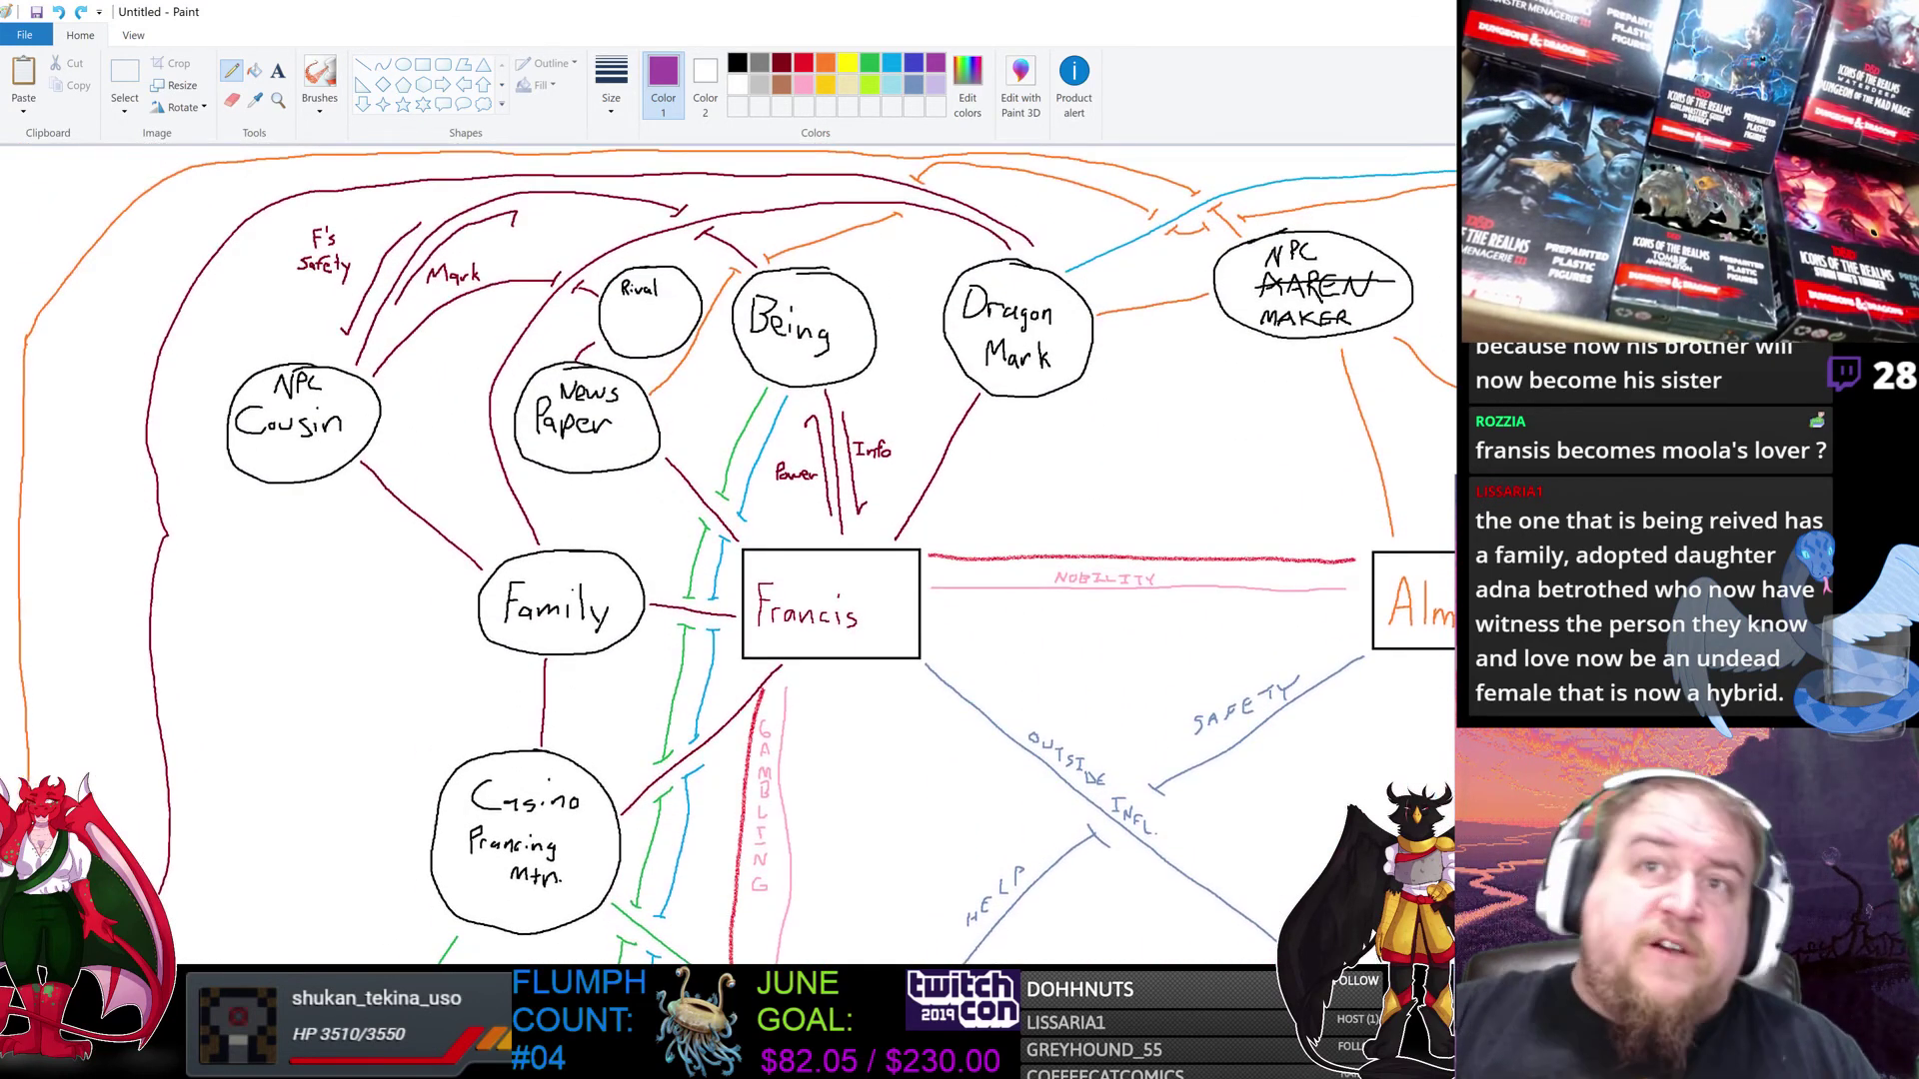
scroll(728, 552, "down", 5)
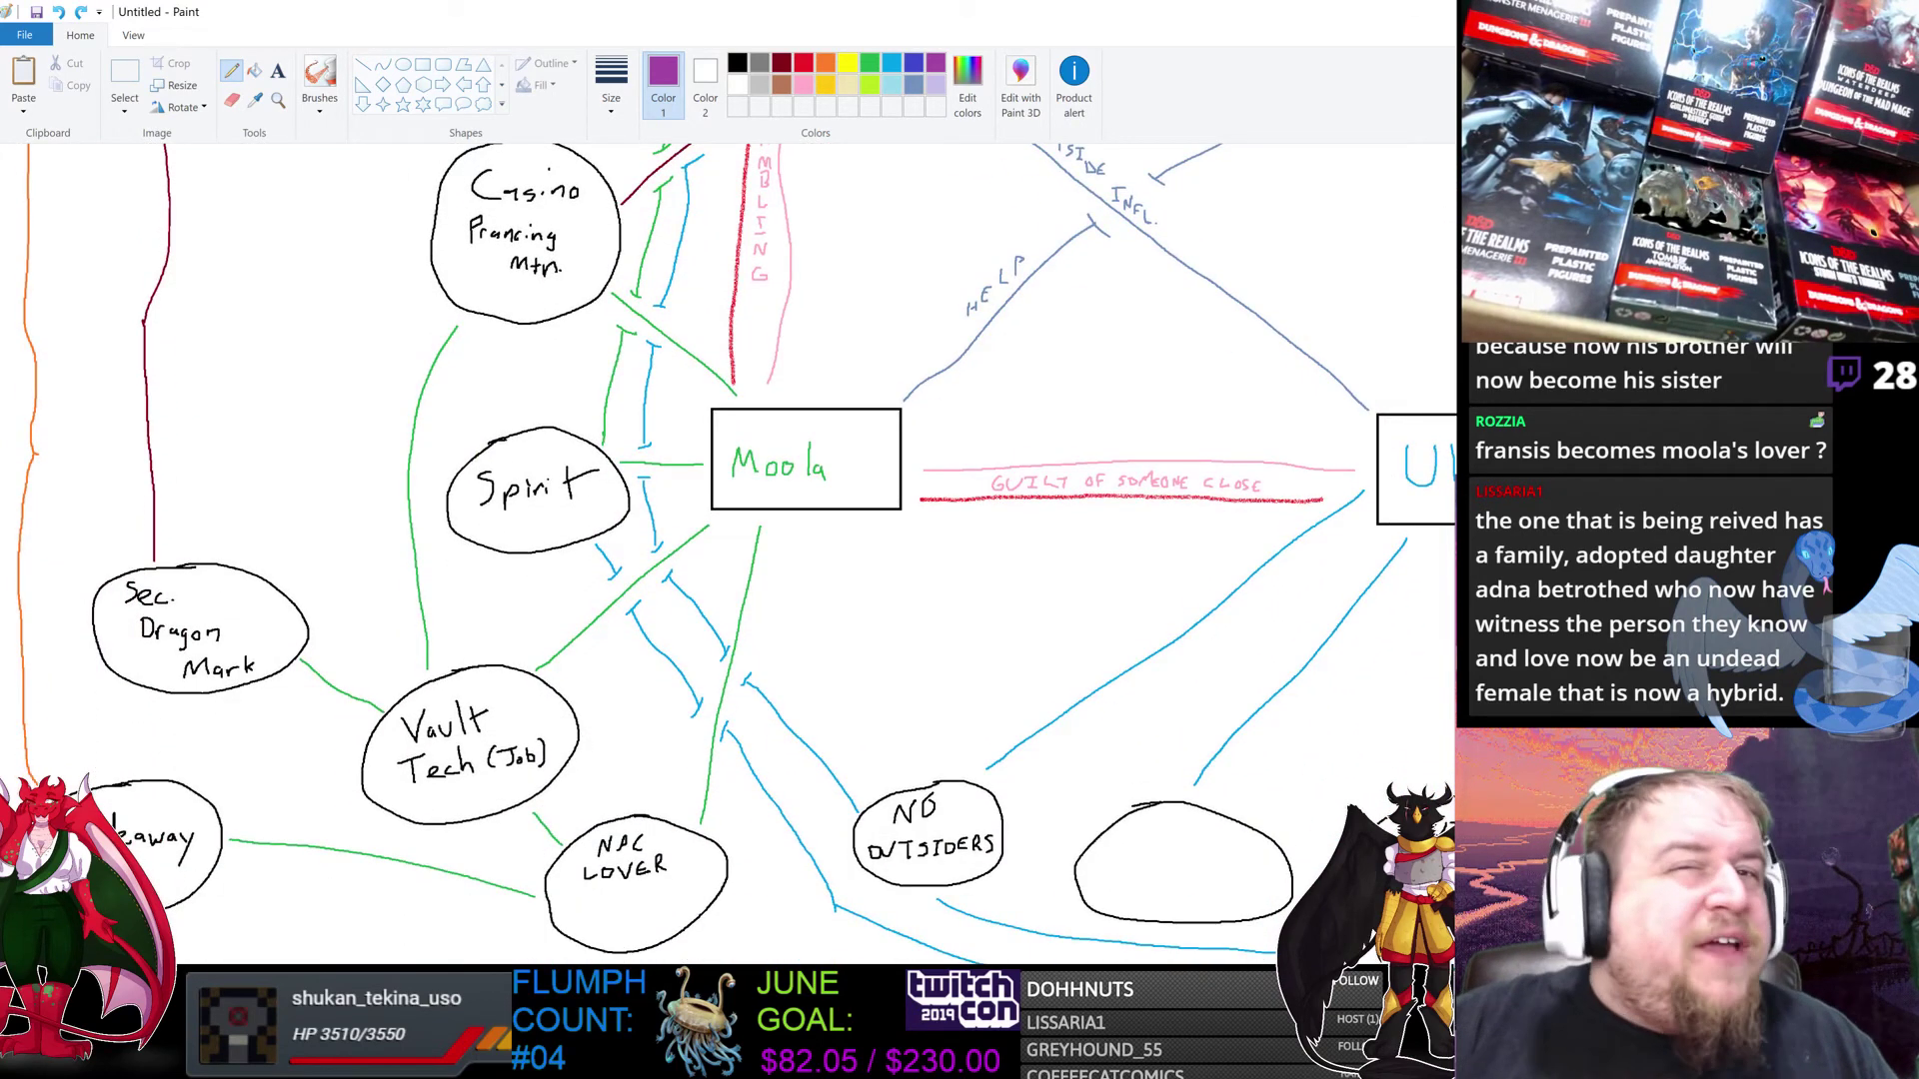
scroll(728, 552, "right", 6)
scroll(727, 552, "left", 6)
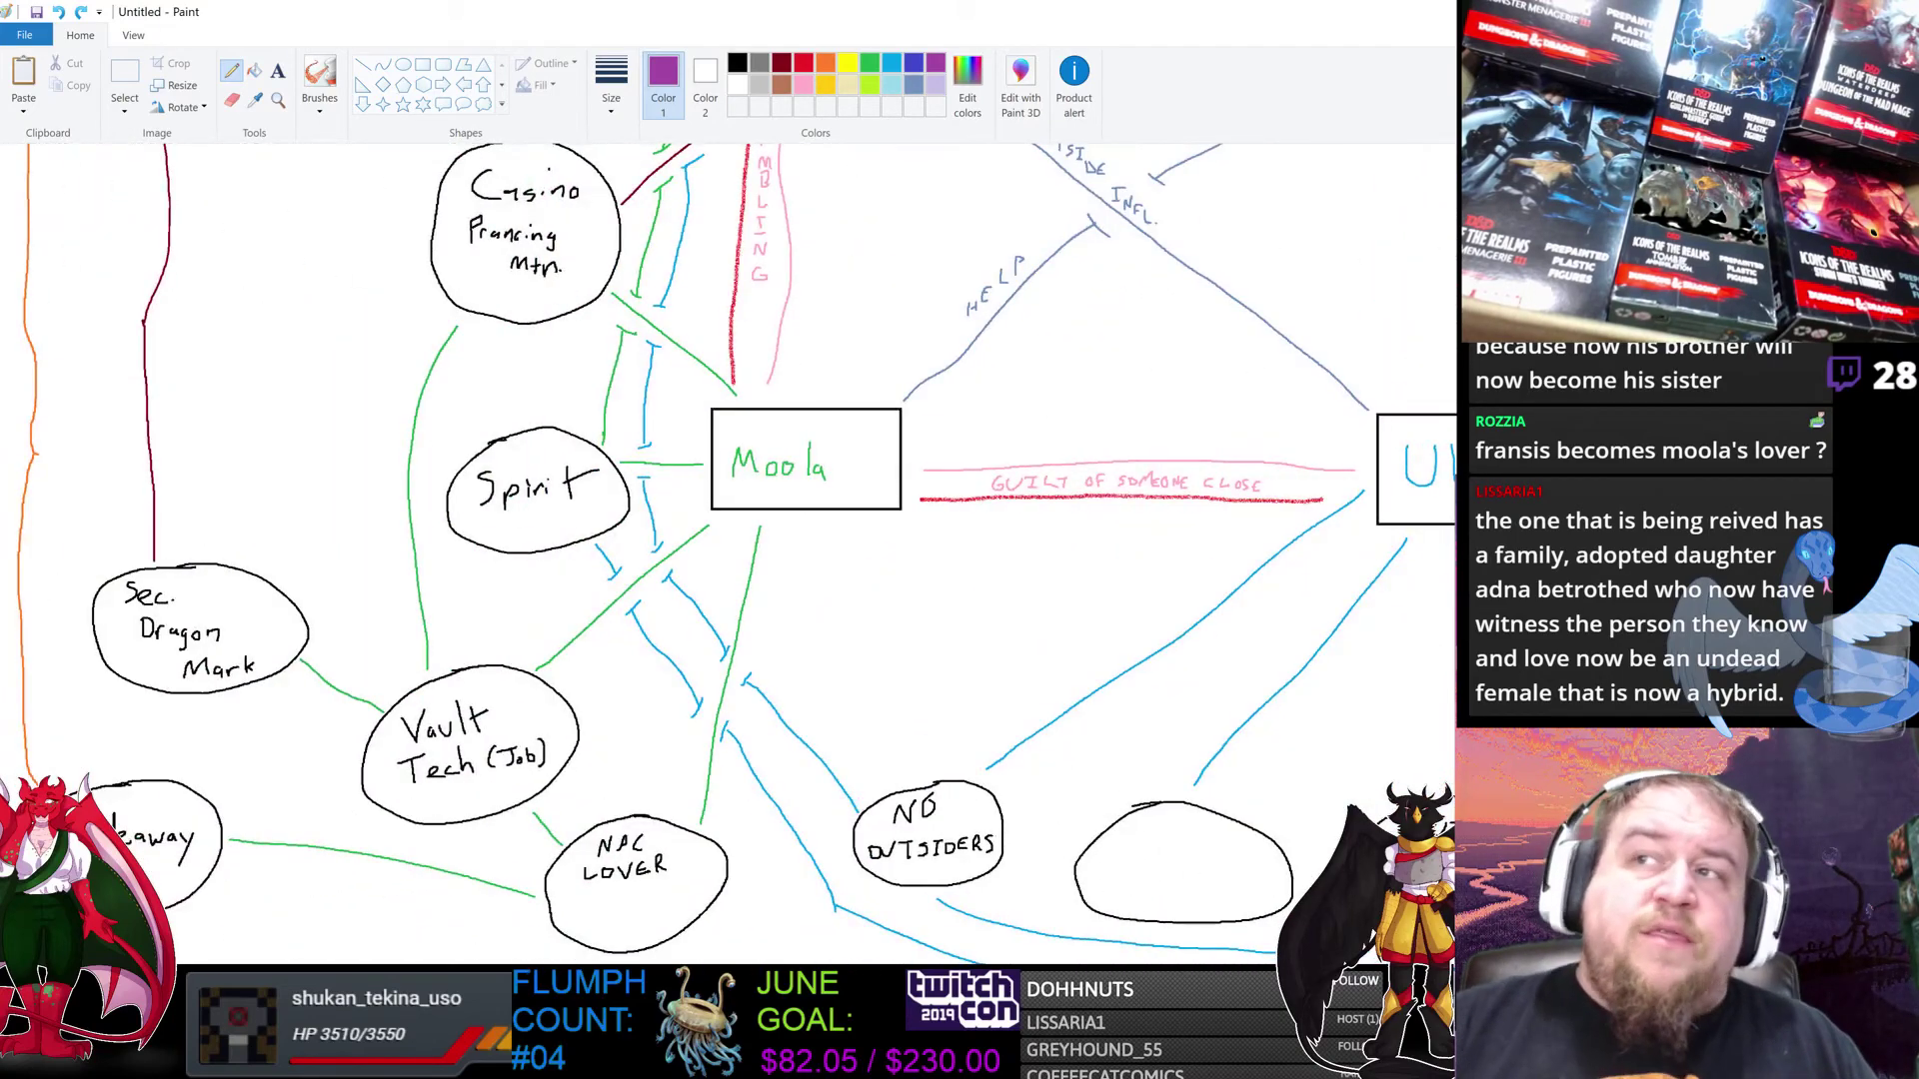
scroll(728, 552, "up", 8)
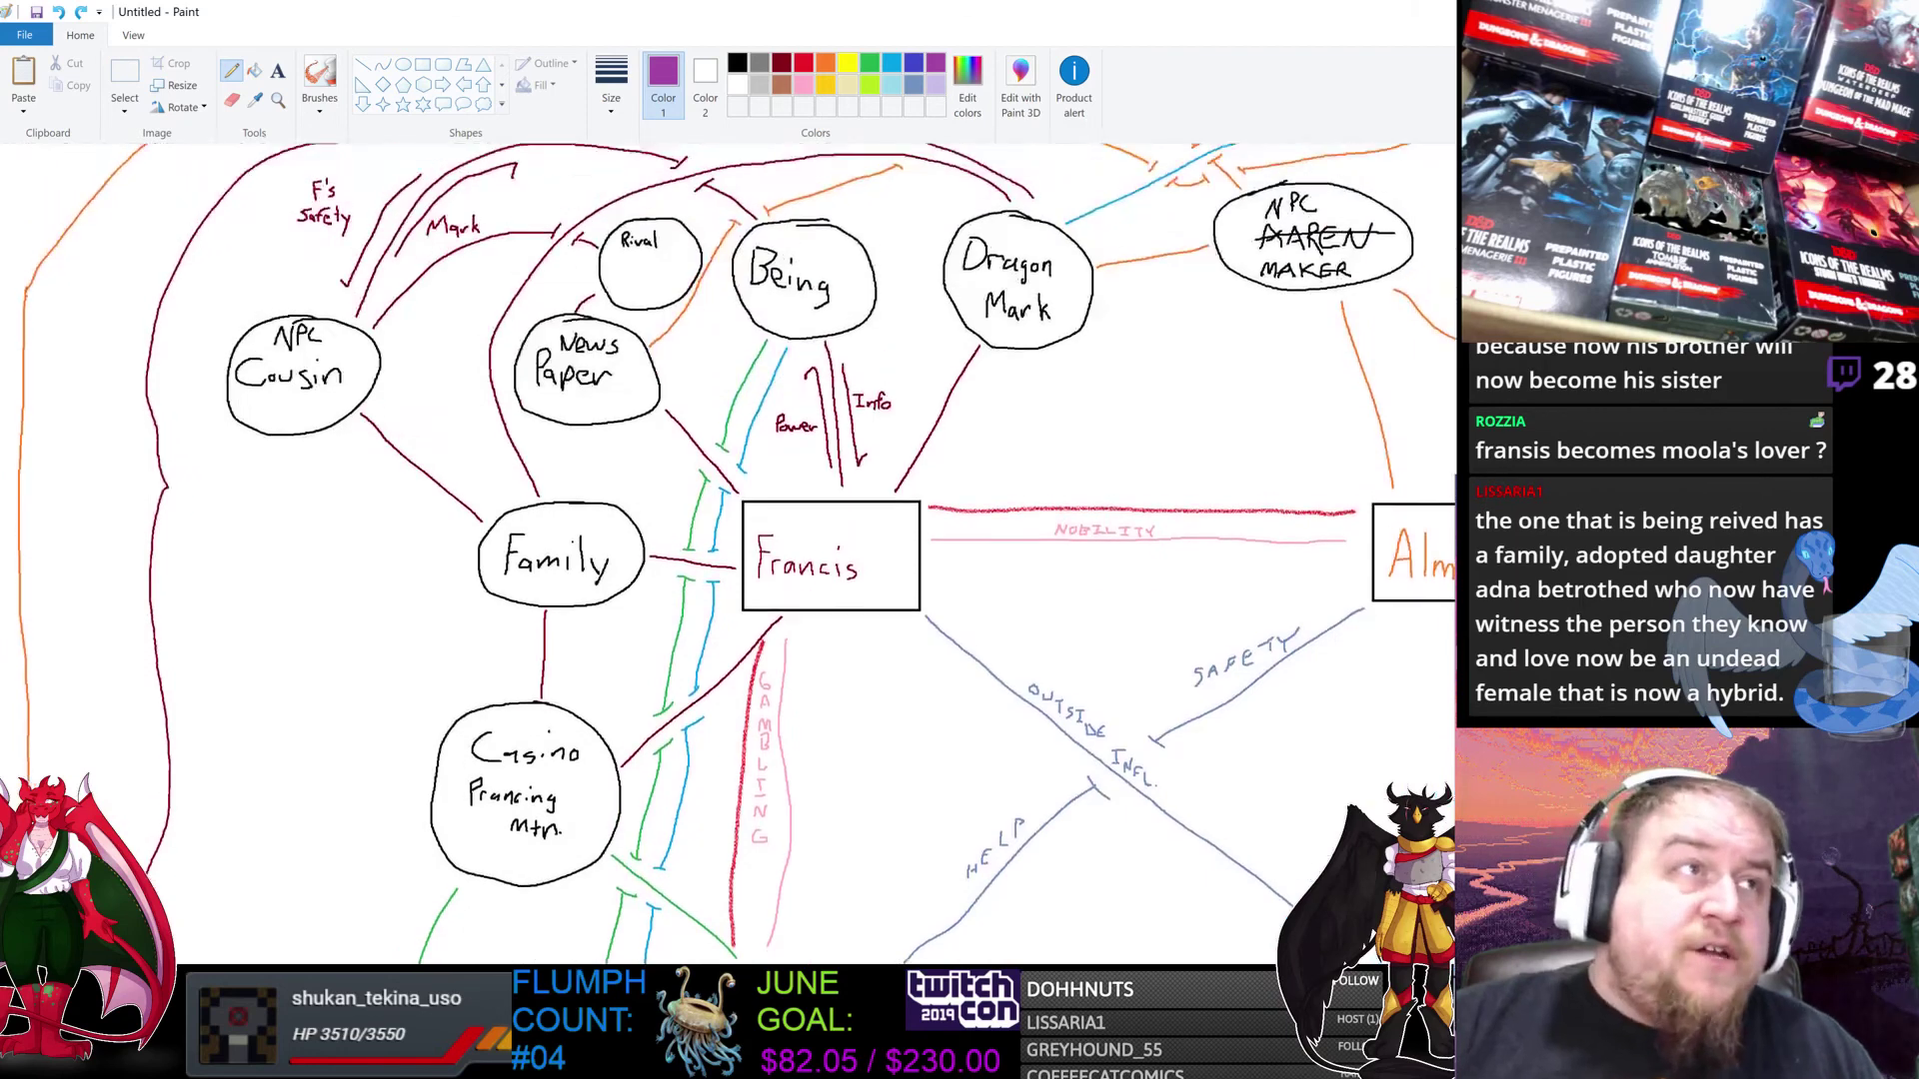
scroll(727, 553, "down", 5)
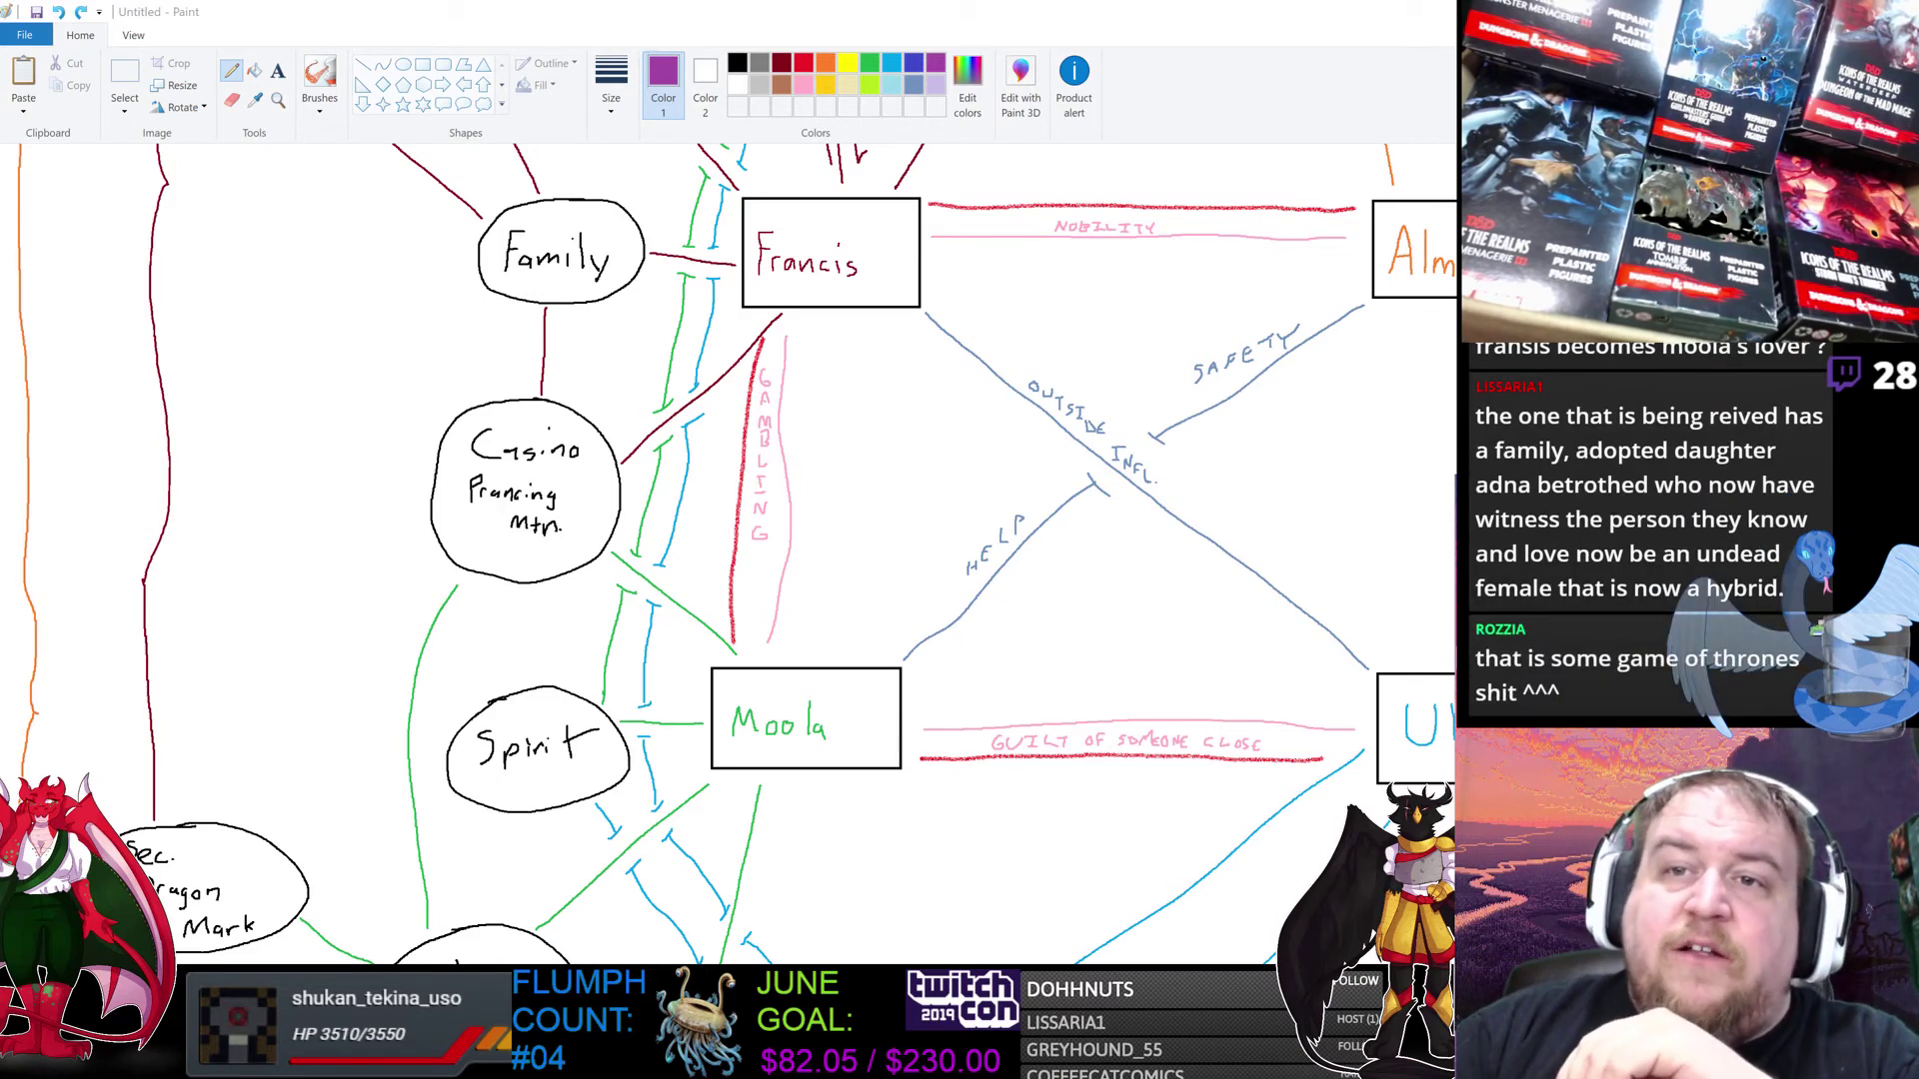
scroll(728, 555, "right", 10)
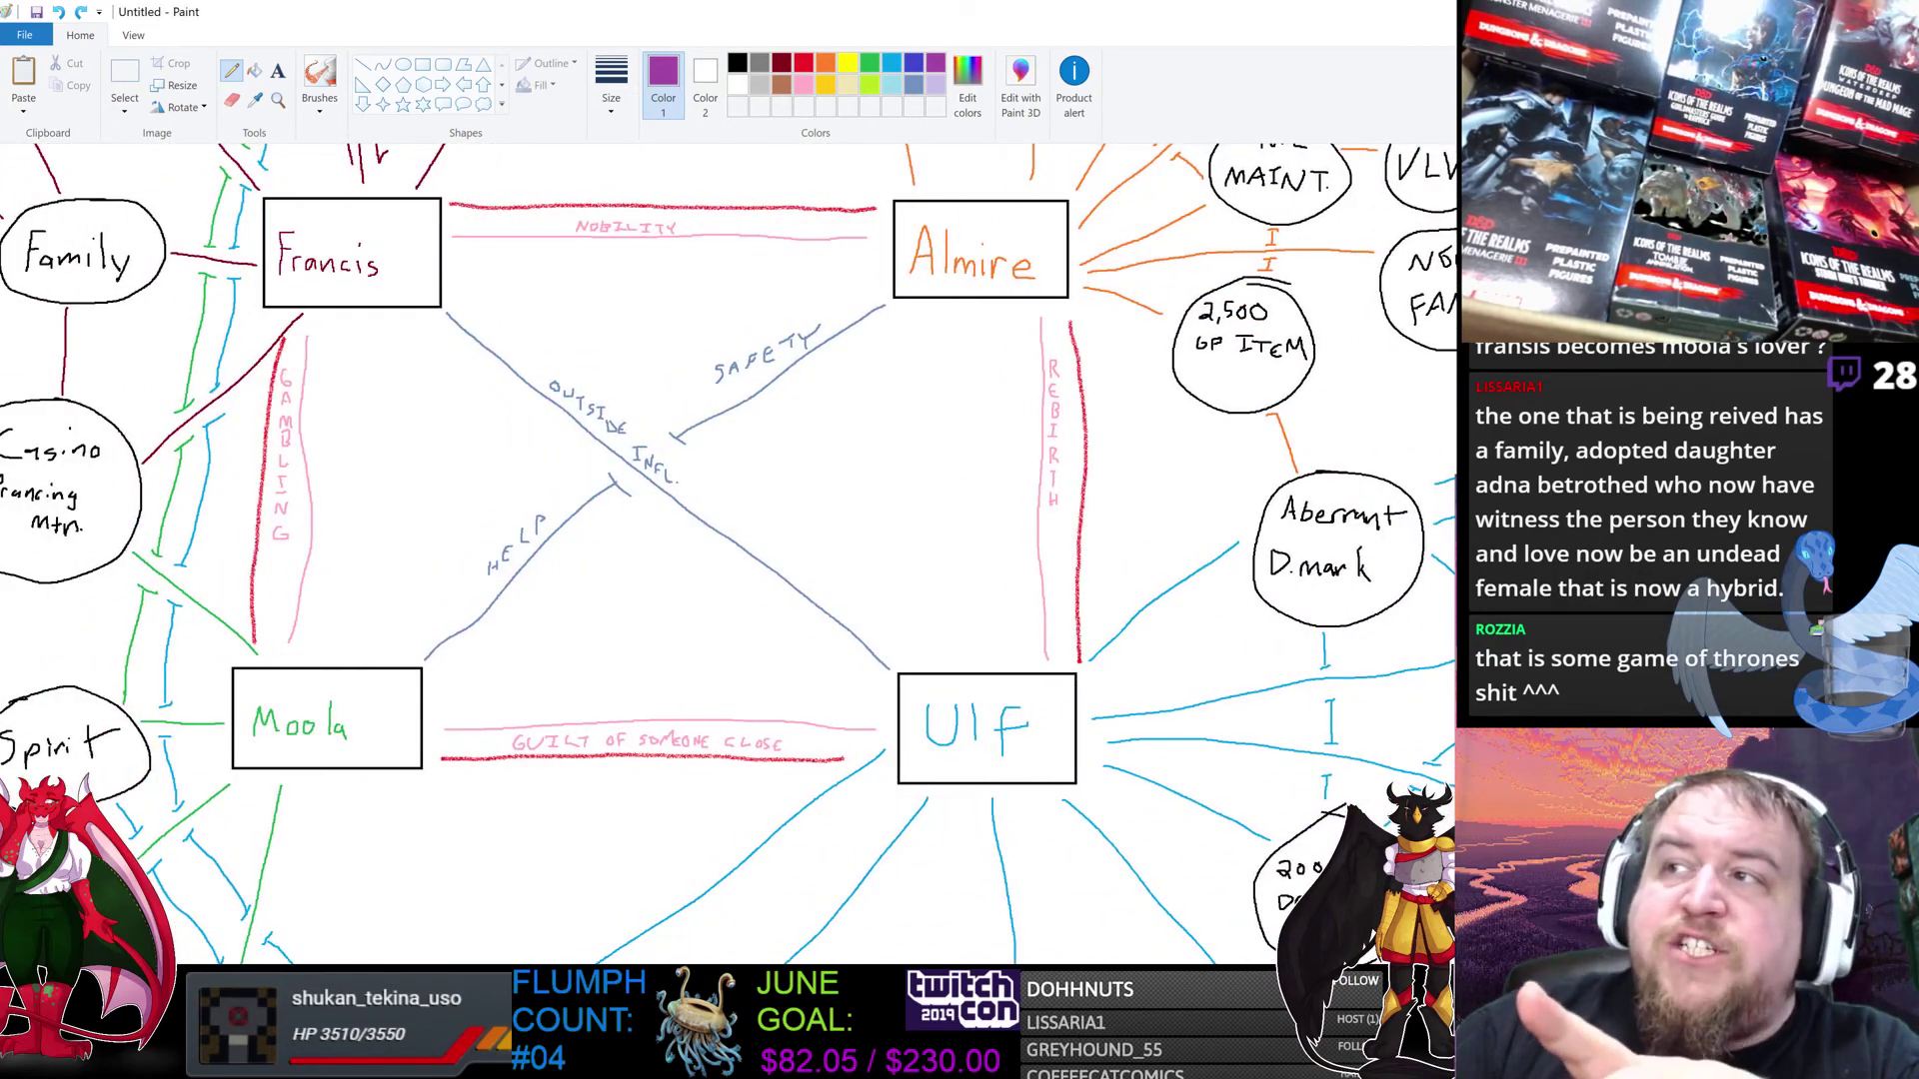
scroll(729, 553, "up", 7)
scroll(727, 554, "down", 12)
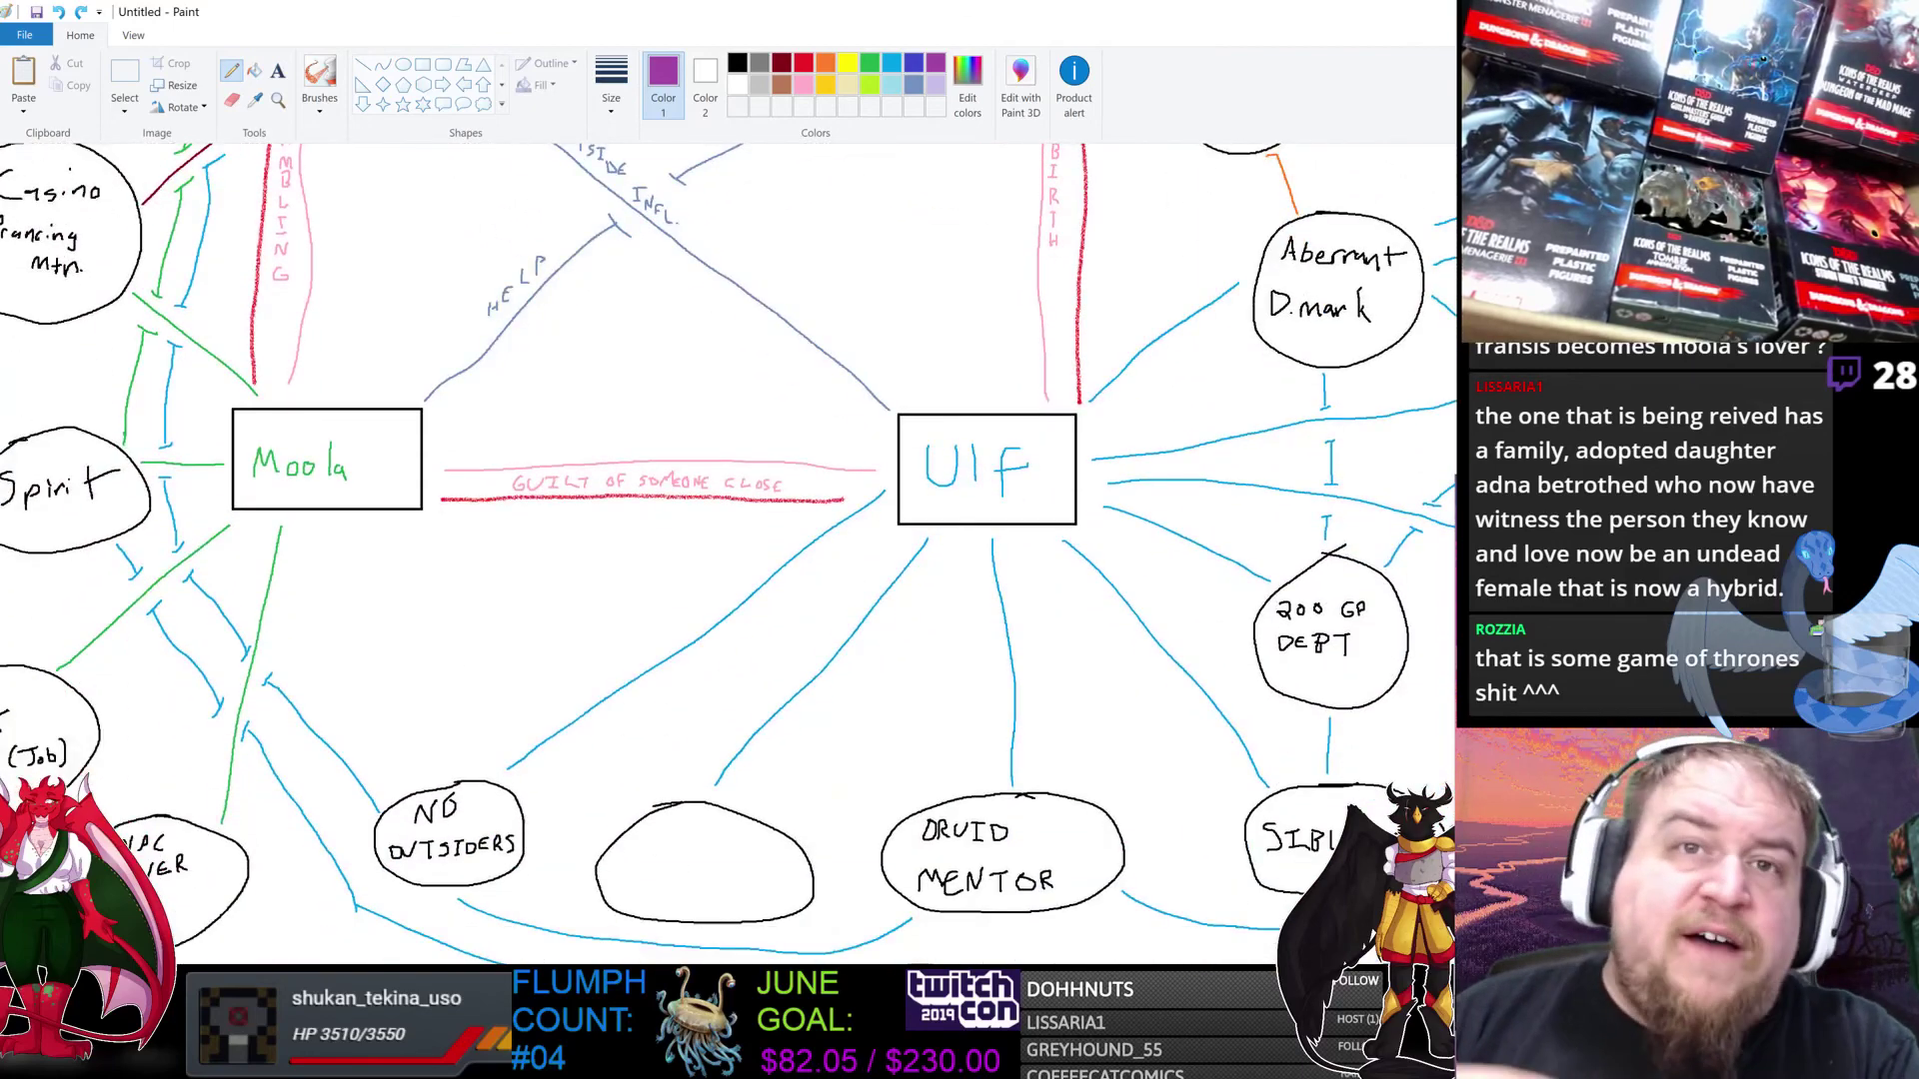
scroll(728, 552, "up", 7)
scroll(729, 553, "up", 5)
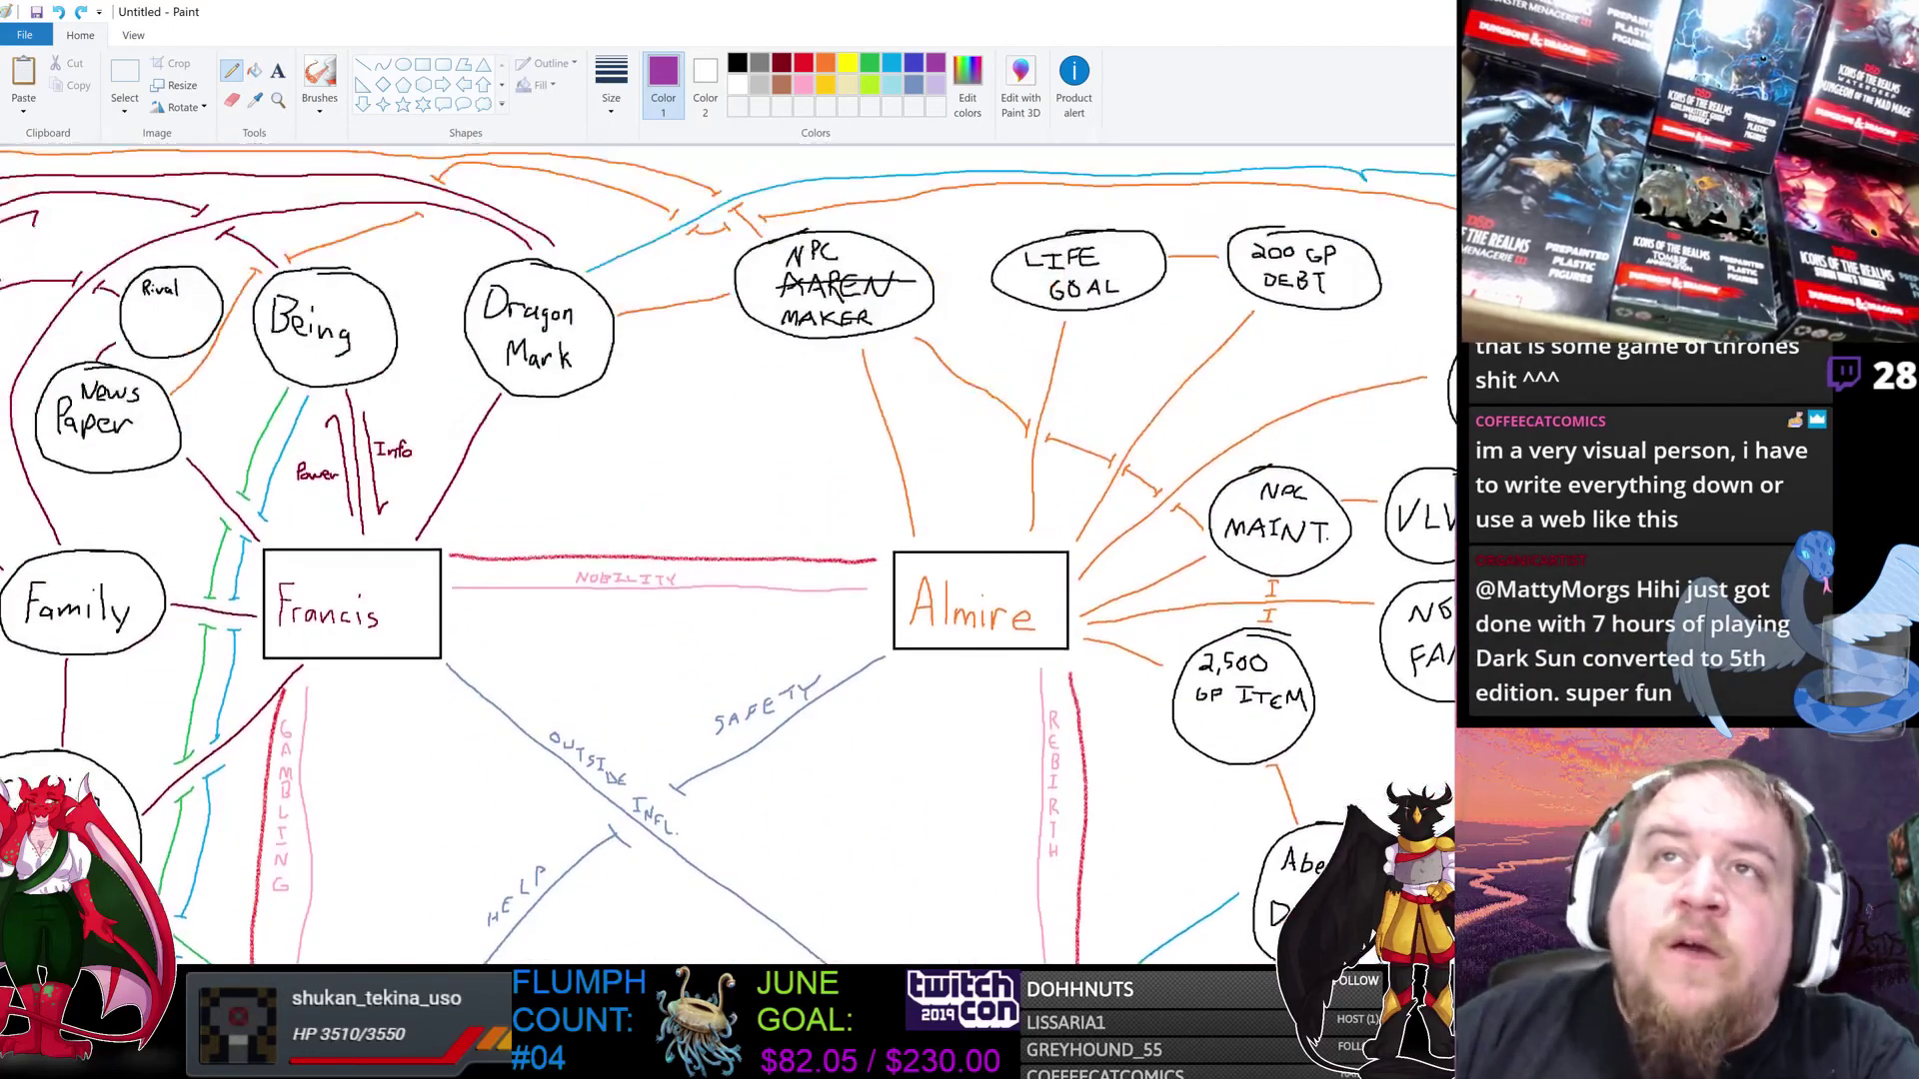
scroll(805, 944, "left", 8)
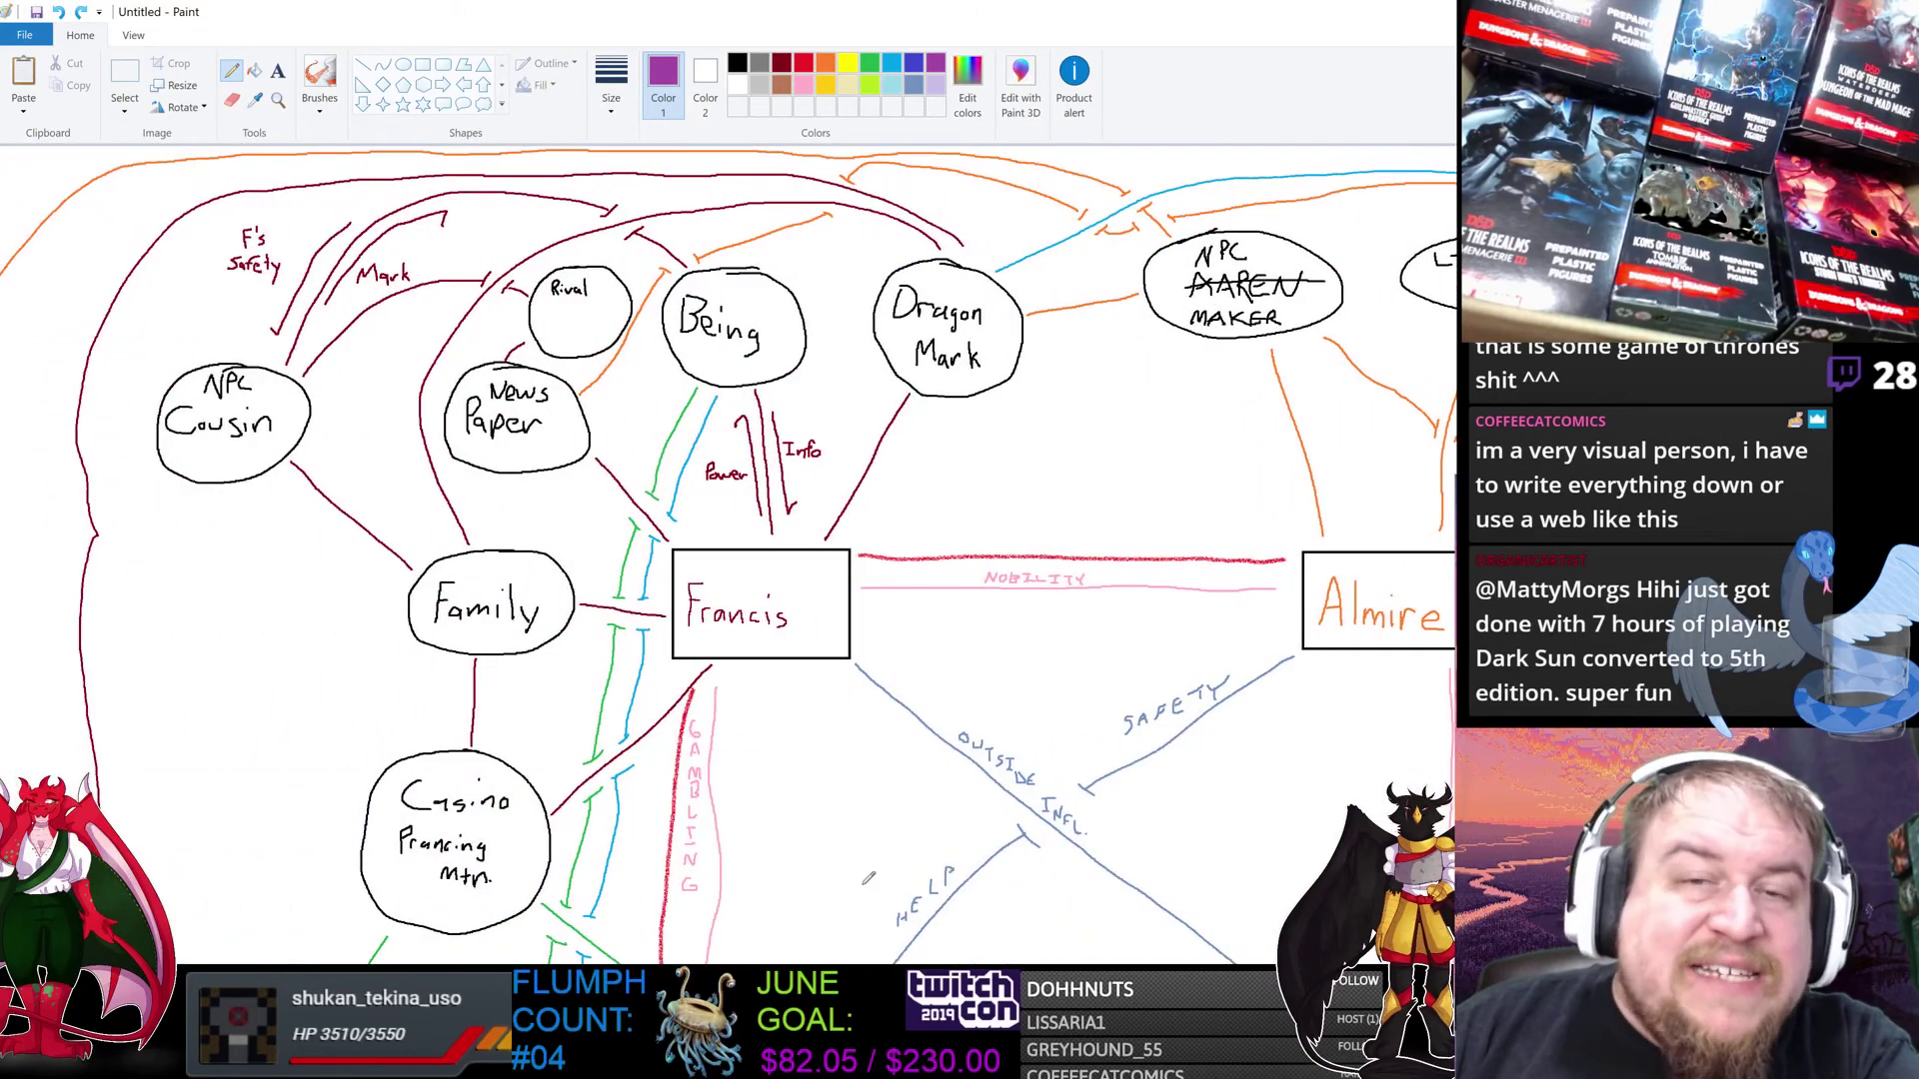